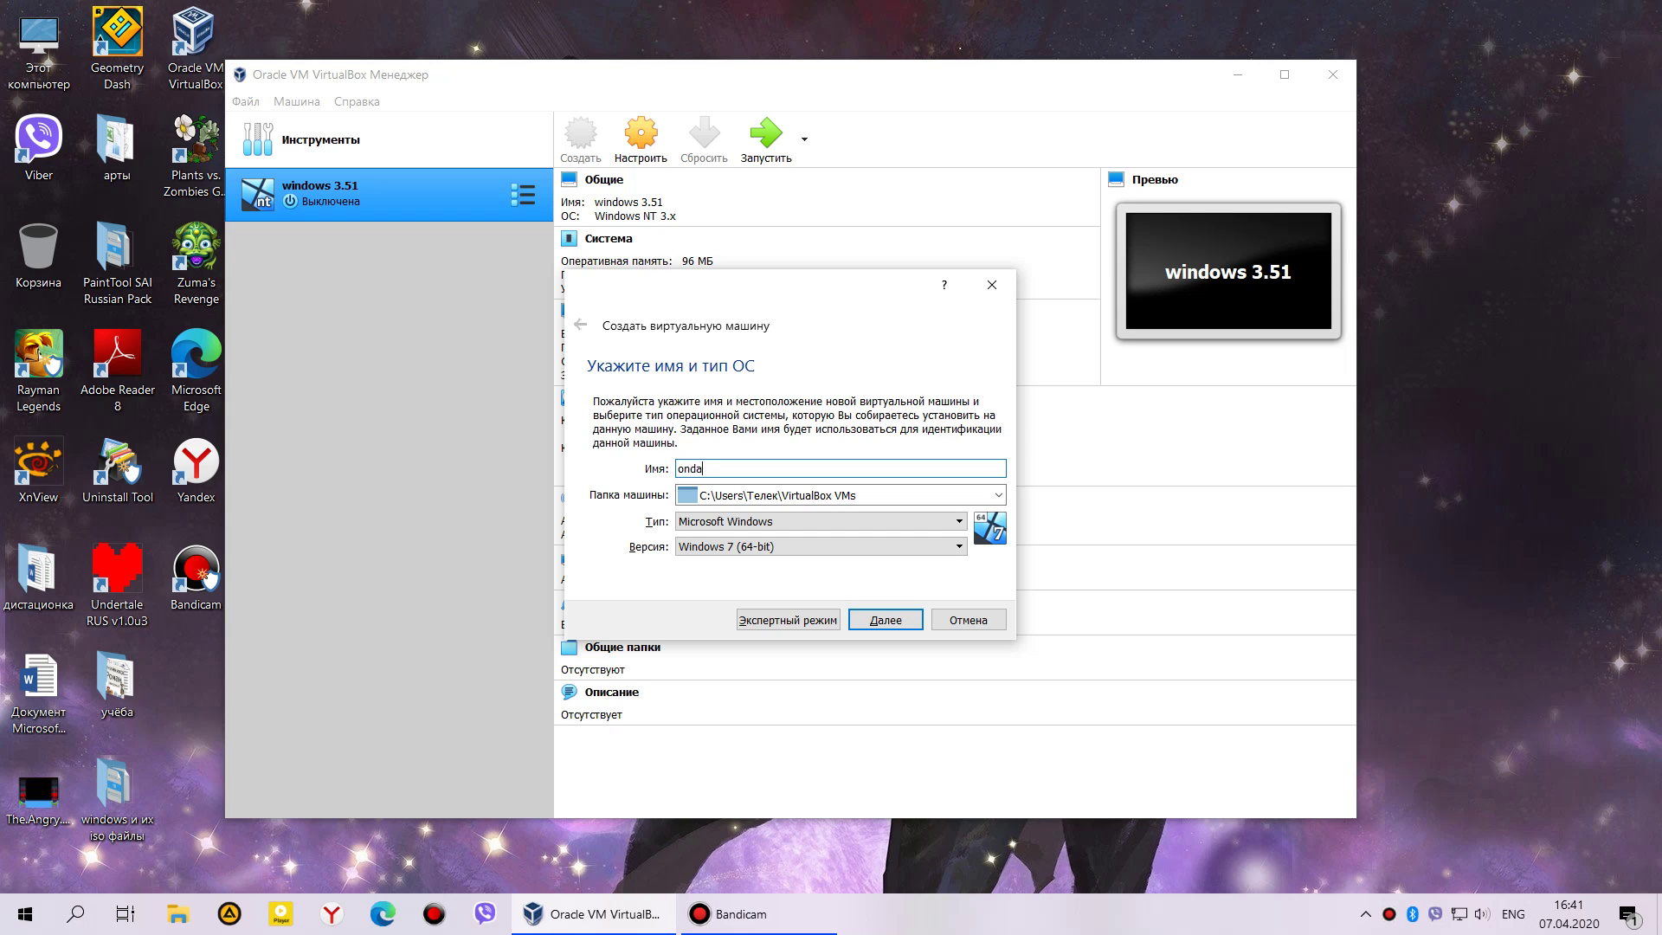
- Name the new virtual machine "otdai sosisku!"
text(i sosisku!)
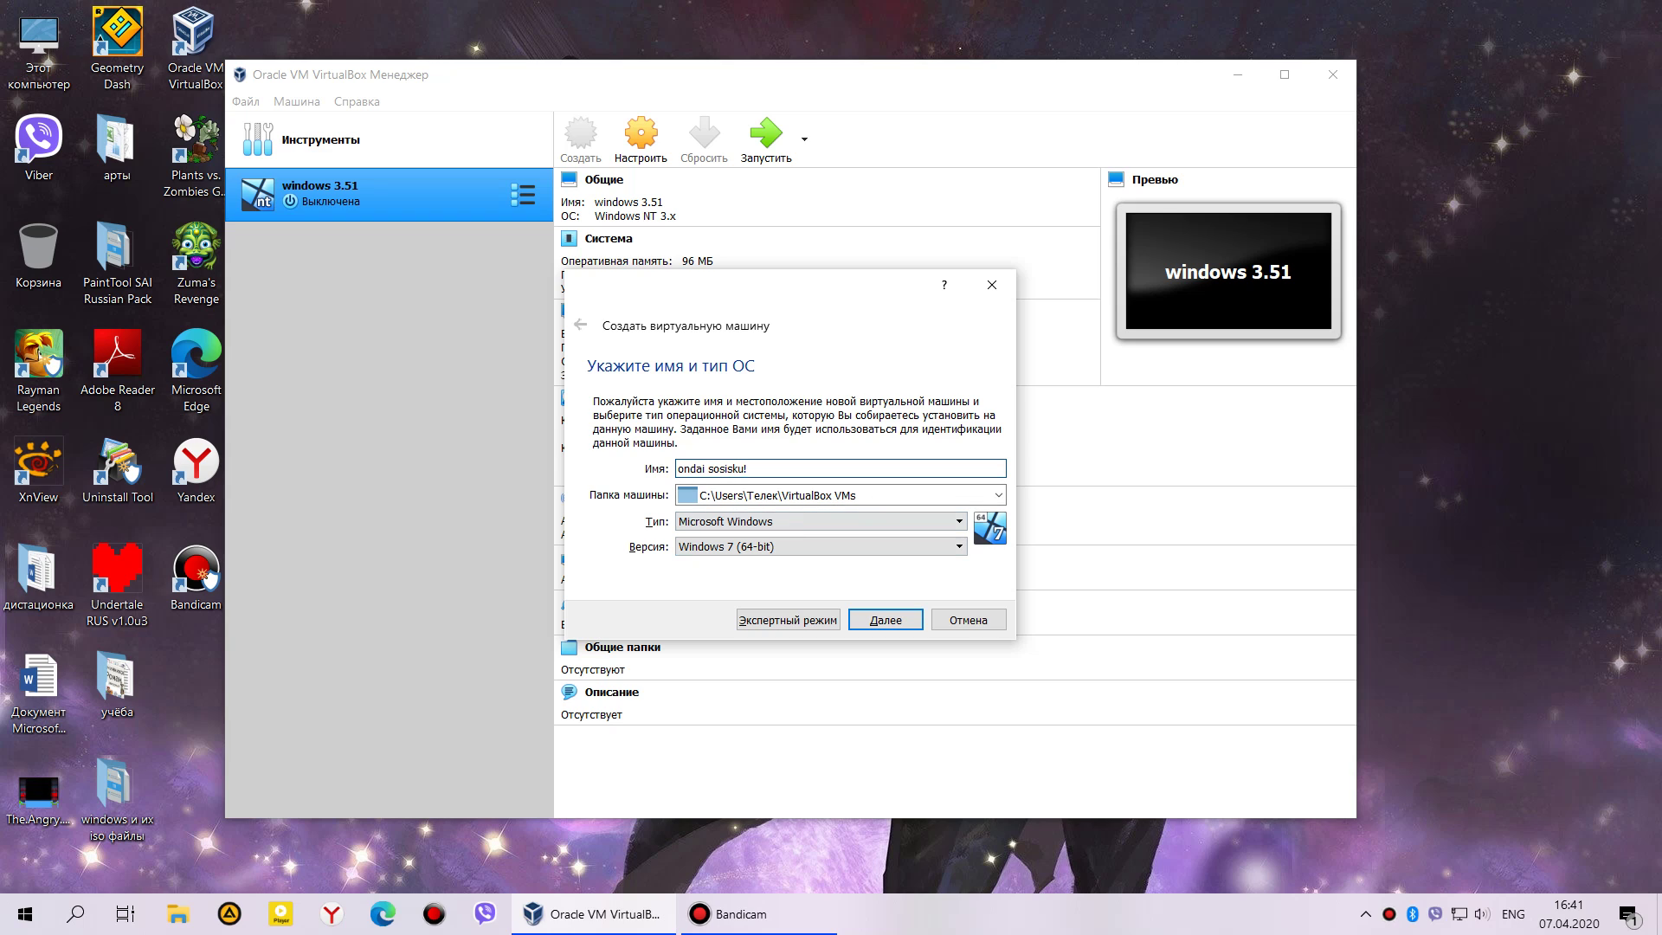
key(BackSpace)
text(t)
- Set the new machine's operating system type to Microsoft Windows and its version to Windows NT 4
click(820, 546)
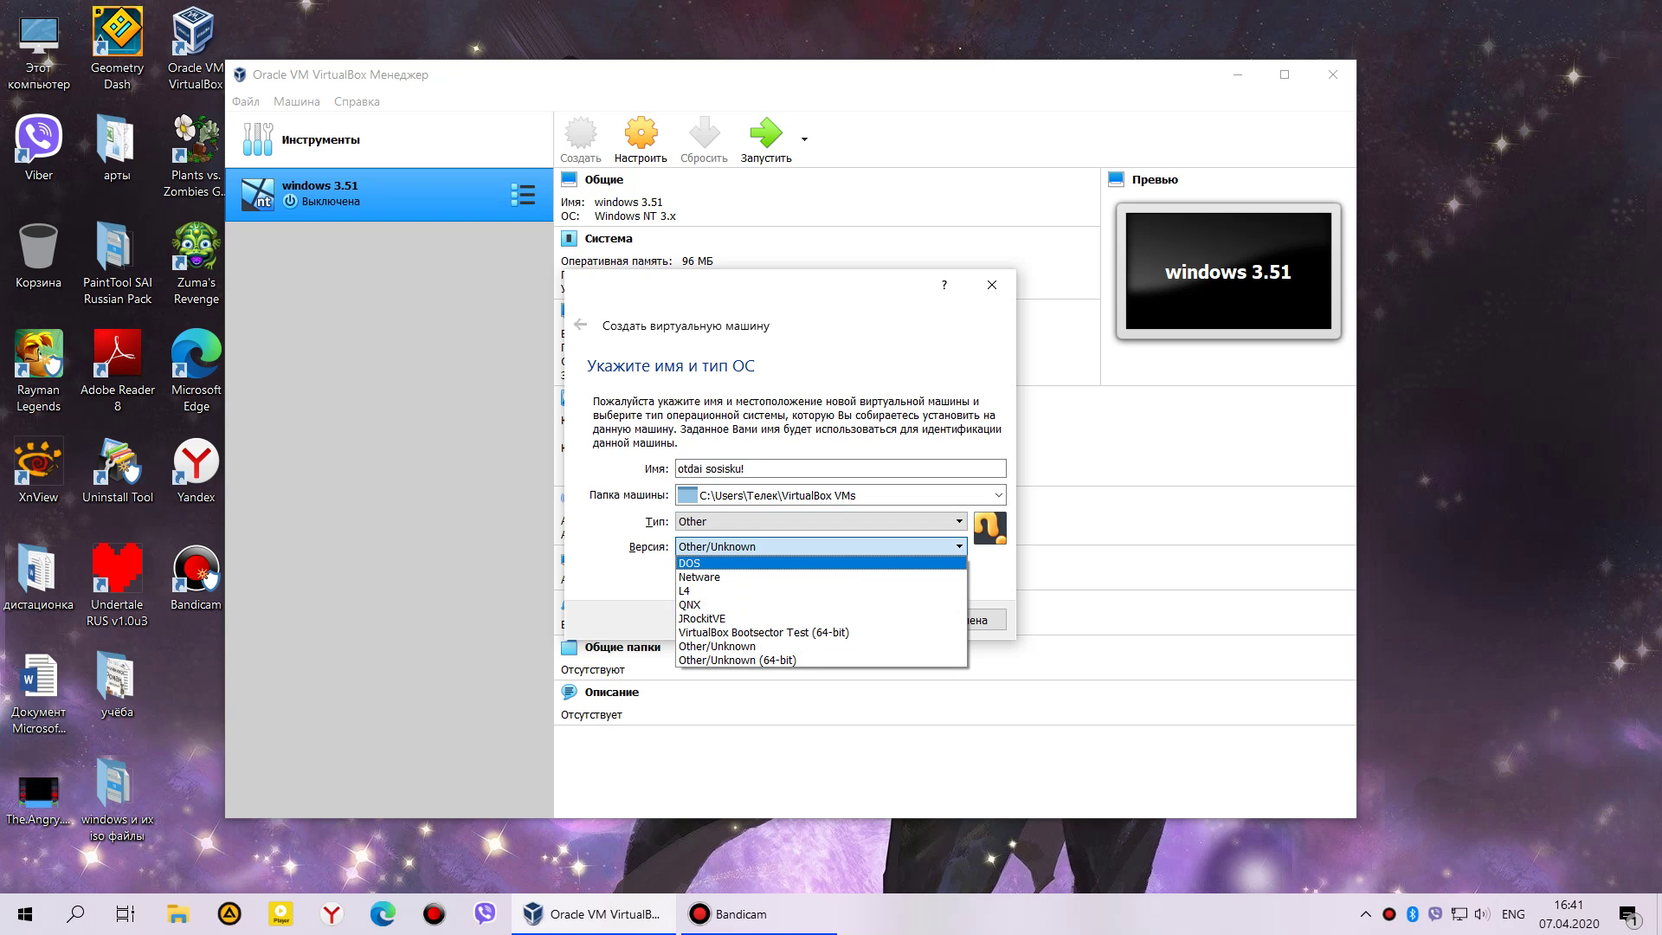
click(821, 521)
click(821, 521)
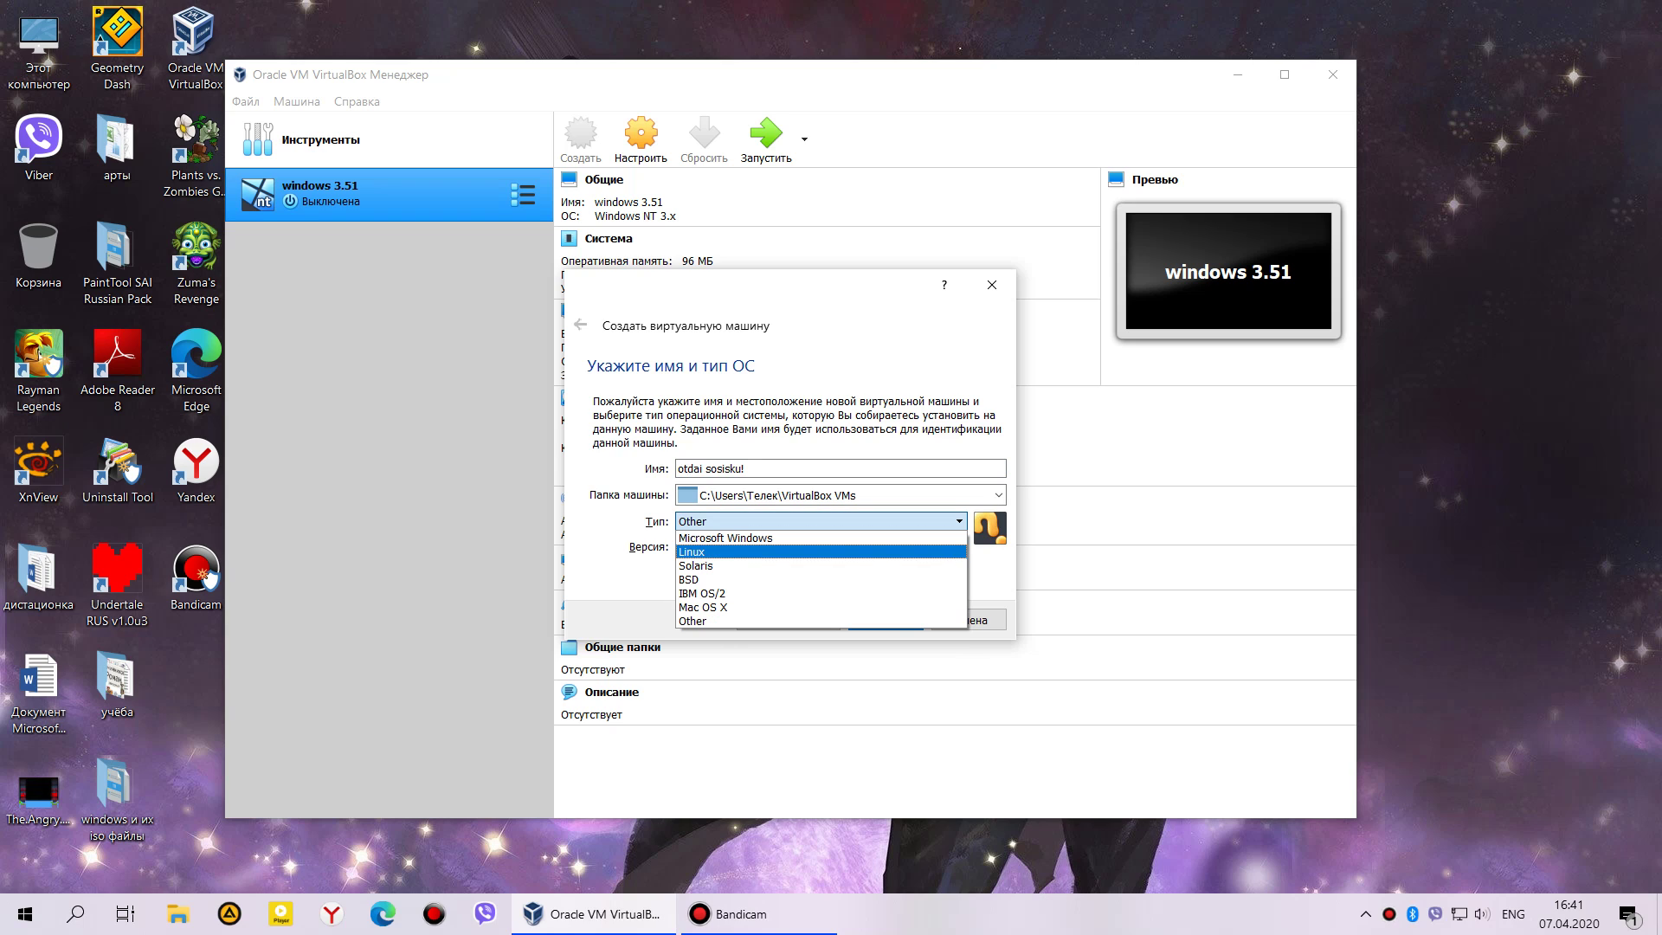
click(821, 552)
click(821, 521)
click(820, 537)
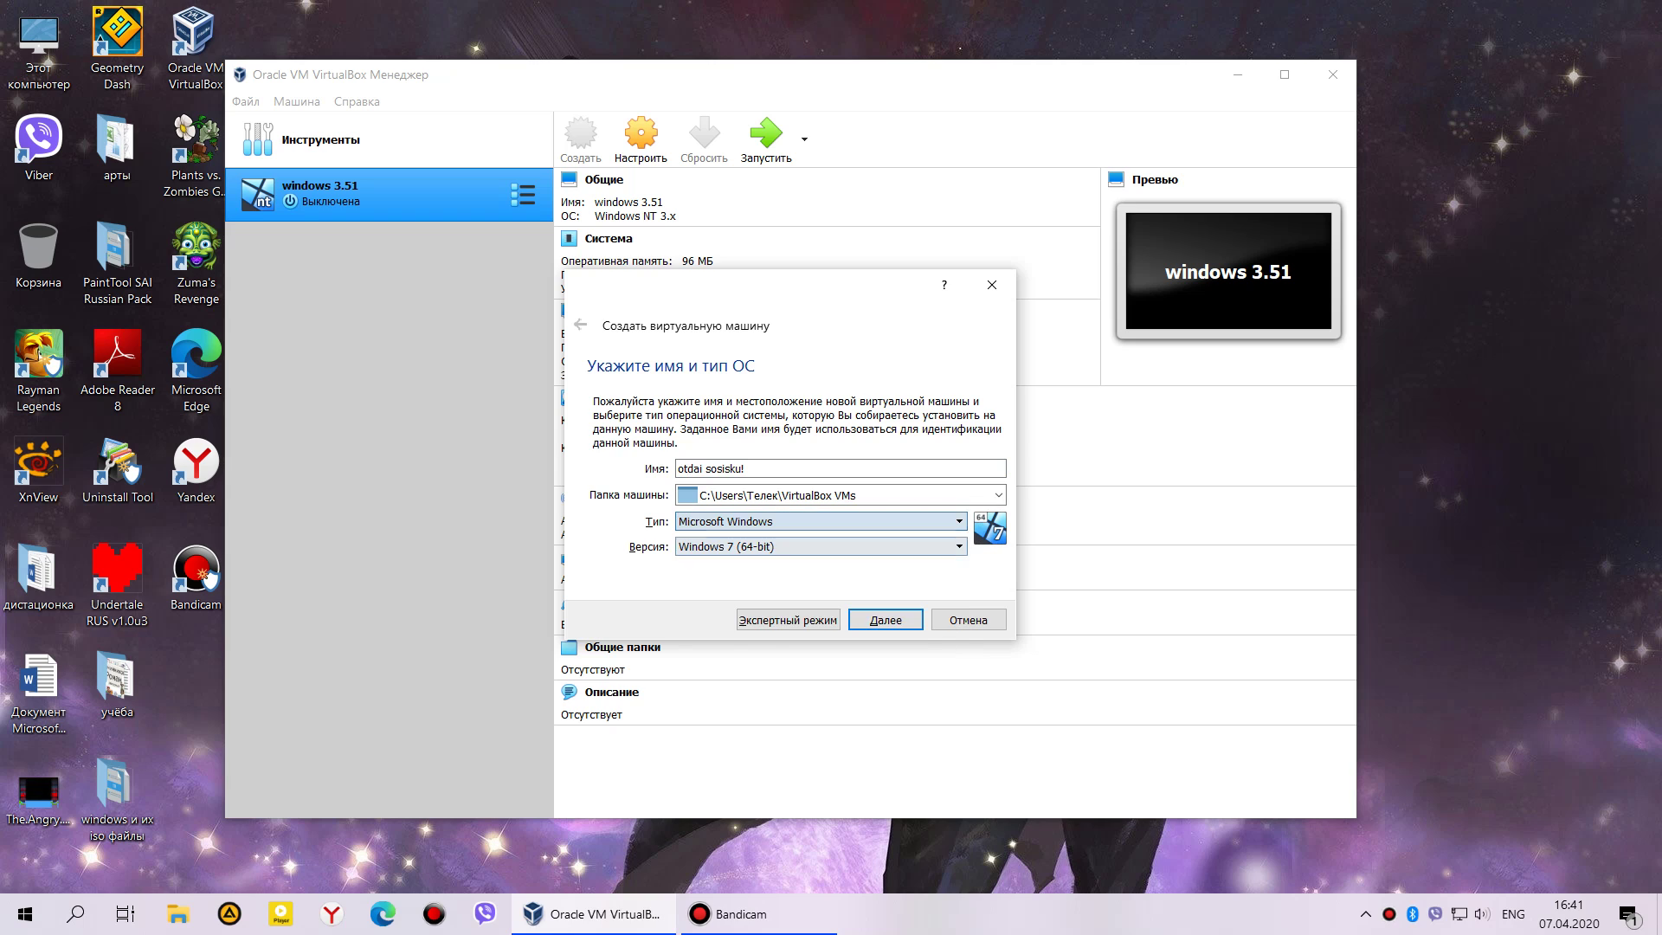
click(820, 546)
scroll(821, 618, up, 3)
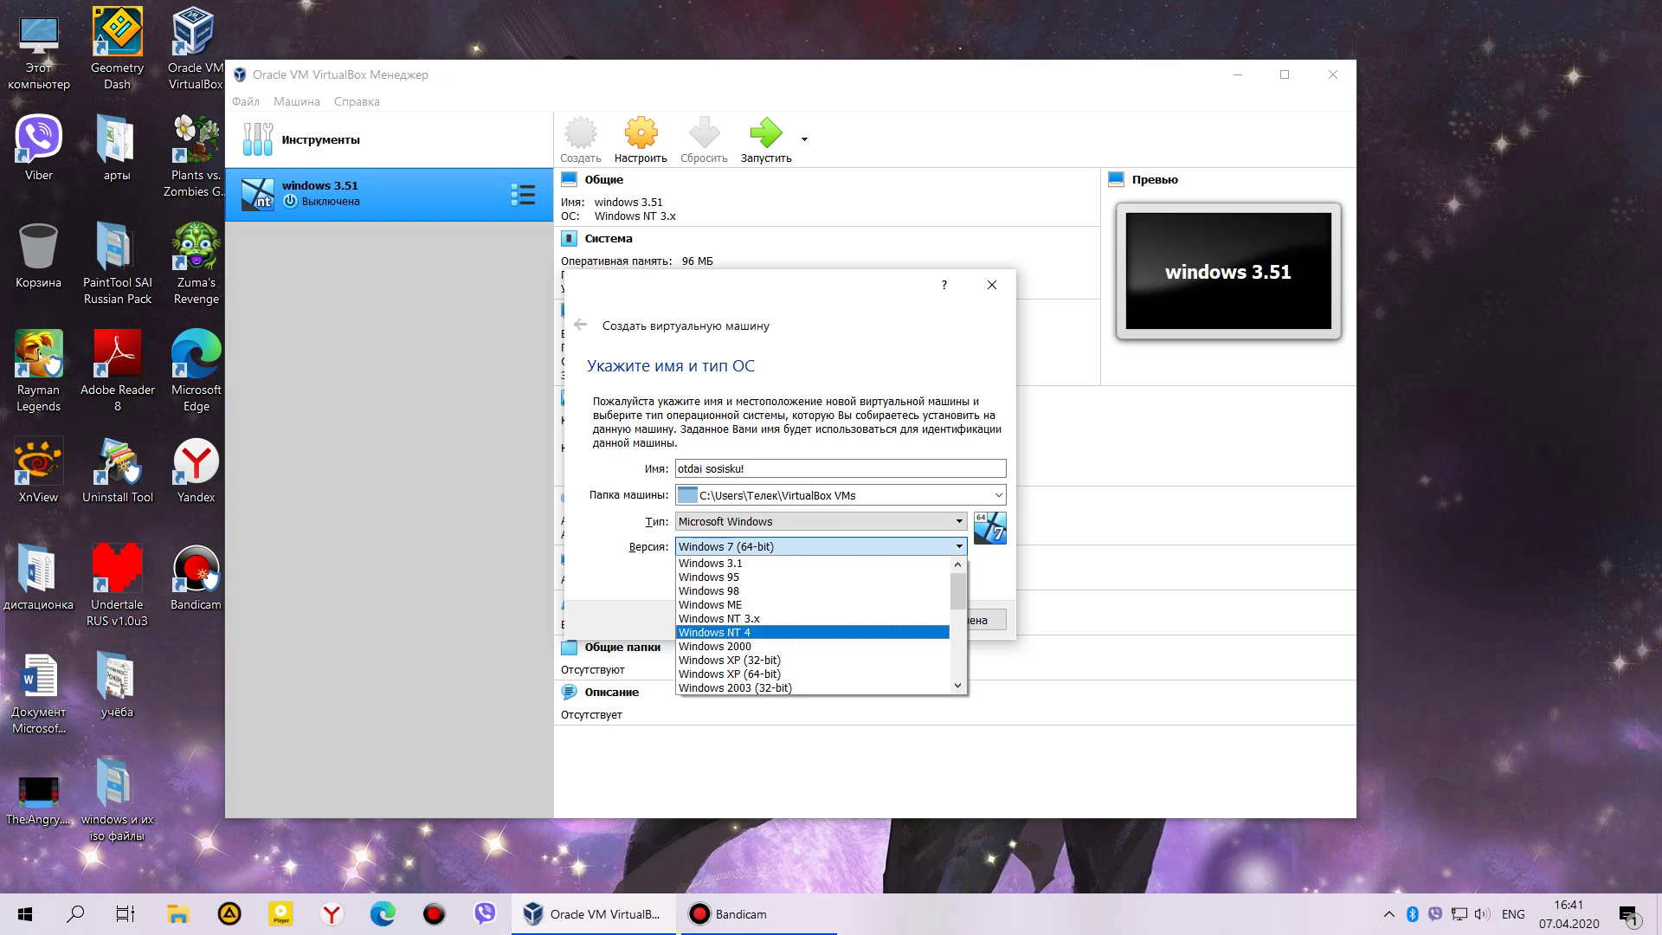
click(812, 632)
click(885, 620)
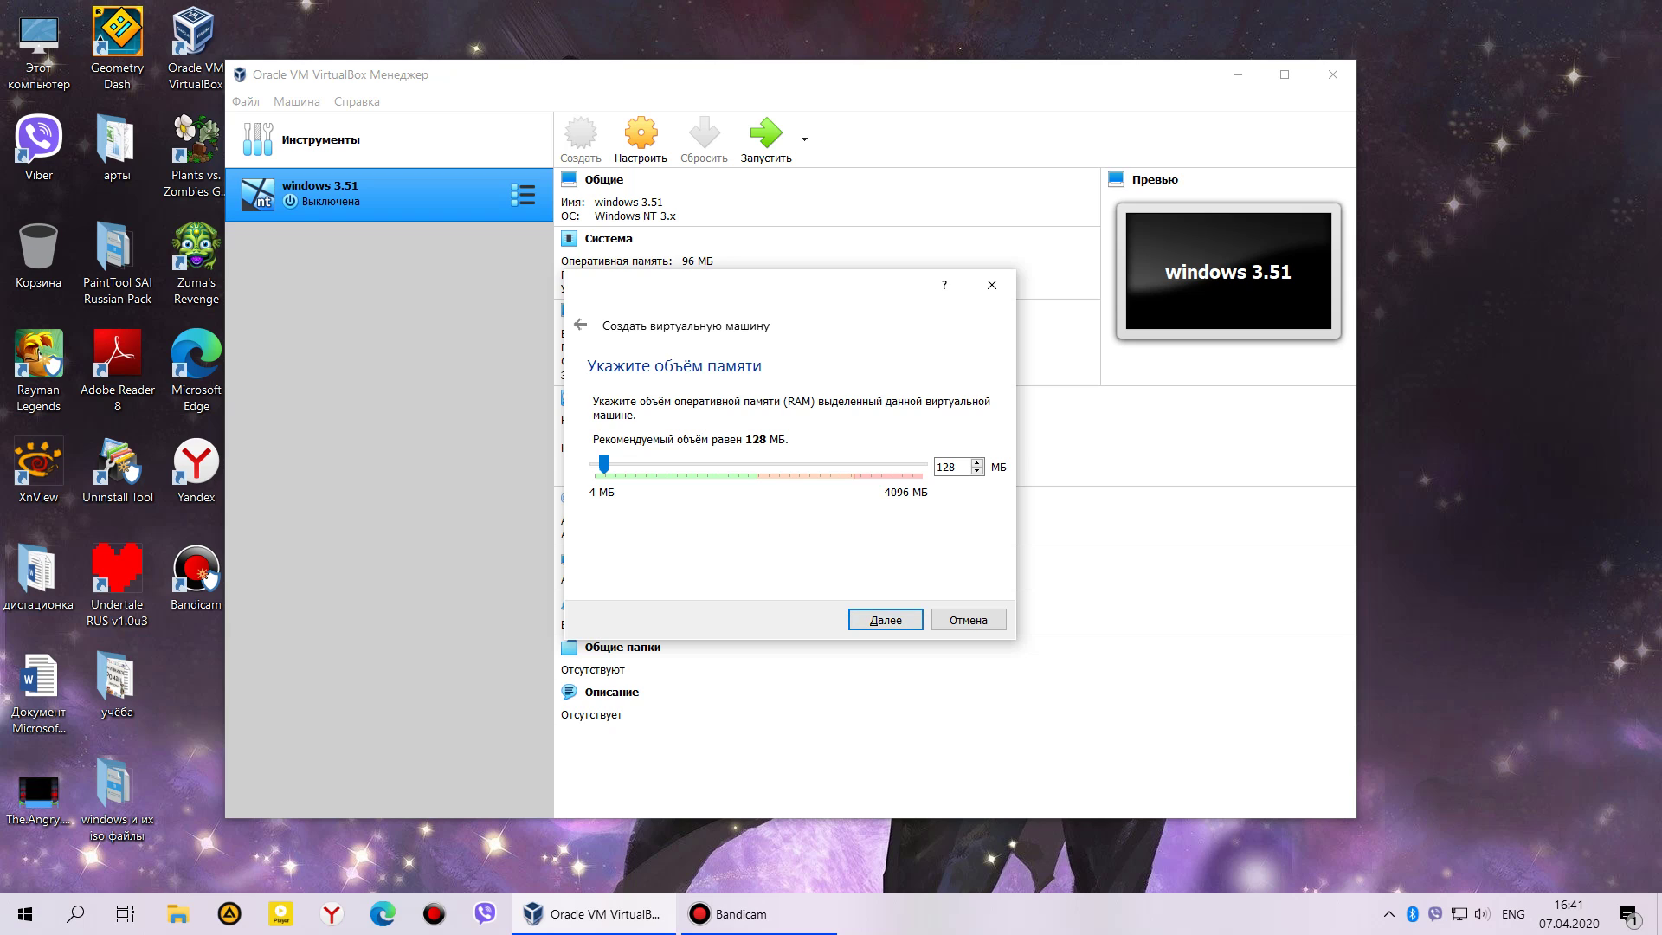
- Allocate 256 MB of memory to the machine and choose to create a new virtual hard disk
drag(604, 464, 614, 465)
click(886, 619)
key(Return)
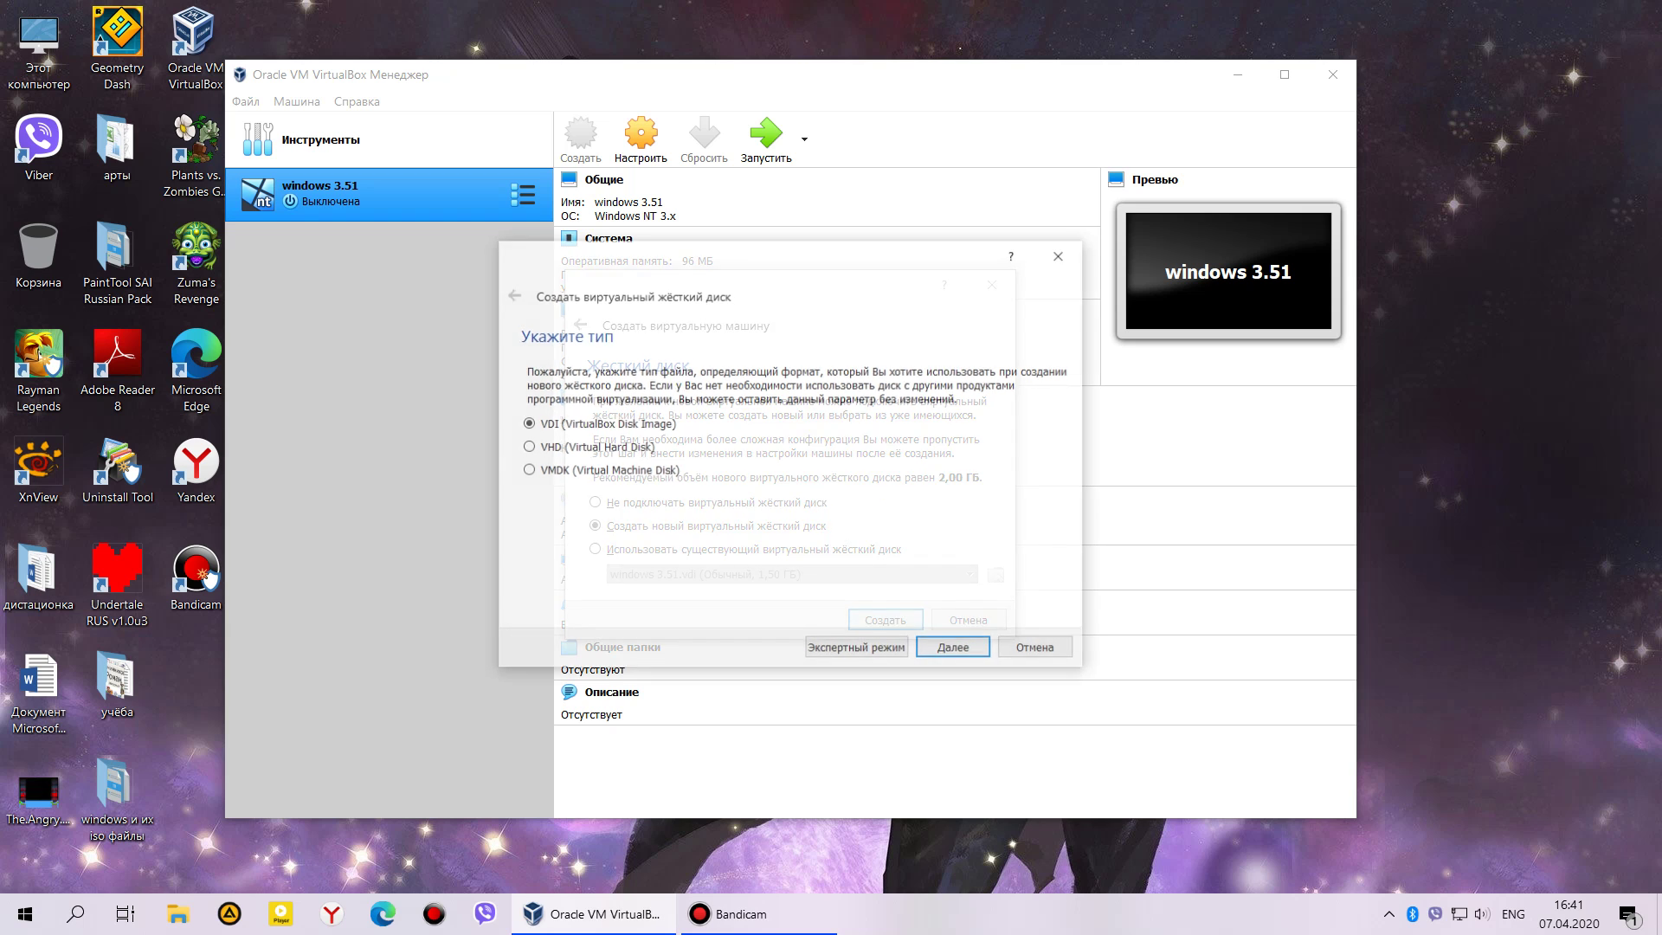
- Keep VDI as the hard disk file type and choose fixed-size storage
key(Return)
key(Down)
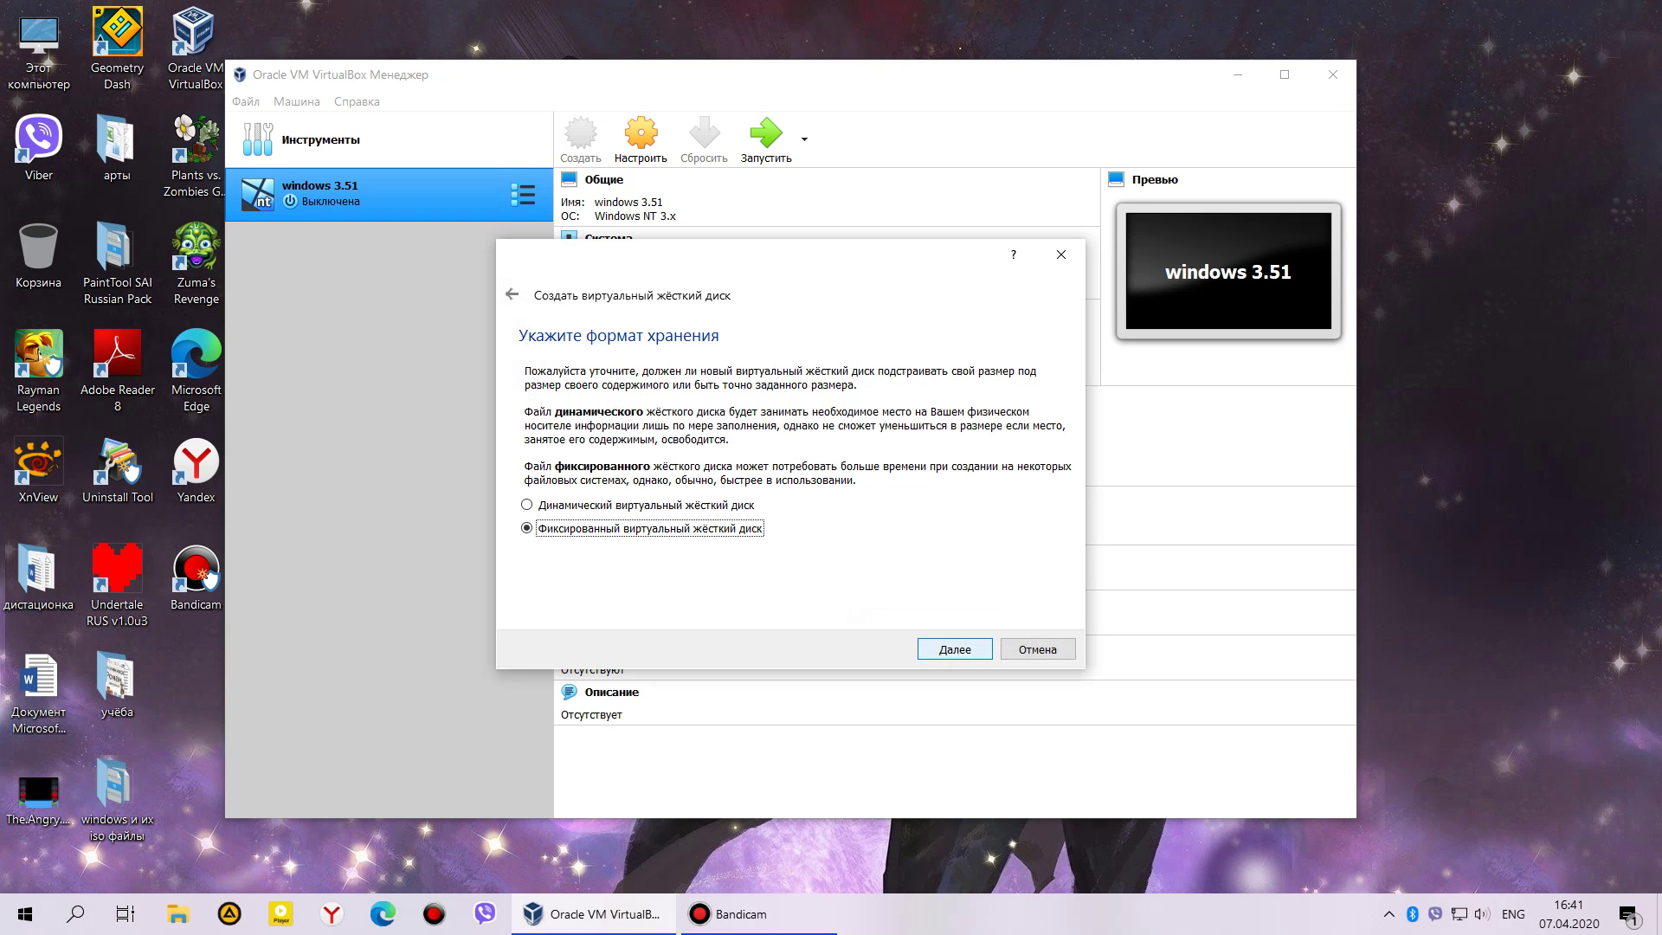
key(Return)
- Set the virtual hard disk size to 4.00 GB and create the disk
key(Tab)
key(Right)
key(Right)
key(Right)
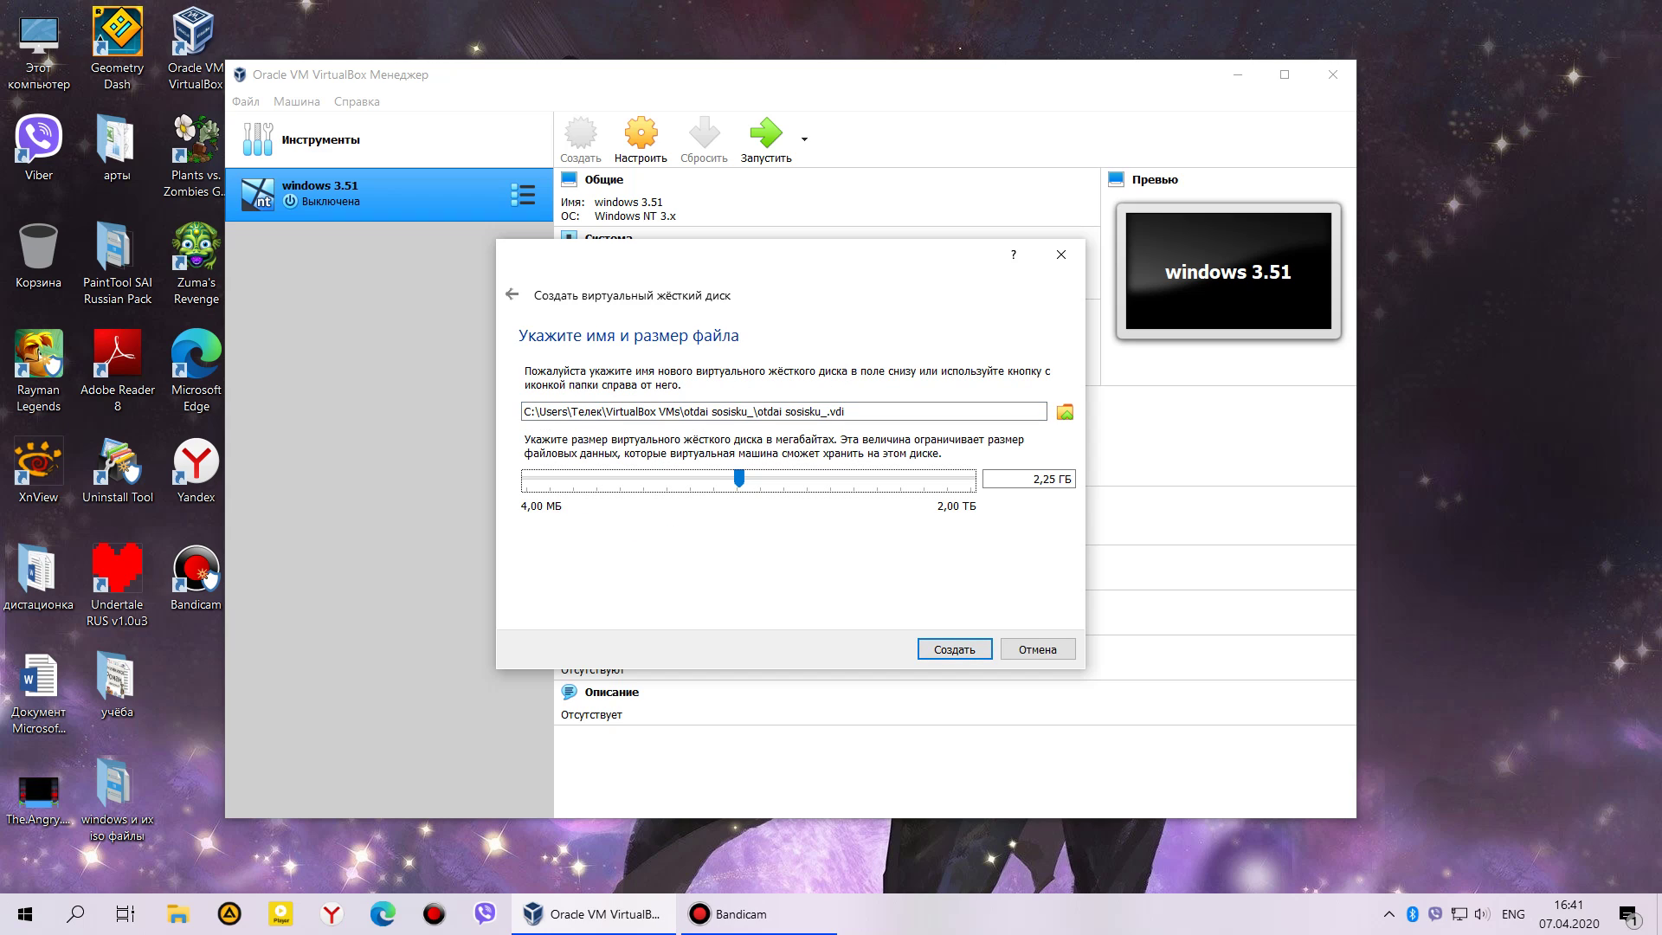
key(Return)
key(Right)
key(Return)
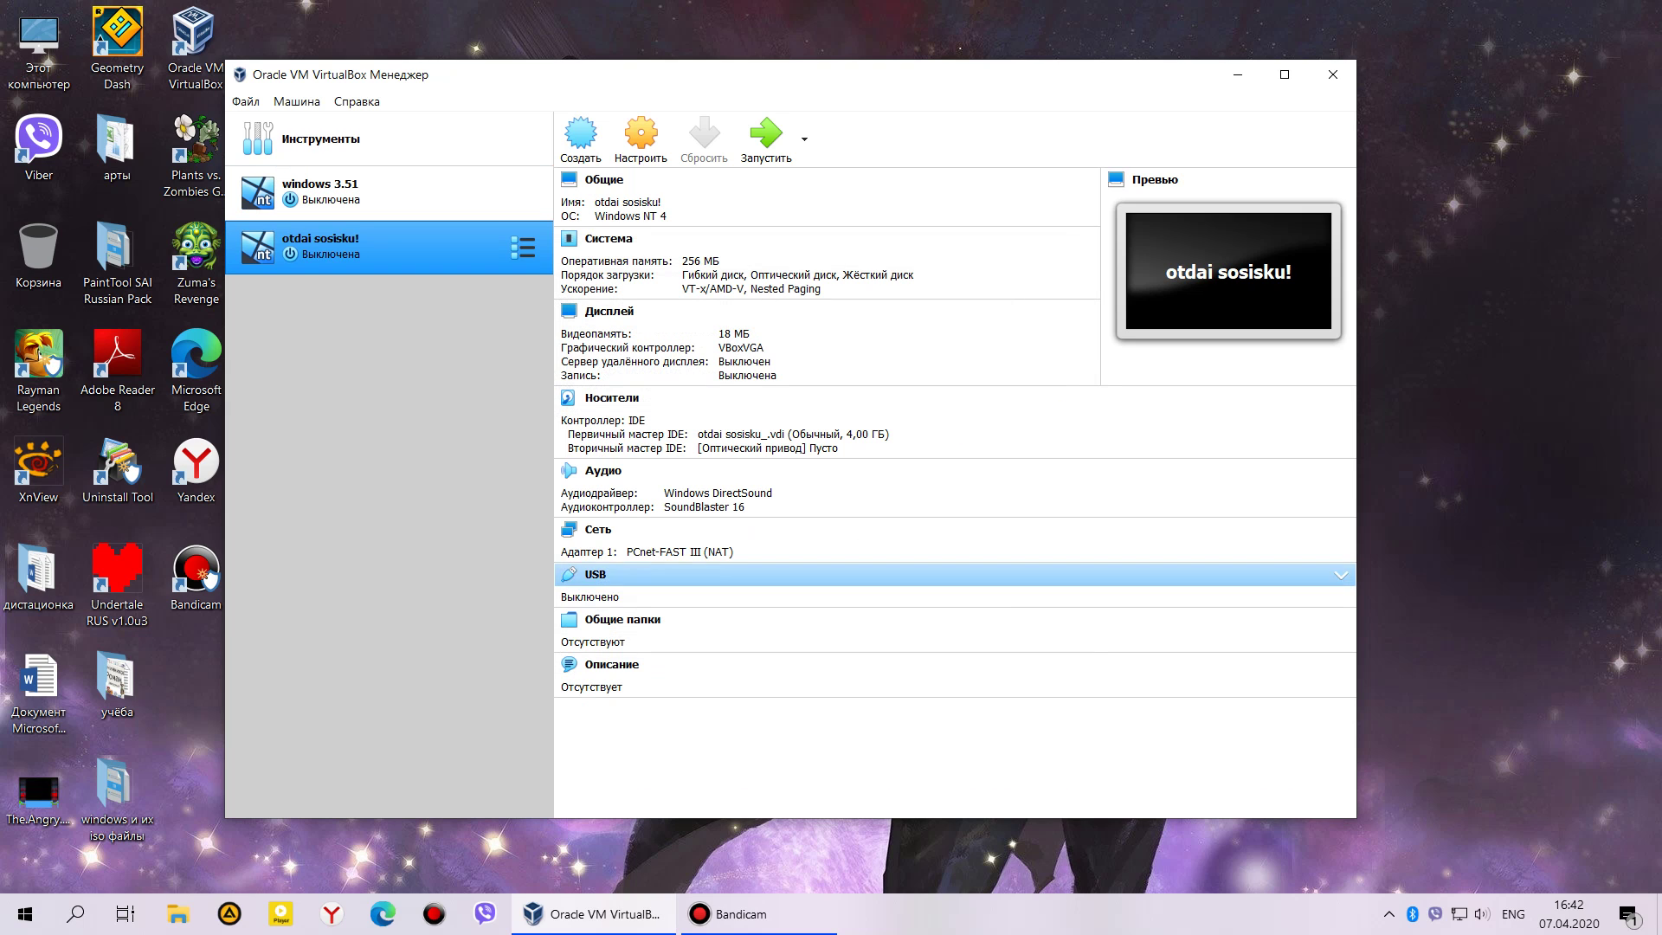
- Mount Windows NT Workstation 4.0.iso in the new machine's empty optical drive and save the settings
click(641, 139)
click(528, 403)
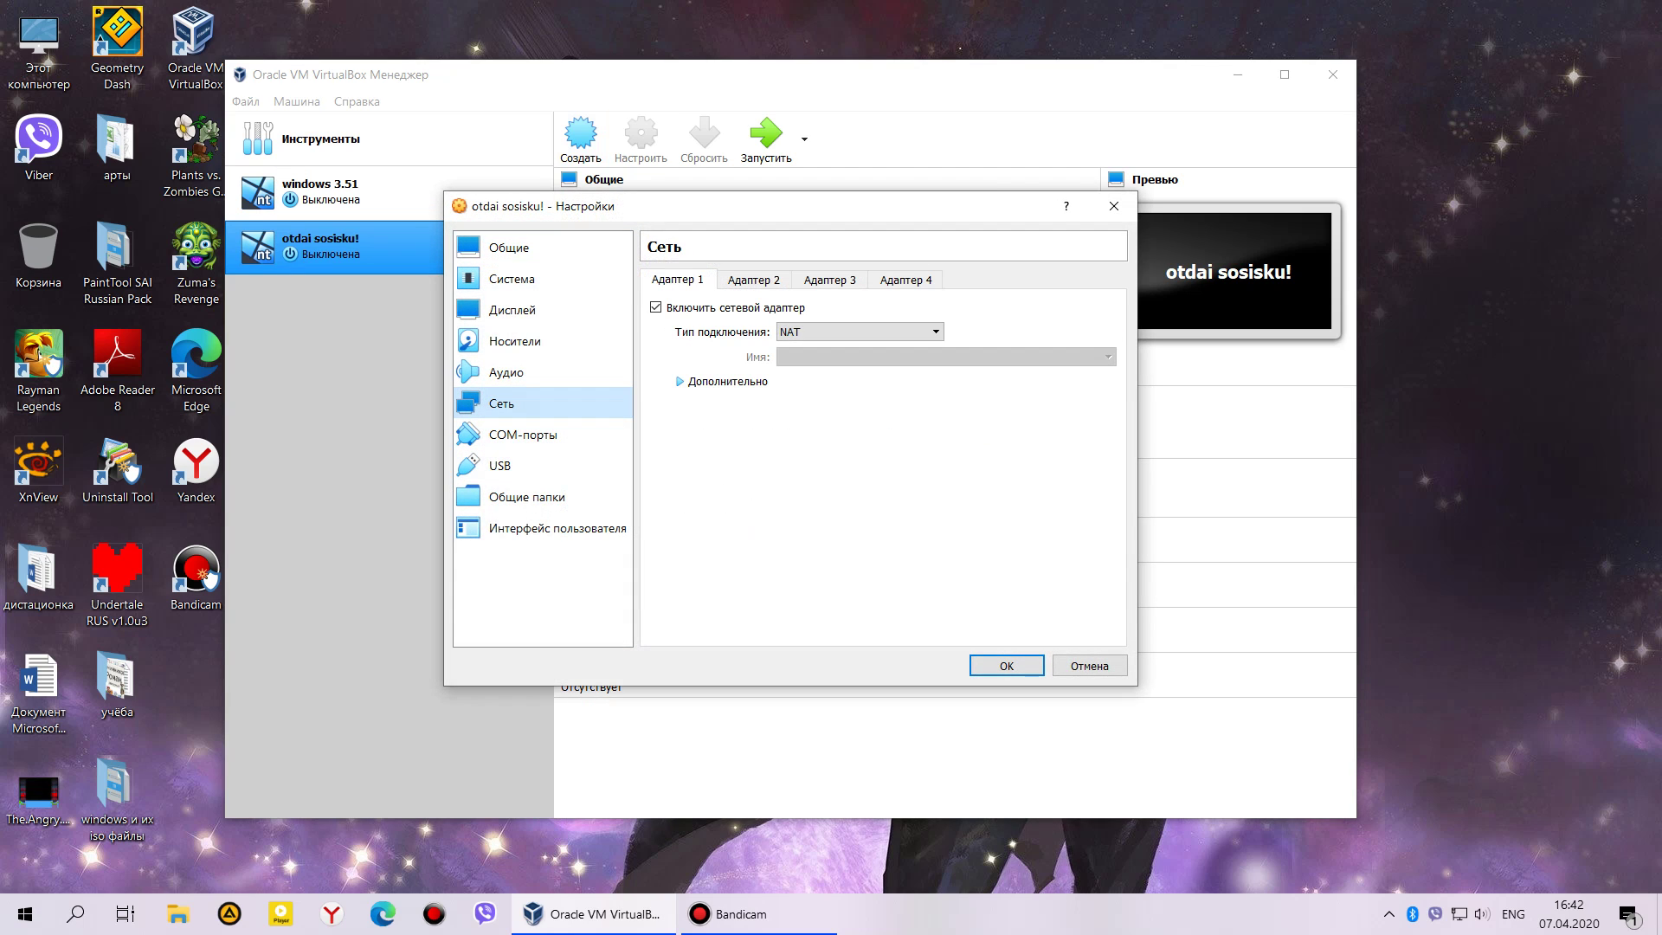
click(528, 341)
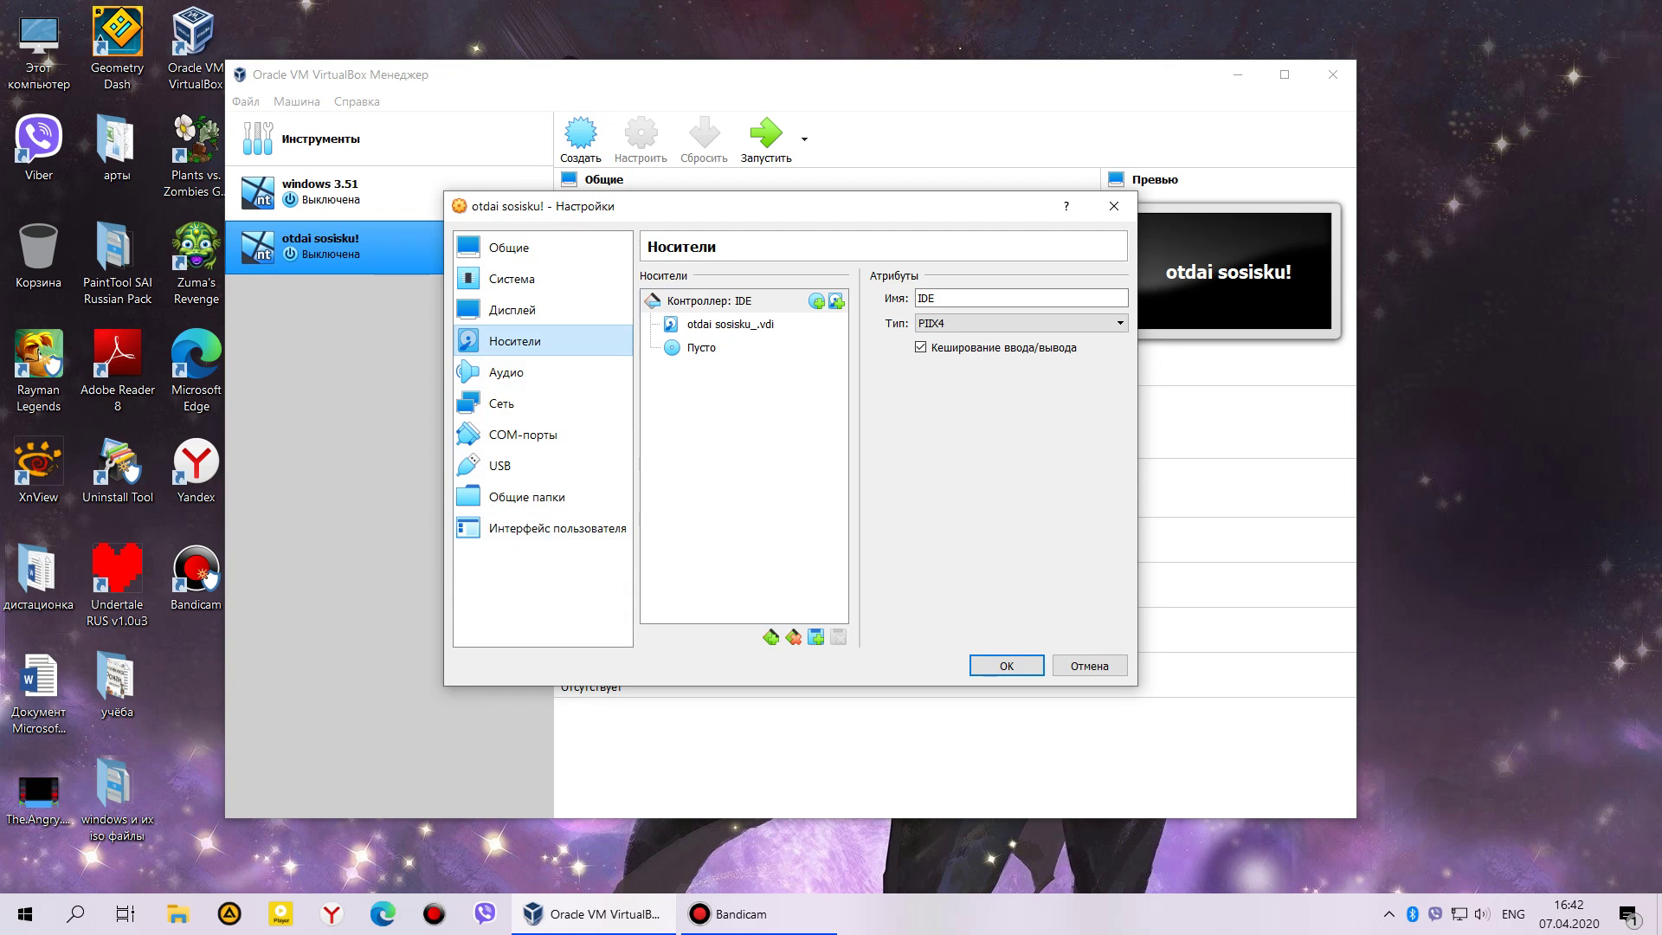
click(703, 348)
click(1117, 300)
click(1212, 345)
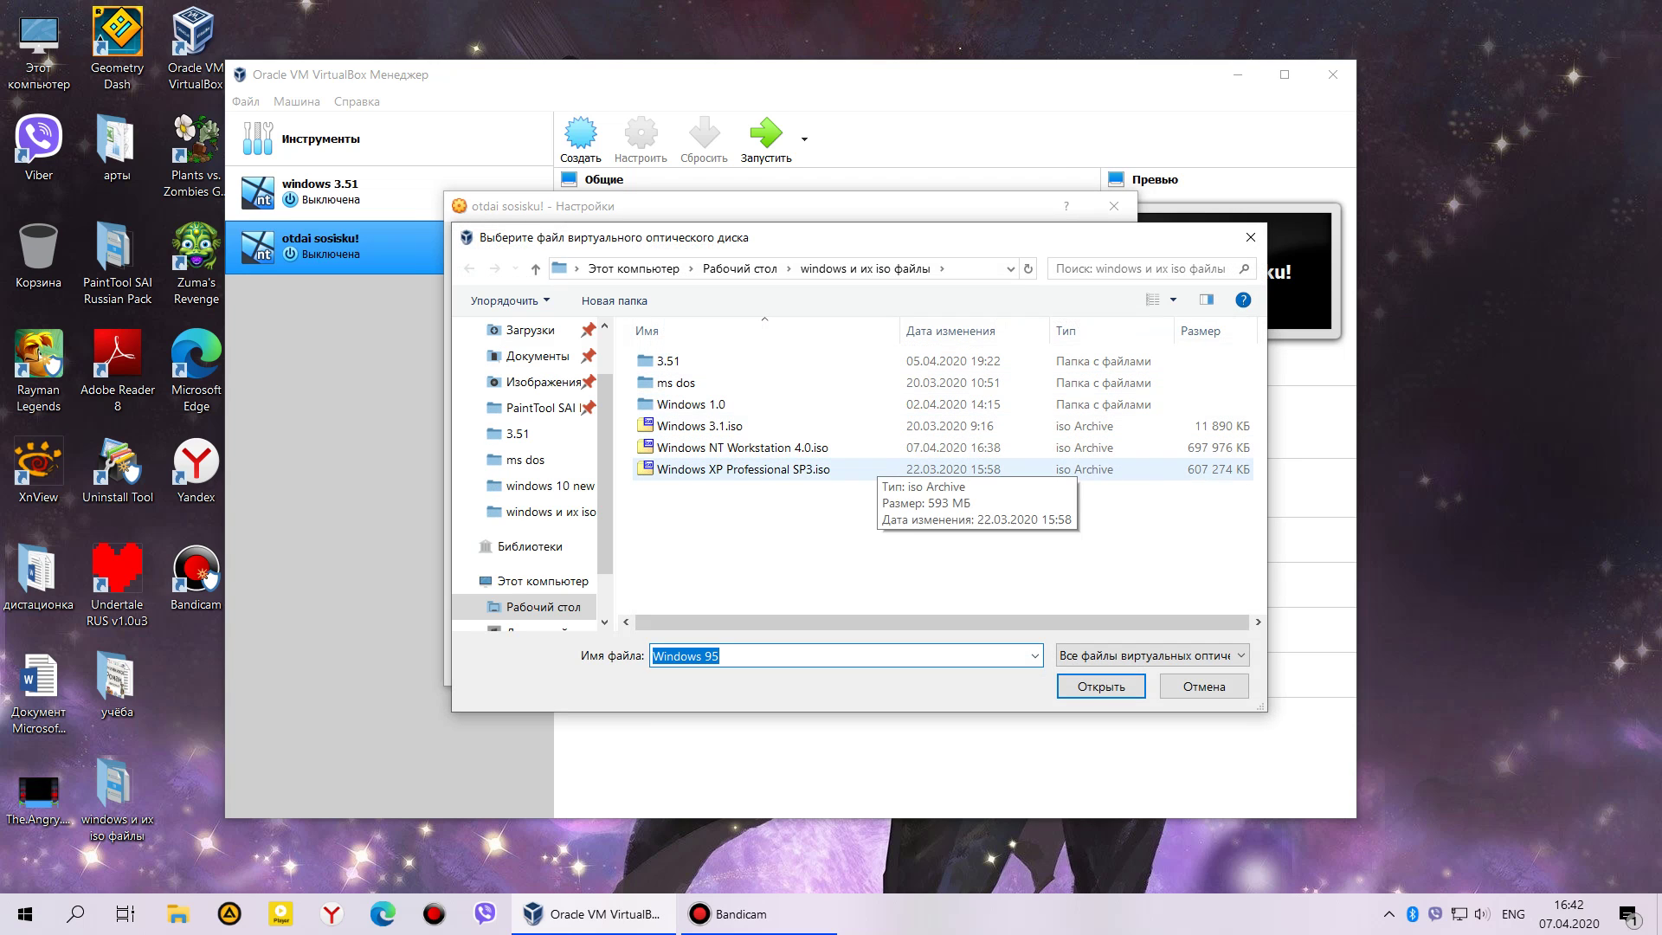
click(742, 447)
click(1101, 686)
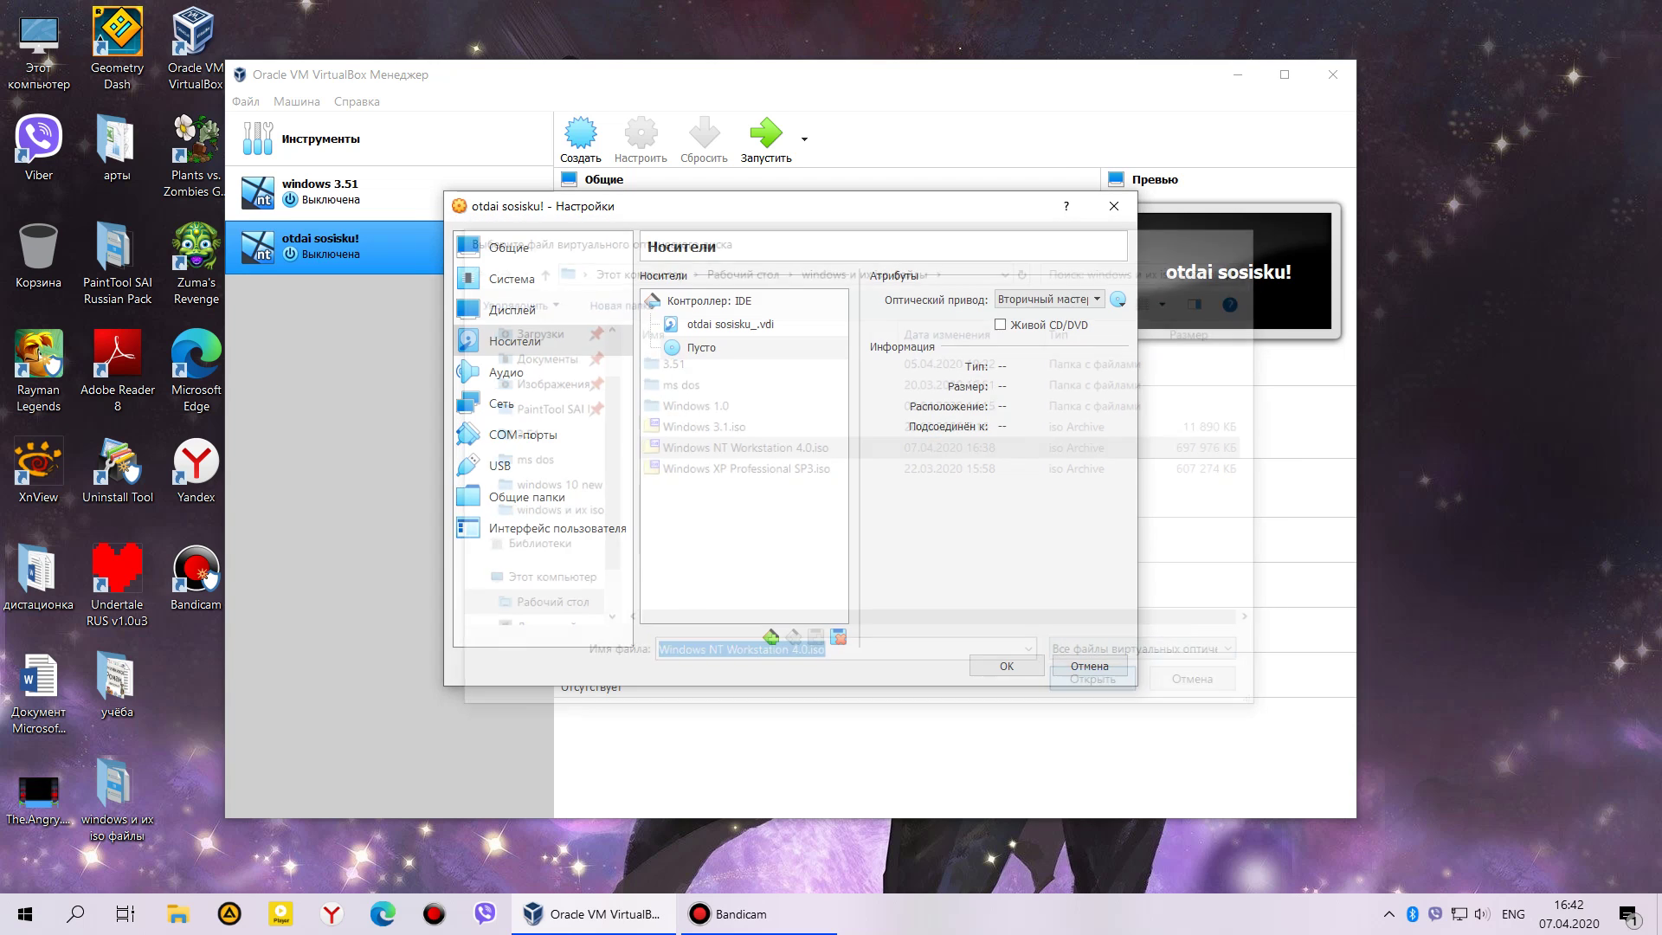
click(1006, 665)
- Start the "otdai sosisku!" machine, dismiss the boot disk selection, and close the VirtualBox manager window
click(766, 140)
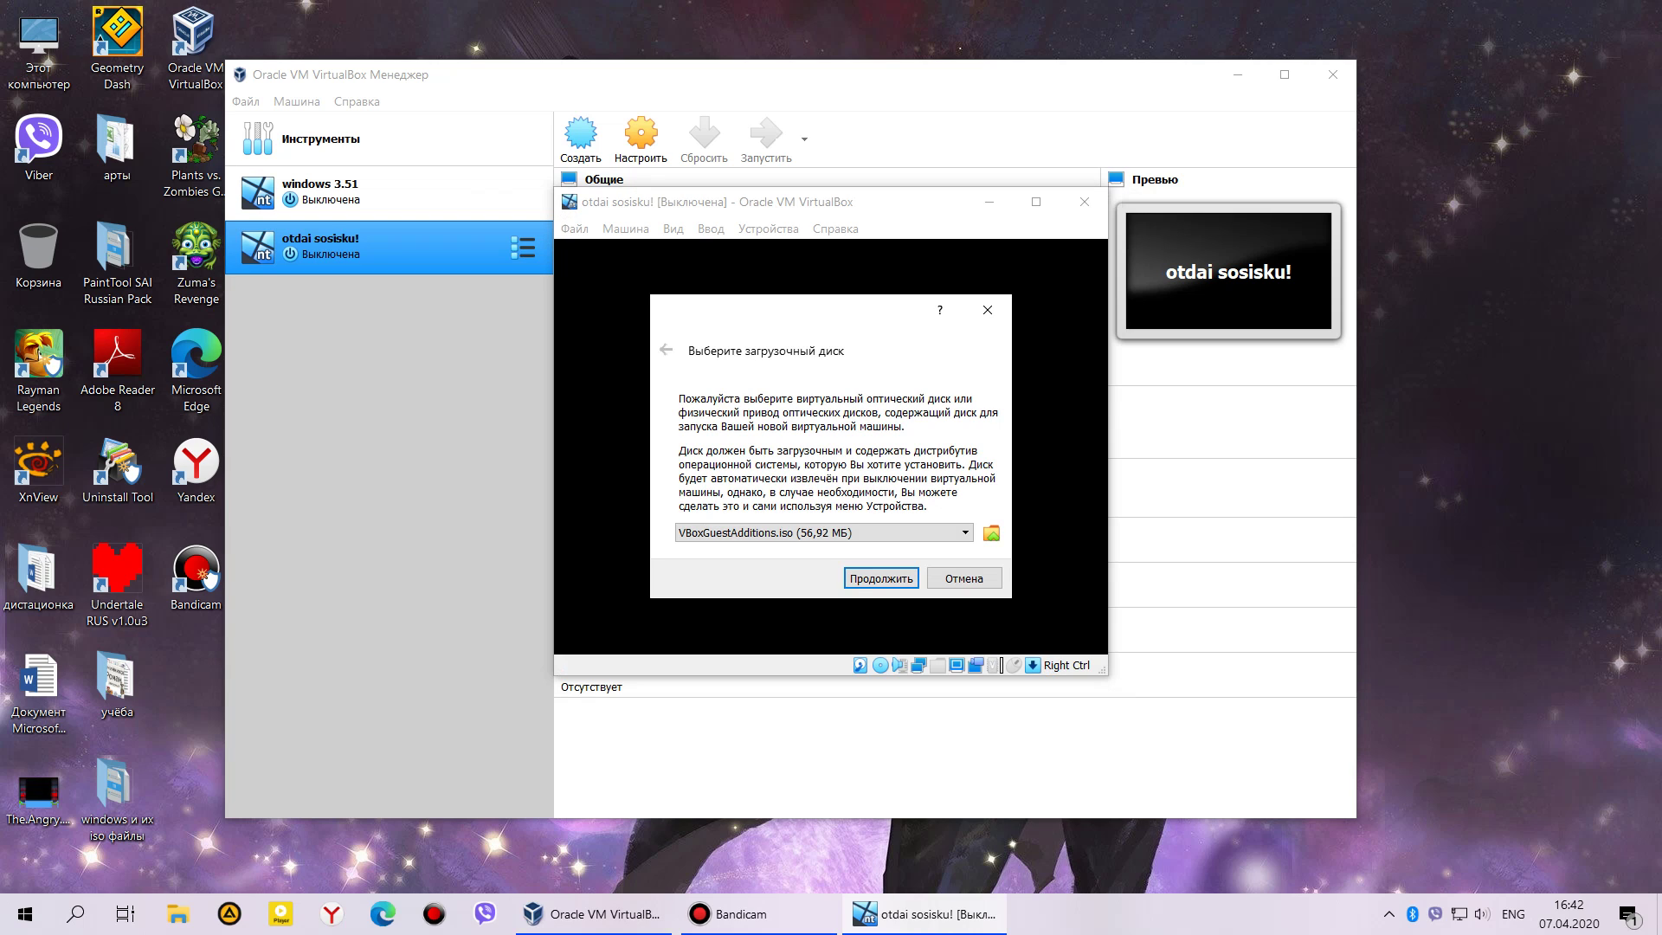
click(963, 578)
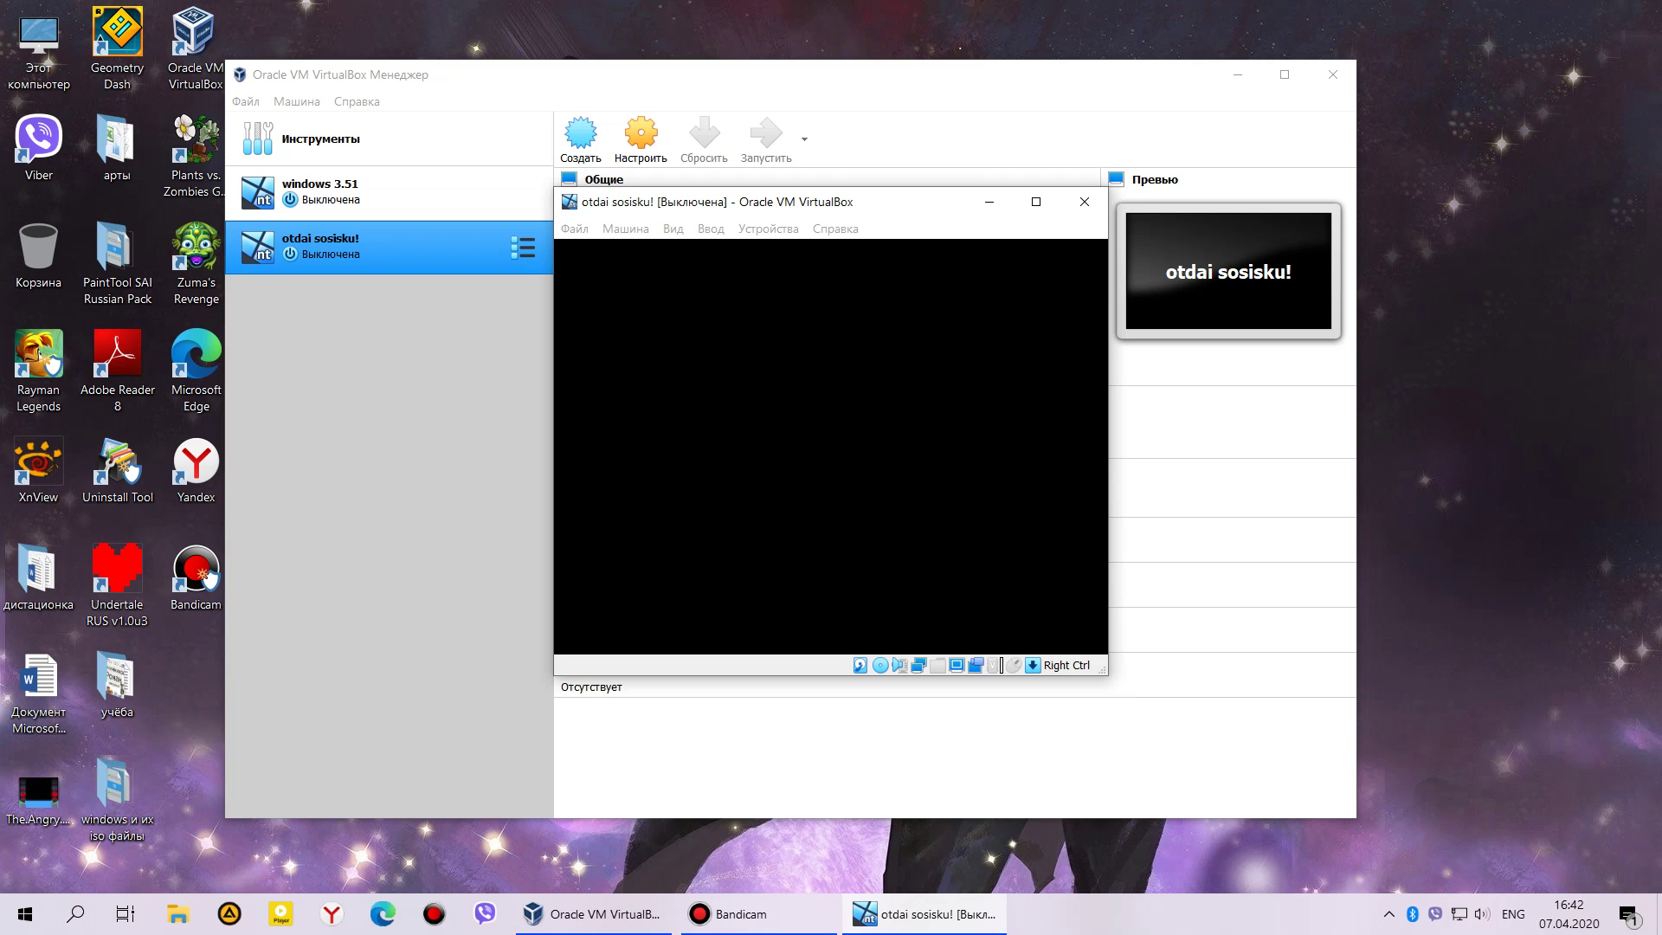
click(768, 229)
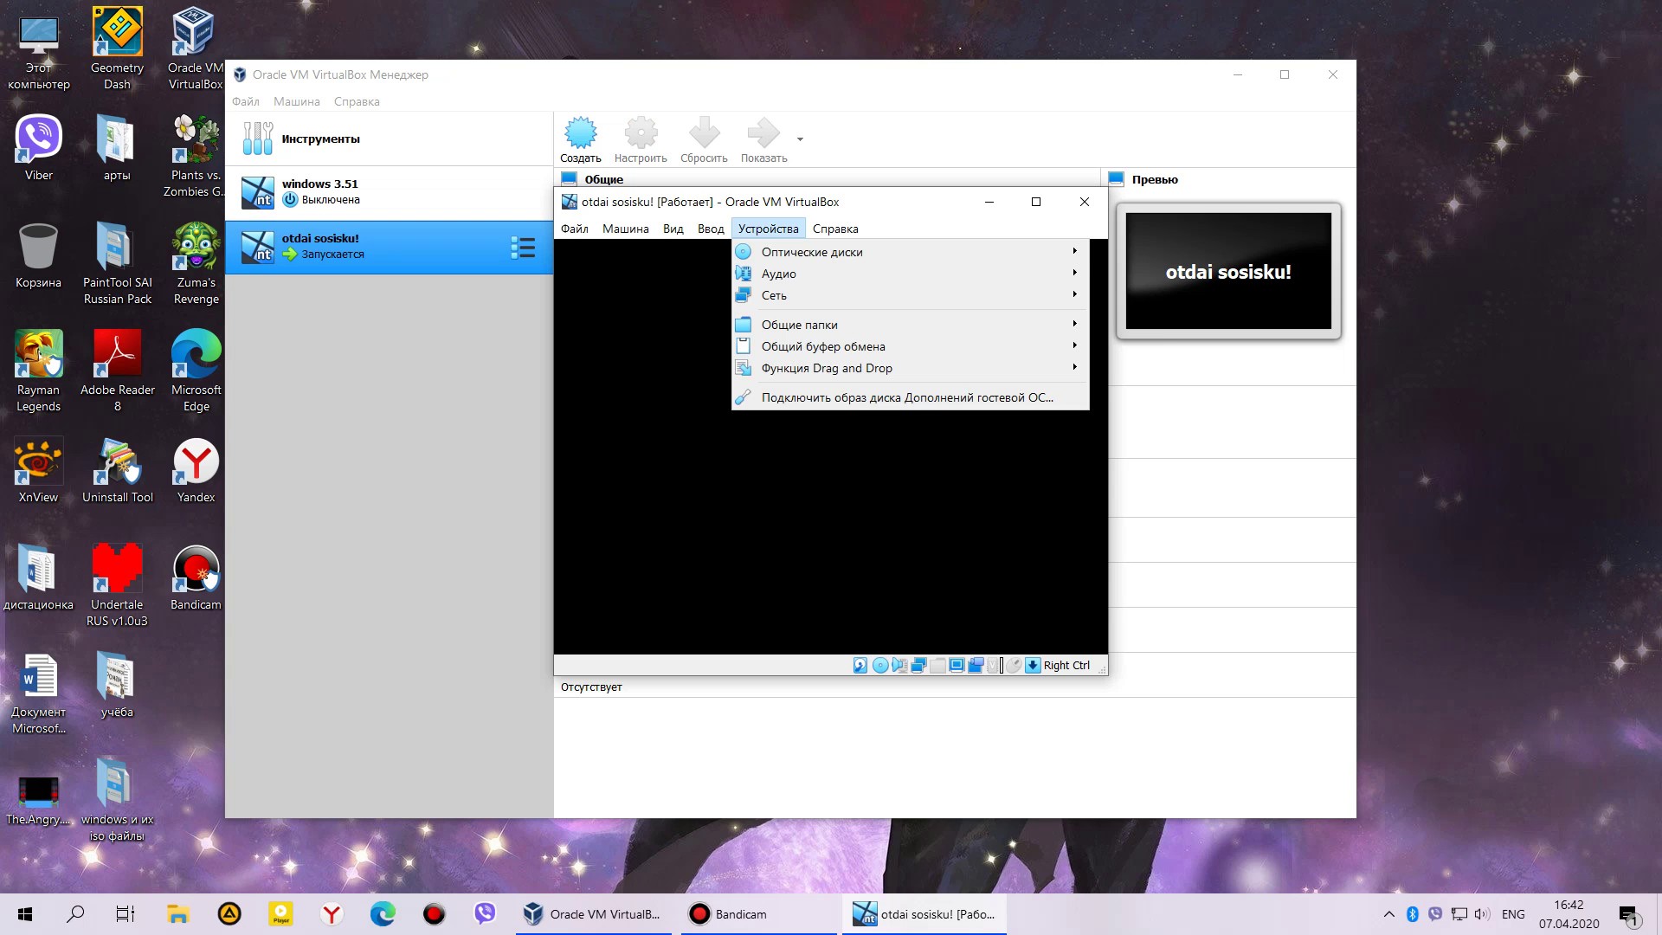
mouse_move(835, 230)
mouse_move(769, 230)
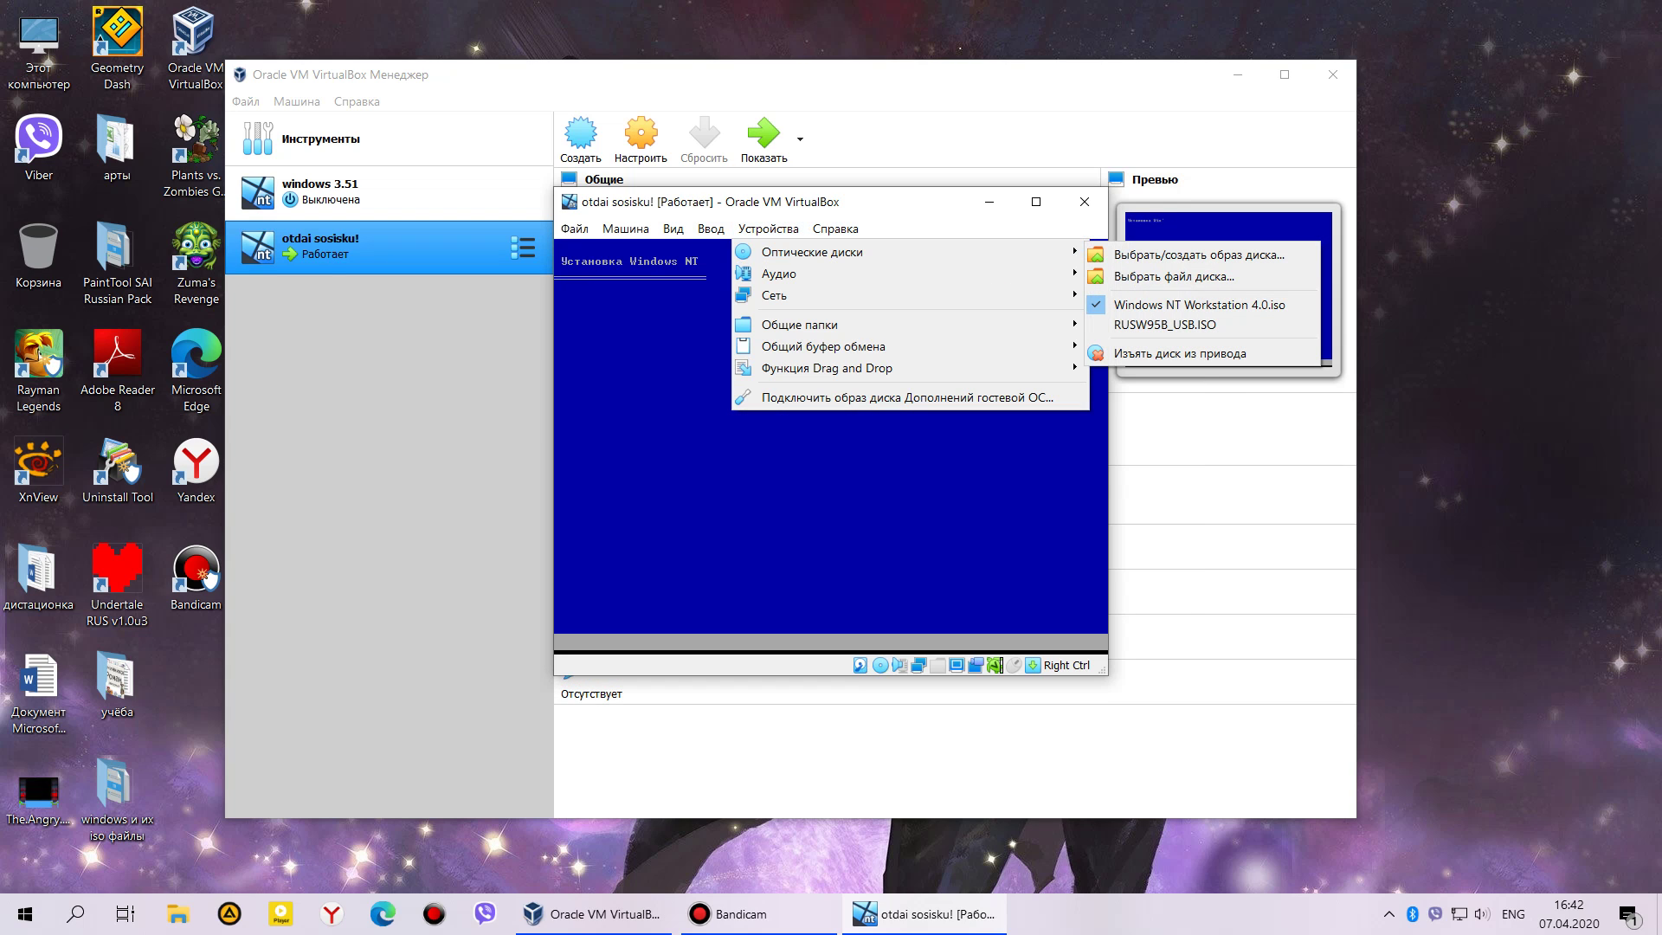
click(684, 363)
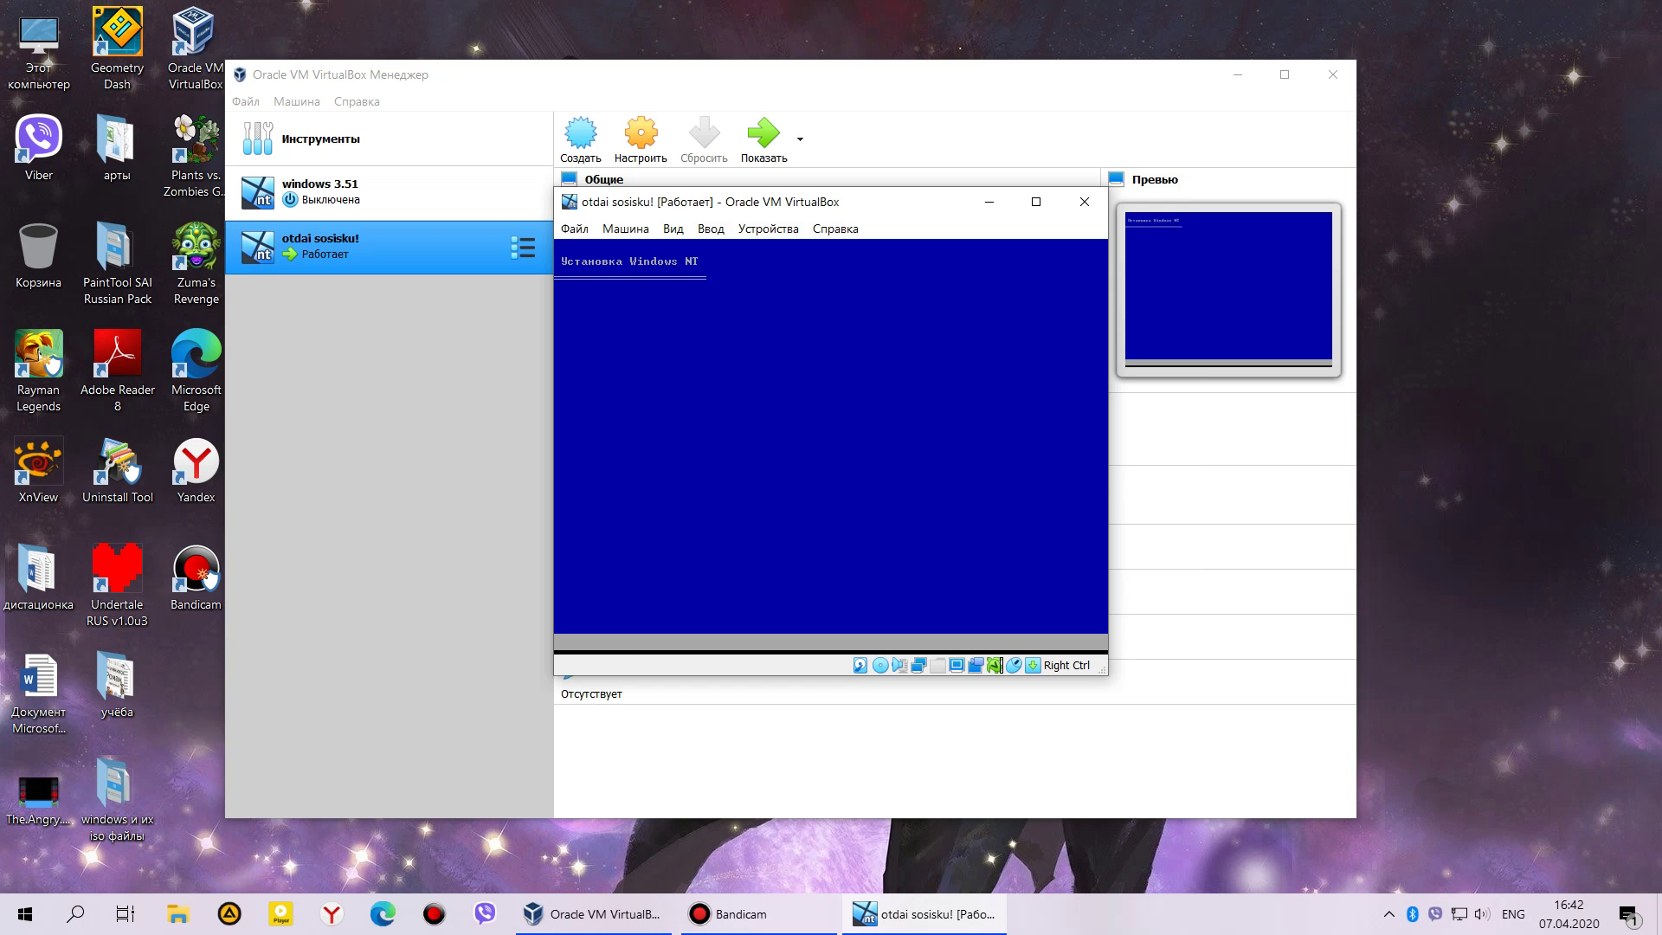
click(1333, 74)
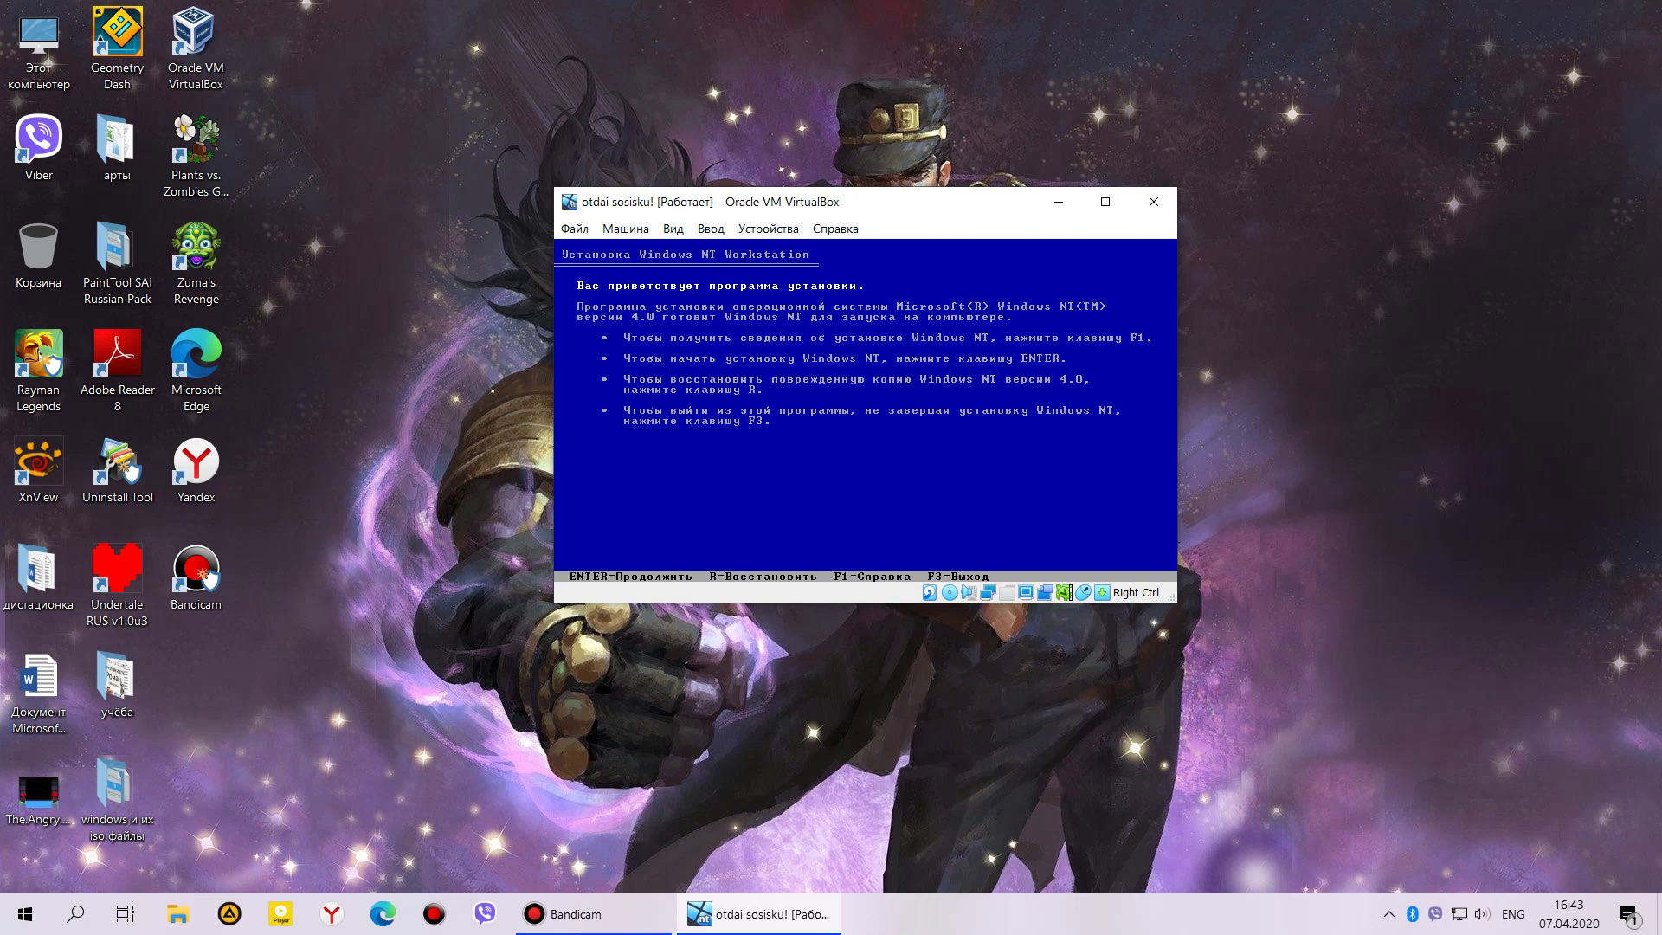
- Begin the Windows NT installation, accept the detected storage devices, and agree to overwrite the boot hard disk
key(Return)
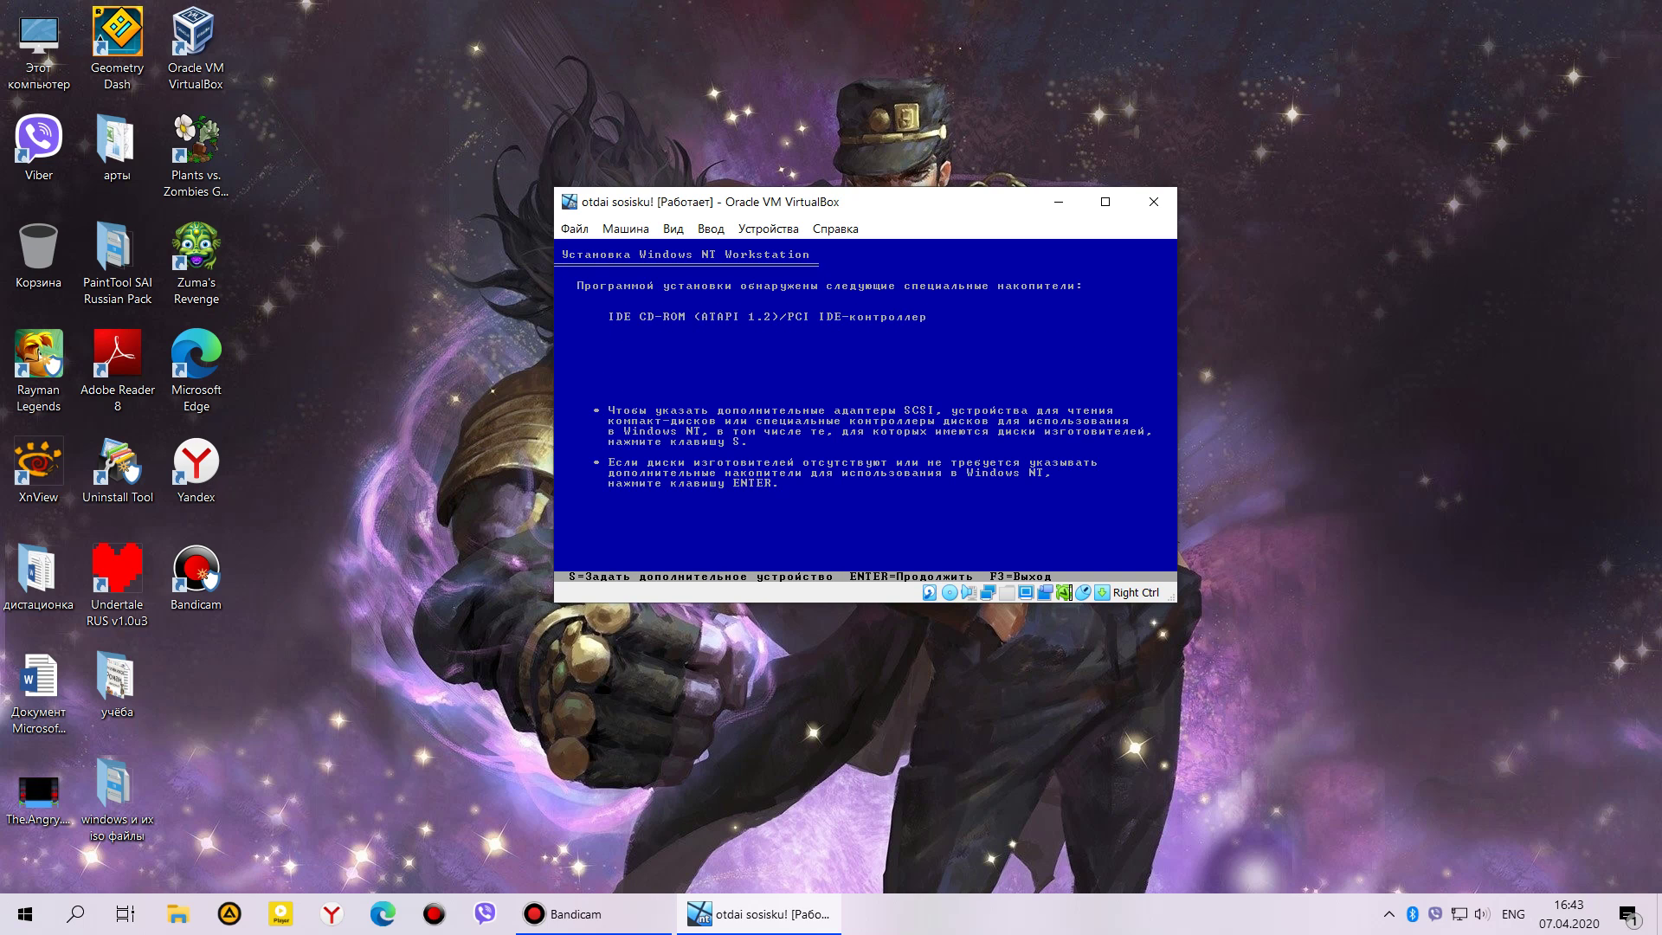
key(Return)
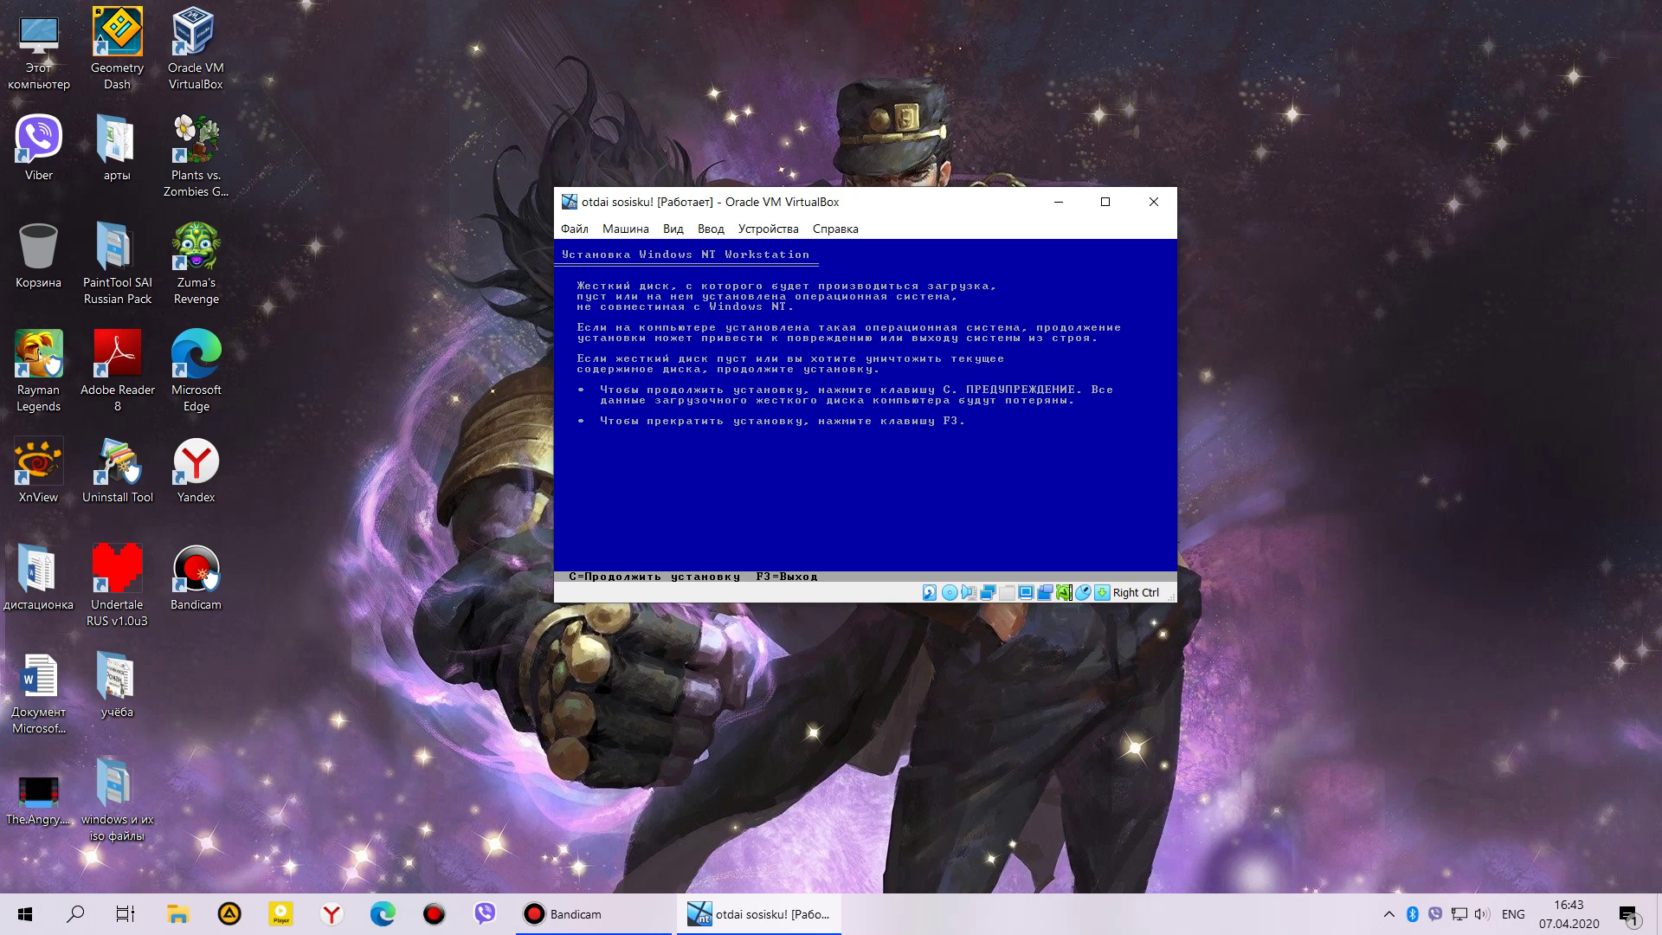
key(c)
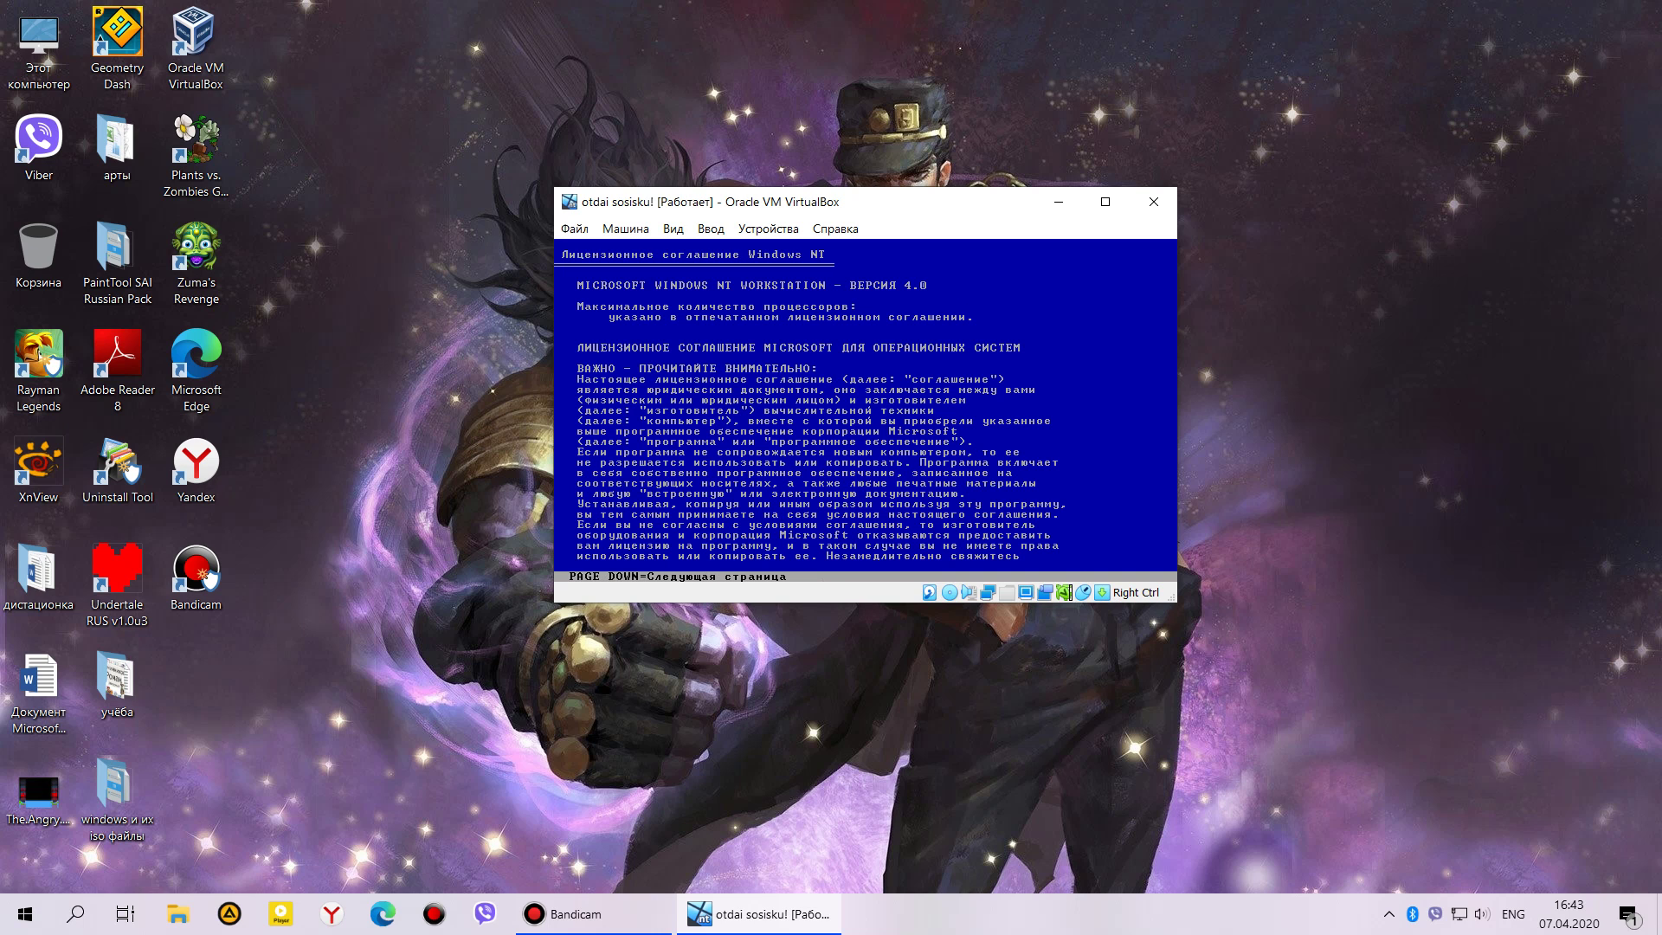
- Page through the Windows NT license agreement to its end and accept it
key(Page_Down)
key(Page_Down)
key(Page_Down)
key(Page_Down)
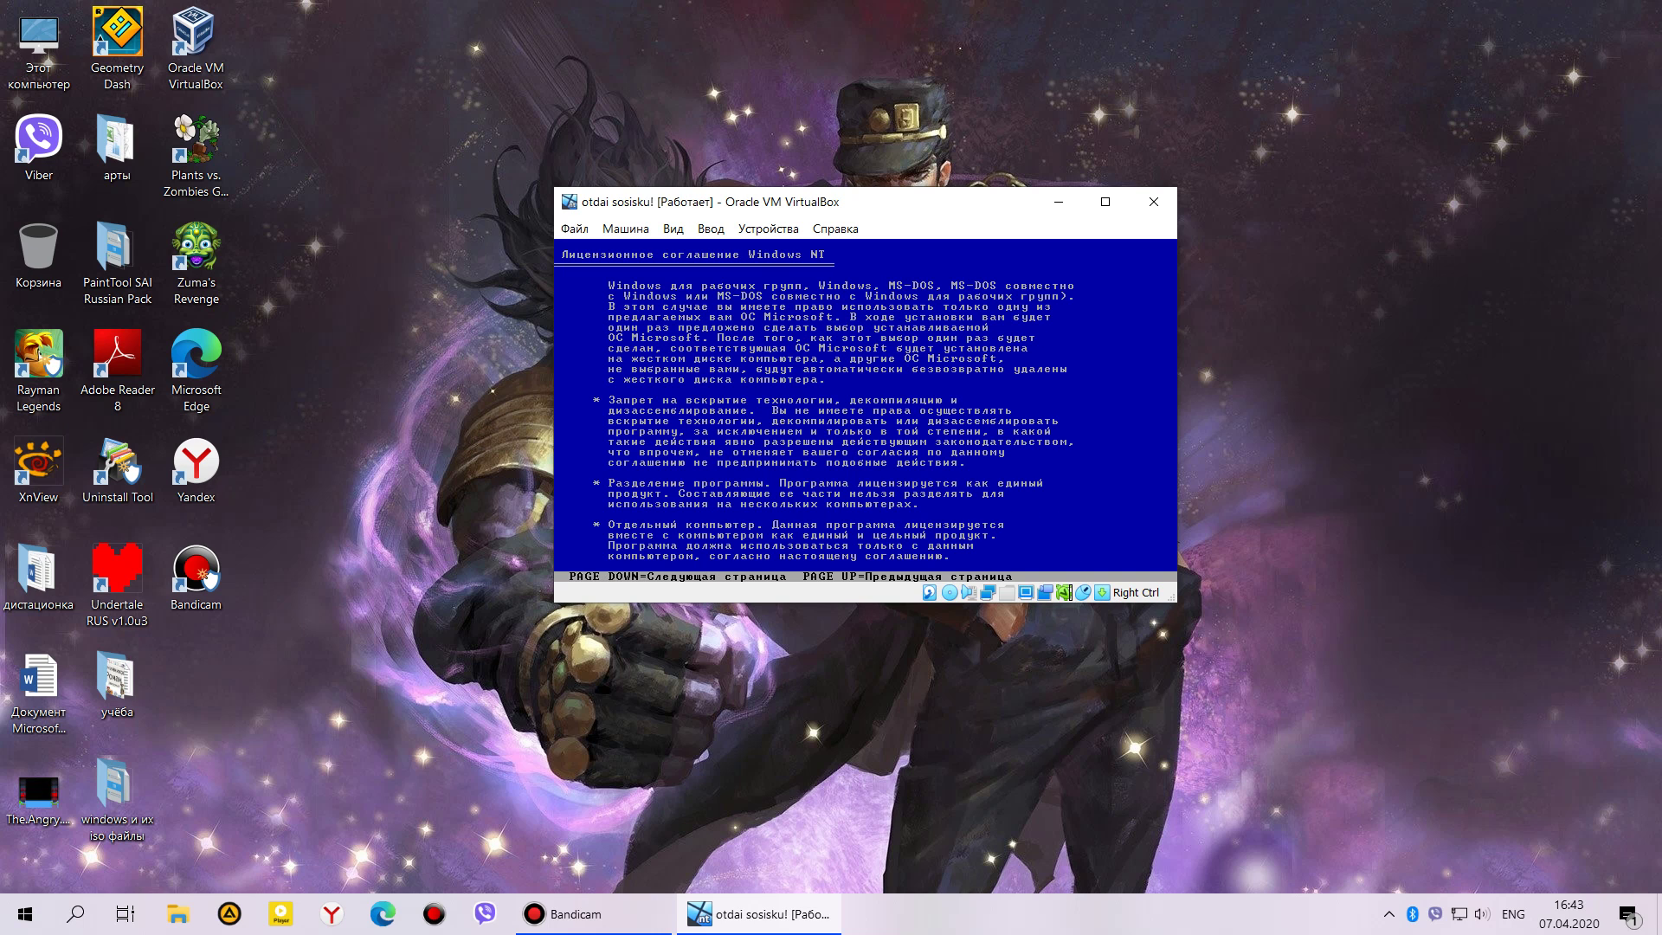
key(Page_Down)
key(Page_Down)
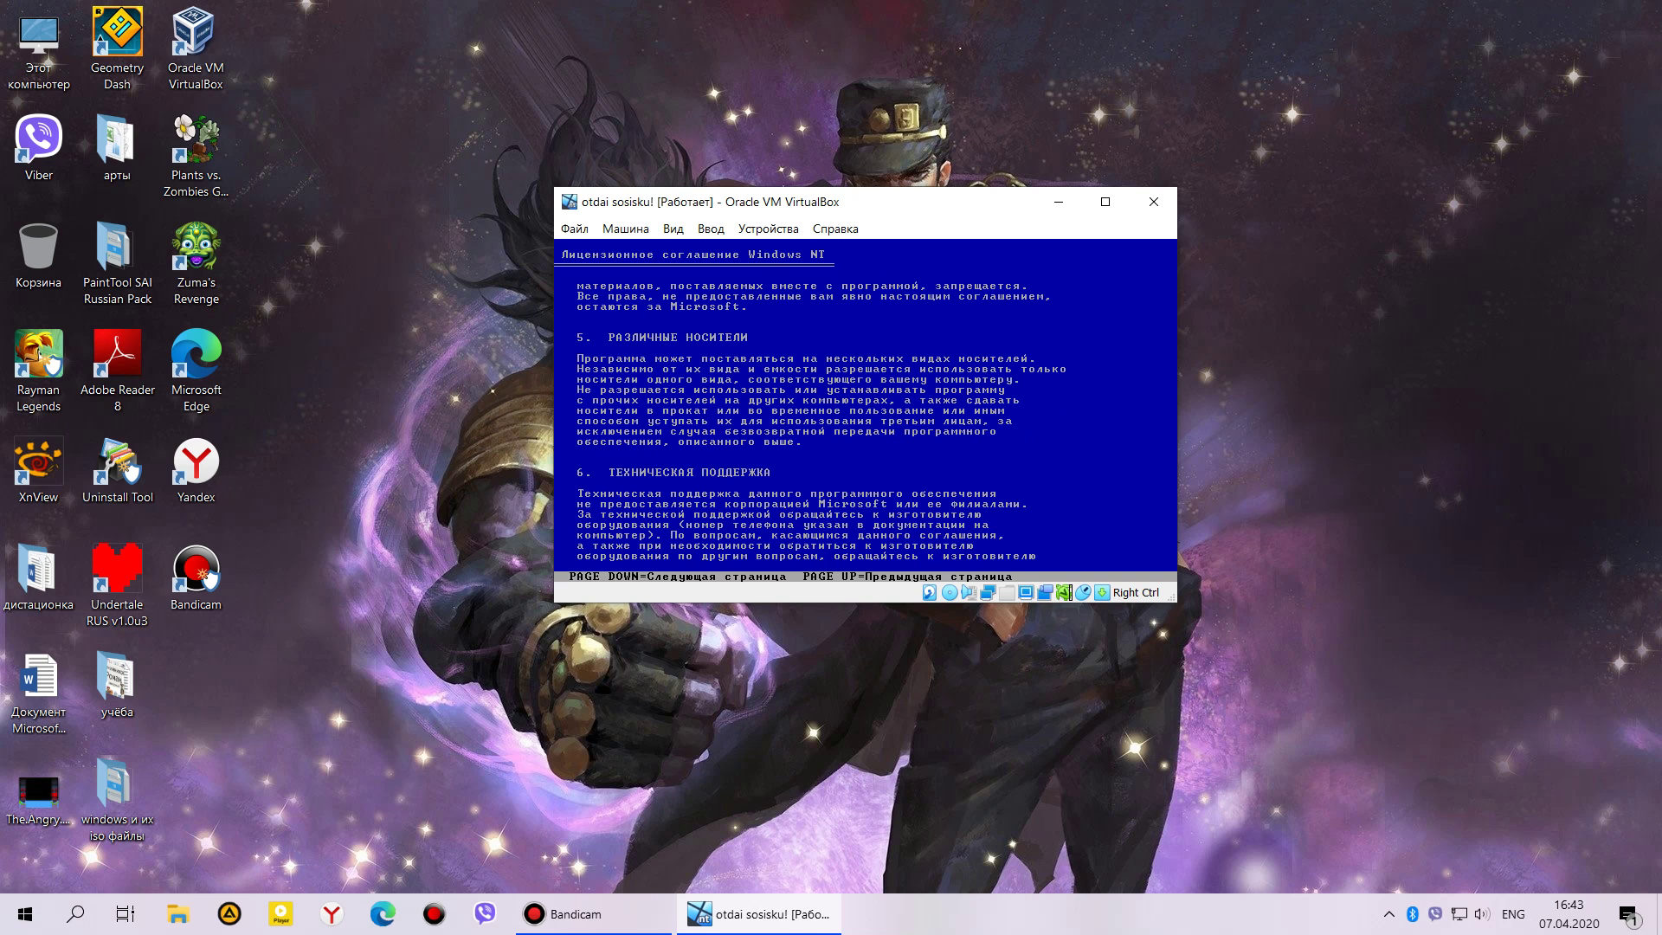
key(Page_Down)
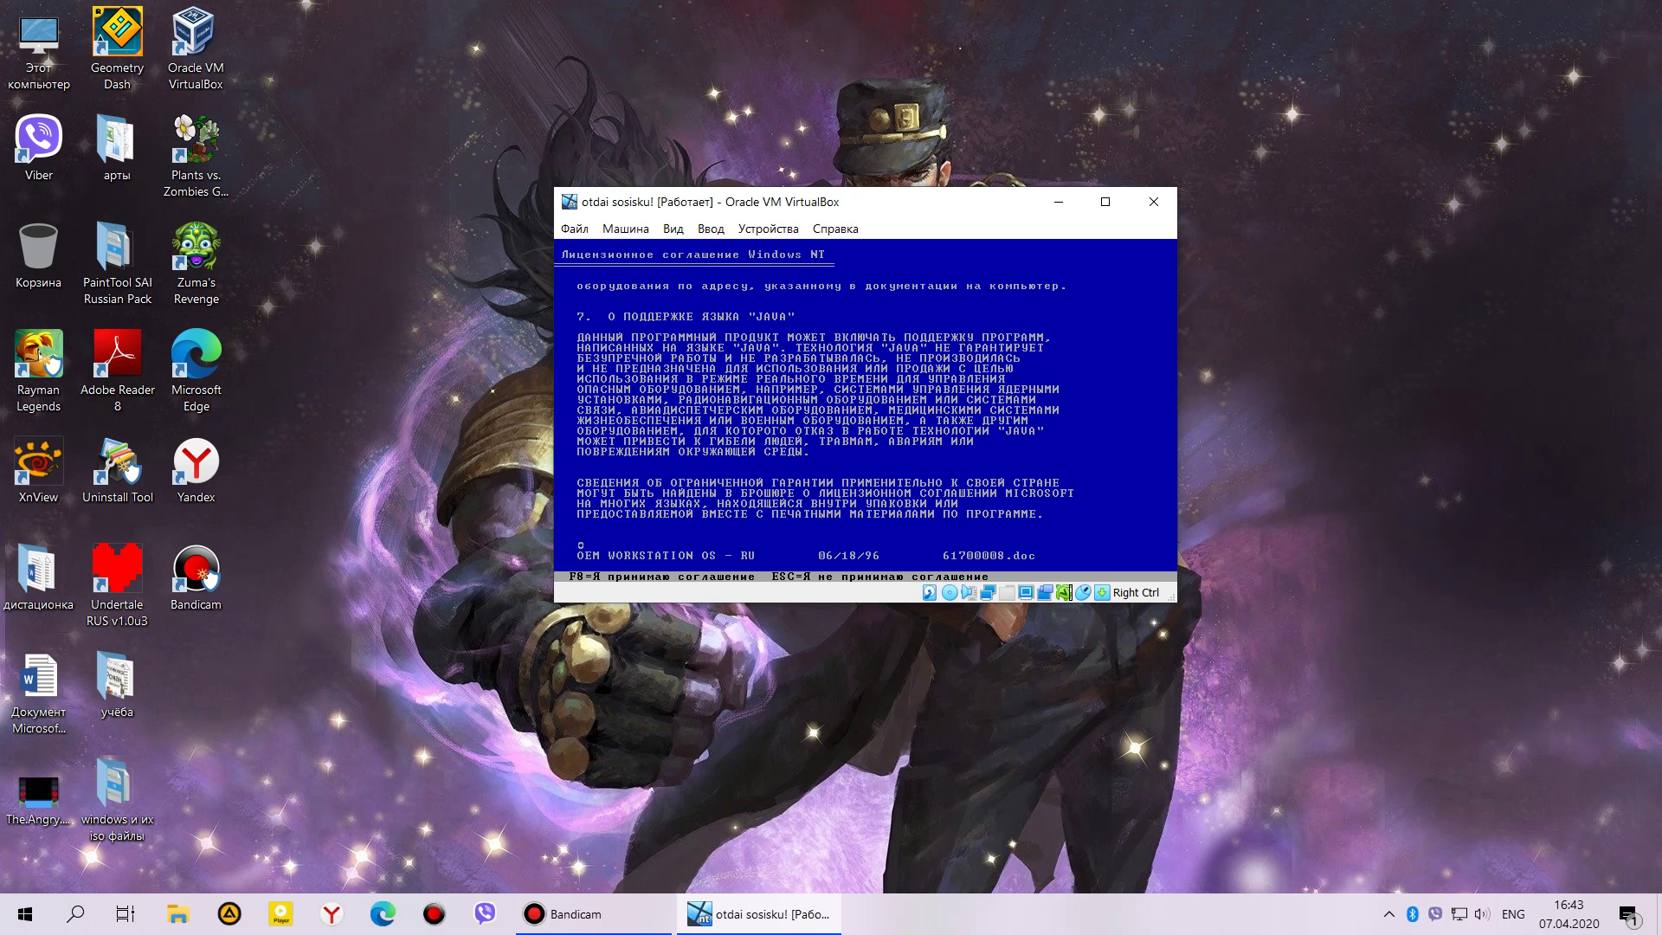
key(F8)
- Install Windows NT to the unpartitioned 4095 MB area, formatting the new partition as NTFS
key(Return)
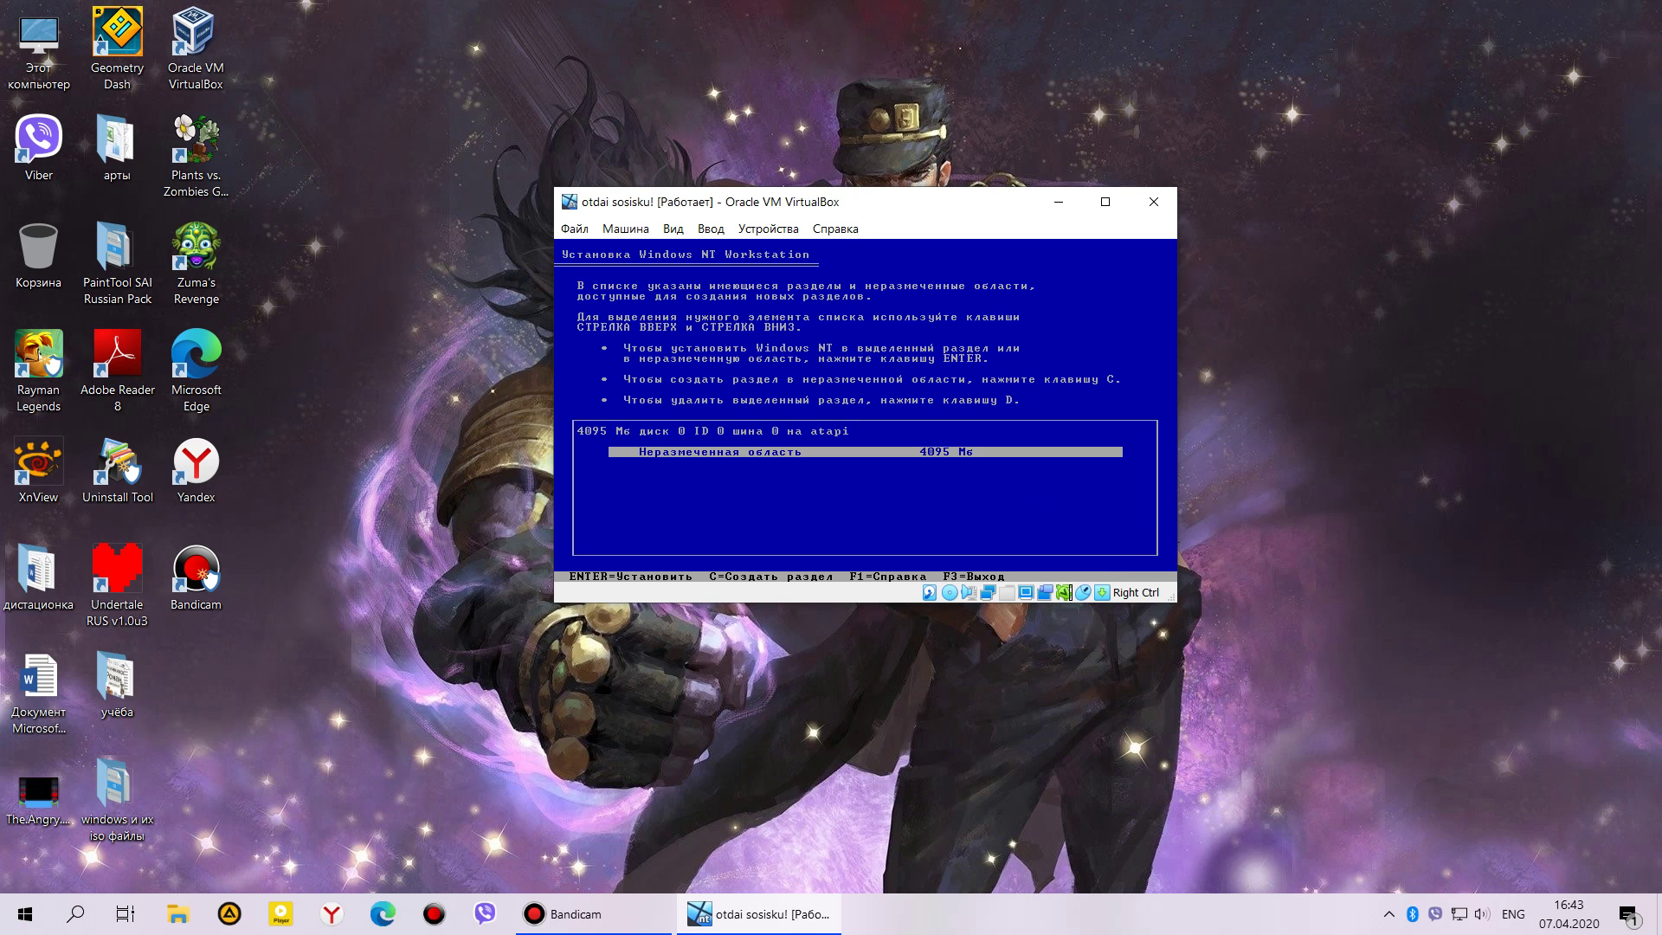
key(Return)
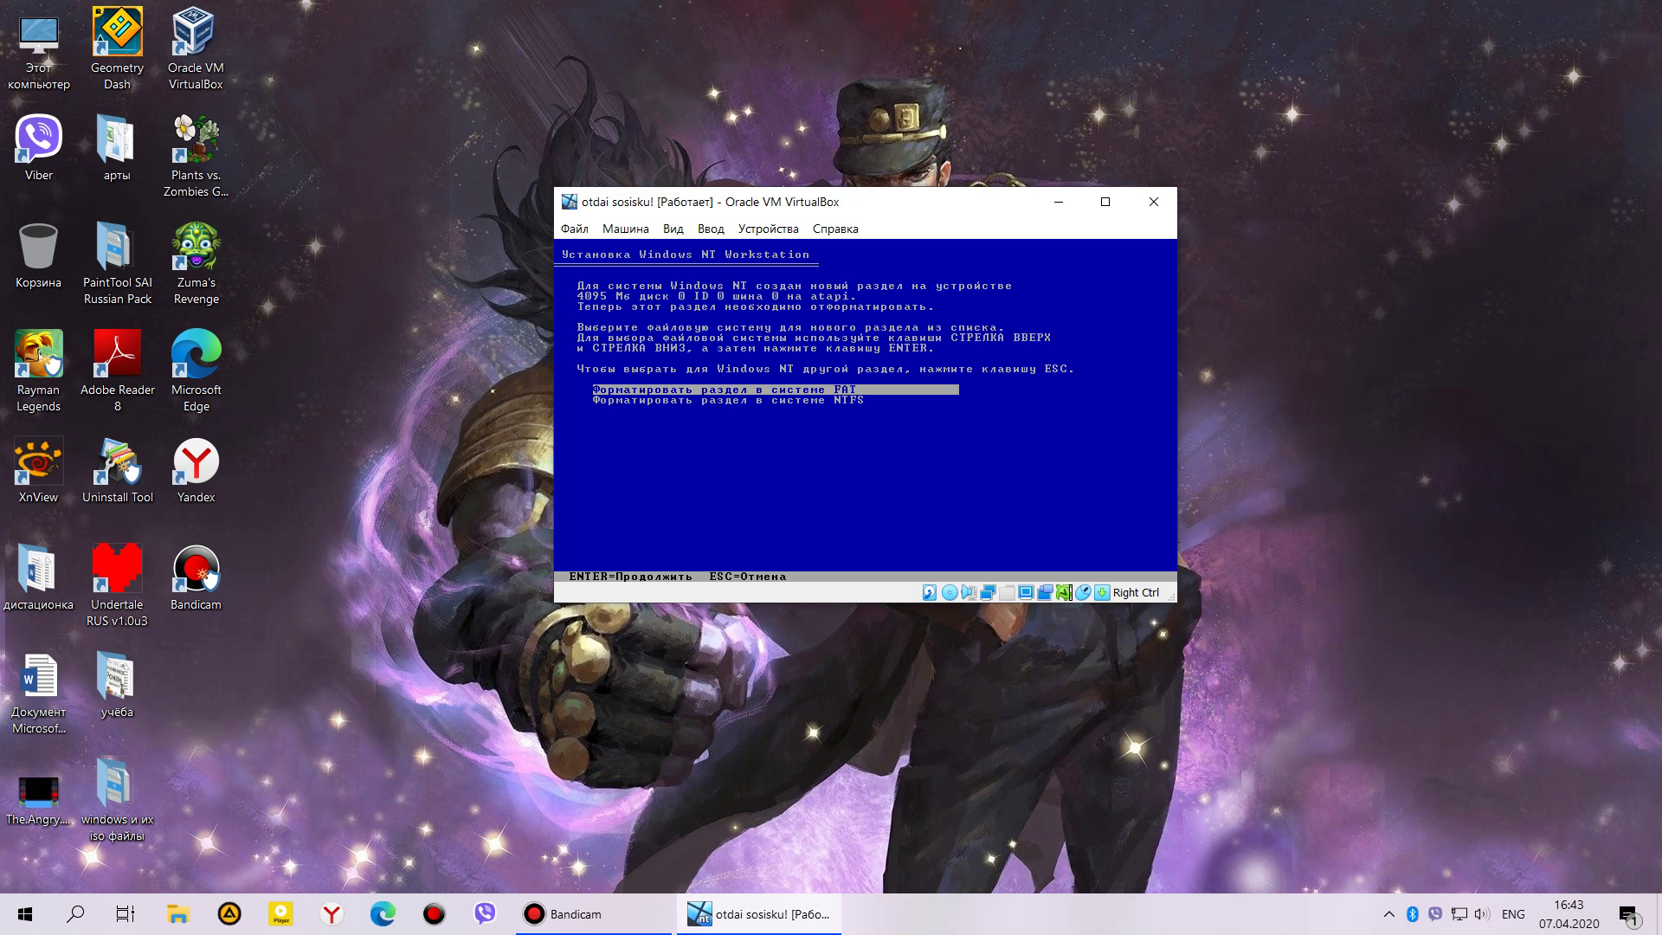
key(Down)
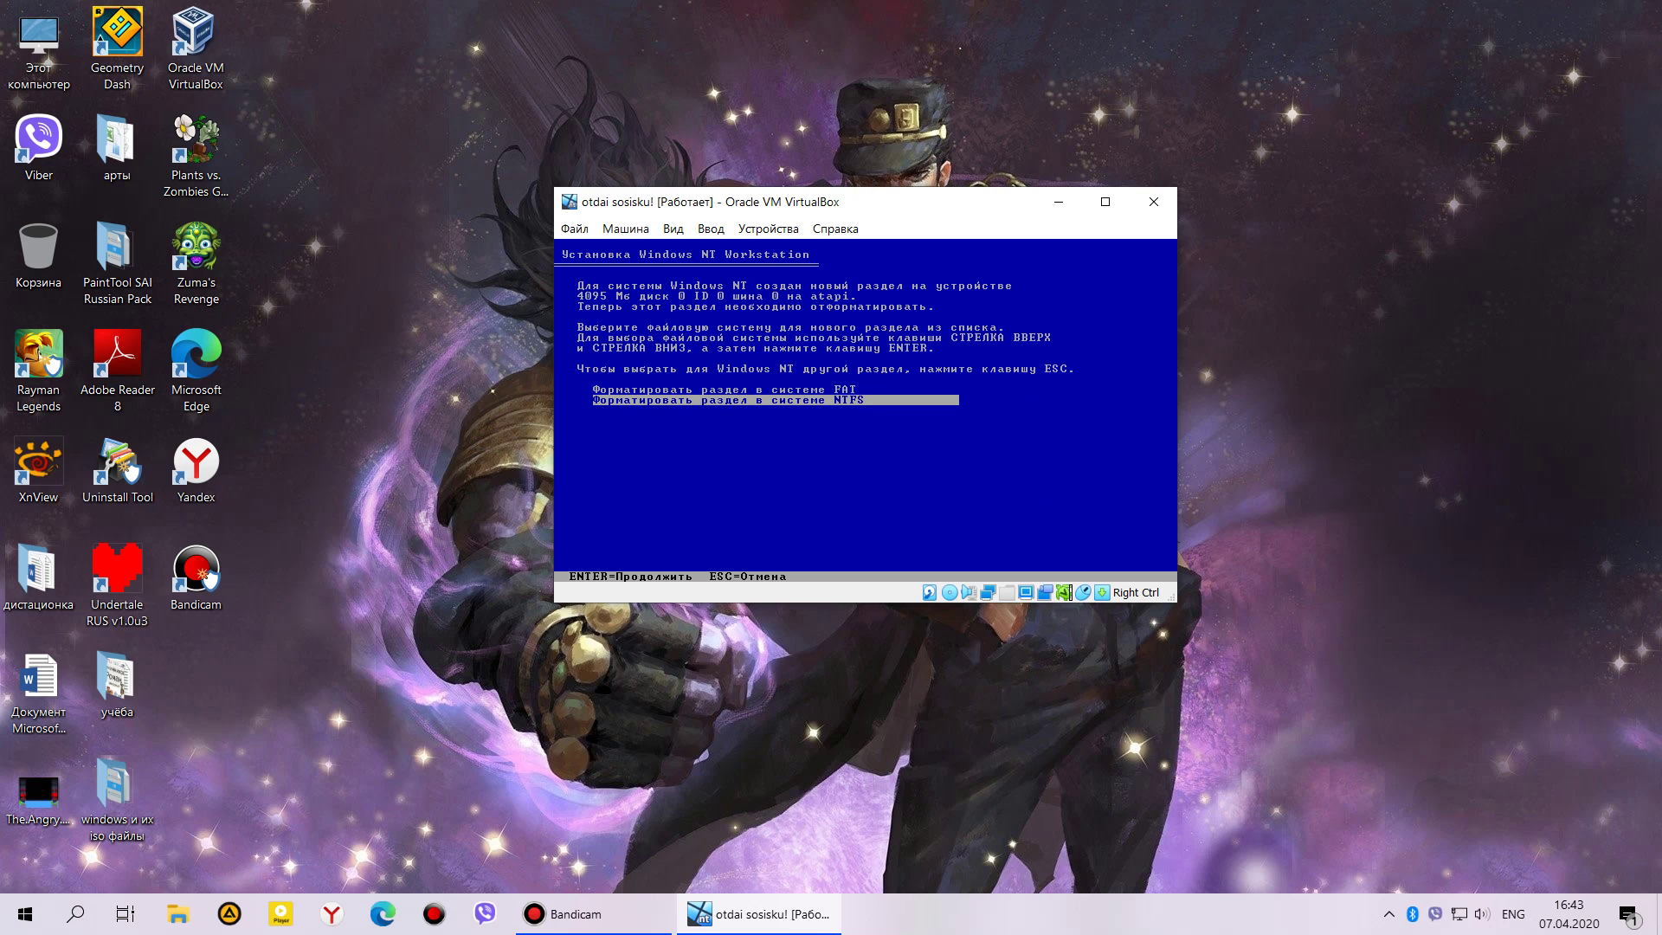
key(Return)
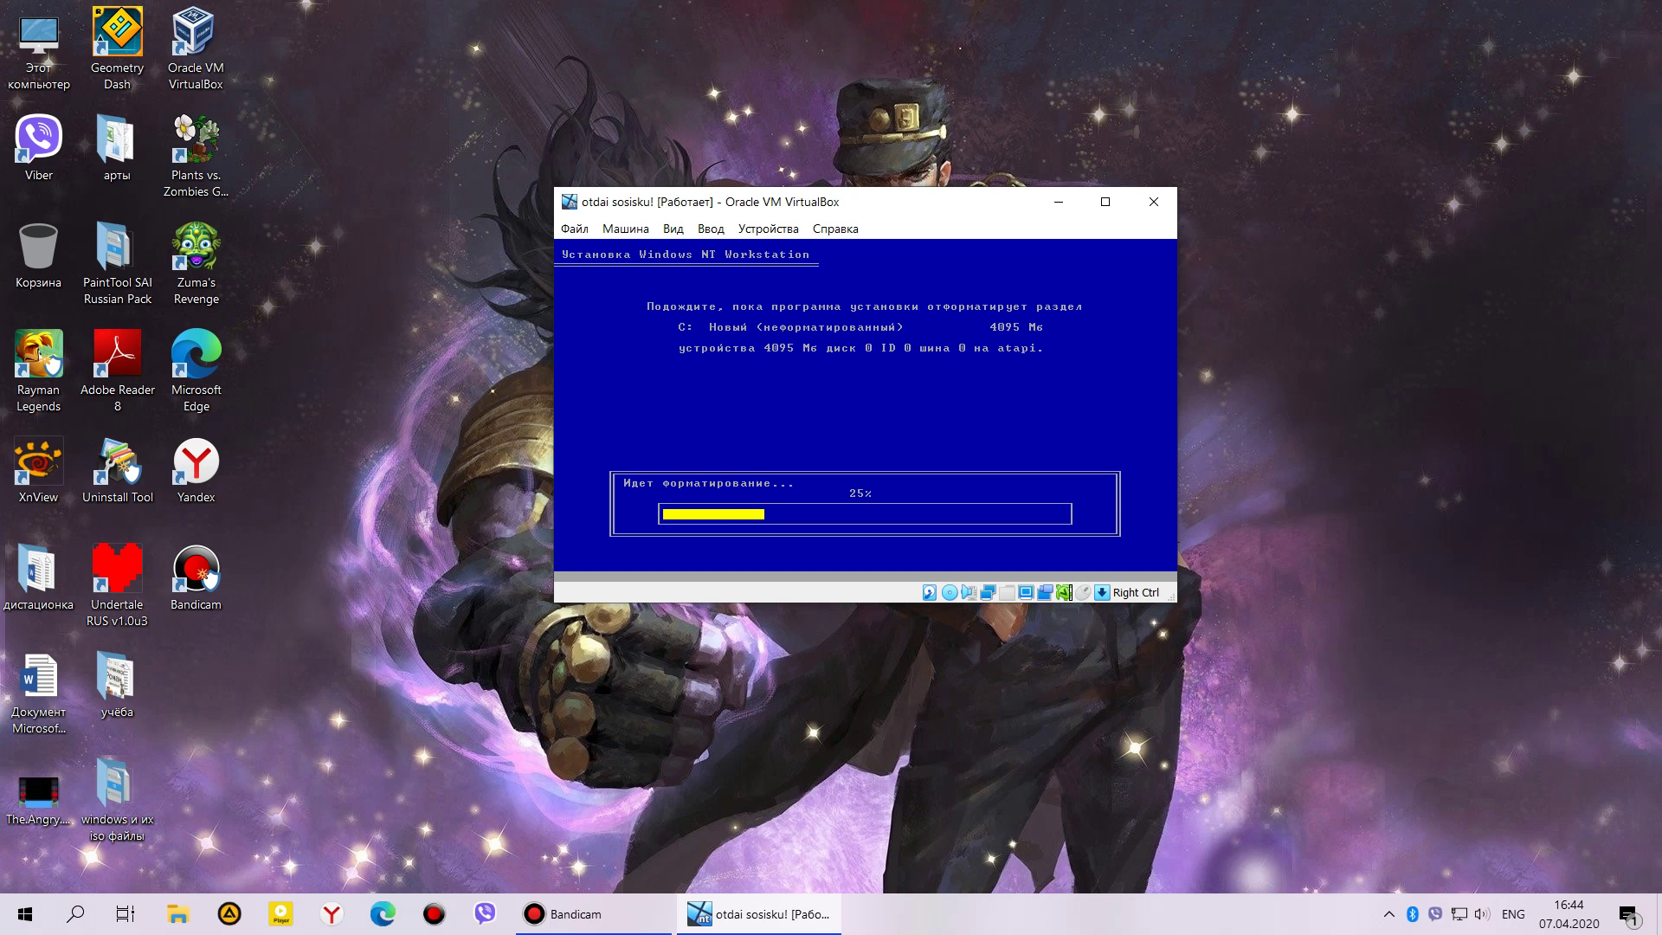
- Keep \WINNT as the installation directory and allow the additional thorough check of the hard disk
click(593, 914)
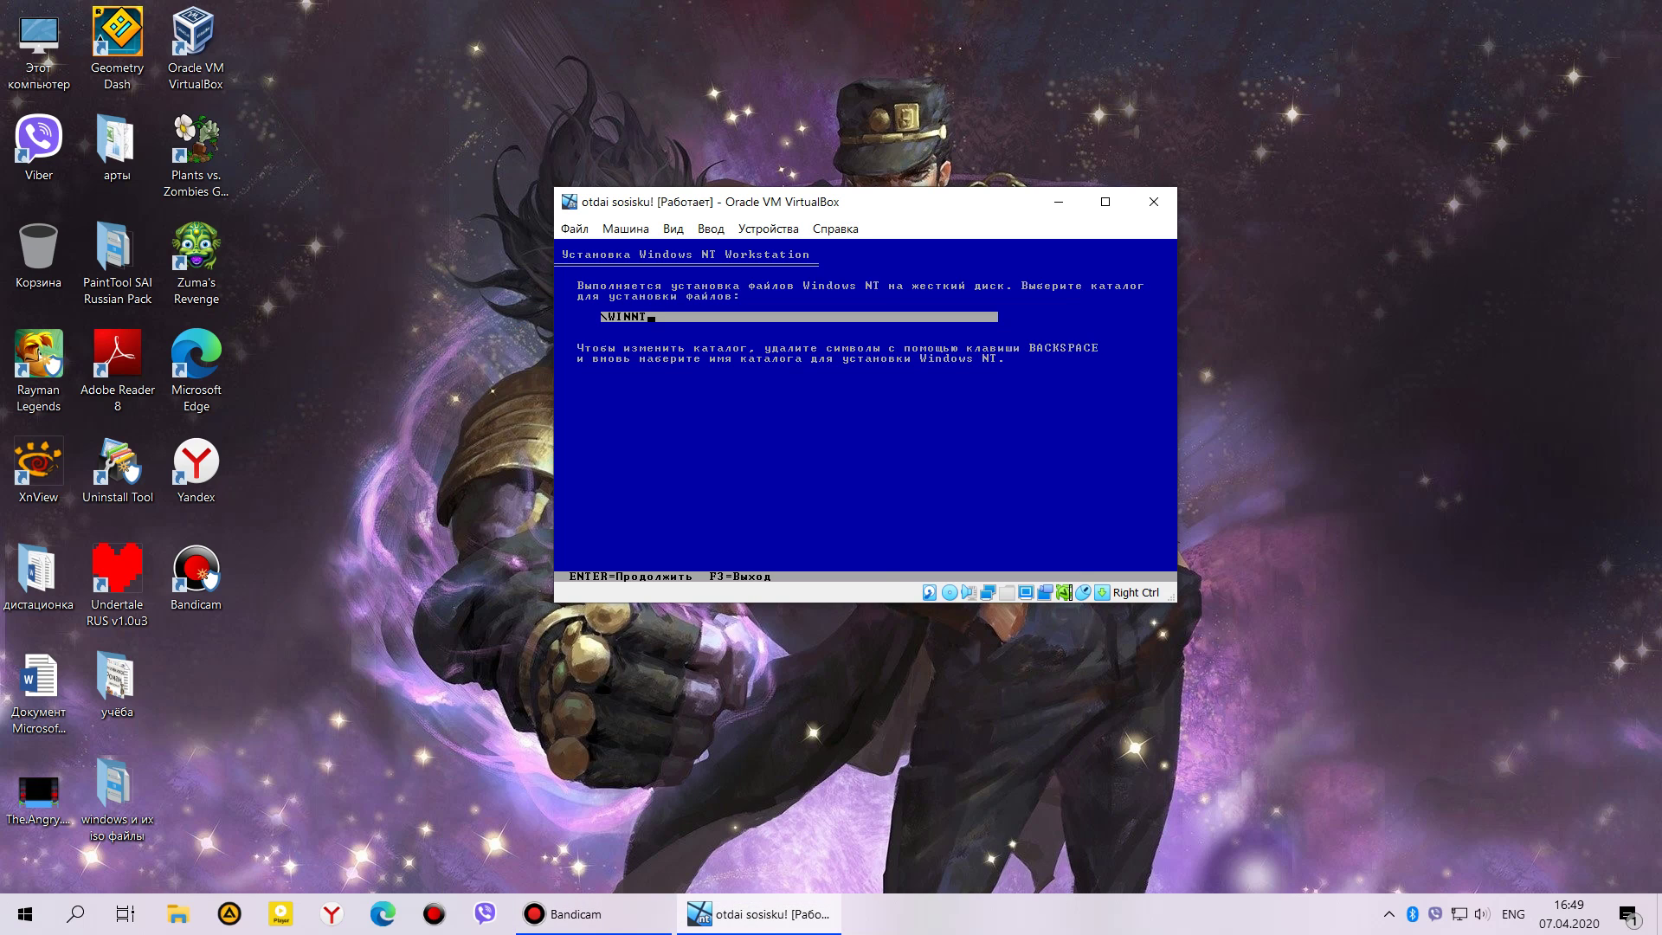
key(Return)
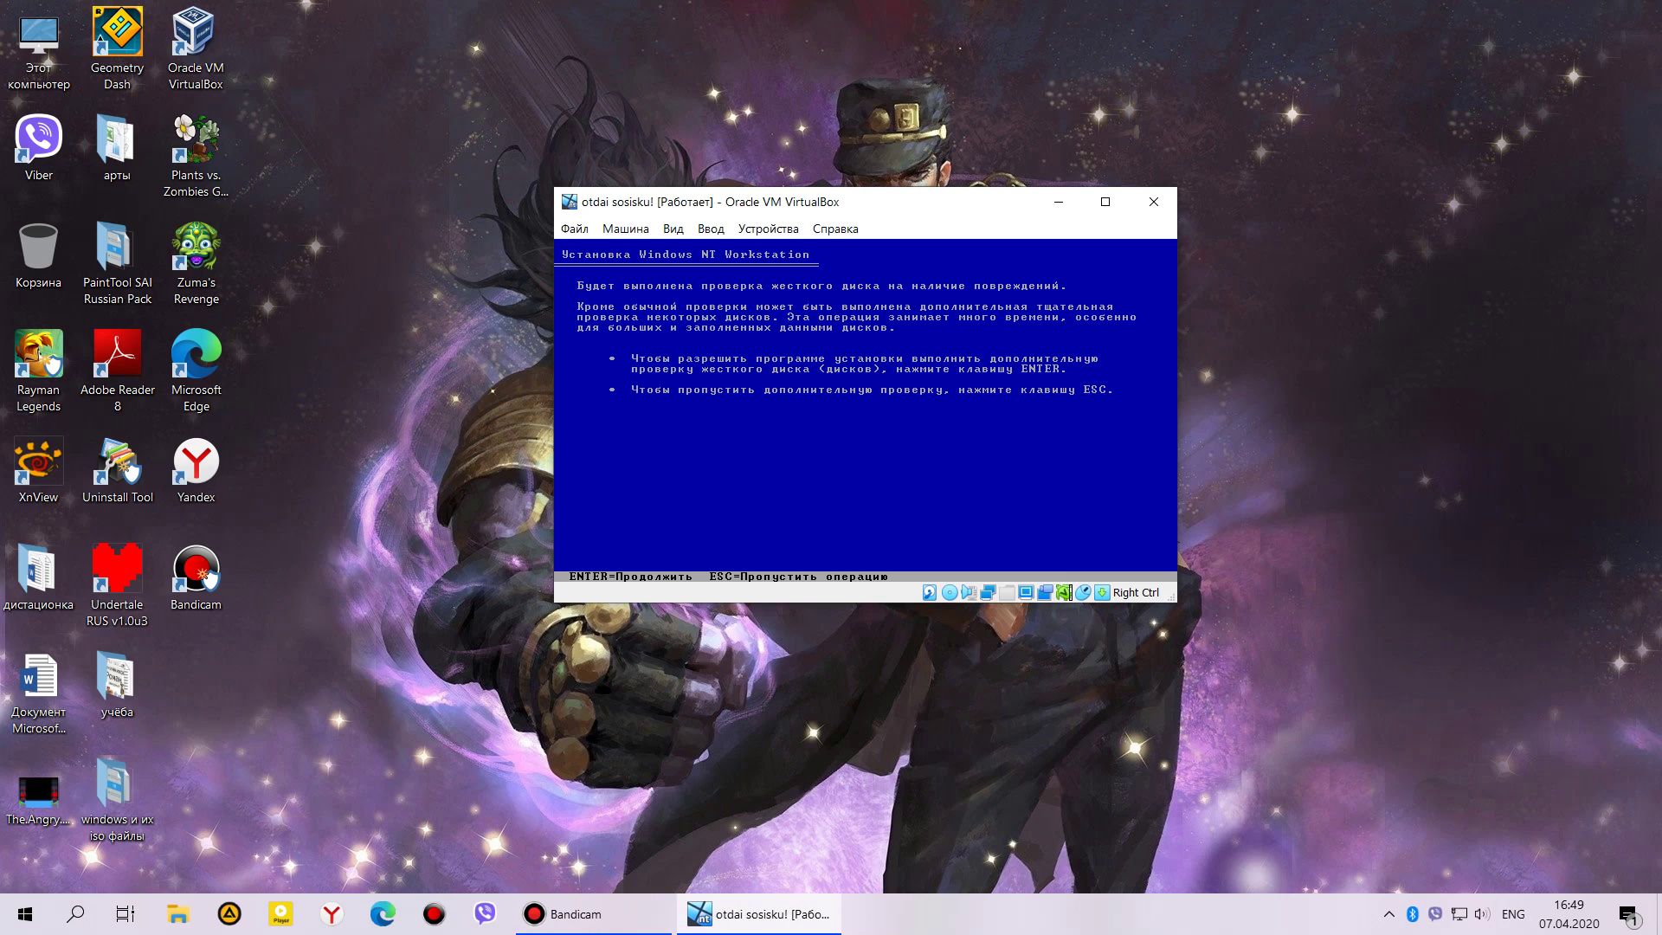
key(Return)
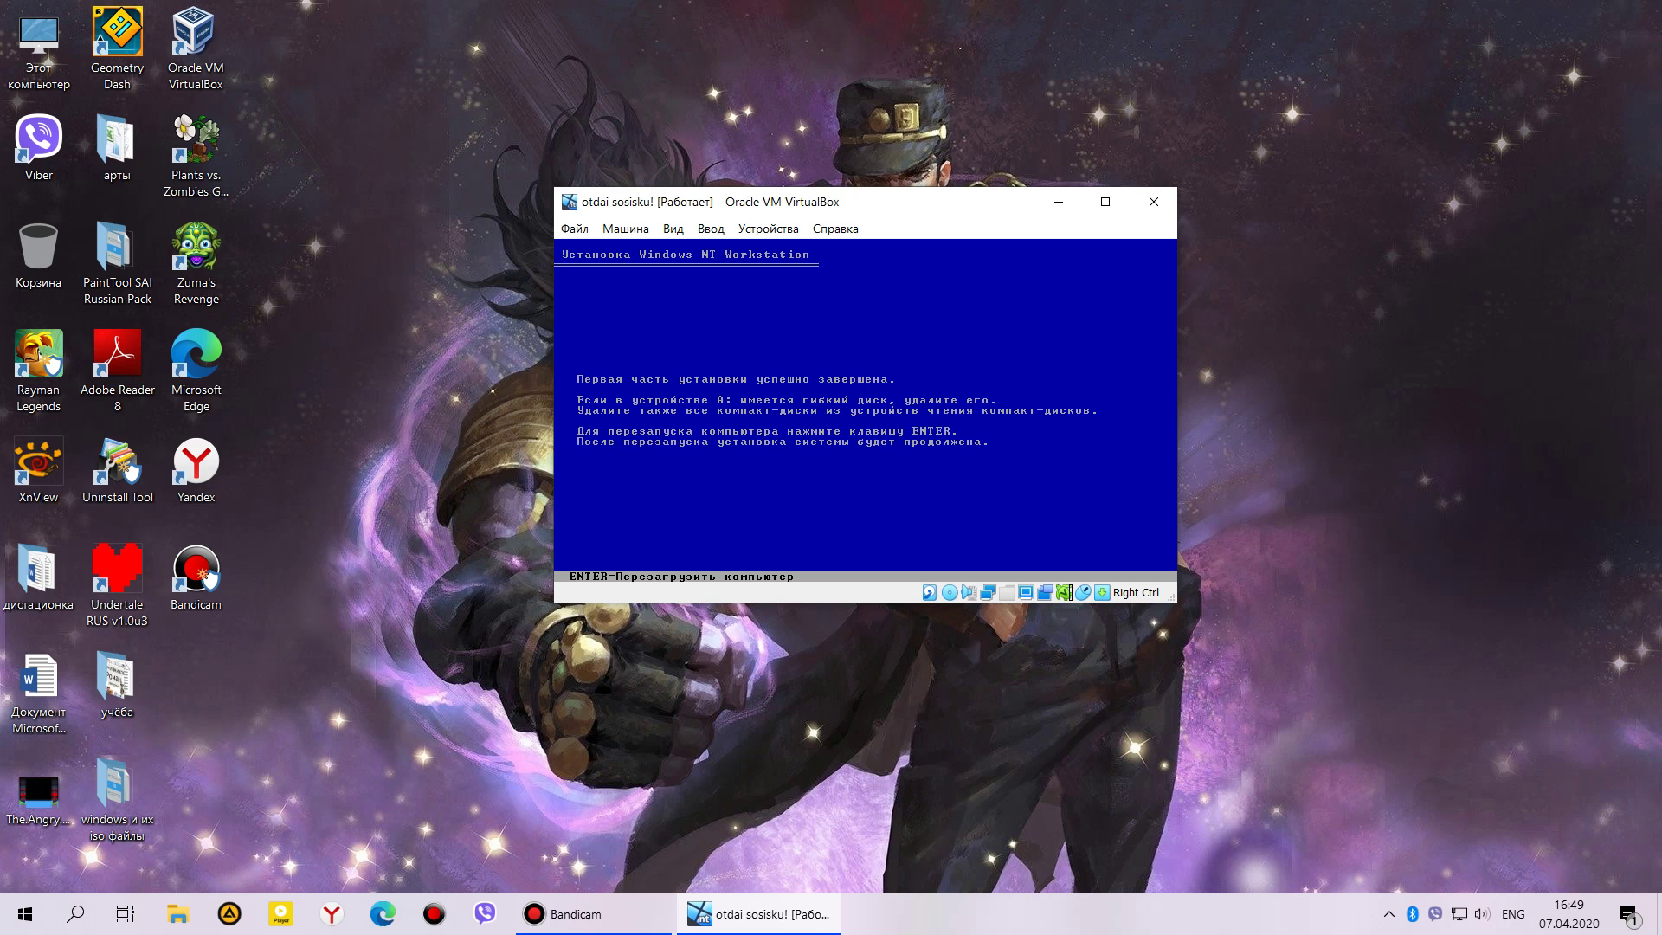
- Eject the Windows NT Workstation 4.0.iso disc from the virtual optical drive and restart the virtual machine
click(767, 228)
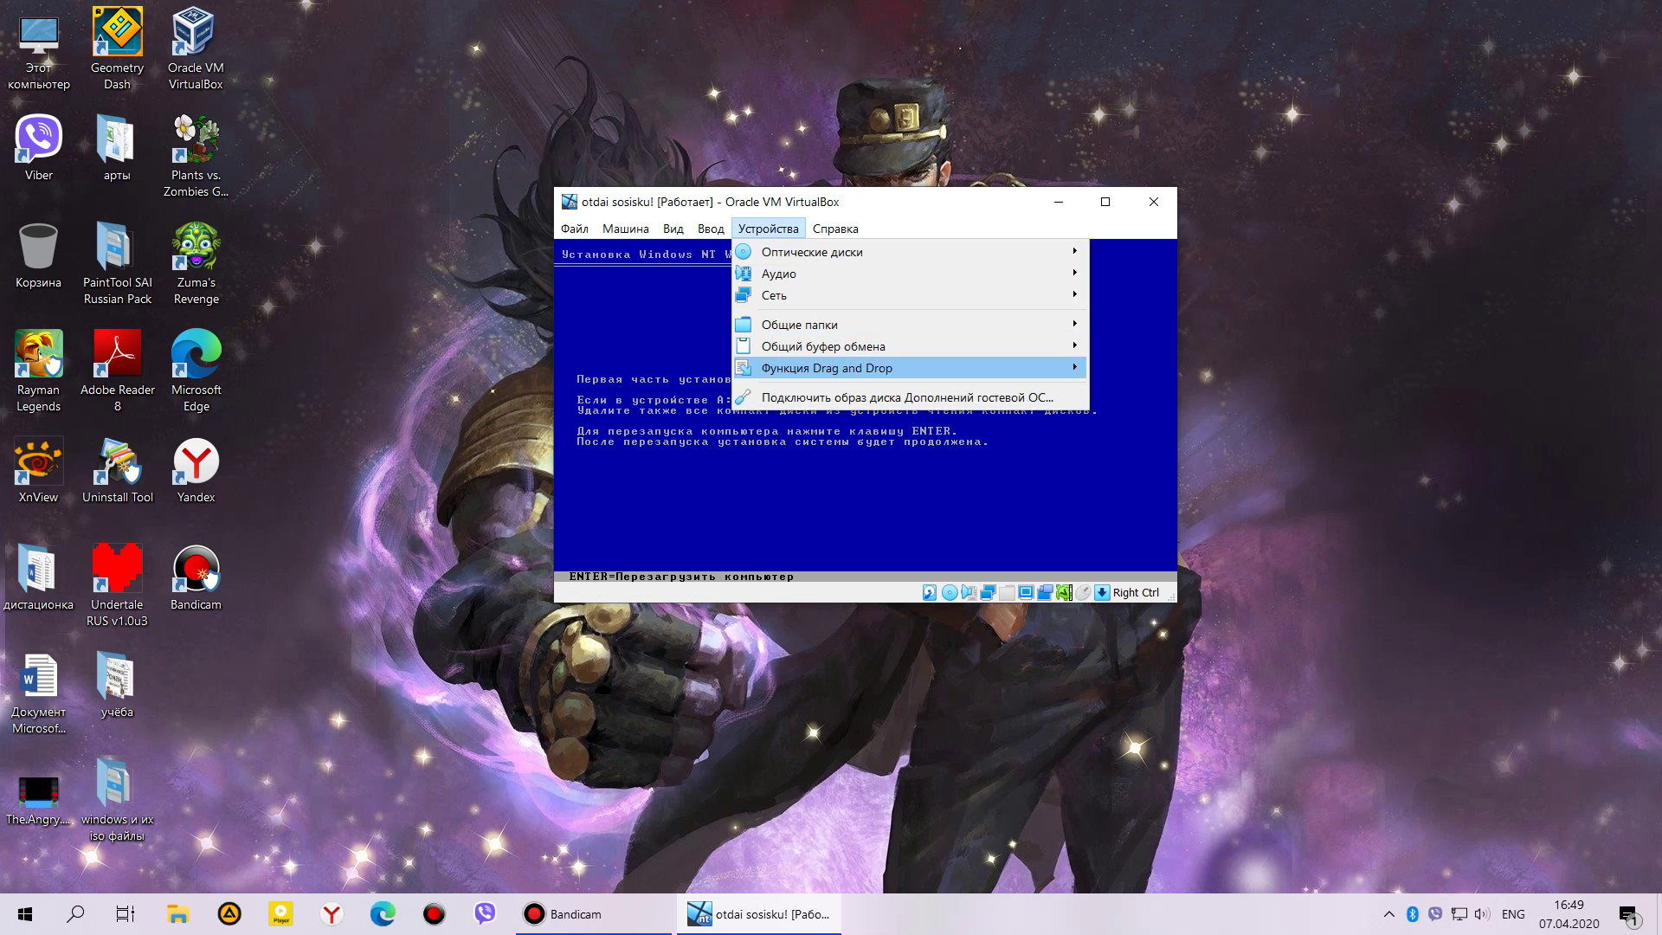
mouse_move(812, 252)
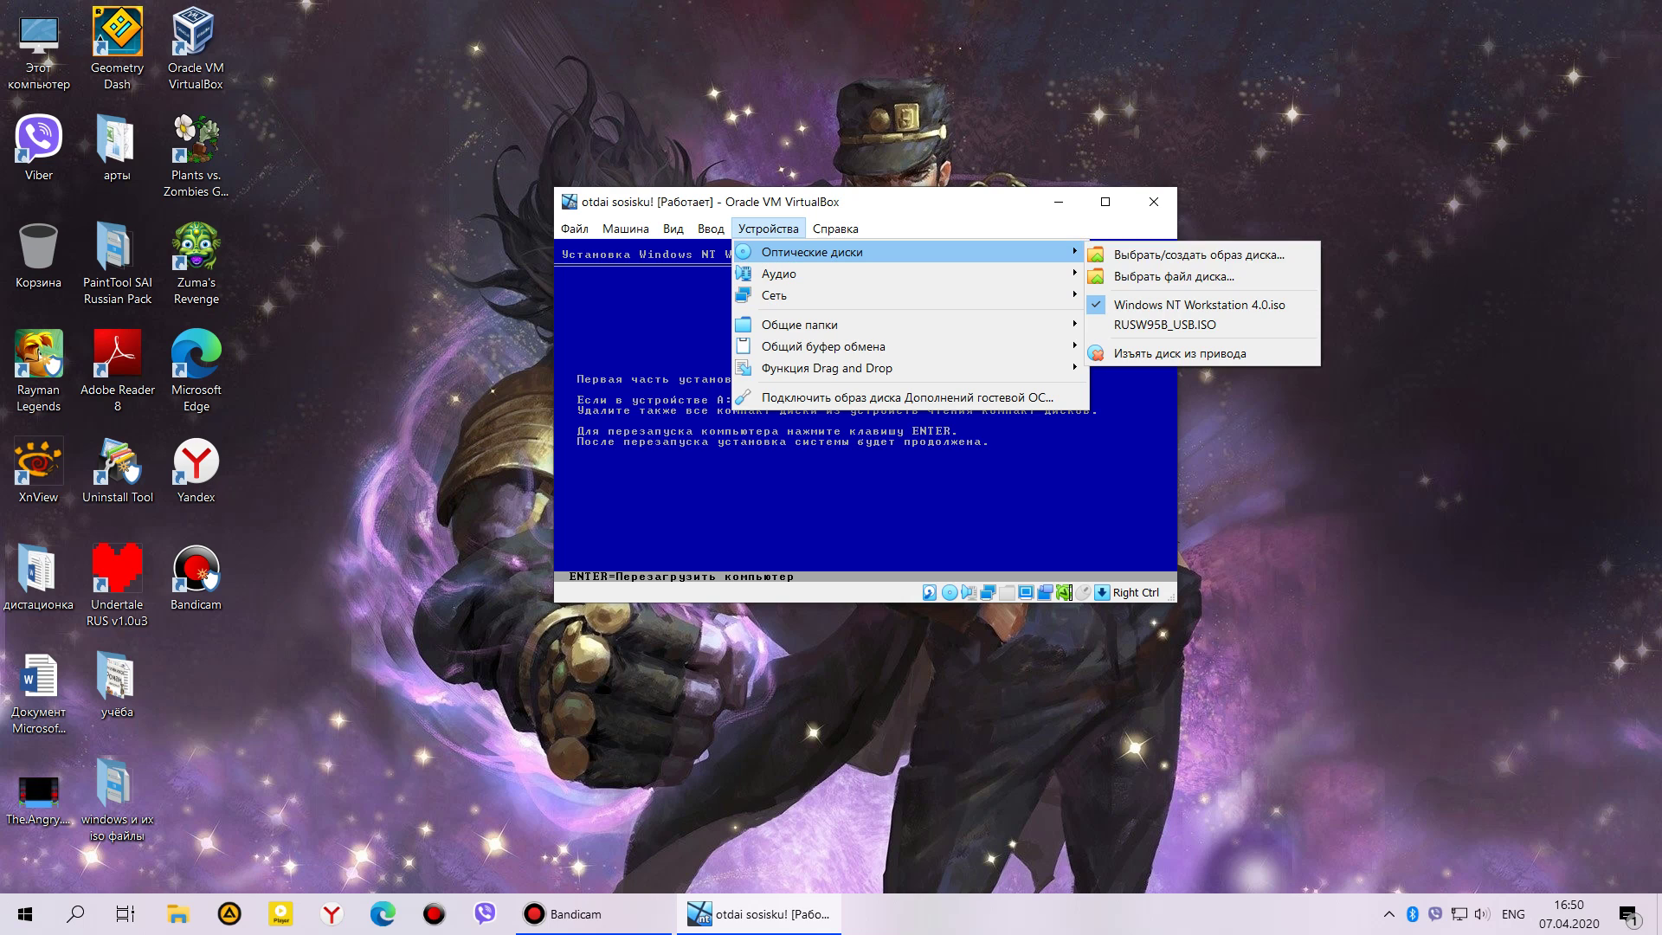
click(1179, 353)
key(Return)
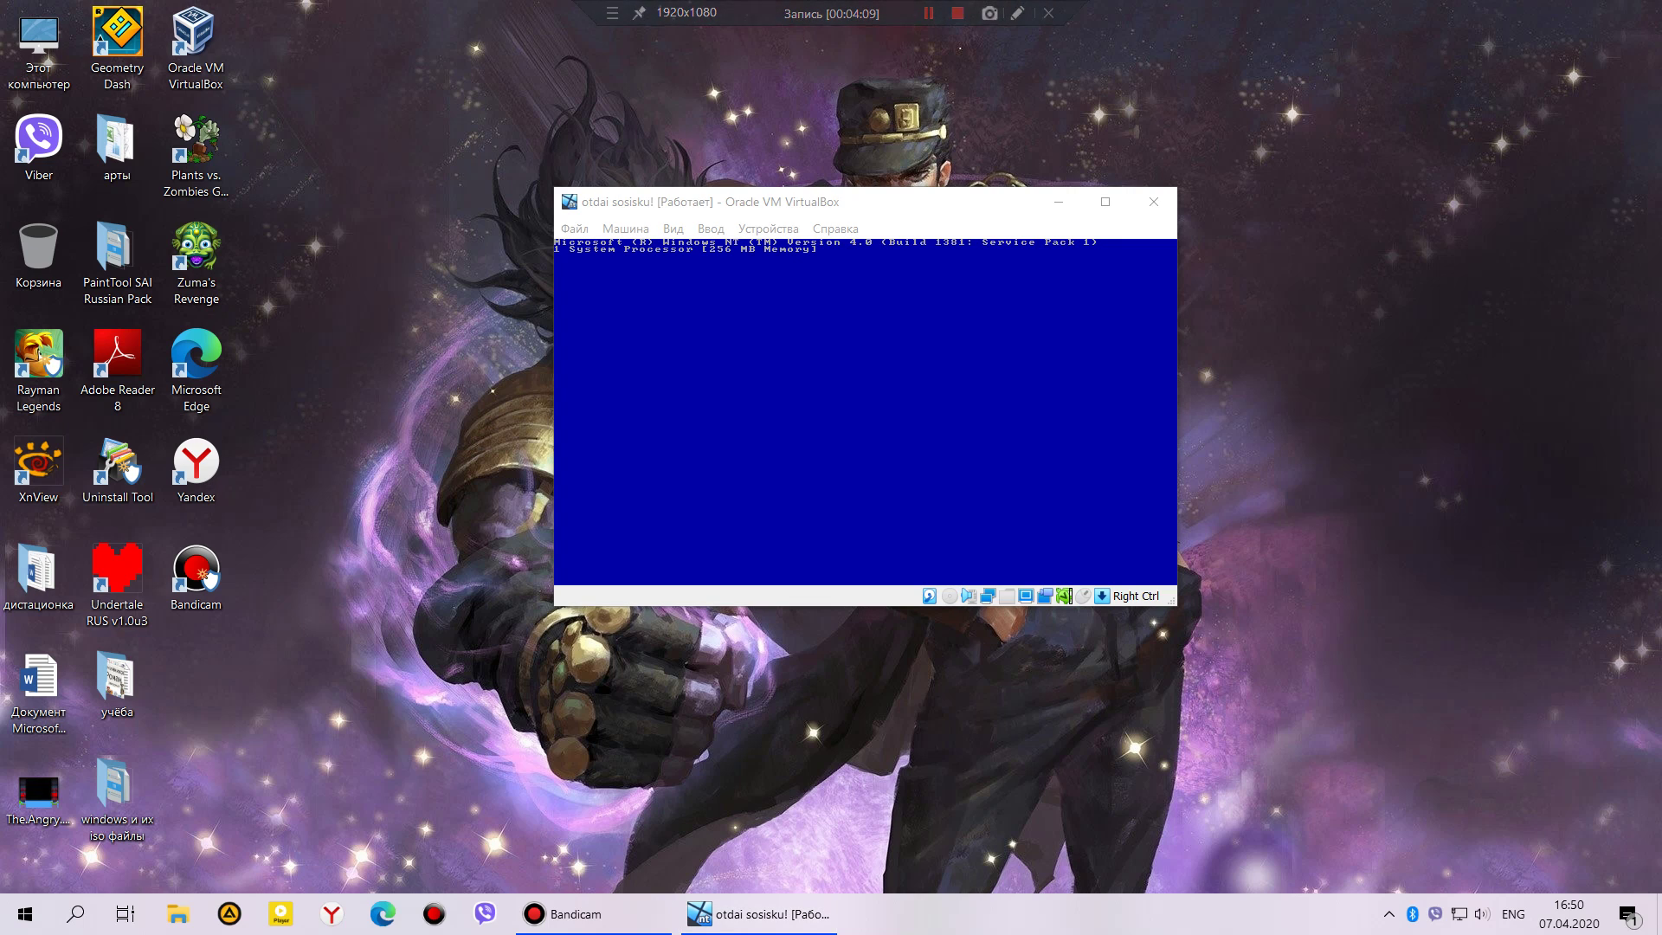
- Move the virtual machine window slightly lower on the desktop
click(769, 229)
click(768, 228)
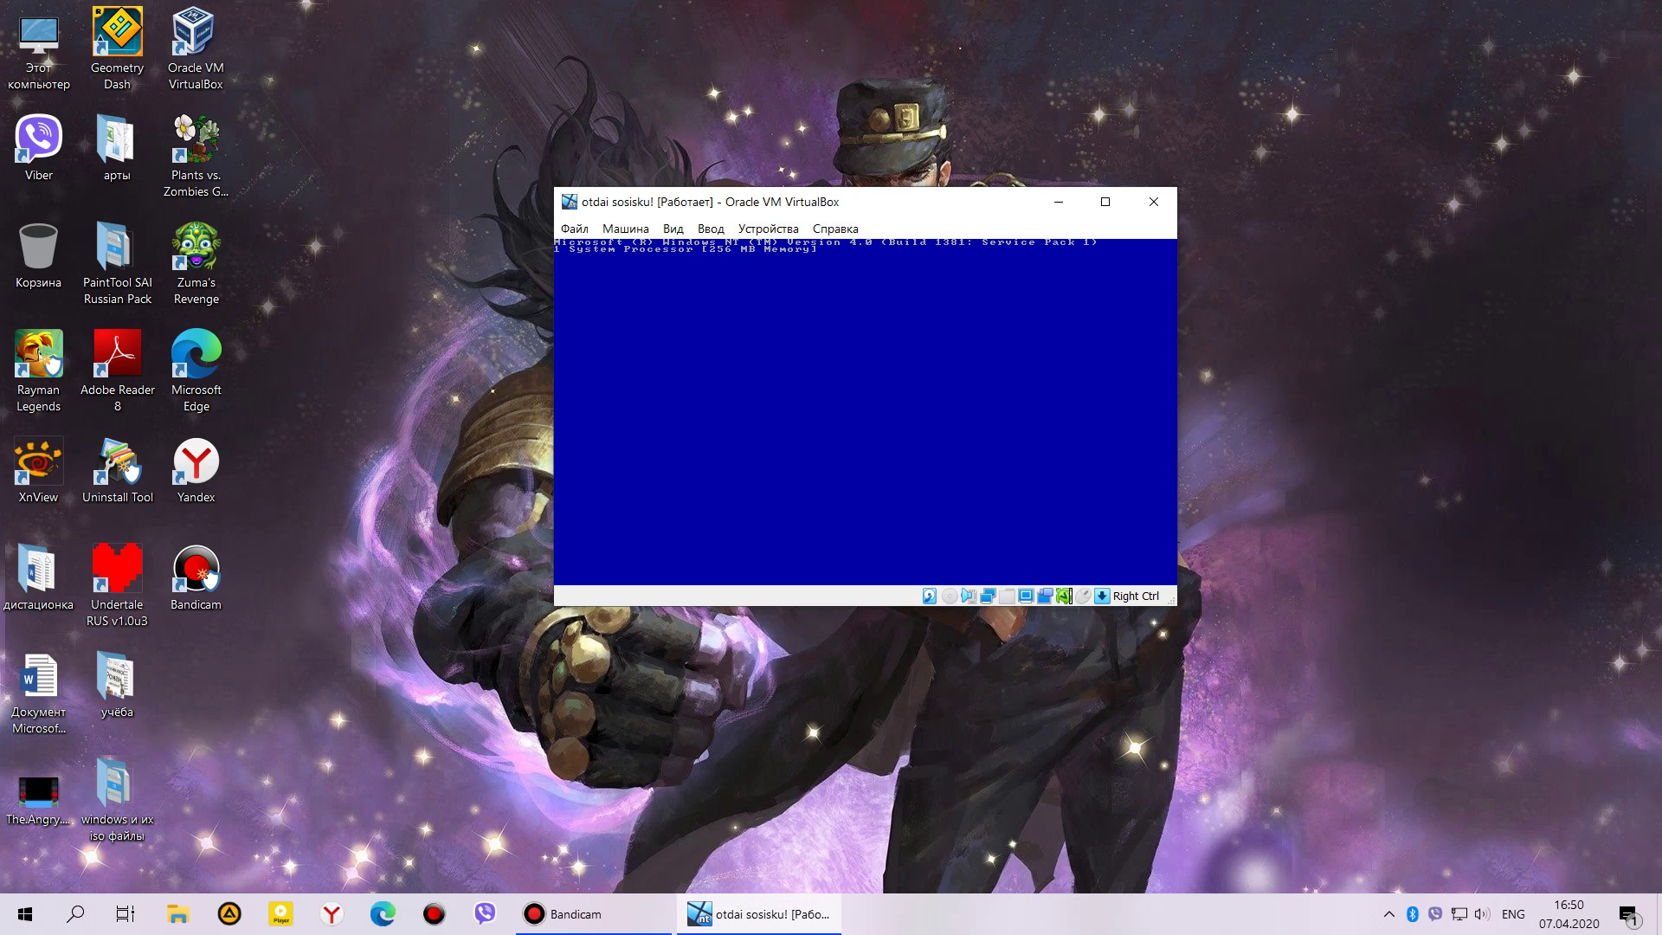
drag(705, 208, 689, 242)
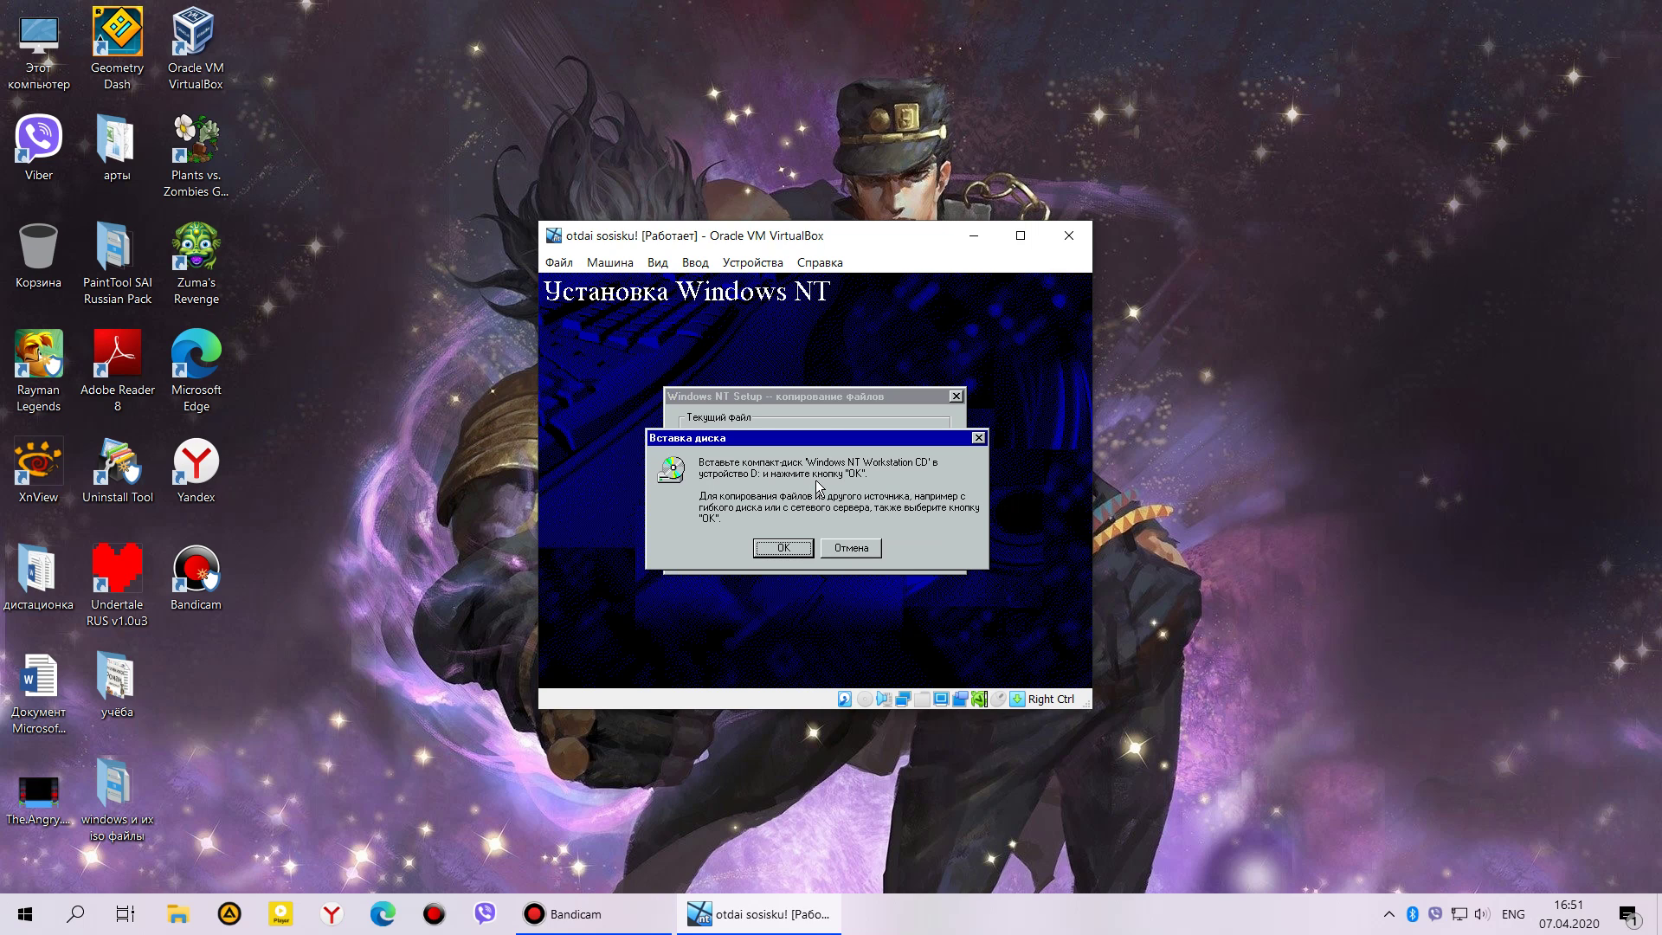
- Mount Windows NT Workstation 4.0.iso in the virtual optical drive again and confirm the setup's request for the disc
click(753, 263)
mouse_move(796, 285)
key(Right)
key(Down)
key(Down)
key(Return)
click(783, 547)
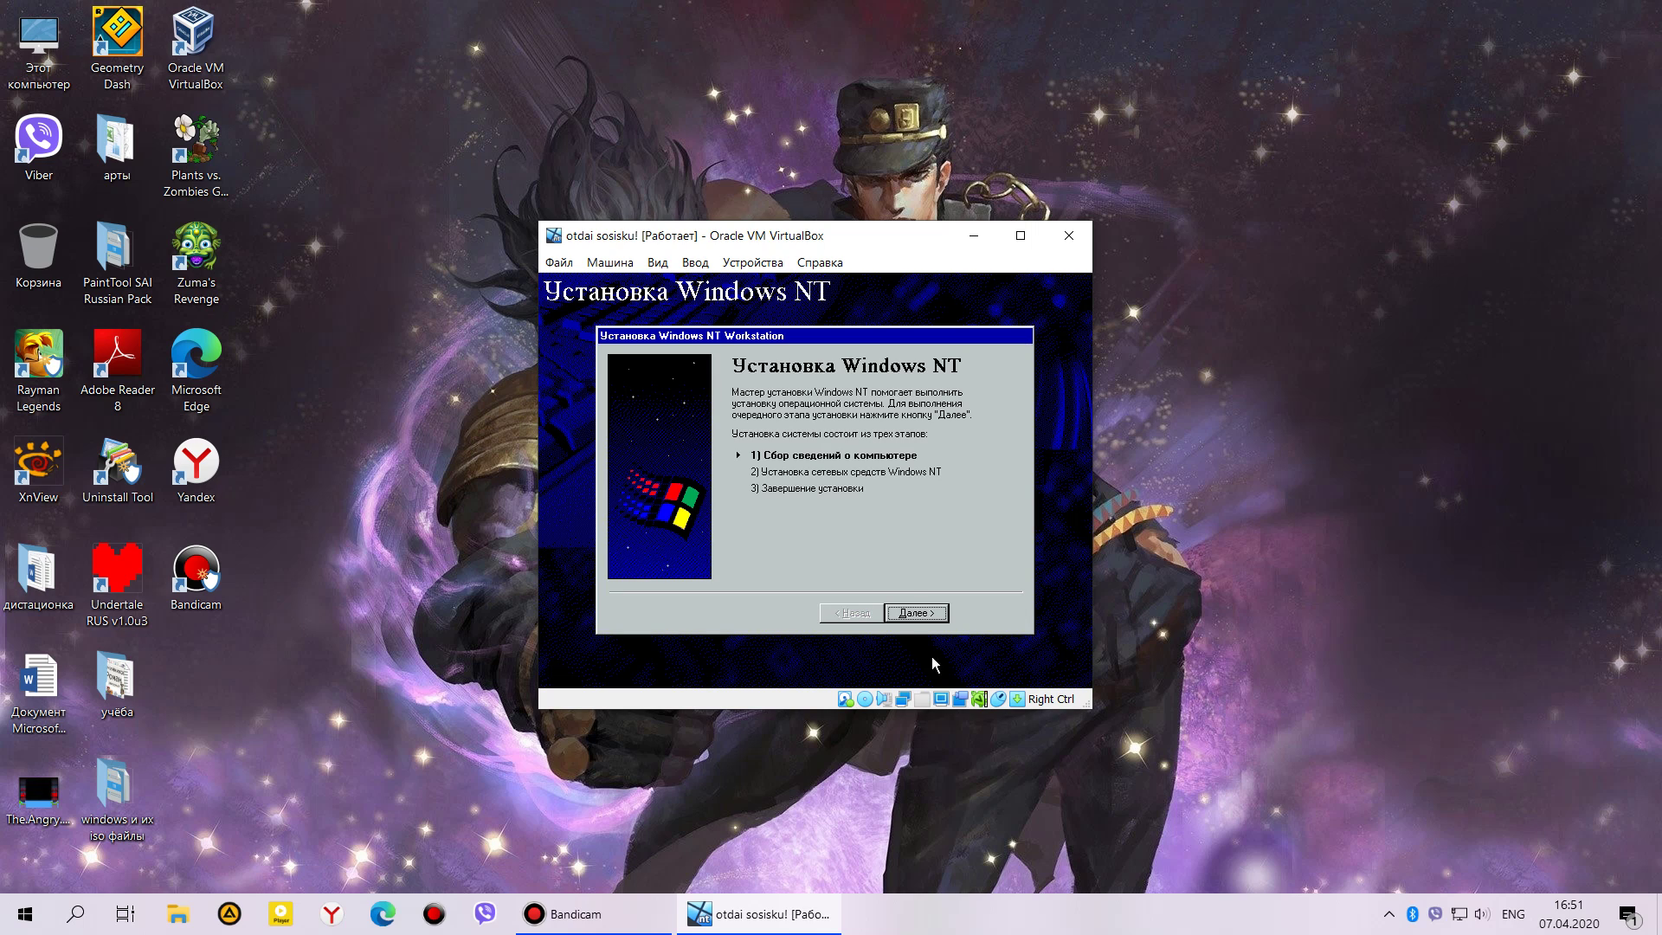
- Start the setup wizard, keep the Обычная installation type, and enter the owner's name for the Windows NT copy
click(914, 614)
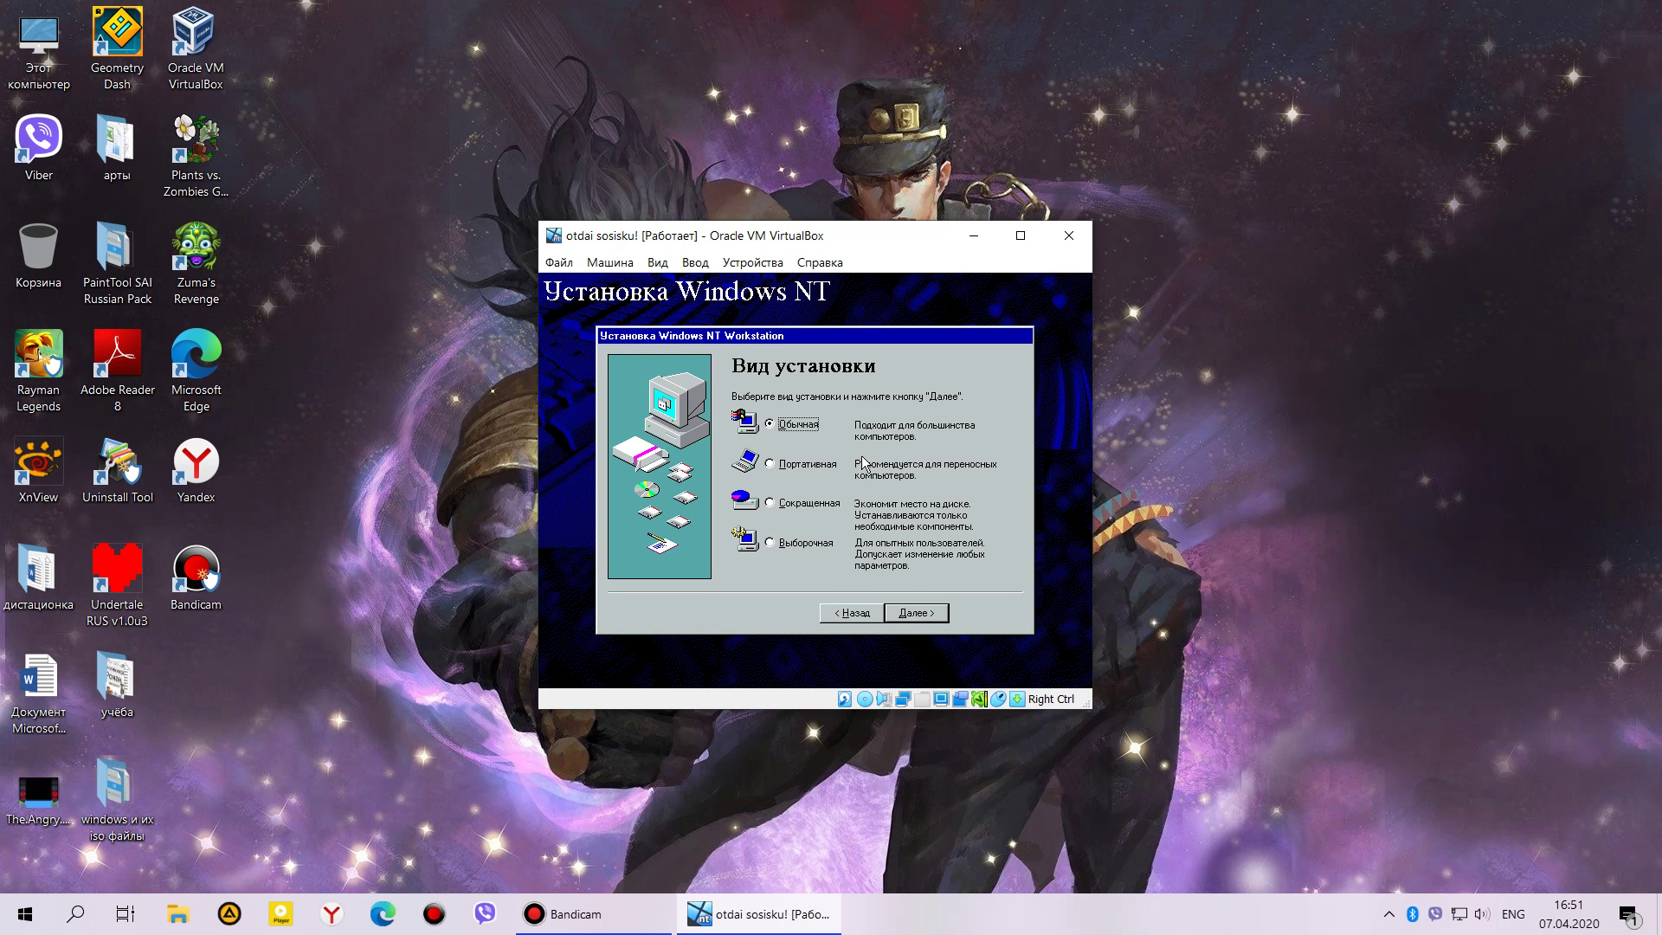
click(936, 614)
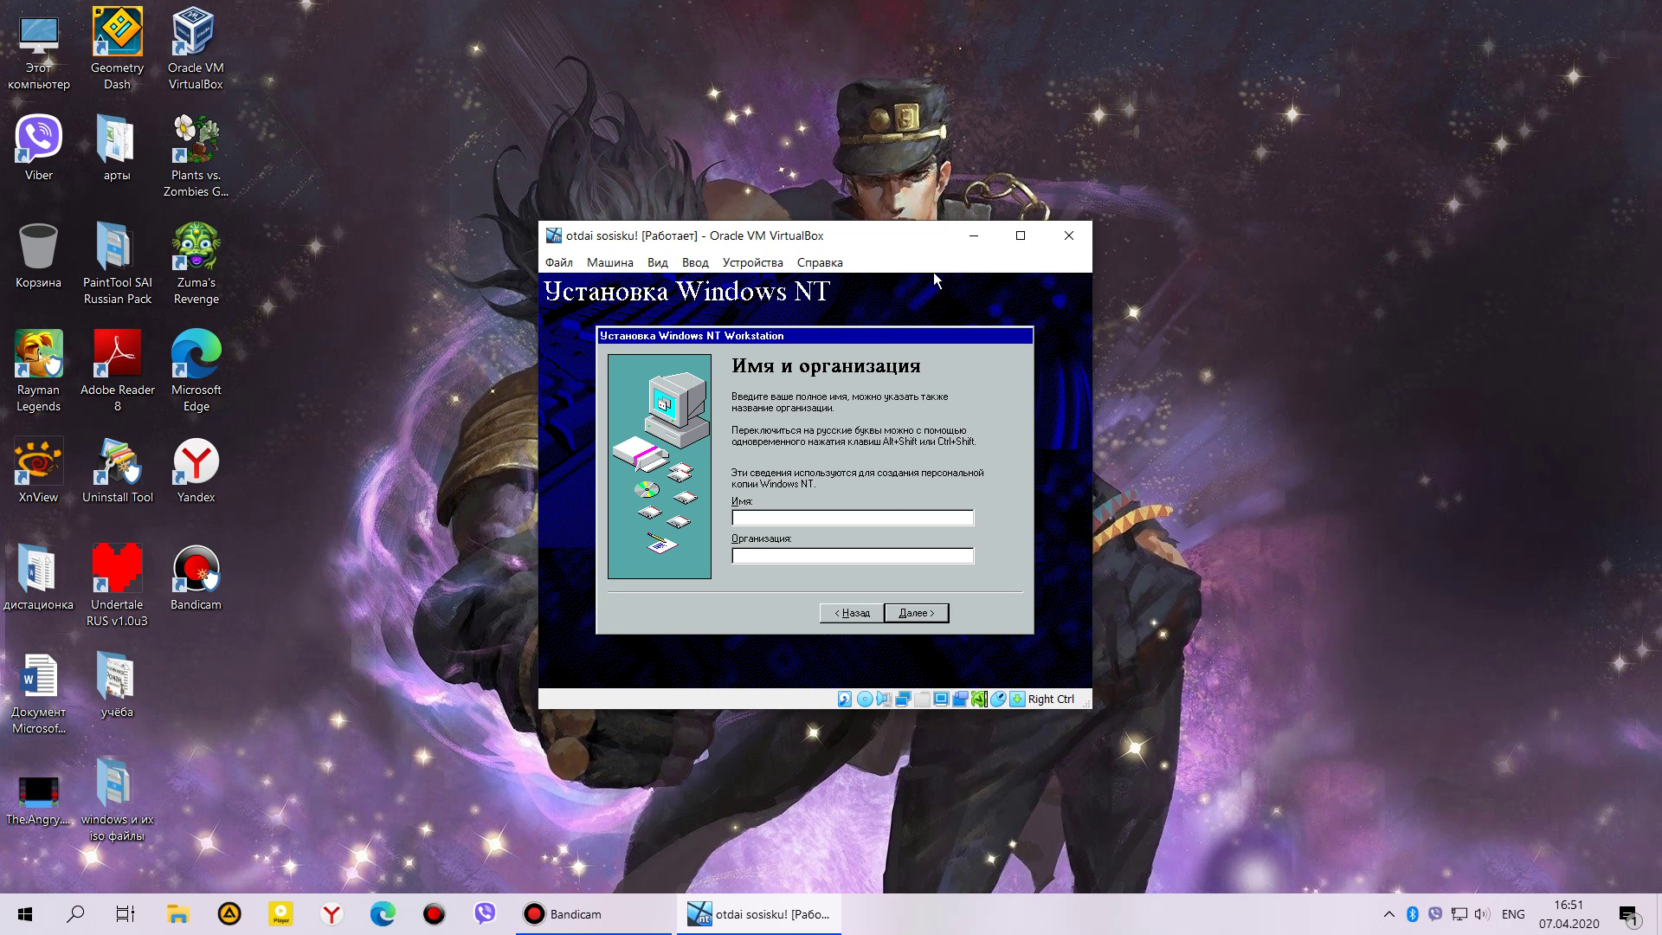
text(Ayih)
key(BackSpace)
key(BackSpace)
key(BackSpace)
text(ндр)
key(BackSpace)
key(BackSpace)
key(BackSpace)
text(Ф)
key(BackSpace)
key(BackSpace)
key(BackSpace)
key(BackSpace)
key(BackSpace)
text(Ф)
key(BackSpace)
text(Aндре)
key(Return)
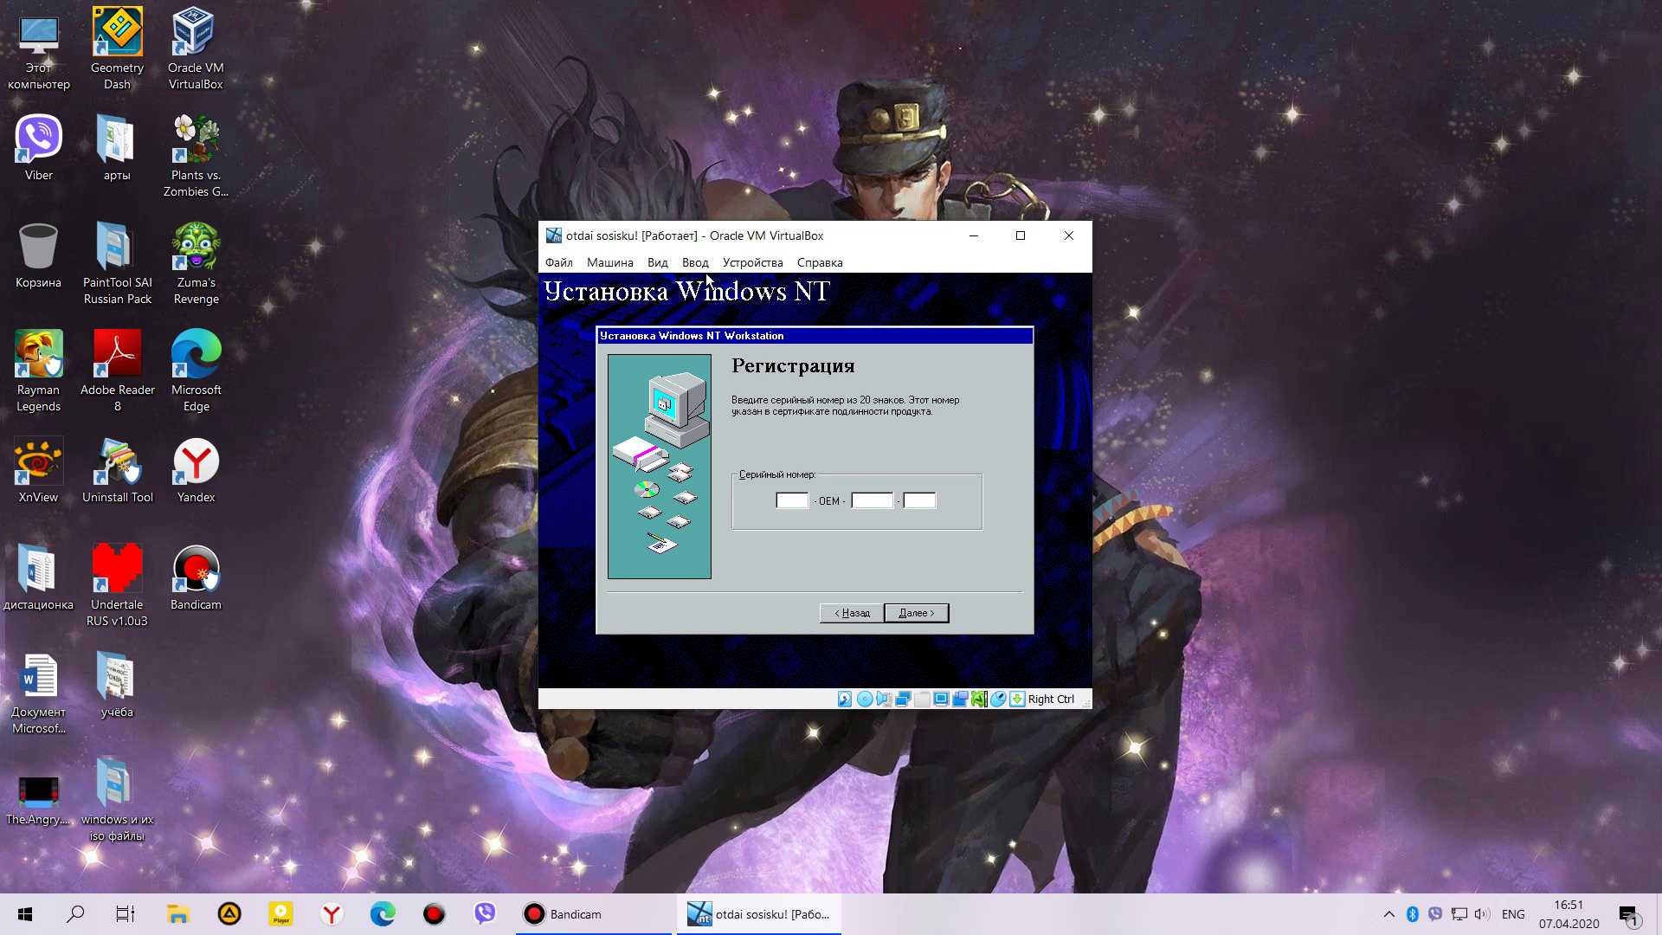
- Enter the product serial number on the registration page and continue
key(shift+F12)
click(920, 610)
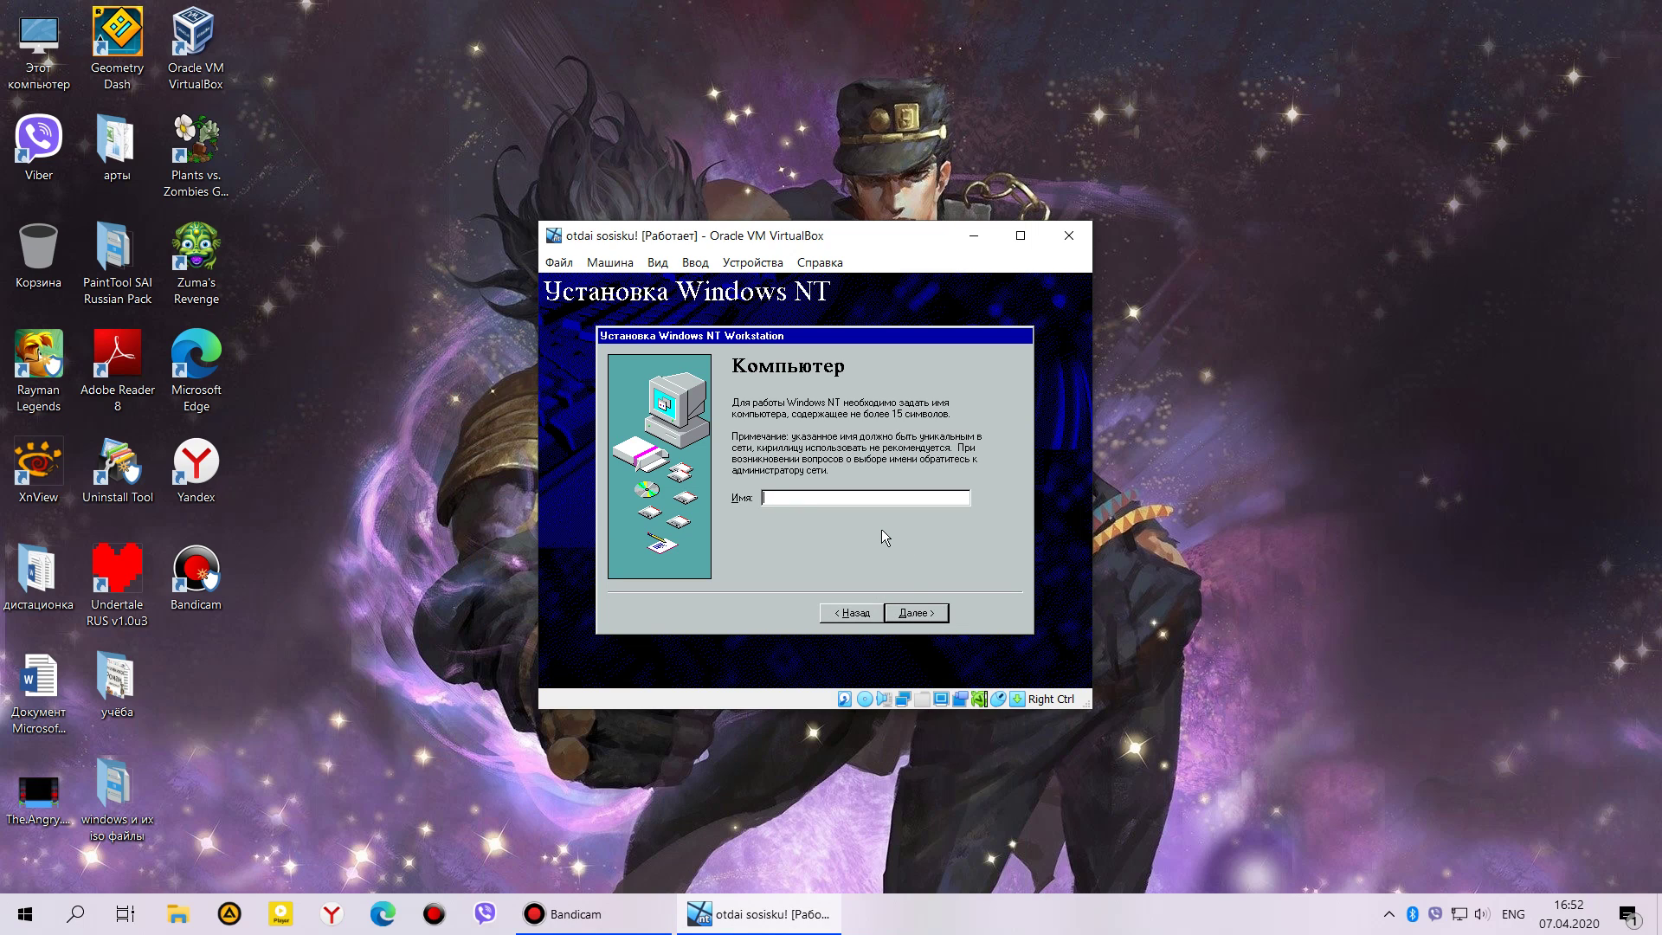
- Name the computer MONSTERR and continue to the administrator account page
text(MONSTER)
click(906, 618)
click(875, 619)
click(836, 497)
text(НФ)
key(BackSpace)
click(928, 619)
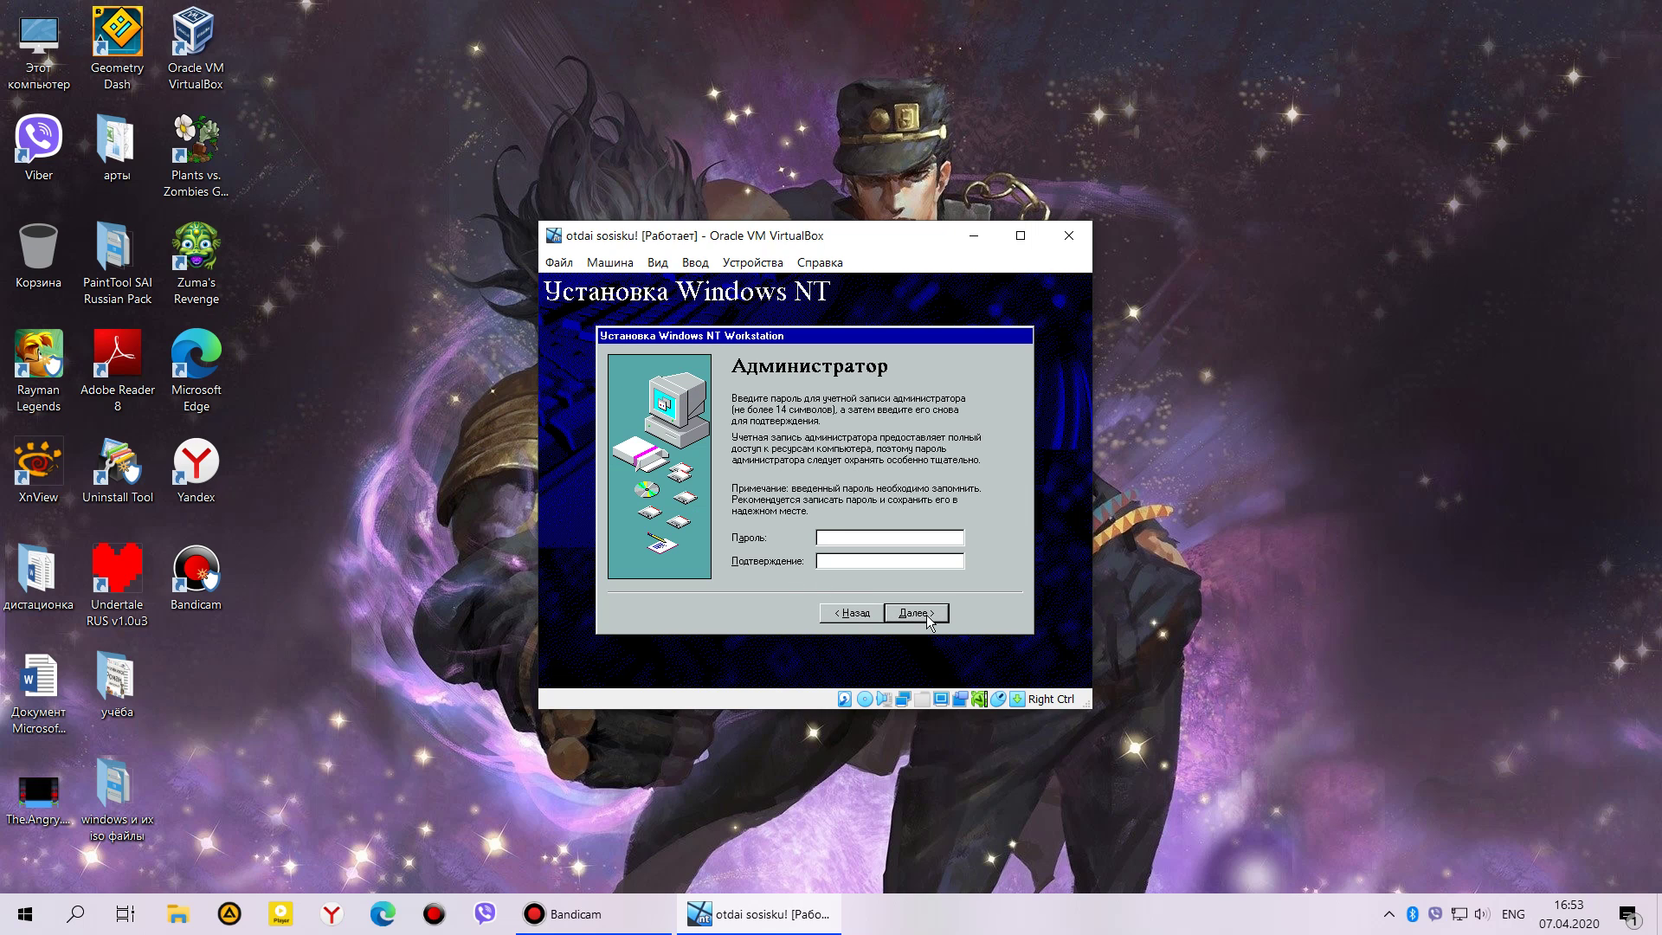
- Leave the administrator password blank and proceed to the Windows NT components choice
click(929, 620)
click(772, 529)
click(937, 613)
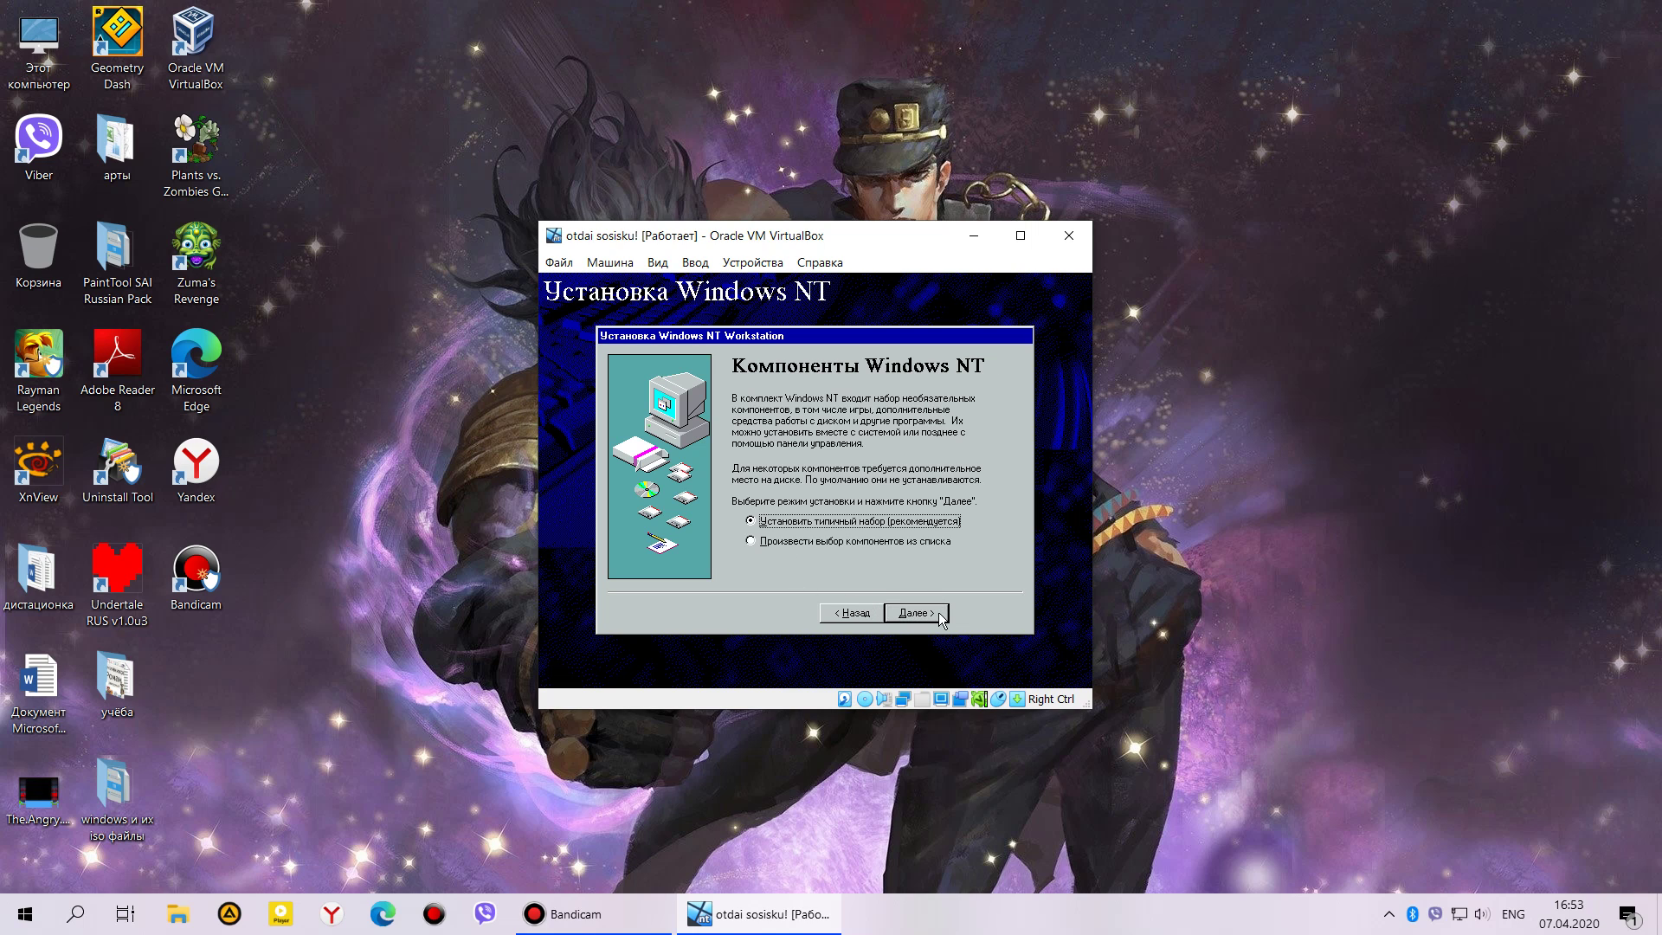
- Choose to pick components from the list and add Игры to the components being installed
click(819, 542)
click(905, 611)
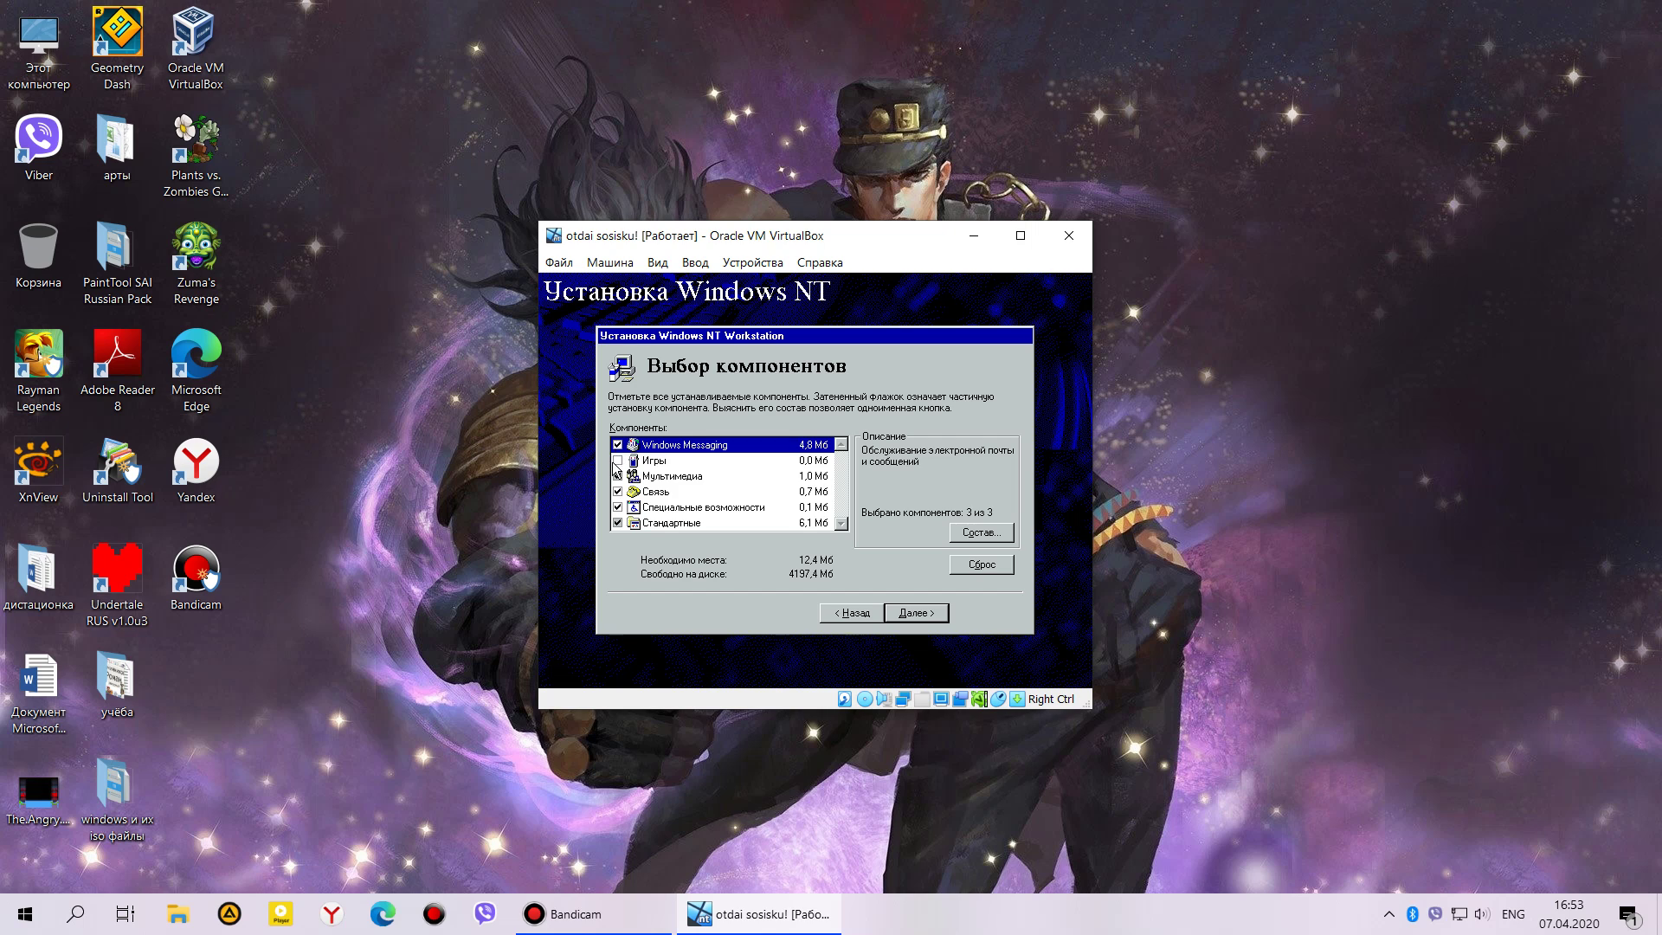
click(617, 445)
click(617, 460)
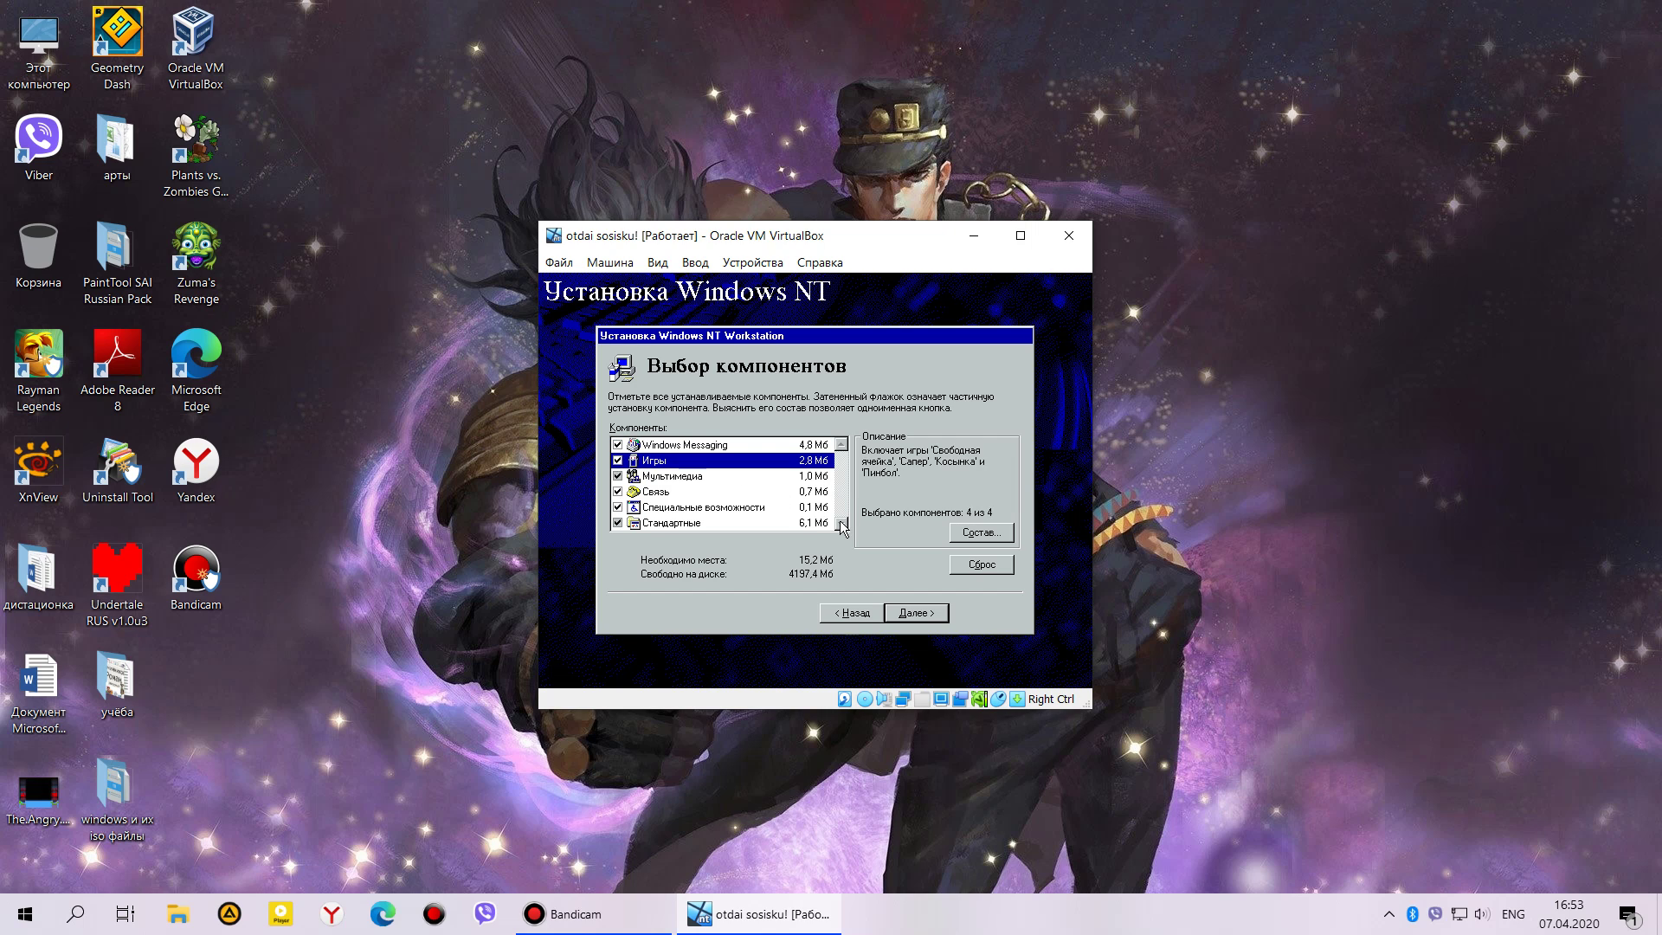
click(887, 616)
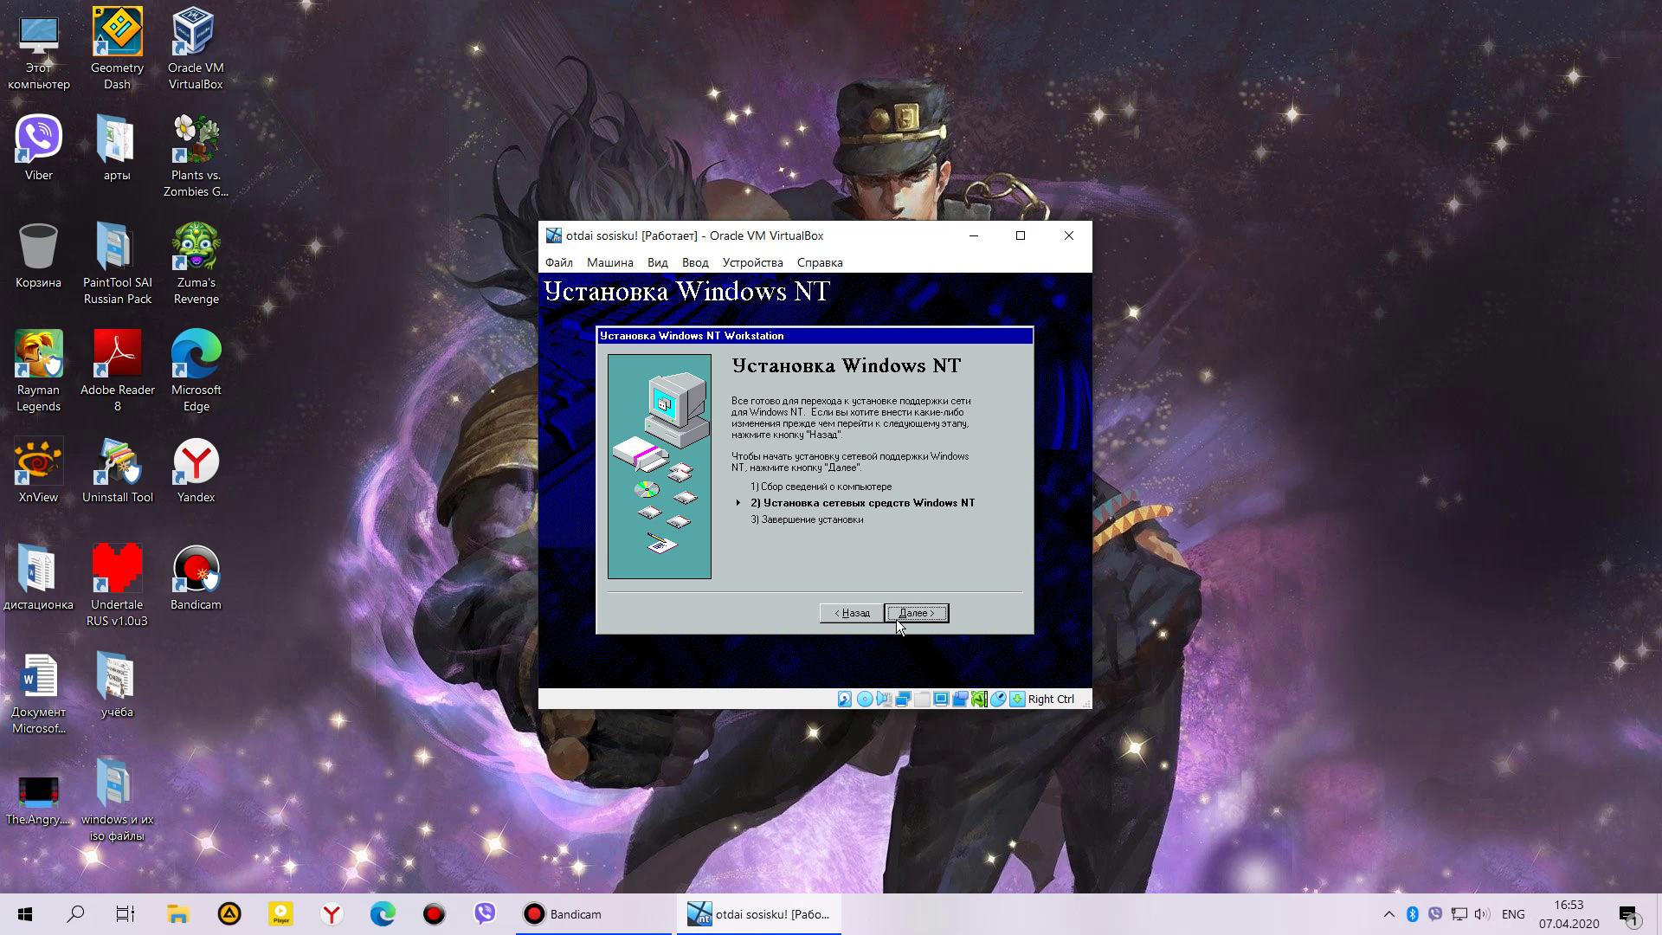
- Begin network setup, keep the direct network connection option, and search for network adapters
click(902, 620)
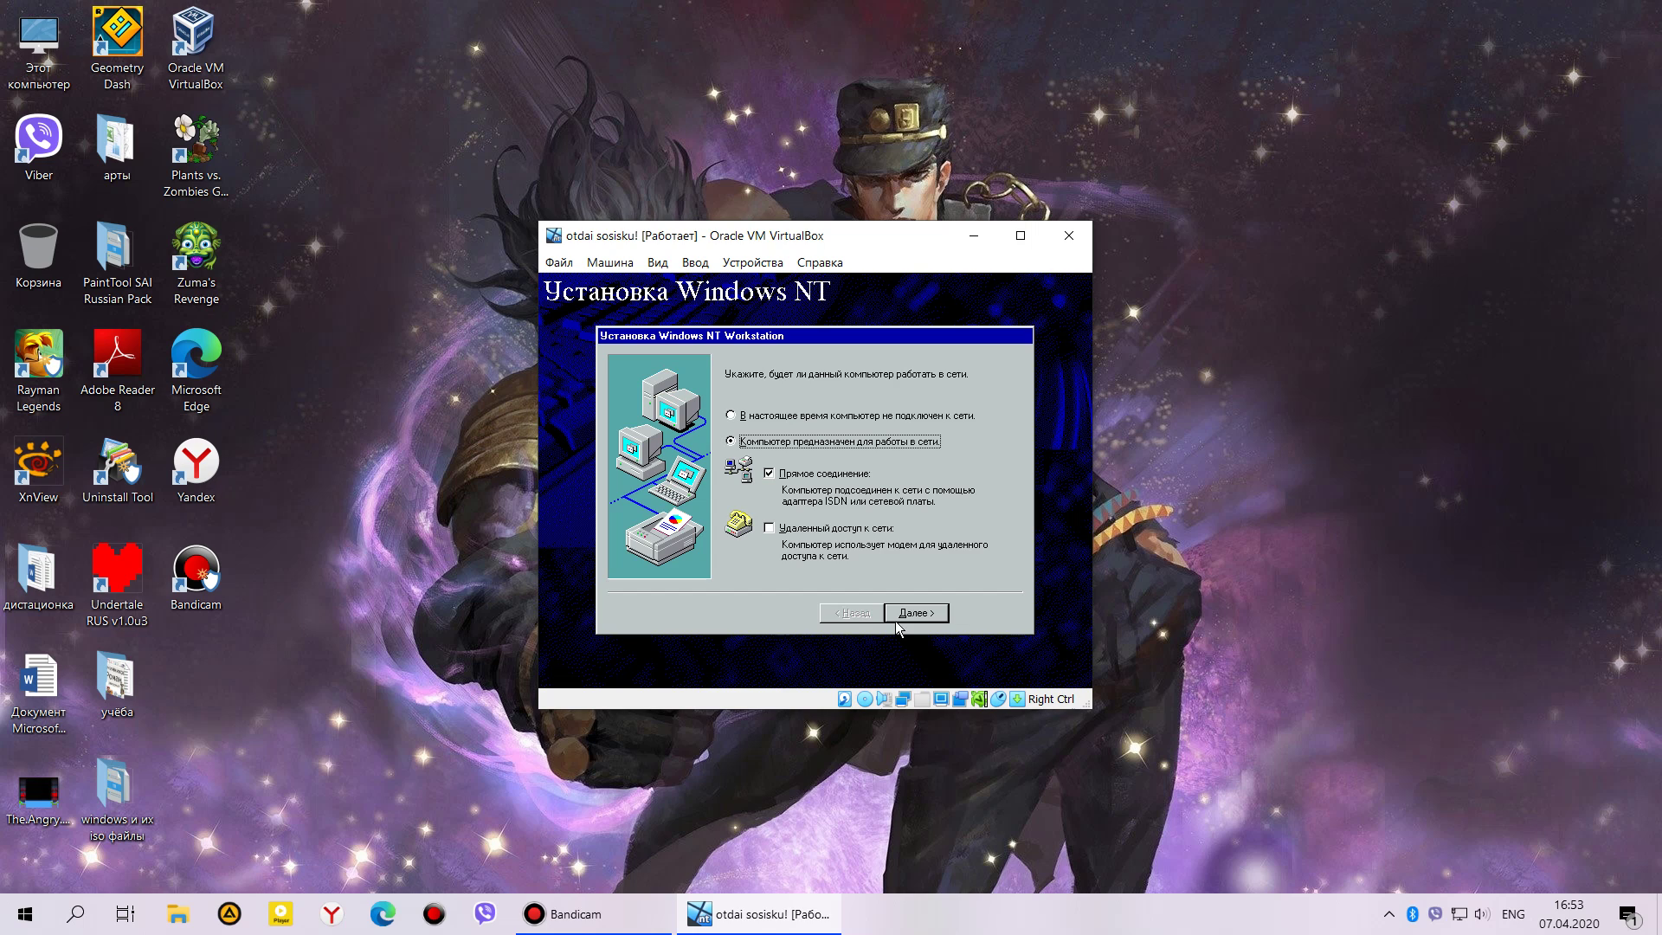
click(895, 619)
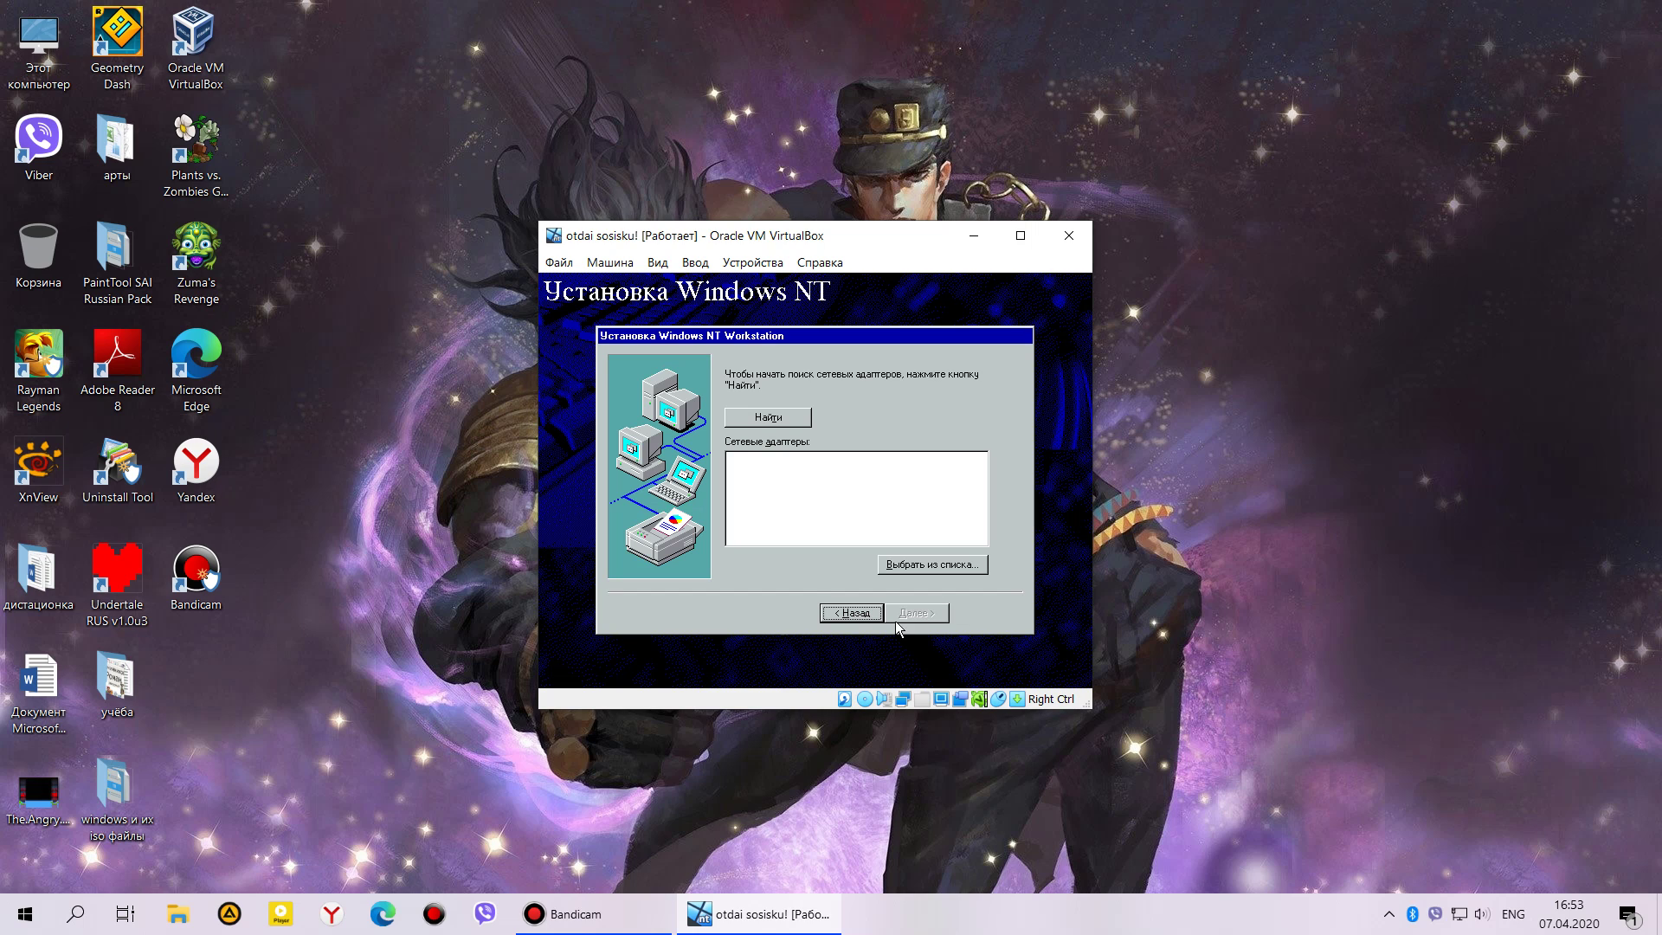
click(799, 419)
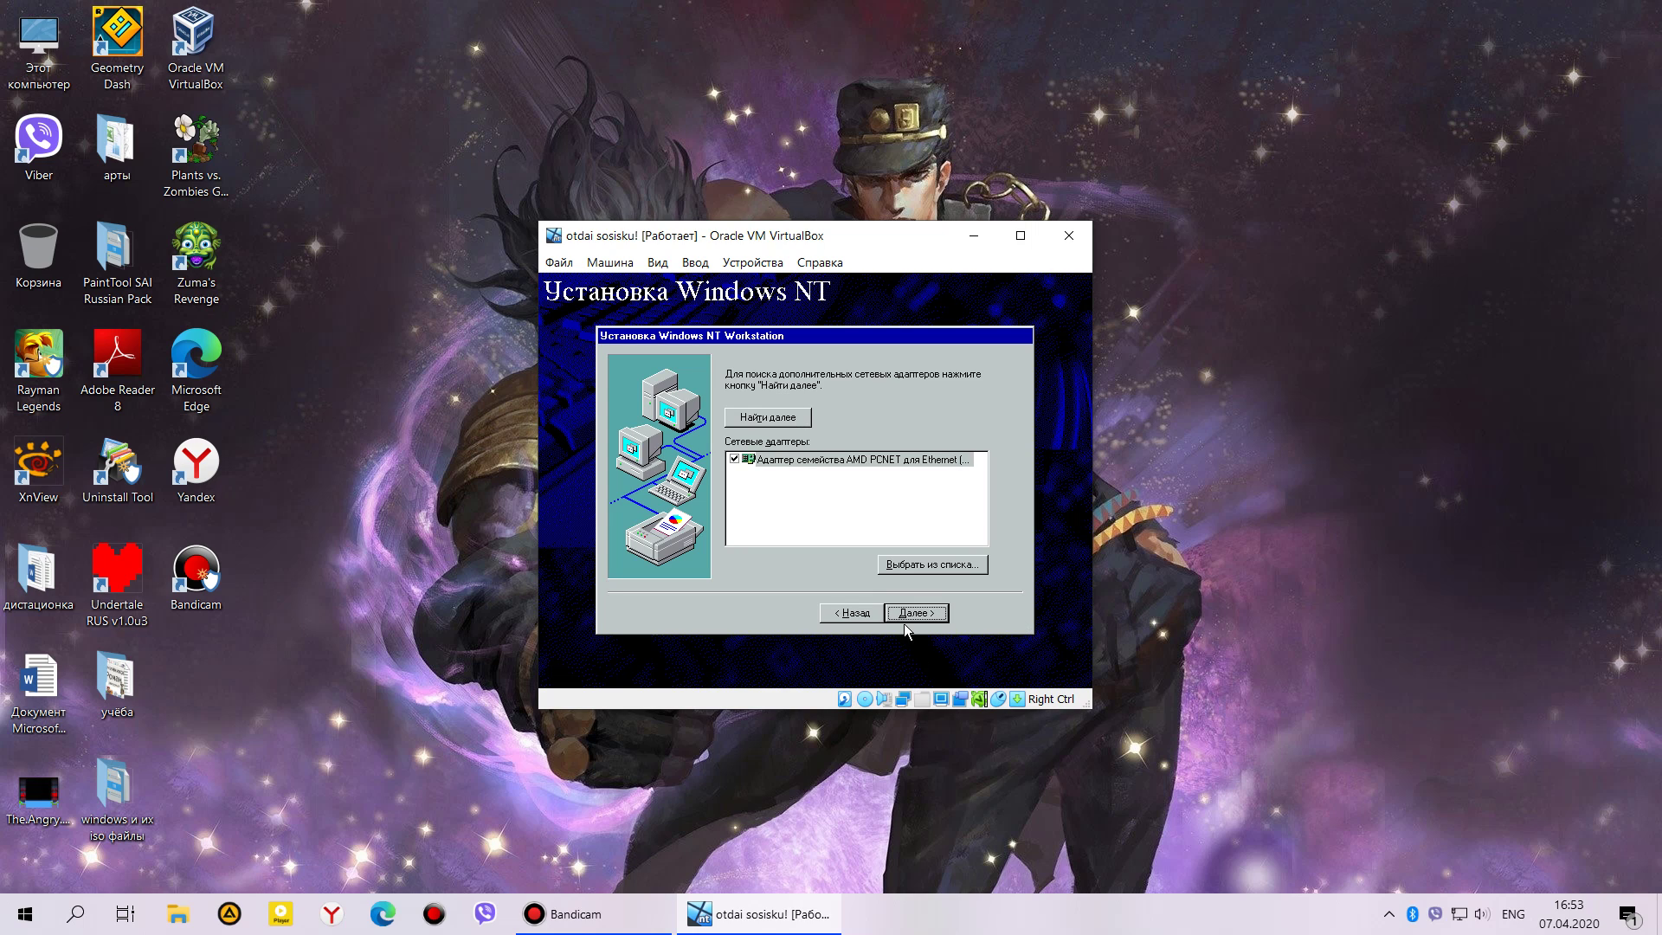
- Install the AMD PCNET Ethernet adapter and the network components, keeping the adapter's default duplex setting
click(903, 618)
click(905, 615)
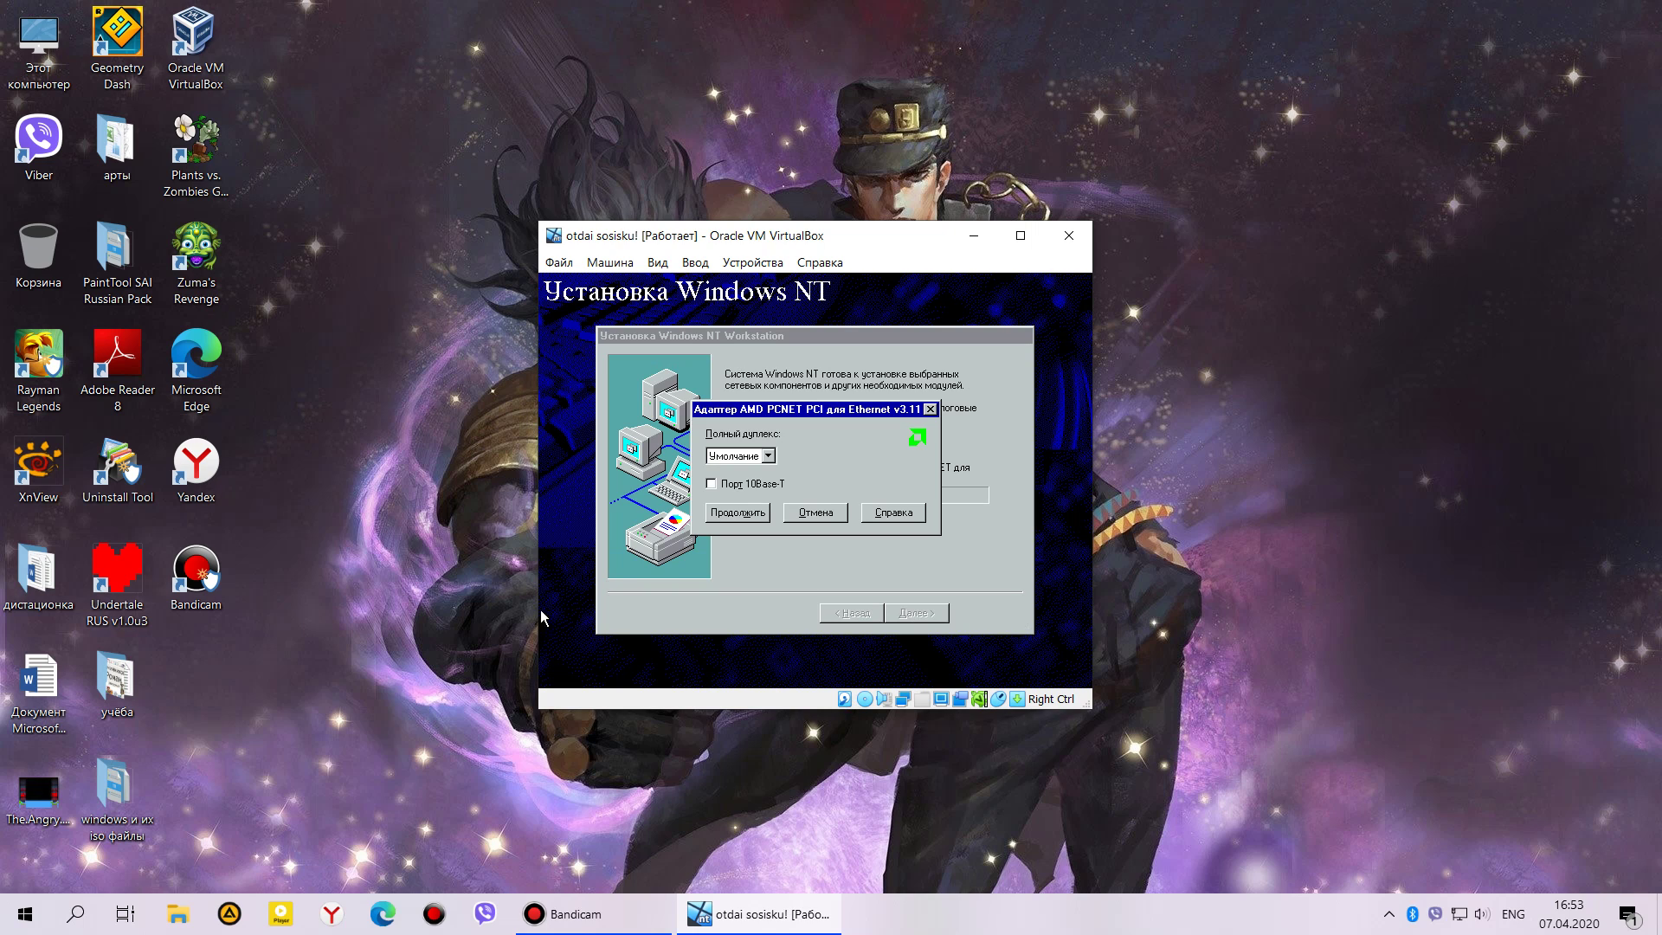
click(751, 514)
click(765, 530)
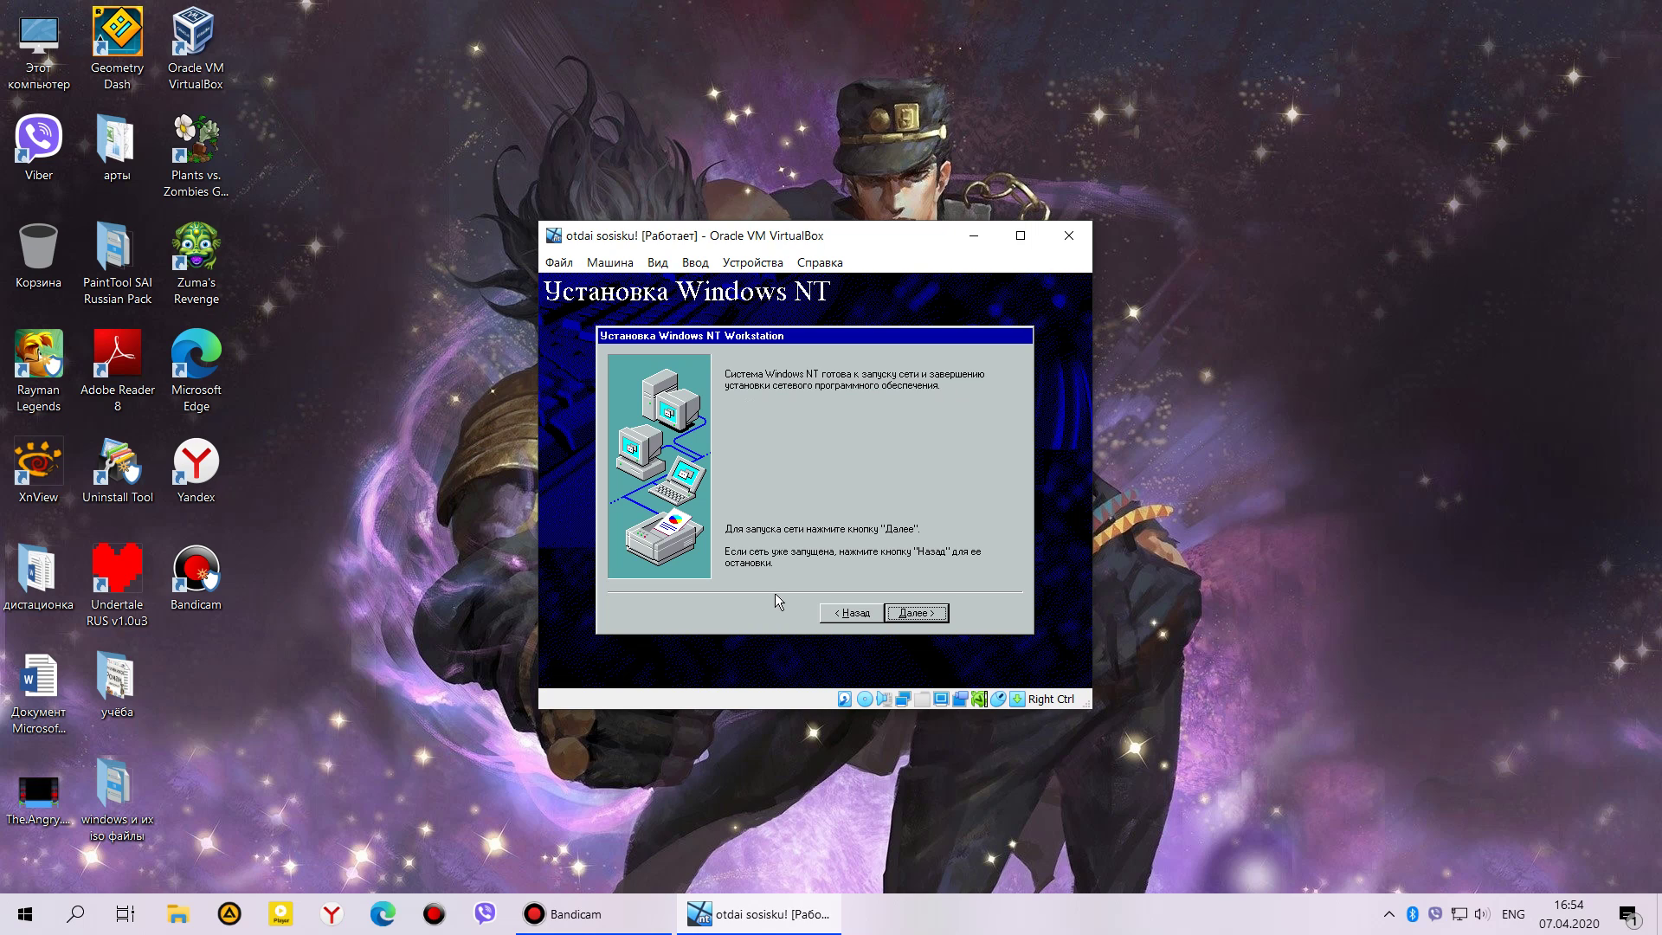
- Start the network, keep the computer in the WORKGROUP workgroup, and proceed to the final setup stage
click(936, 613)
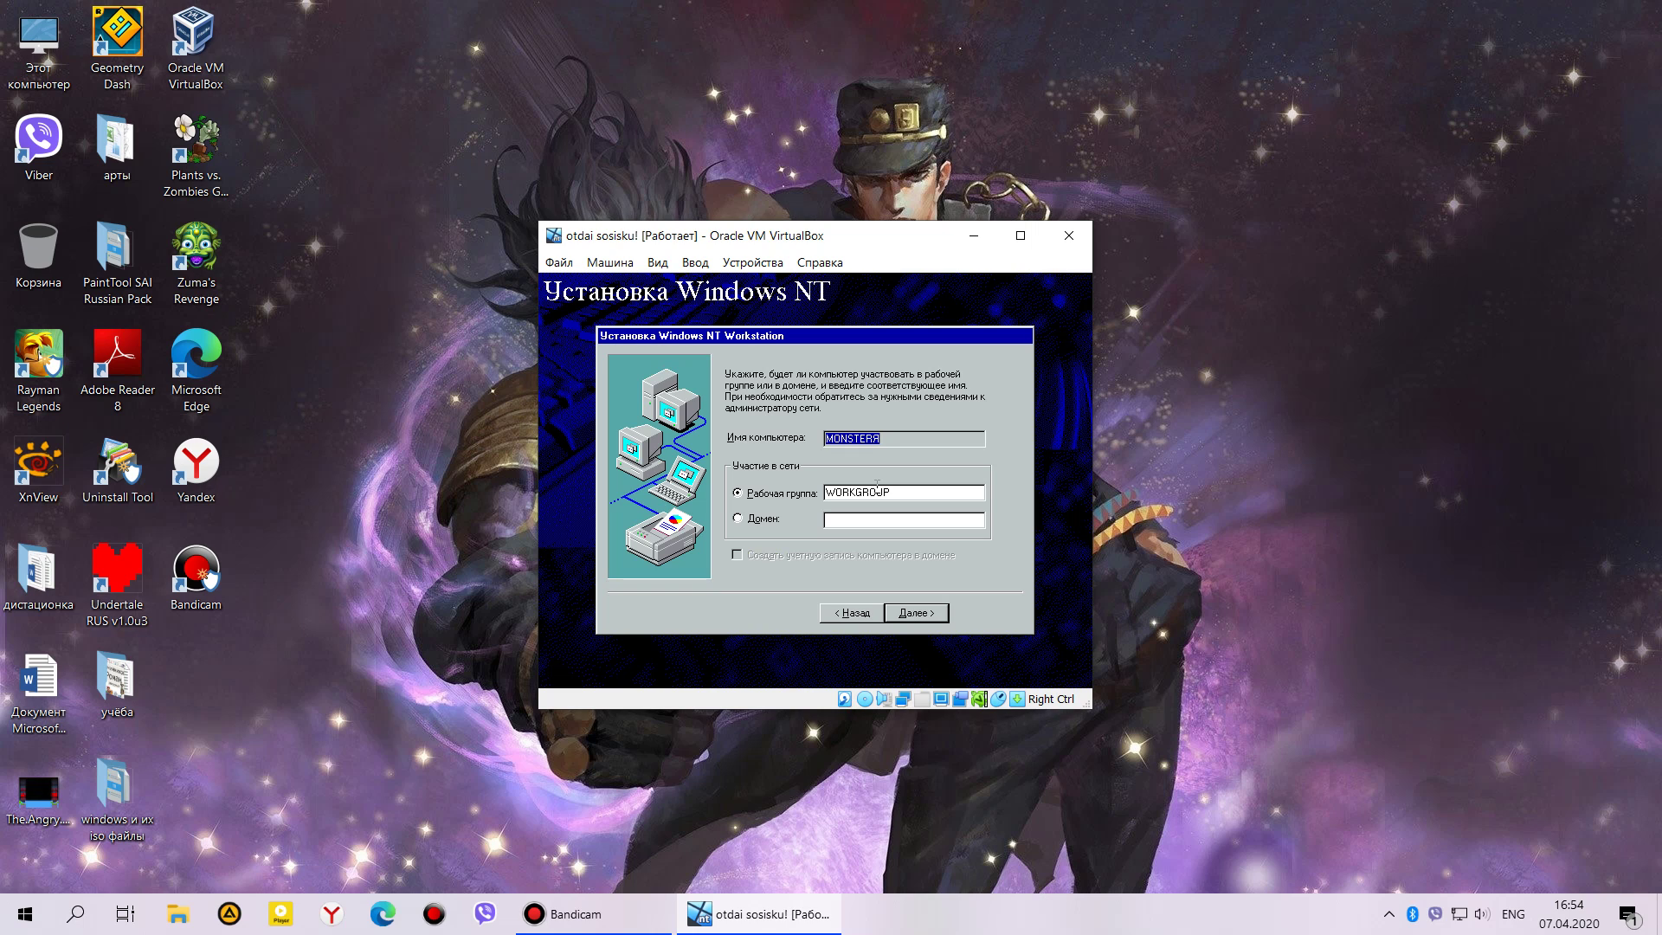
click(914, 613)
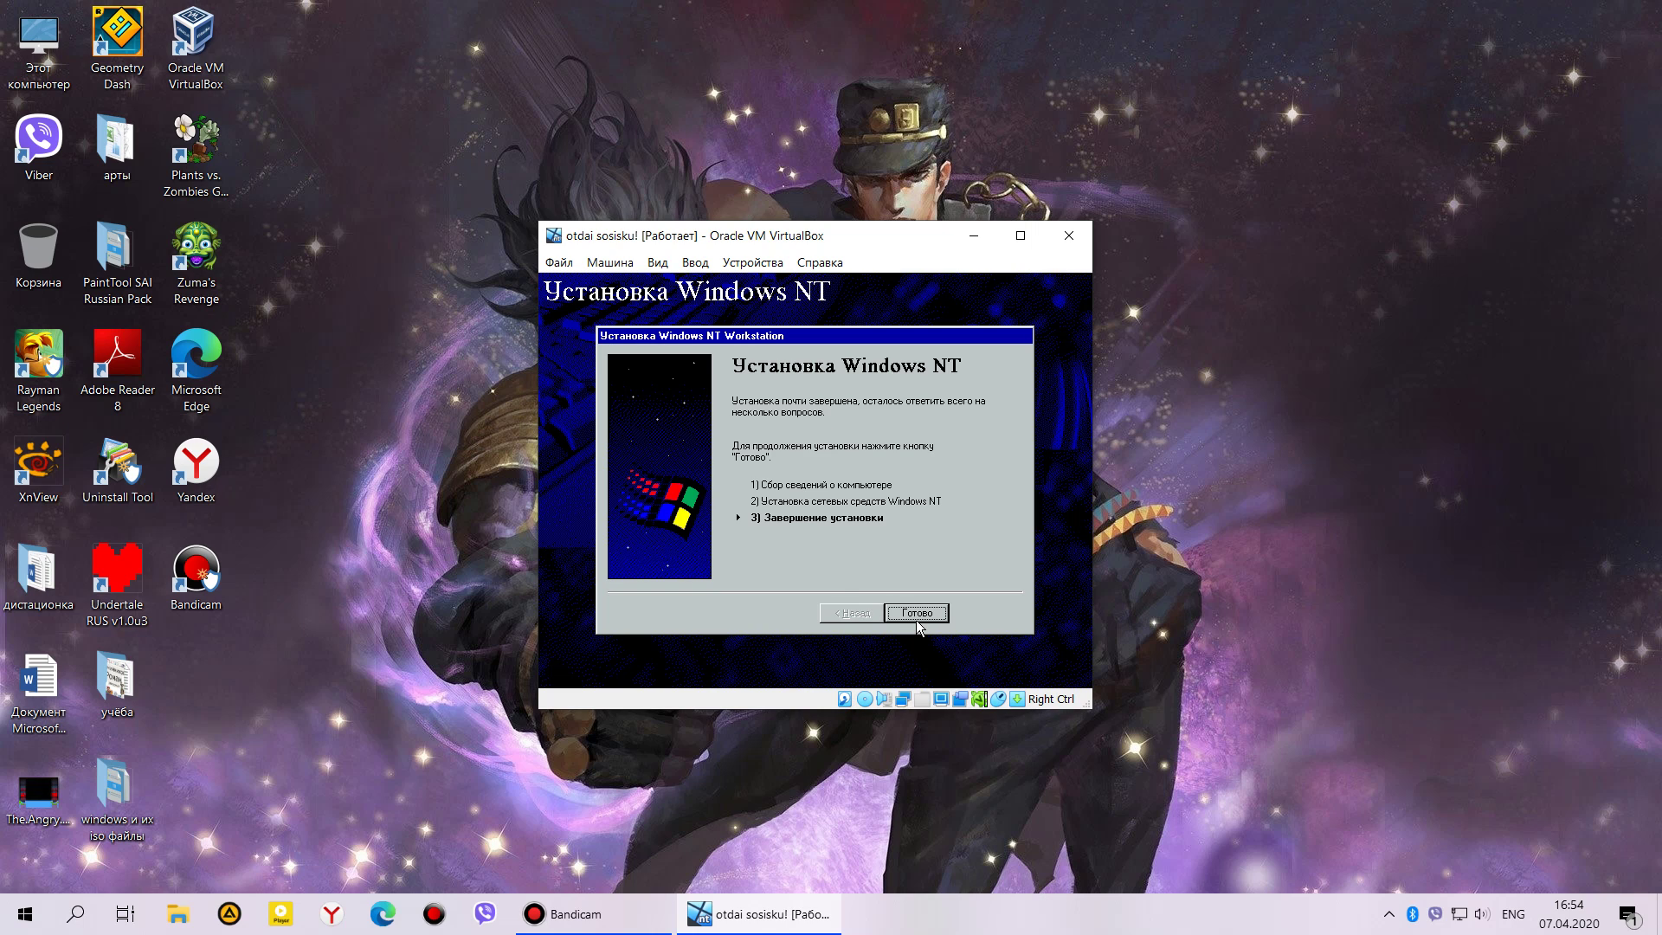
click(915, 611)
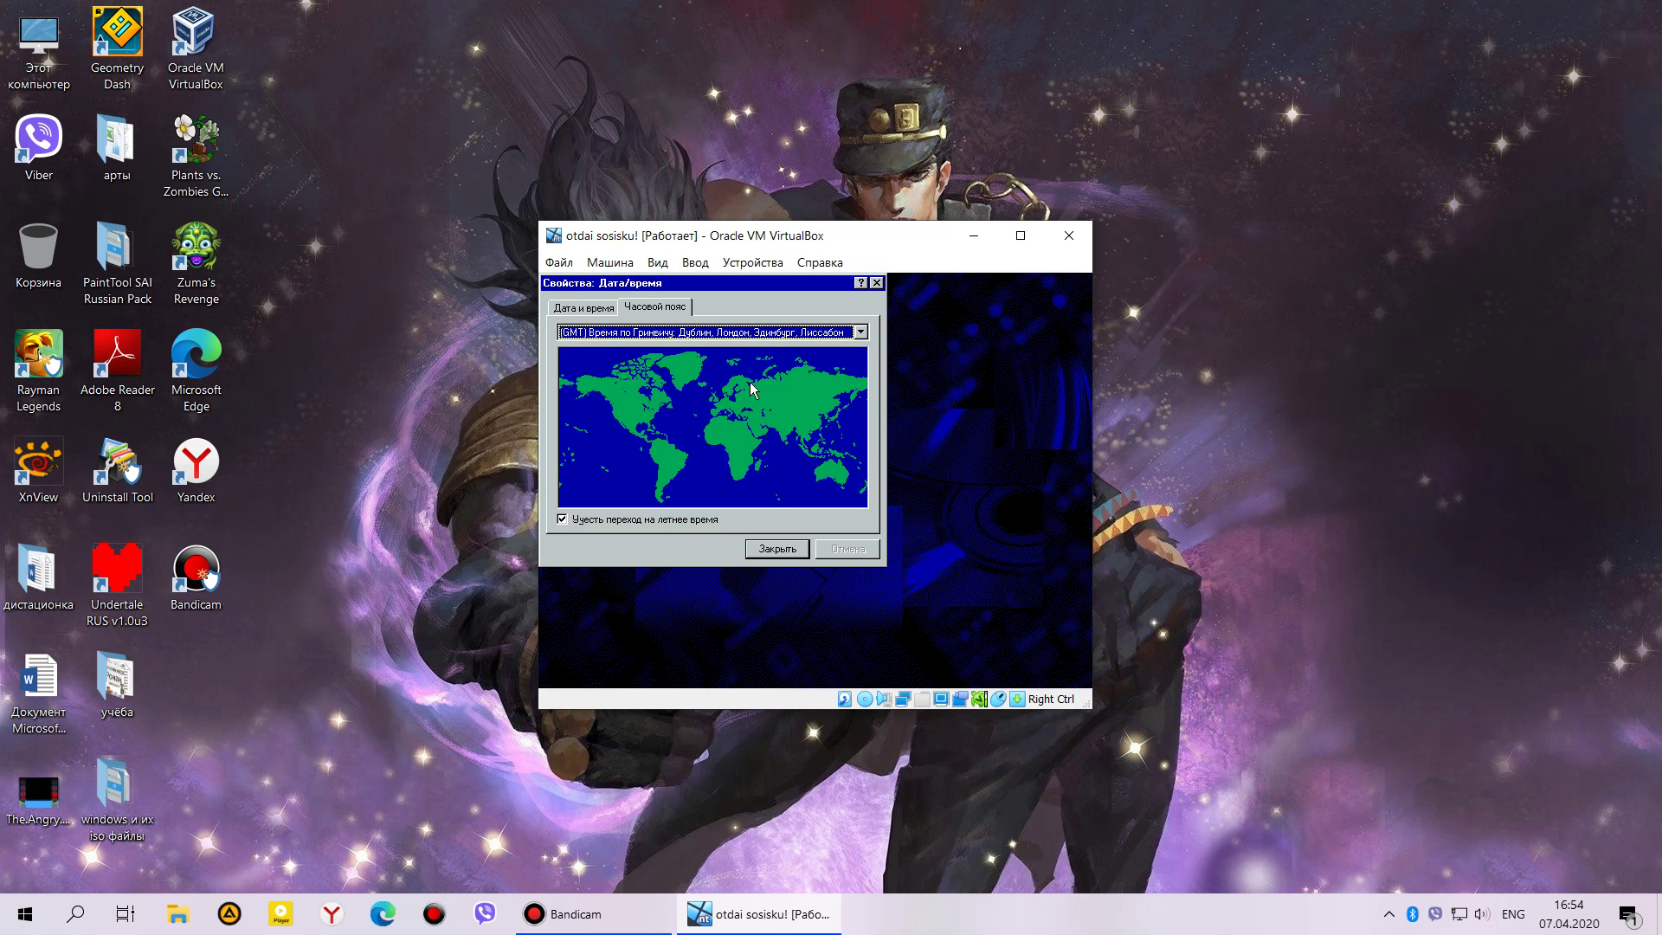
- Set the time zone to (GMT+03:00) Москва, С.Петербург, Волгоград, Казань and close the date and time properties
click(814, 336)
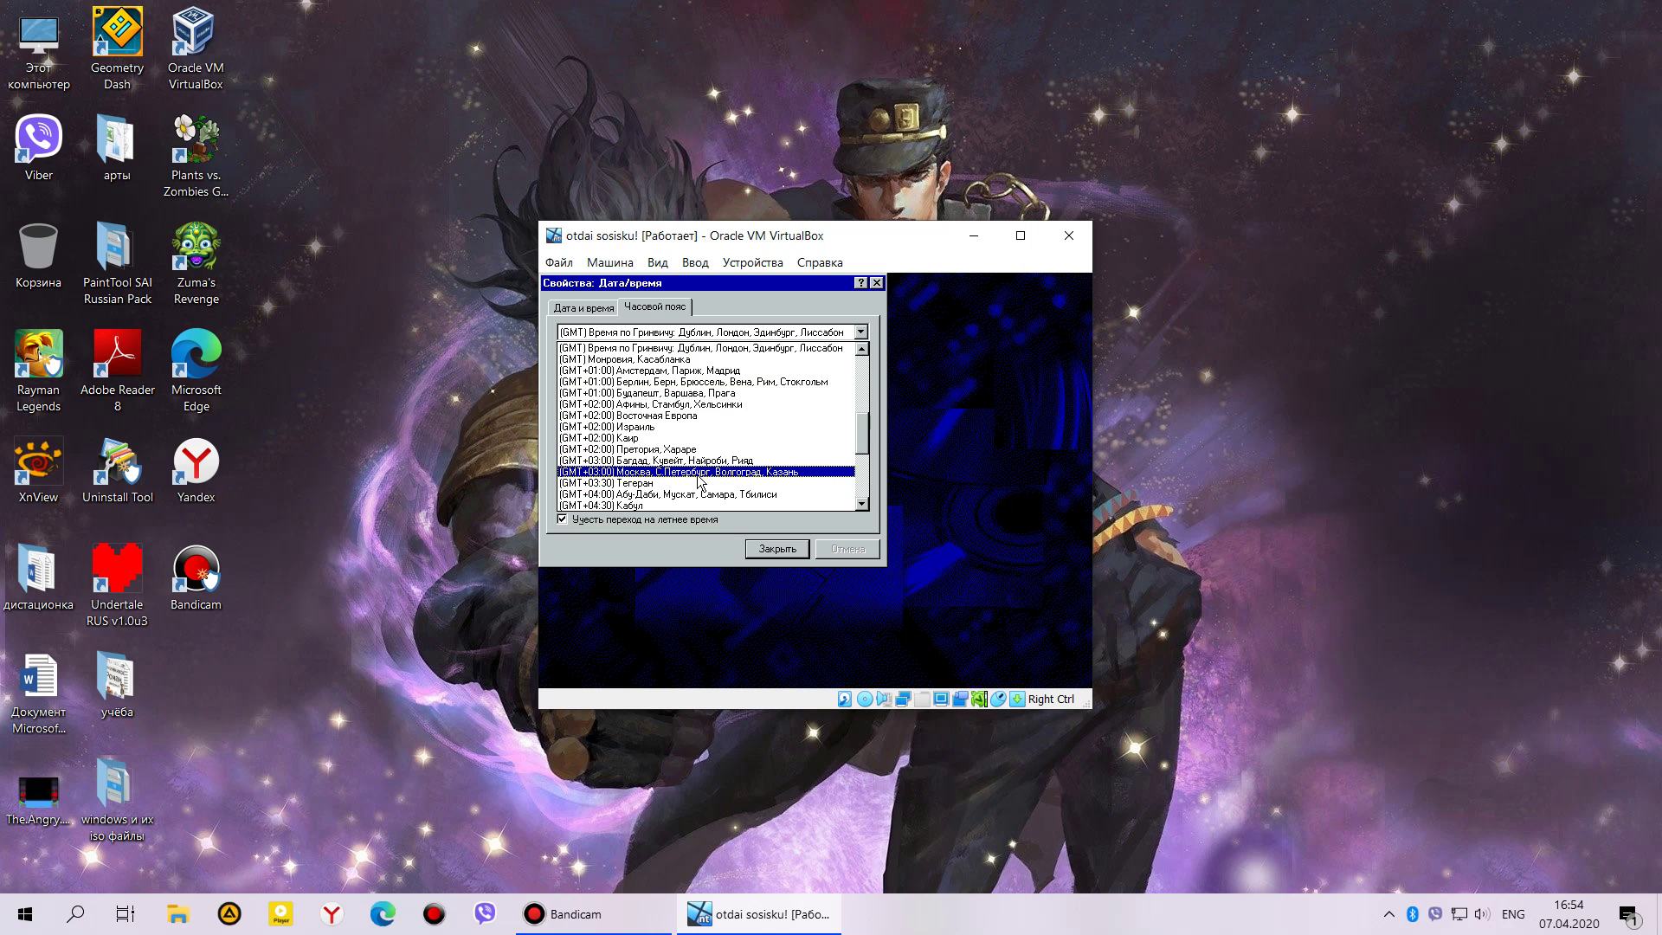
click(701, 473)
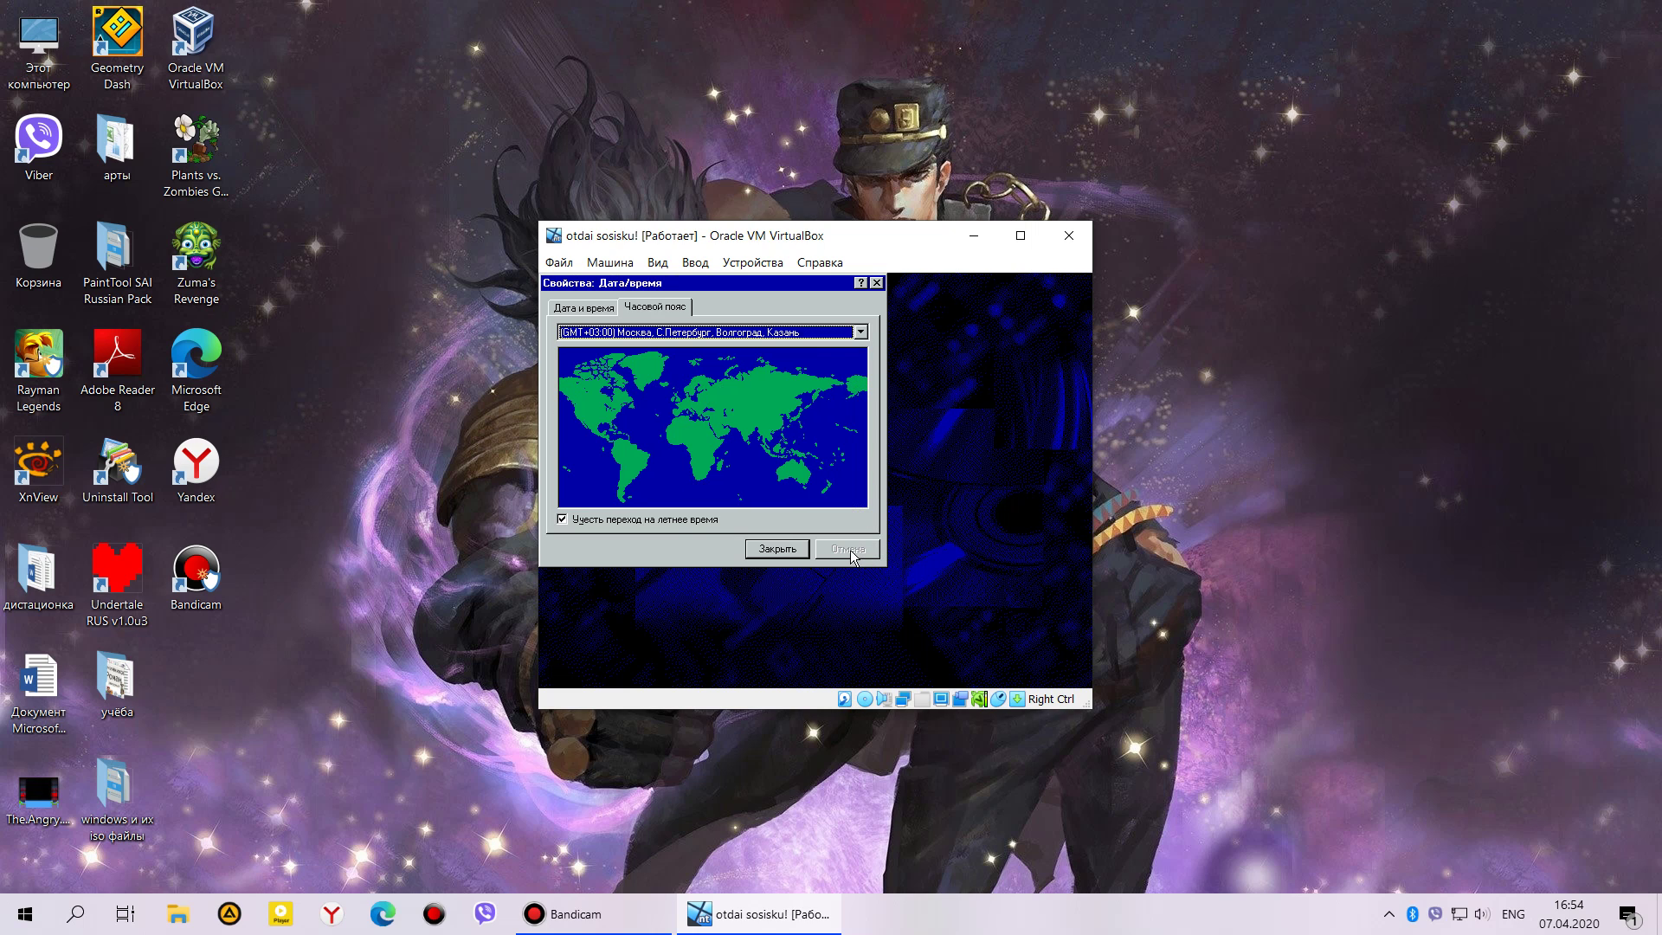
click(761, 549)
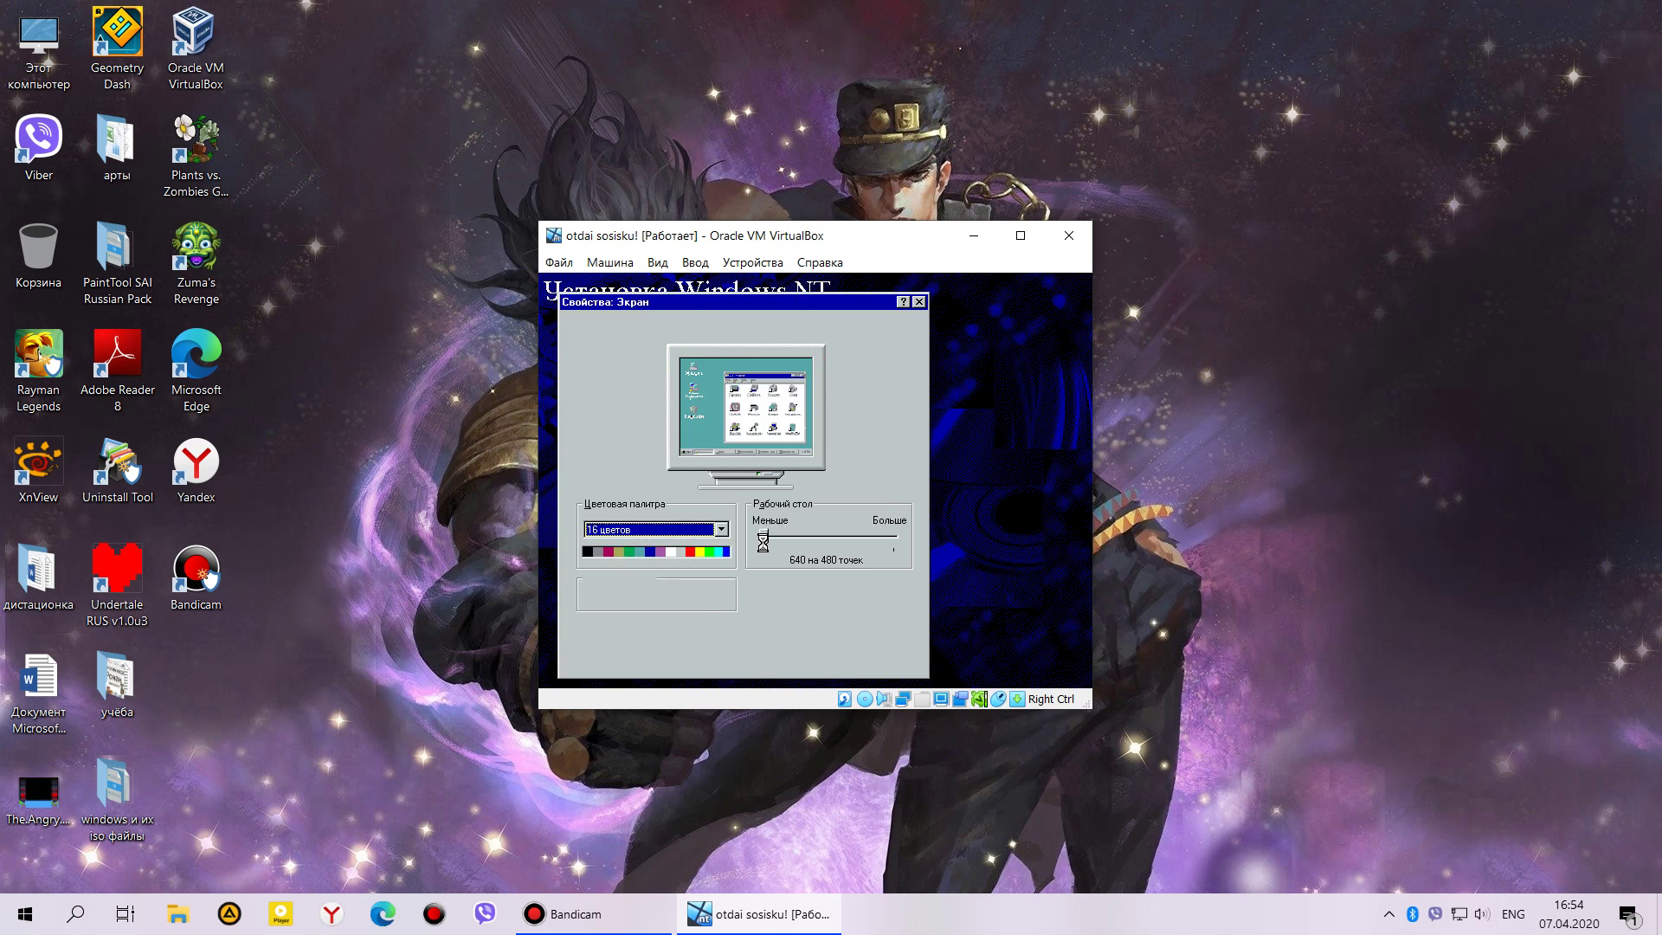
- Try to apply a desktop size of 800 by 600 pixels in the display properties
click(765, 529)
drag(767, 540, 898, 541)
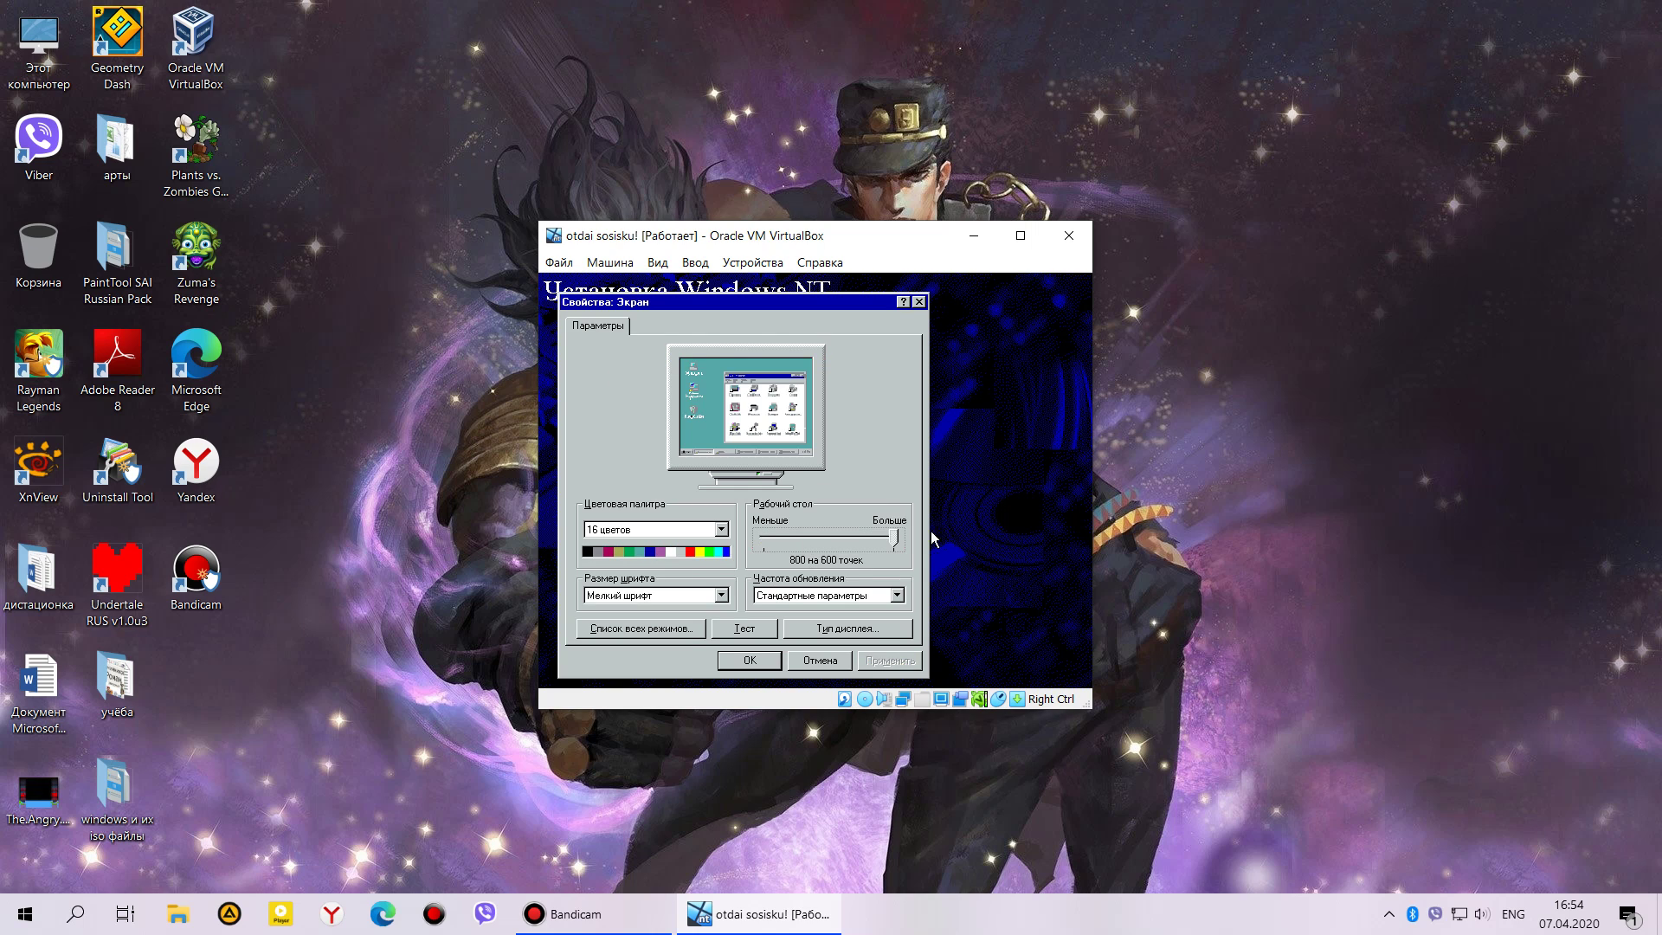
click(755, 660)
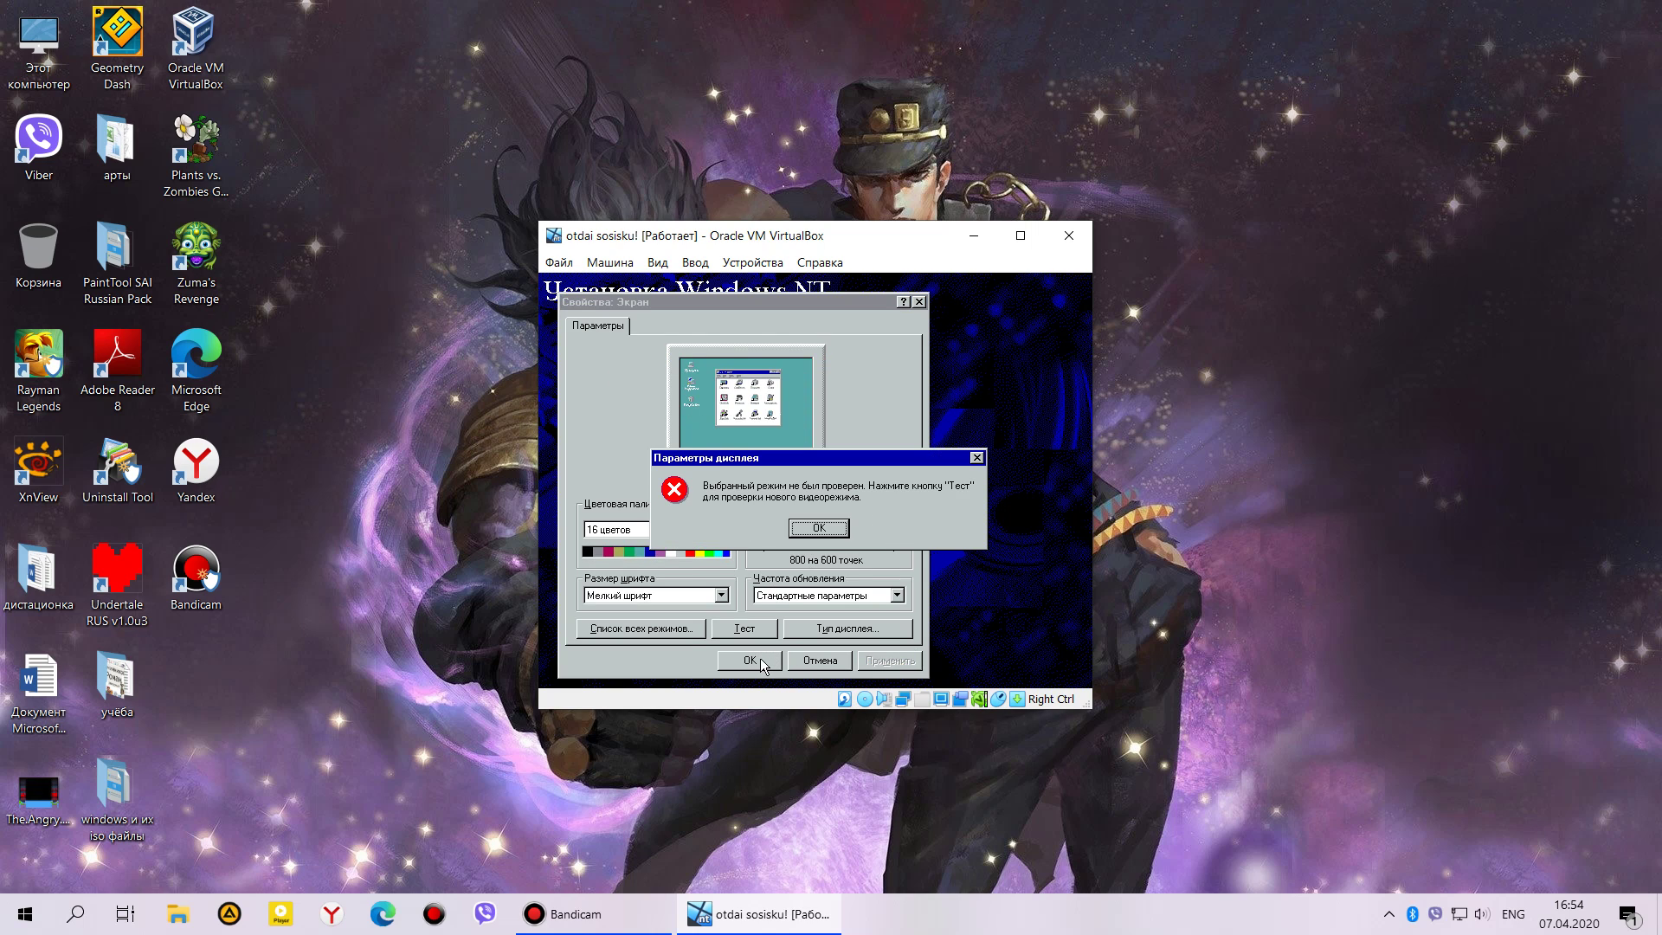
click(825, 534)
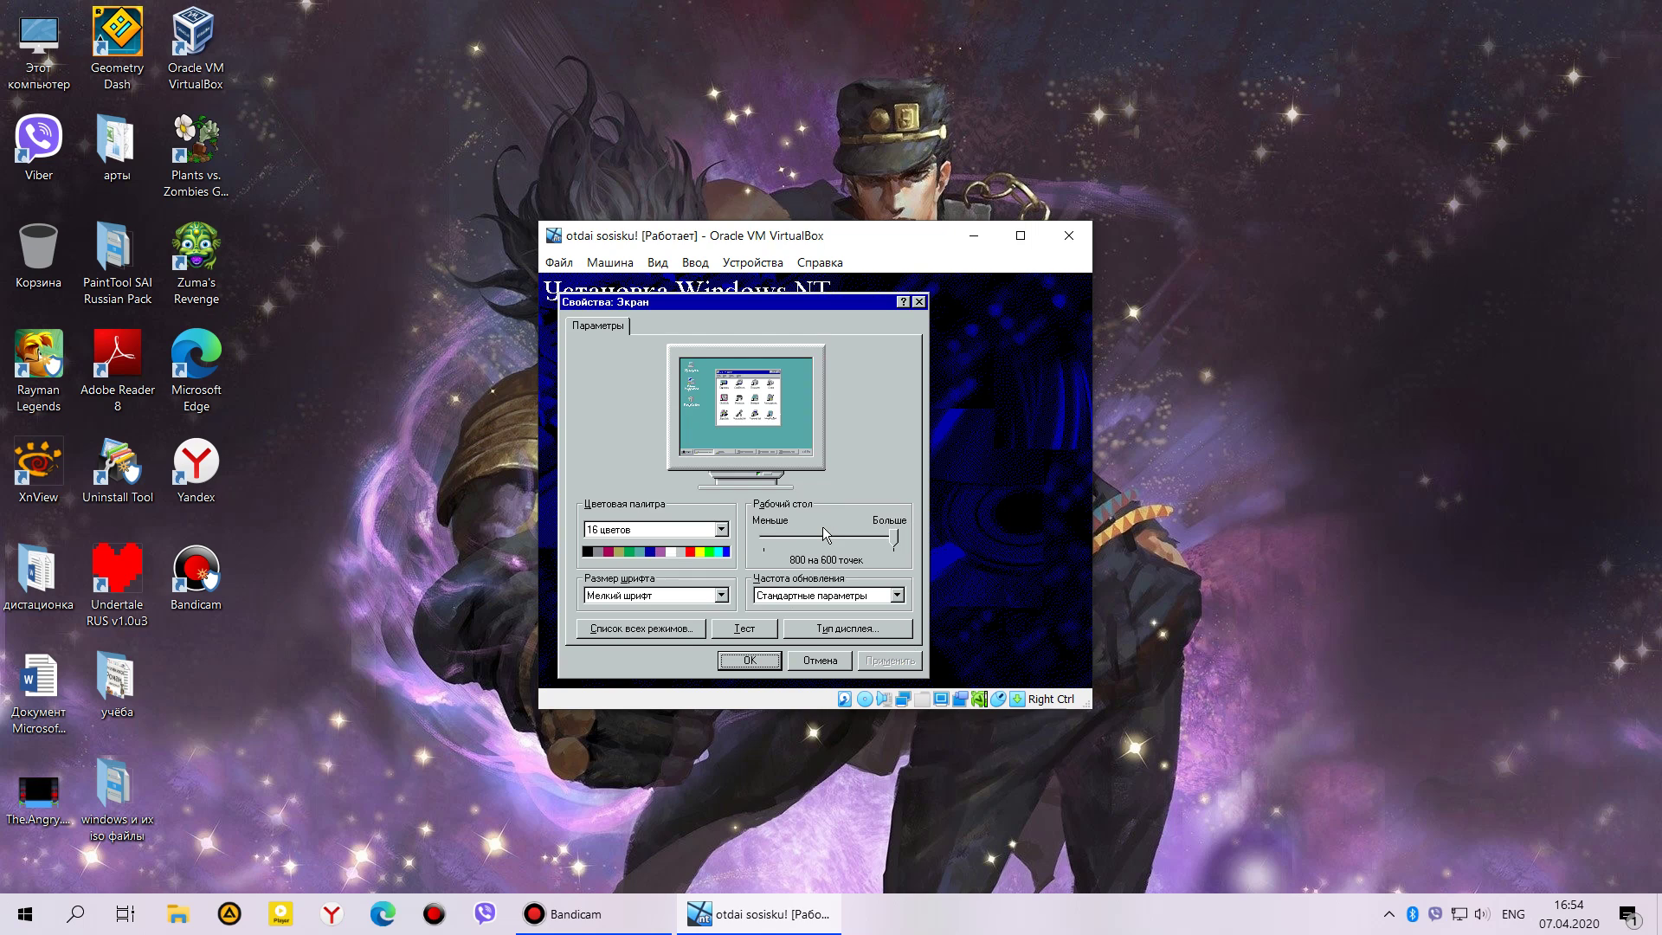
- Try to change the display font size to Крупный шрифт
click(636, 530)
click(696, 594)
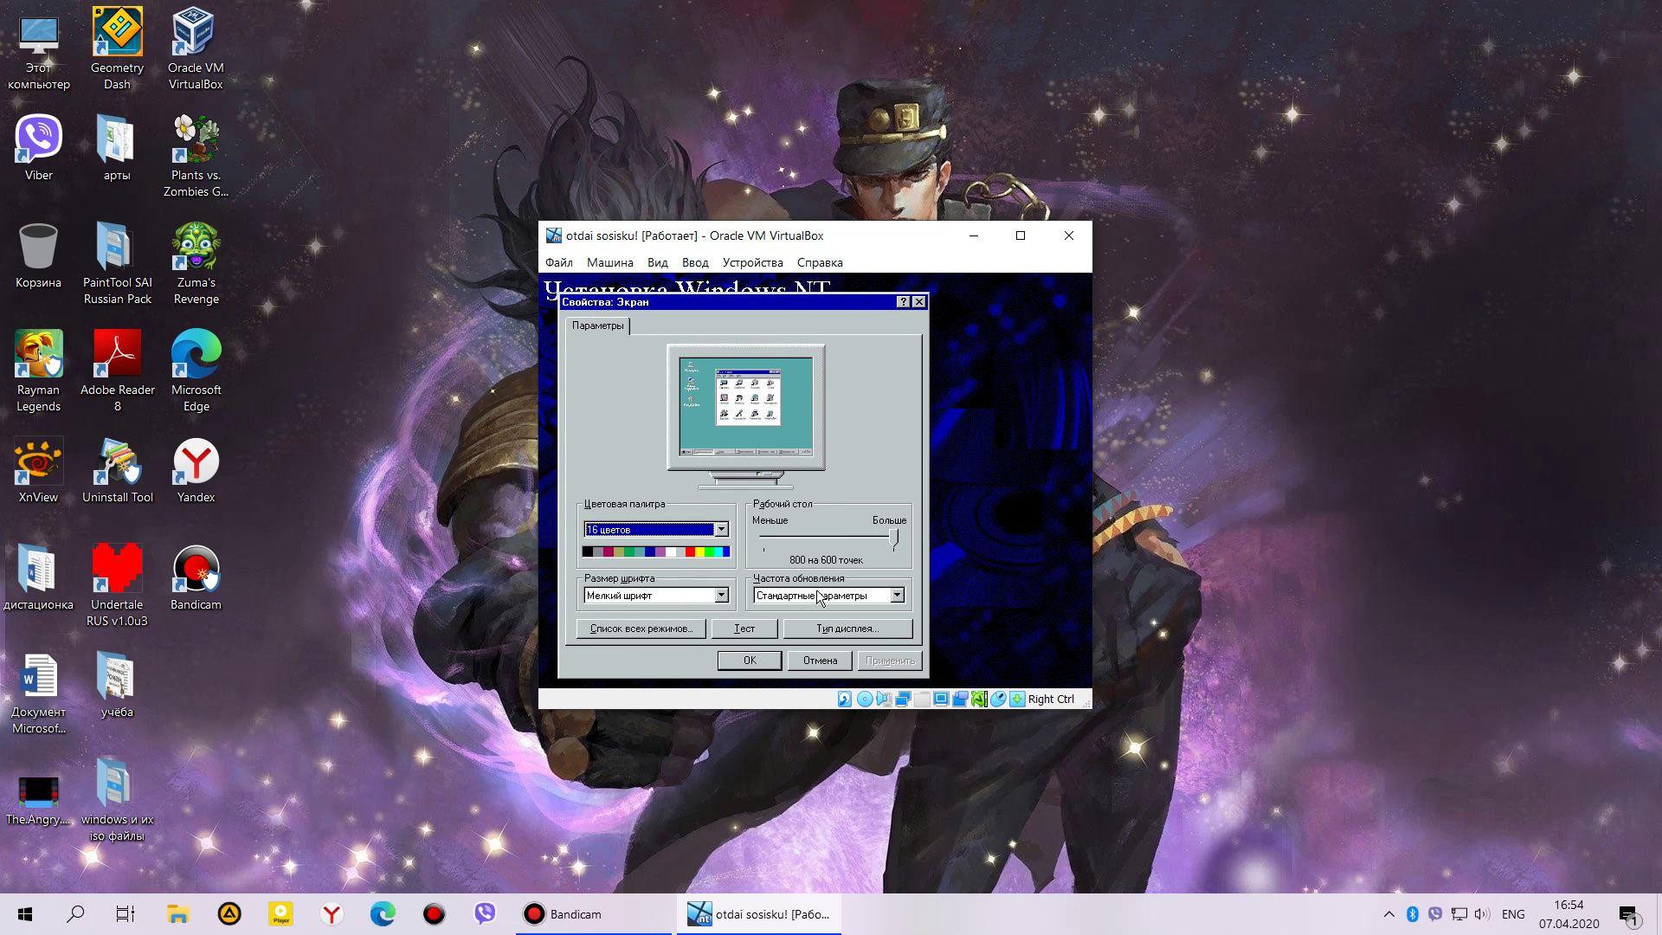
click(721, 596)
click(657, 622)
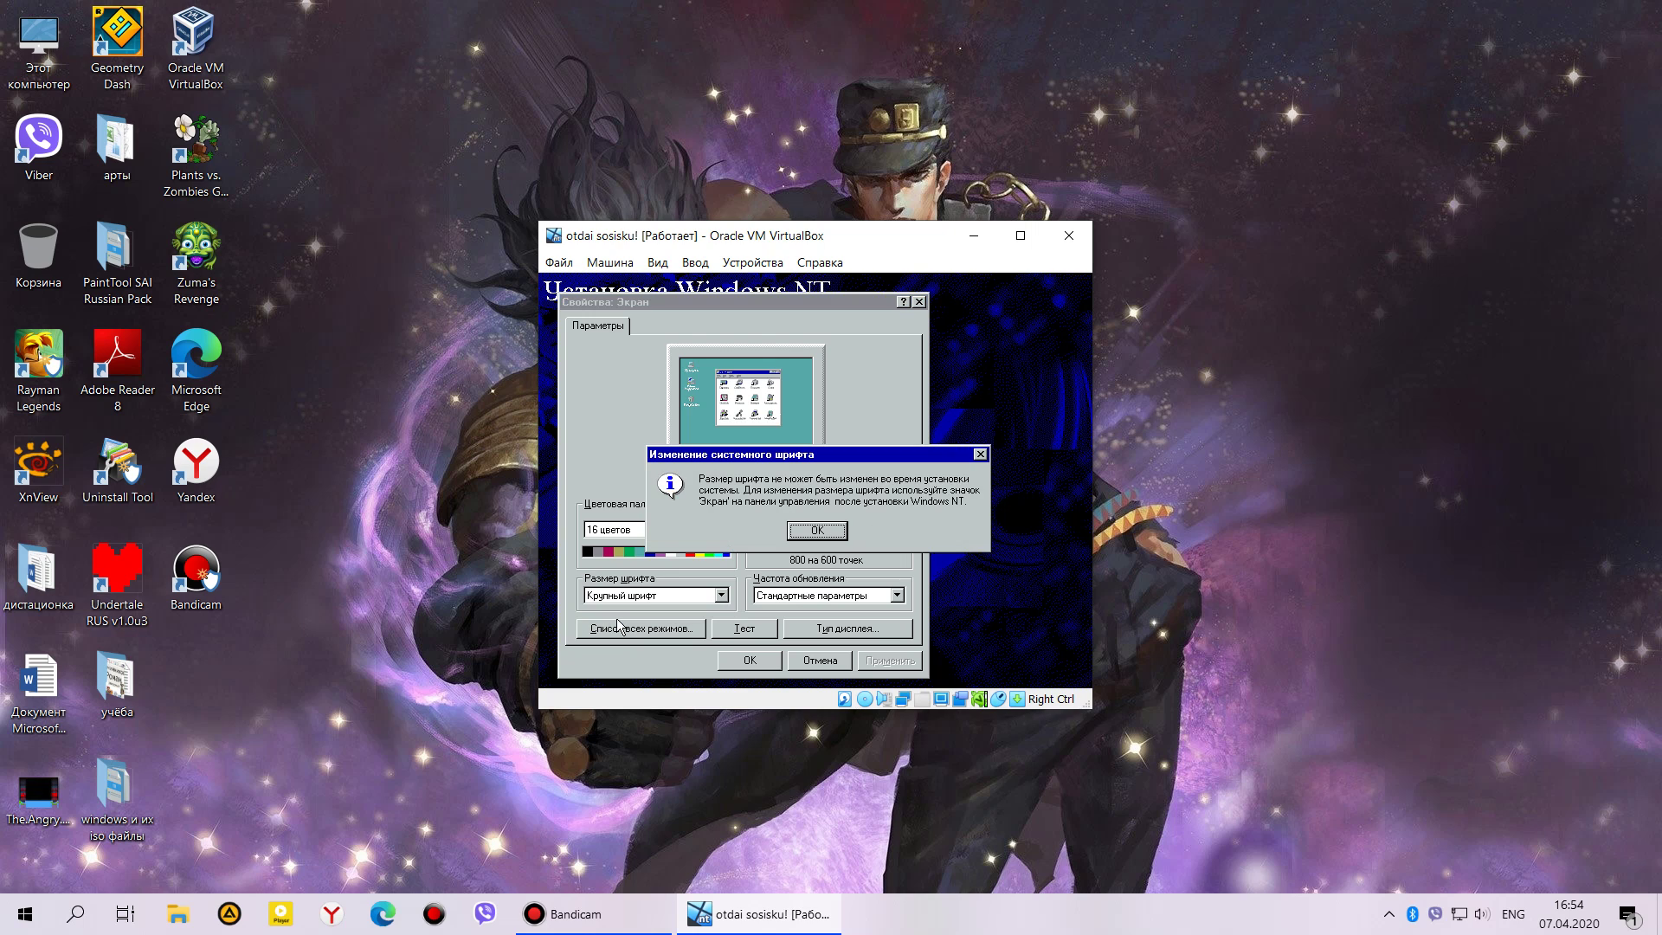
click(818, 531)
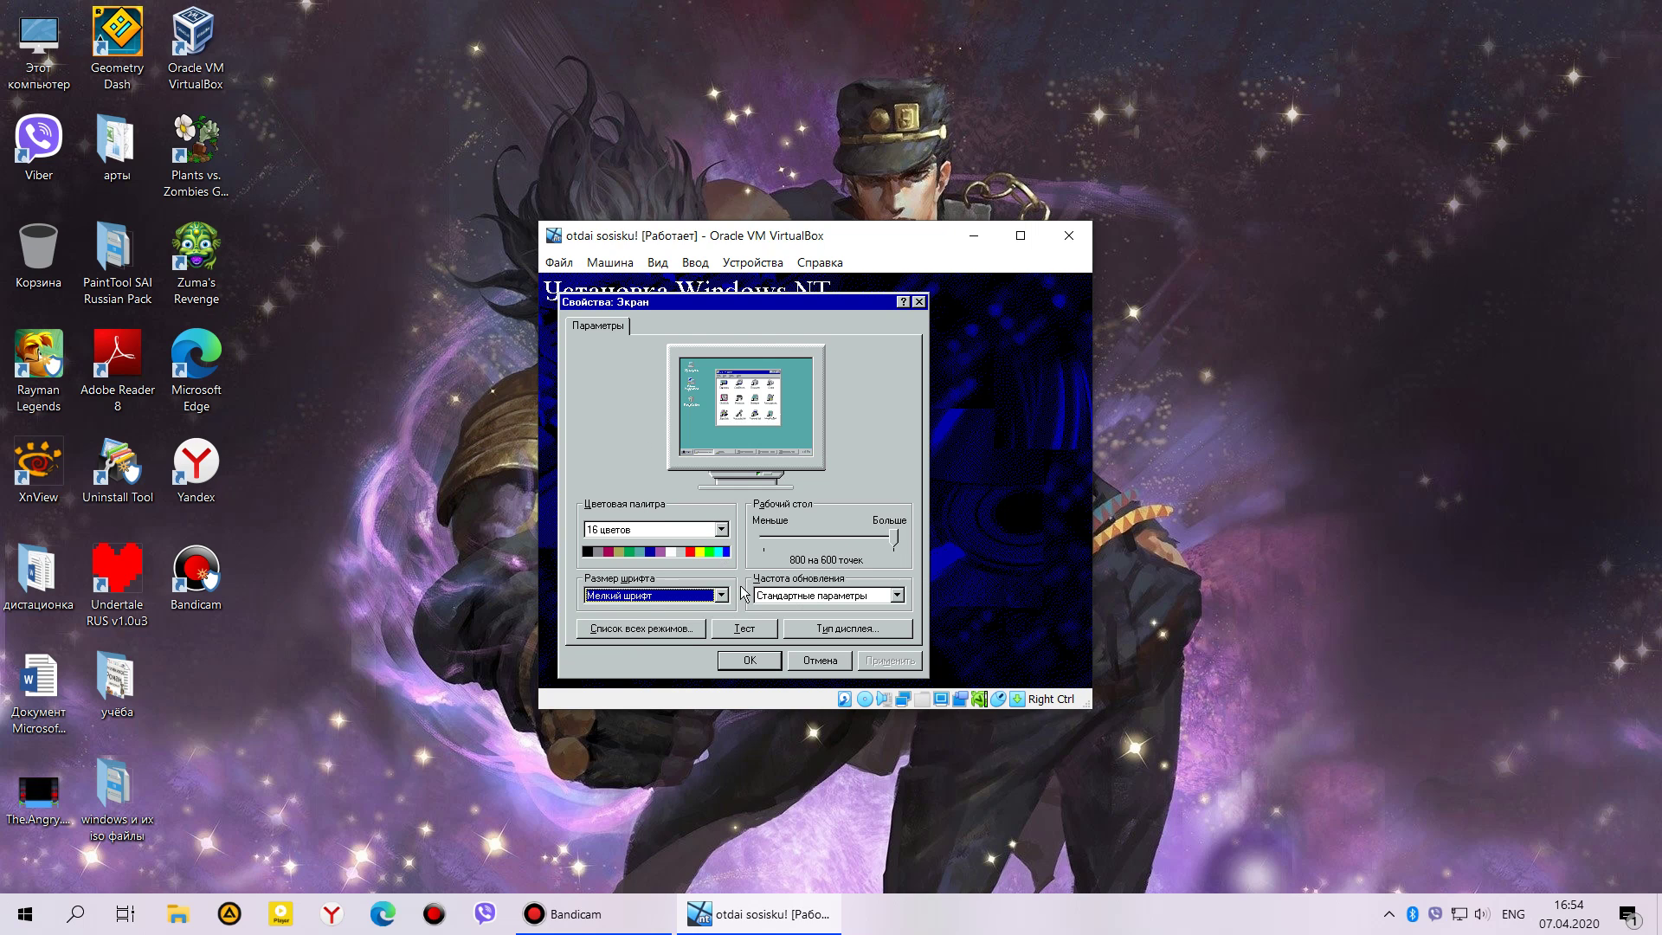
click(722, 596)
click(688, 621)
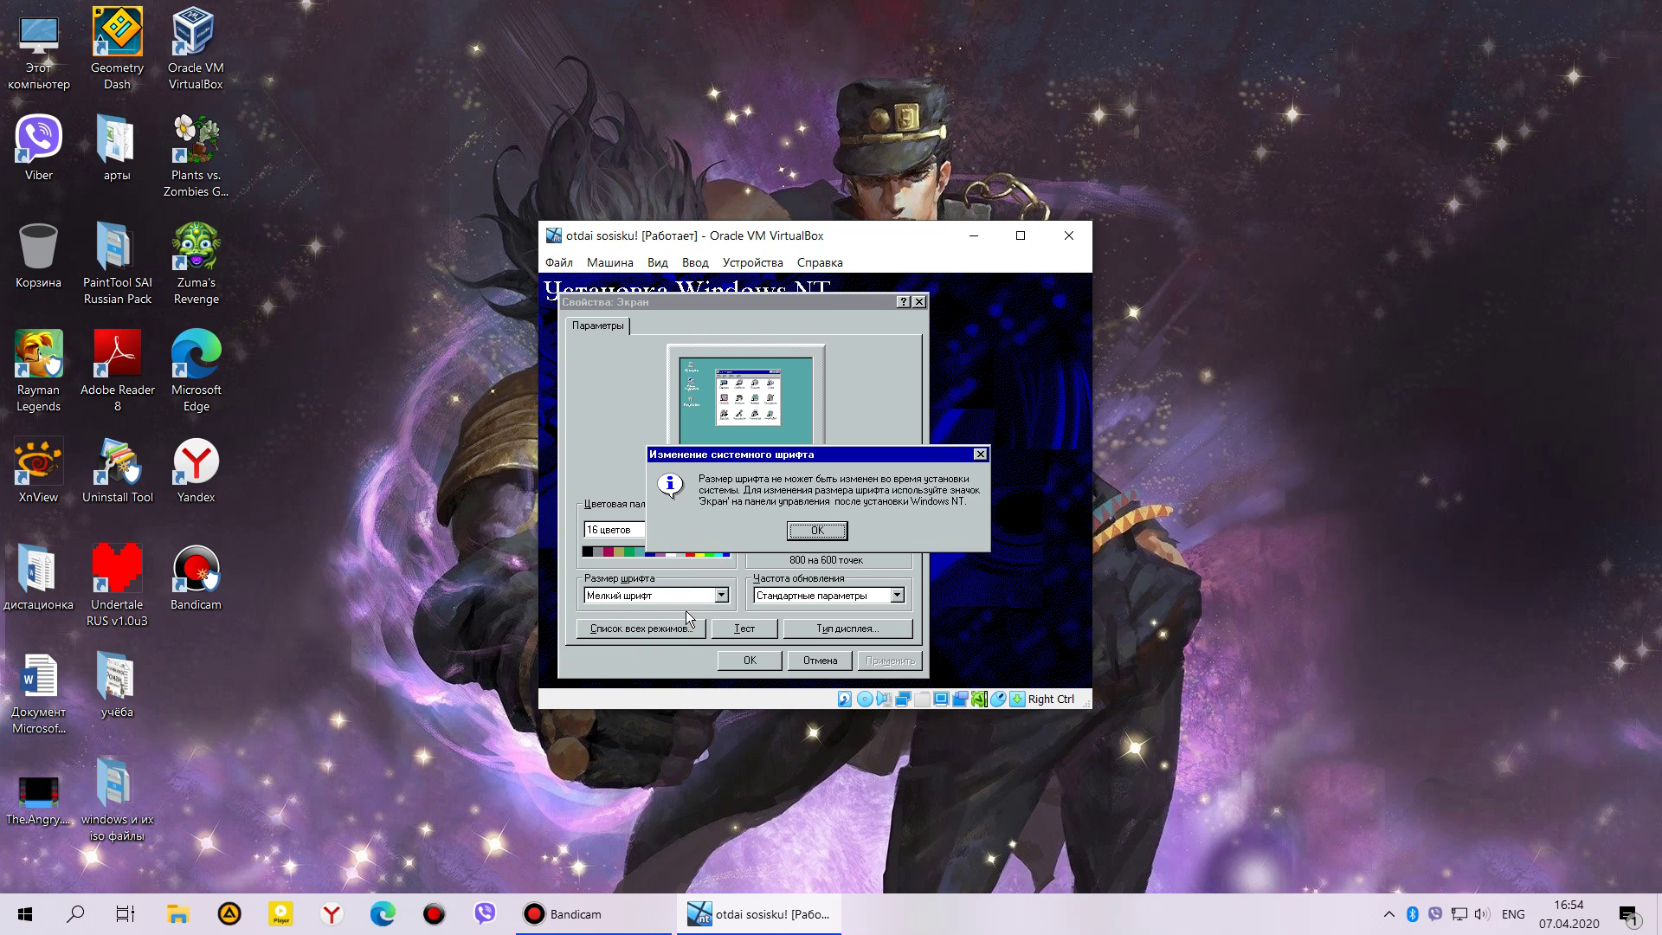
click(817, 530)
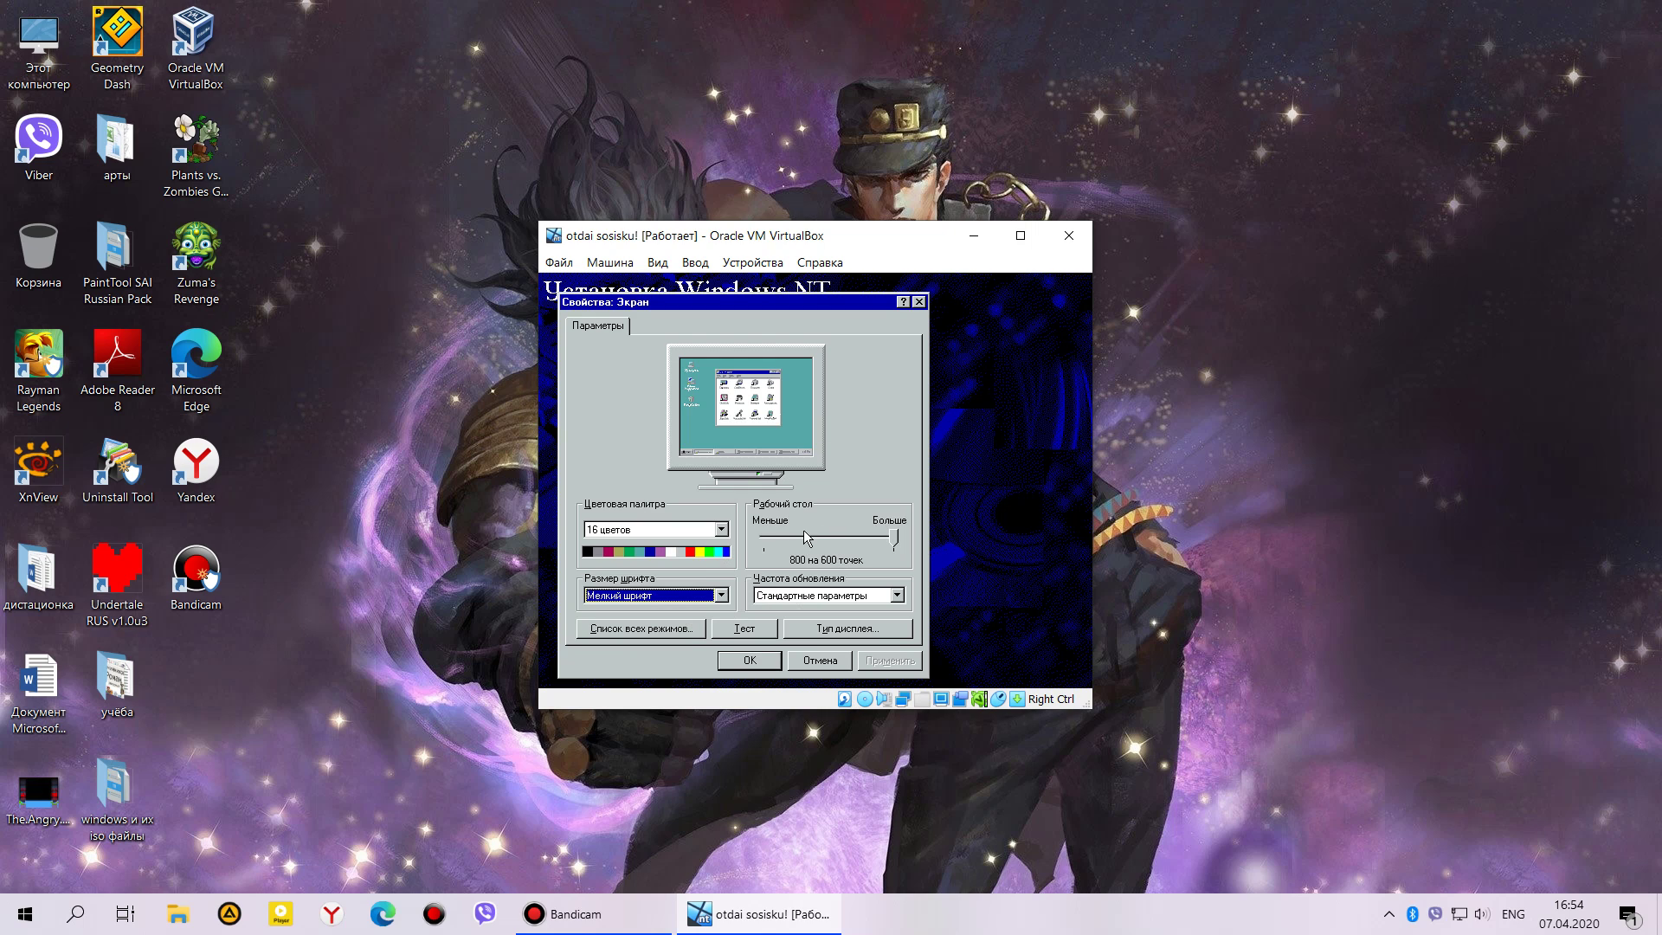
- Try the 640 by 480 and 800 by 600 pixel desktop sizes and accept the display properties
click(804, 536)
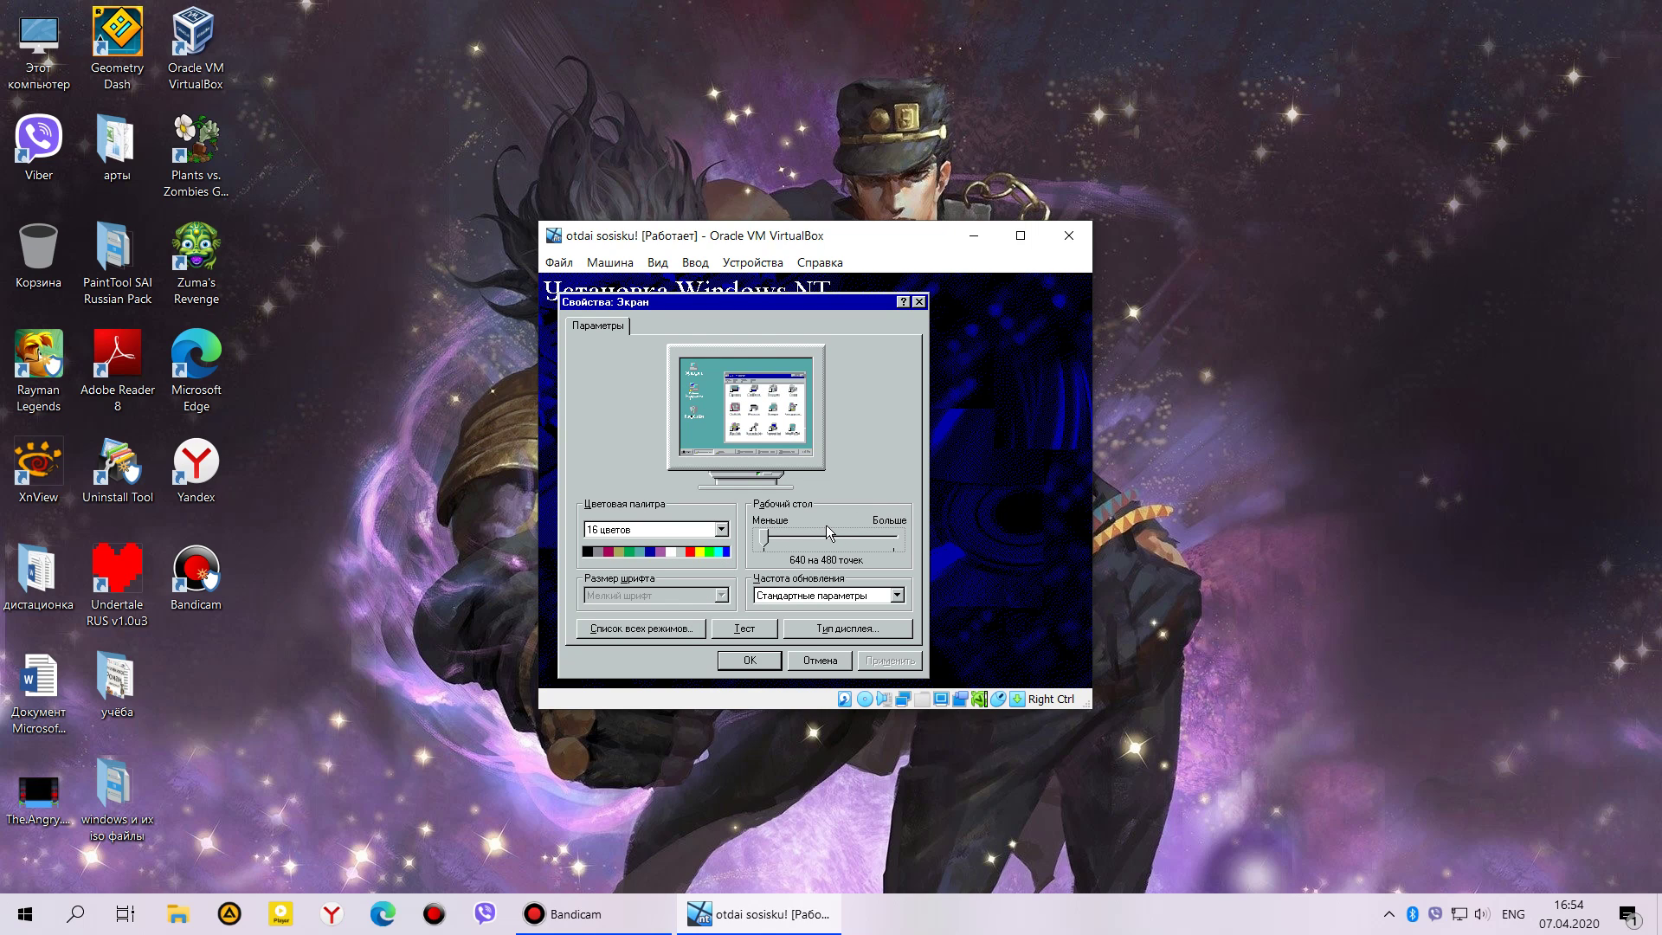
click(860, 531)
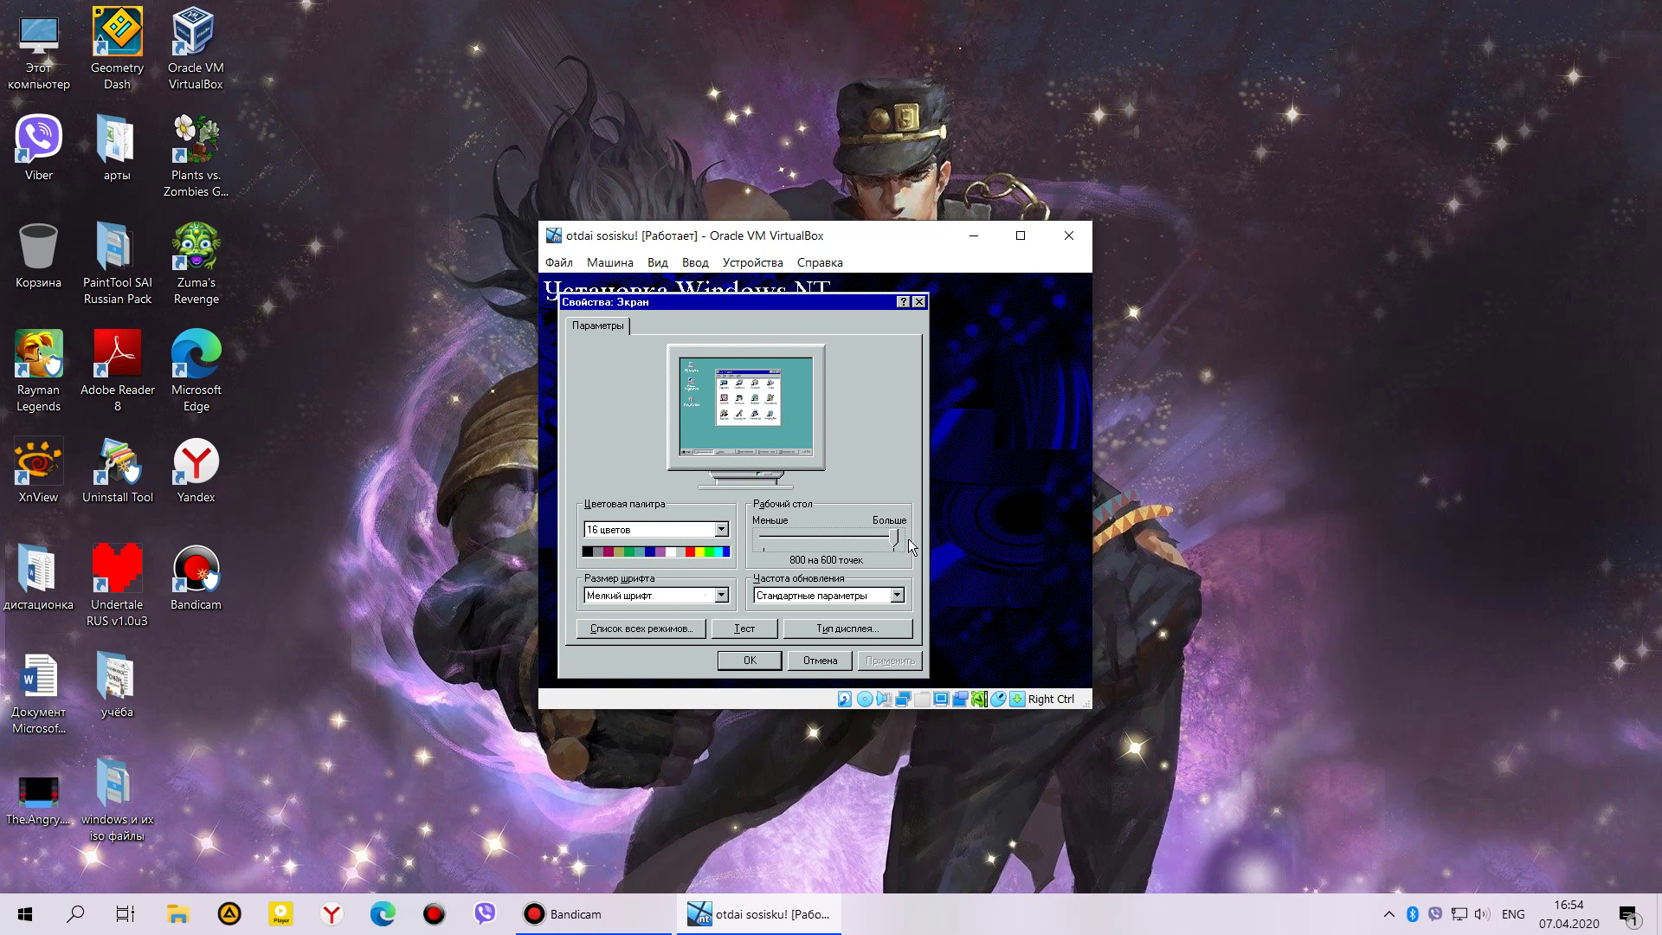
click(850, 546)
click(746, 659)
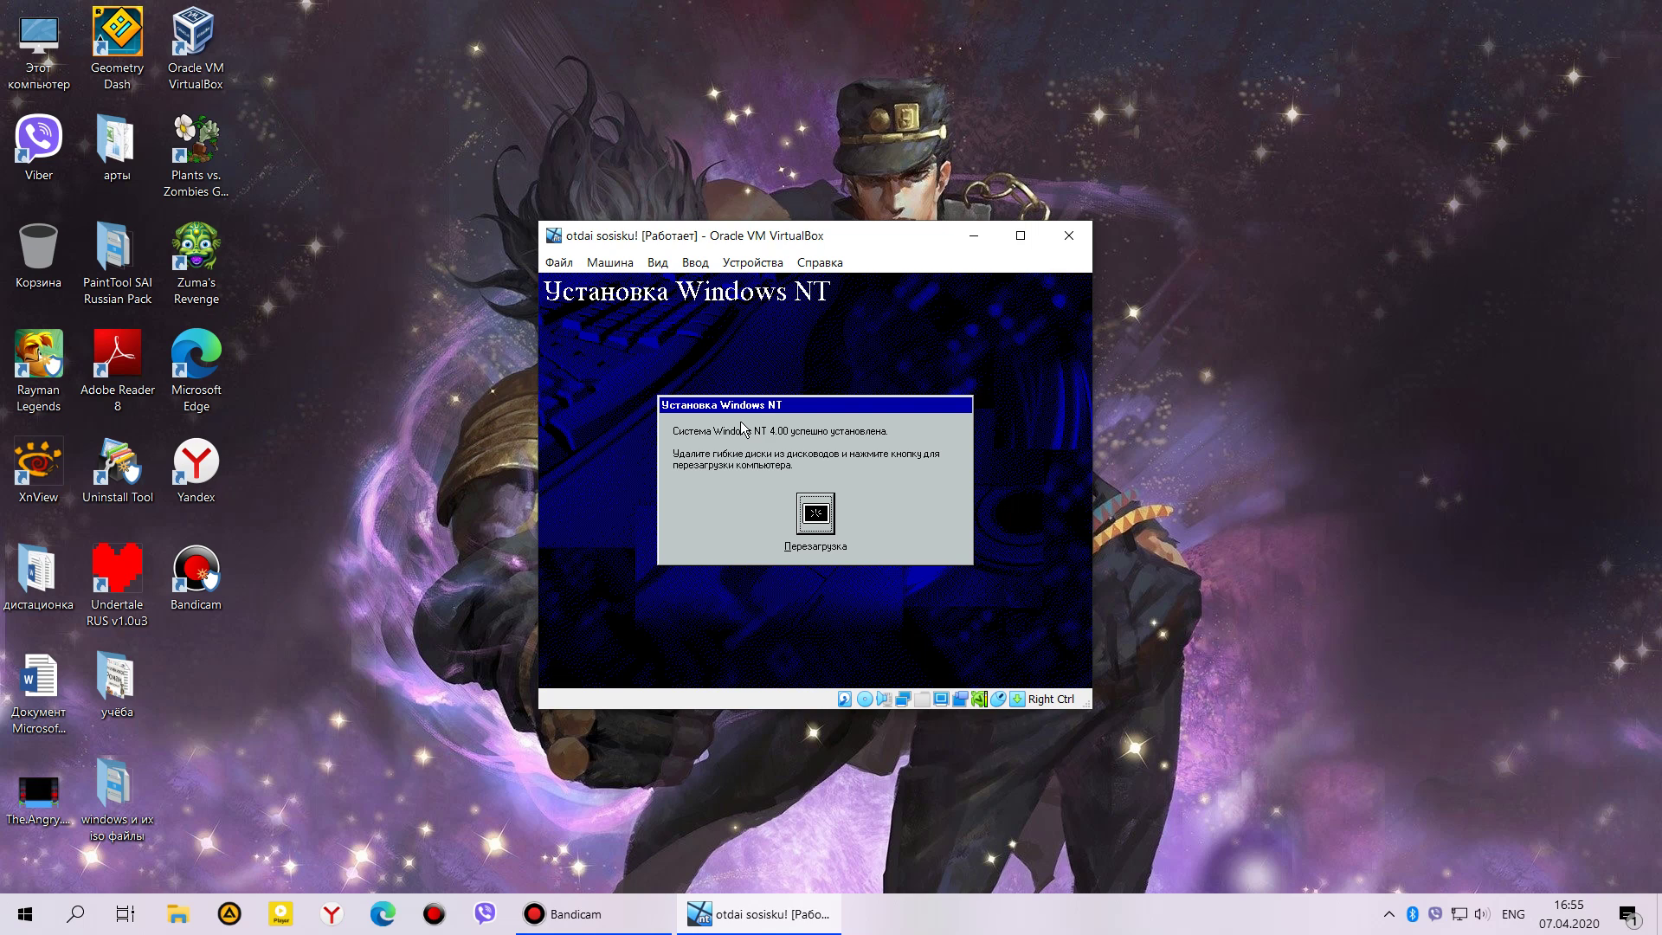
- Eject the installation disc from the virtual optical drive and reboot into Windows NT Workstation 4.00 RUS
click(746, 263)
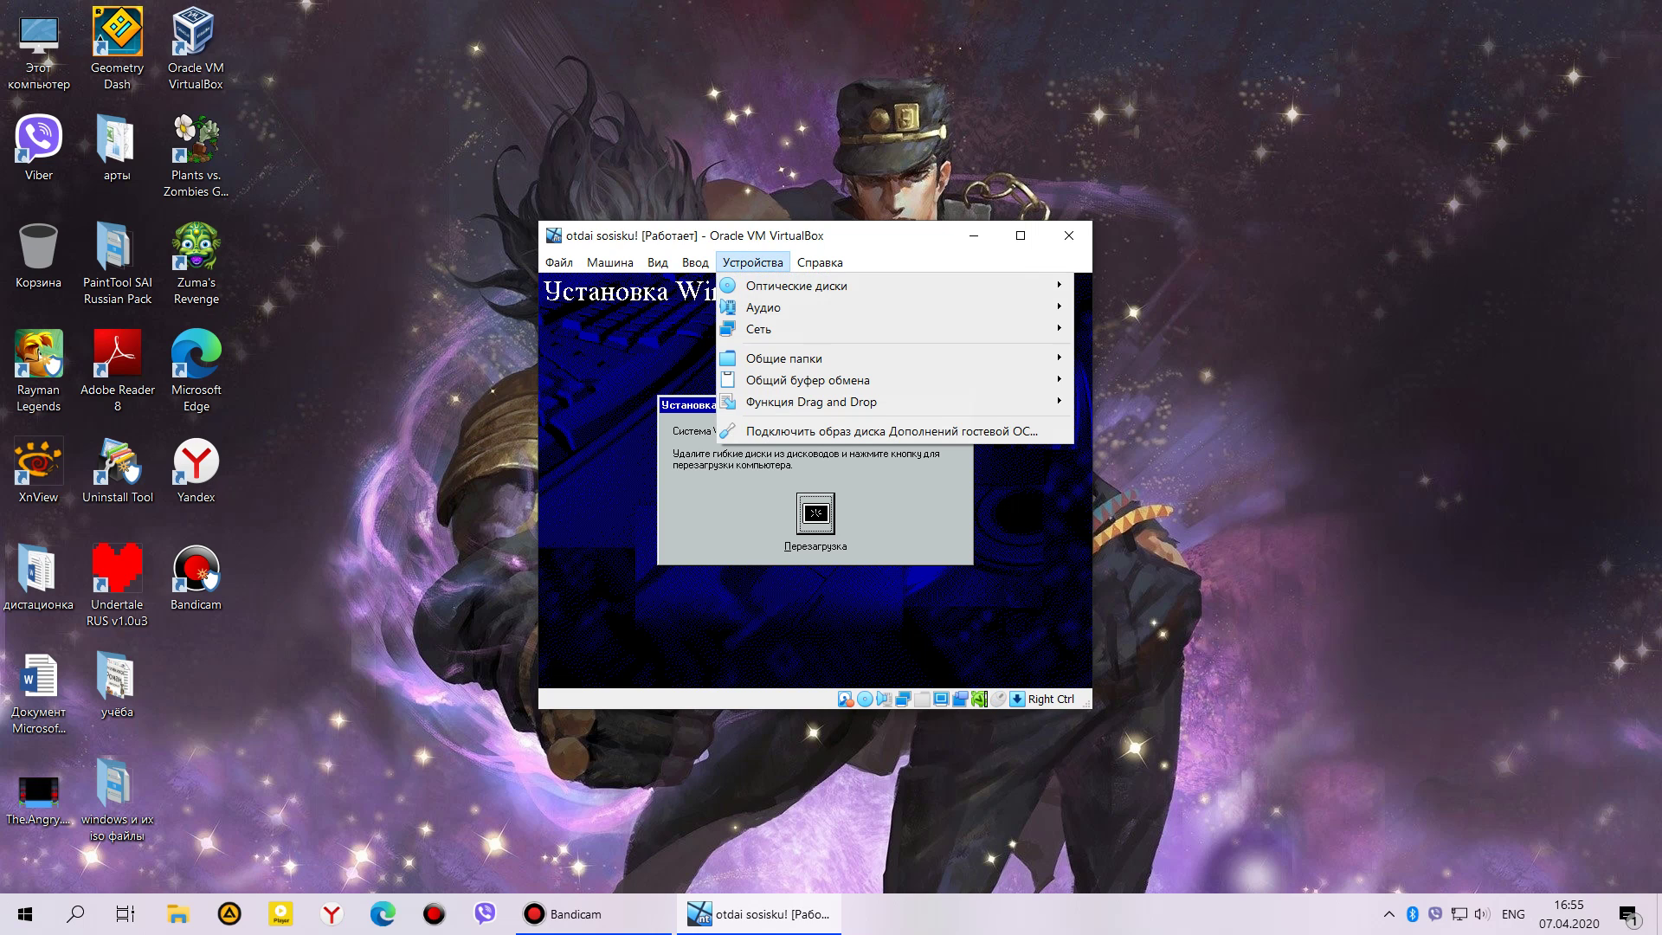
mouse_move(796, 284)
click(1165, 386)
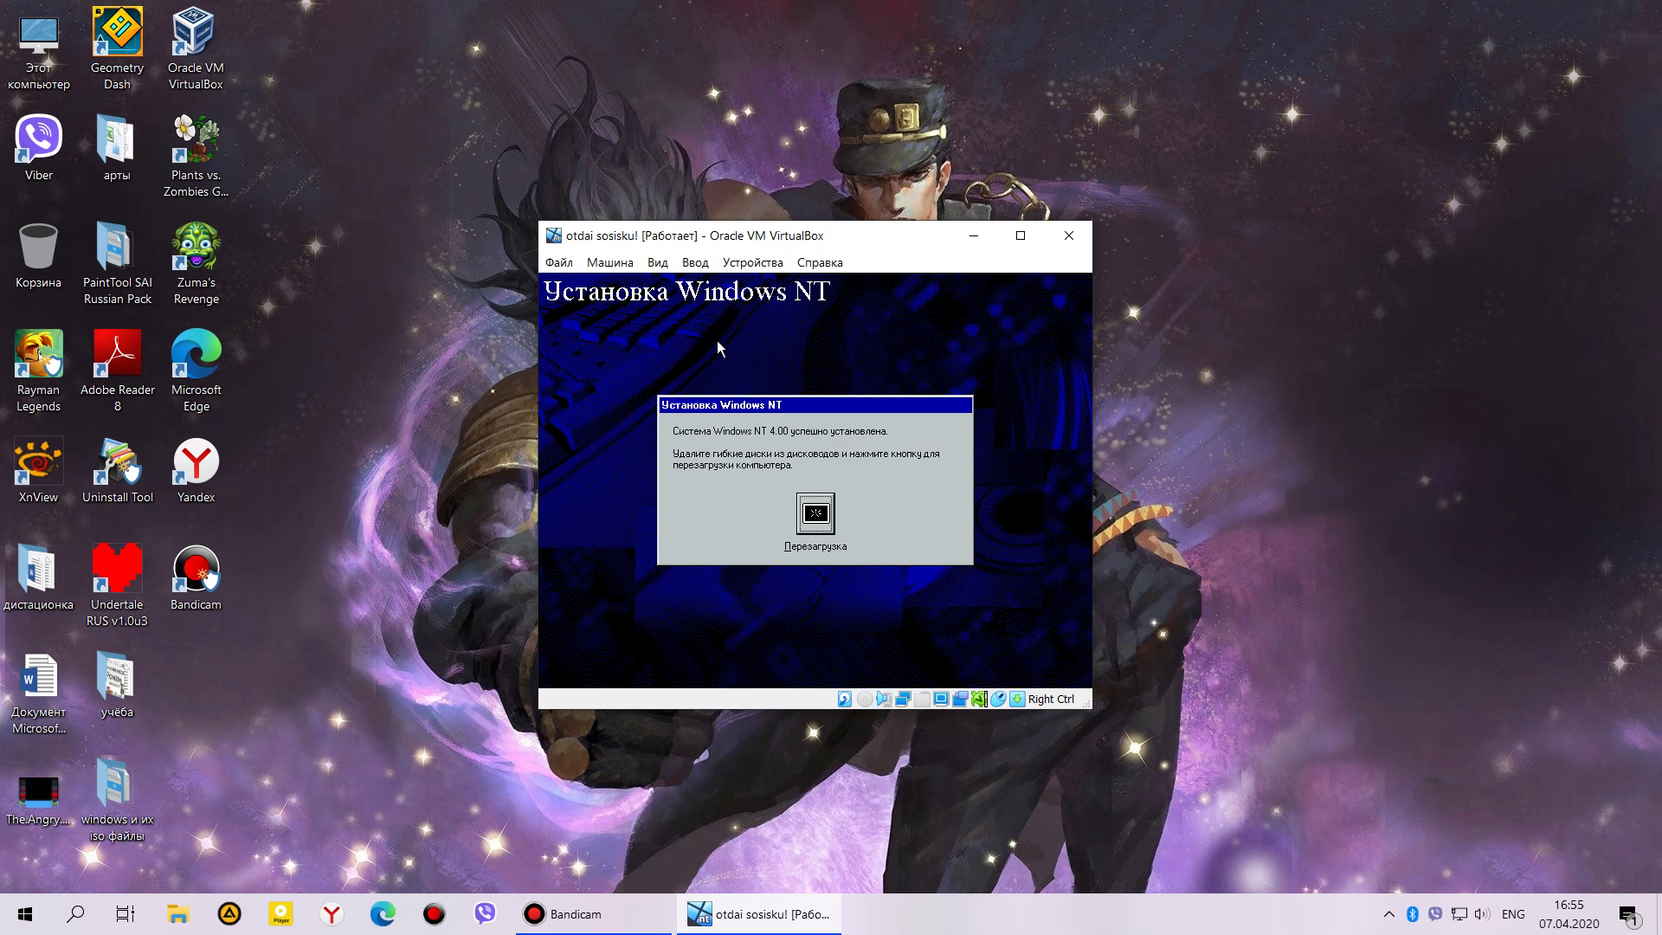
click(801, 528)
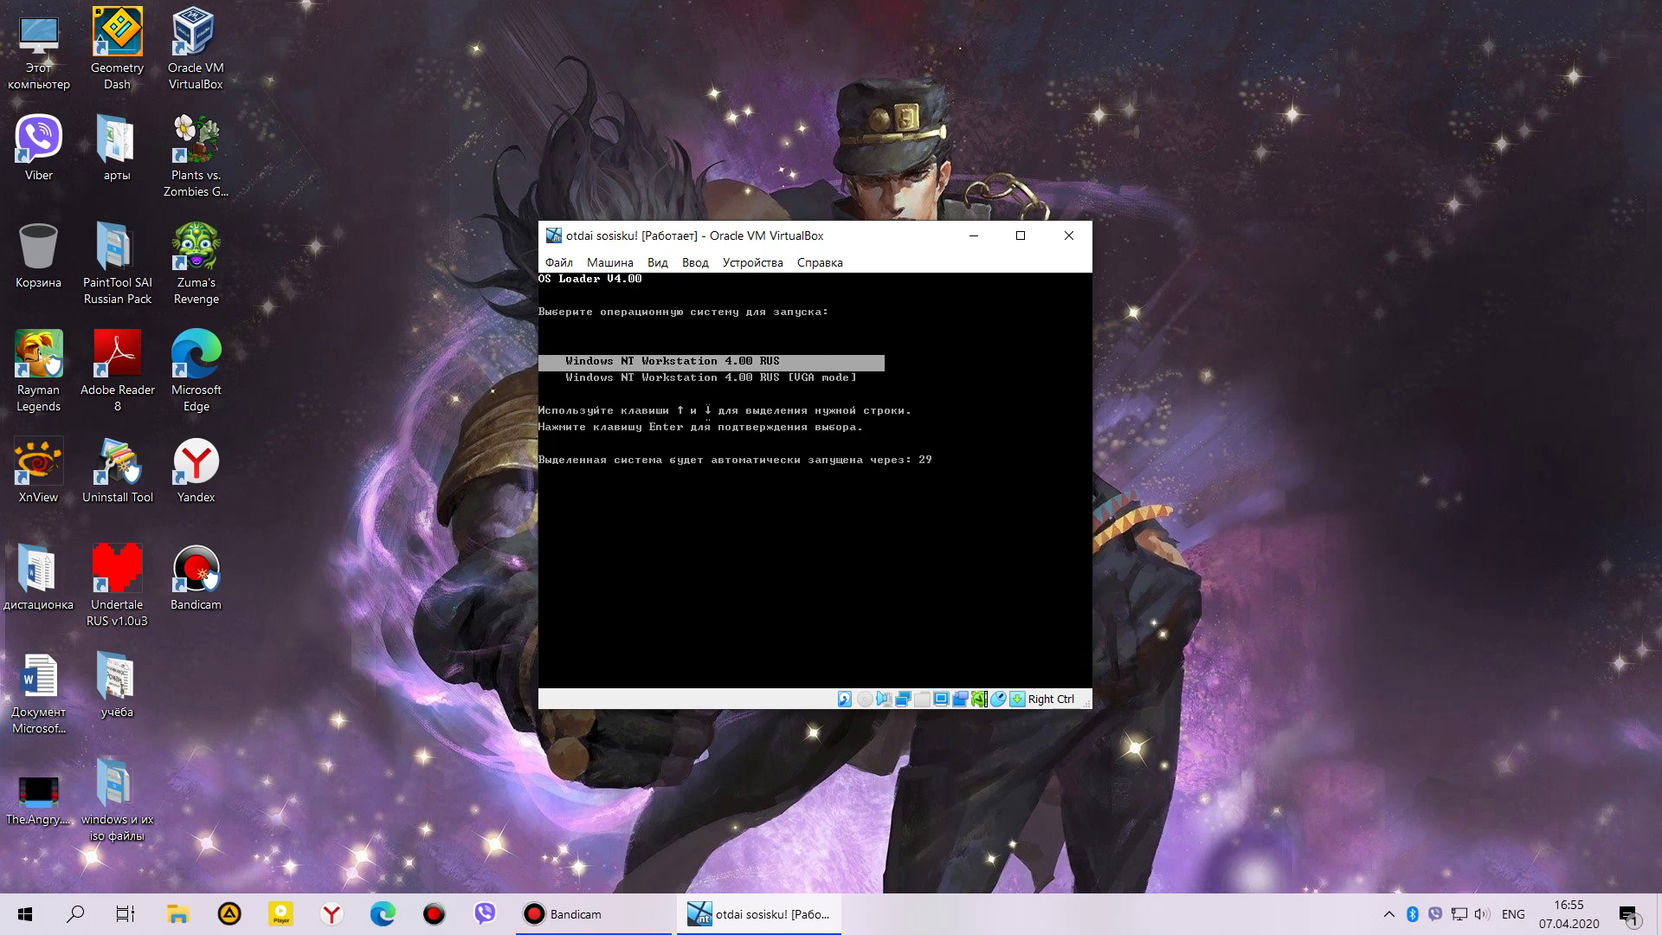
key(Return)
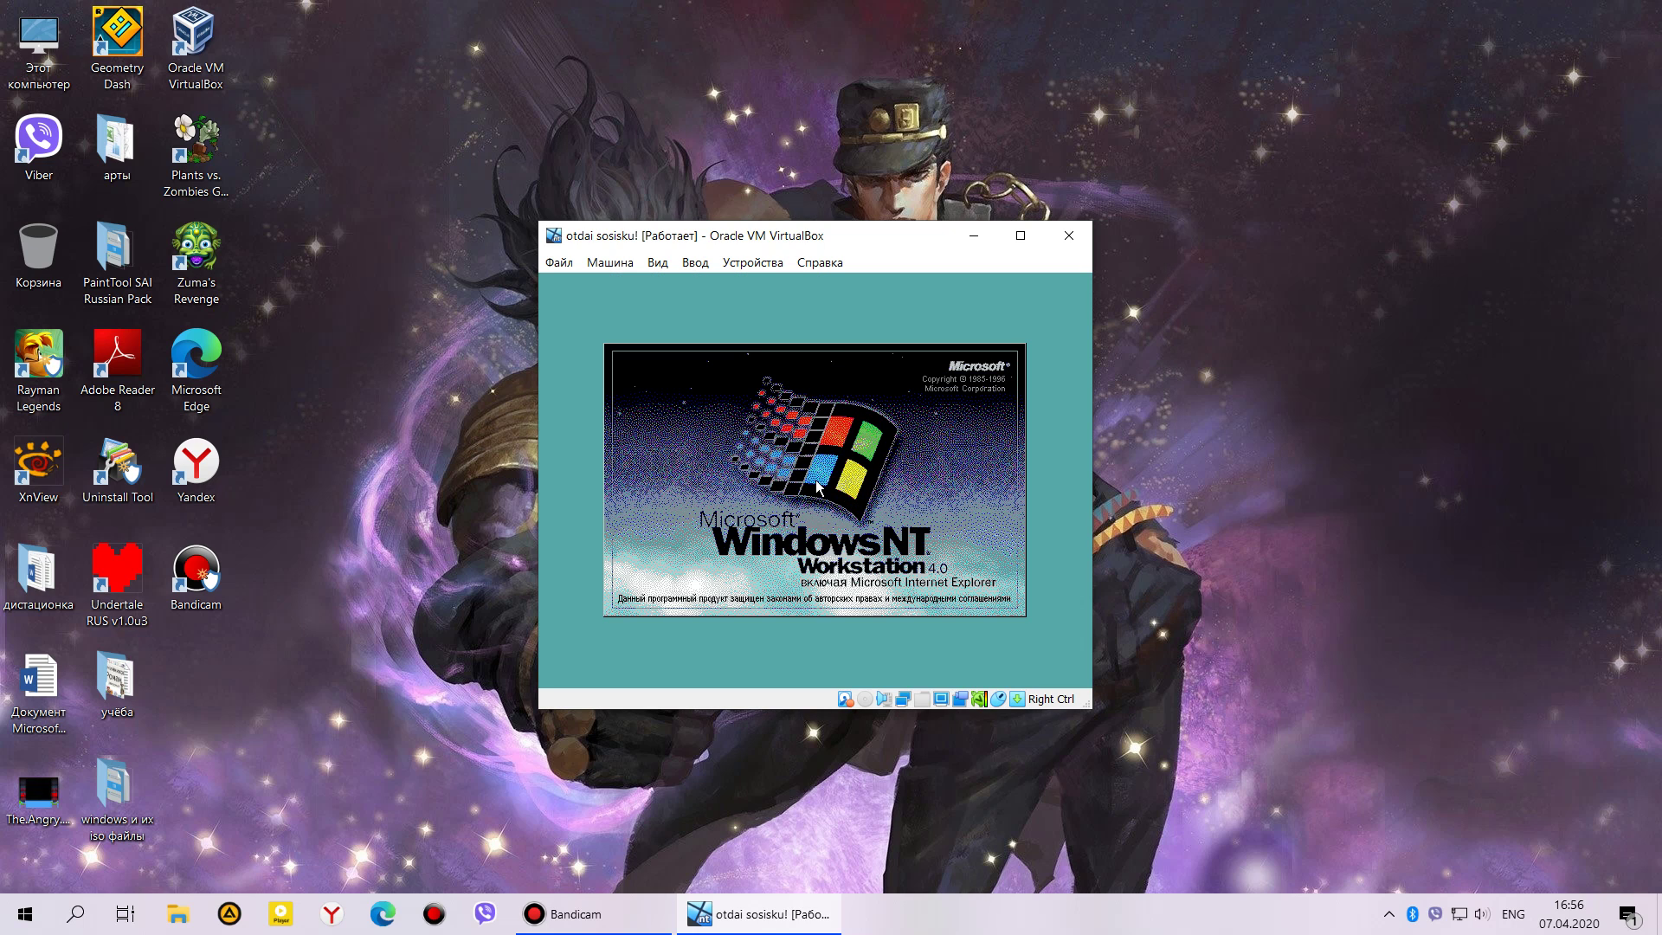
- Bring up the guest's login prompt, log in as Администратор with an empty password, and close the welcome window
key(Control_R)
click(695, 262)
mouse_move(736, 285)
click(921, 338)
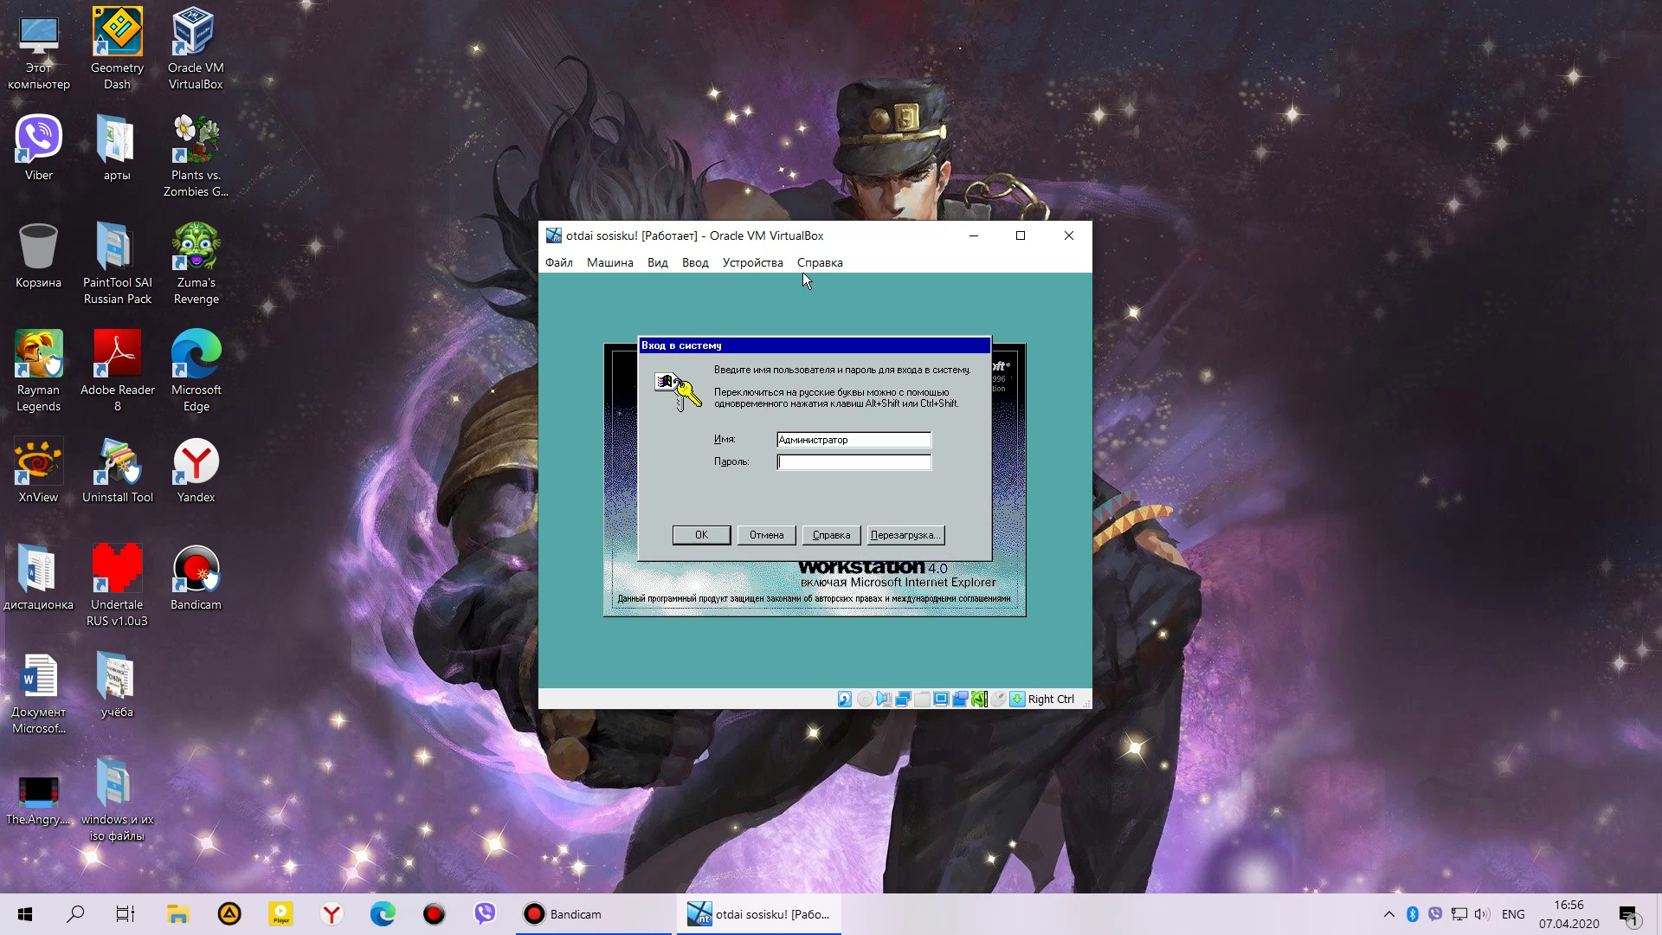
click(688, 538)
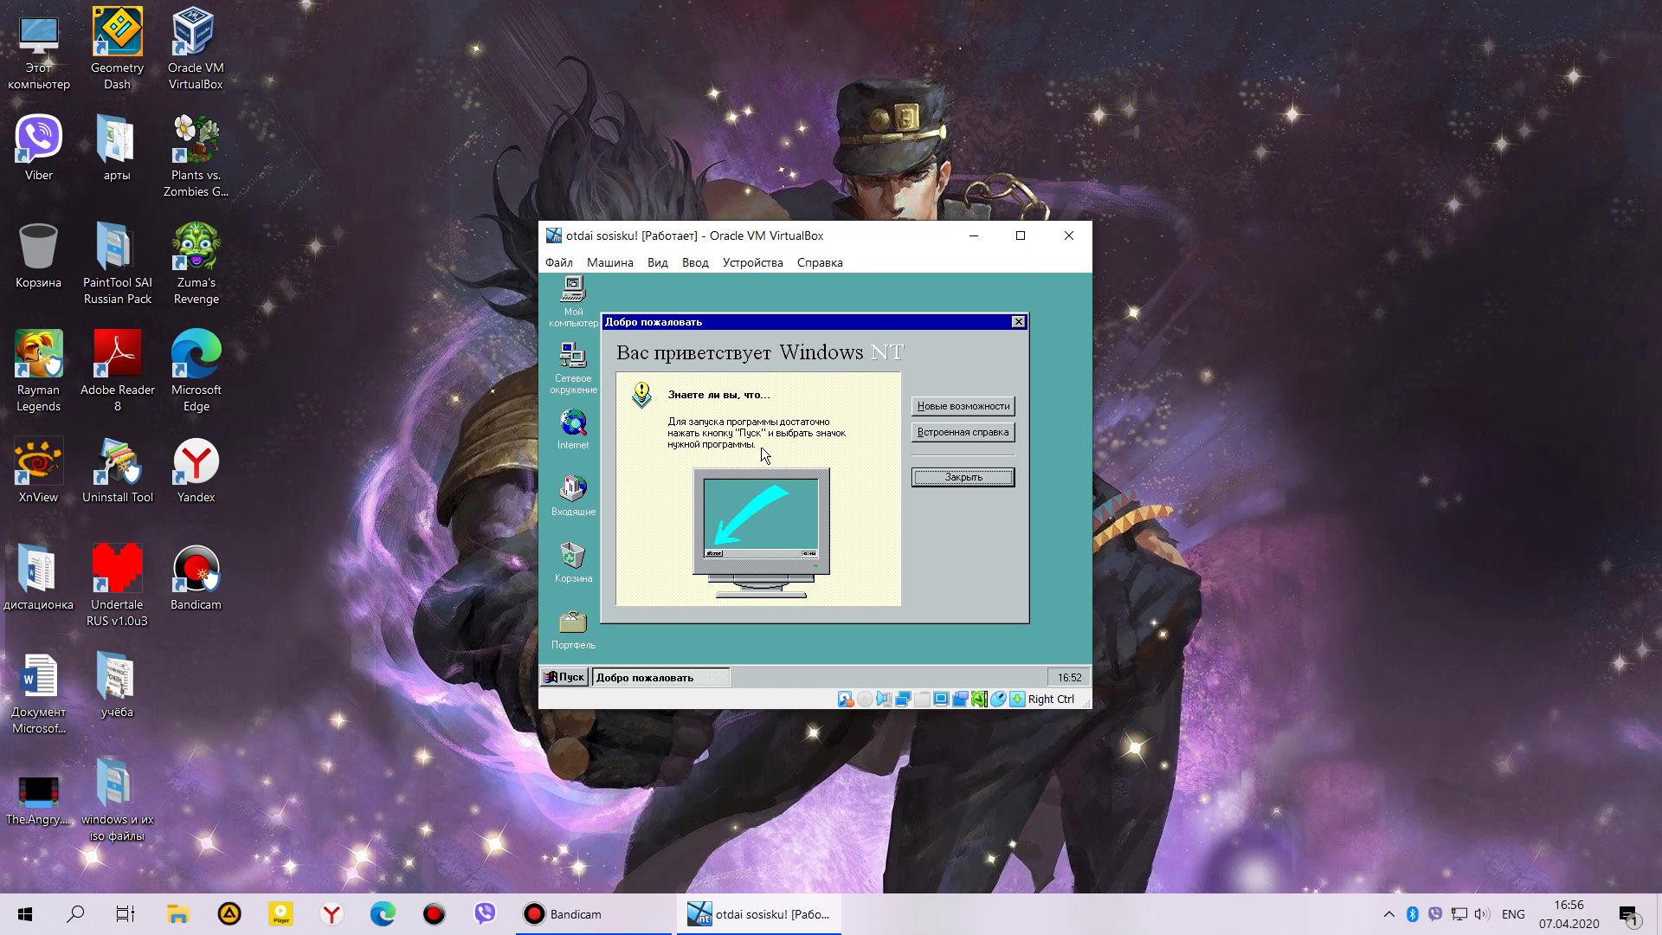
click(1017, 321)
- Insert the Guest Additions disc image into the virtual machine so that its setup starts
key(Menu)
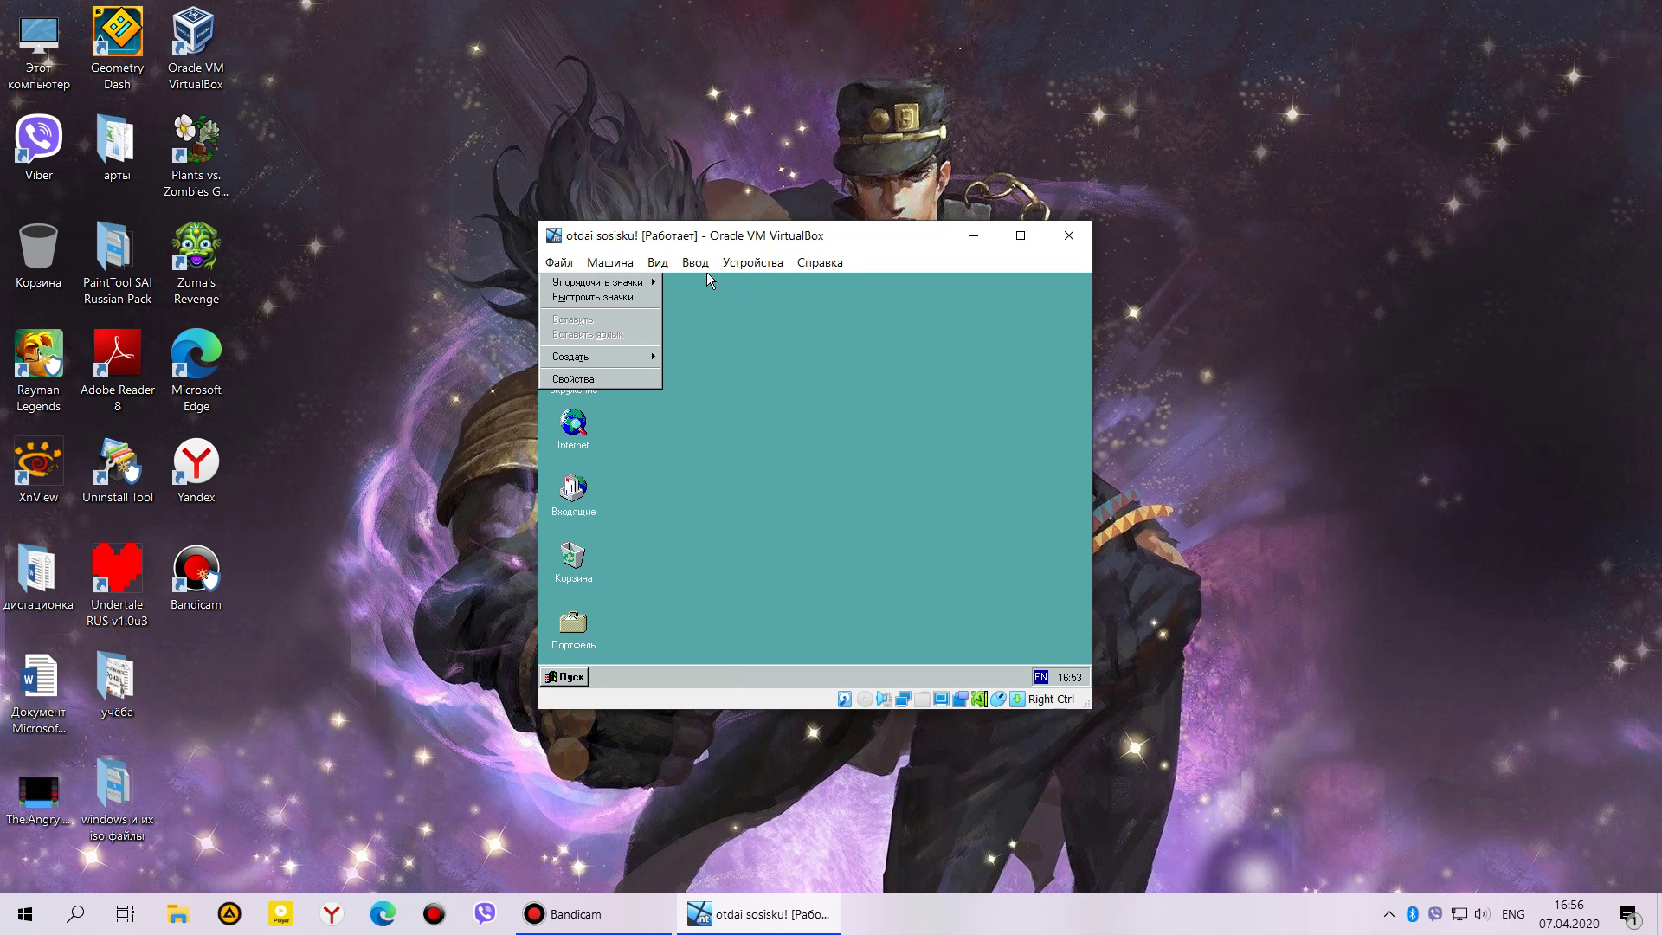
click(749, 263)
key(Return)
click(848, 372)
key(Menu)
click(848, 372)
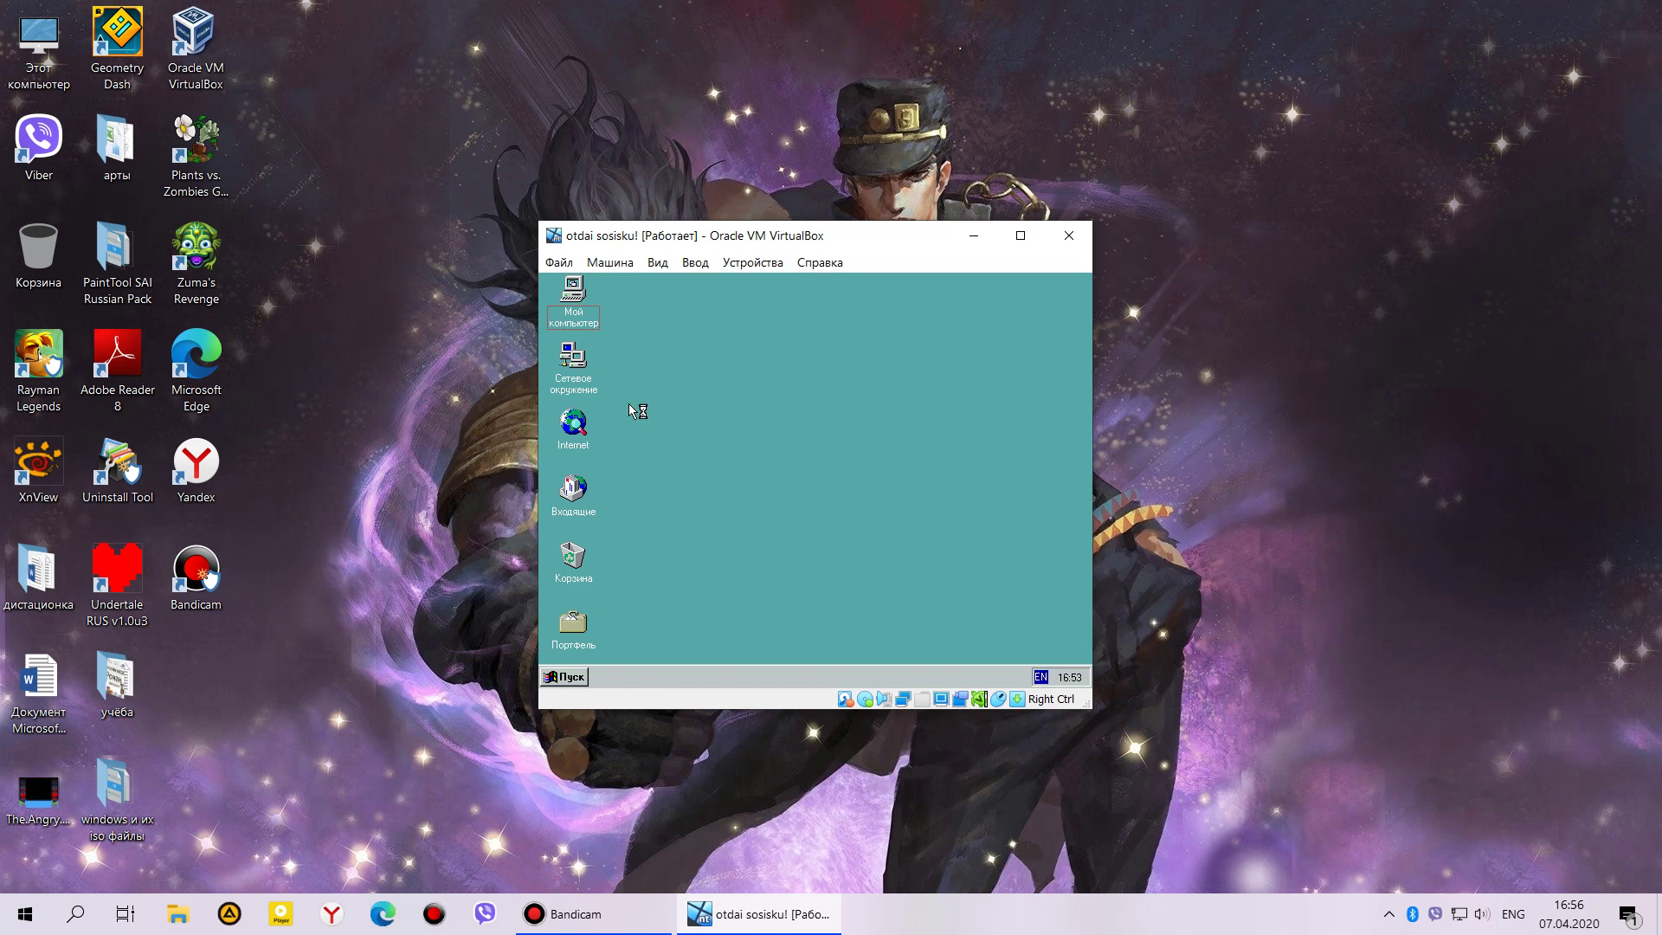
- Install VirtualBox Guest Additions 6.1.4 with the default options, continuing without Service Pack 6
click(914, 613)
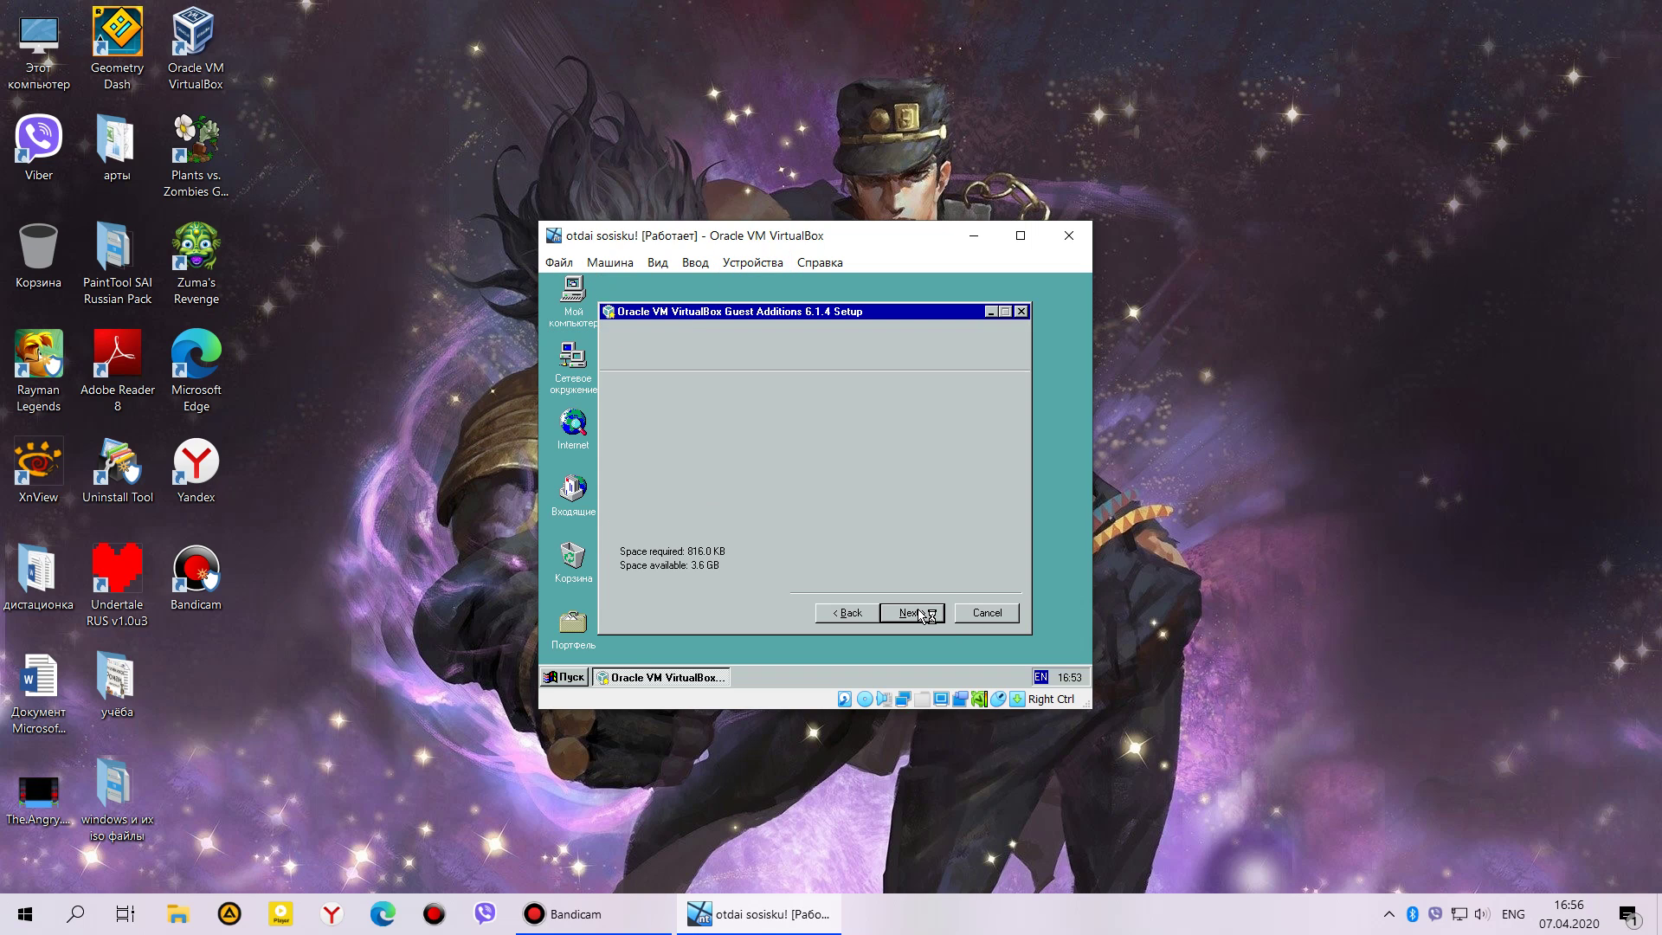
click(918, 610)
click(919, 613)
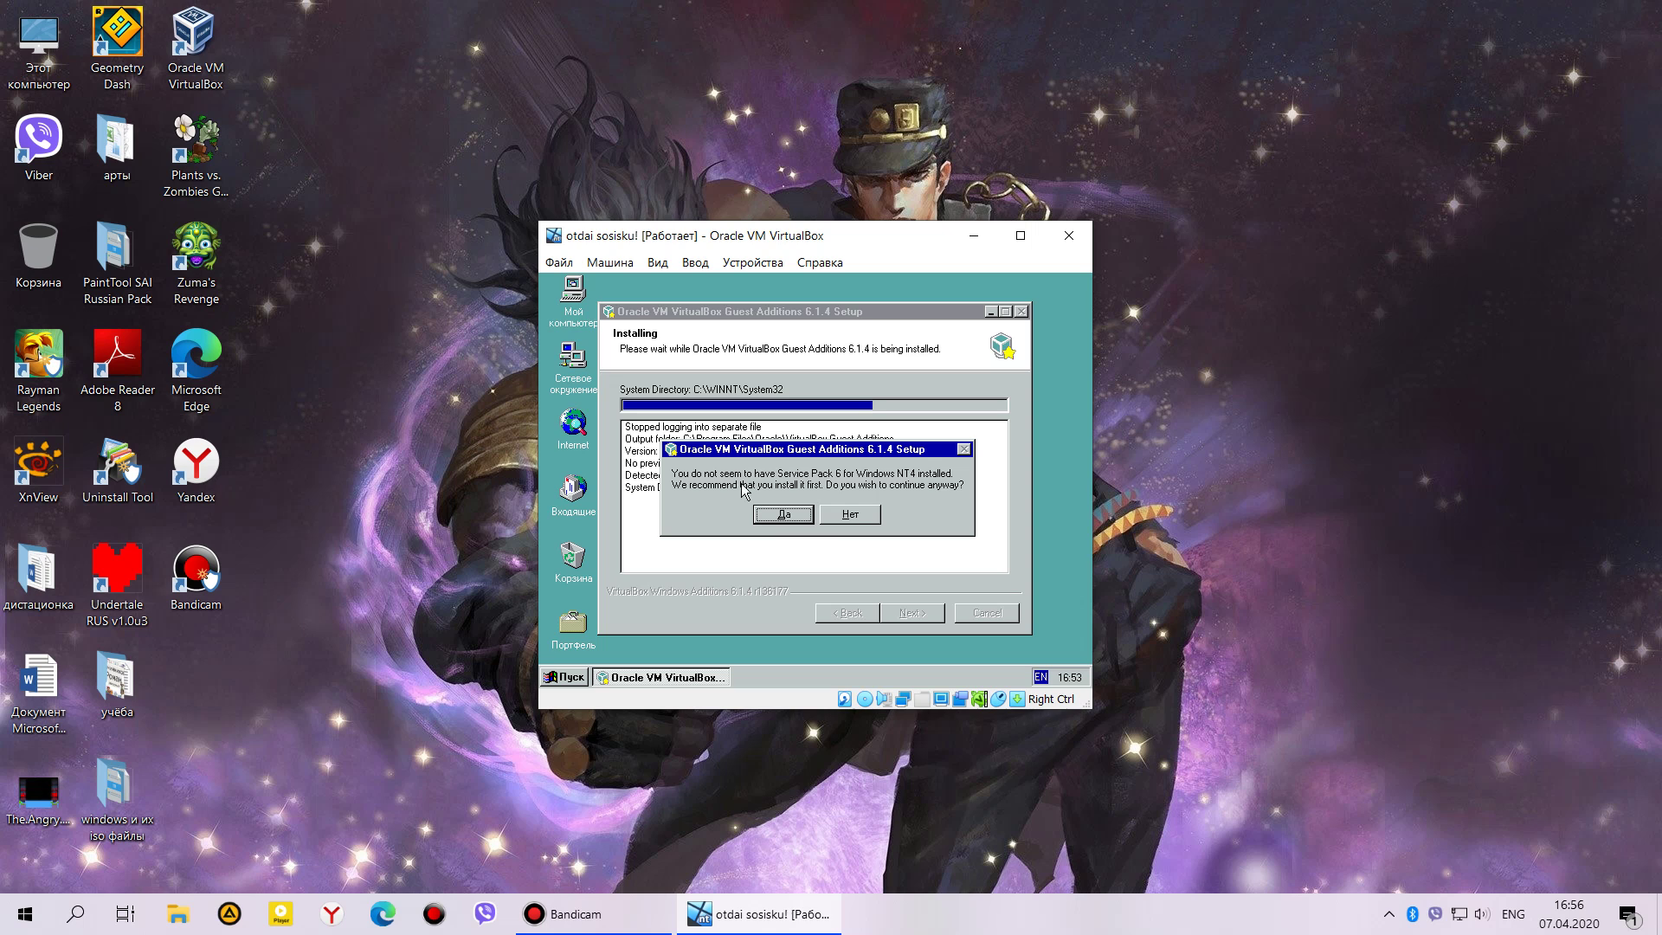
click(772, 516)
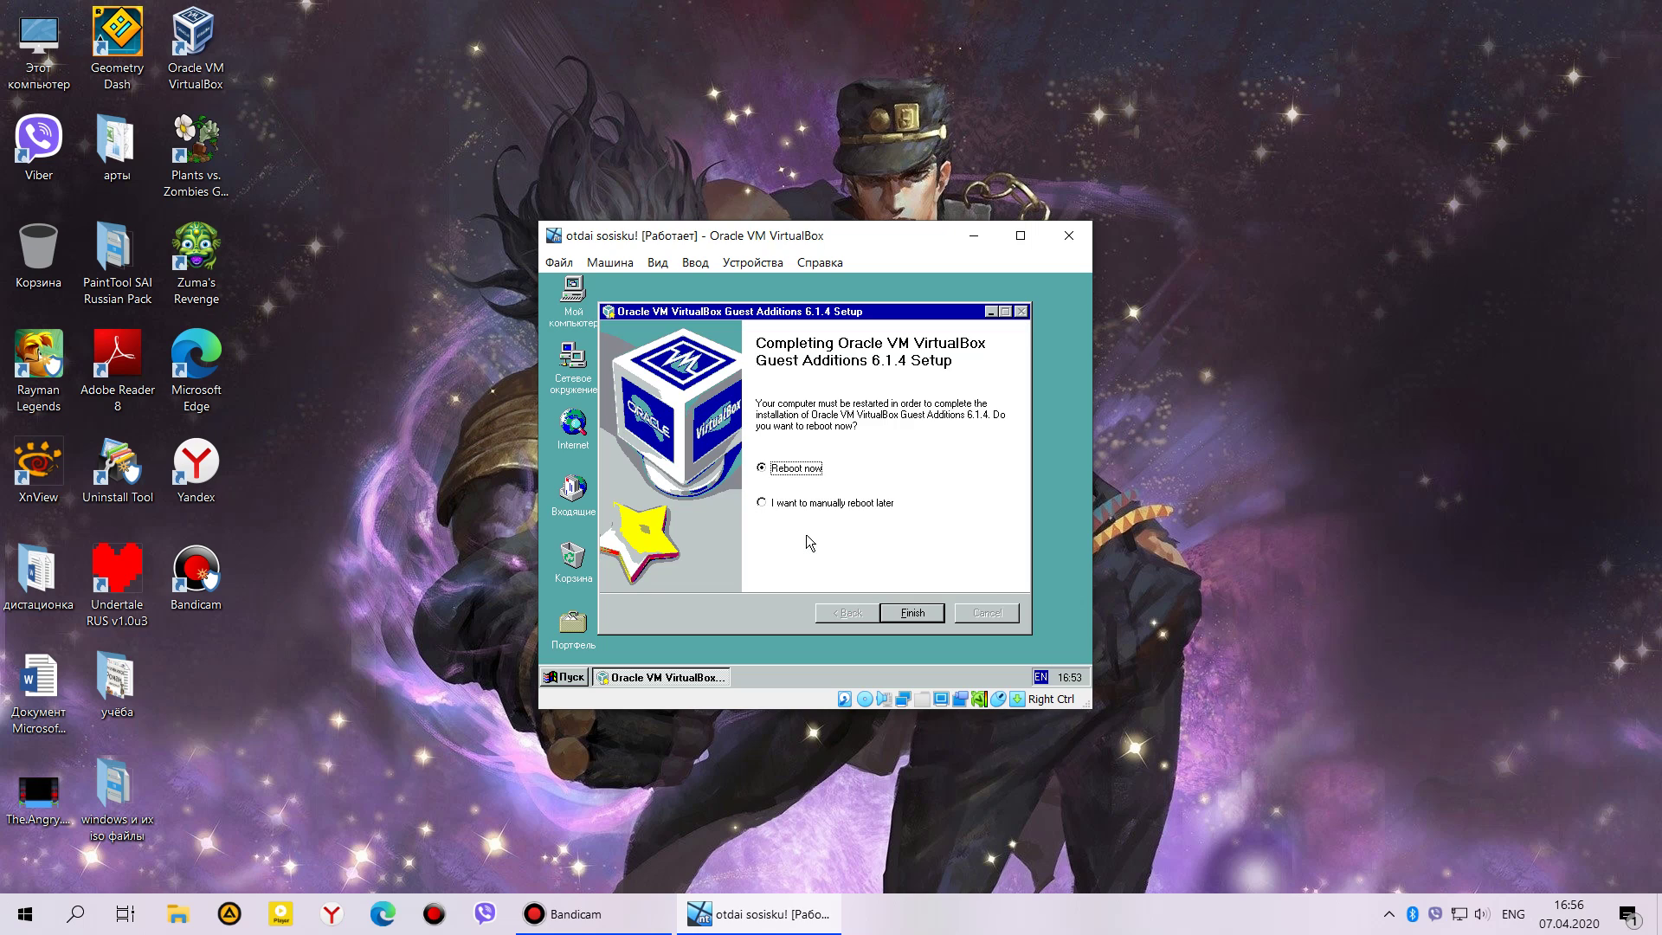
- Reboot the guest into Windows NT Workstation 4.00 RUS and switch the virtual machine to full-screen mode
click(914, 611)
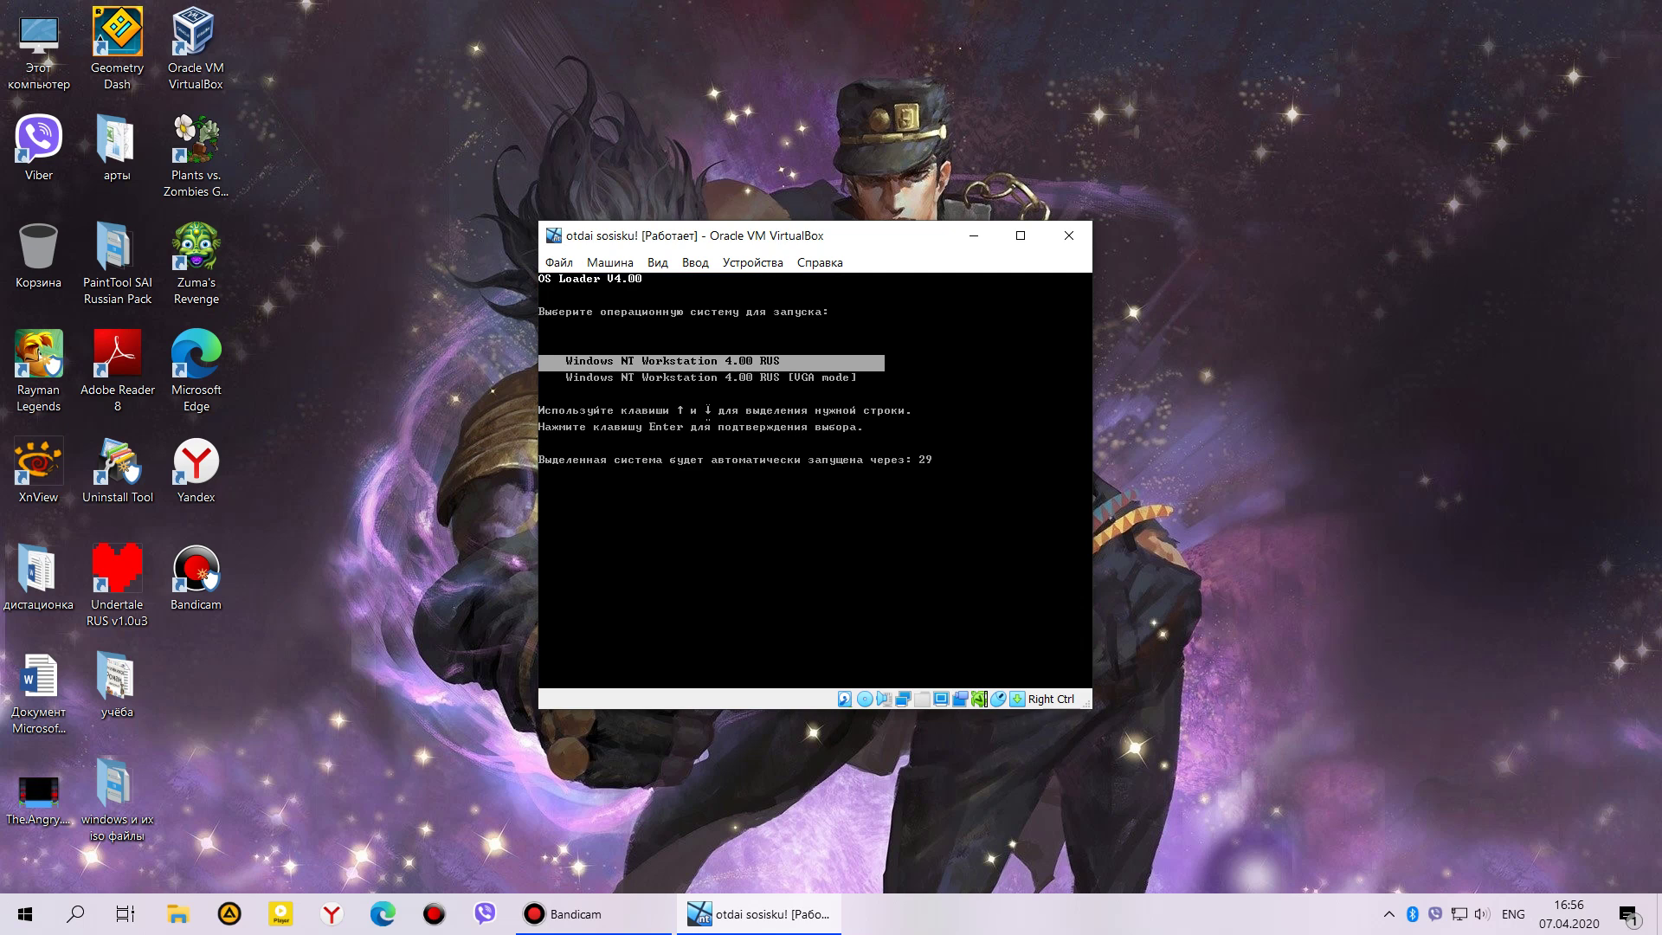
key(Return)
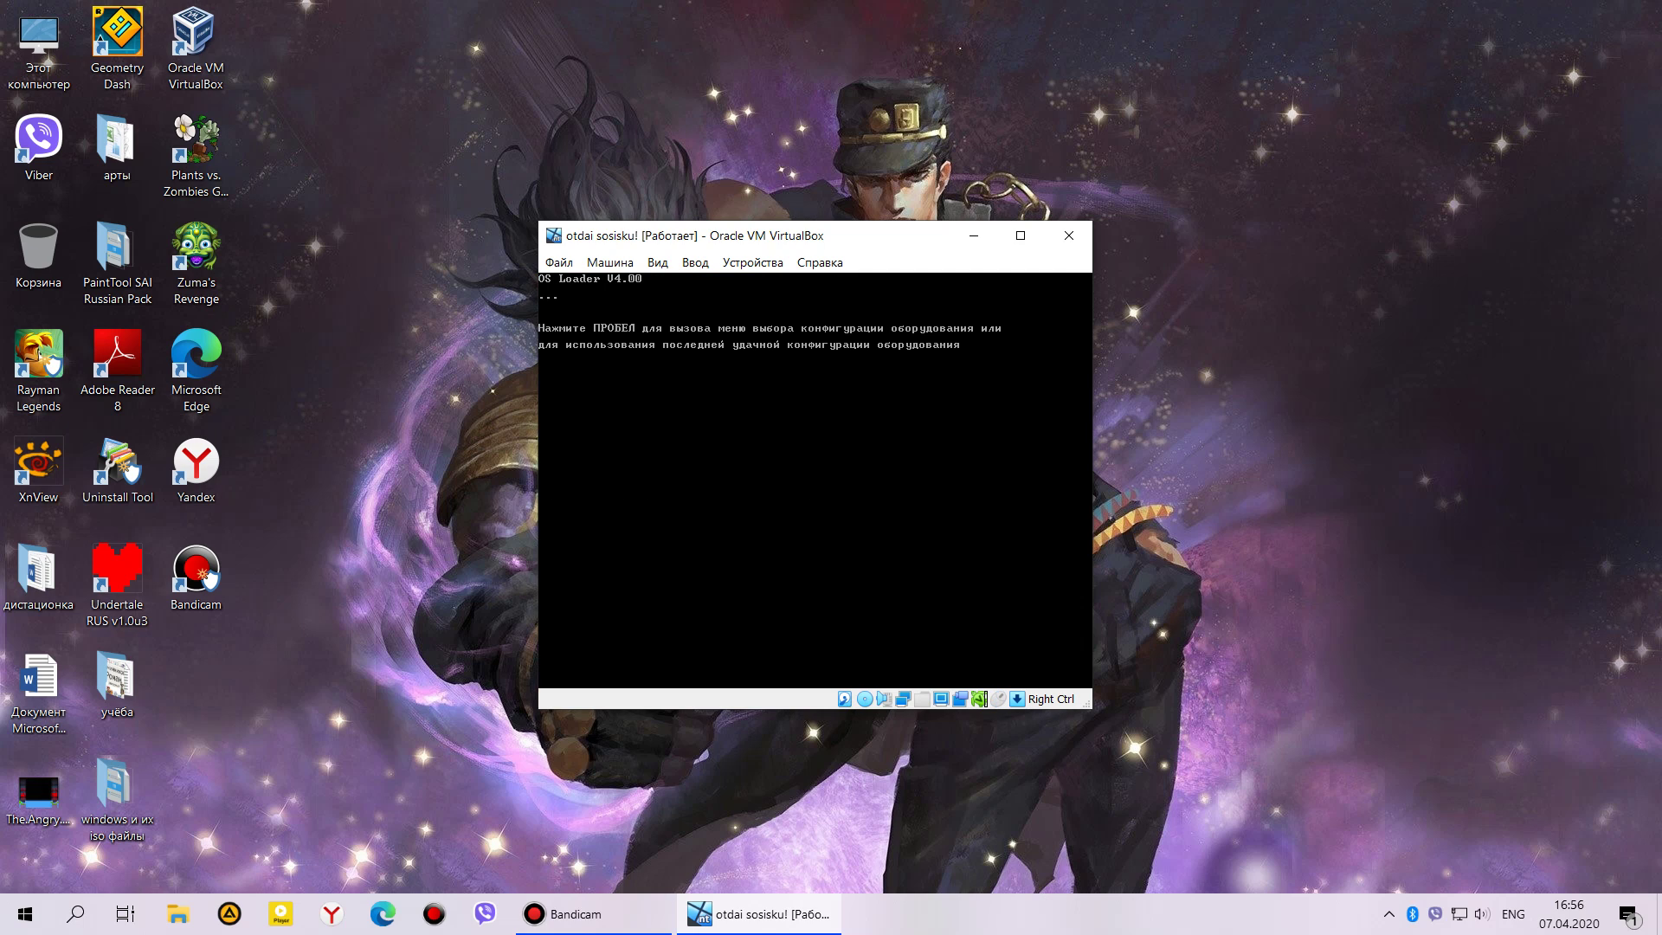
click(657, 262)
click(693, 286)
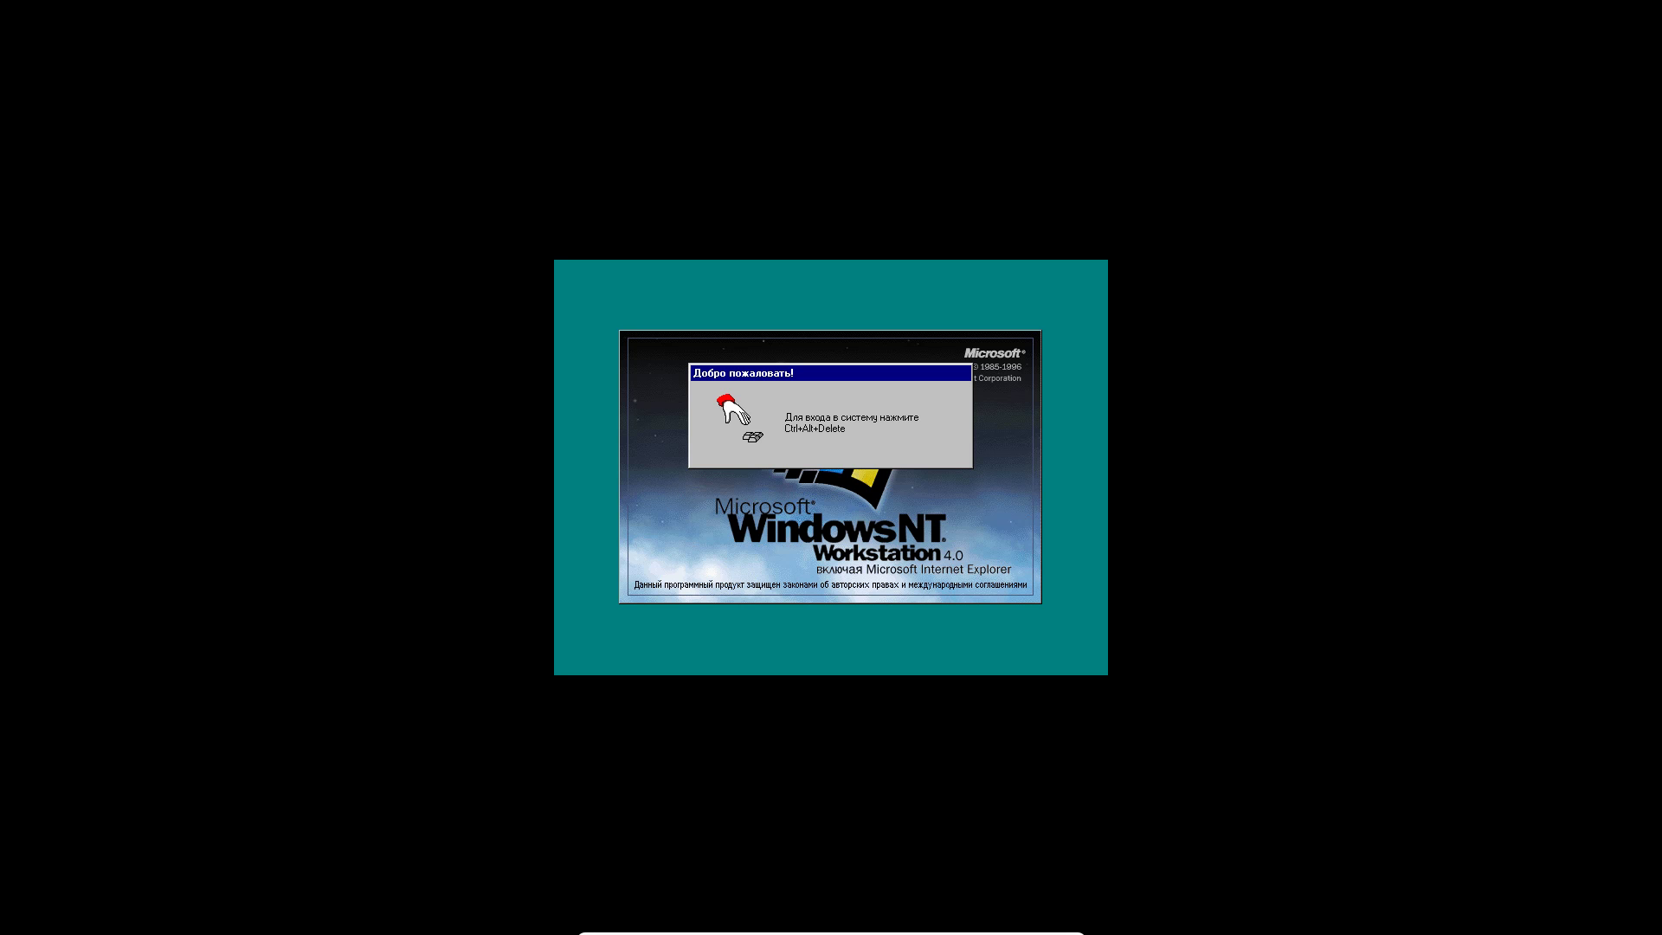
- Call up the login prompt in the full-screen guest and log in as Администратор with an empty password
mouse_move(890, 933)
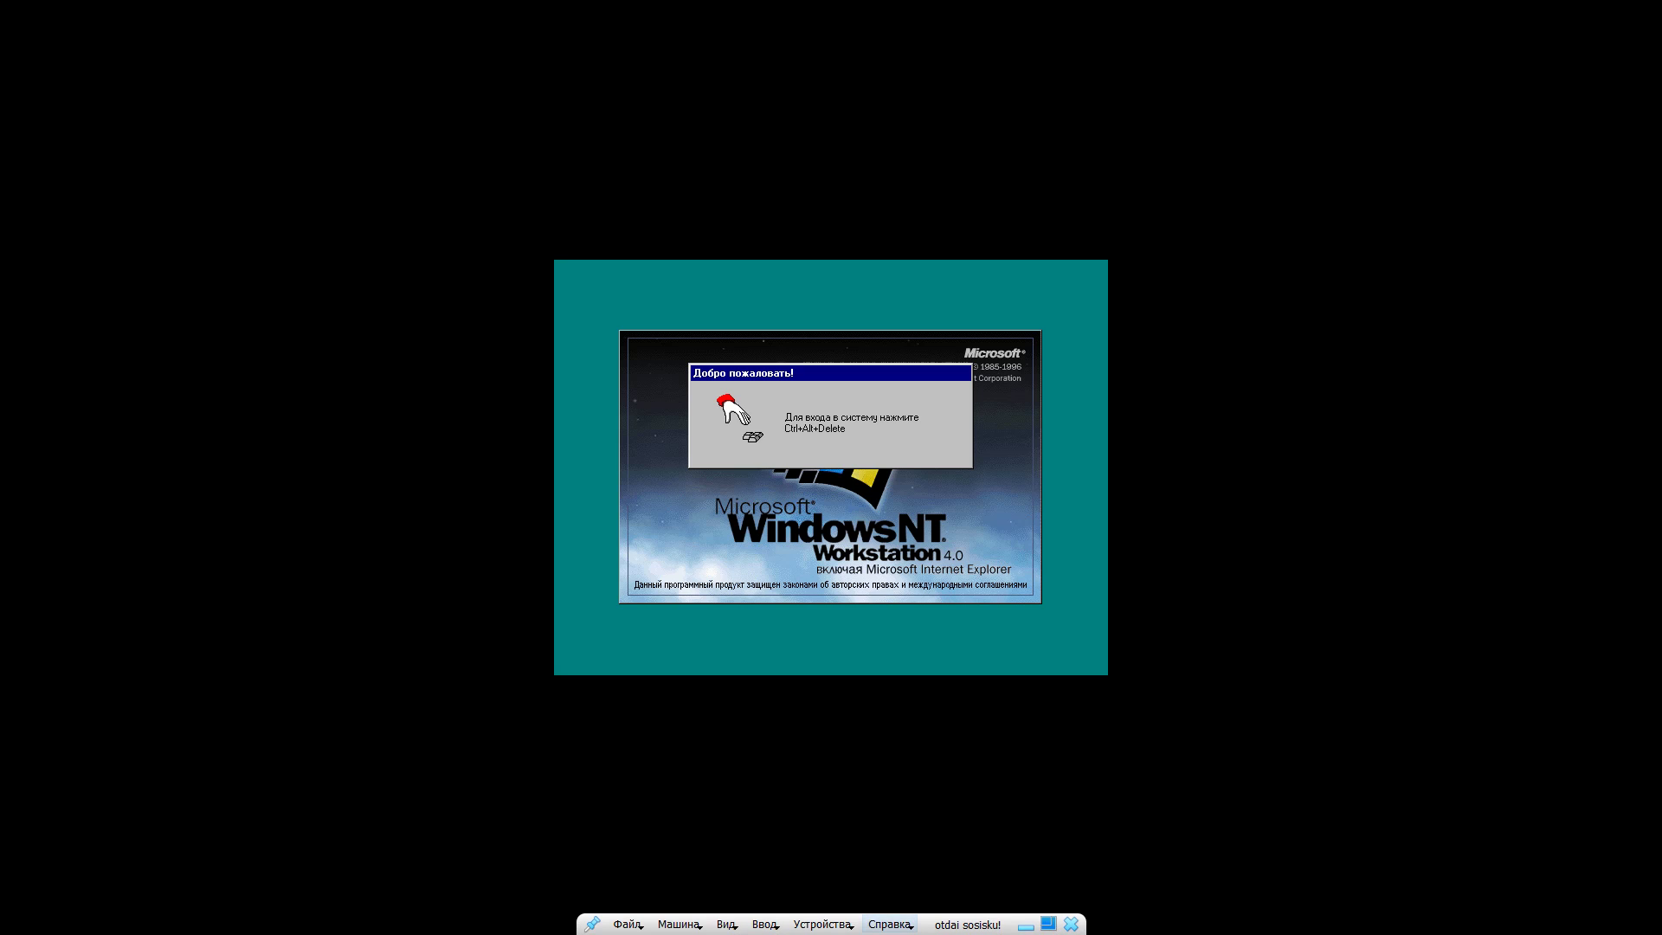
click(821, 923)
click(679, 925)
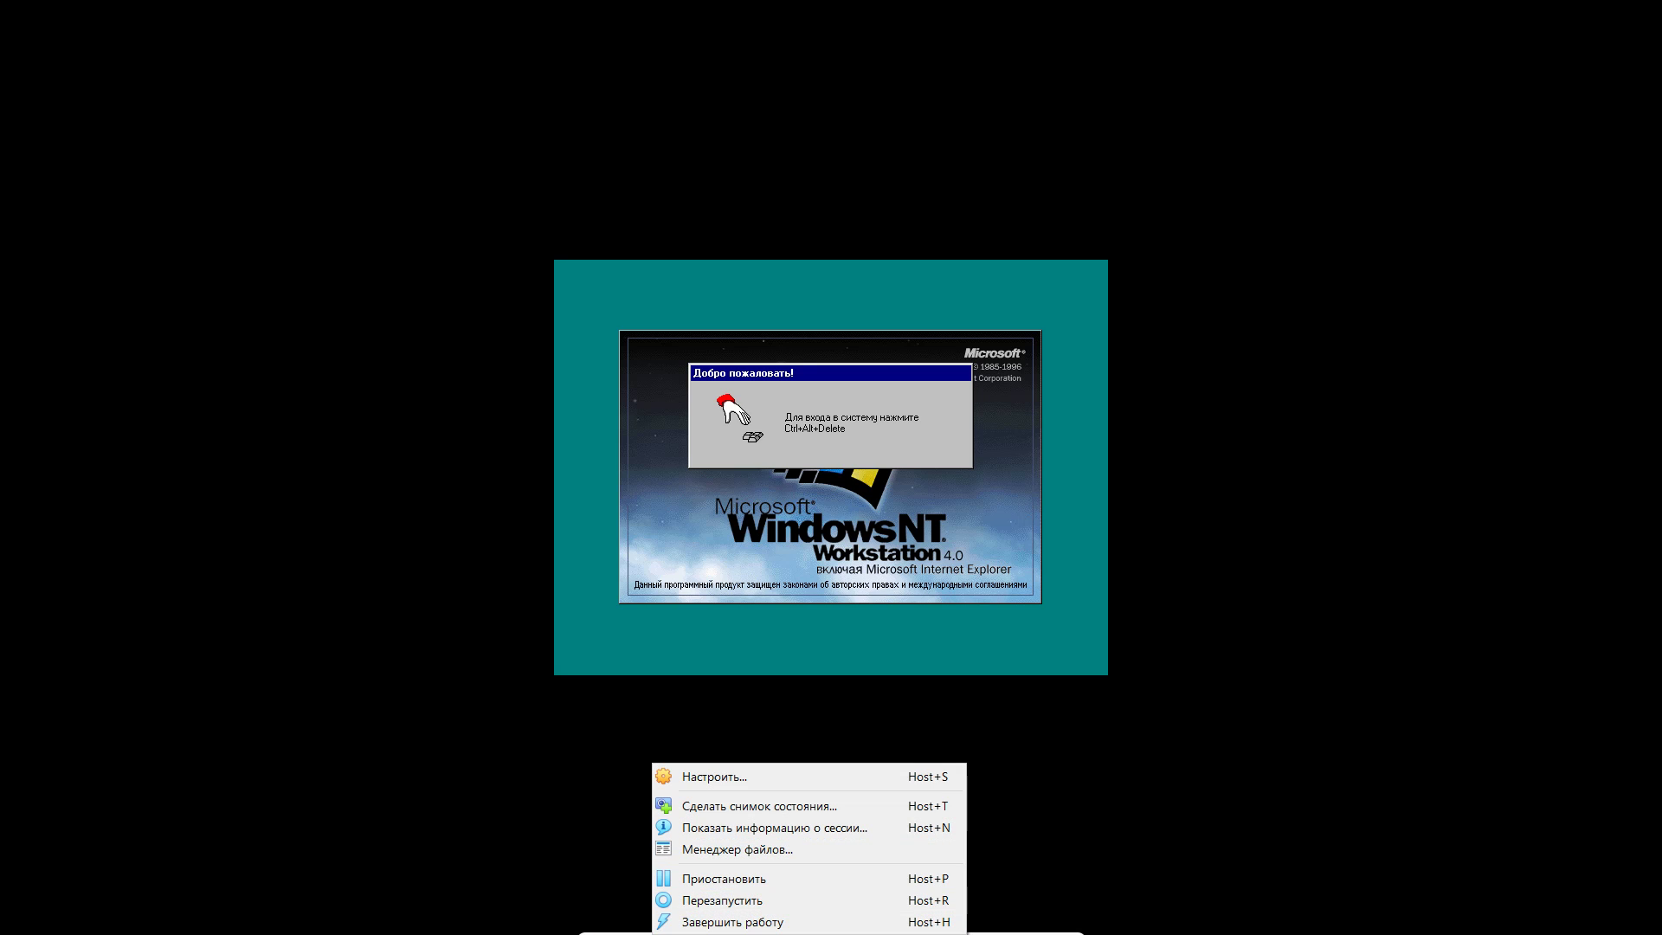
key(Escape)
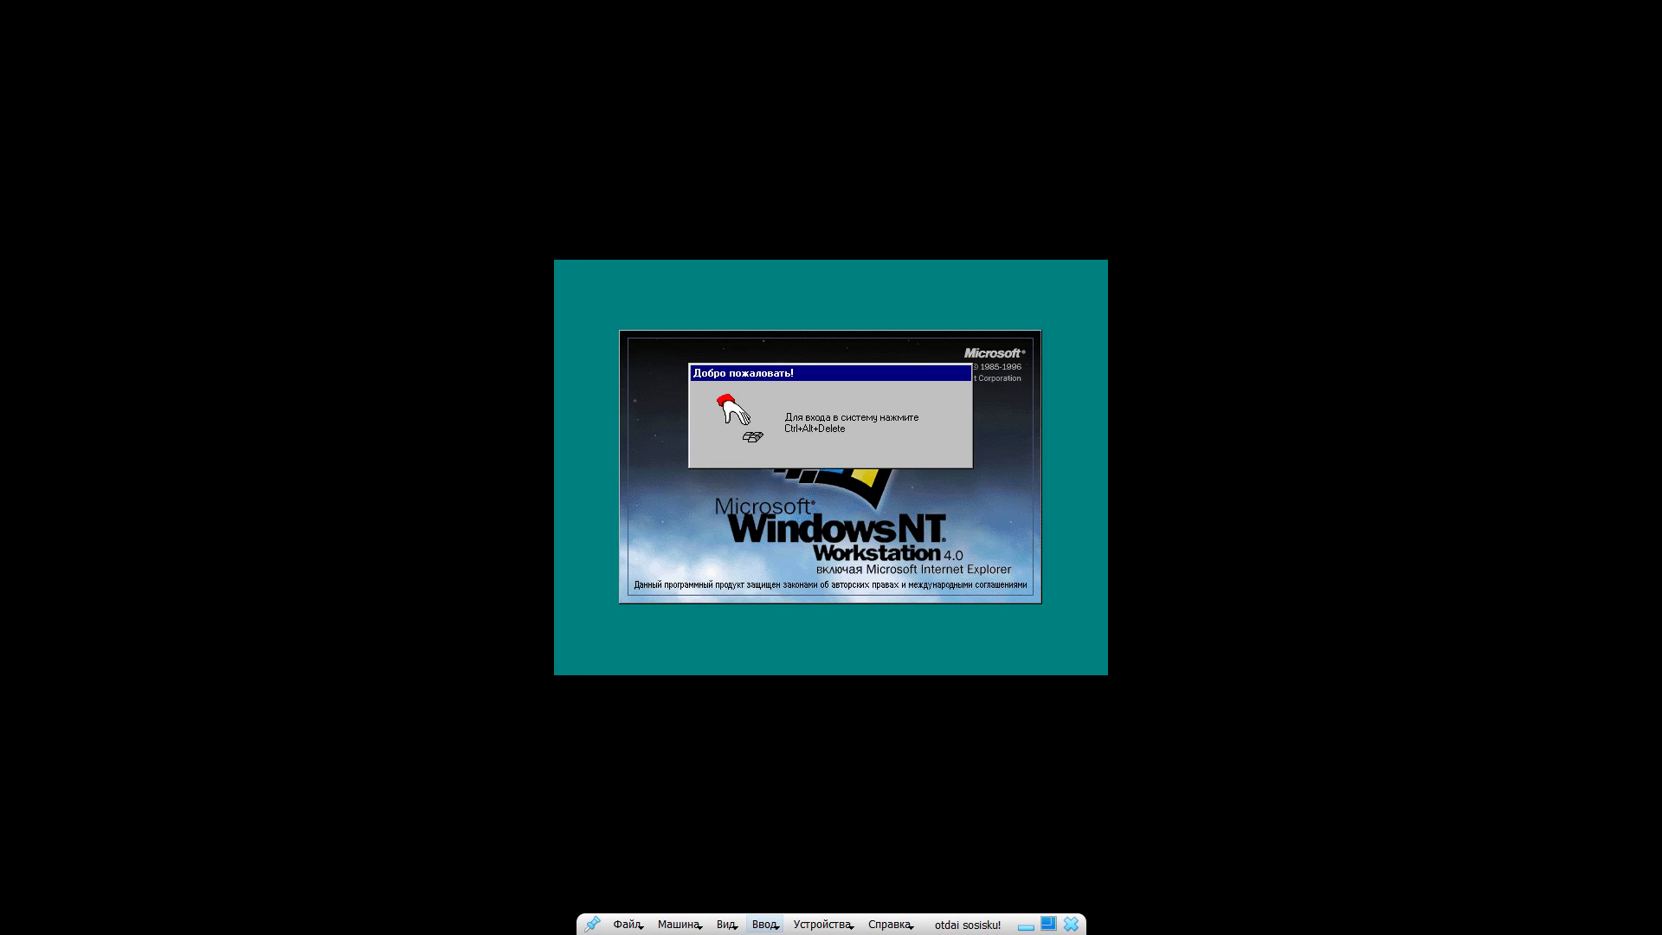
click(765, 924)
mouse_move(805, 892)
click(969, 823)
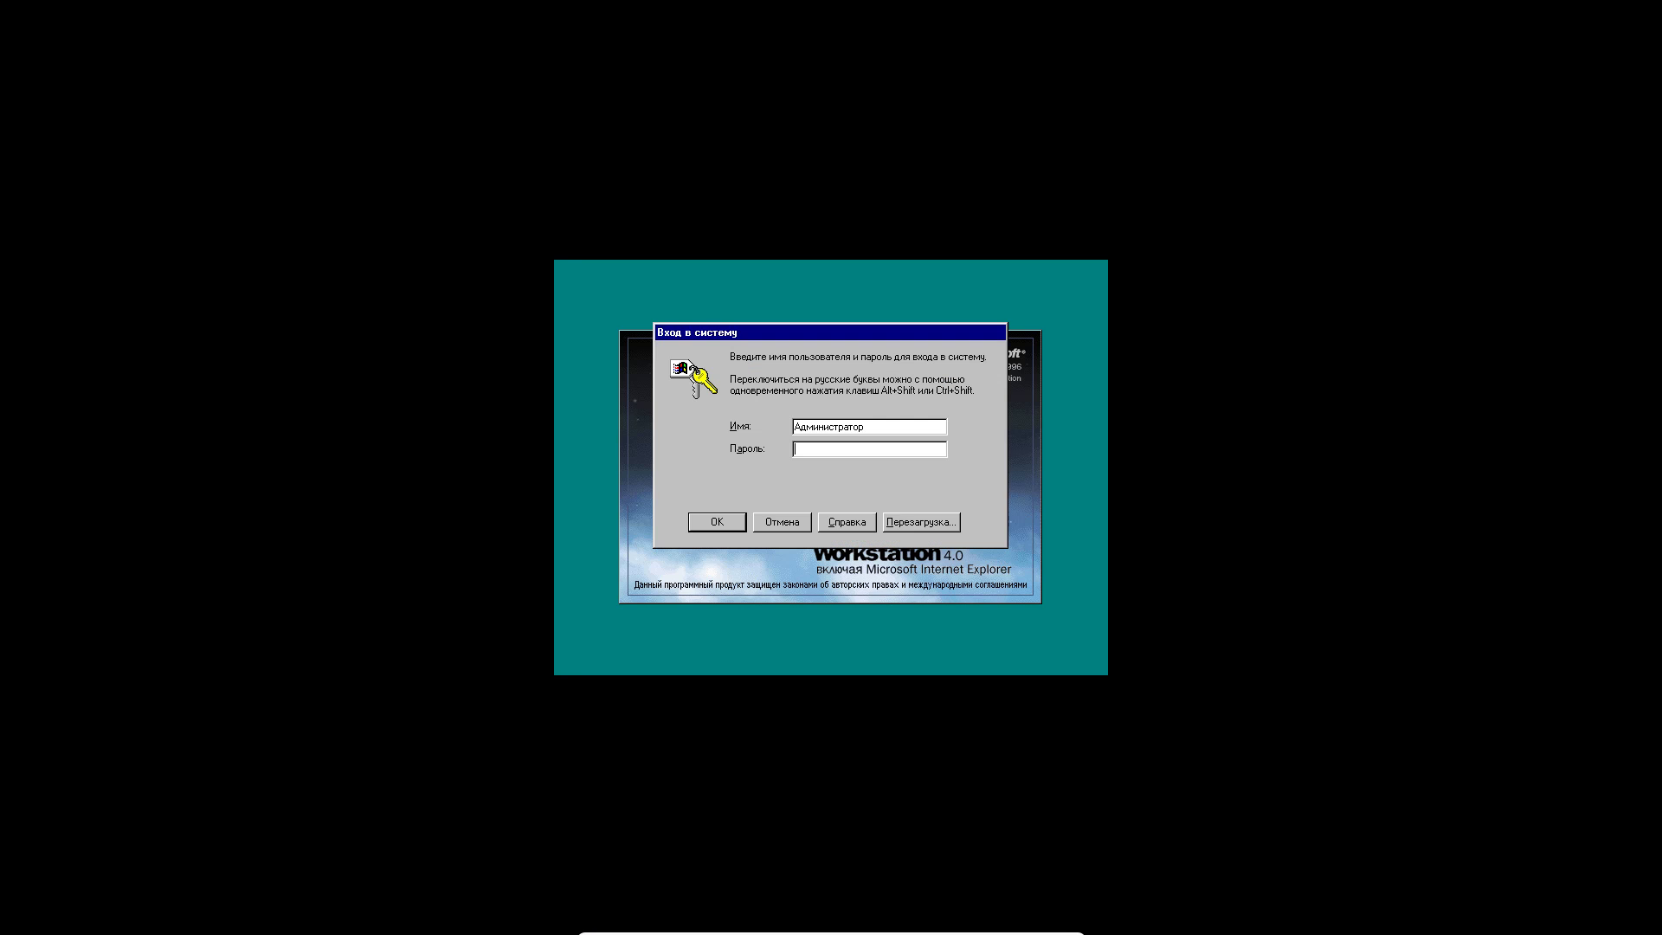
key(Return)
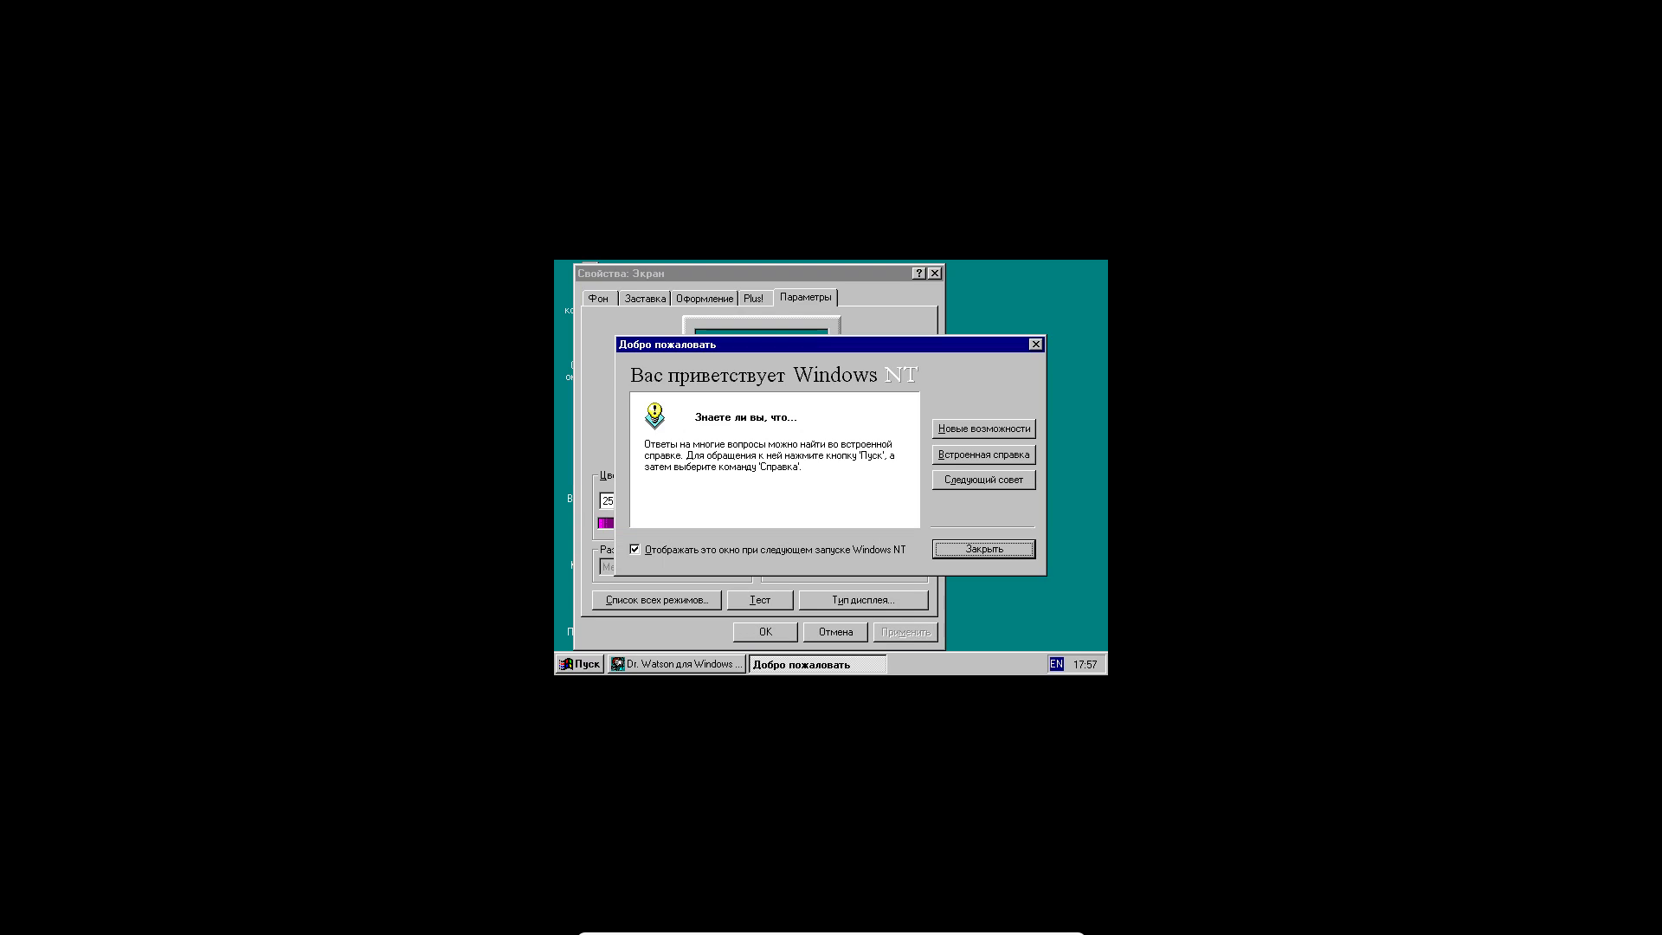
- Close the welcome window and dismiss the VBoxService.exe application error
key(Return)
drag(762, 273, 706, 411)
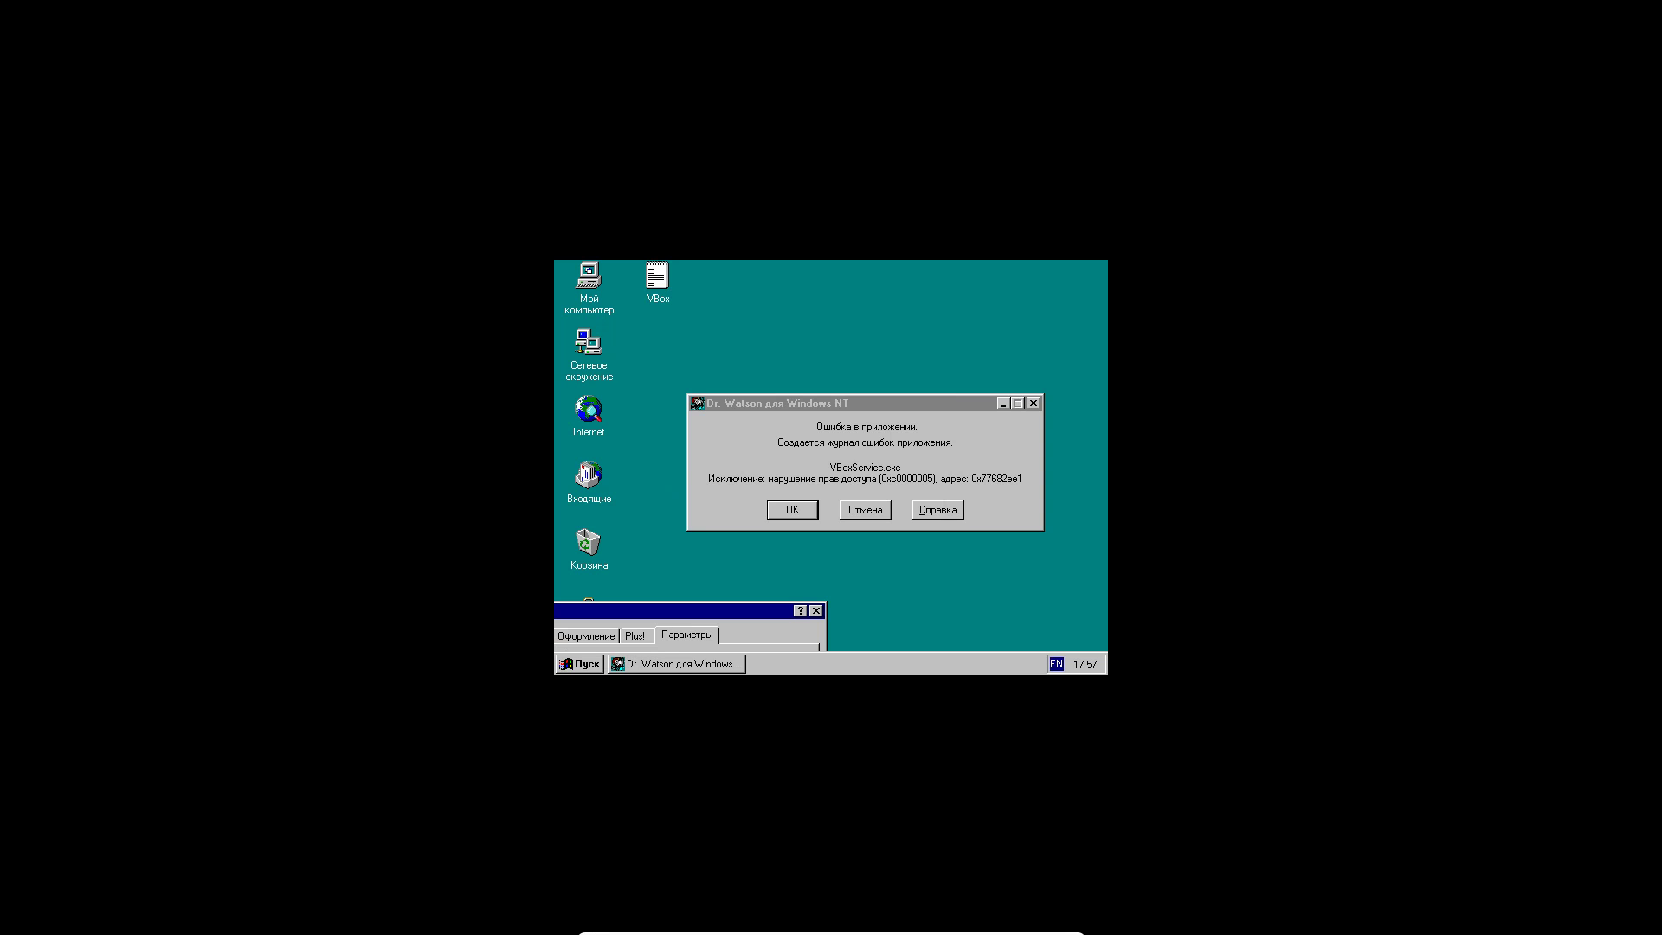
key(Return)
- Set the desktop size to 1400 by 1050 pixels in the display properties and apply it
drag(684, 611, 850, 288)
drag(825, 525, 956, 524)
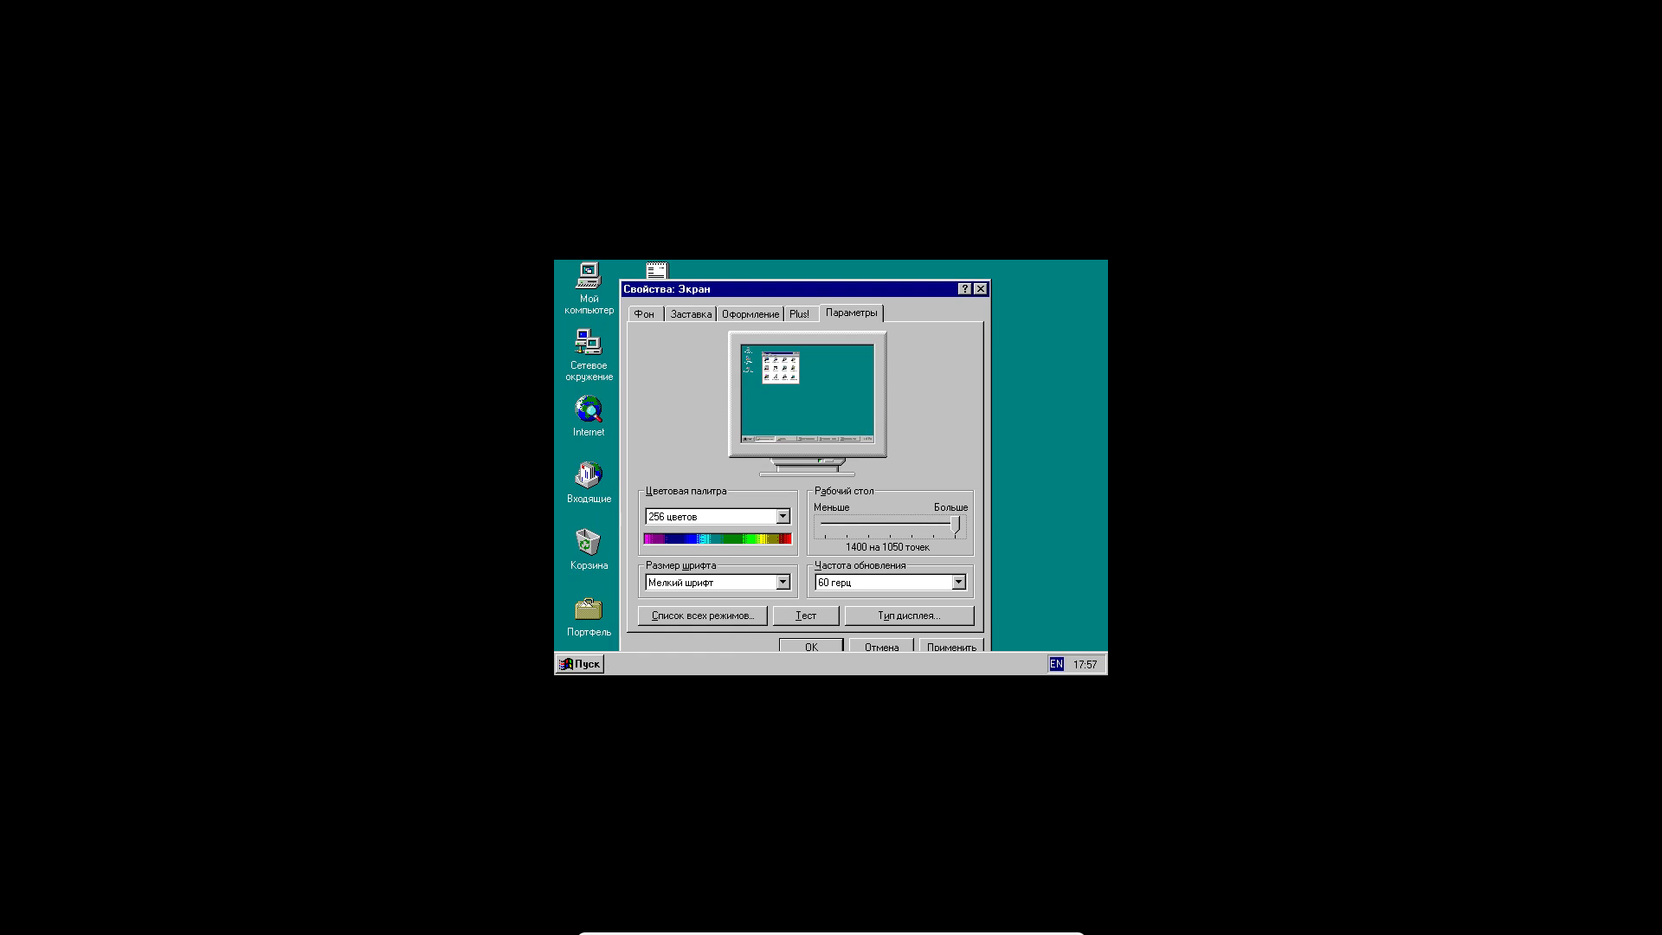
click(952, 655)
click(952, 647)
key(Tab)
key(Return)
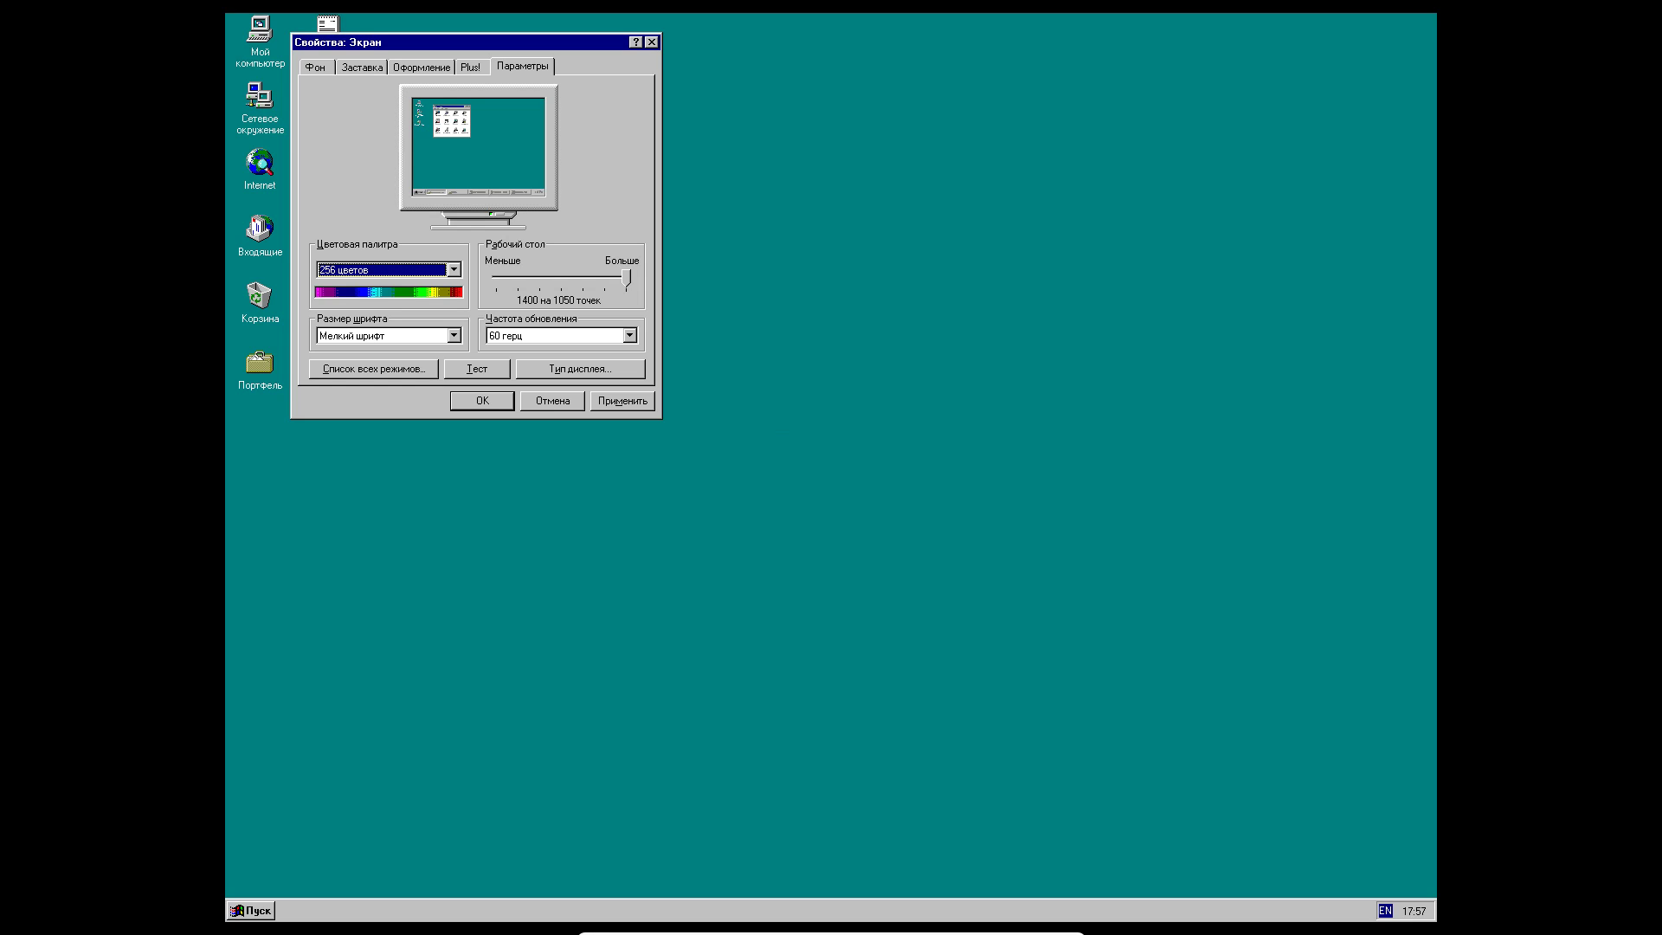
- Set the colour palette to 16777216 цветов and accept the display properties
key(alt+Down)
key(Down)
key(Down)
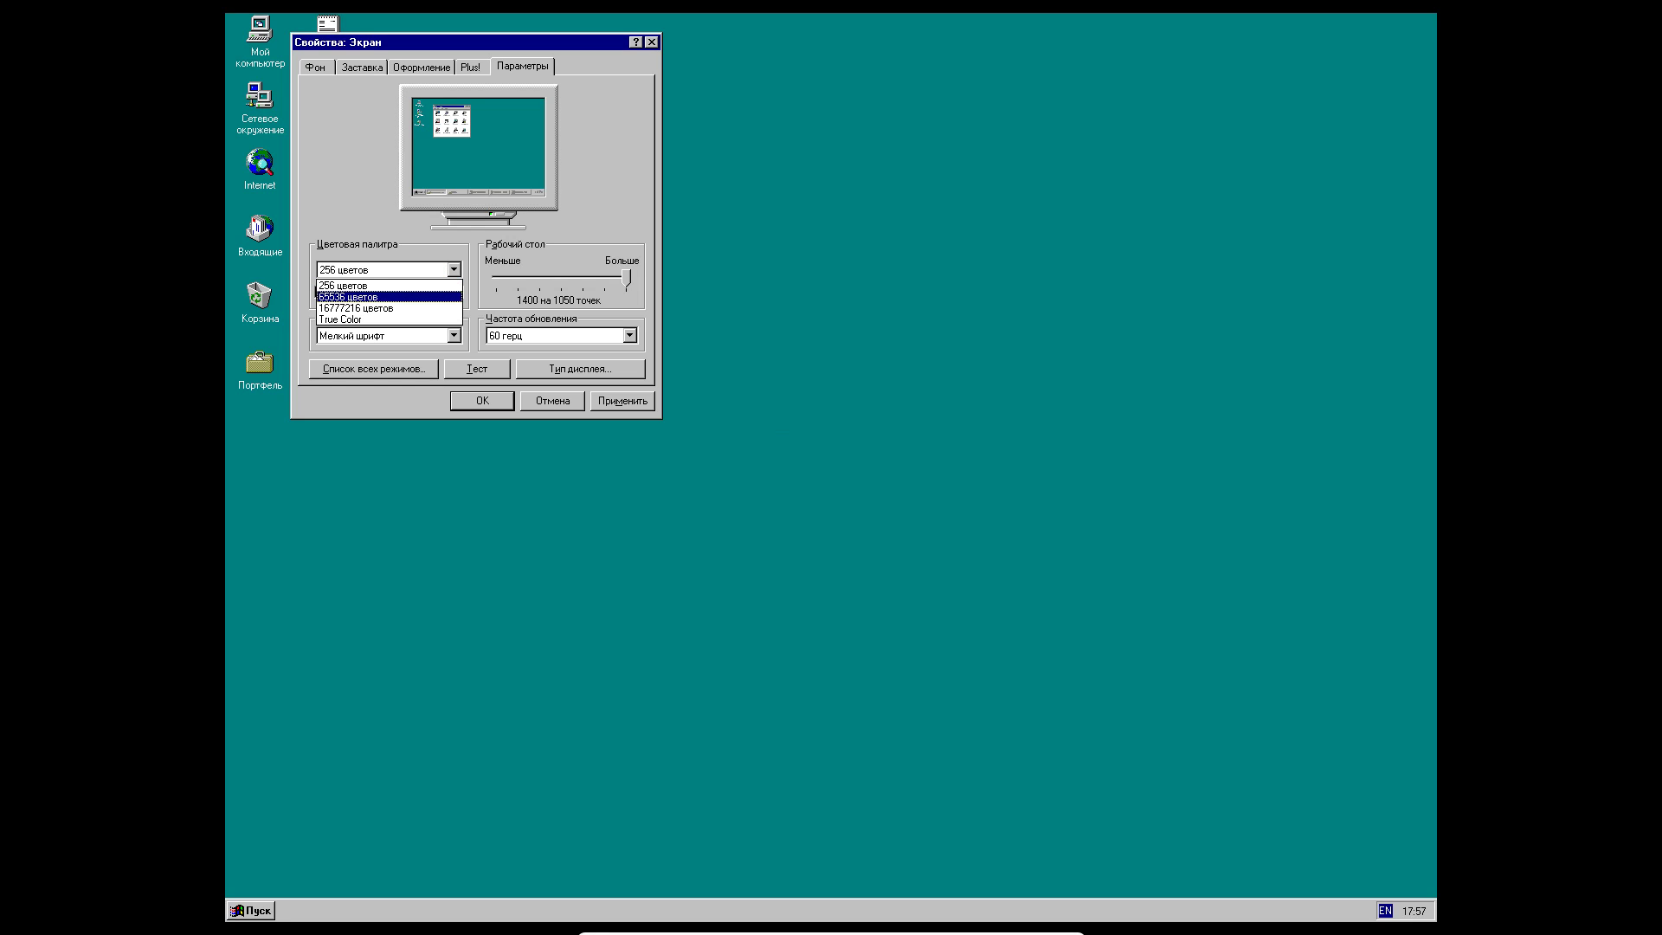
key(Return)
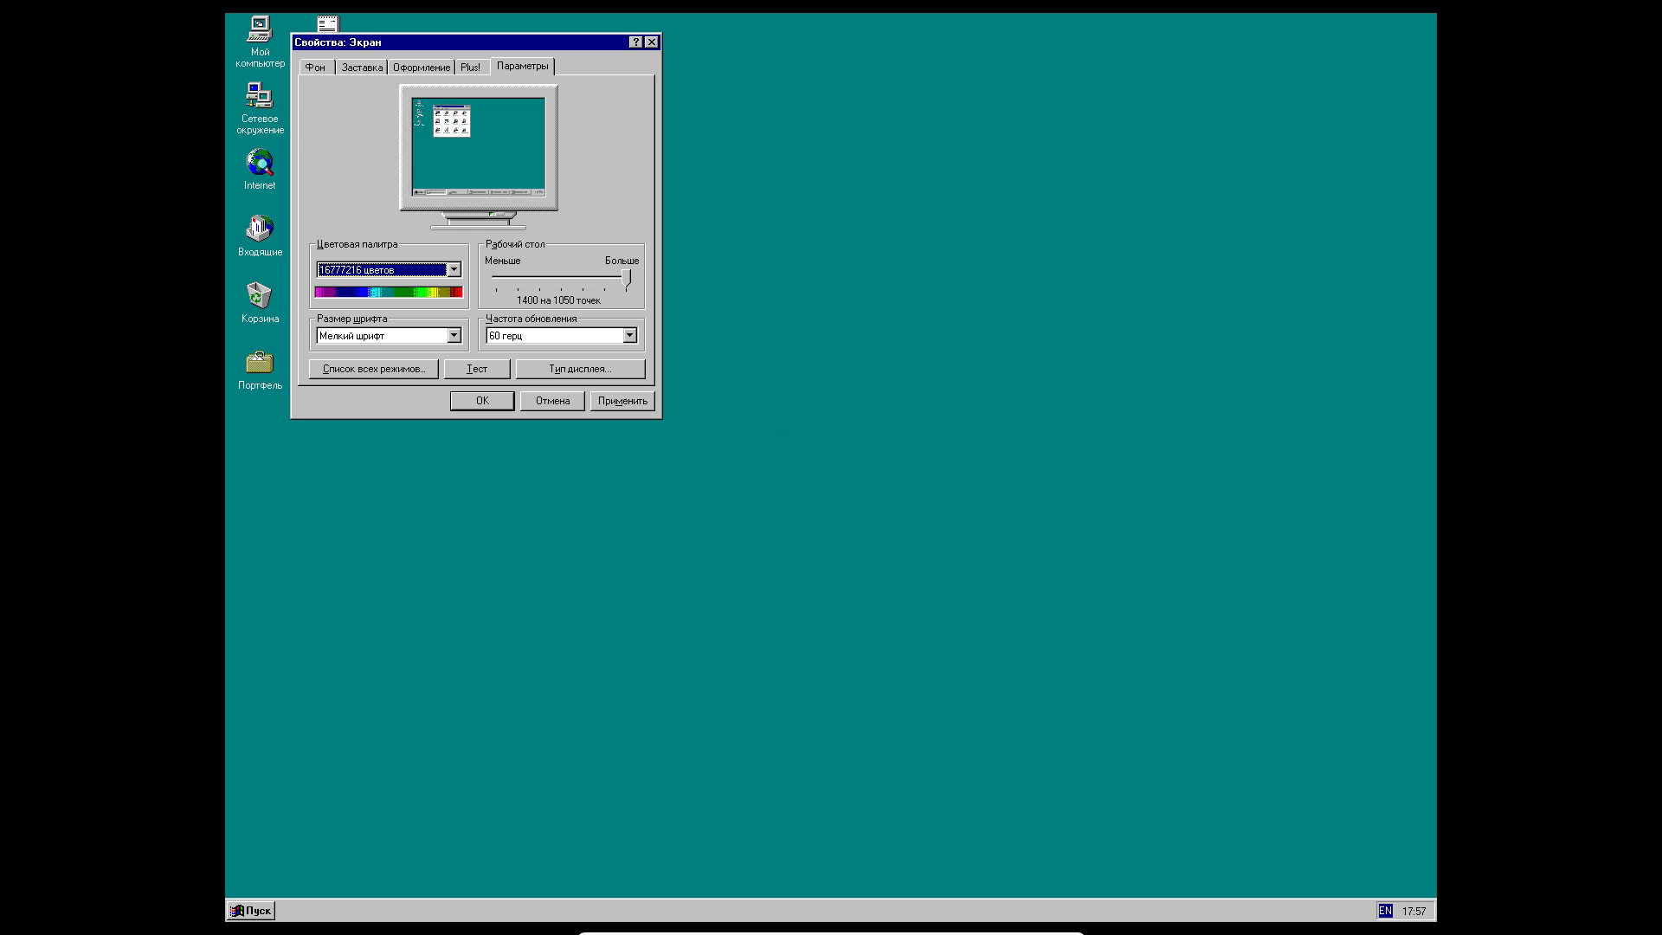
key(Return)
key(Tab)
key(Return)
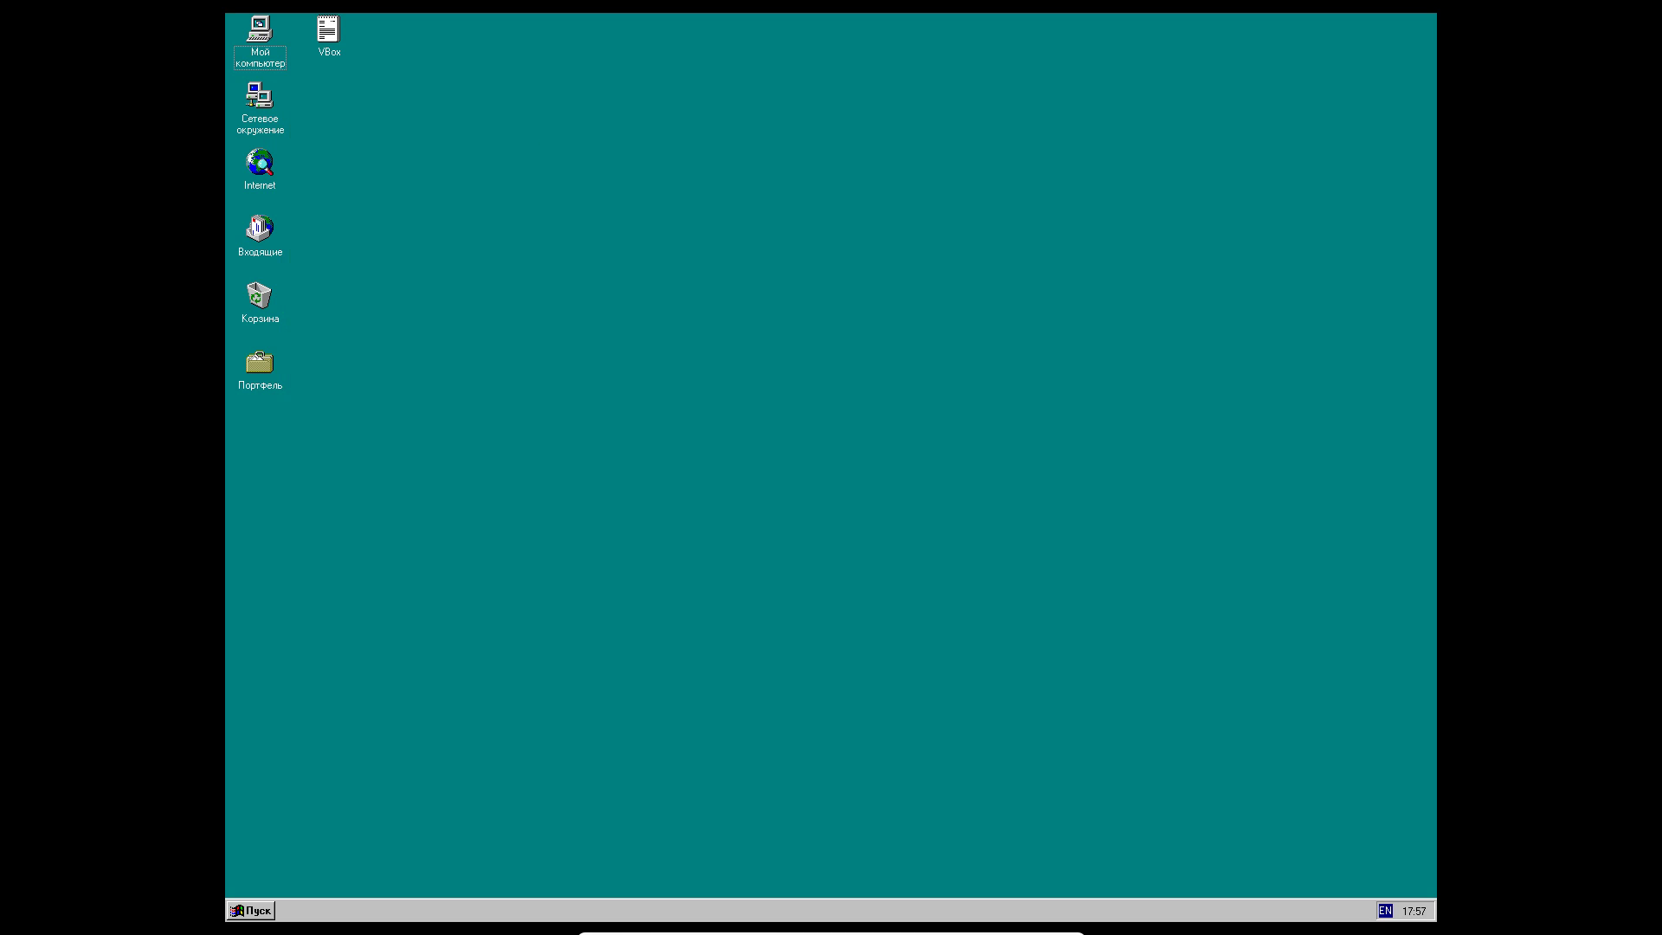
- Move the VBox file below Портфель on the desktop, and open it in Notepad before closing it again
drag(332, 48, 296, 310)
drag(275, 460, 276, 461)
double_click(273, 457)
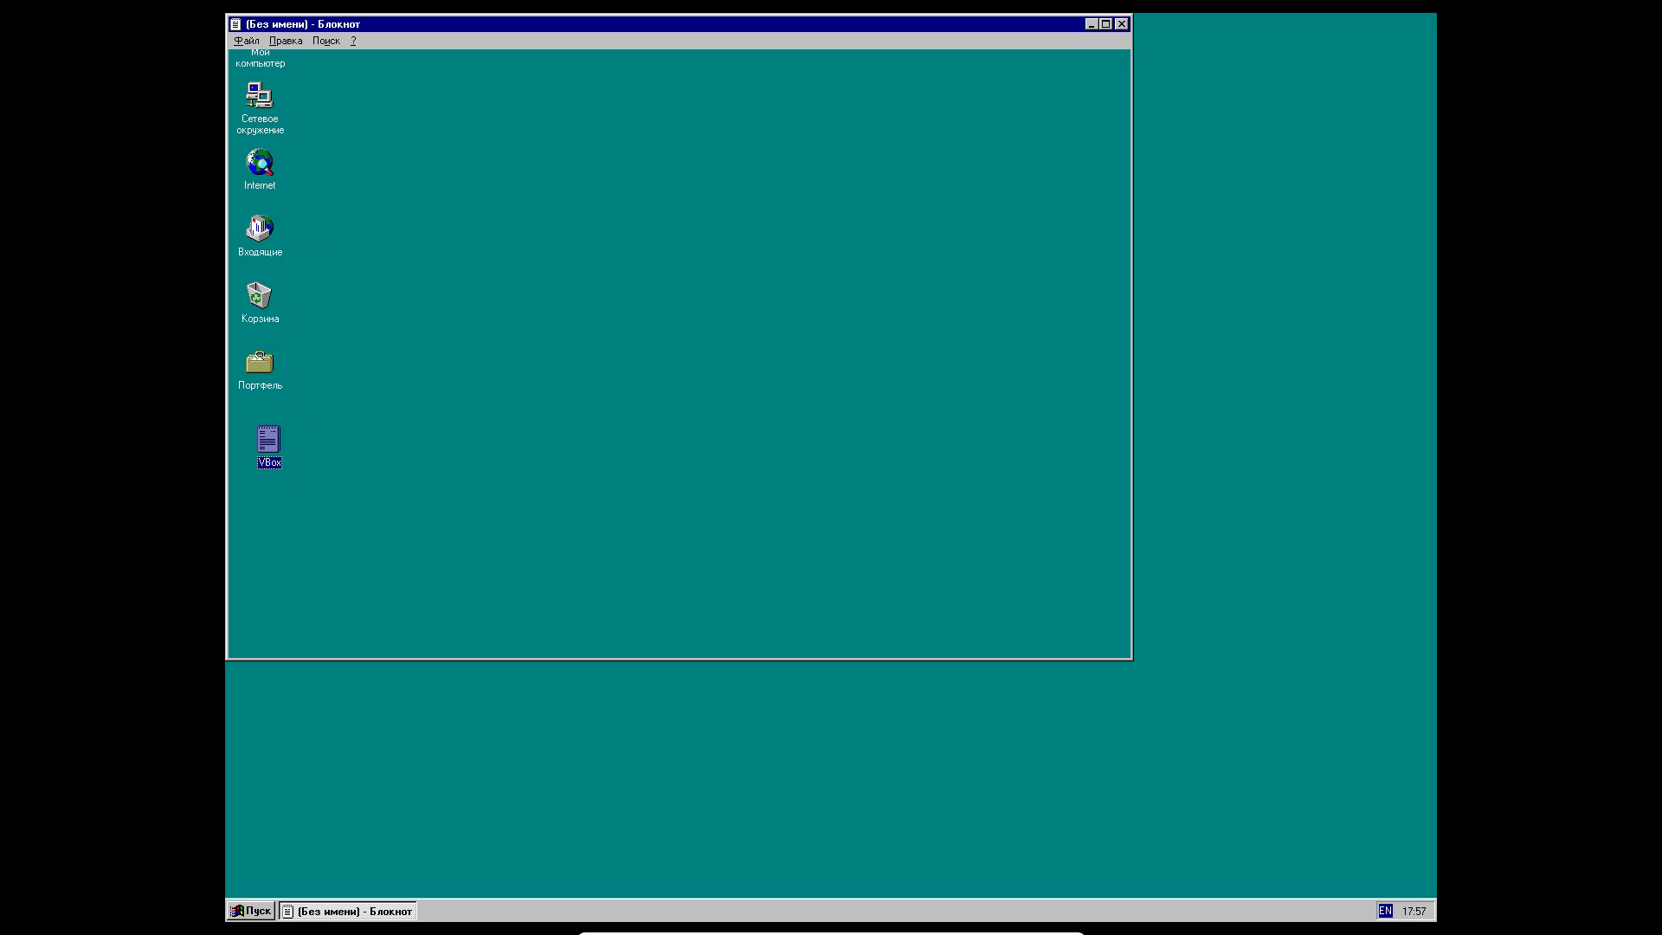
click(1122, 24)
- Try to open the desktop's display properties and dismiss the VBoxTray.exe application error
right_click(873, 445)
click(907, 553)
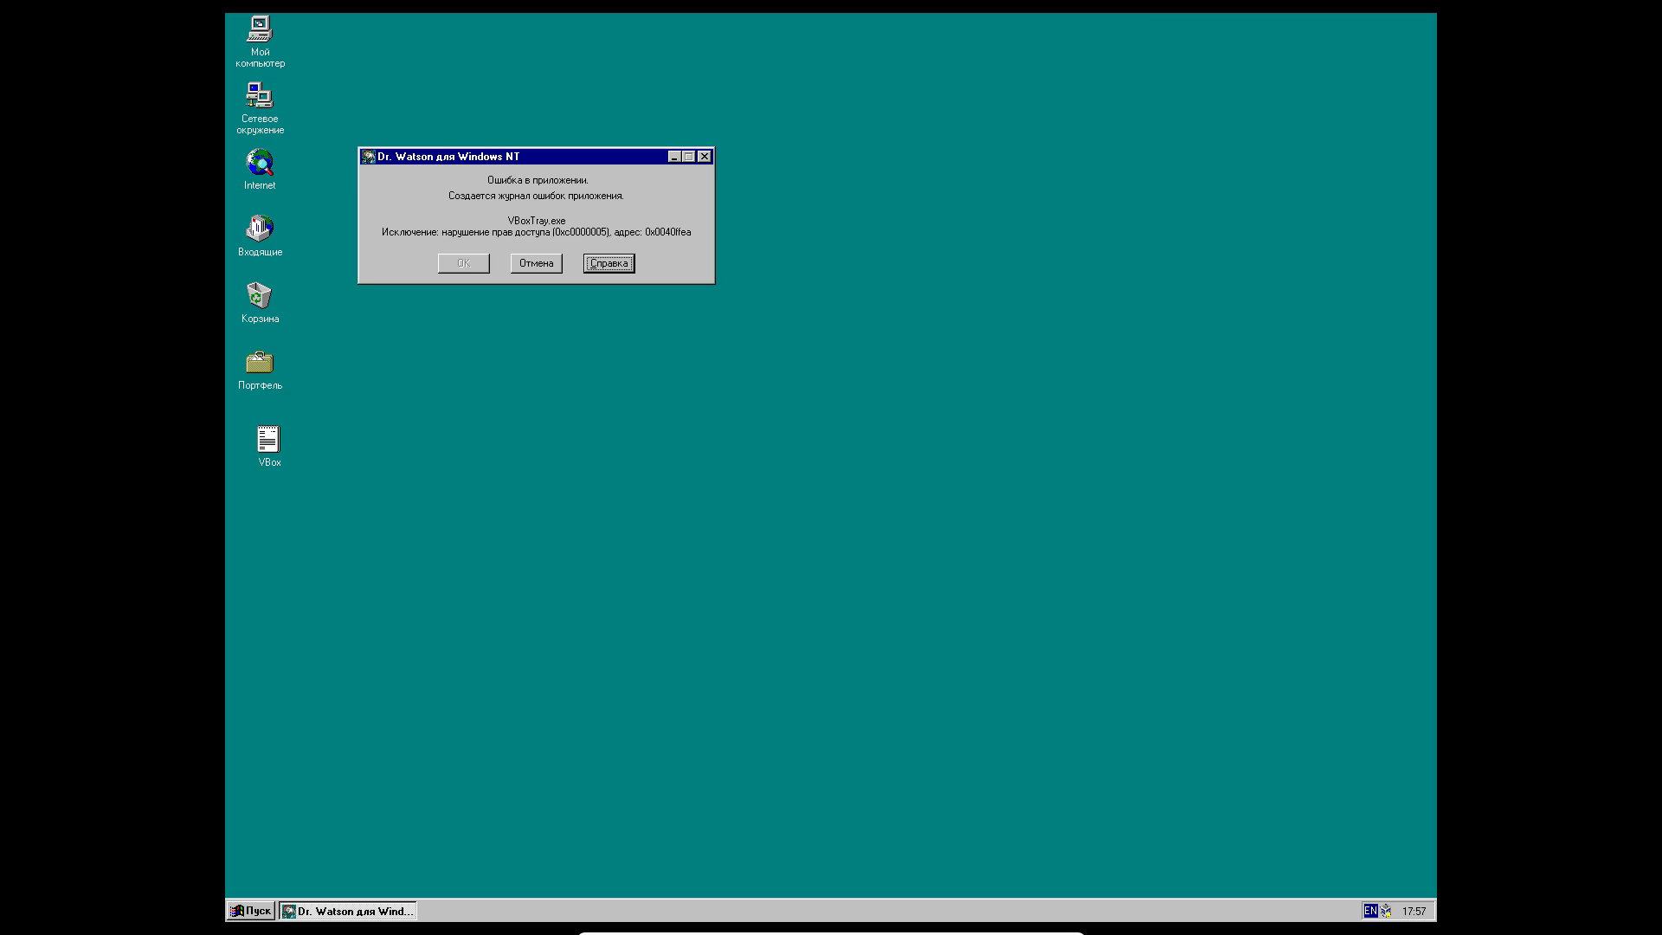
key(Return)
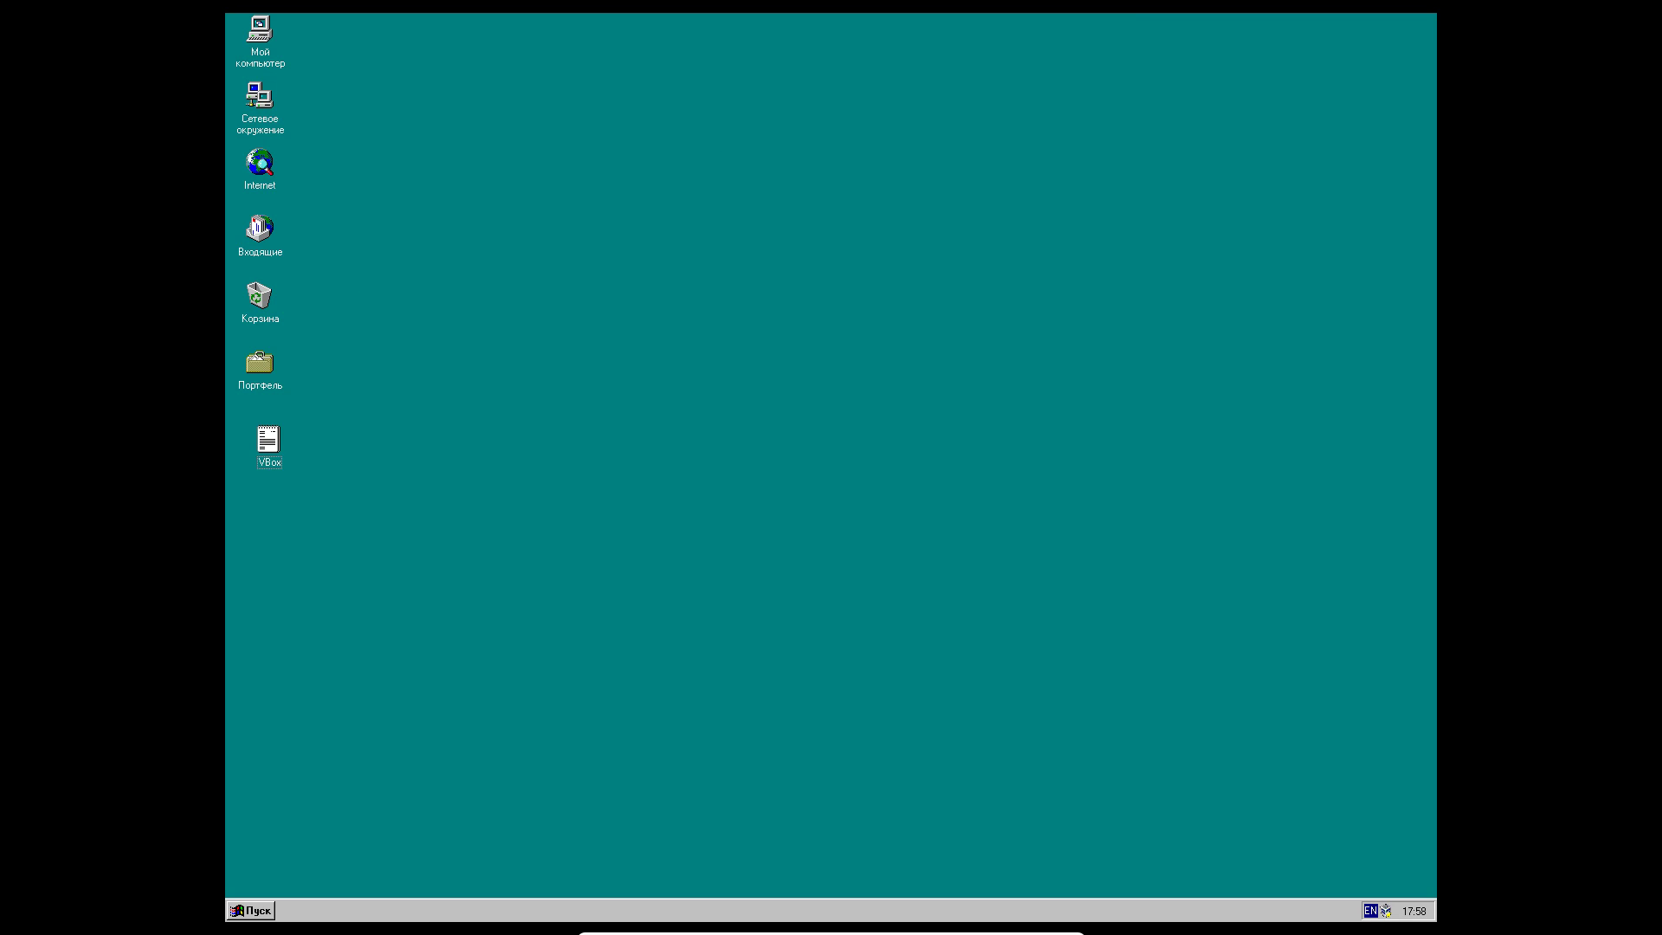
- Set winnt256 as the centred desktop wallpaper with the background pattern set to (Нет), and apply it
right_click(583, 327)
click(615, 431)
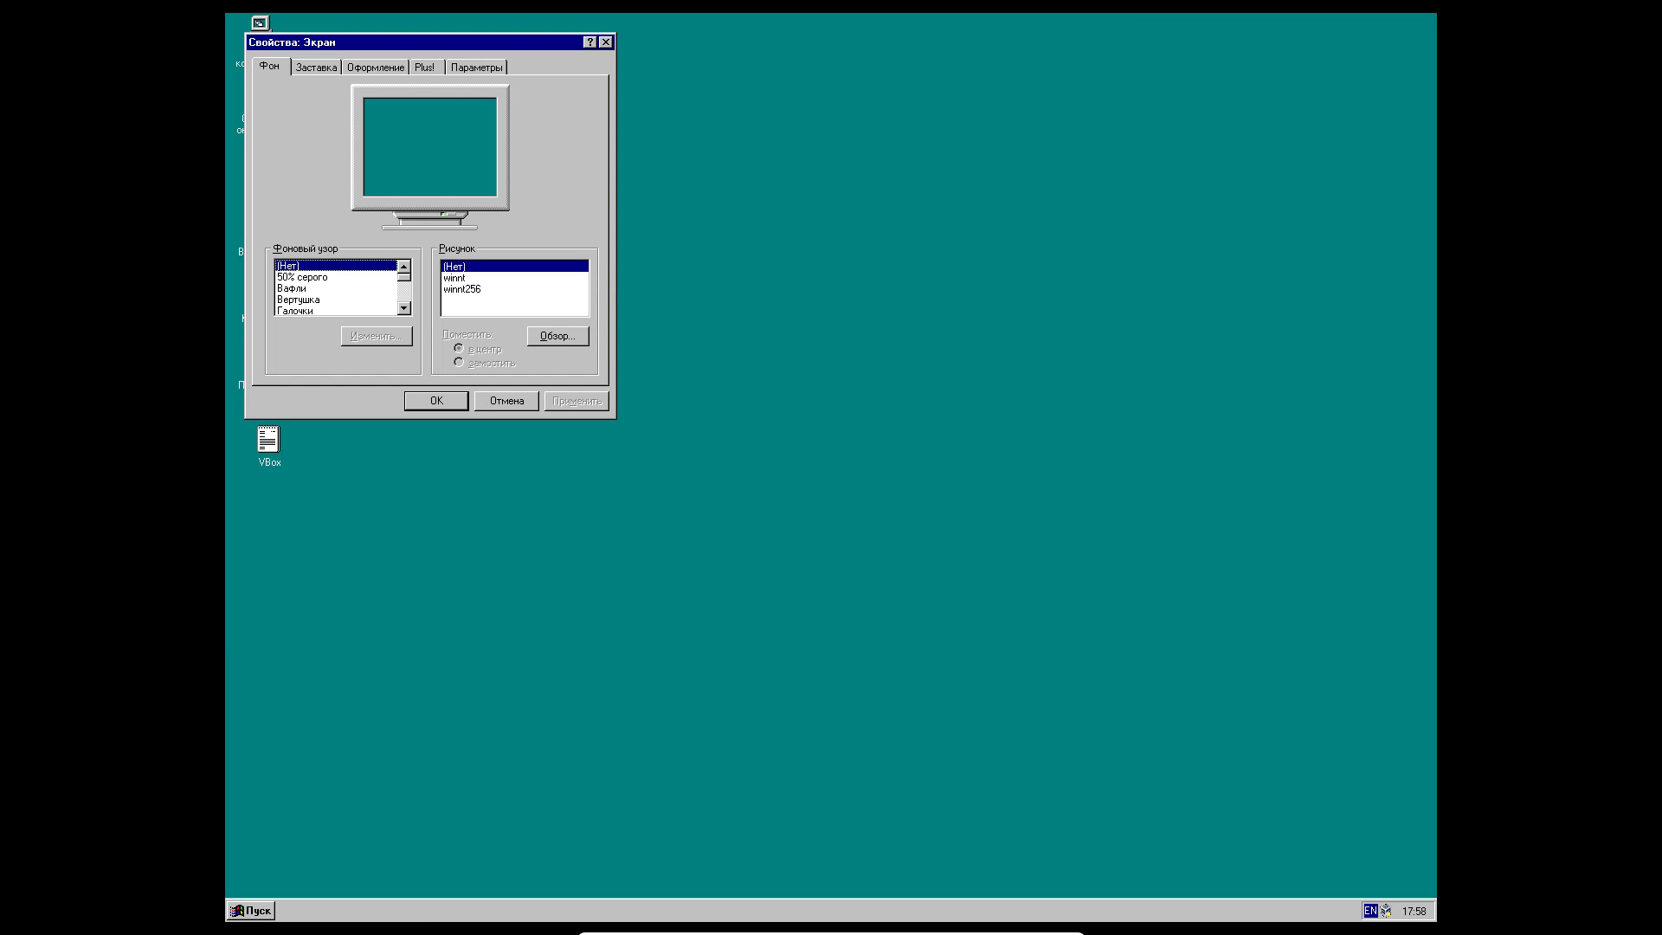
click(464, 289)
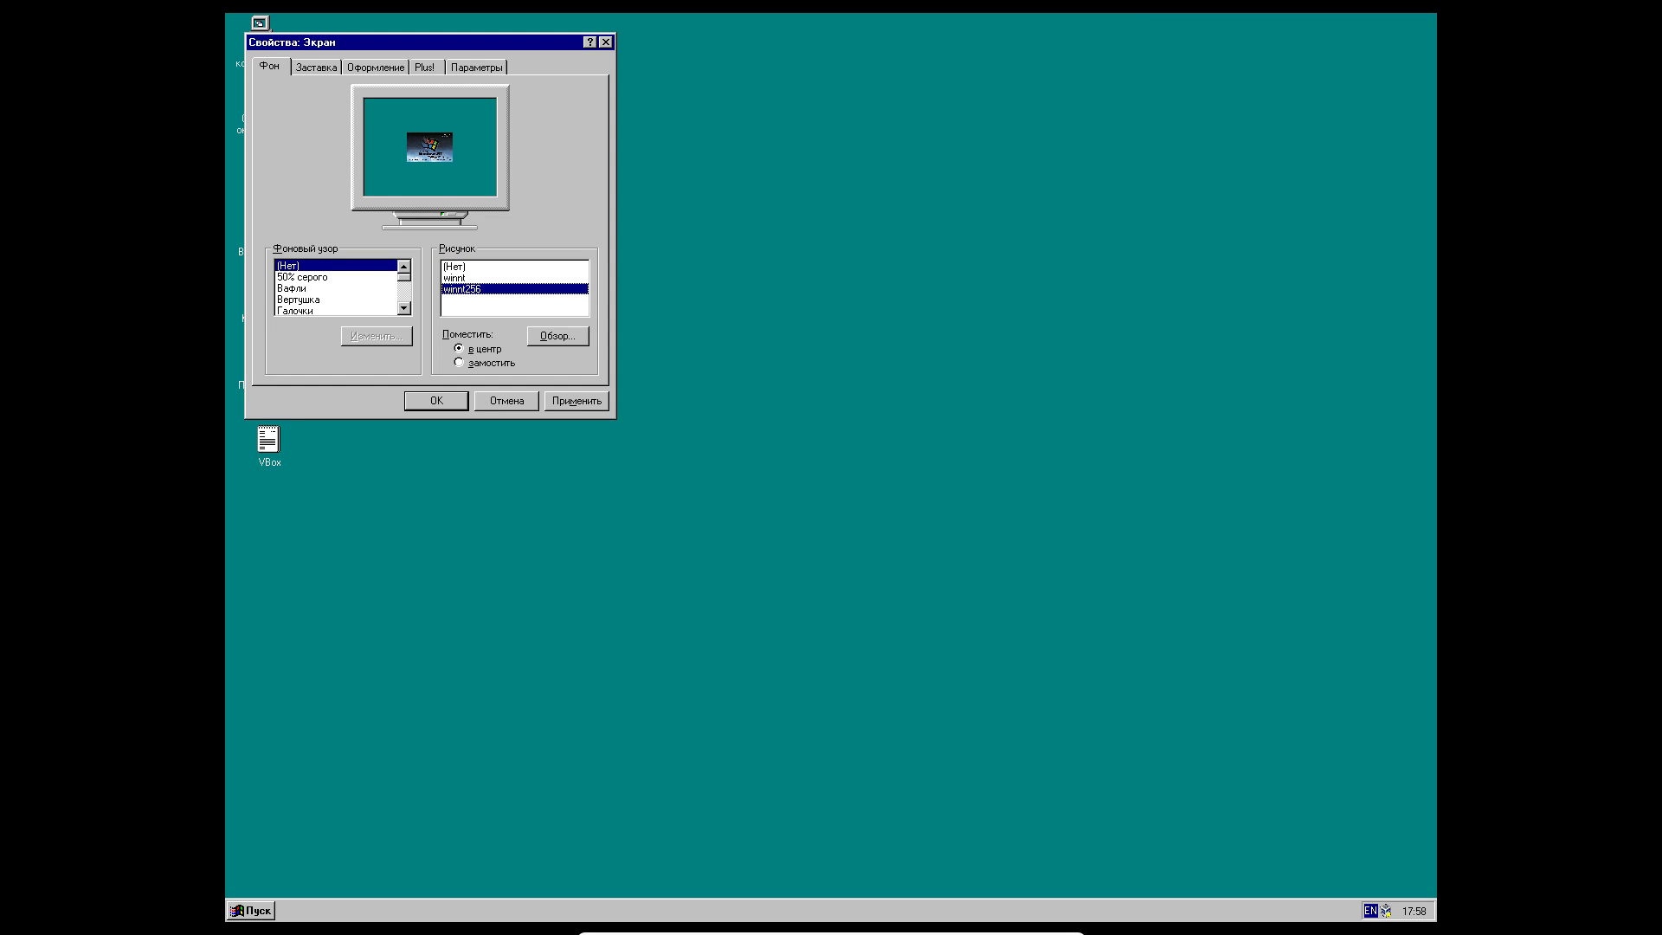
click(303, 277)
click(299, 266)
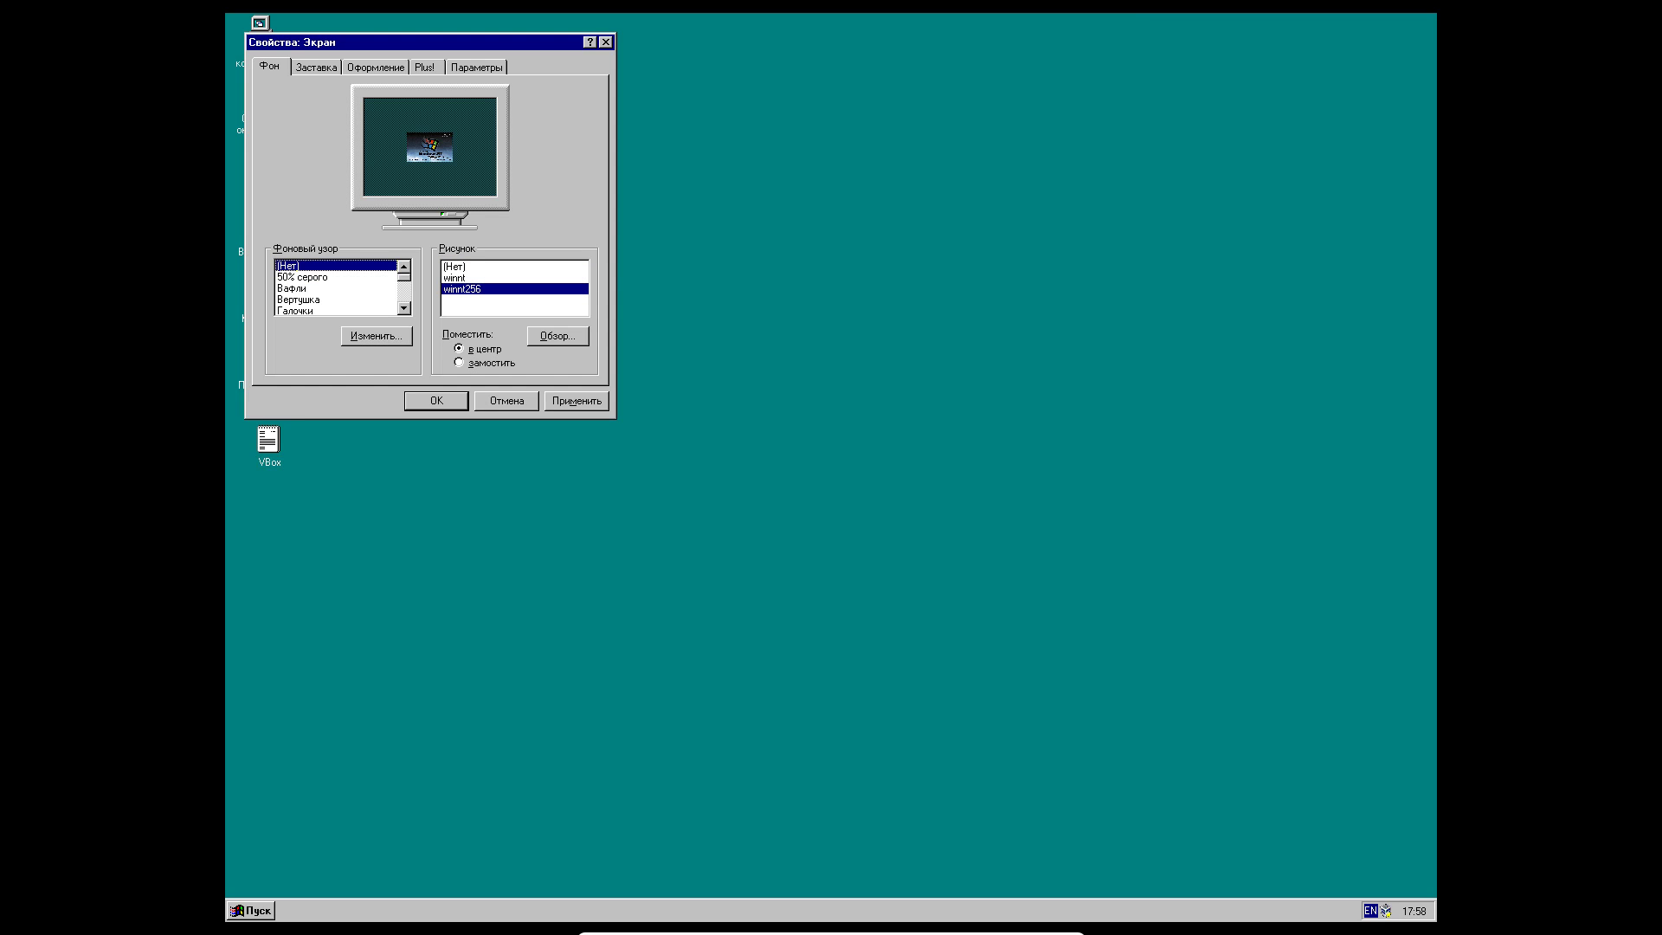
click(485, 362)
click(484, 349)
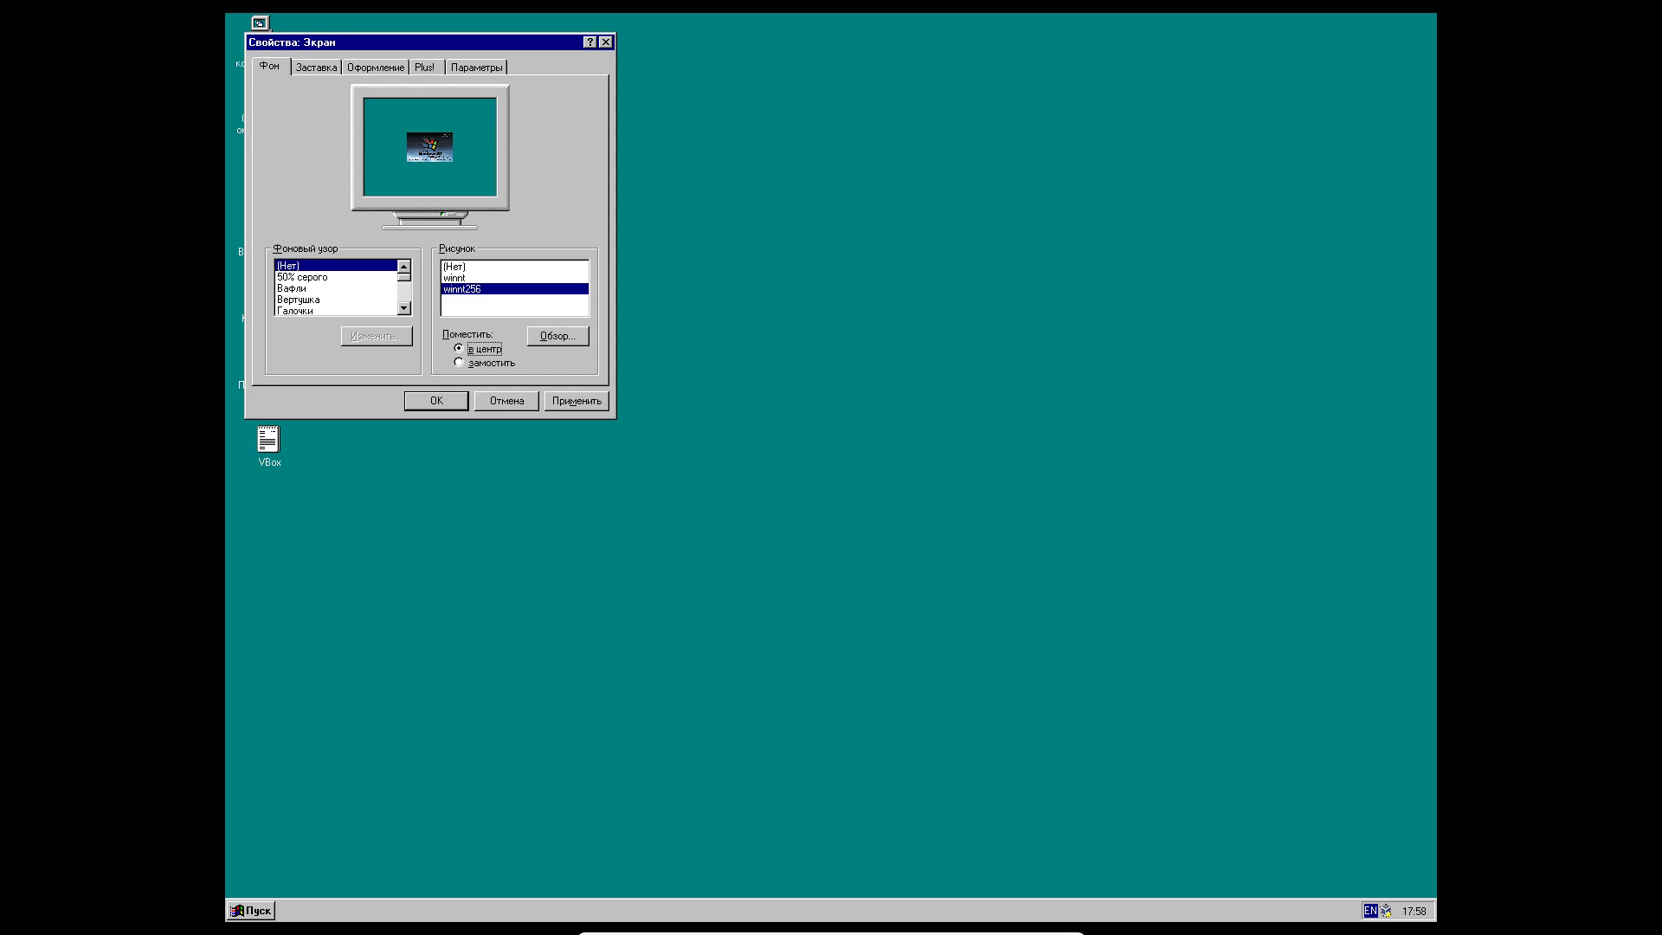
click(577, 400)
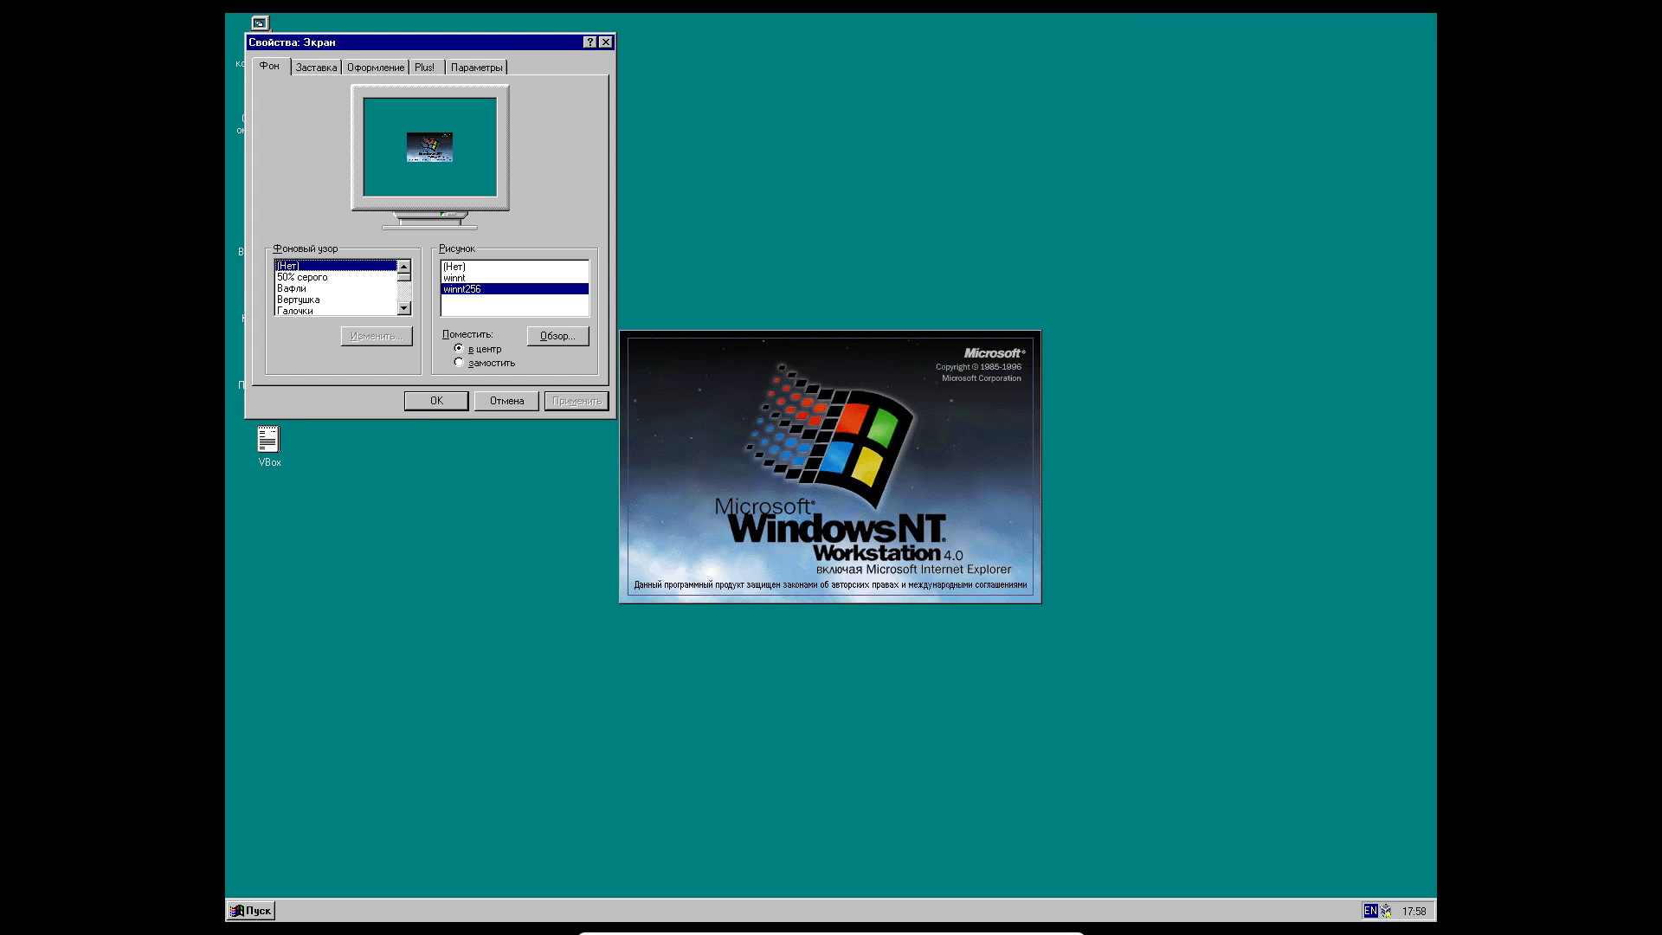
- Apply the Blank Screen screen saver in the display properties and preview it full screen
click(315, 68)
click(434, 269)
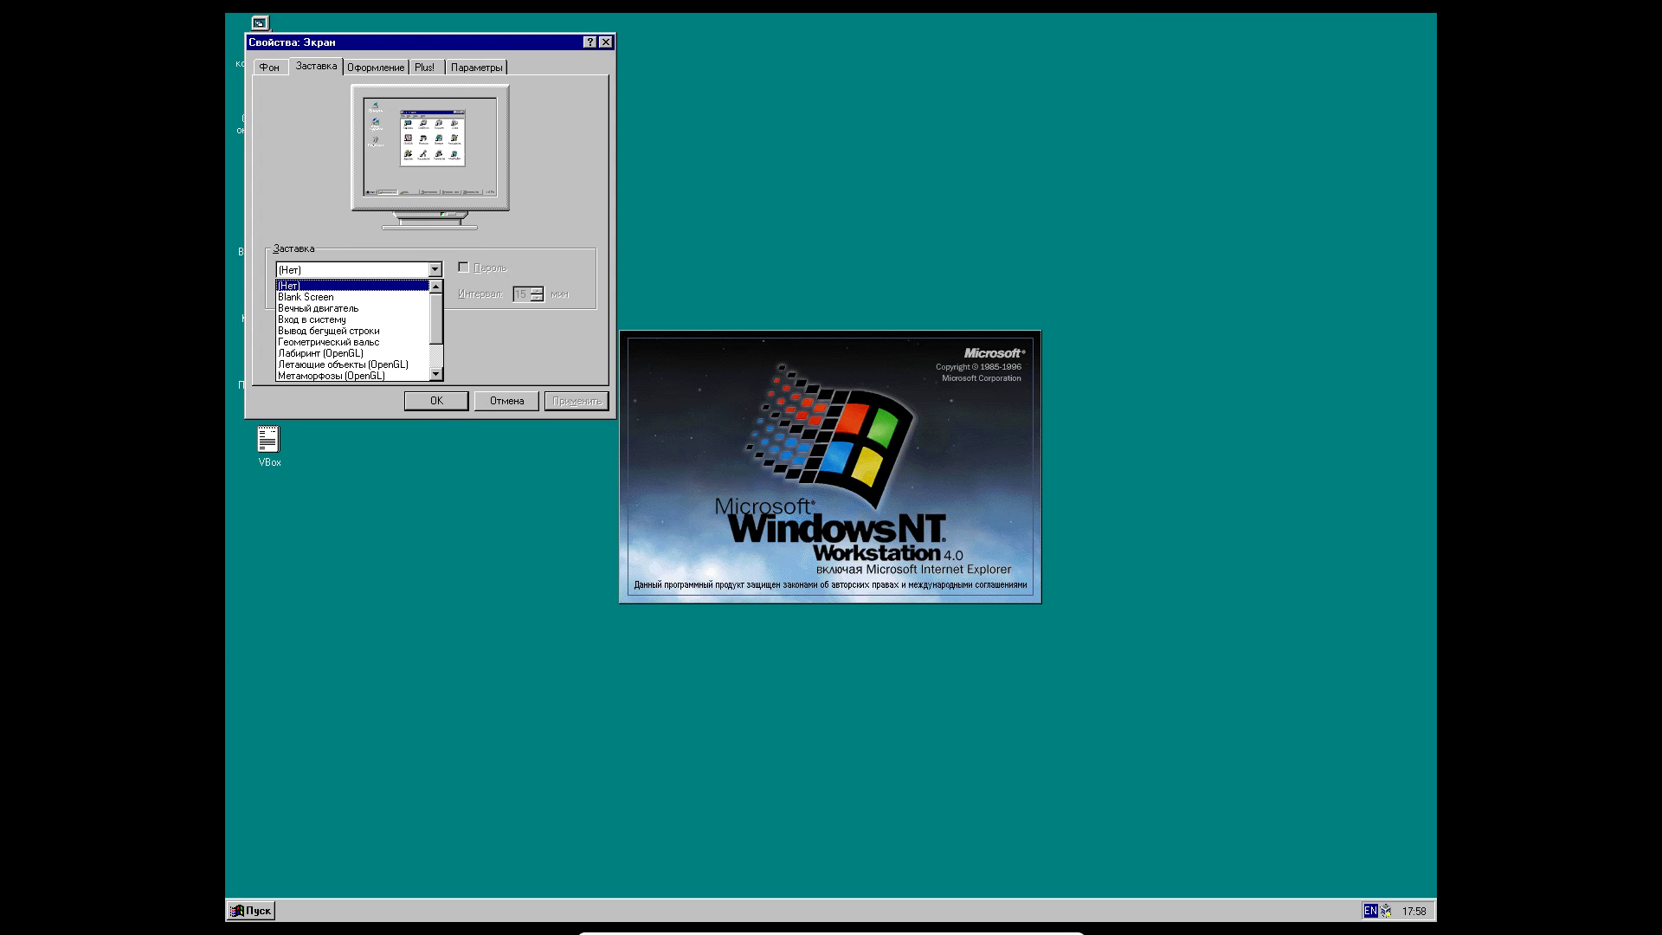
click(381, 296)
click(435, 270)
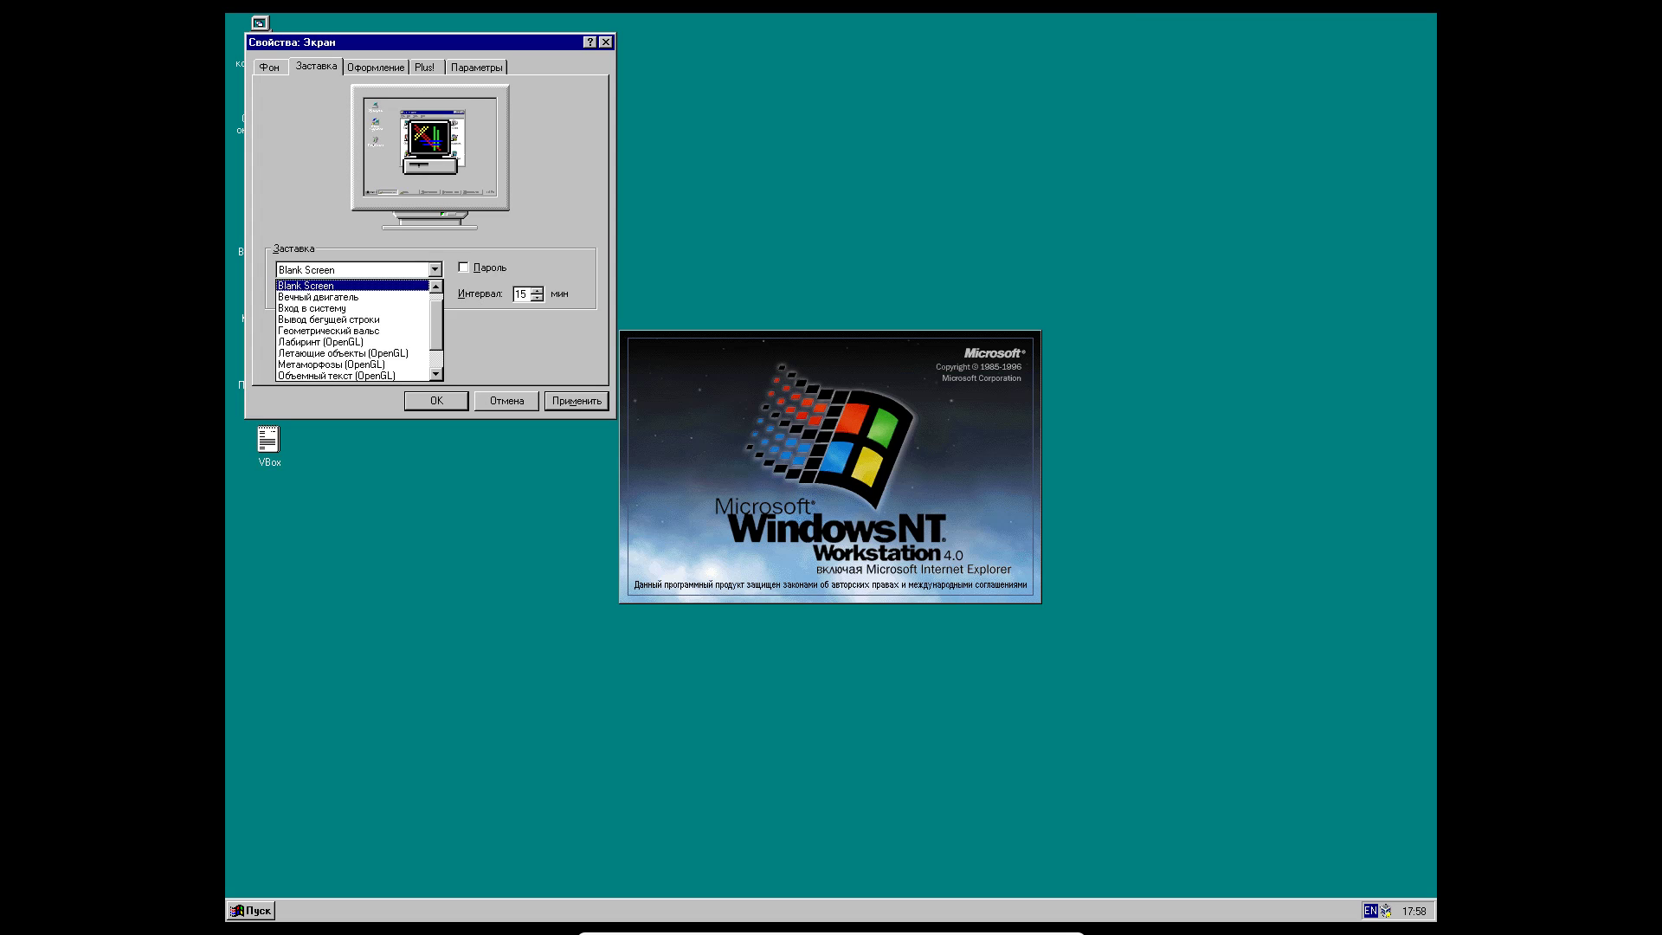
click(576, 399)
click(577, 400)
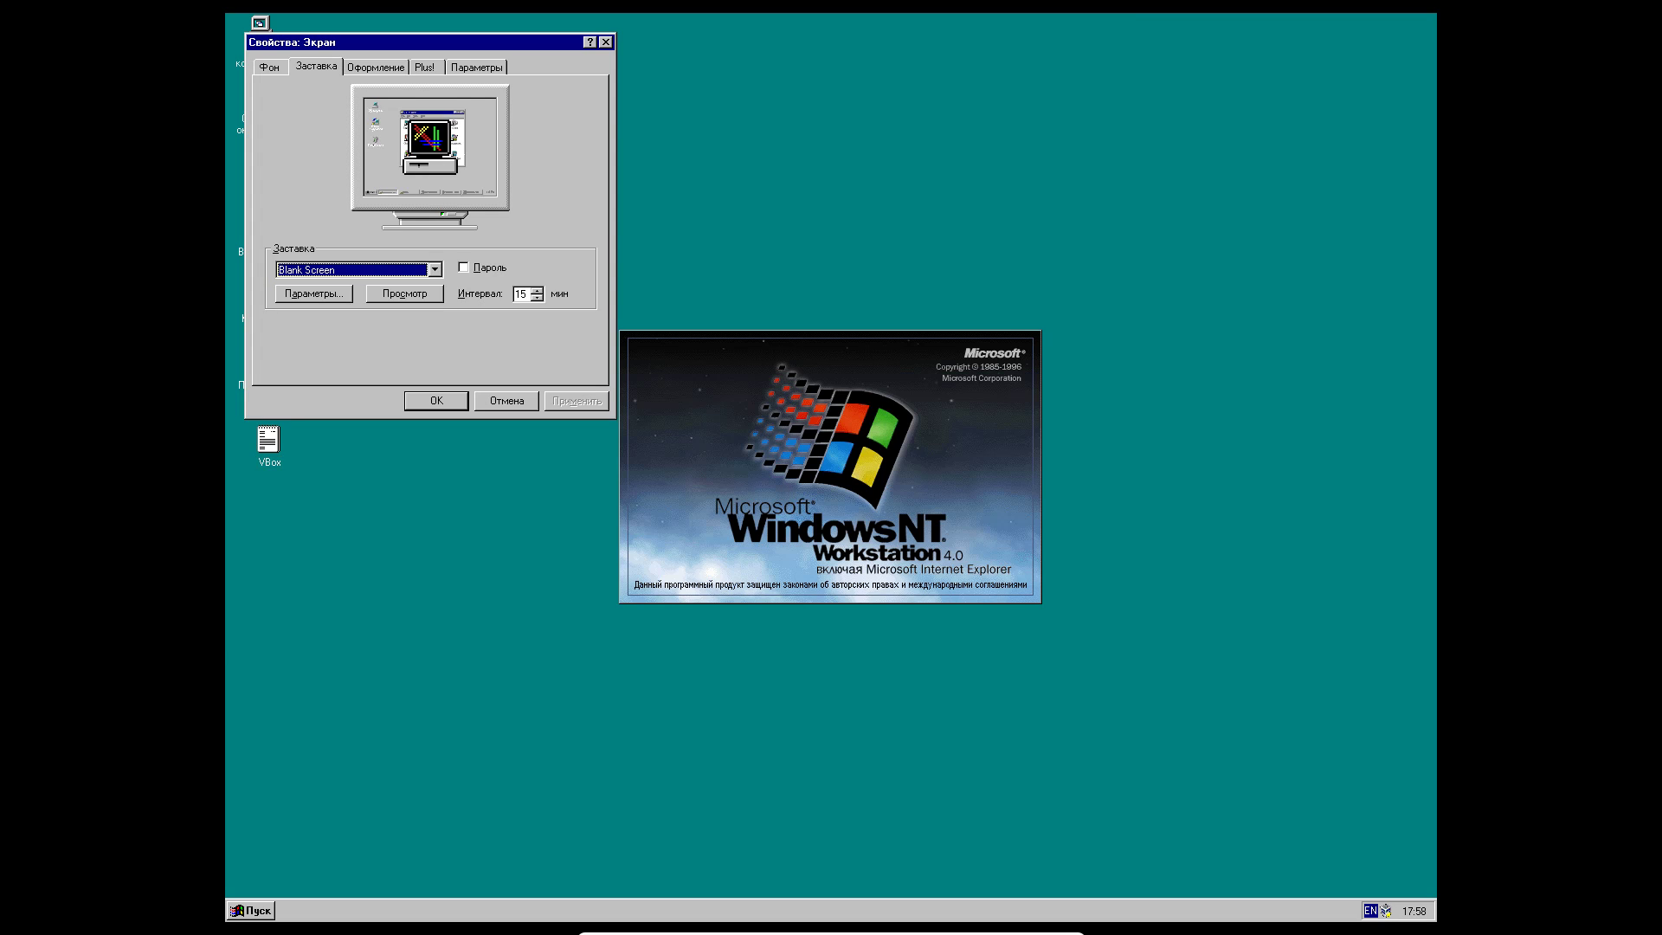
key(alt+Down)
key(Escape)
click(404, 295)
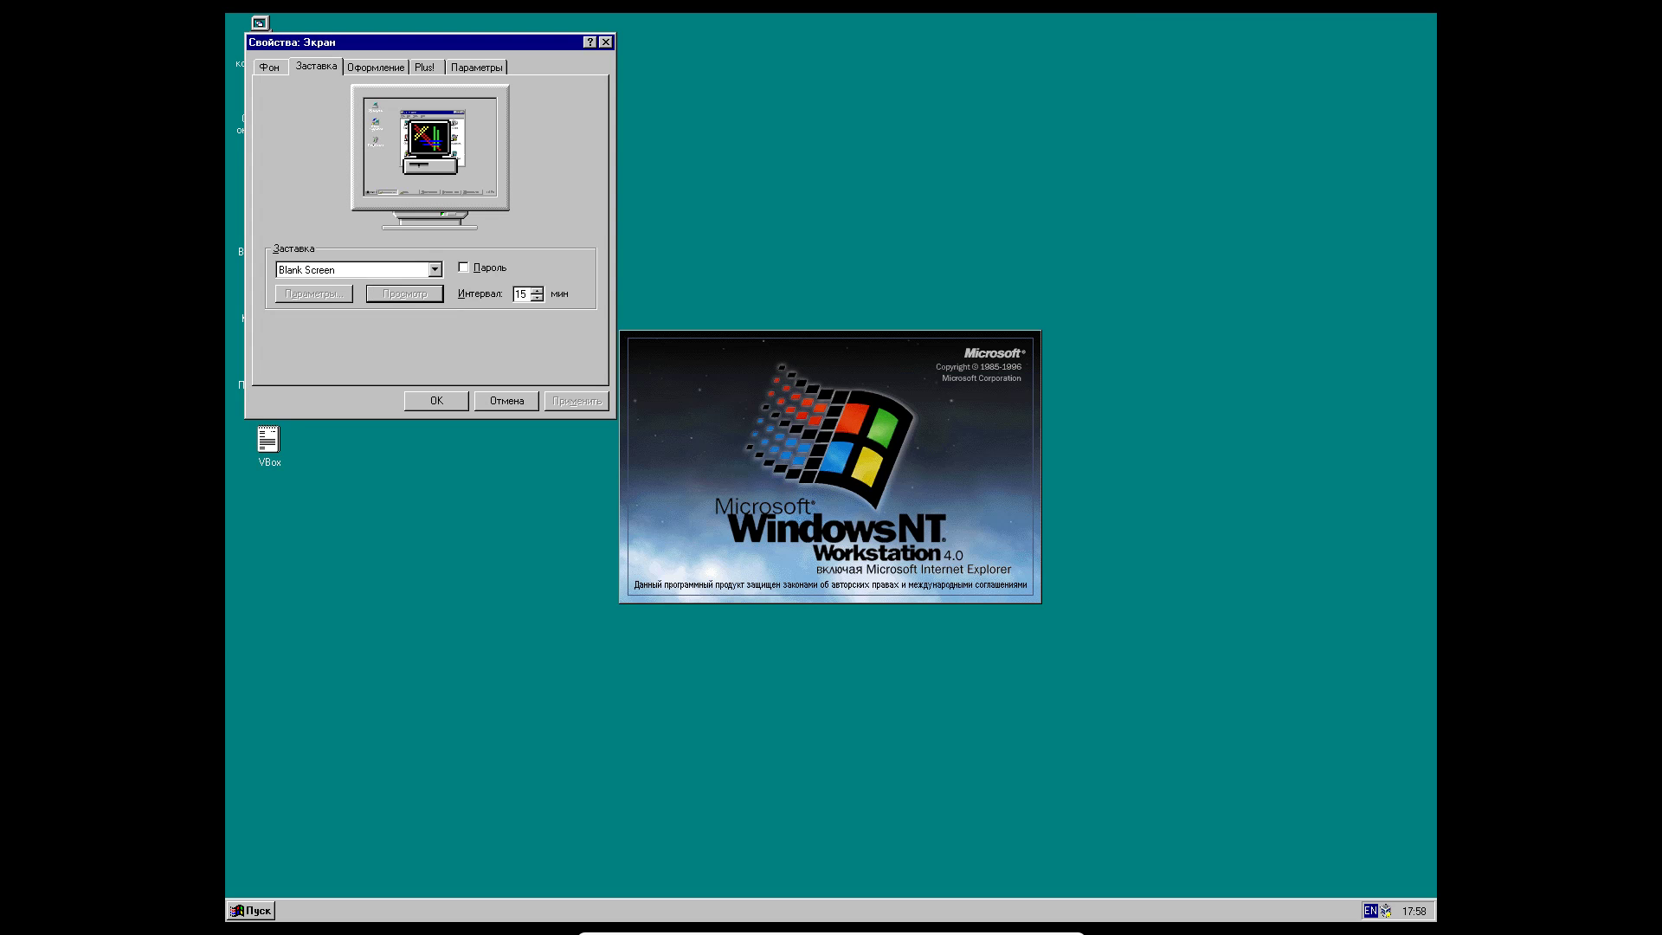
key(Escape)
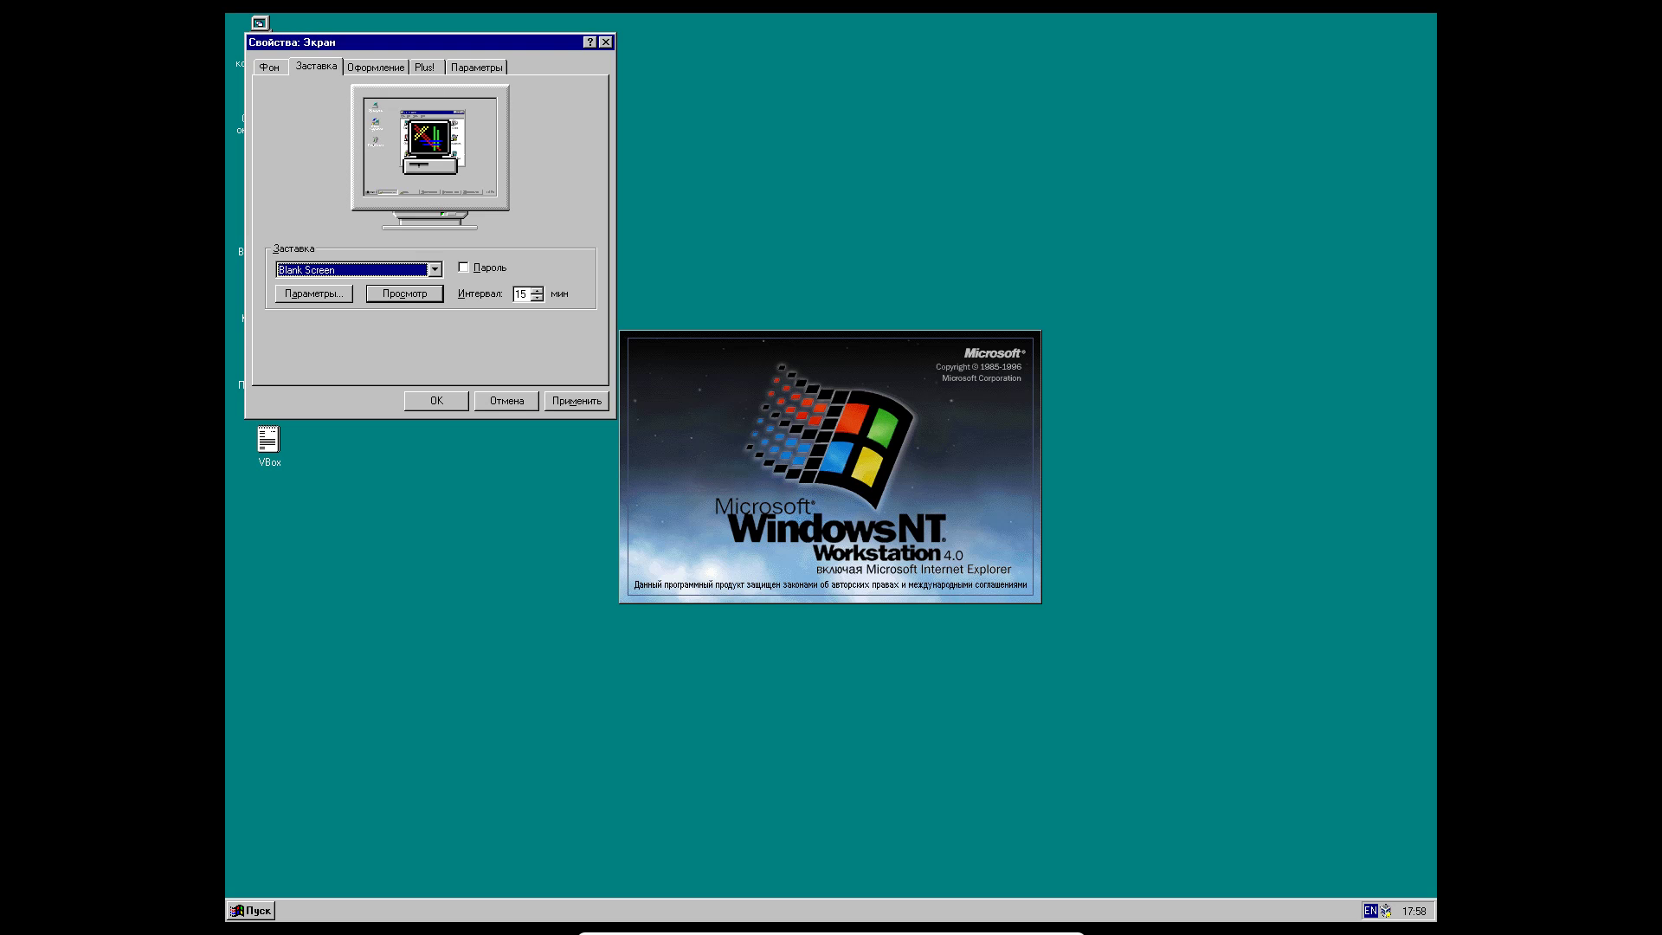
- Set the screen saver back to (Нет) and apply the change
key(alt+Down)
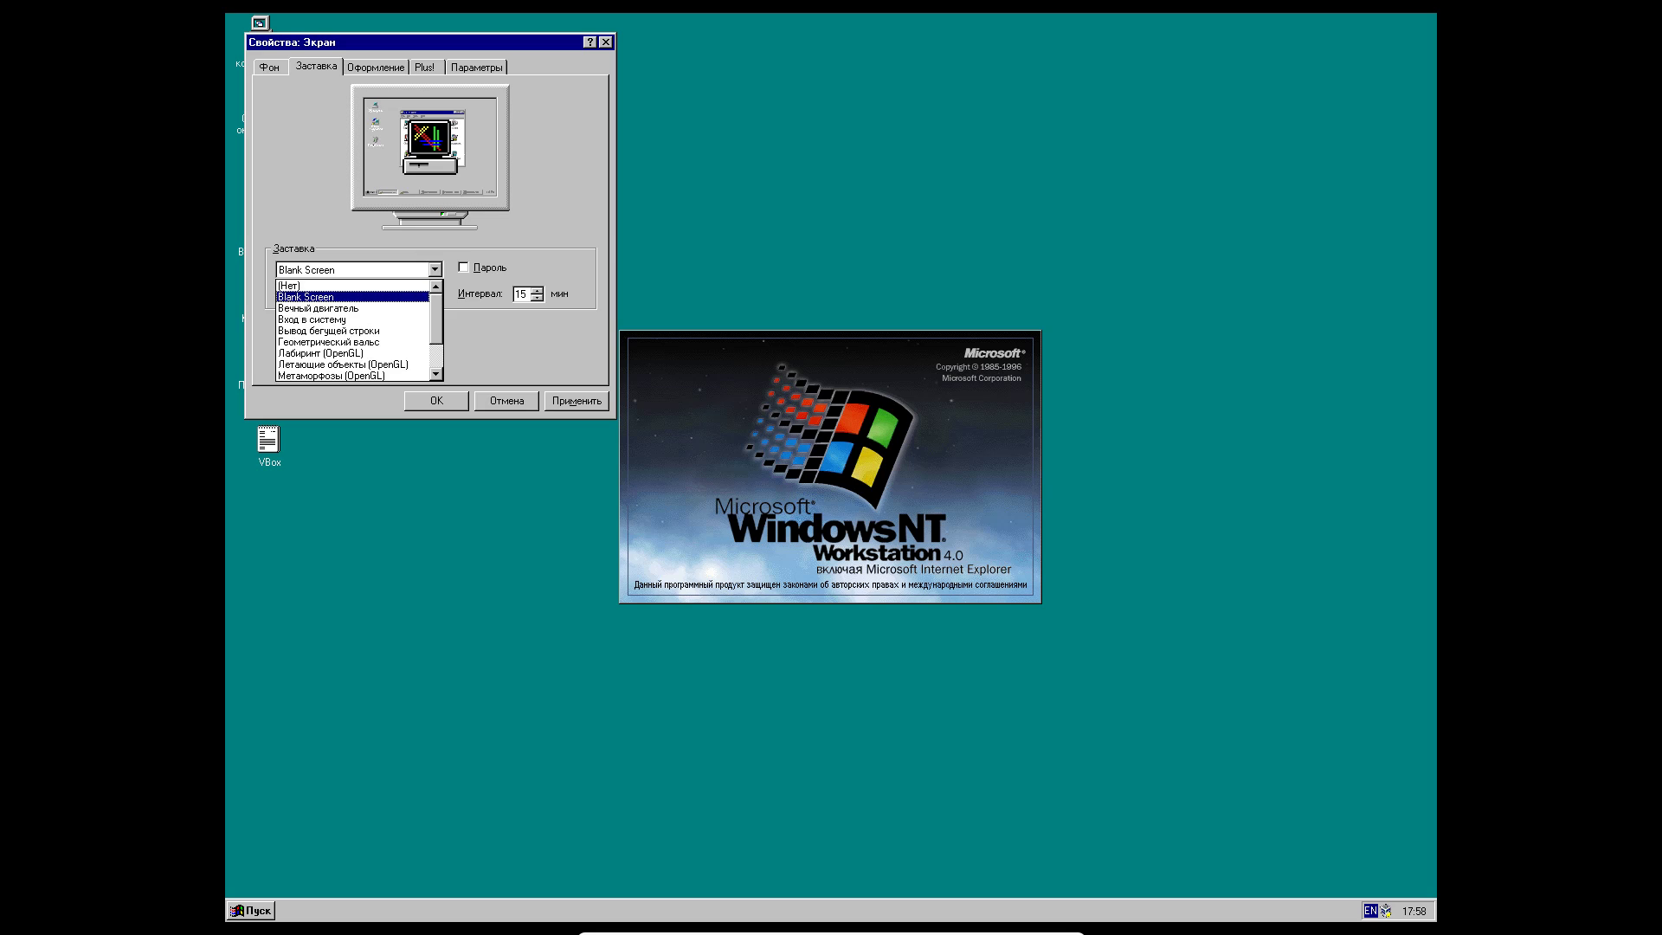
key(Up)
key(Return)
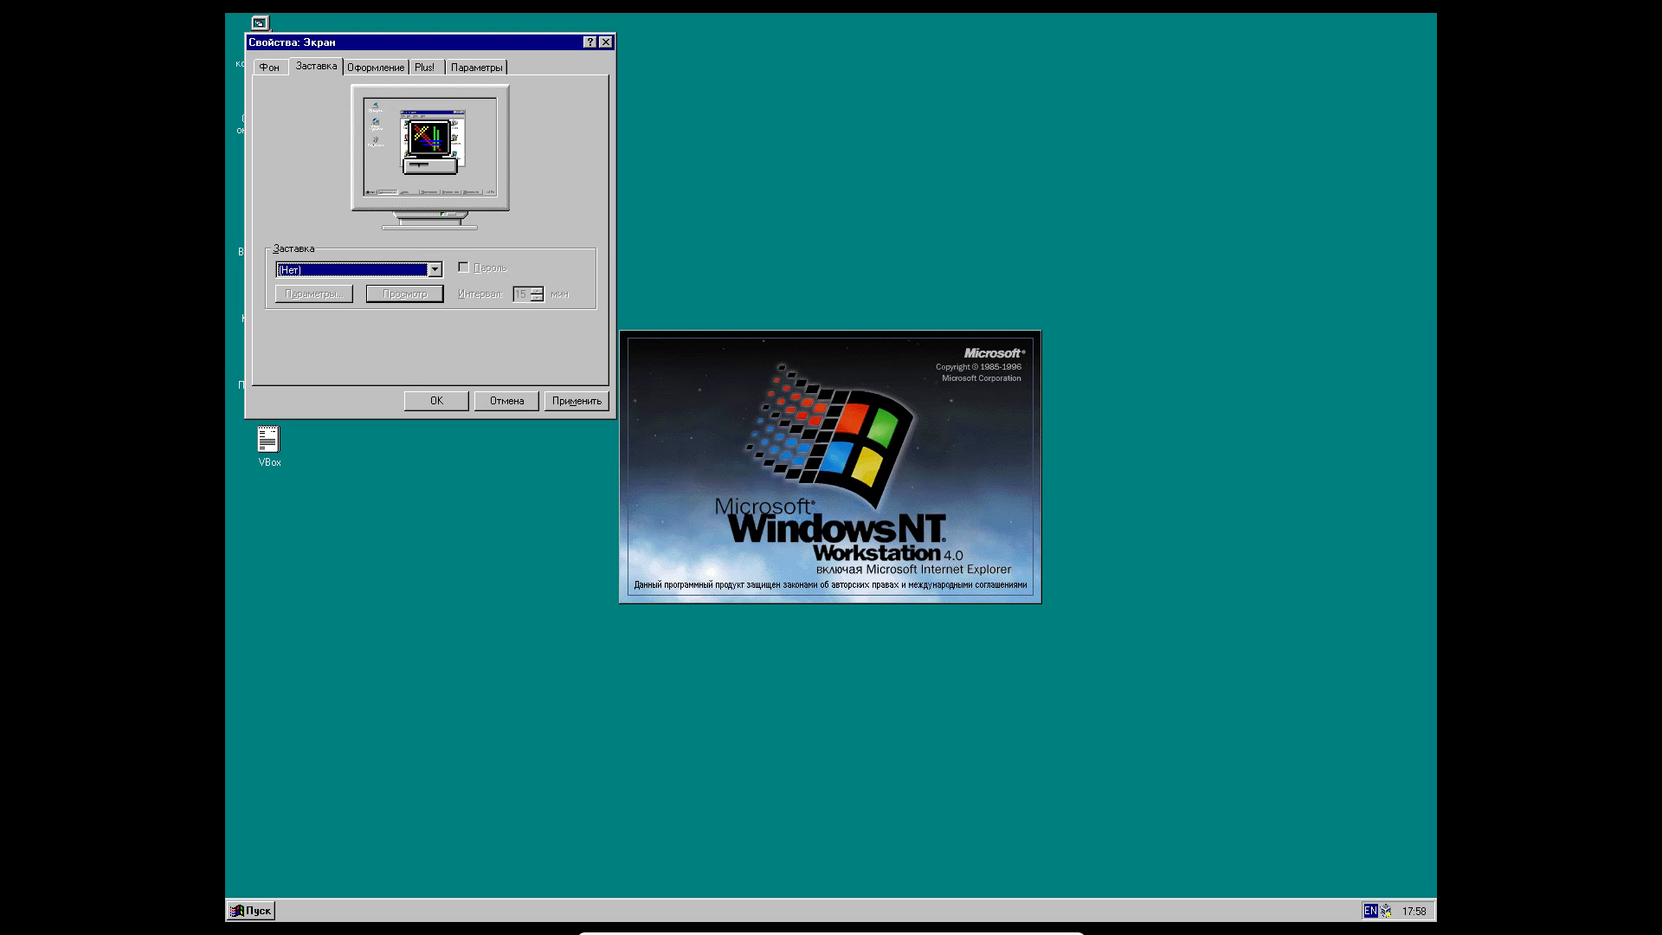
click(434, 270)
click(576, 401)
click(577, 401)
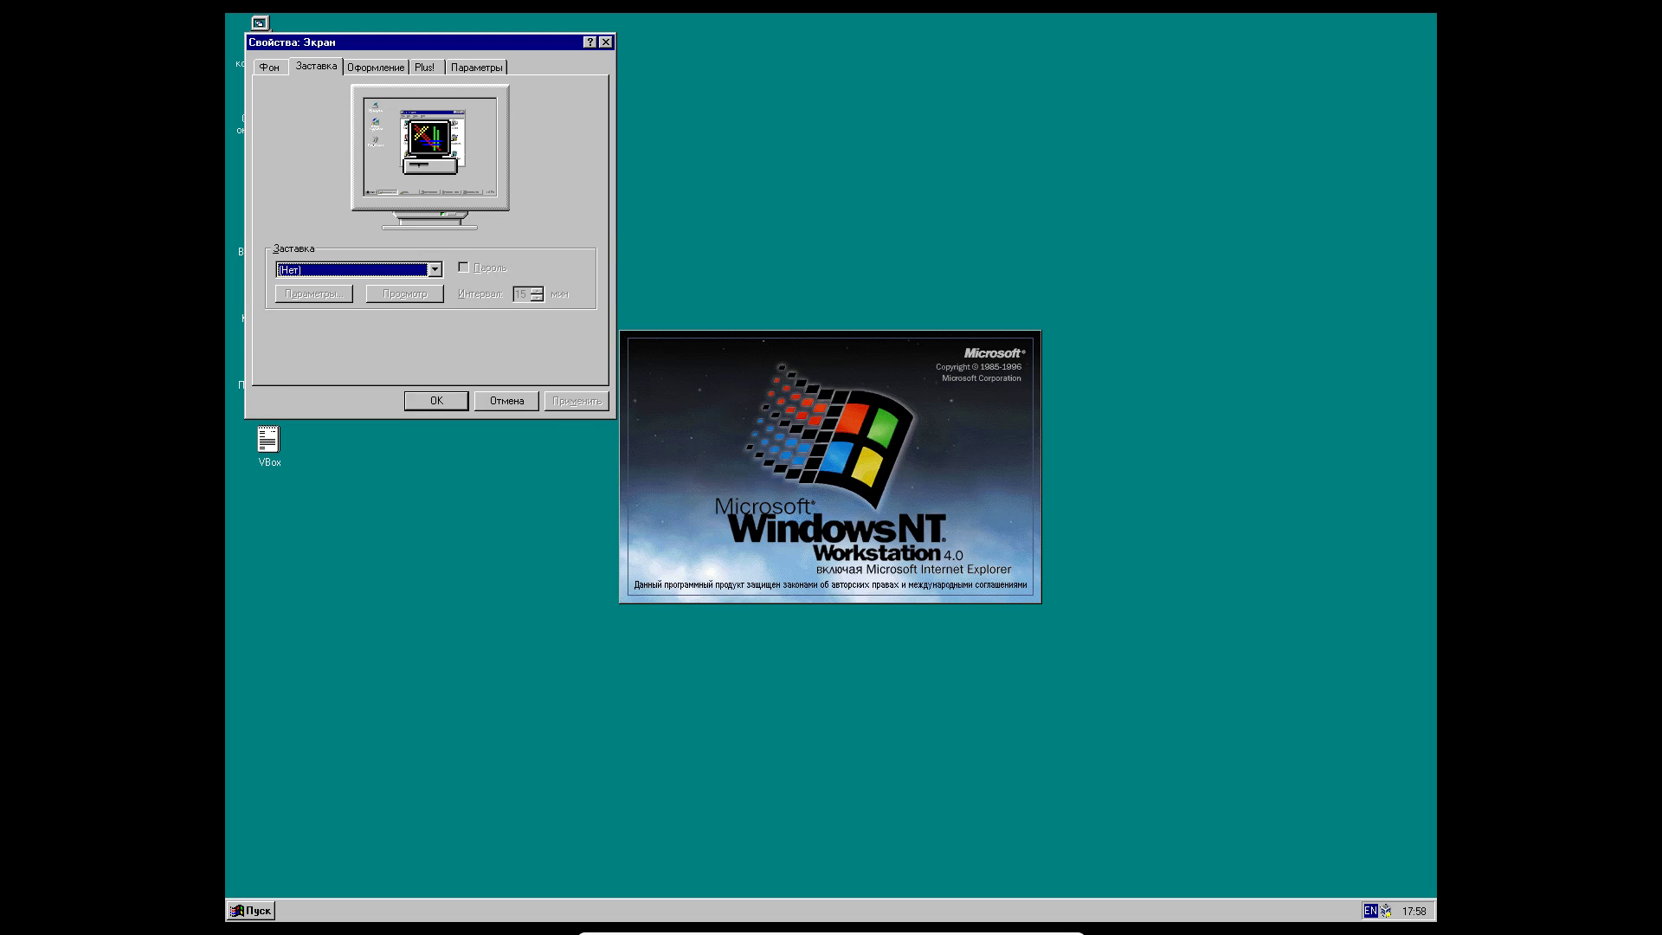
- Select the Вход в систему screen saver and preview it full screen
key(alt+Down)
key(Down)
key(Down)
key(Down)
key(Return)
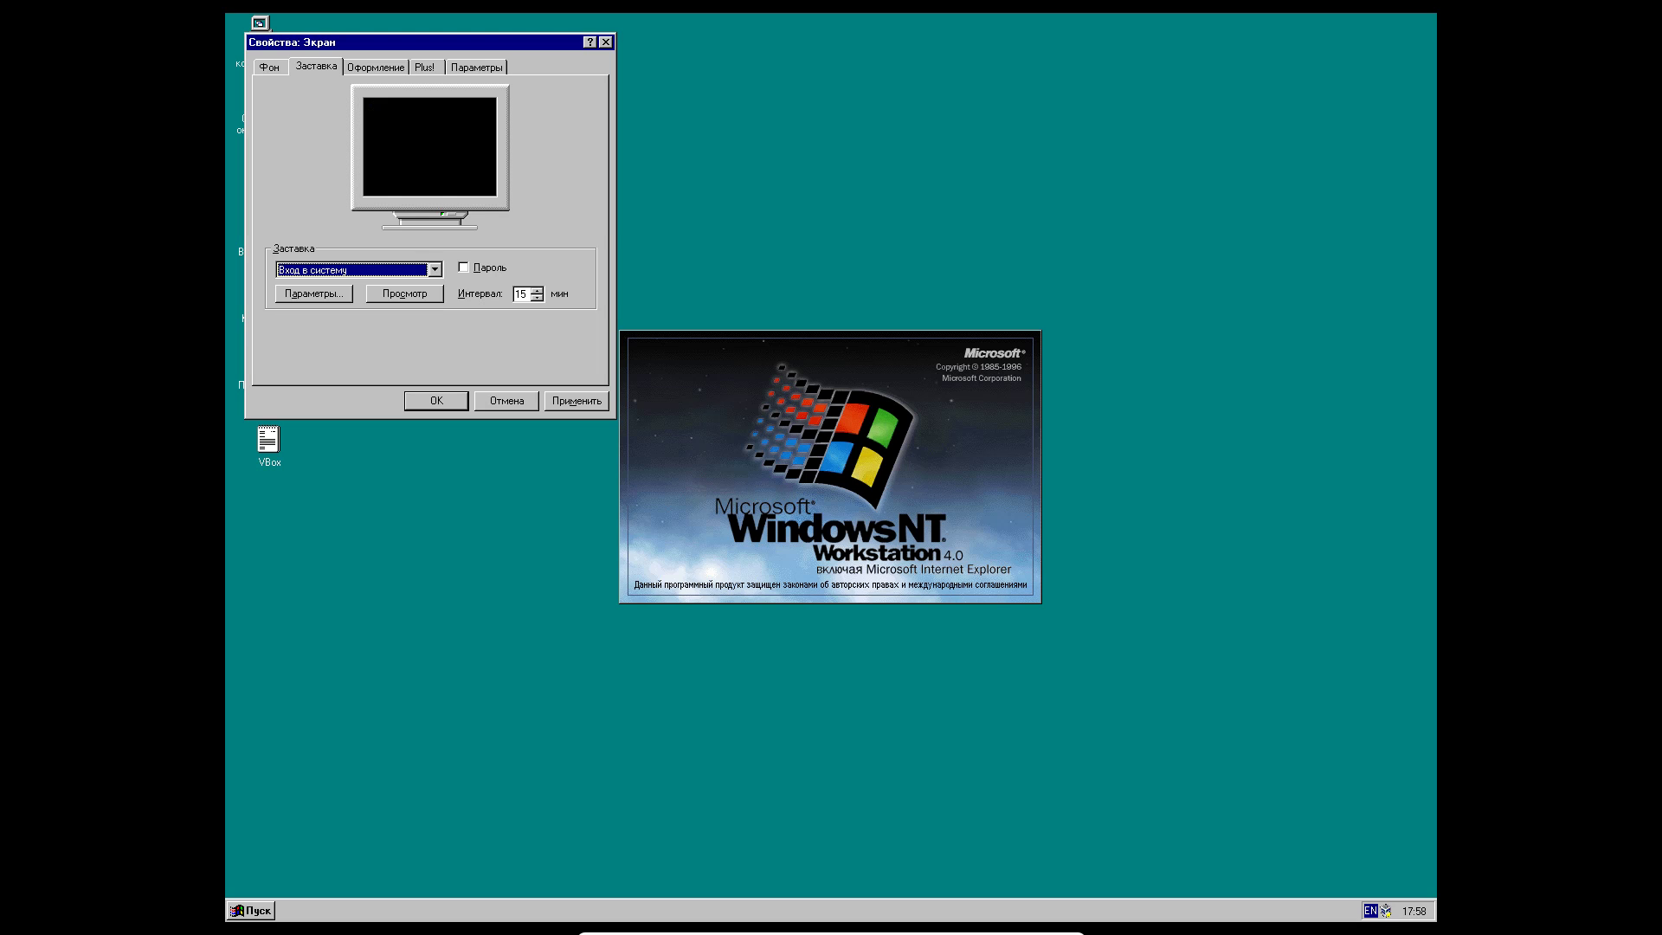
click(404, 294)
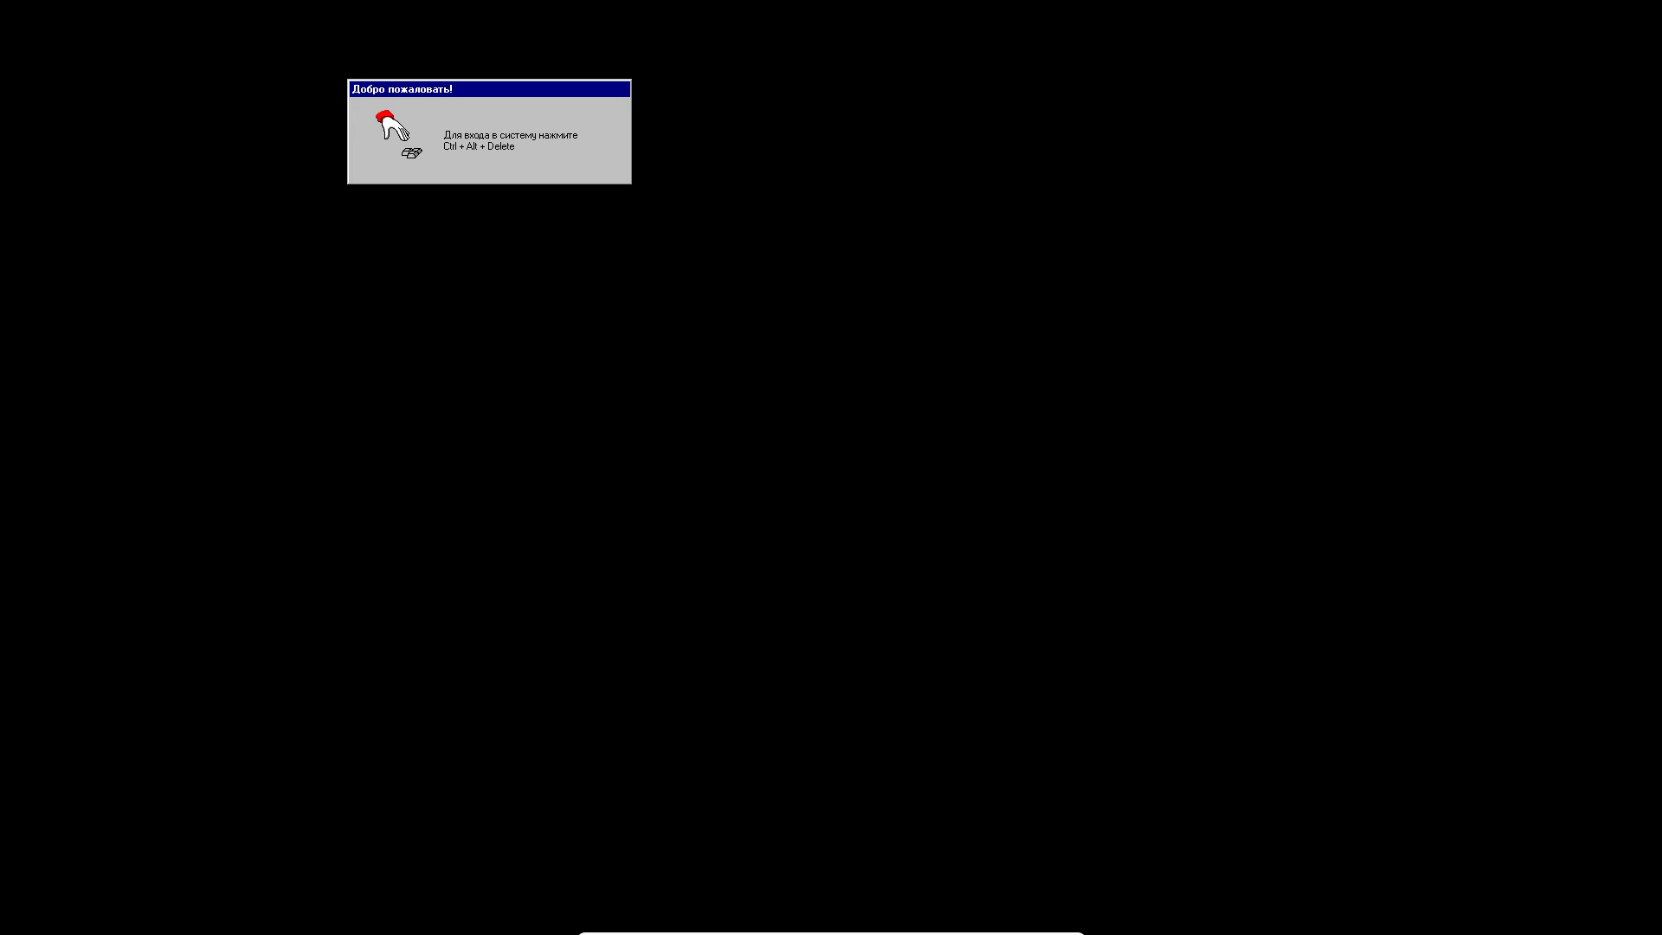
key(alt+c)
key(Escape)
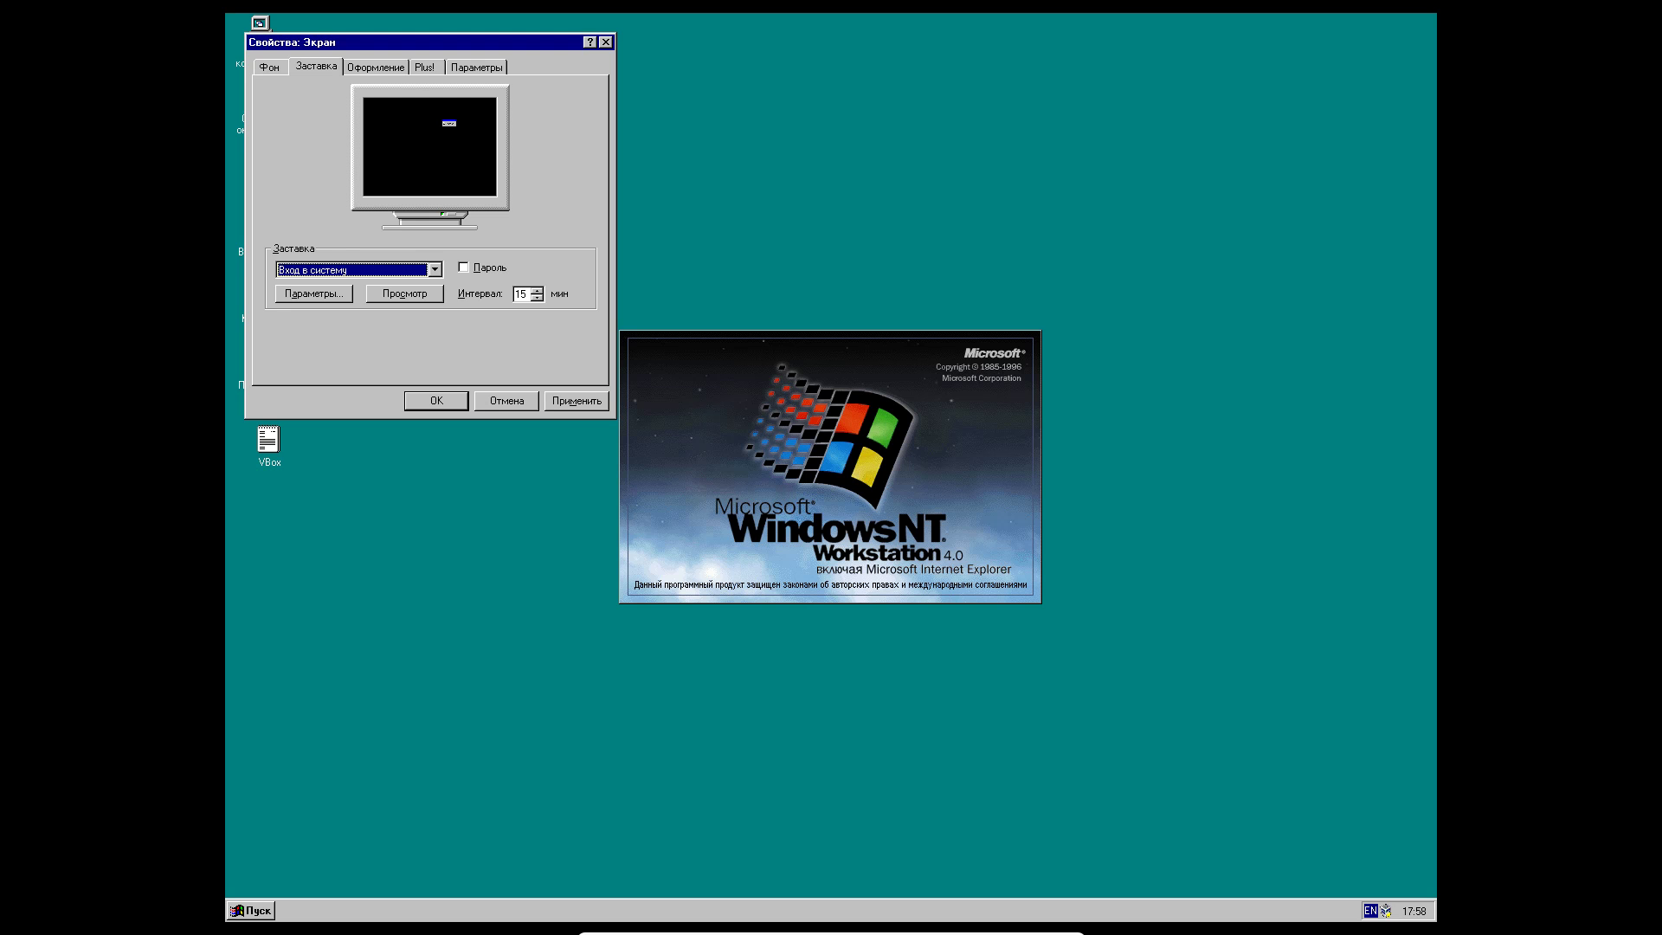
- Preview the Лабиринт (OpenGL) screen saver full screen, and close the display properties without applying it
click(436, 270)
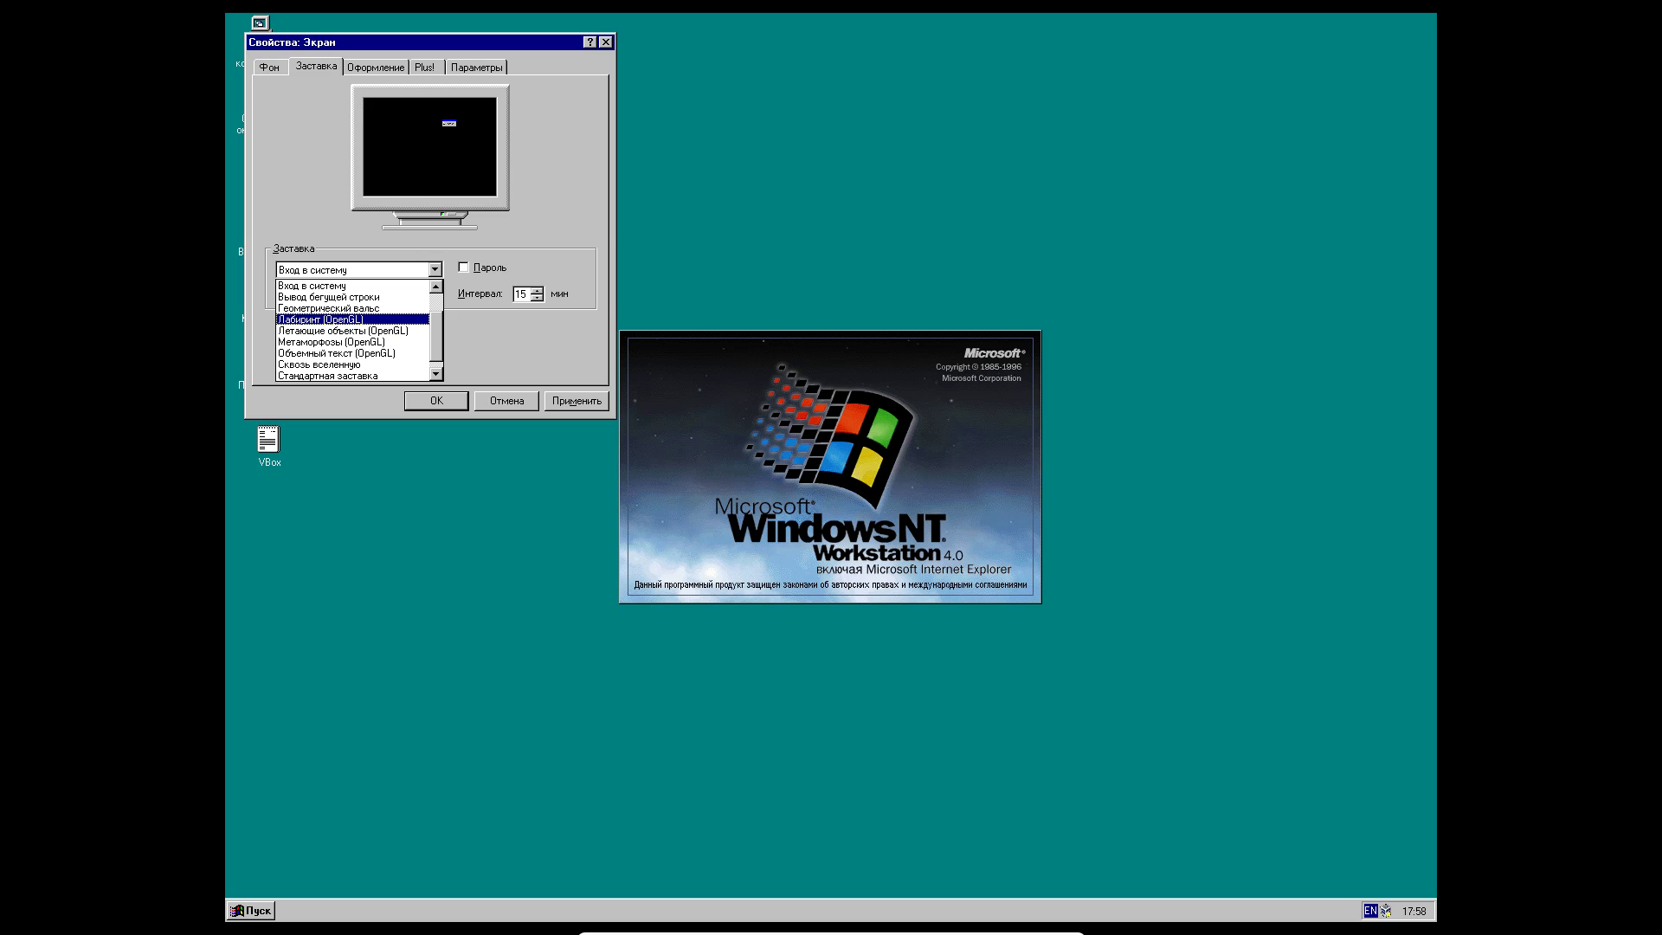
key(Up)
key(Down)
key(Return)
click(404, 294)
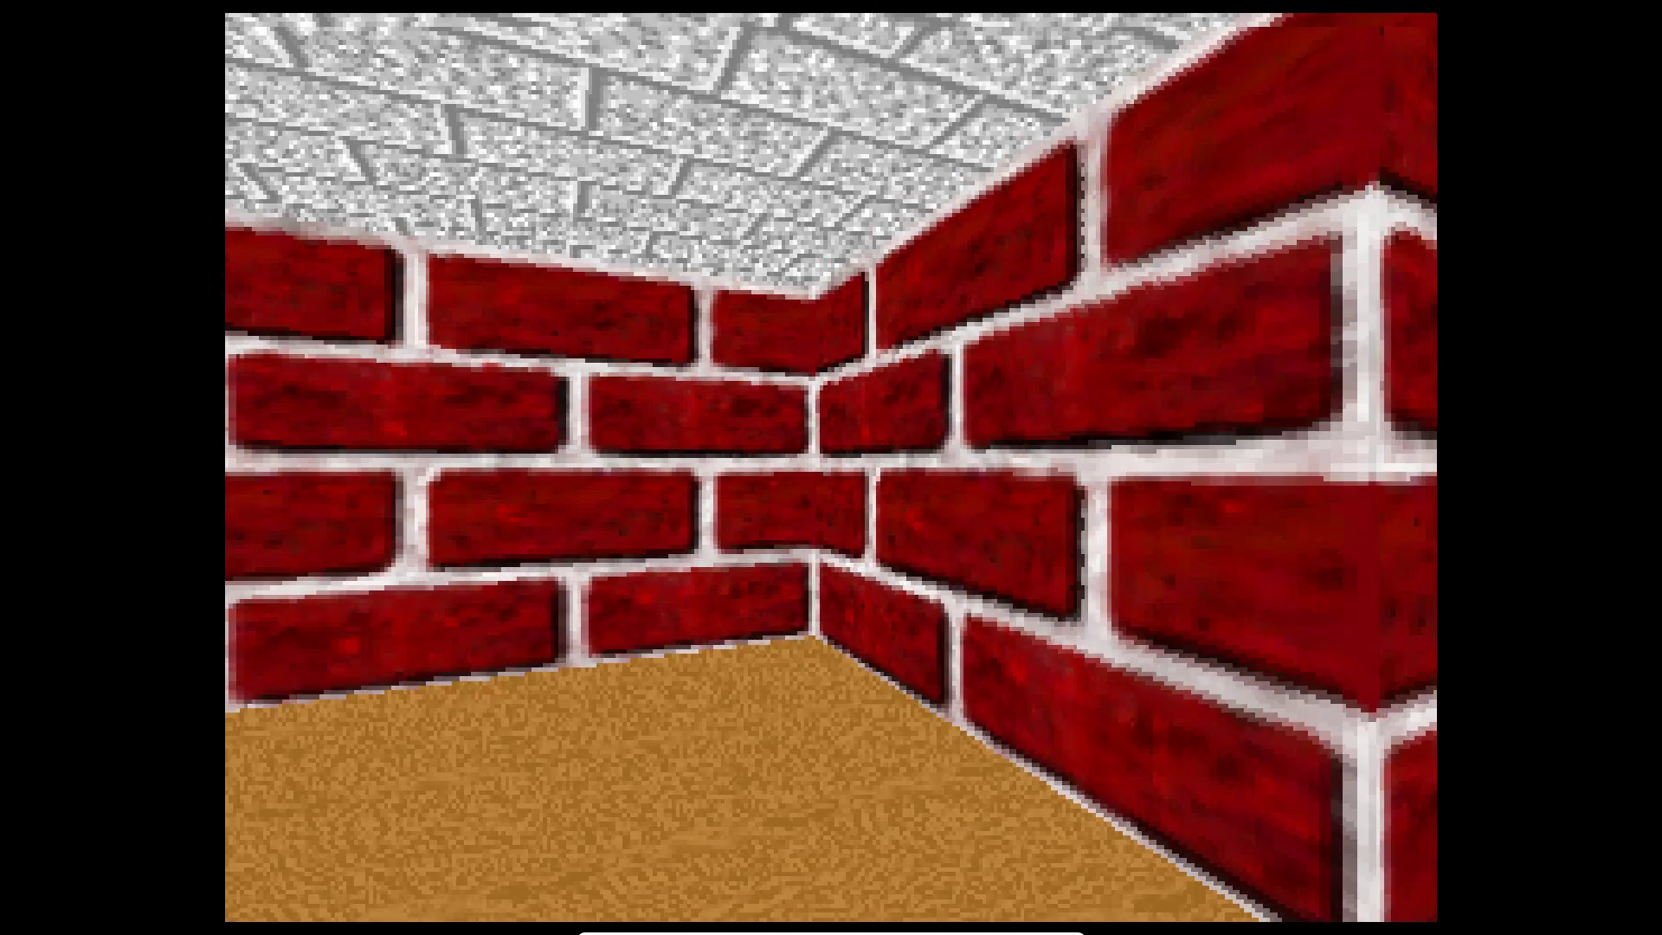
key(Escape)
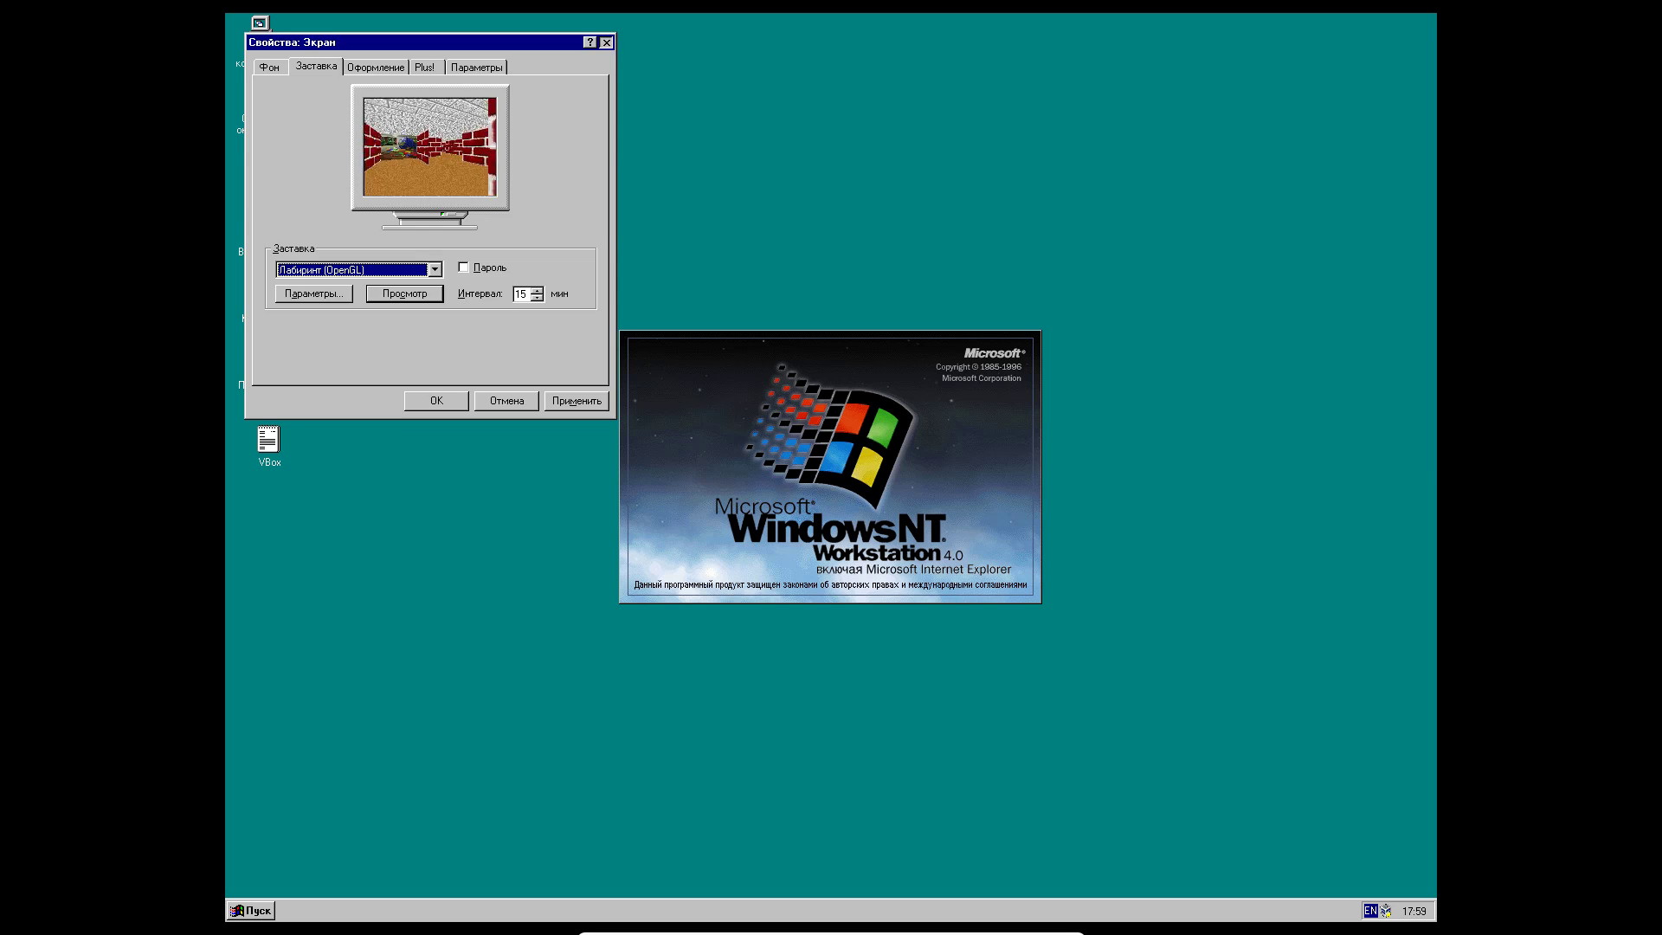
key(Escape)
- Open Мой компьютер and examine the general system properties of the Windows NT installation
double_click(260, 31)
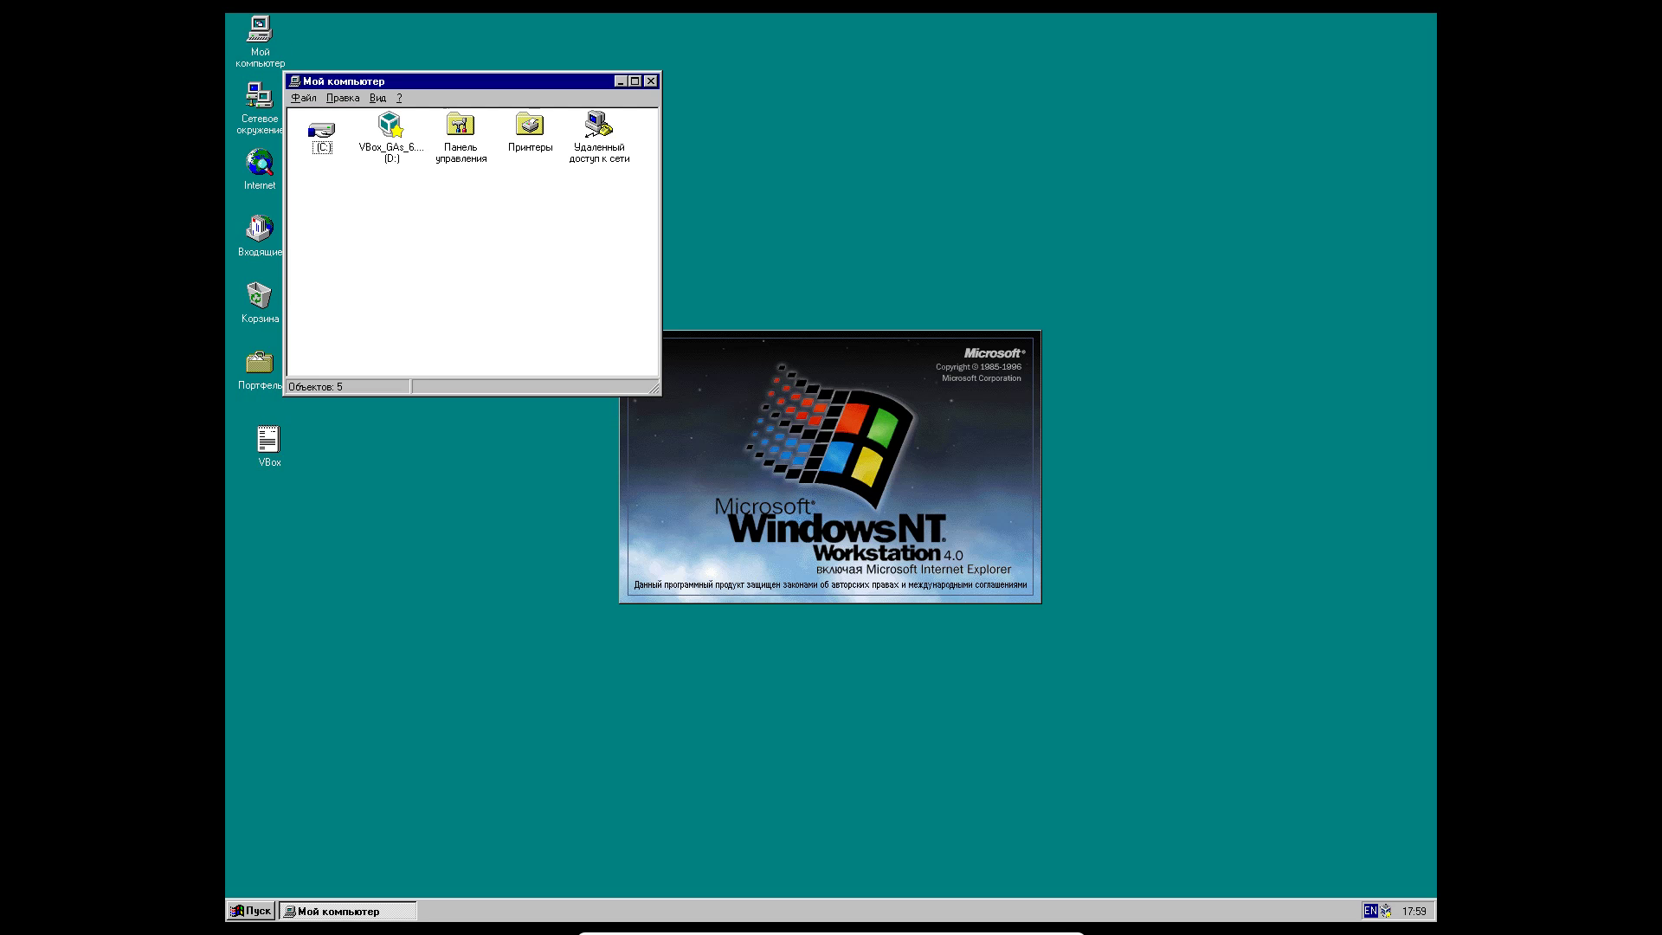
right_click(429, 238)
click(472, 346)
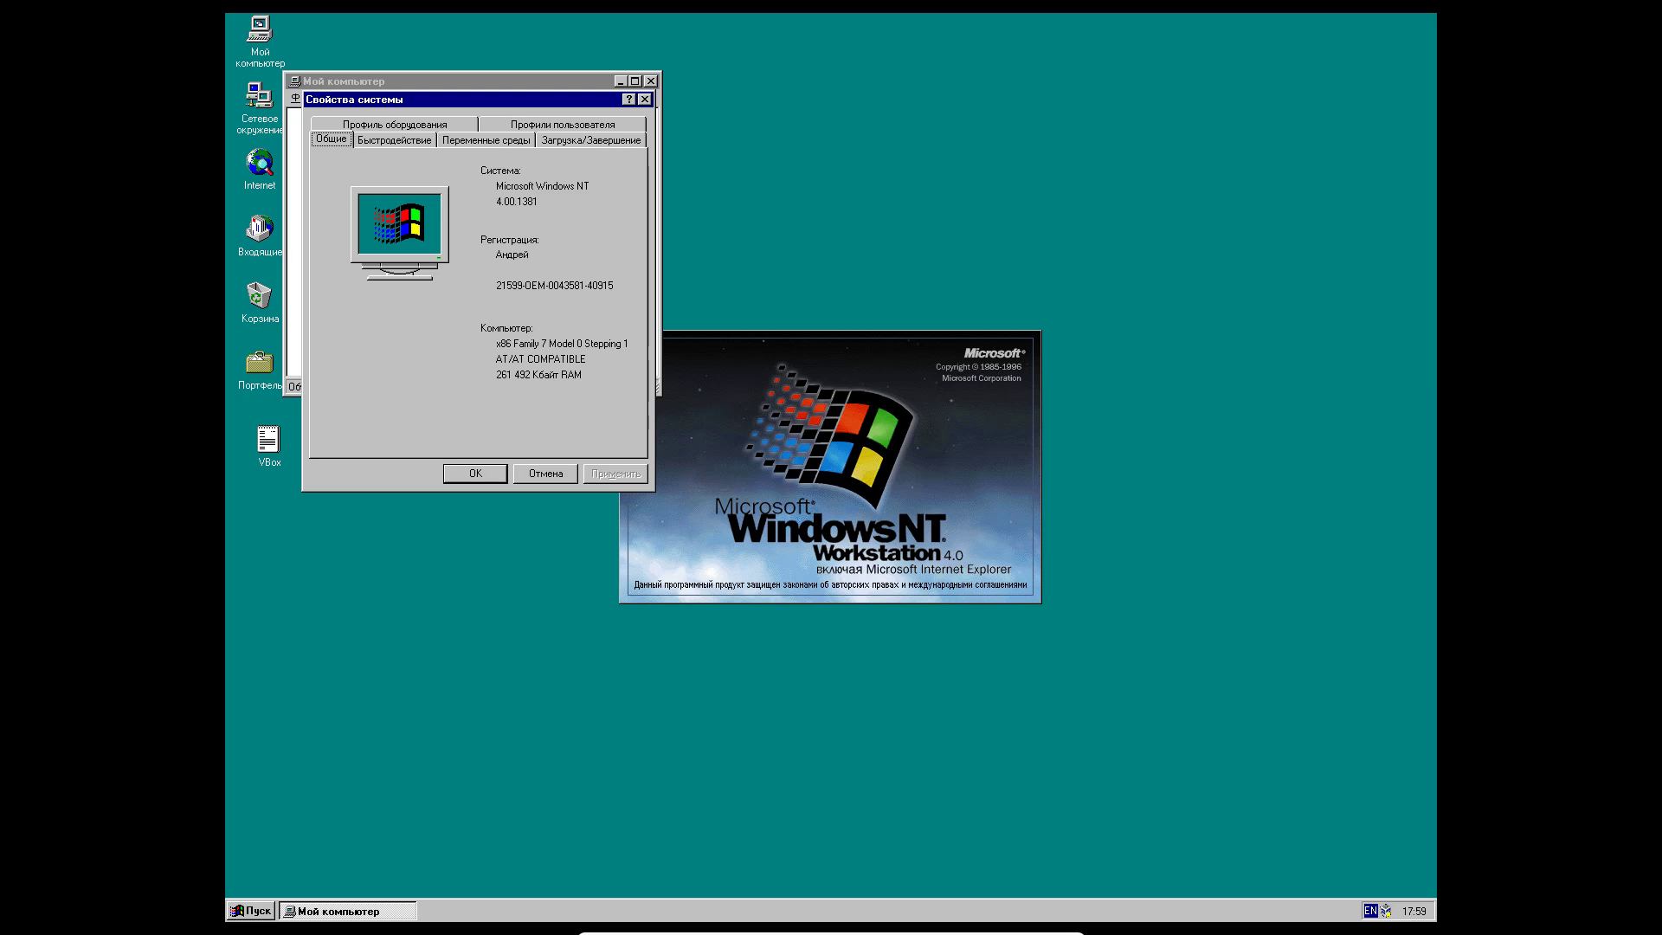
key(Escape)
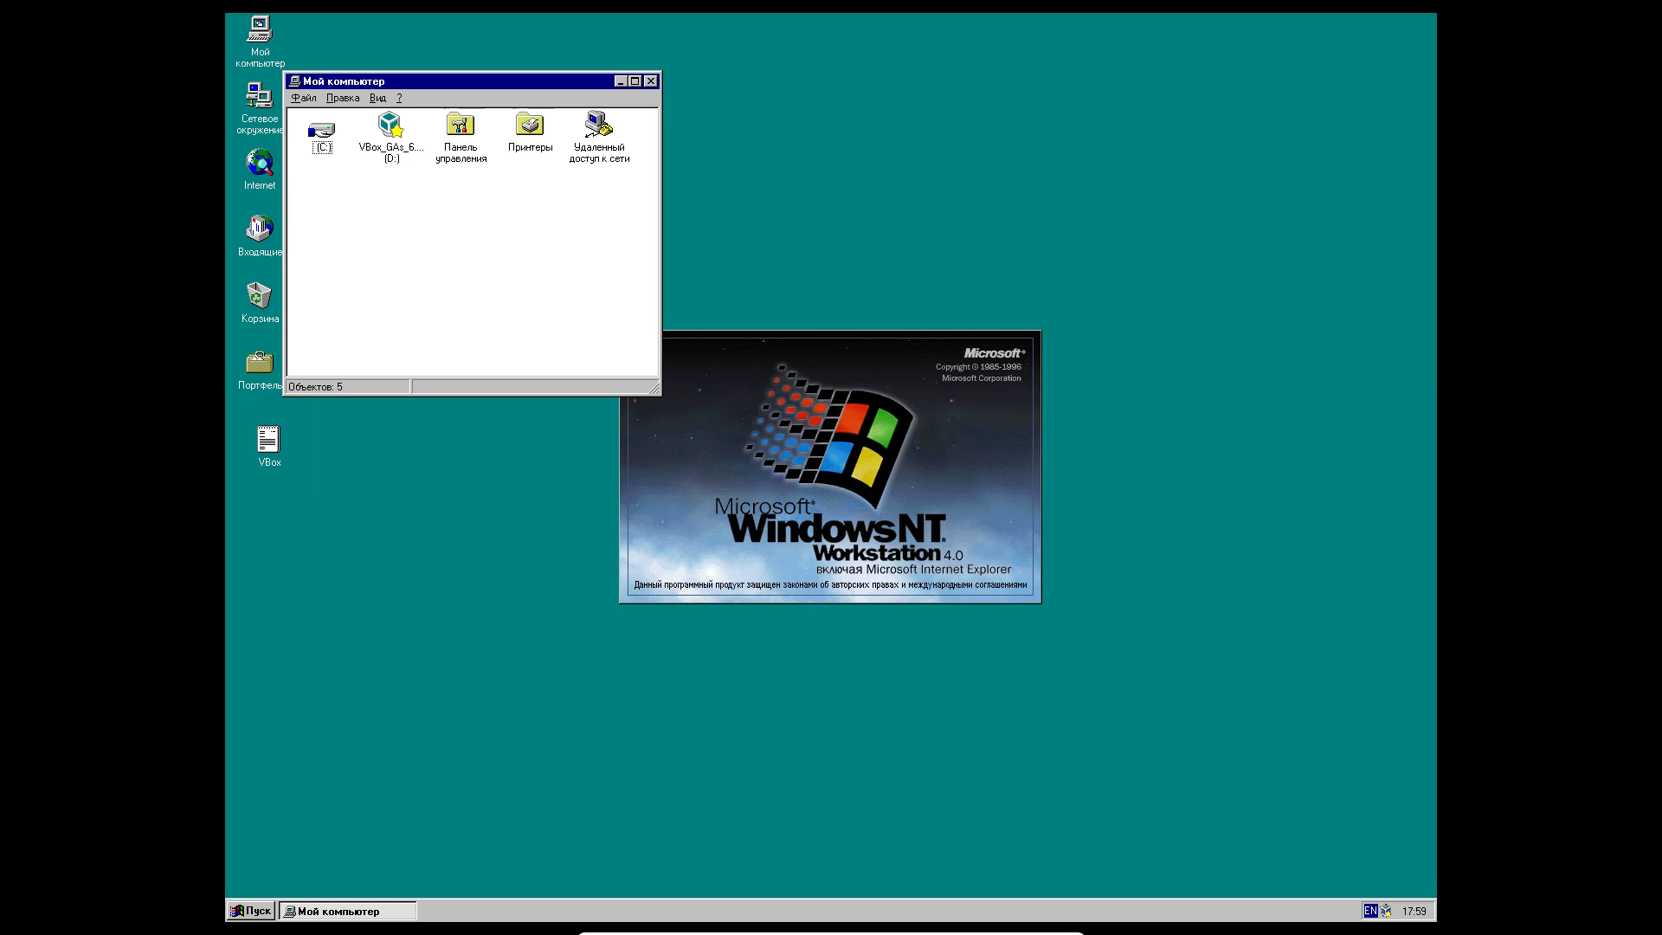
- Close Мой компьютер and restart the guest, booting Windows NT Workstation 4.00 RUS from the OS loader
key(alt+F4)
key(ctrl+Escape)
key(Up)
key(Return)
key(Down)
key(Return)
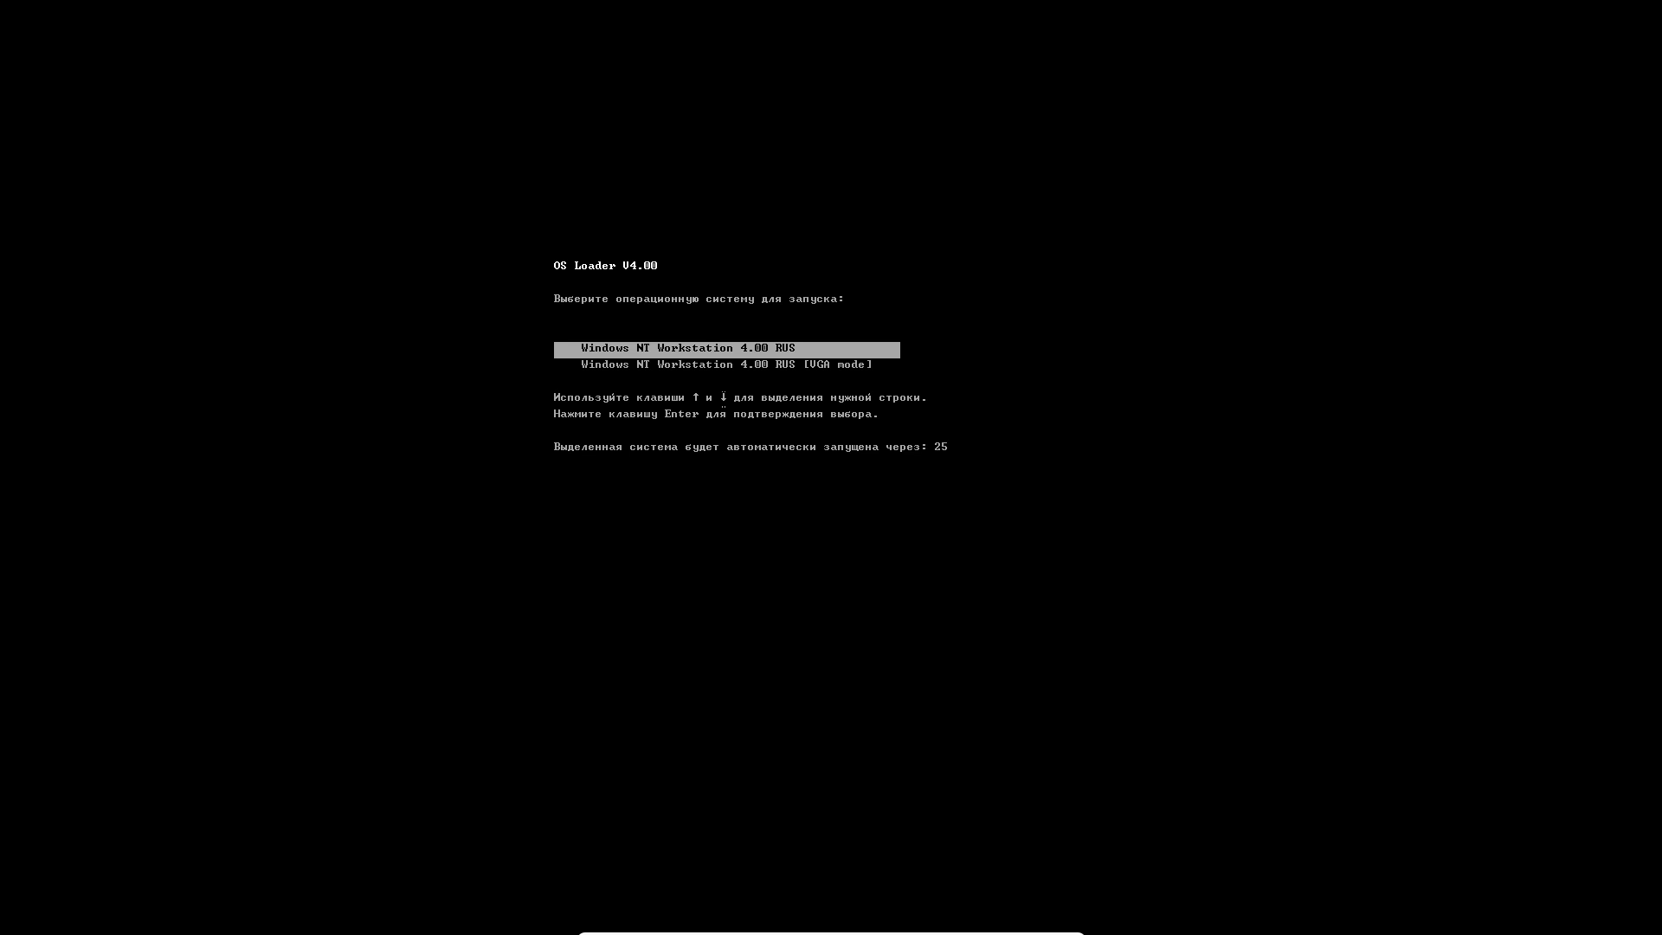
key(Return)
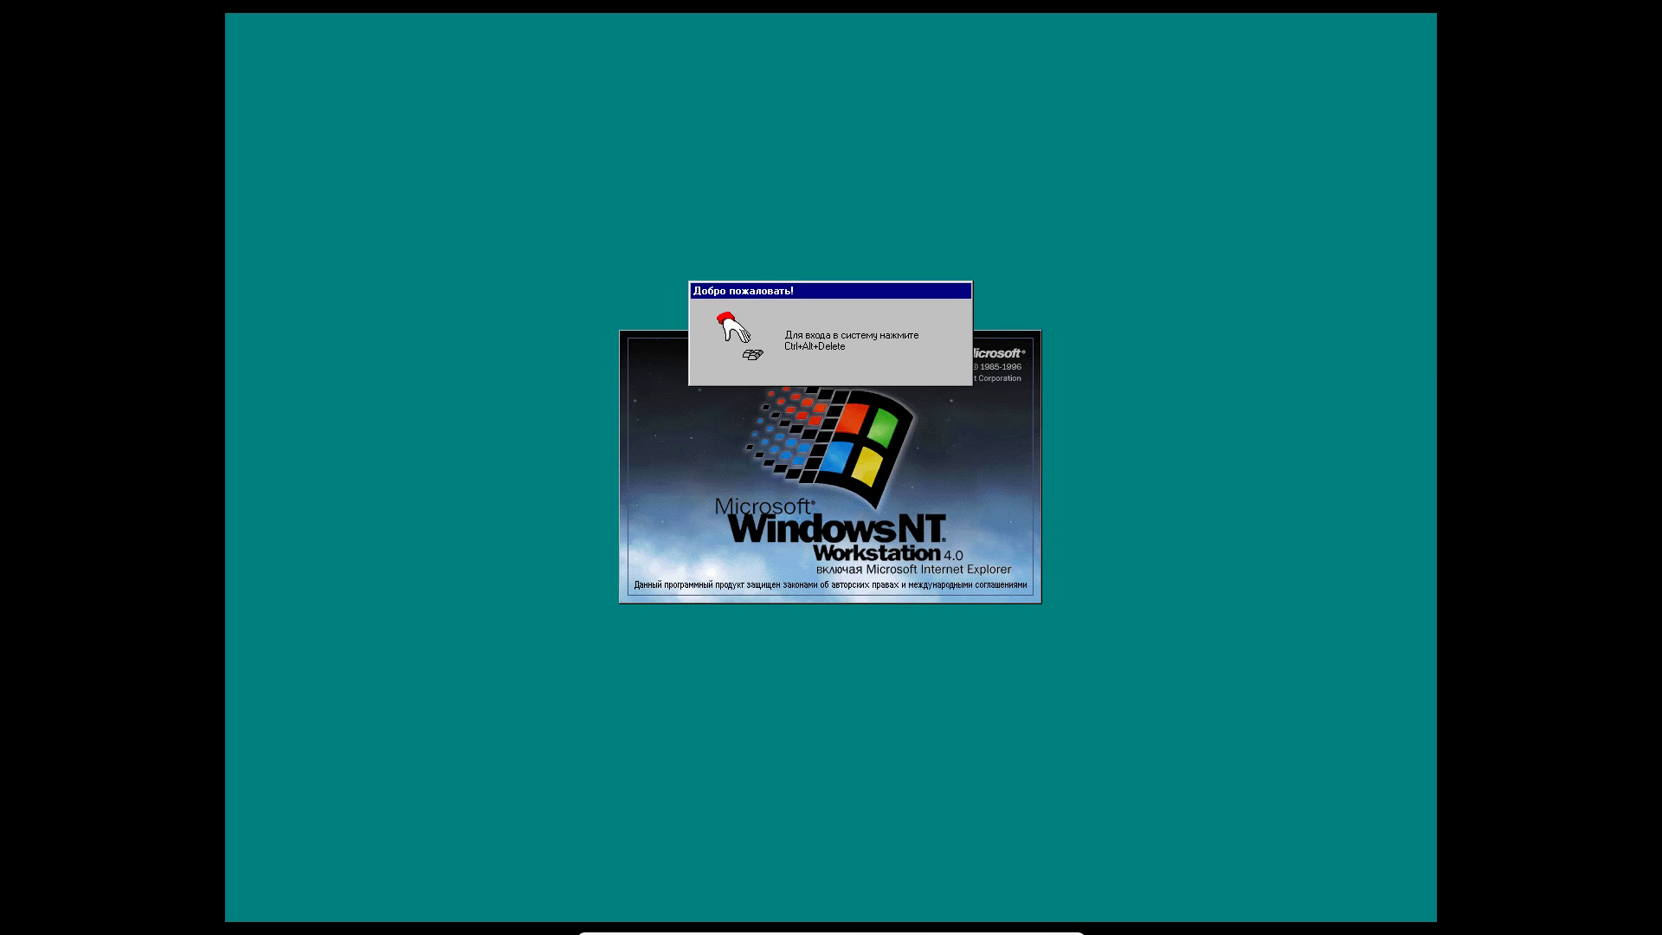
- Send Ctrl-Alt-Del to the guest to log on, and dismiss the VBoxService.exe error and the welcome window
mouse_move(822, 932)
click(761, 922)
mouse_move(808, 893)
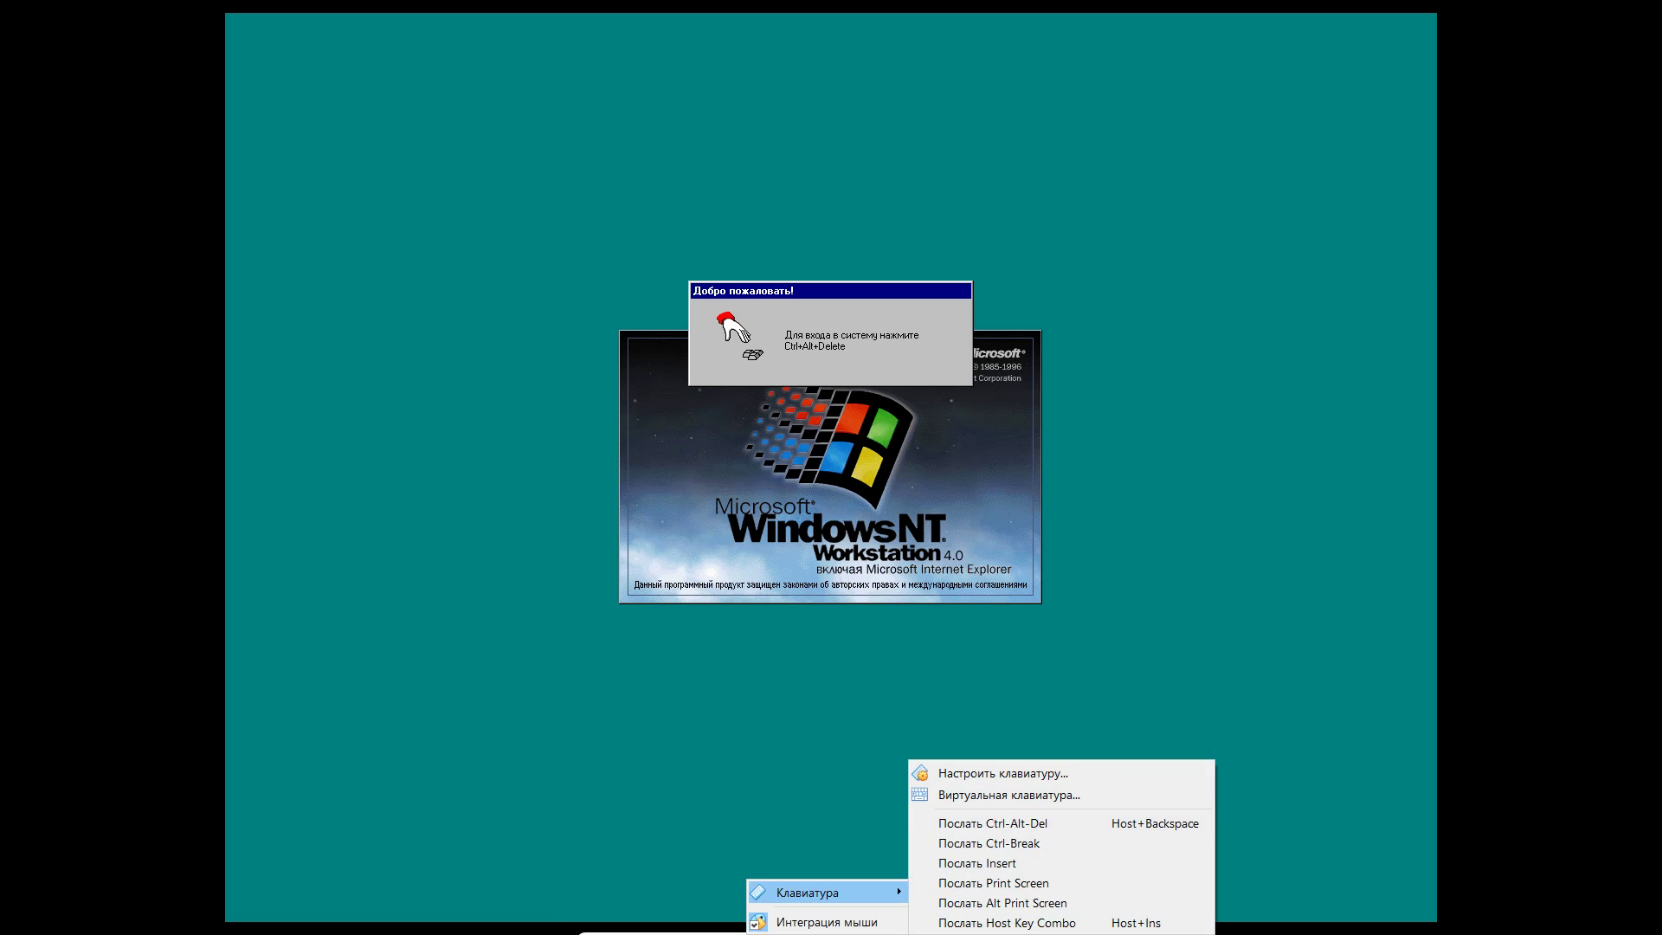
click(993, 823)
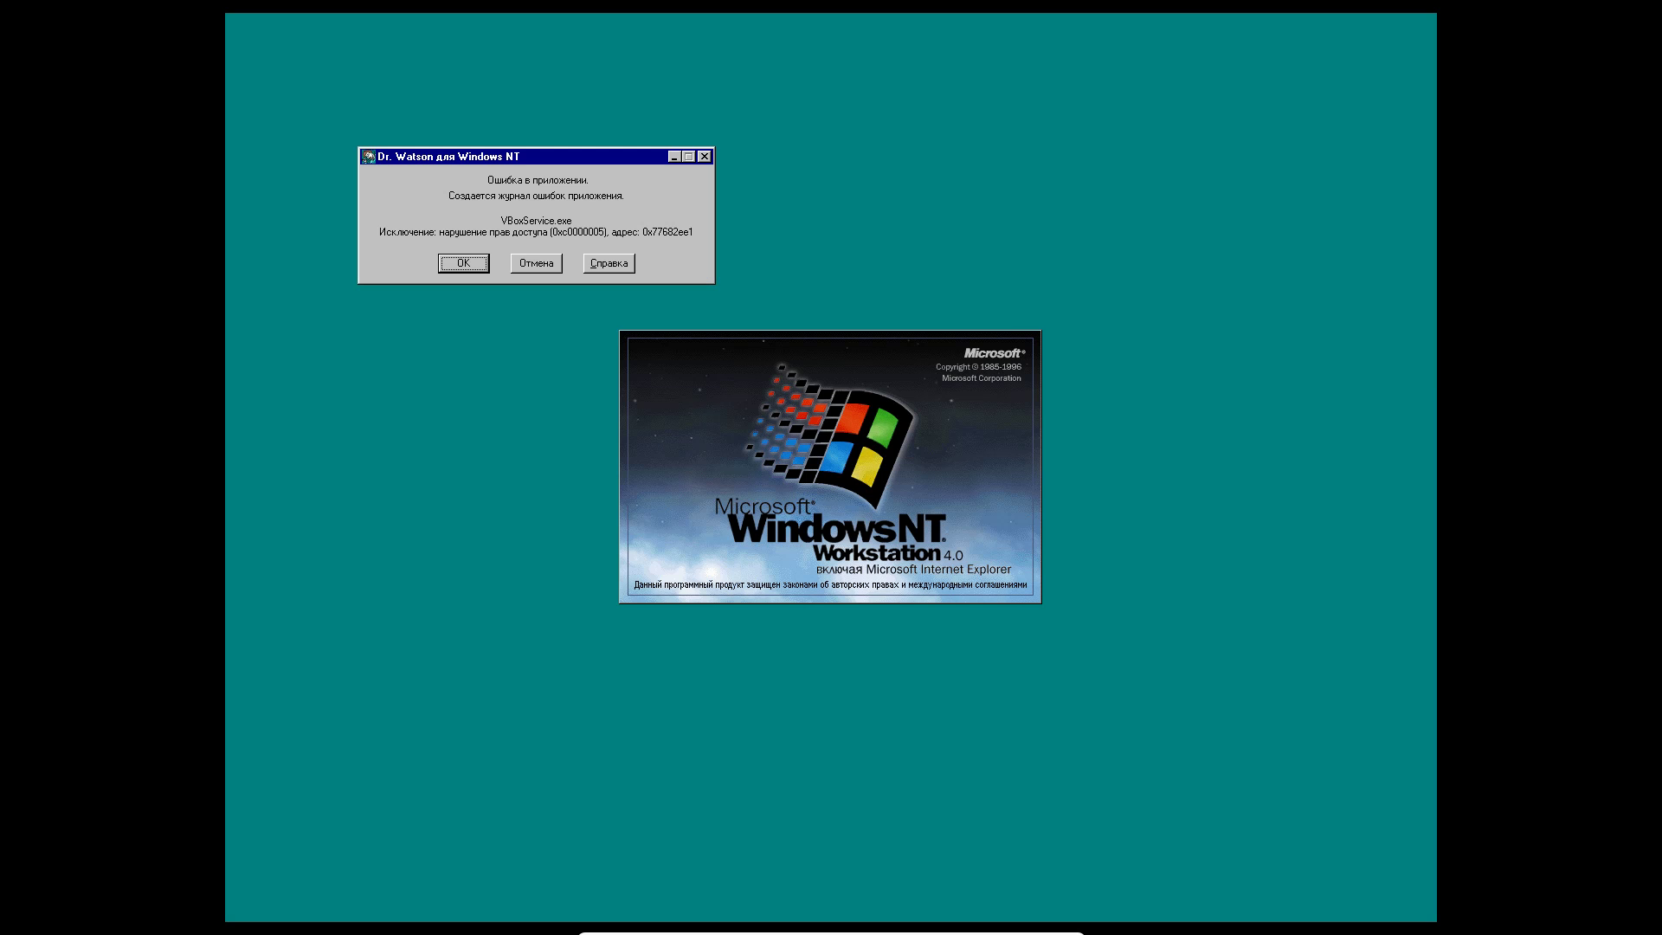
click(464, 263)
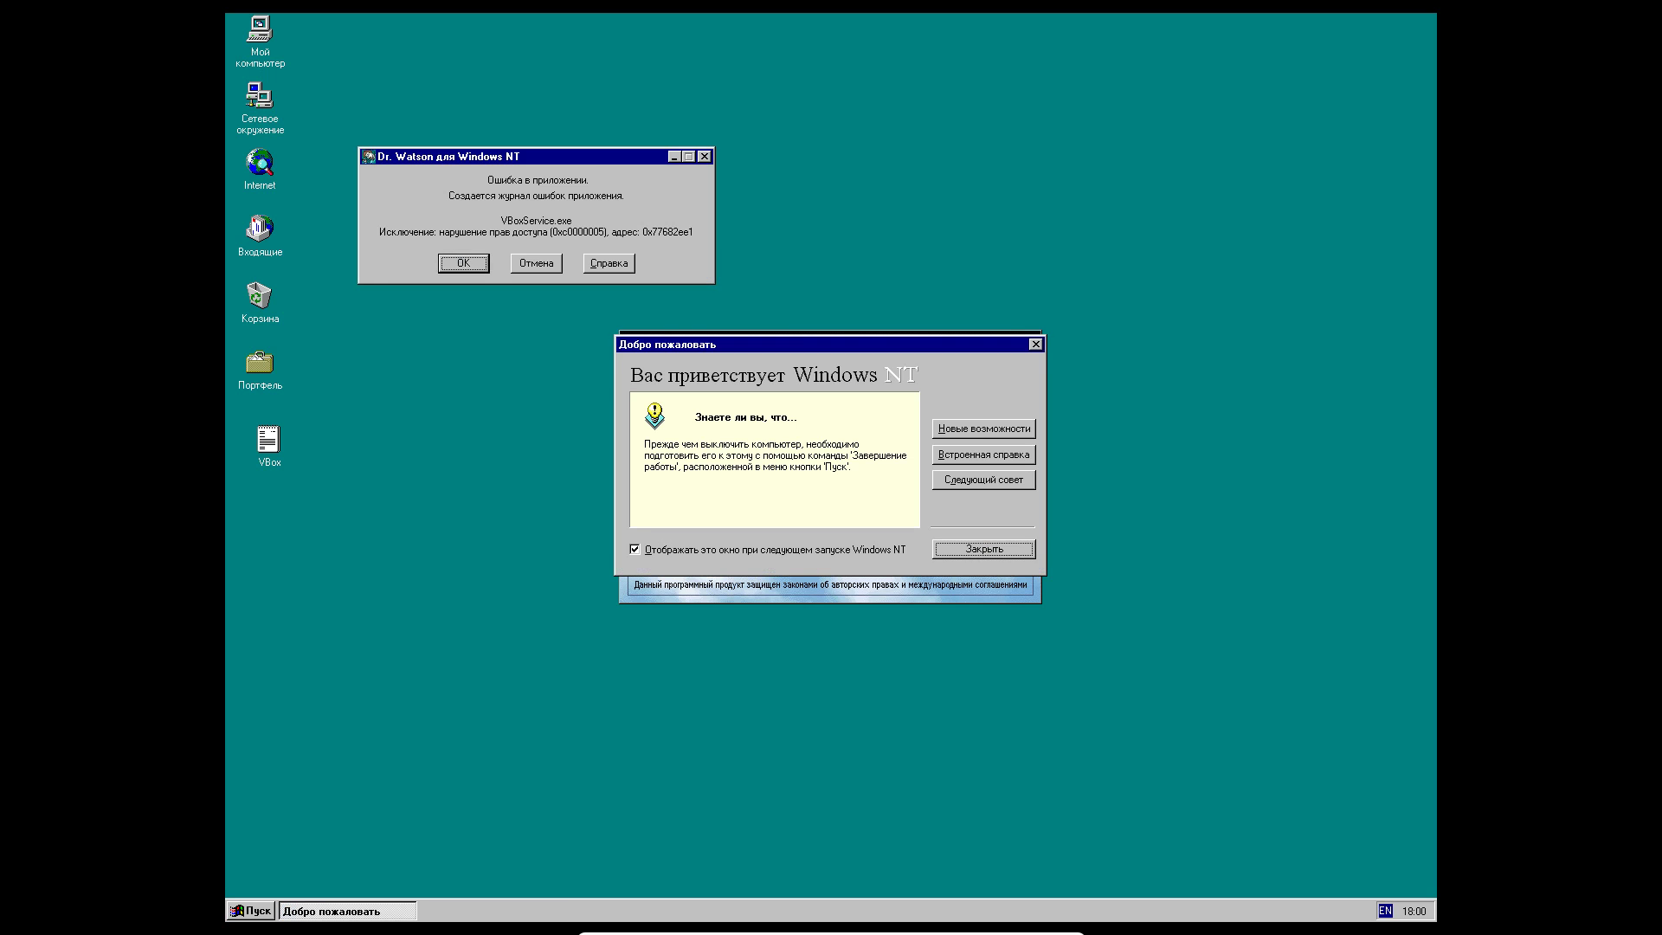
key(Return)
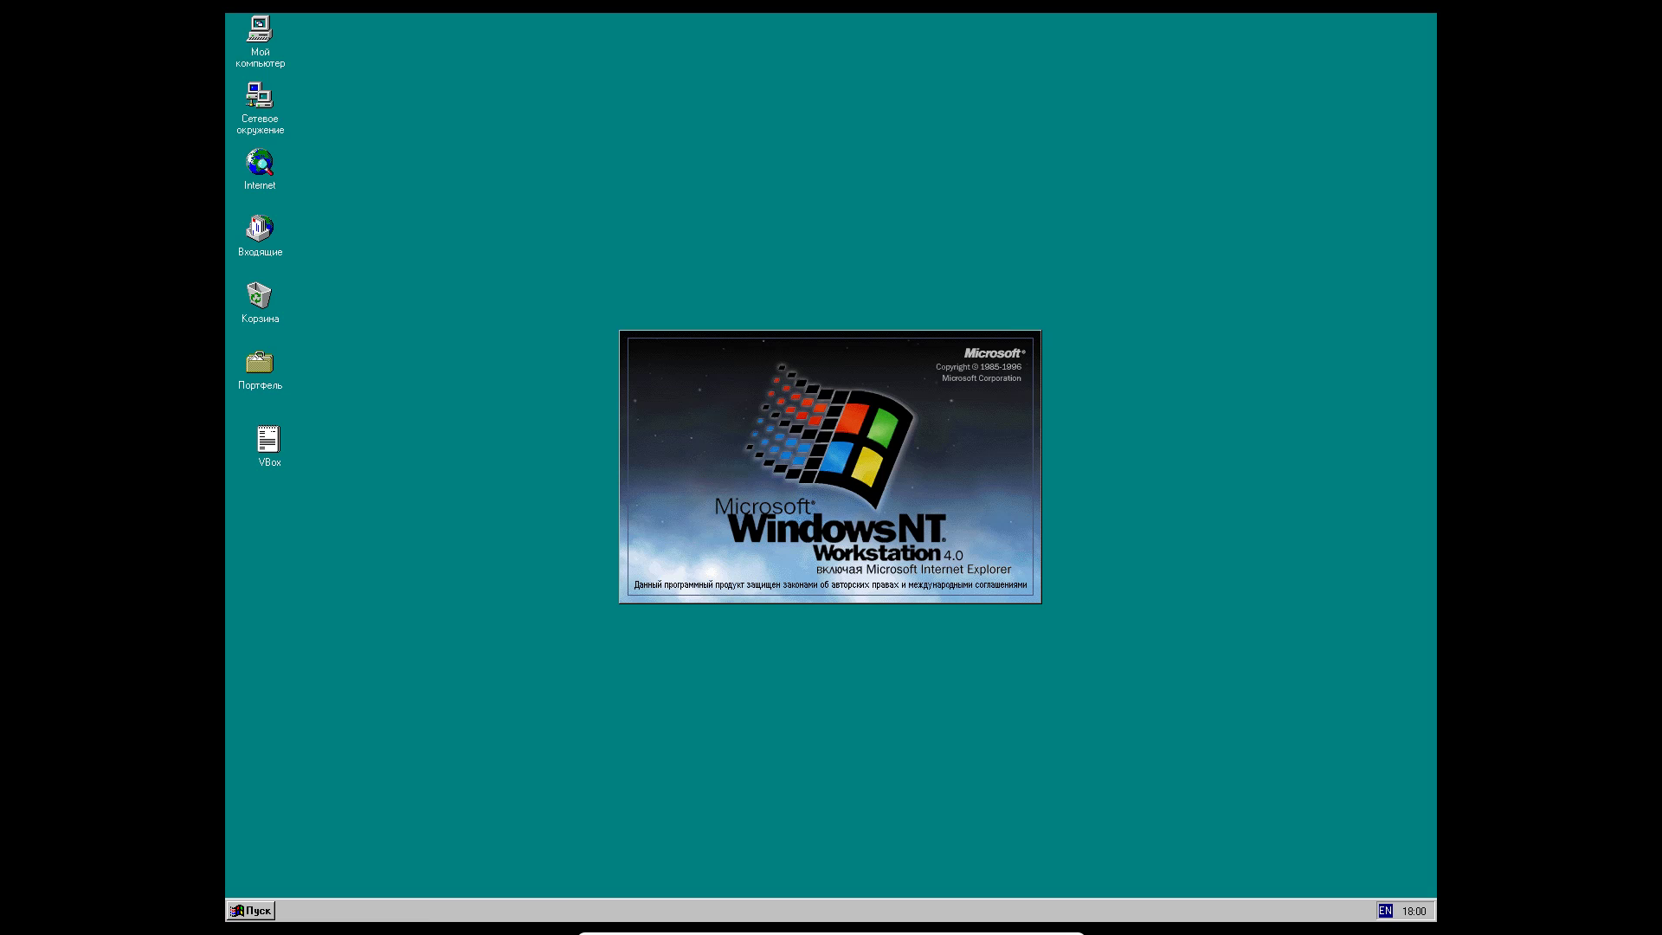
- Open Корзина, move and enlarge its window to view the contents, and close it
double_click(259, 297)
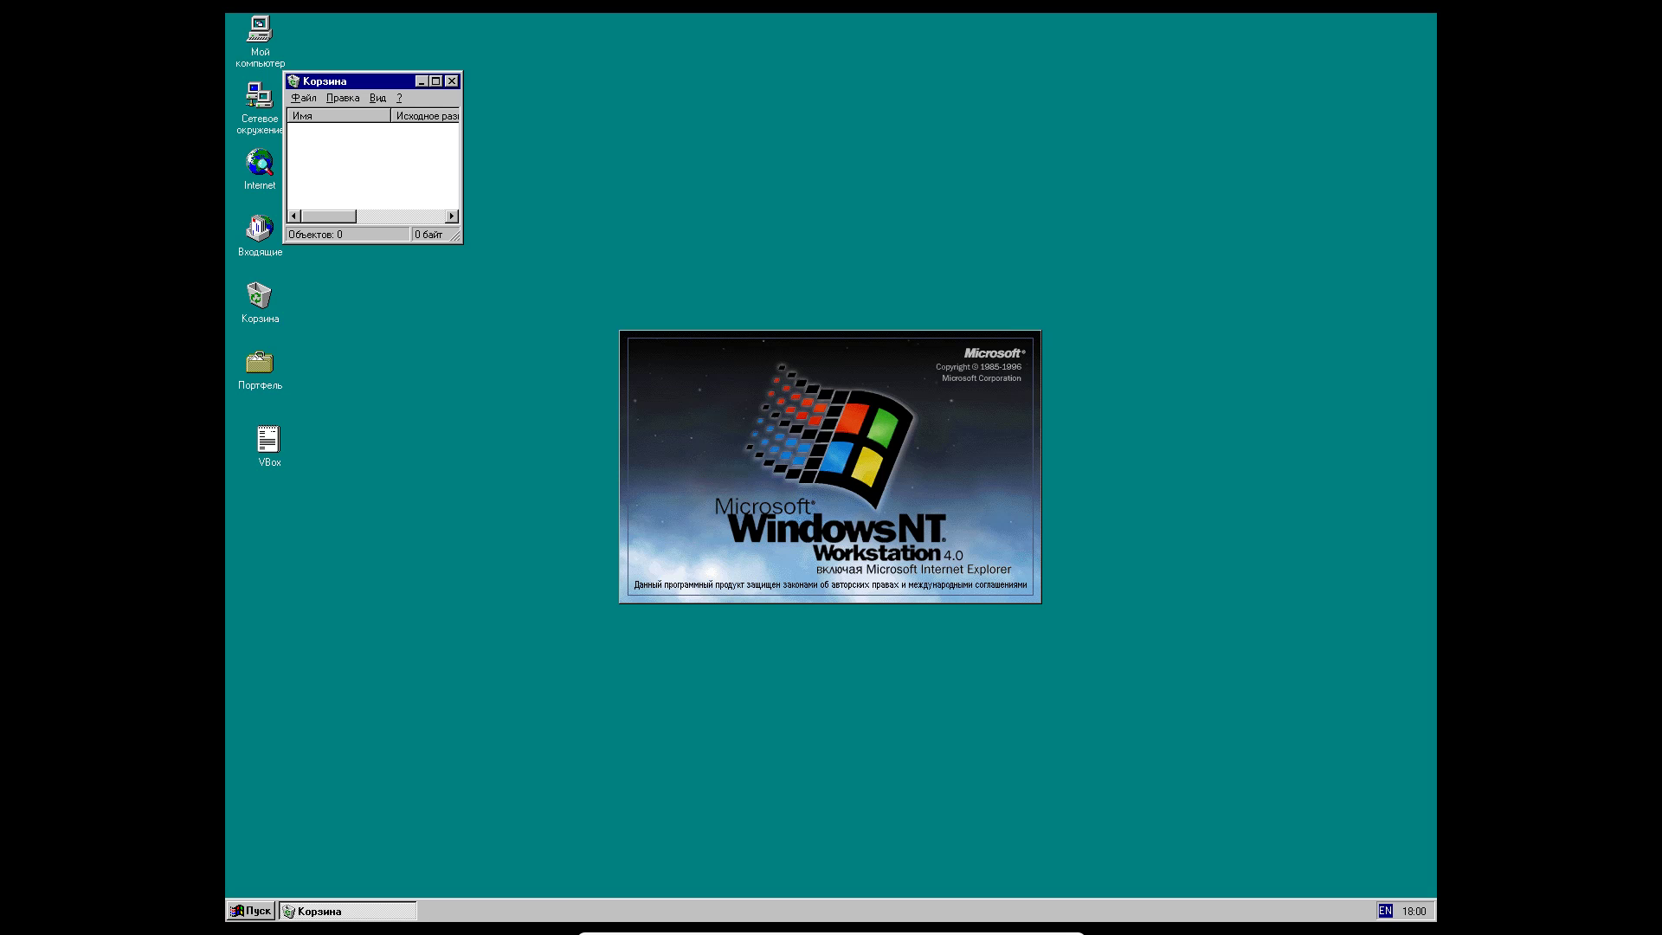
mouse_move(373, 72)
mouse_down()
mouse_move(373, 187)
mouse_move(372, 87)
mouse_up()
drag(460, 241, 983, 586)
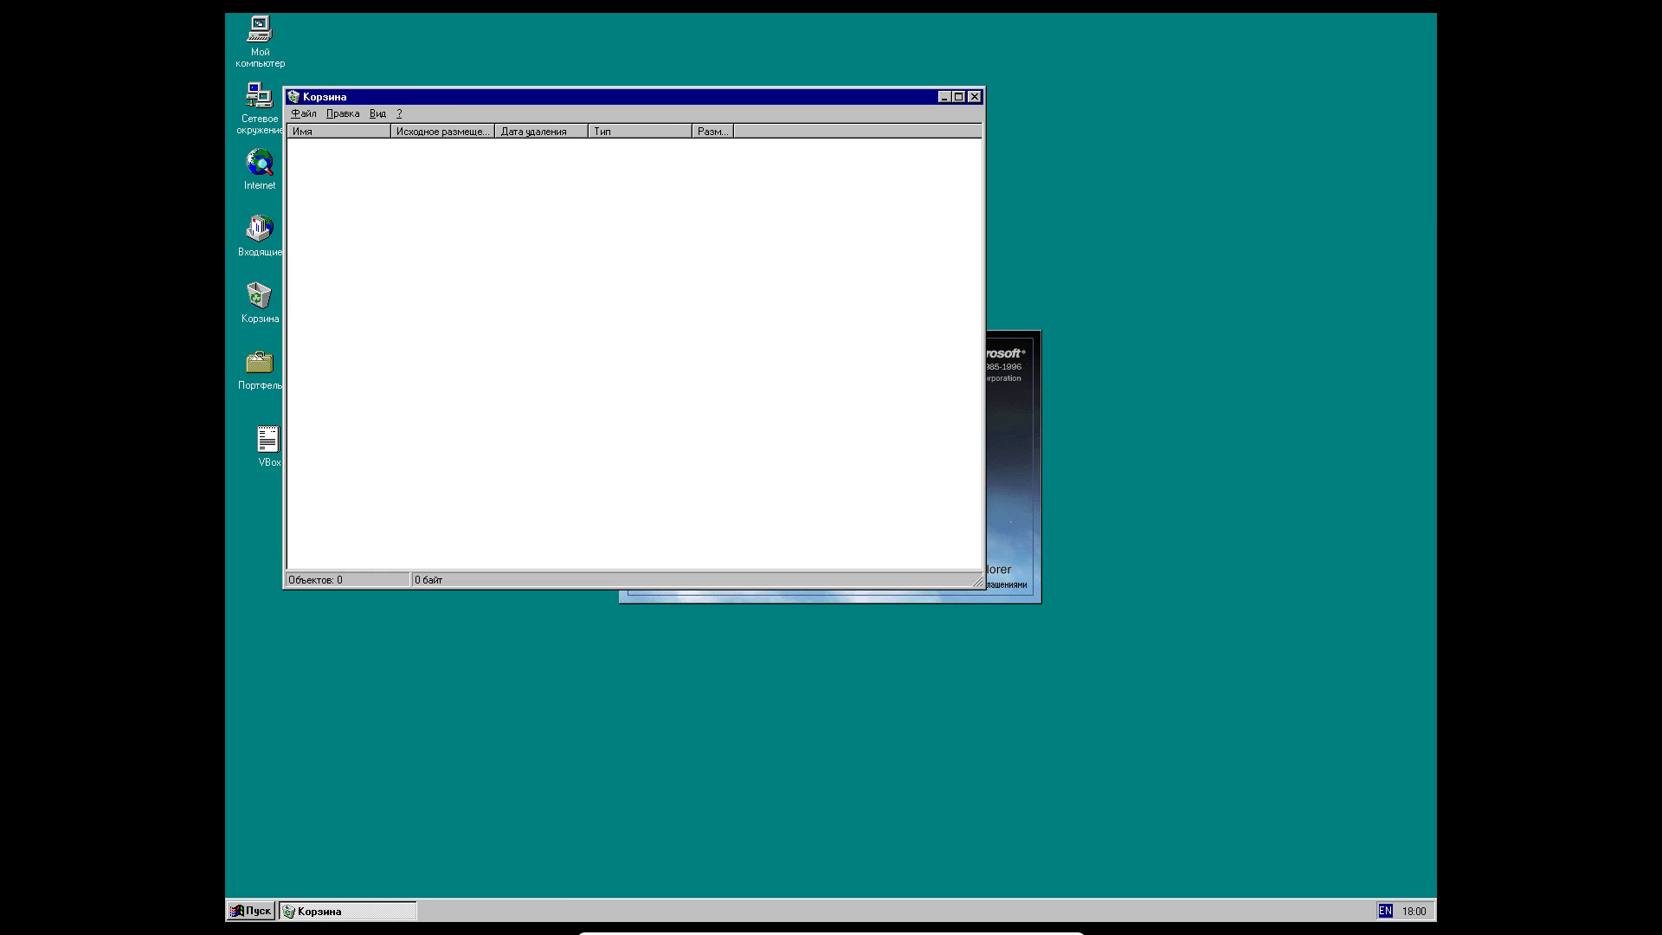
click(974, 96)
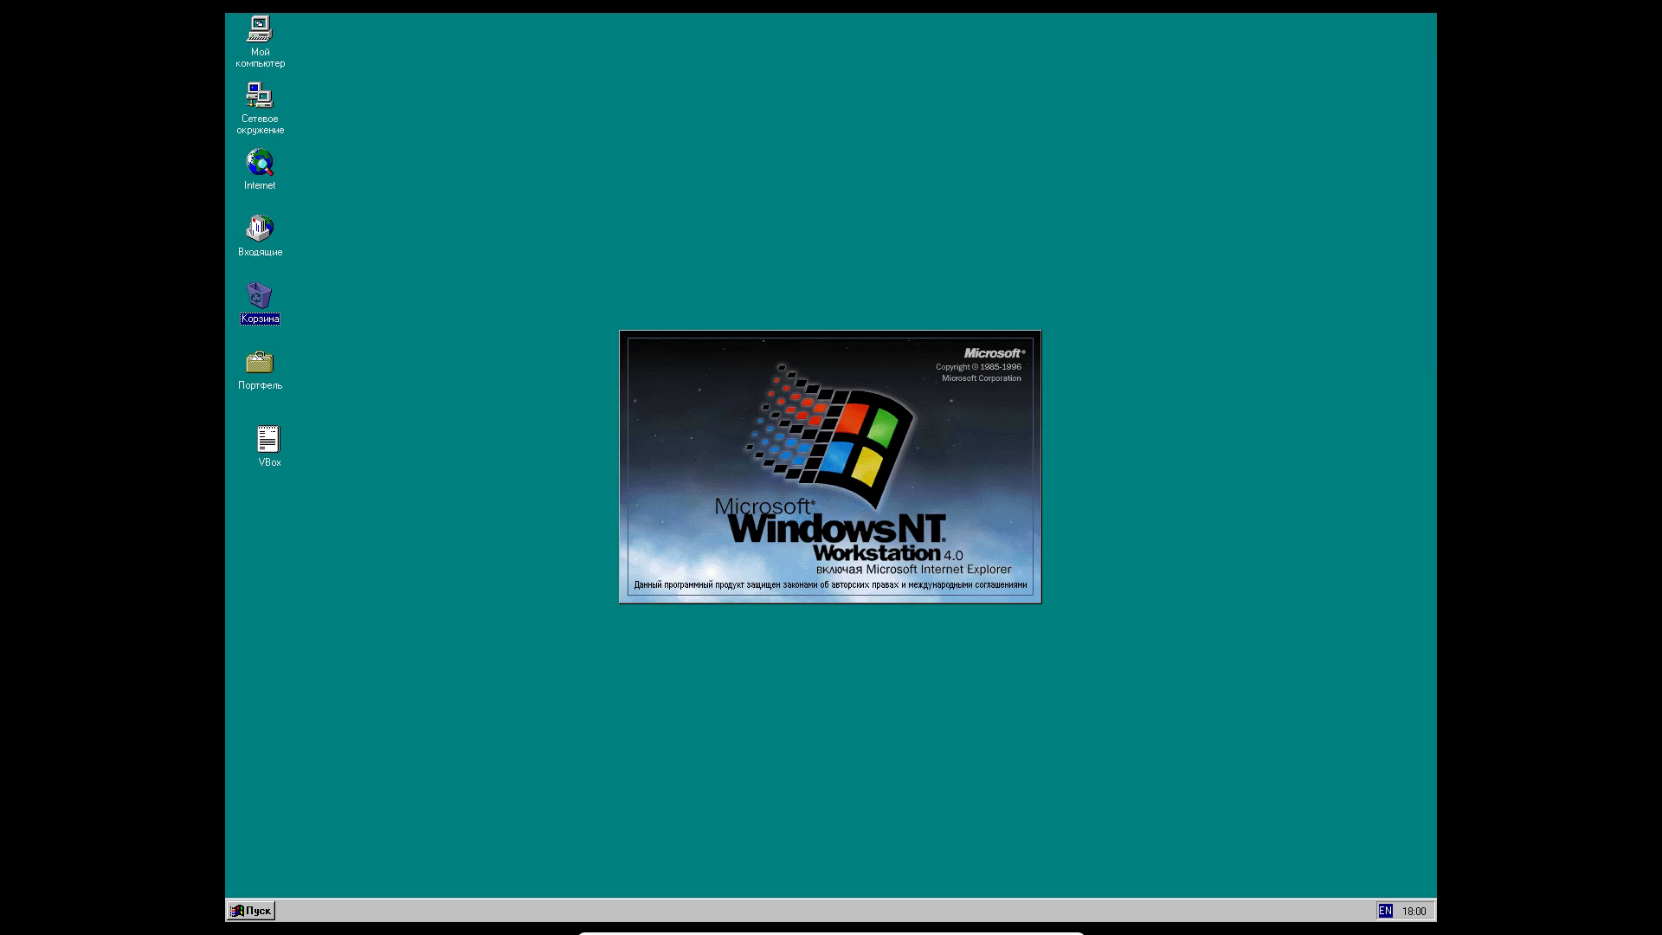
- Open the Program Files folder on drive C: and move its window clear of the drive window
double_click(260, 32)
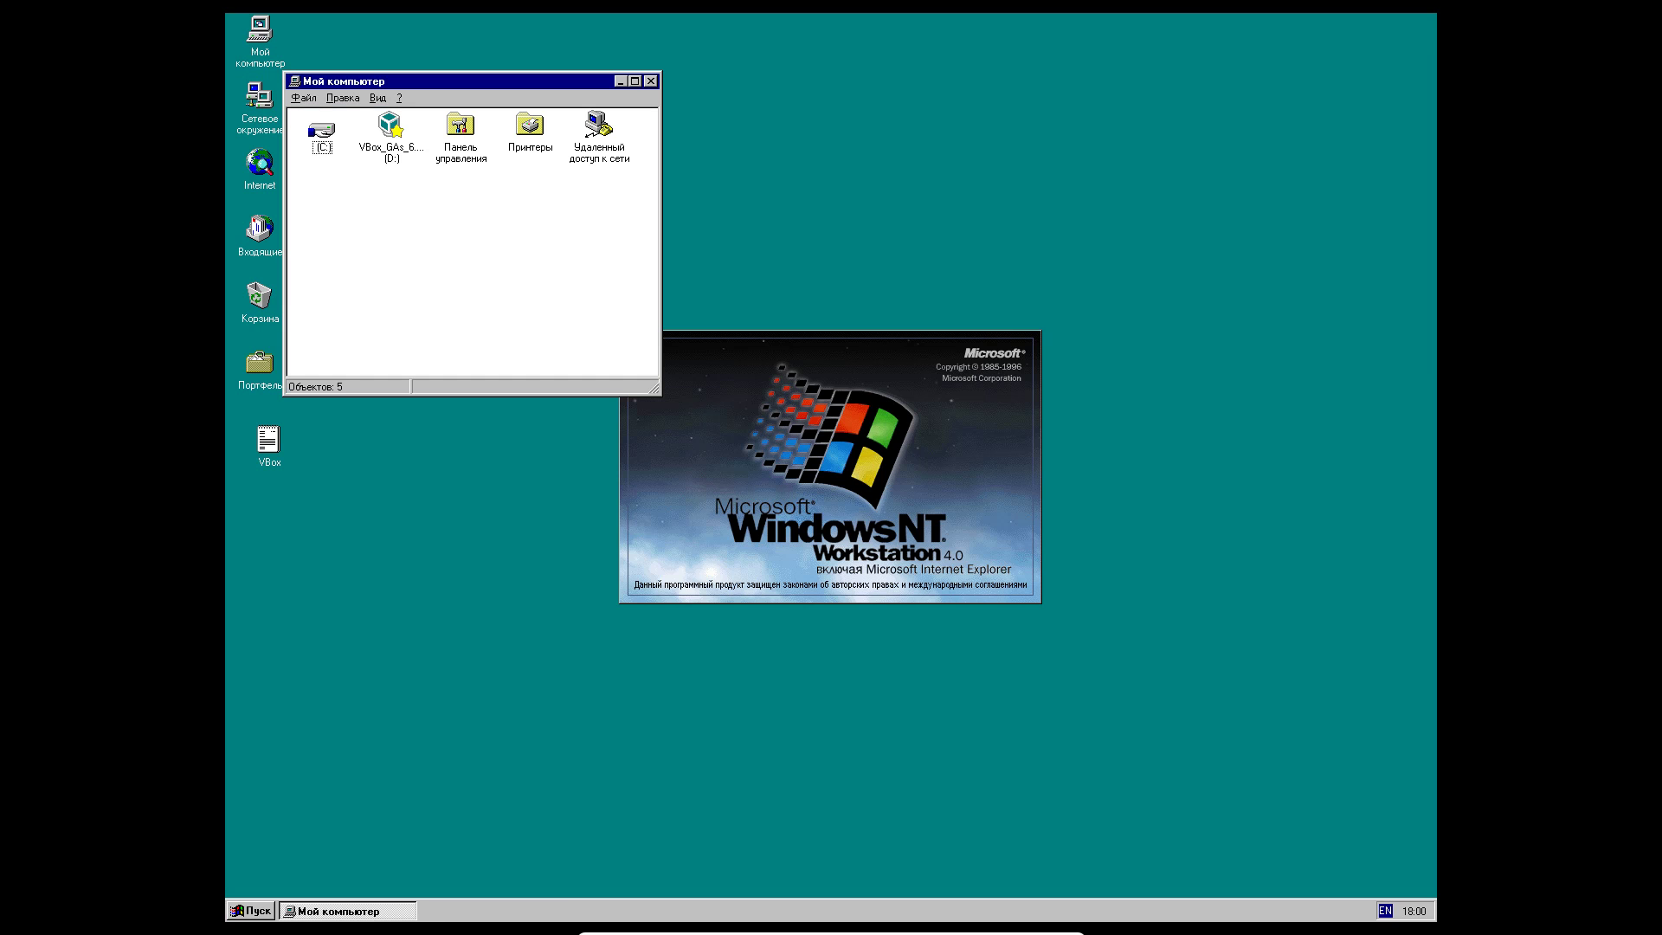
double_click(321, 130)
double_click(360, 164)
drag(398, 138, 486, 241)
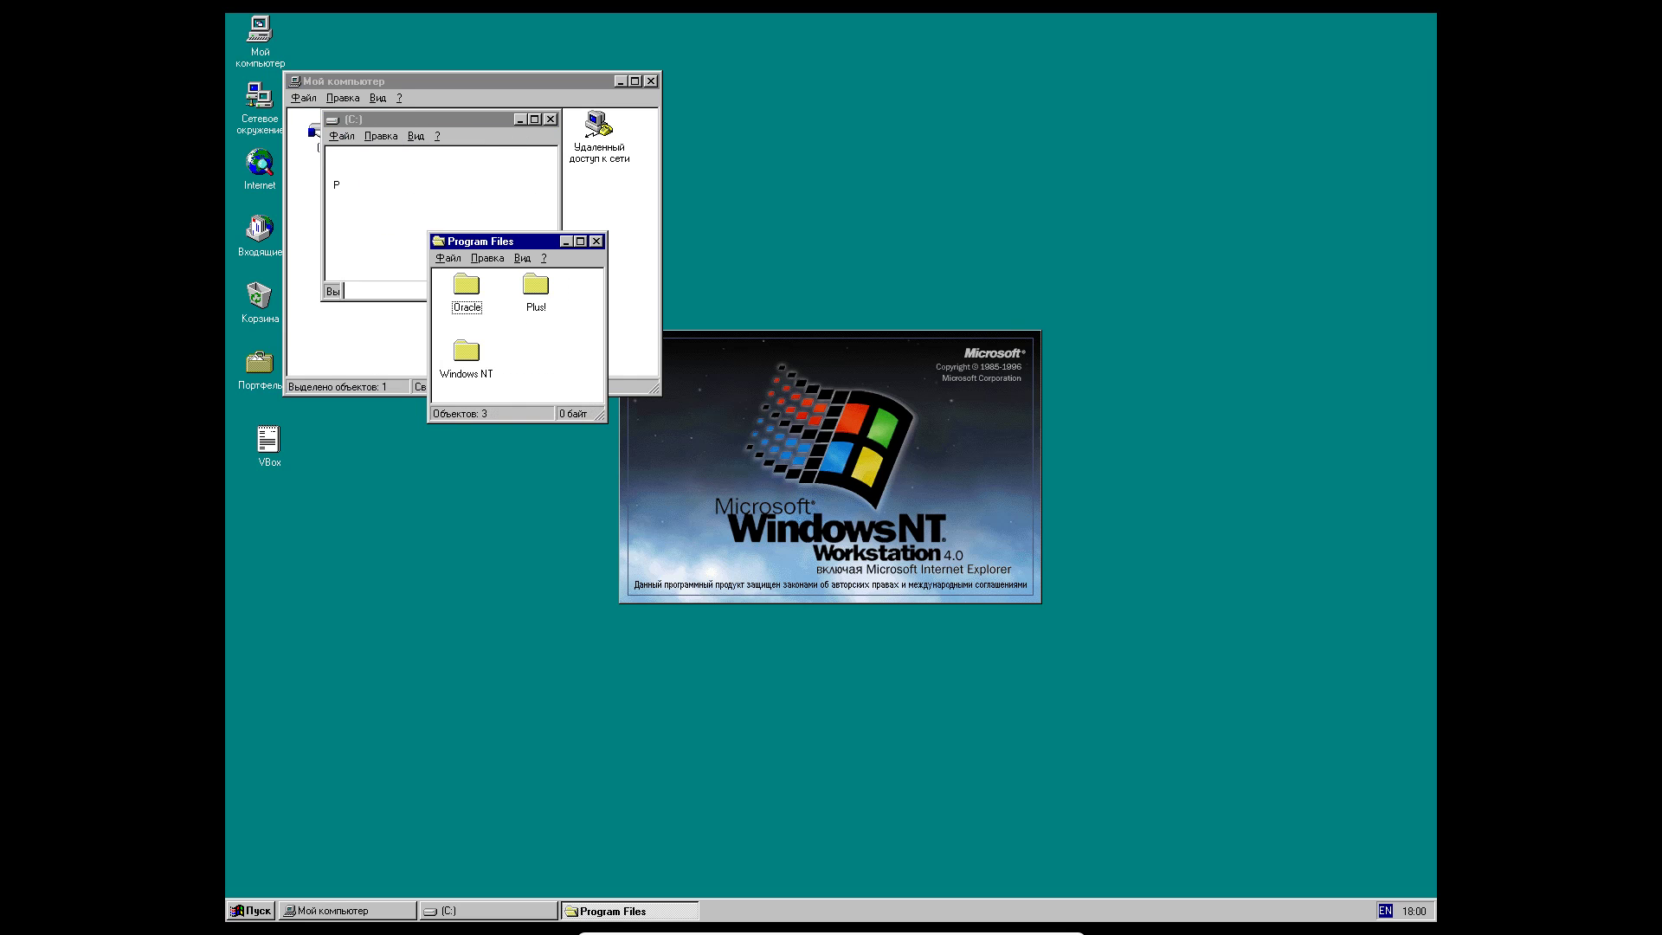
- Try toggling the small Start menu icons, auto-hide and clock options in the taskbar properties, and close them without applying
right_click(755, 911)
click(788, 911)
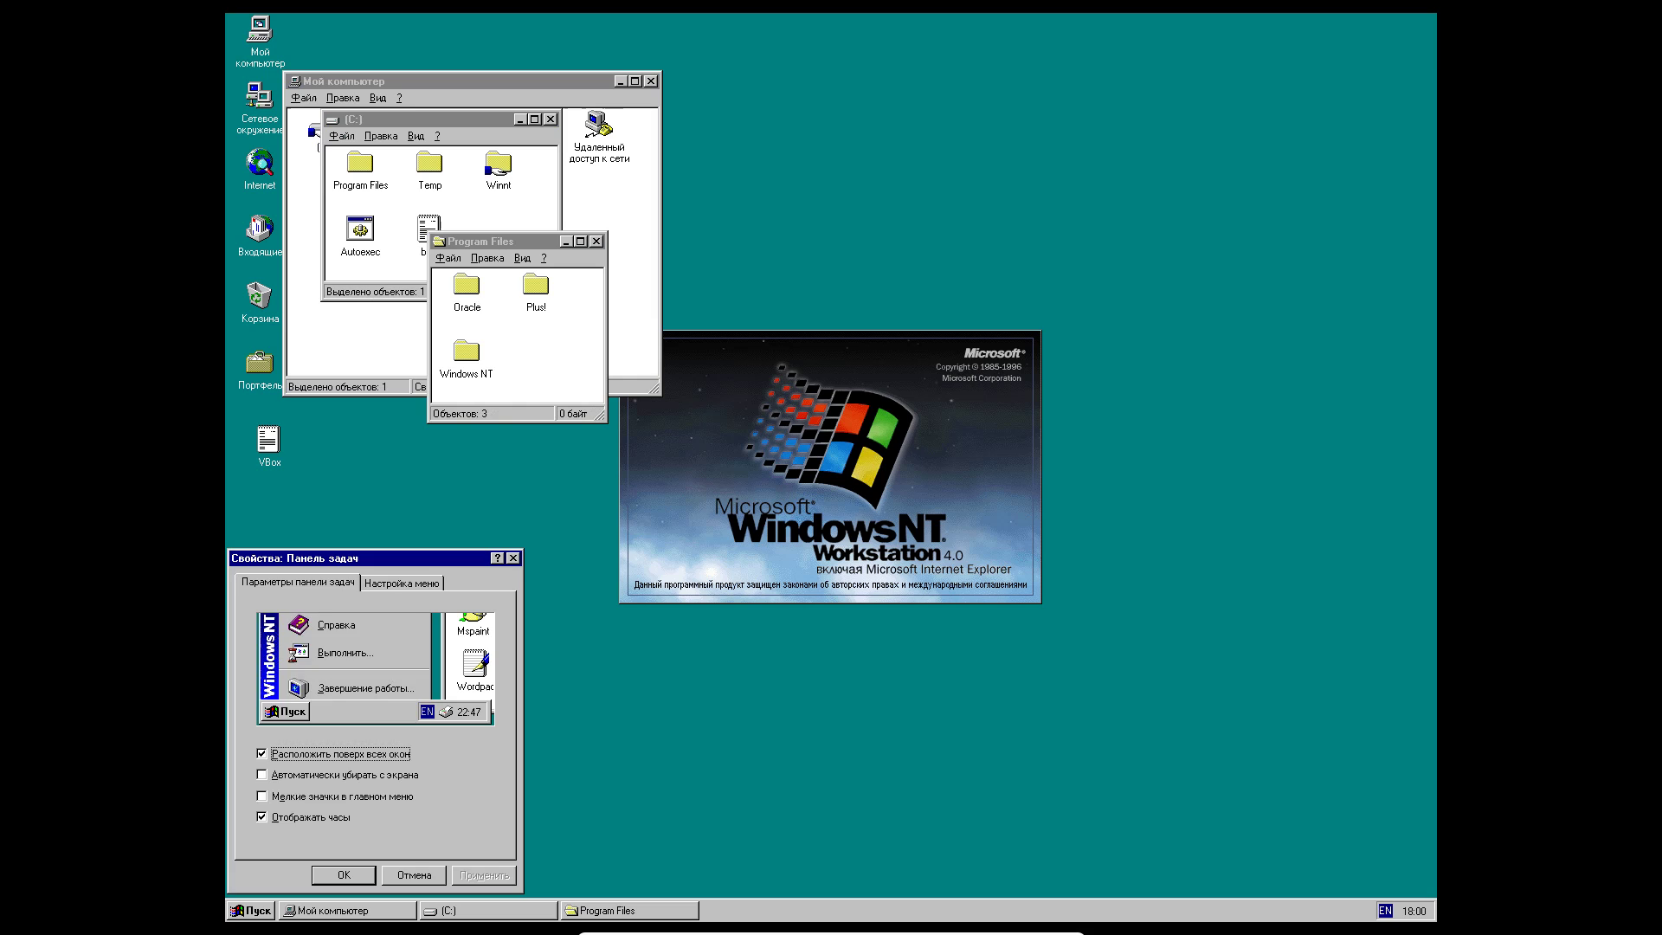
click(261, 795)
click(261, 795)
click(261, 796)
click(262, 775)
click(262, 775)
click(262, 817)
click(263, 817)
key(Escape)
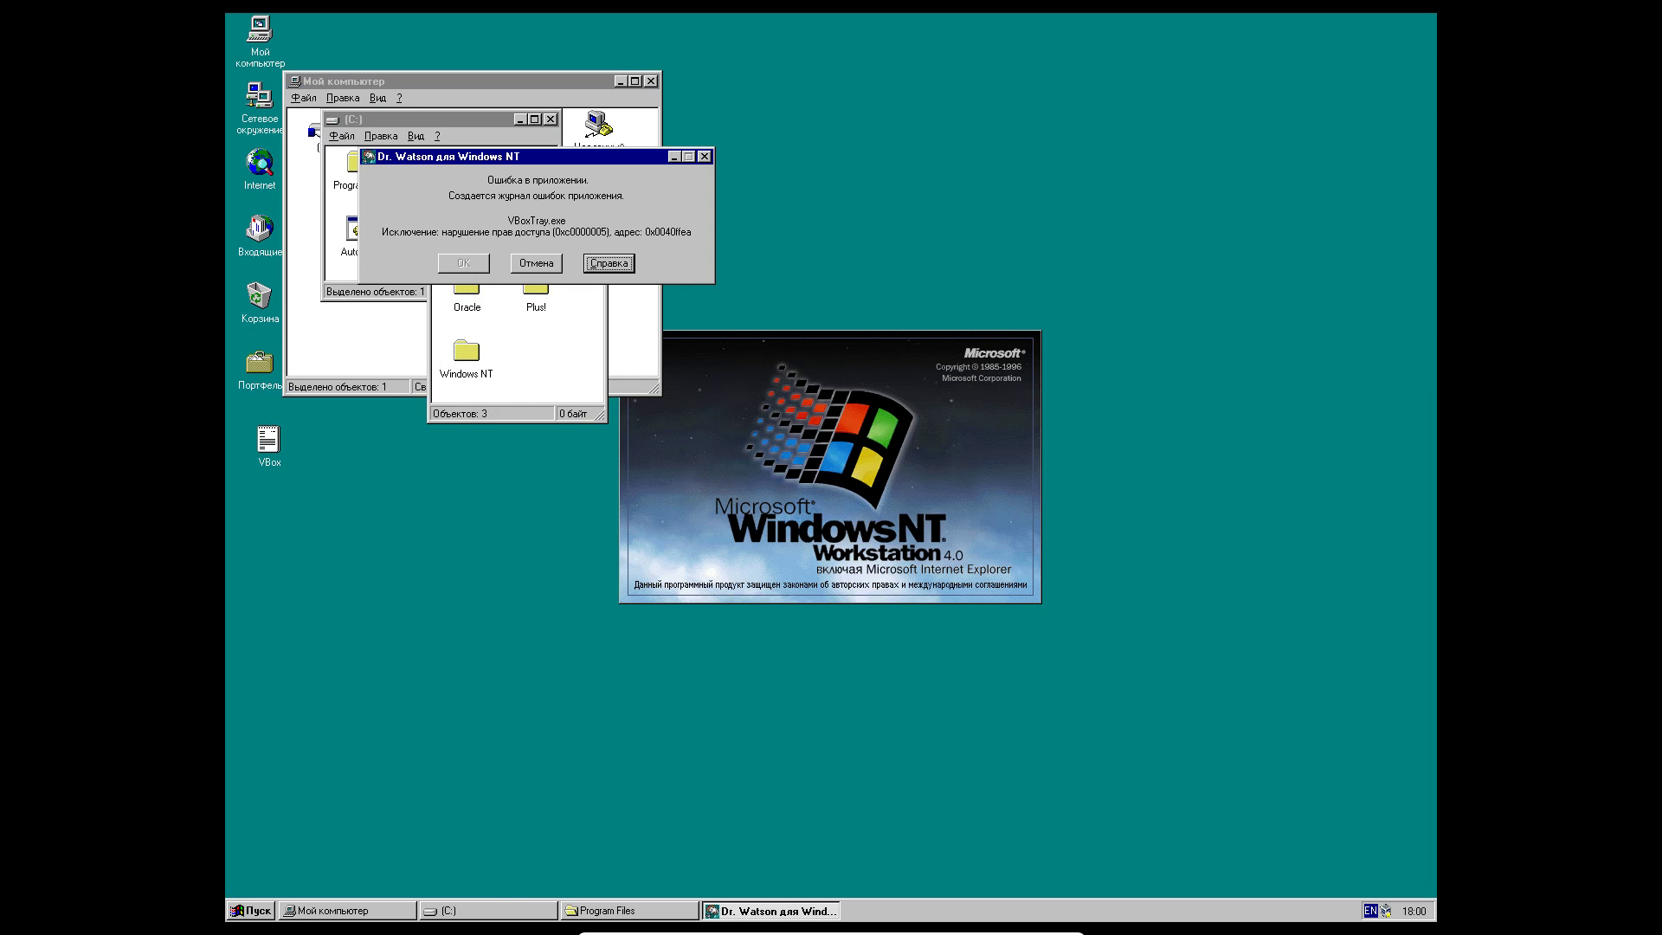
- Dismiss the Dr. Watson error for VBoxTray.exe and close the Program Files, drive C: and Мой компьютер windows
click(536, 263)
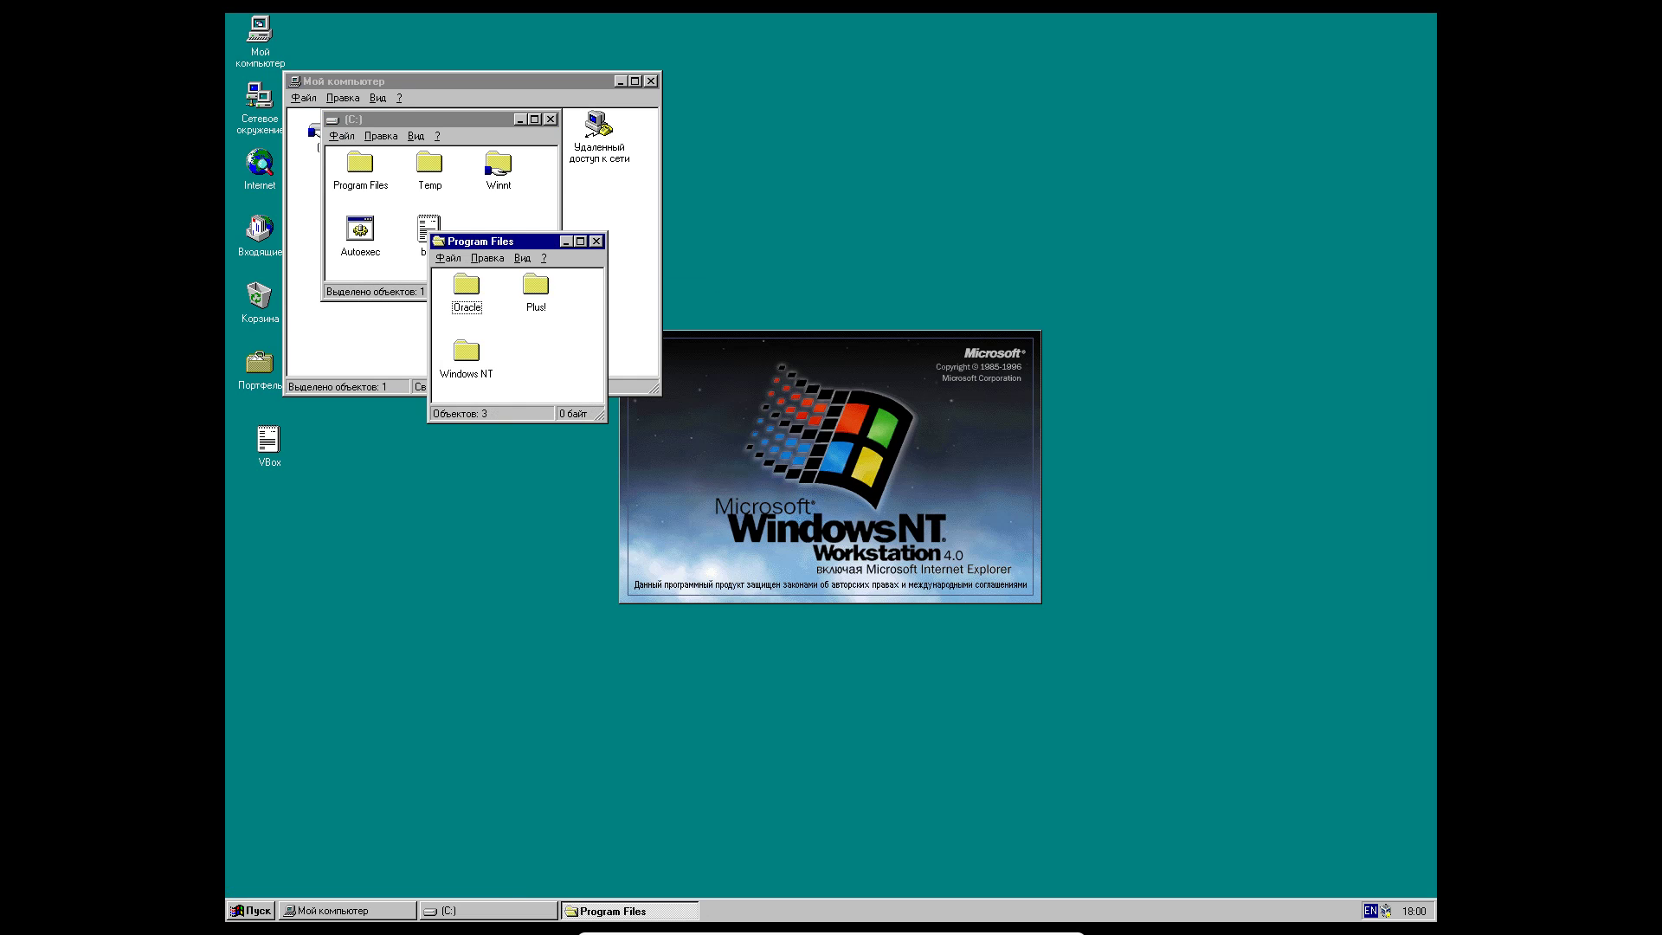
click(596, 242)
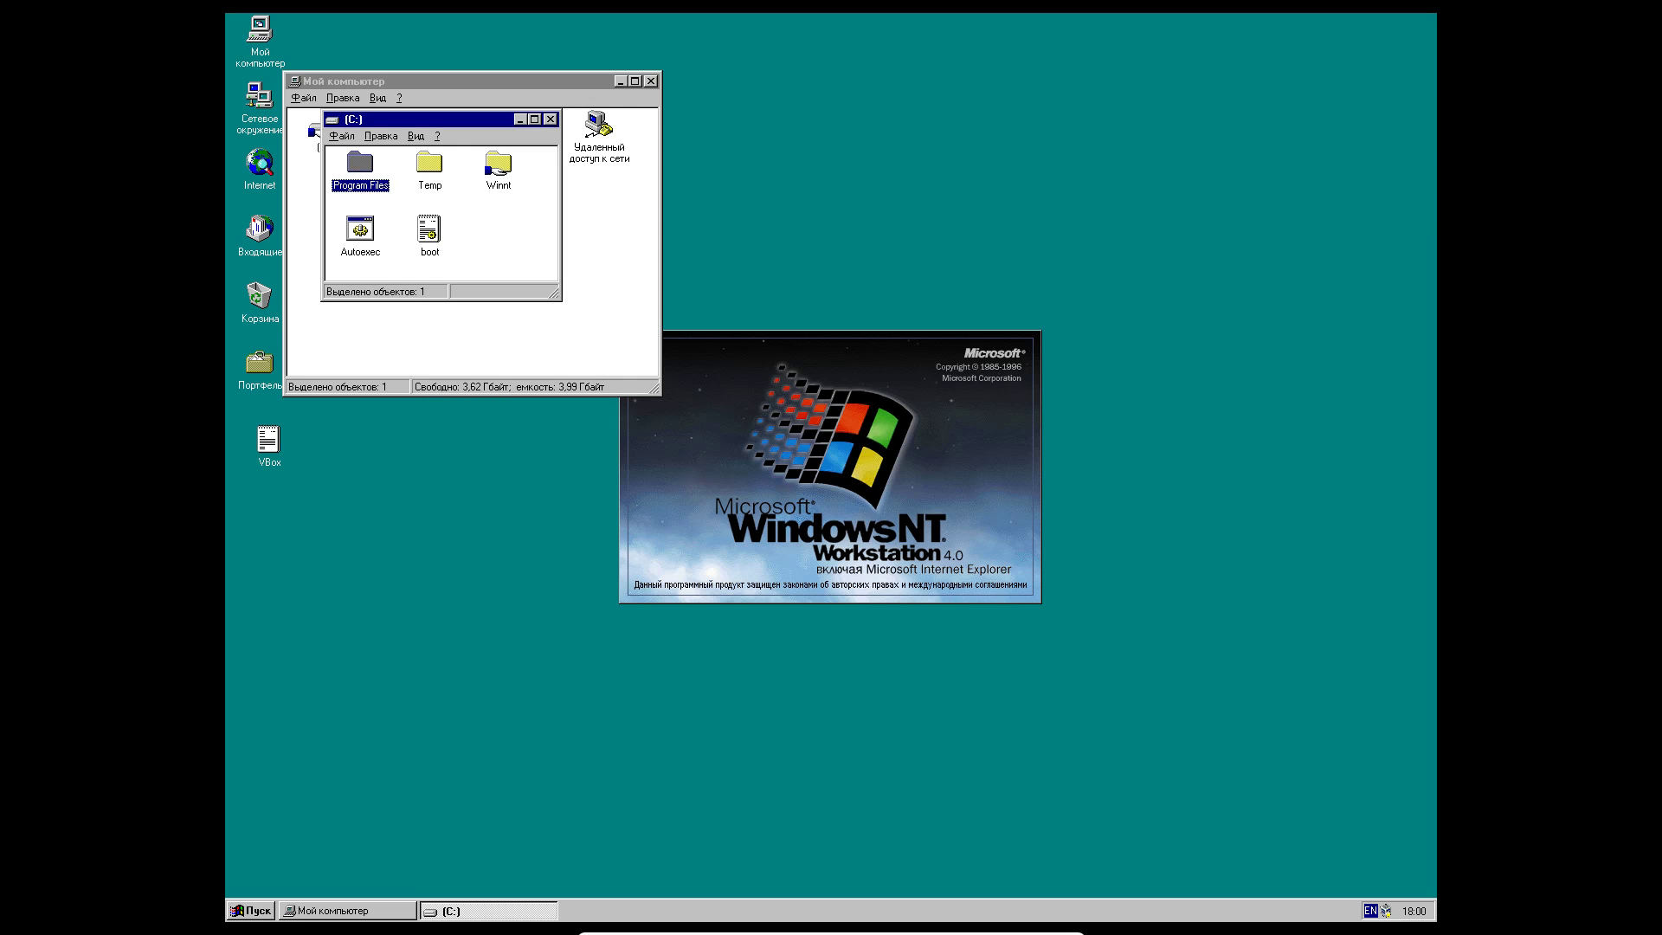
drag(560, 227, 1074, 227)
click(1063, 119)
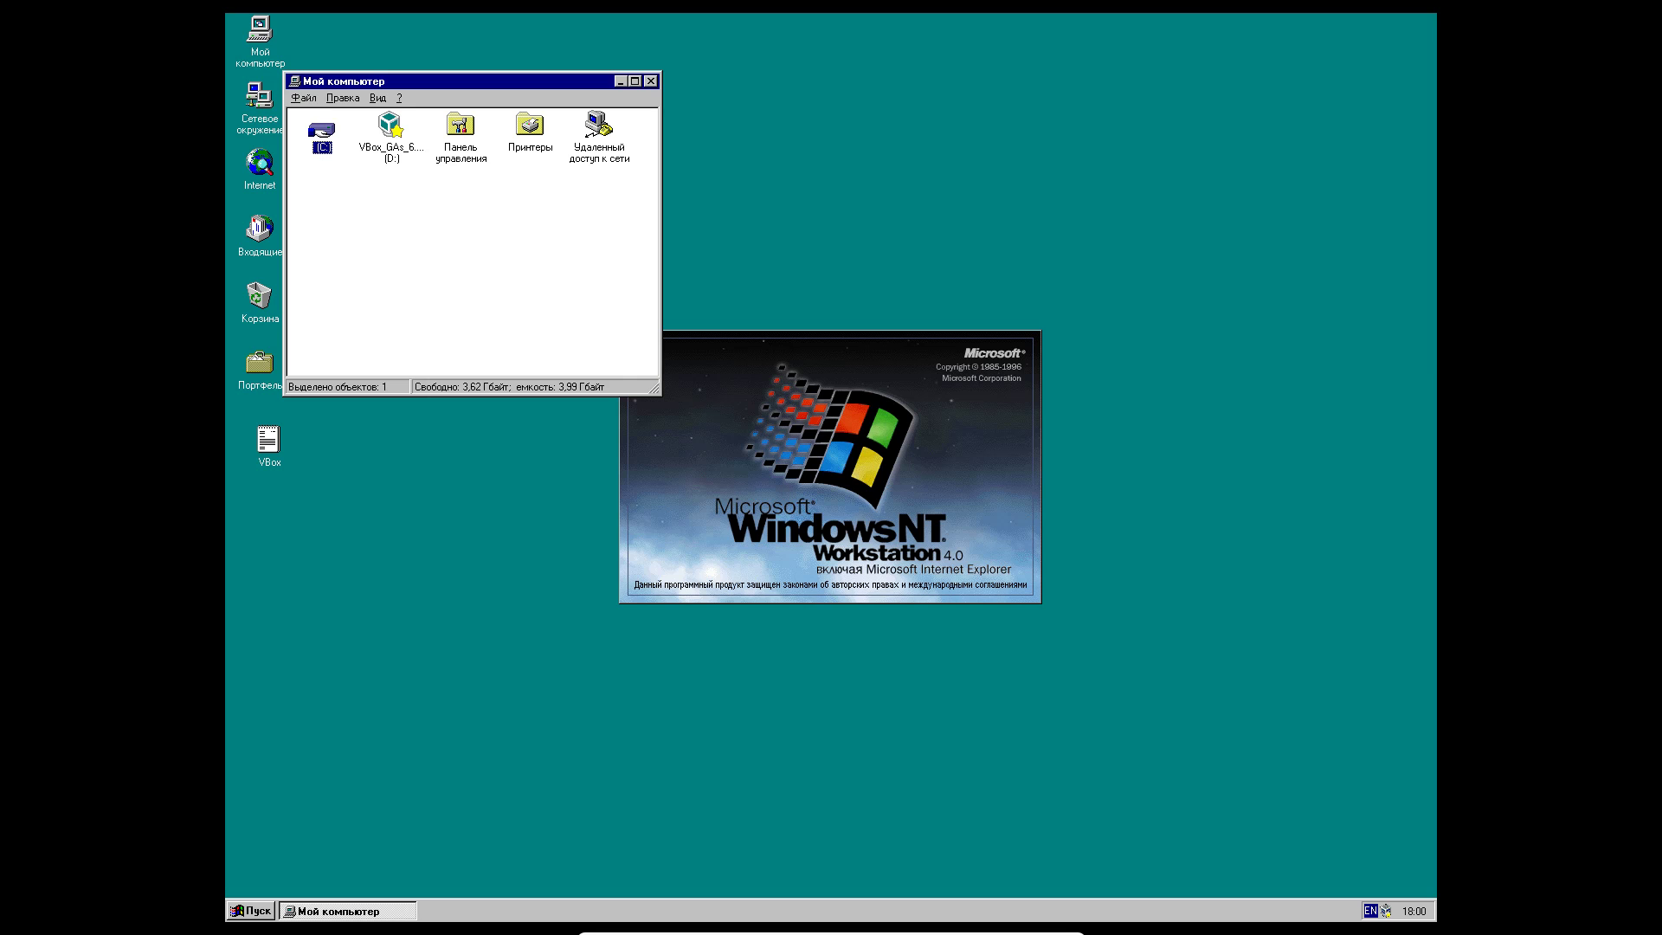
click(650, 80)
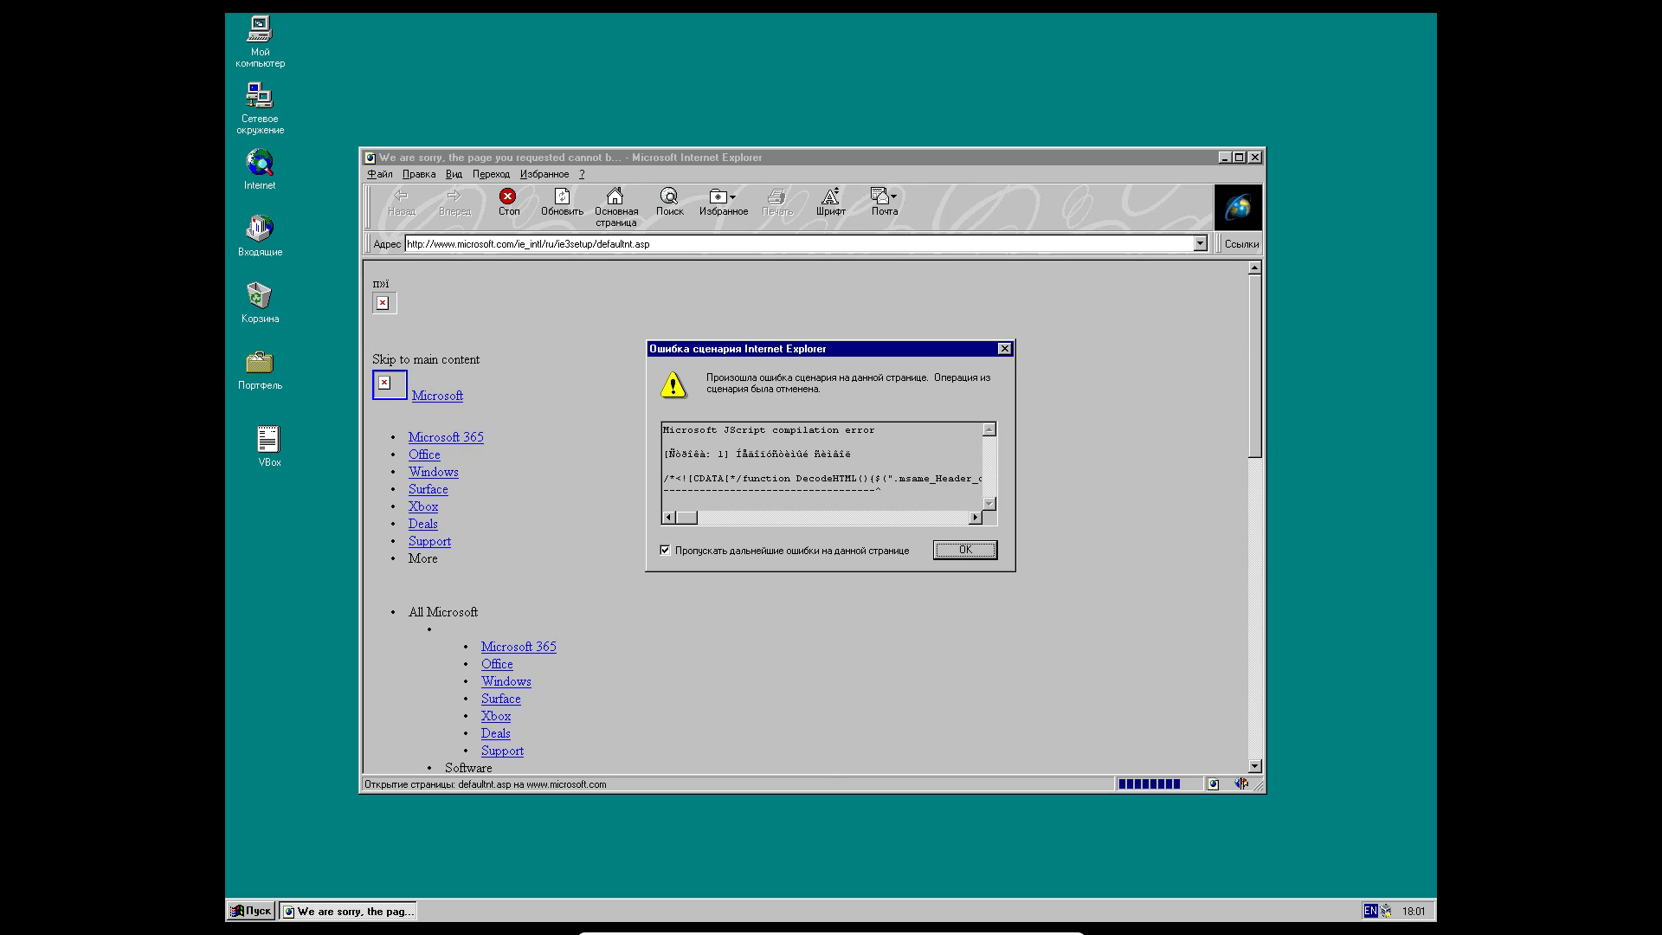
- Dismiss the script error, view the Internet Explorer version information in its own window, and close it
key(Return)
click(581, 174)
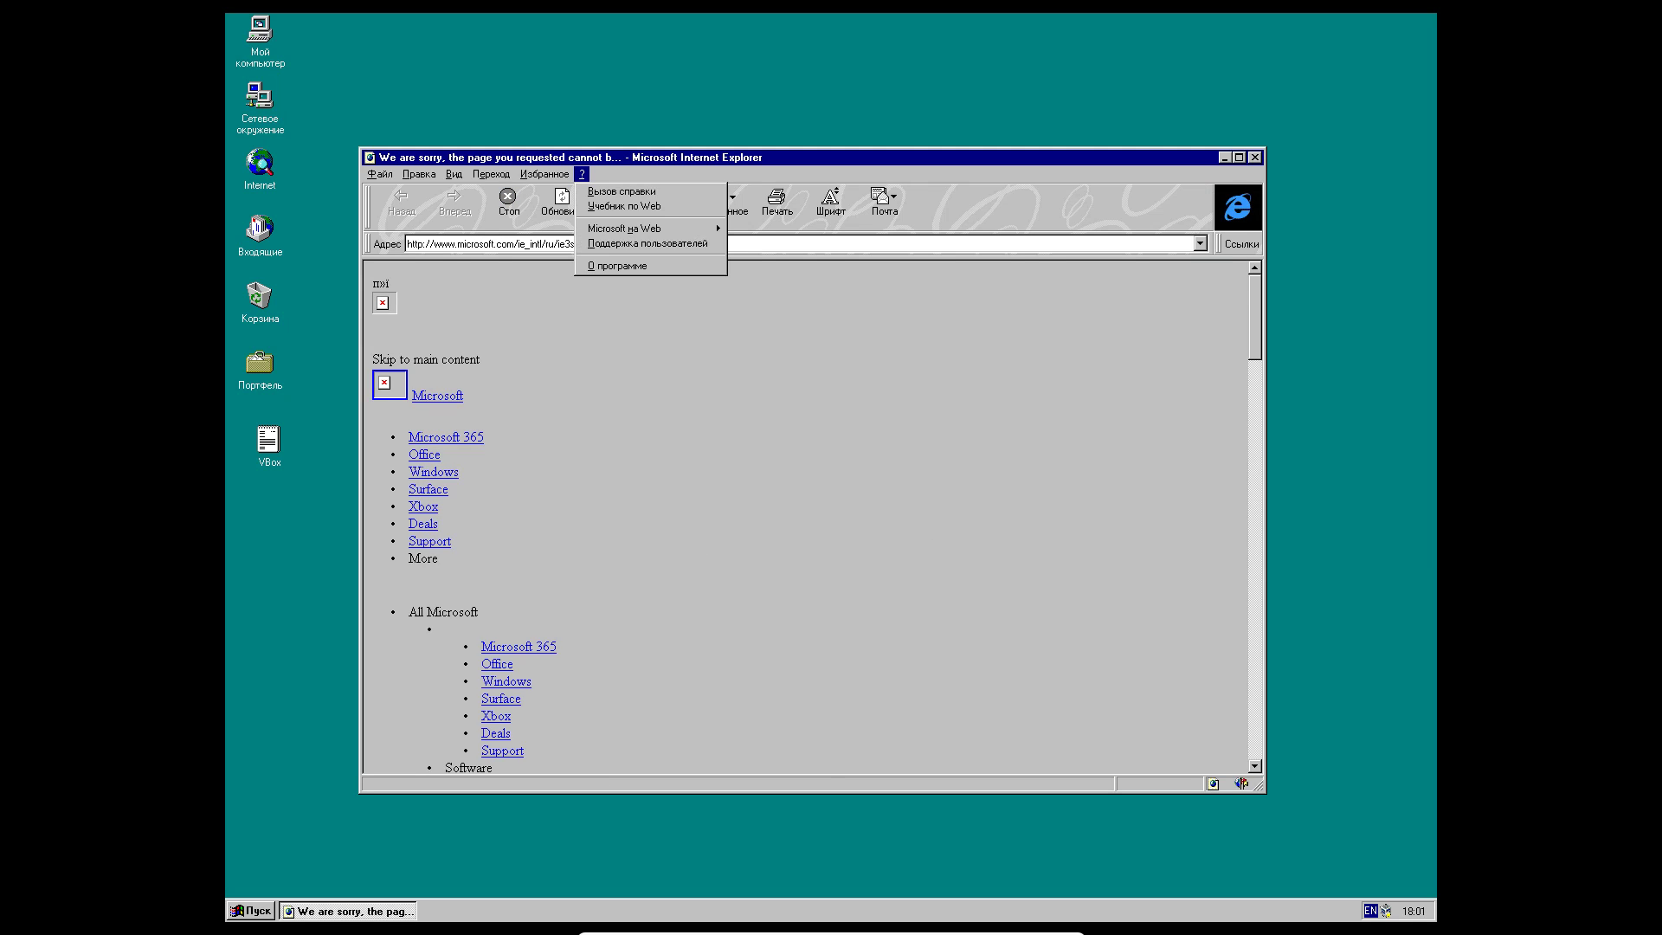
click(619, 266)
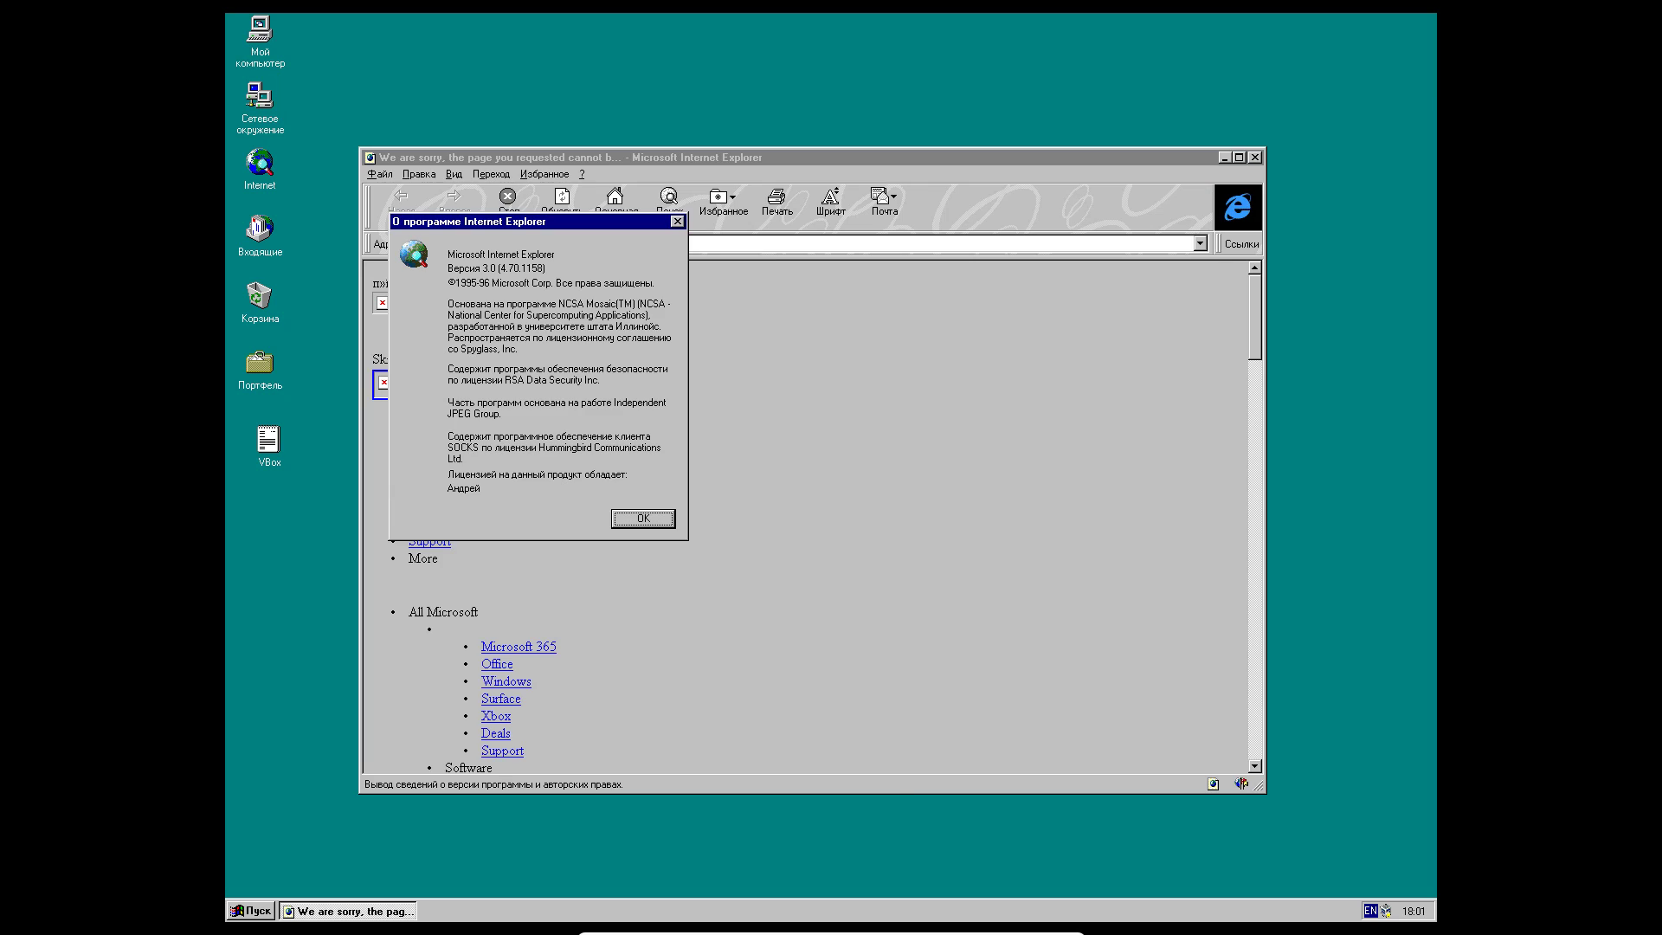
drag(576, 221, 787, 562)
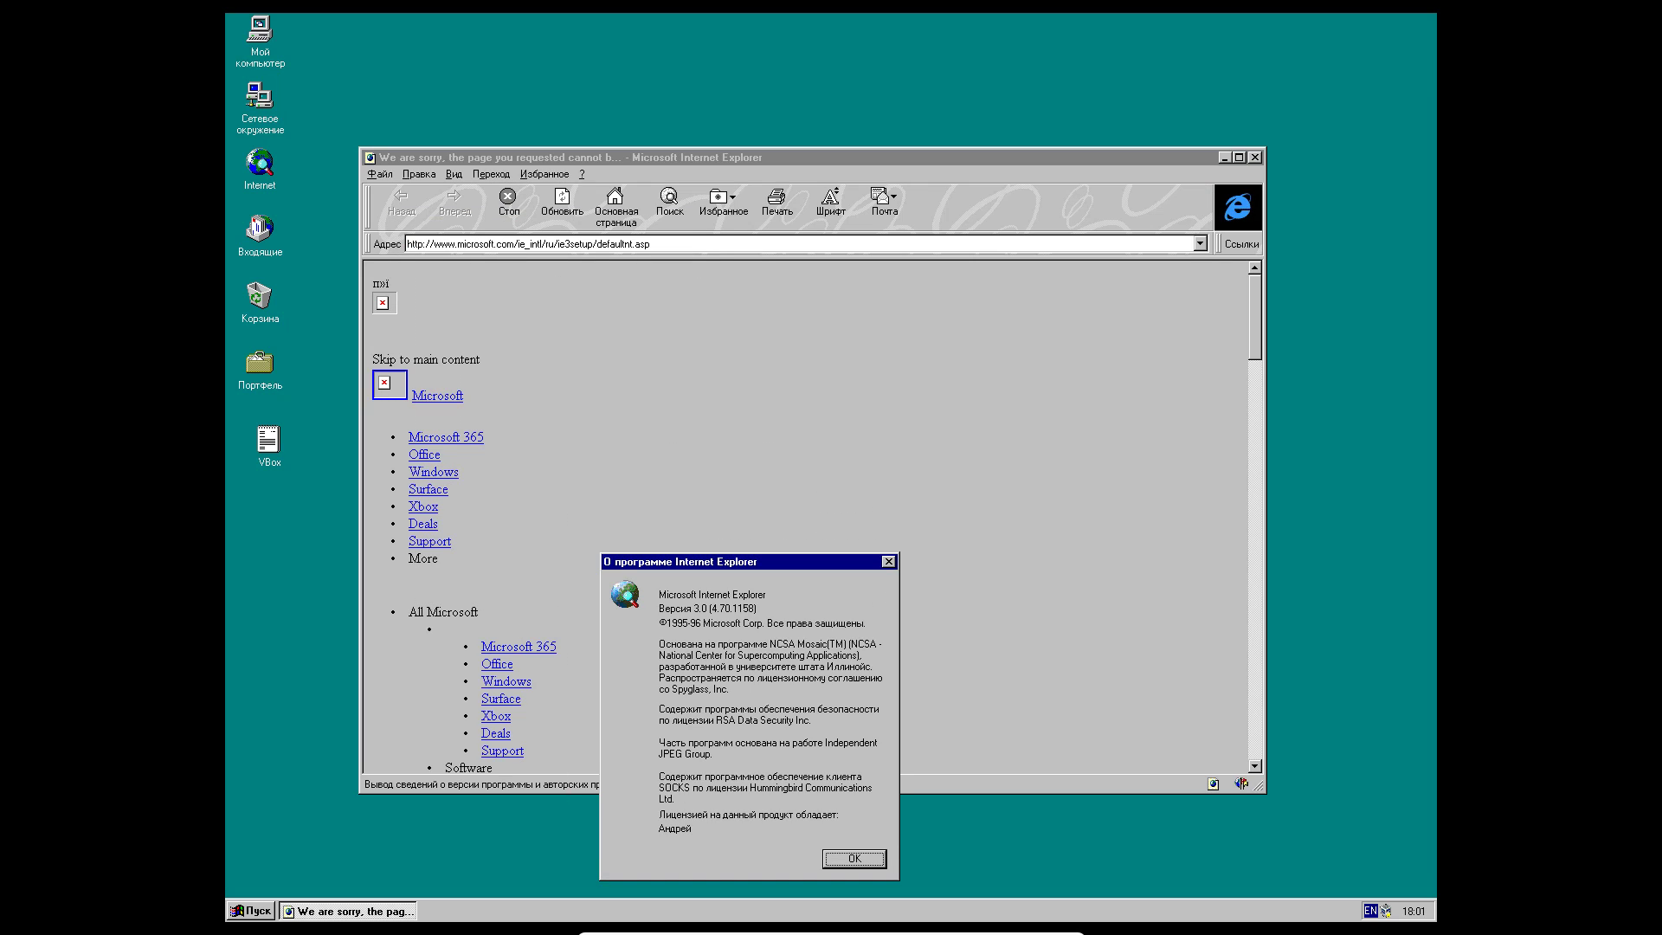
click(854, 858)
- Clear the current web address in Internet Explorer
click(658, 244)
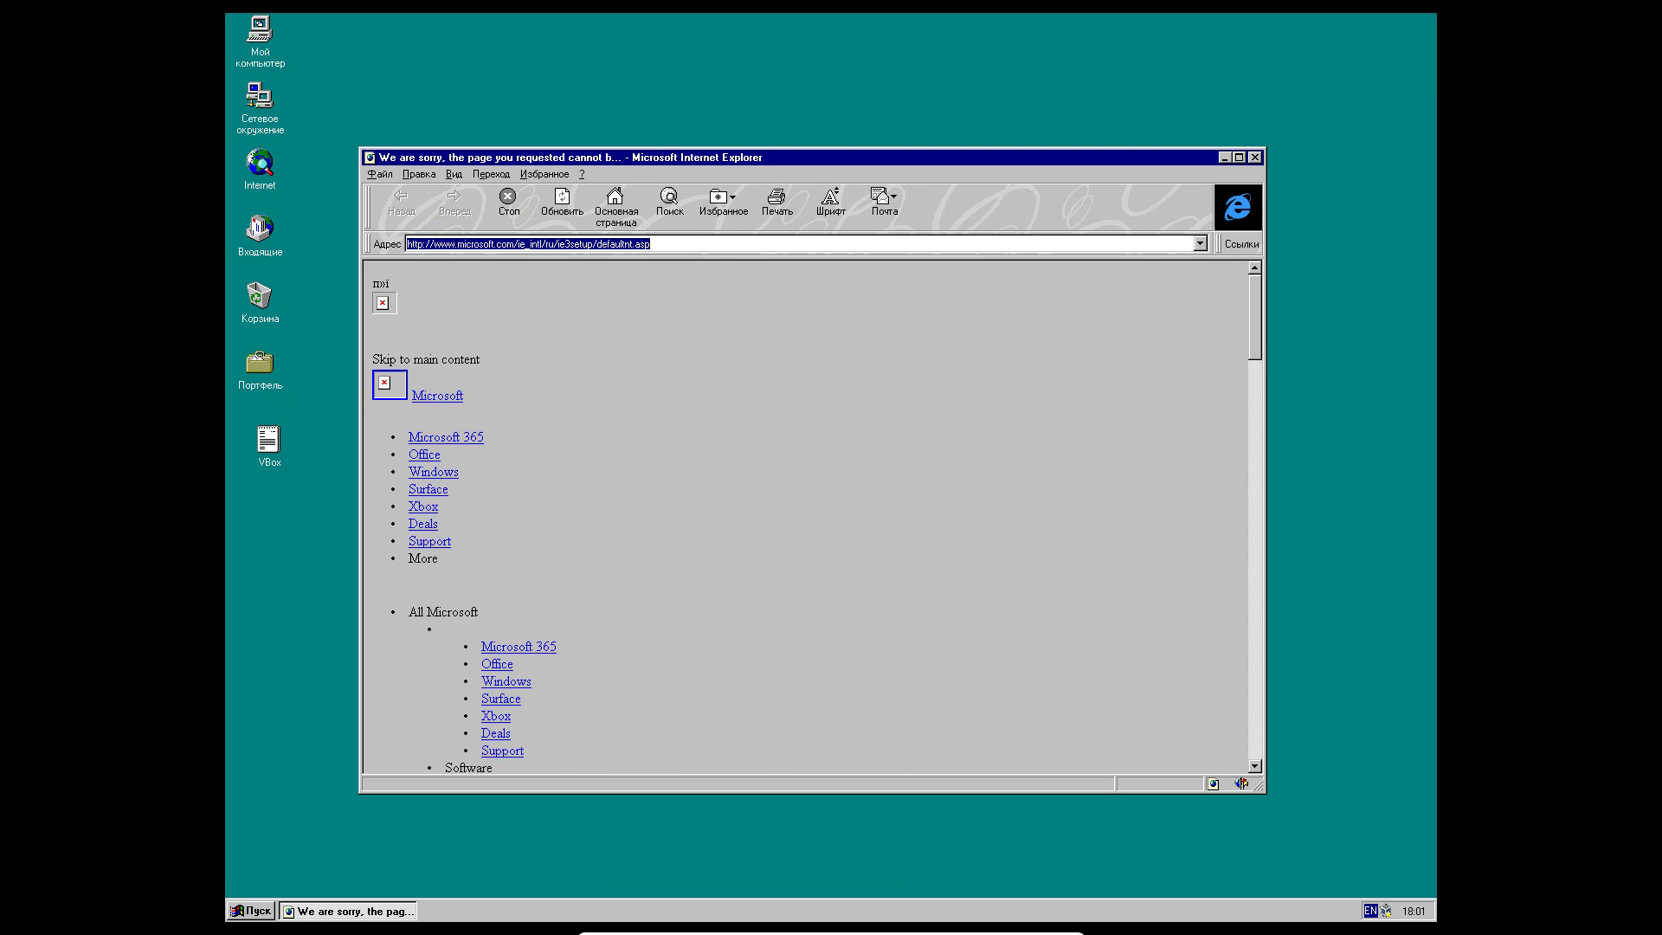
key(Delete)
key(alt+shift)
text(ишп)
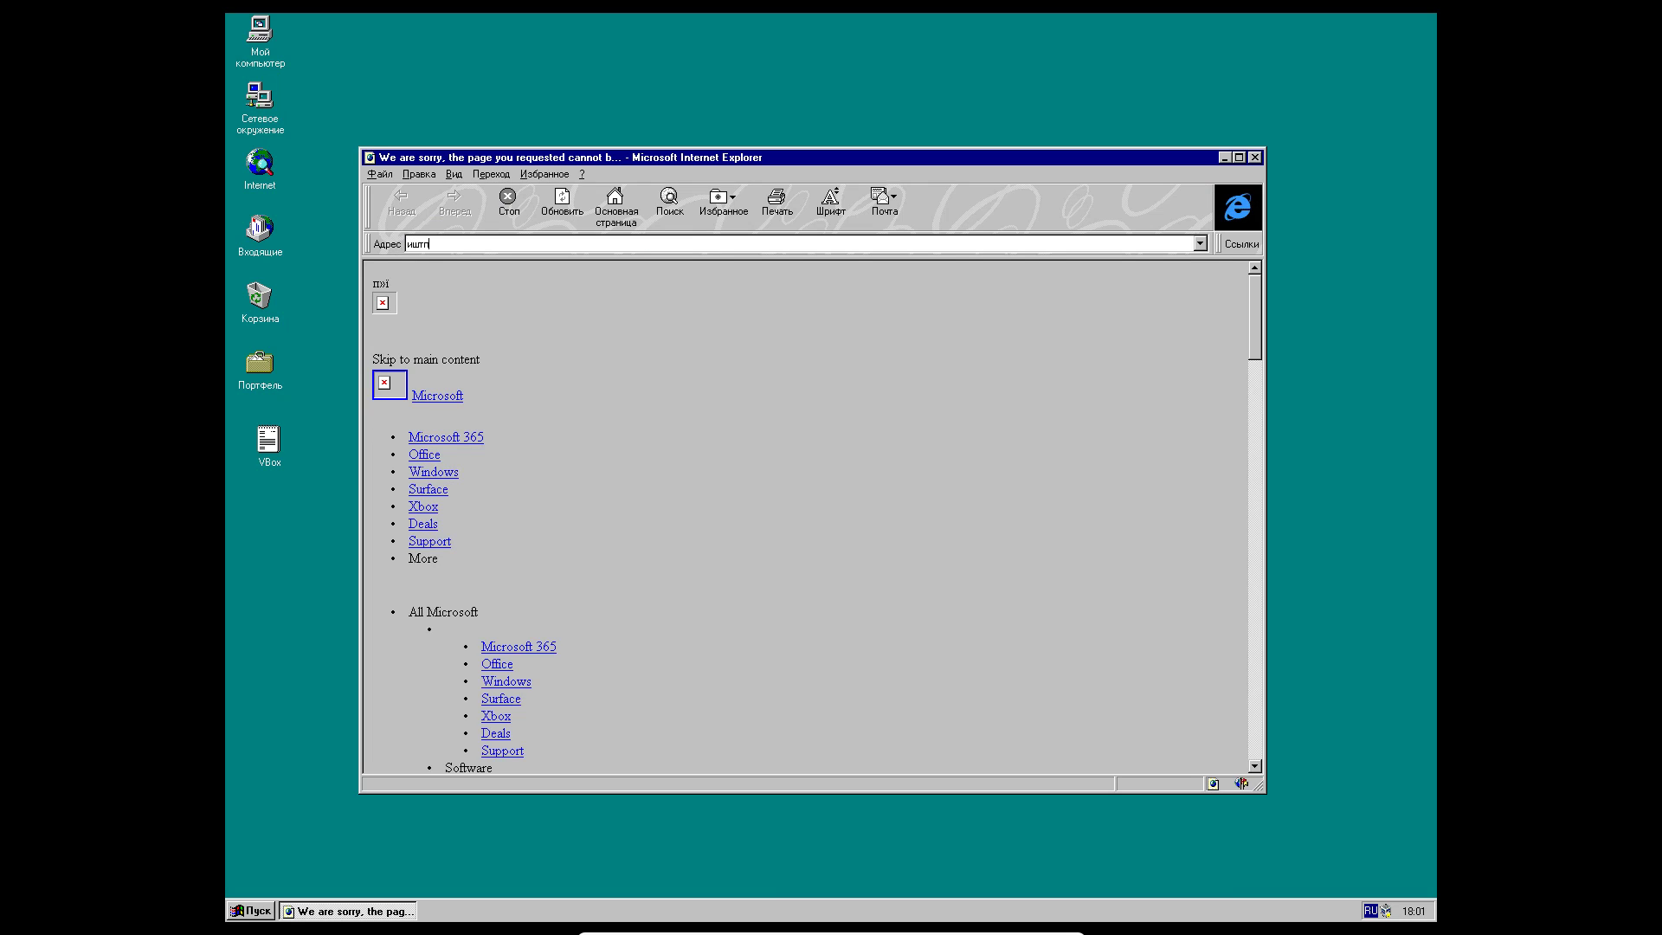
key(BackSpace)
key(BackSpace)
key(BackSpace)
key(BackSpace)
key(alt+shift)
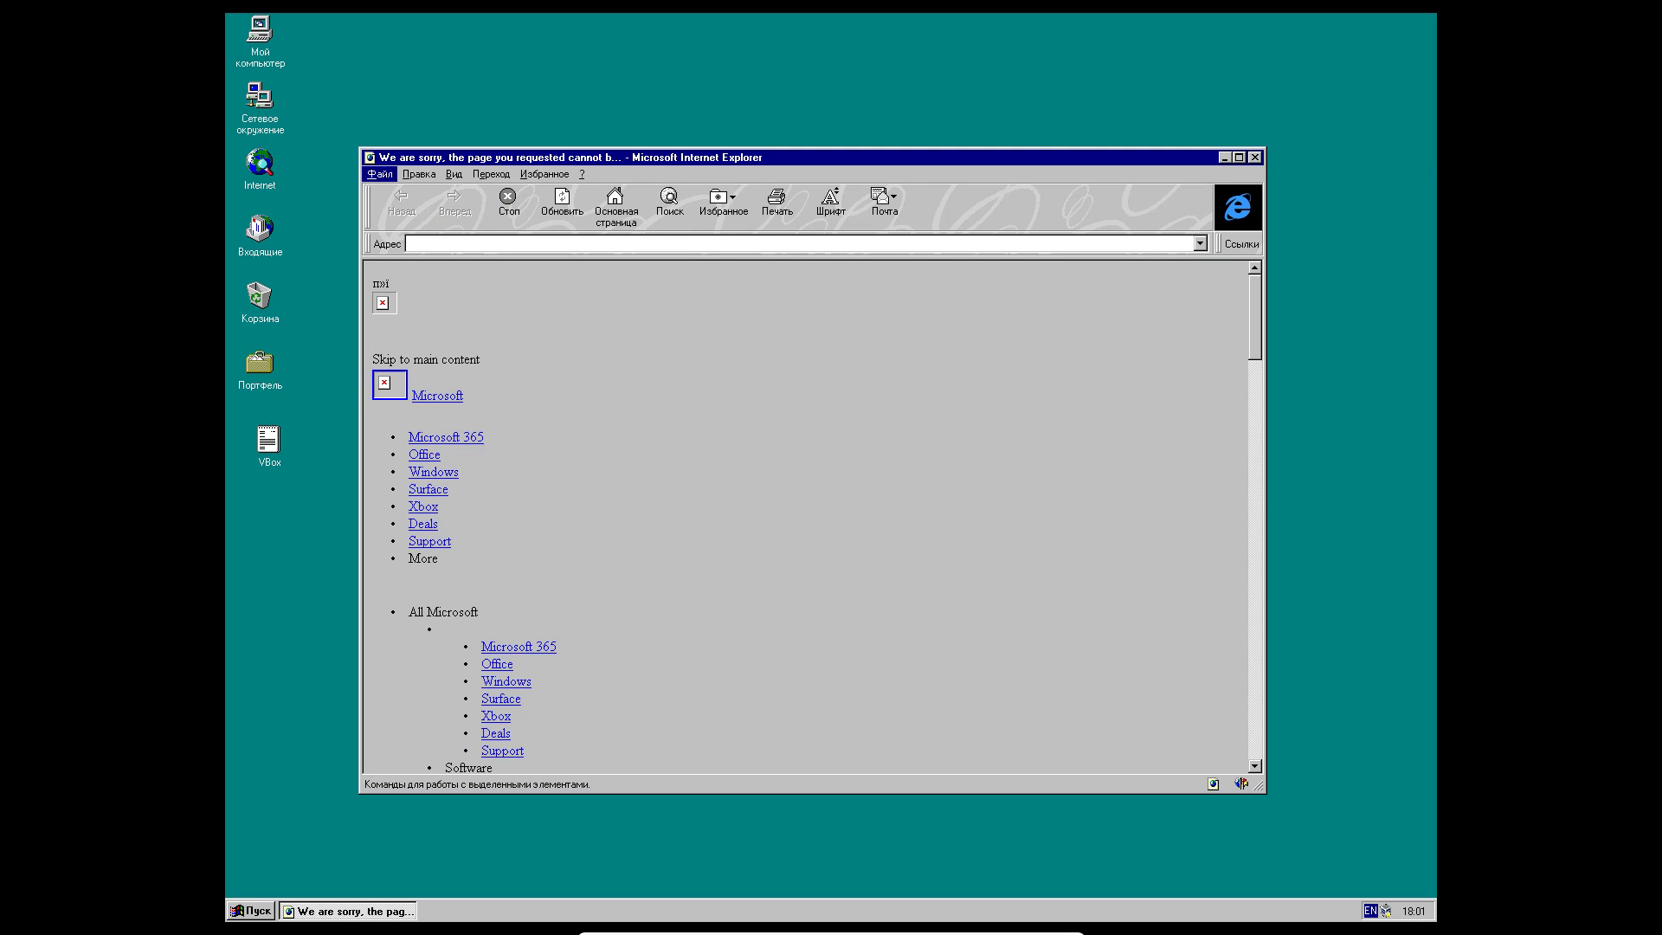
key(Escape)
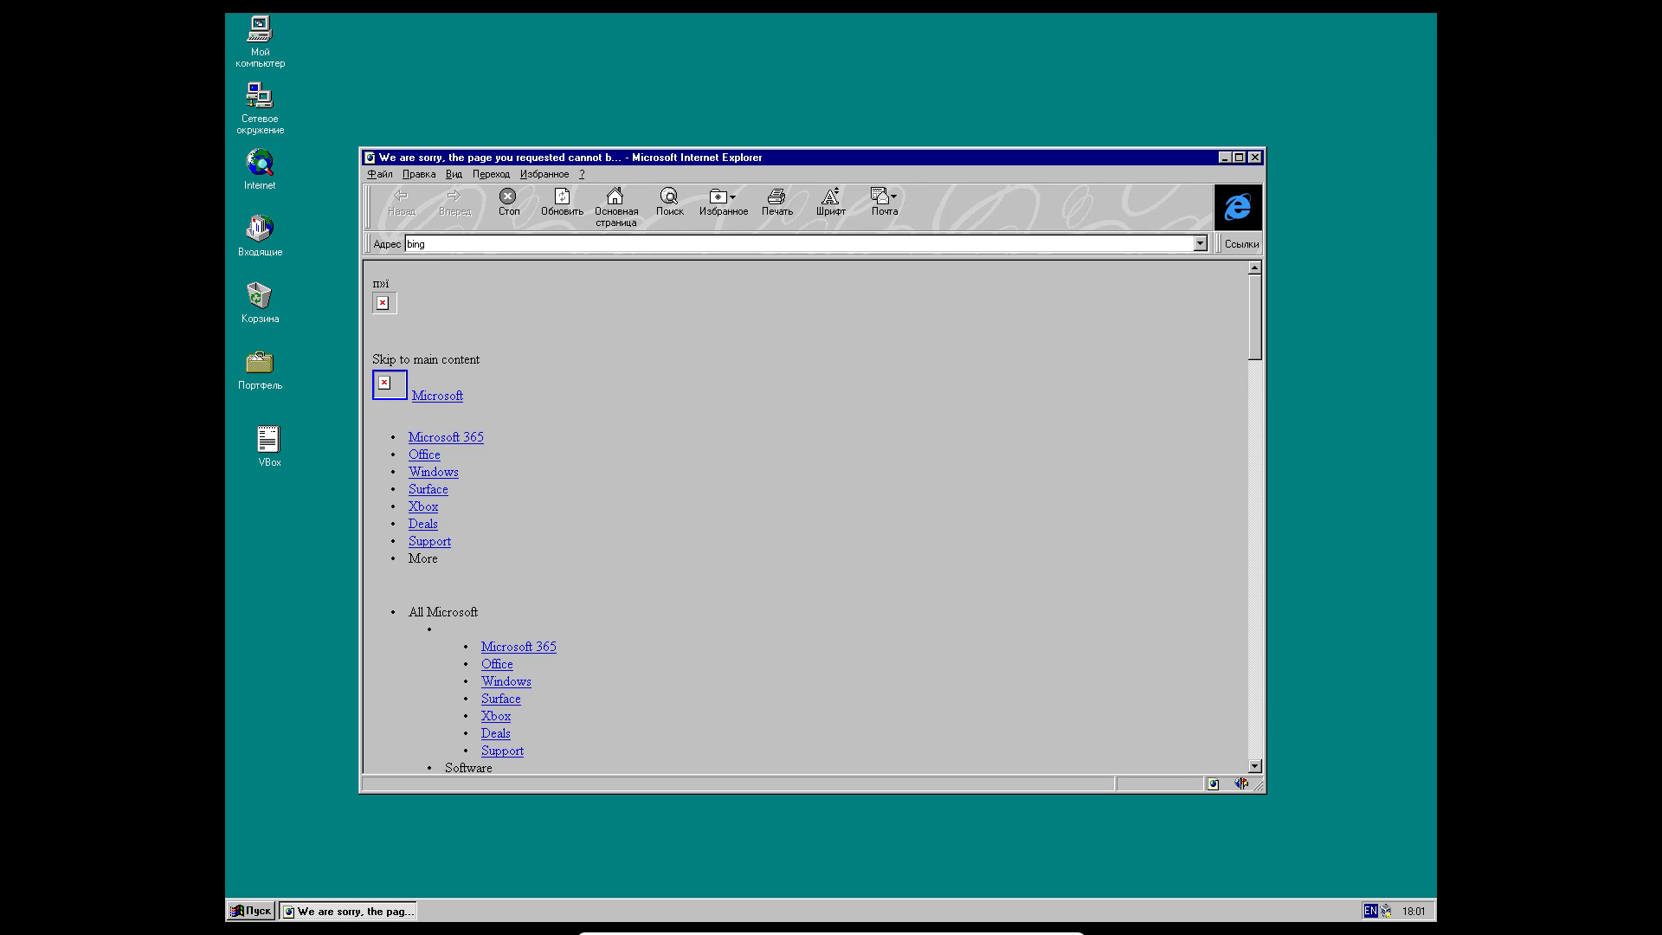
- Load bing.com and dismiss the error about the image that cannot be opened
text(bing.com)
key(Return)
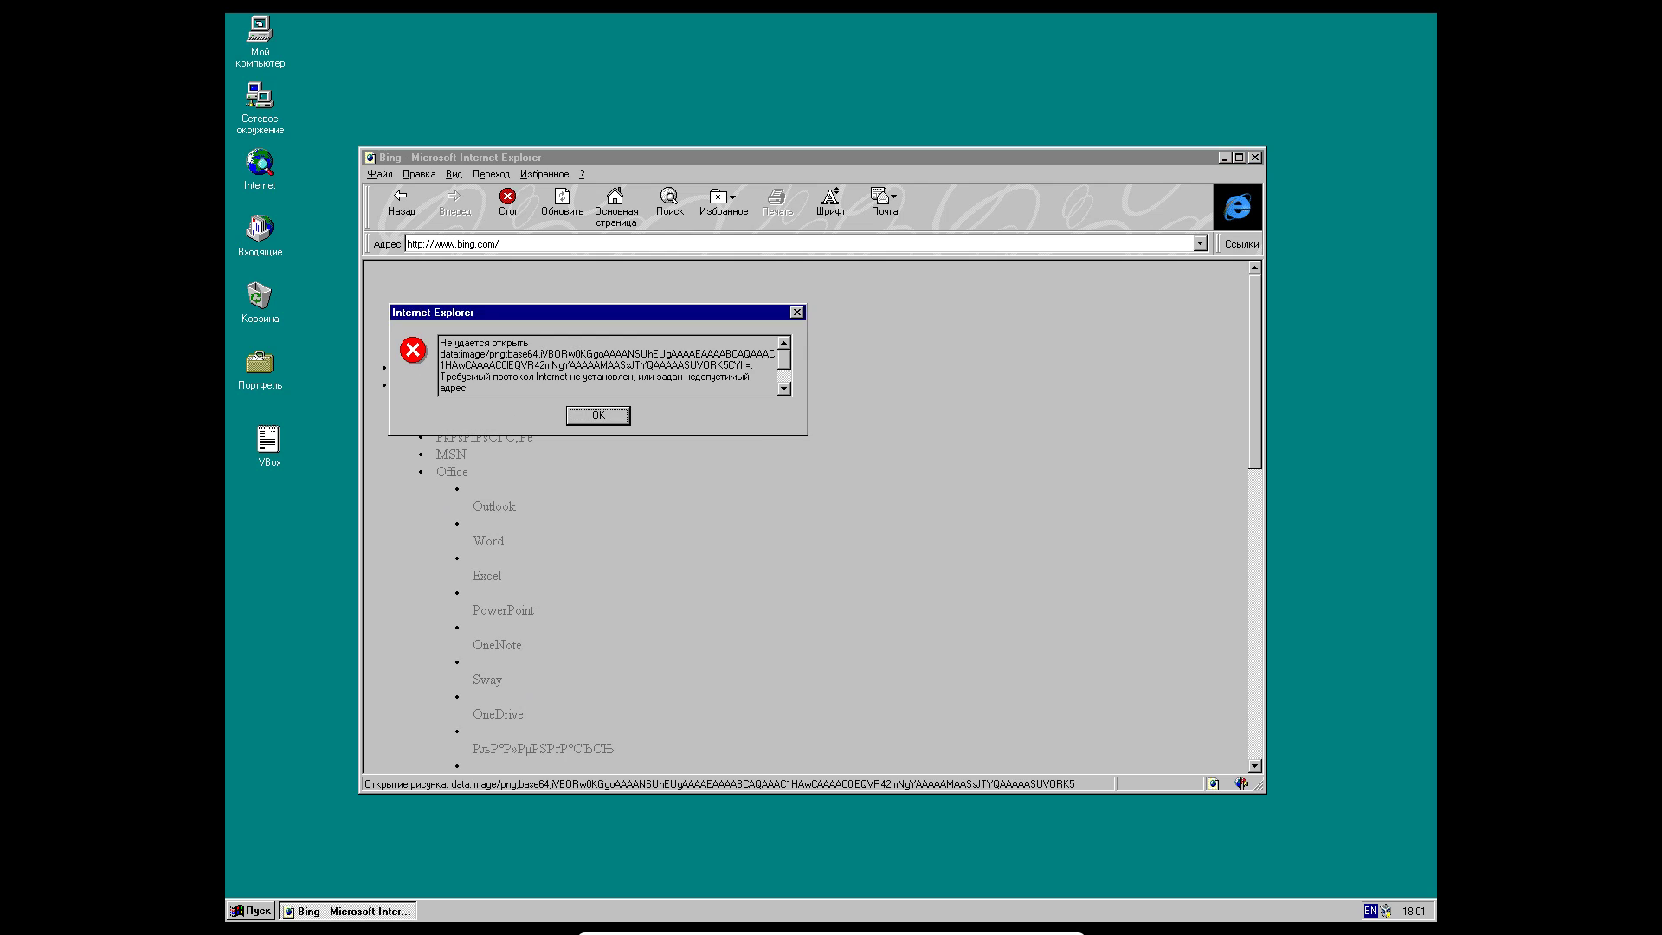
key(Return)
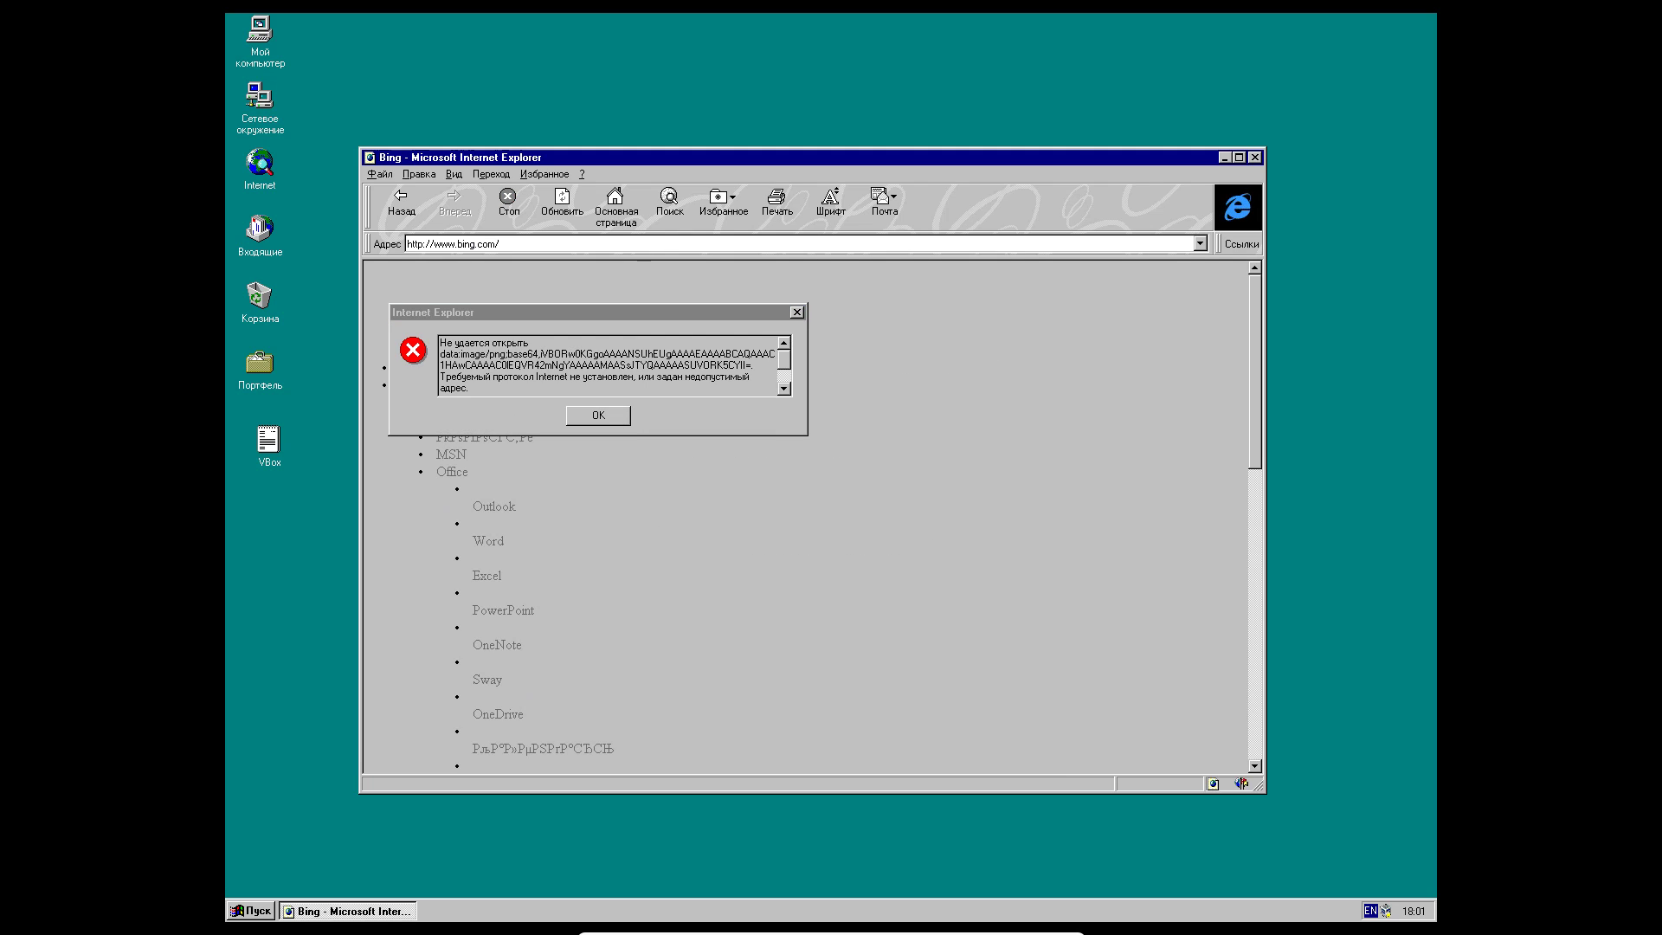
key(Return)
- Look through the Bing page from its list of services down to the footer
key(Down)
key(Down)
key(Down)
key(Down)
key(Down)
key(Down)
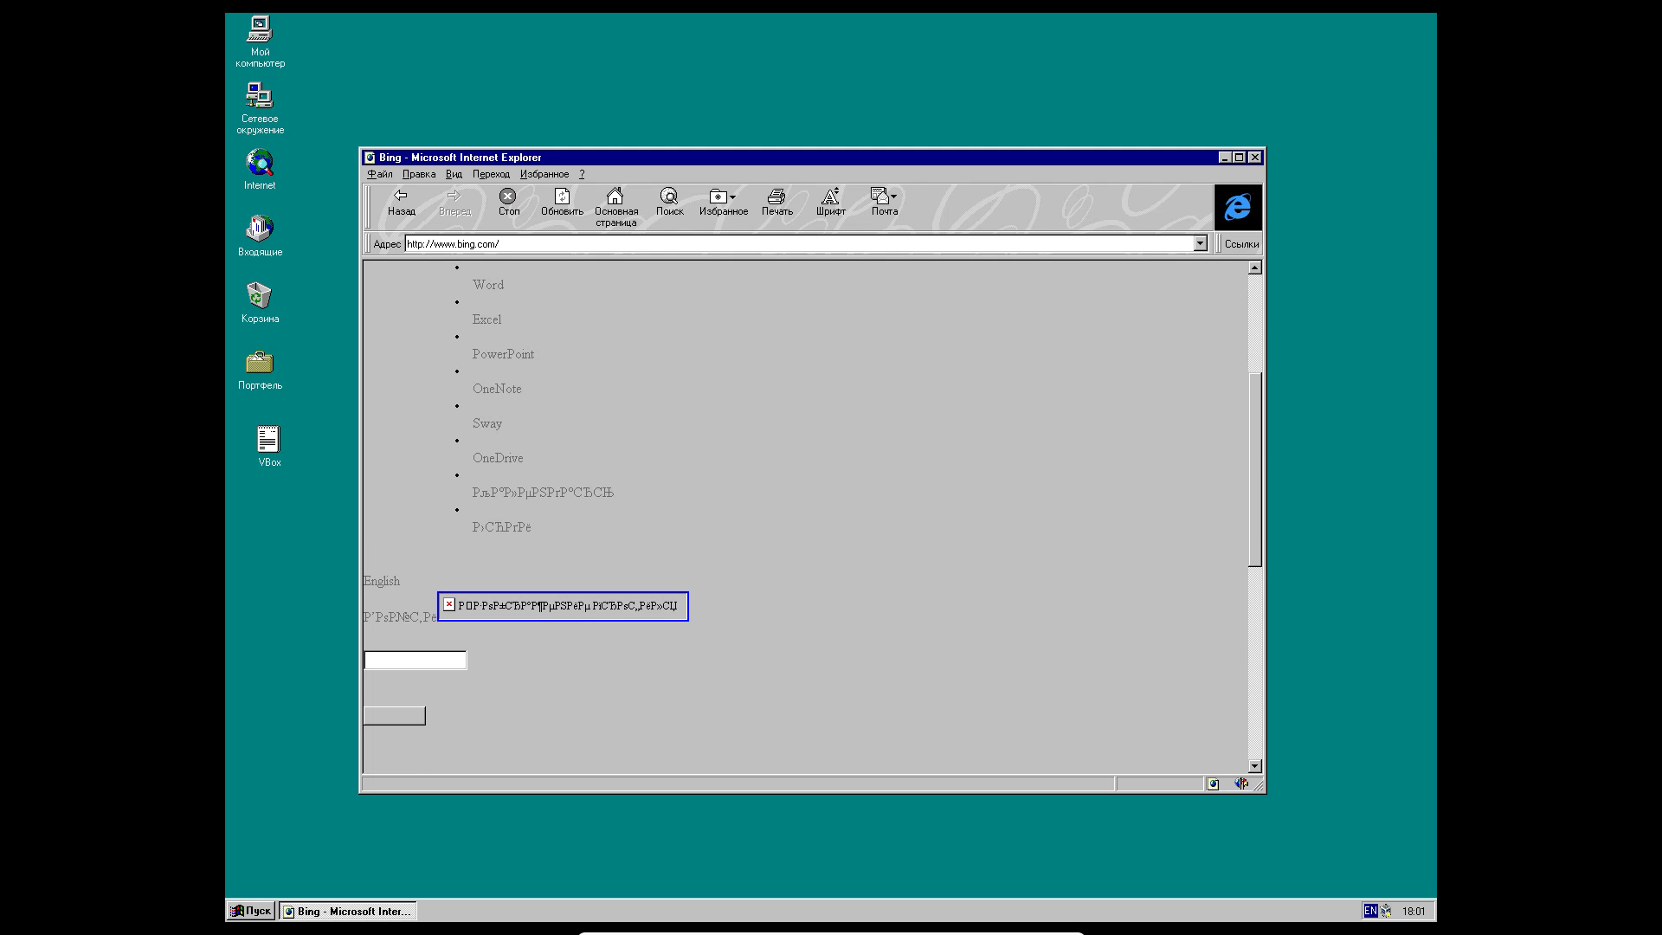
scroll(805, 519, down, 7)
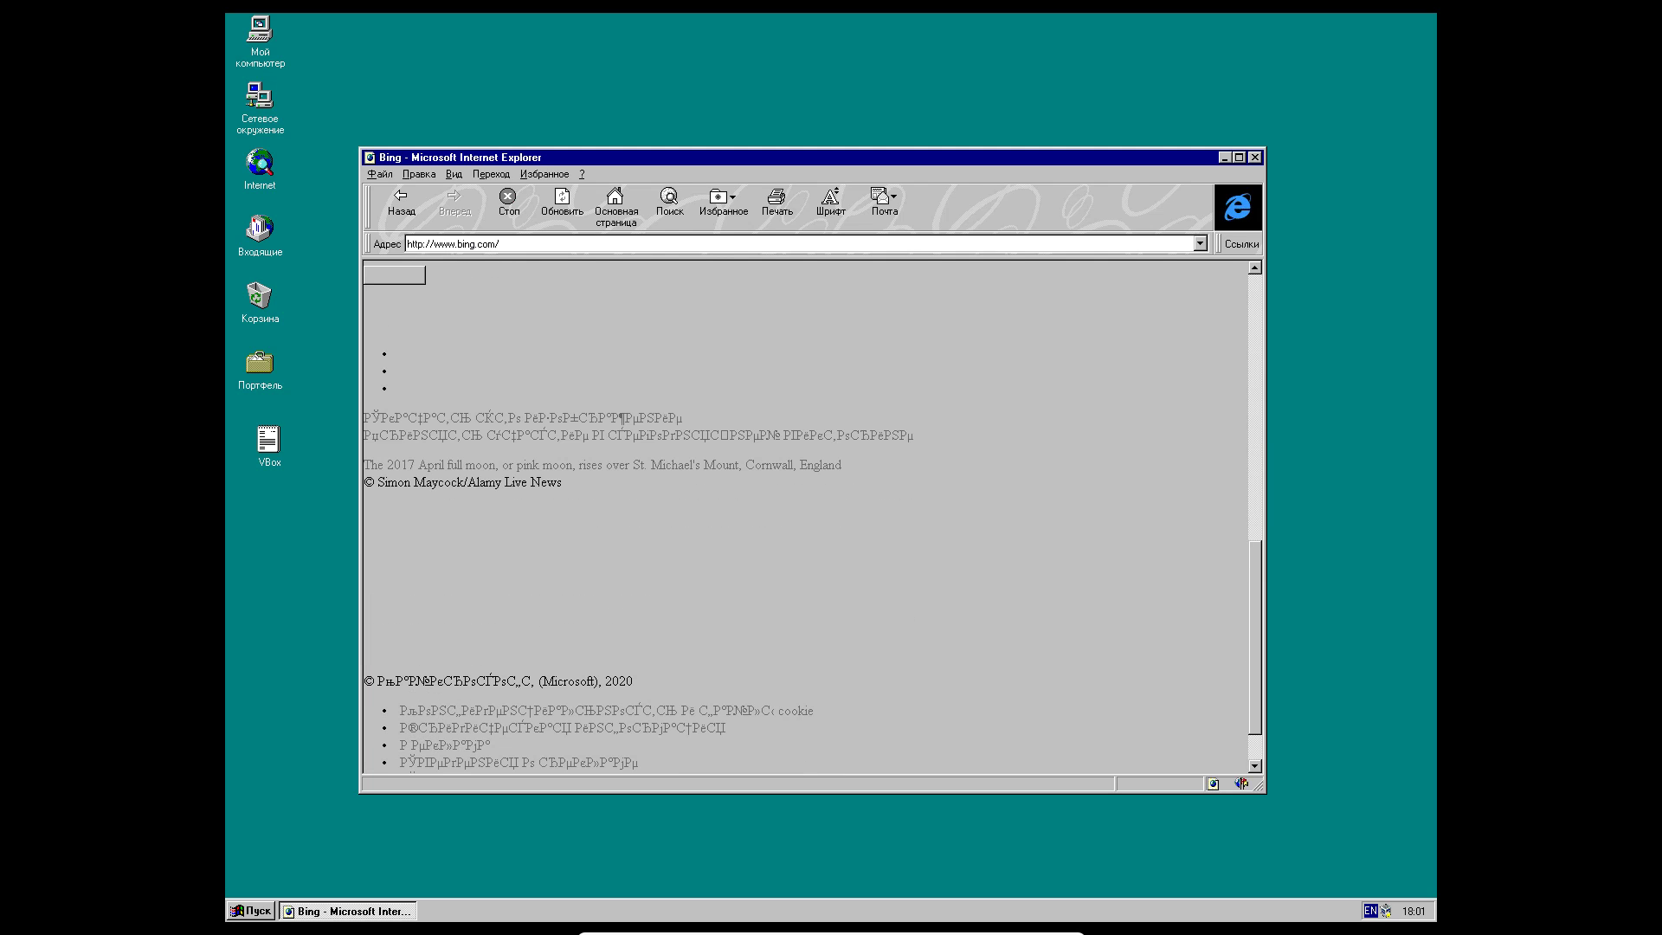
scroll(805, 519, up, 6)
- Search Bing for "mozzila ftp" using the text field in the page
click(413, 539)
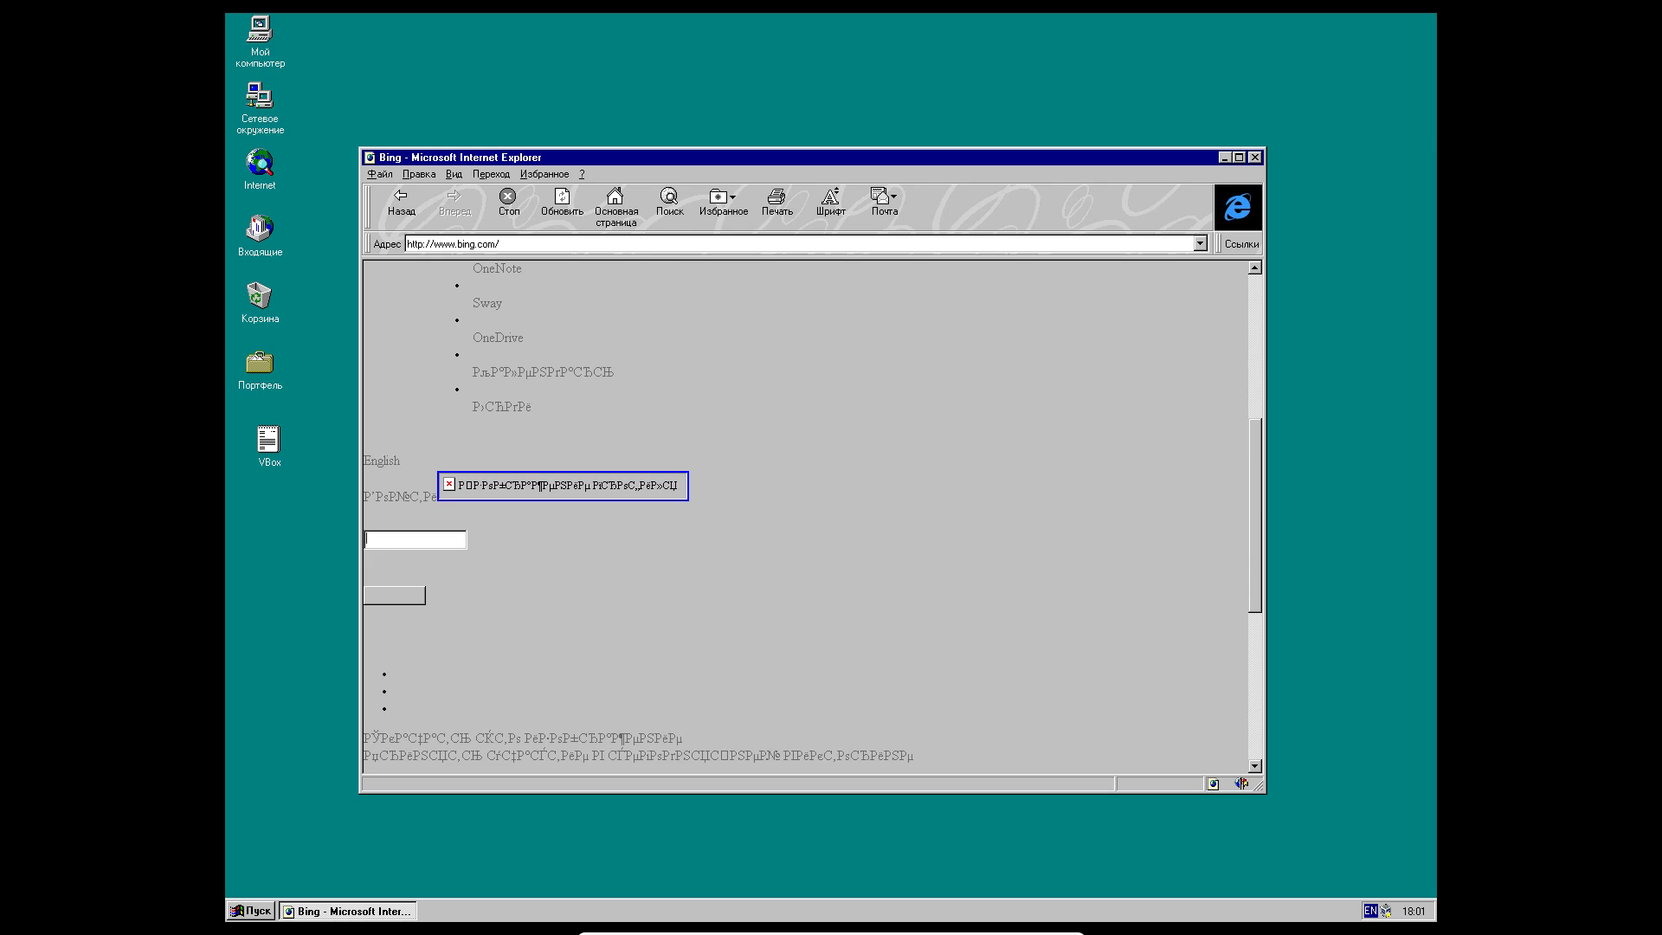
scroll(805, 519, up, 7)
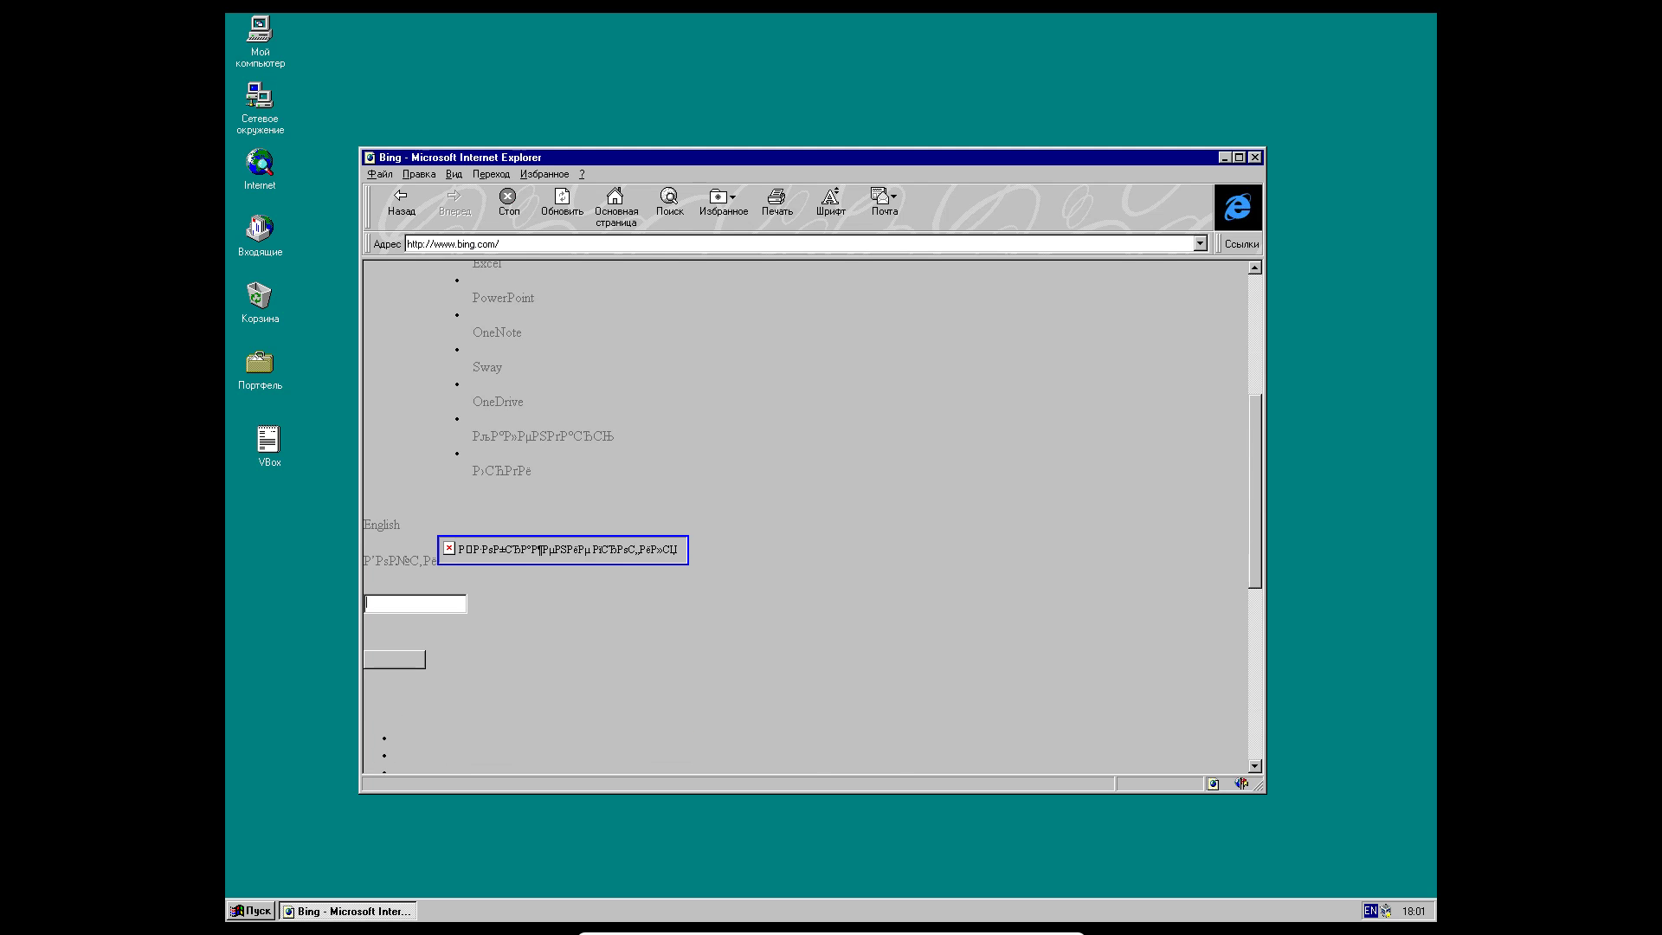
scroll(805, 519, down, 6)
scroll(805, 520, up, 3)
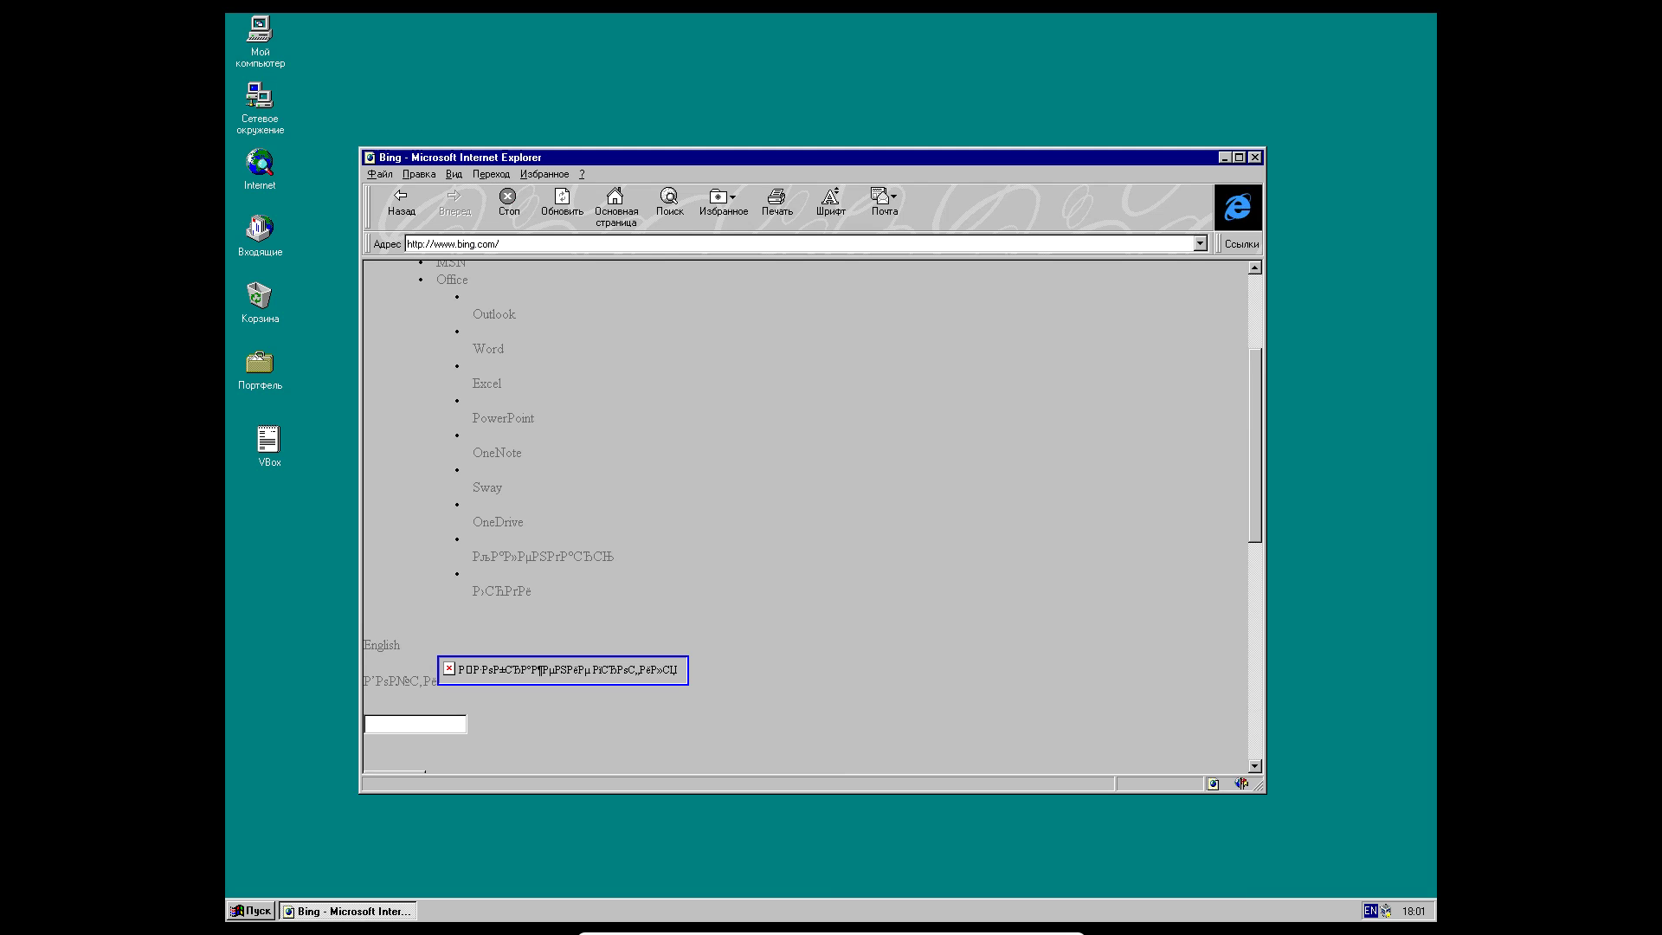
text(o)
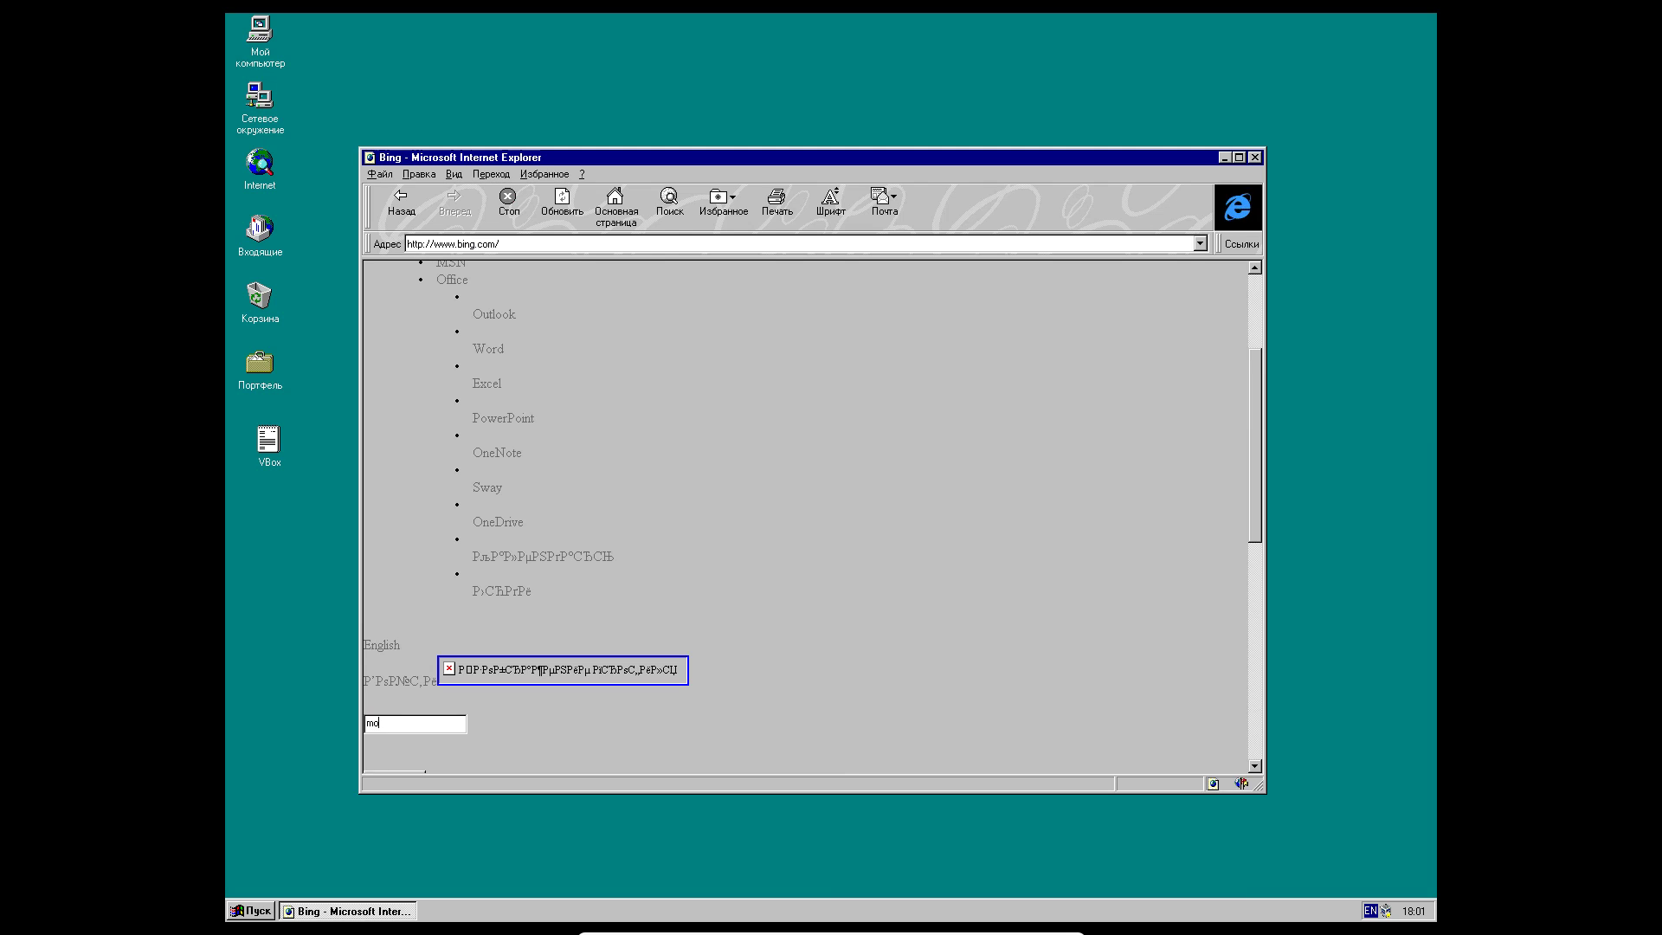
text(zzi)
text(a)
key(BackSpace)
text(la ftp)
key(Return)
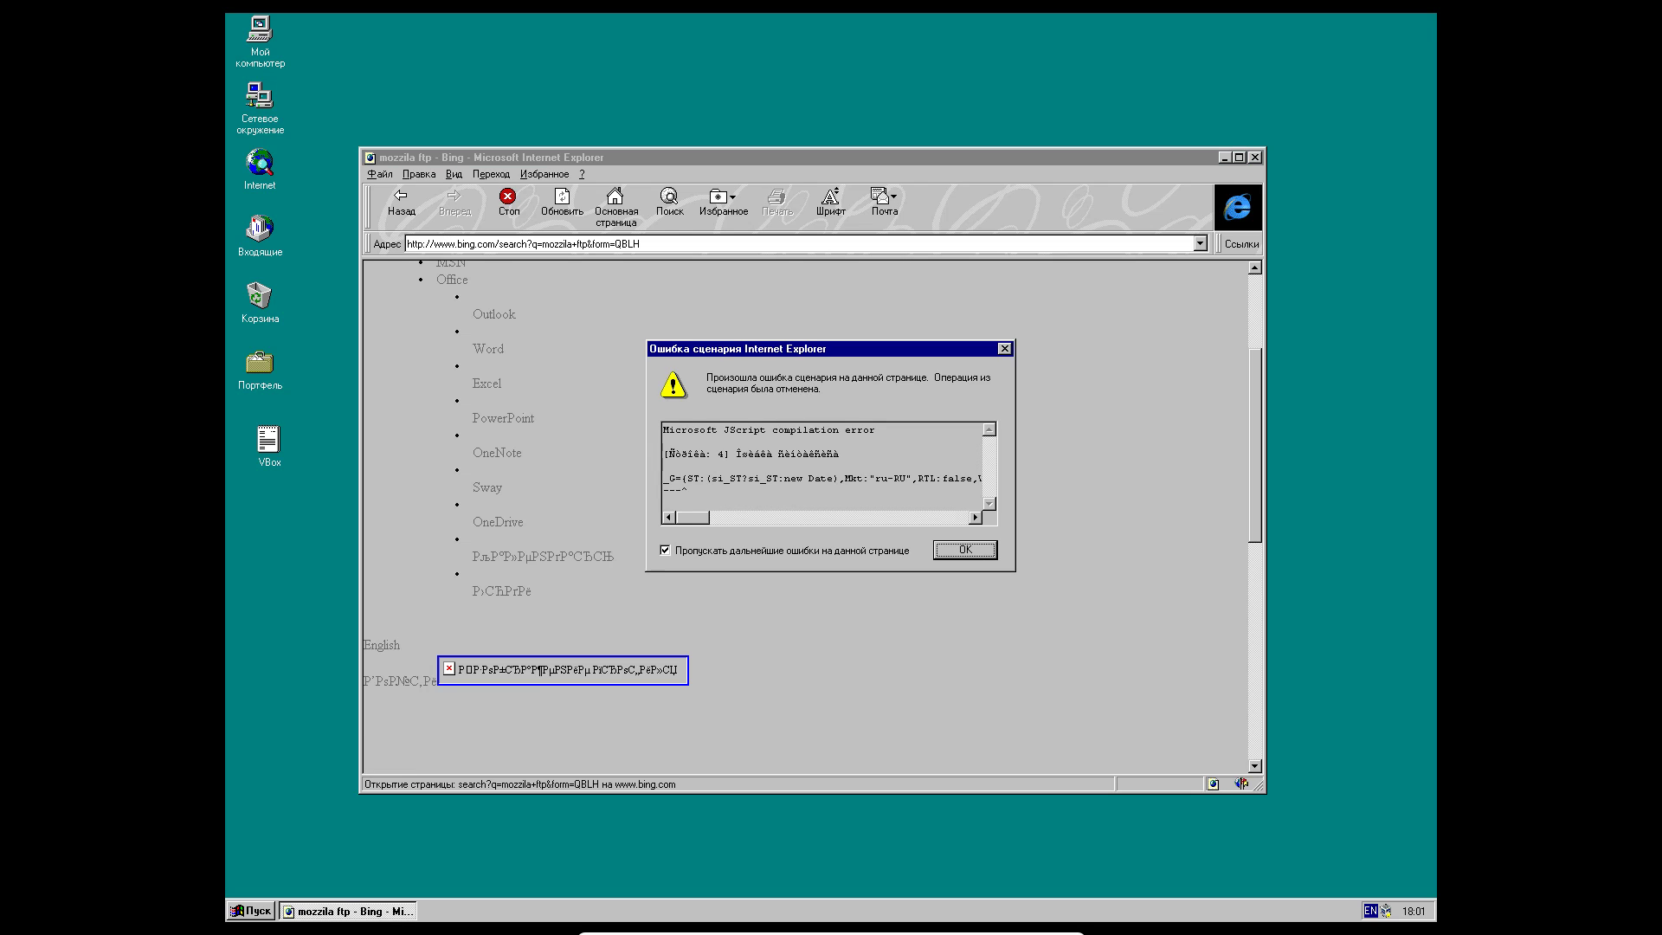
- Dismiss the script errors on the search results page, choosing to skip further errors in the second one
click(665, 550)
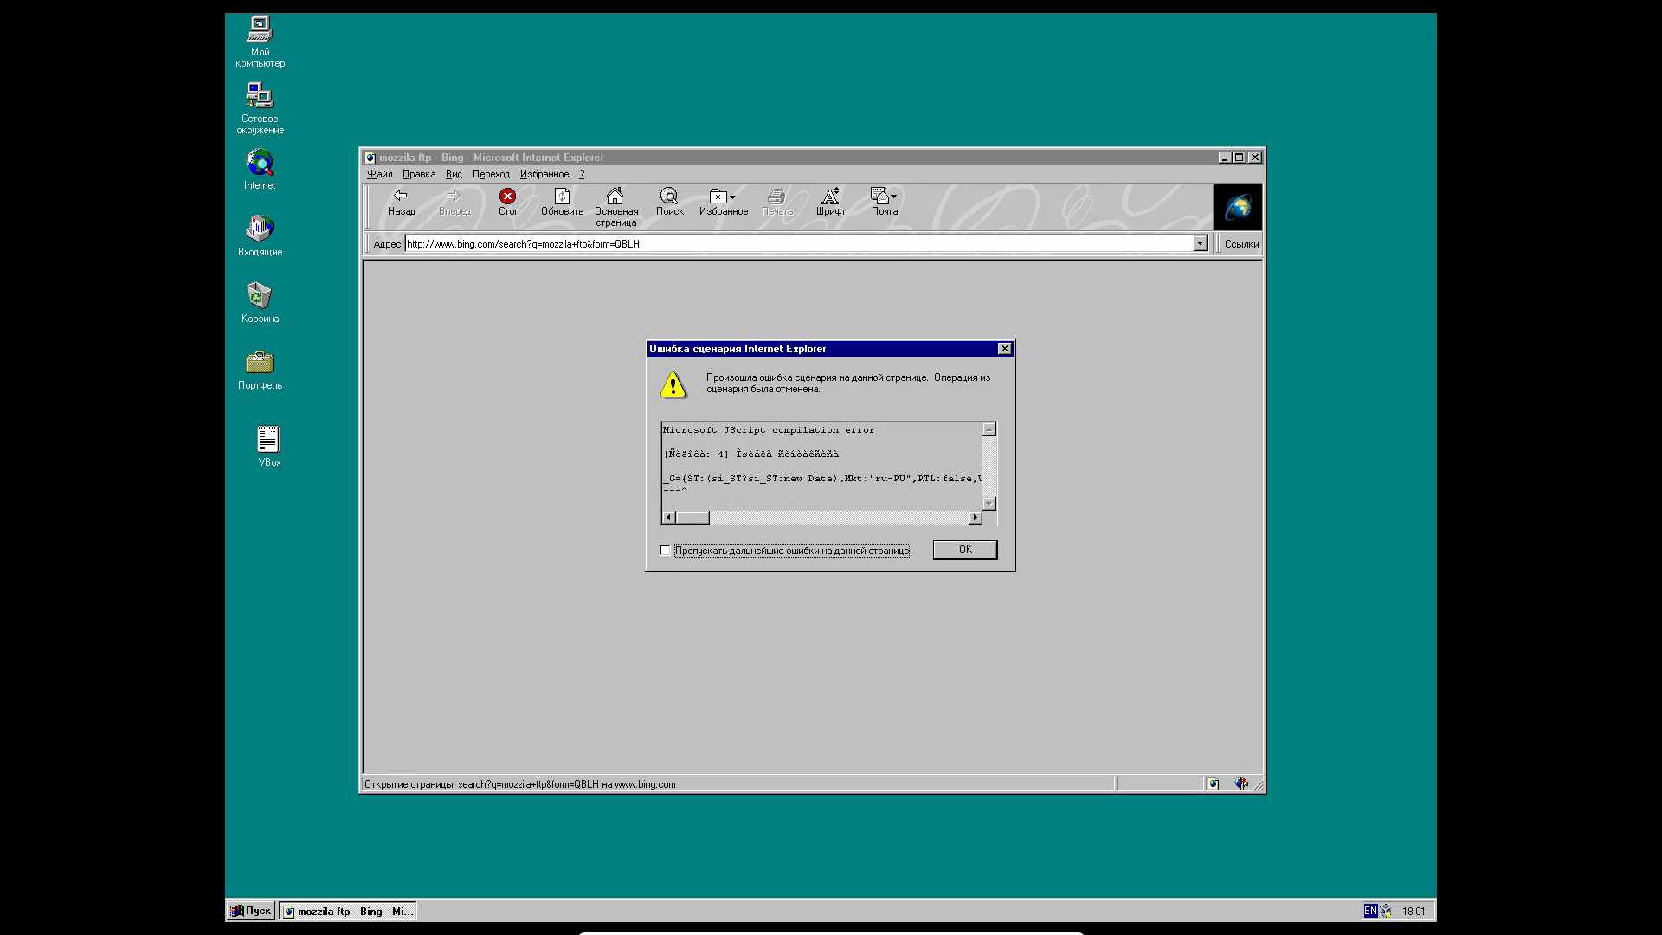
click(966, 549)
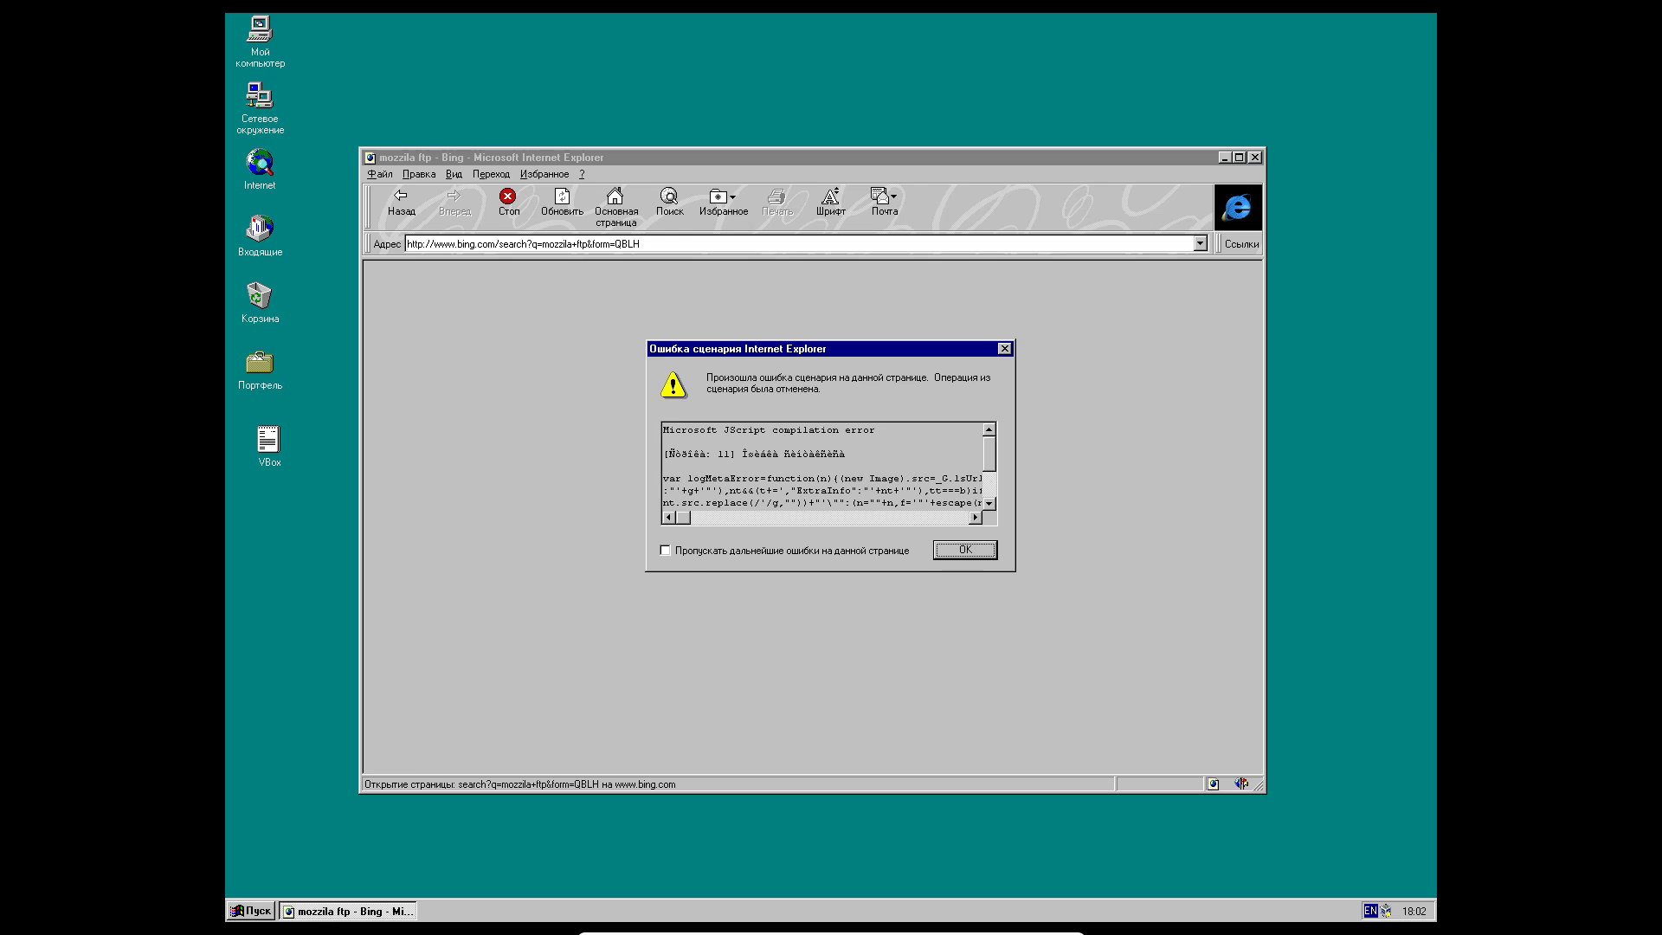
key(Tab)
key(space)
key(Tab)
key(Return)
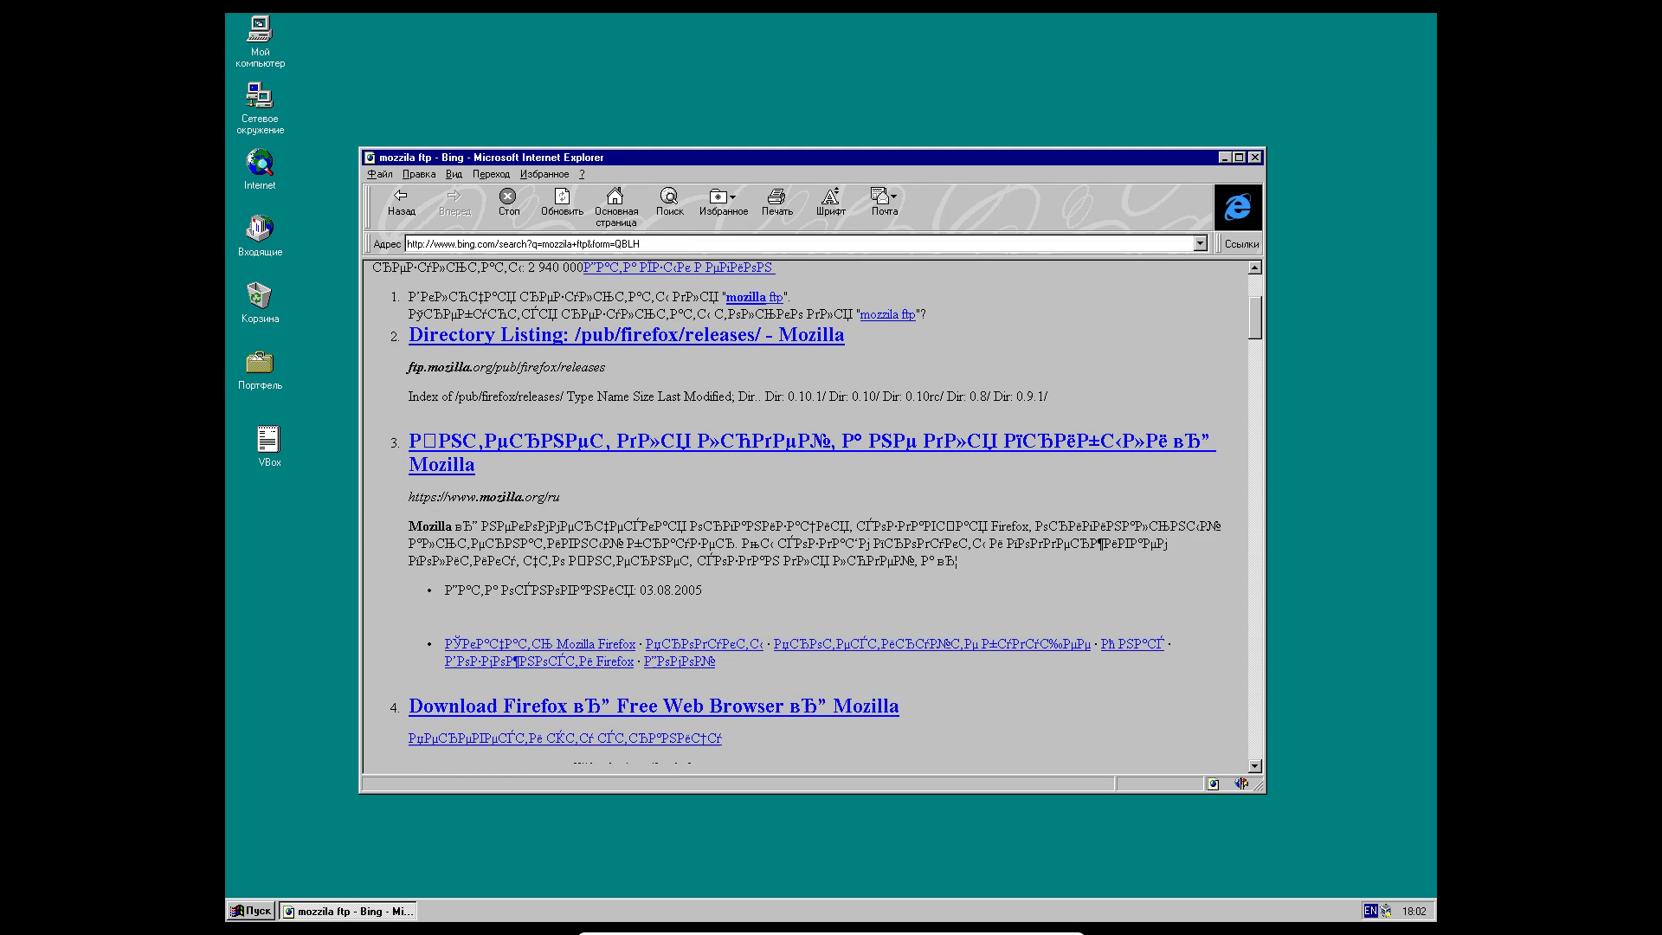
- Open the "Directory Listing: /pub/firefox/releases/ - Mozilla" search result
scroll(805, 519, down, 6)
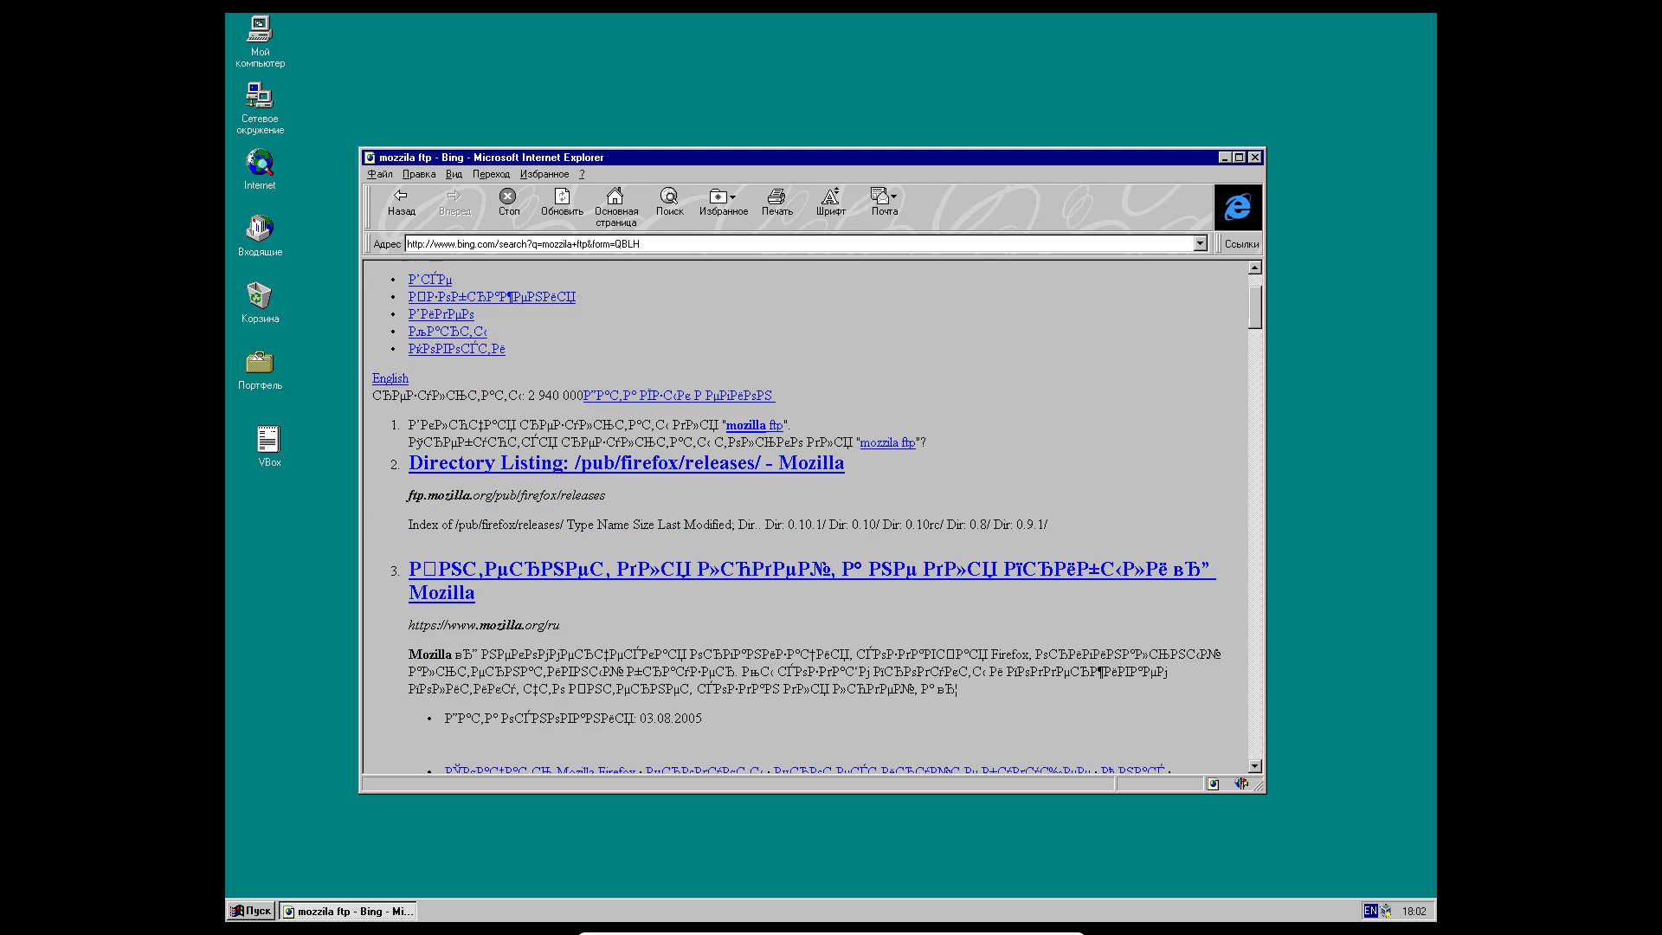
scroll(805, 520, up, 3)
click(627, 463)
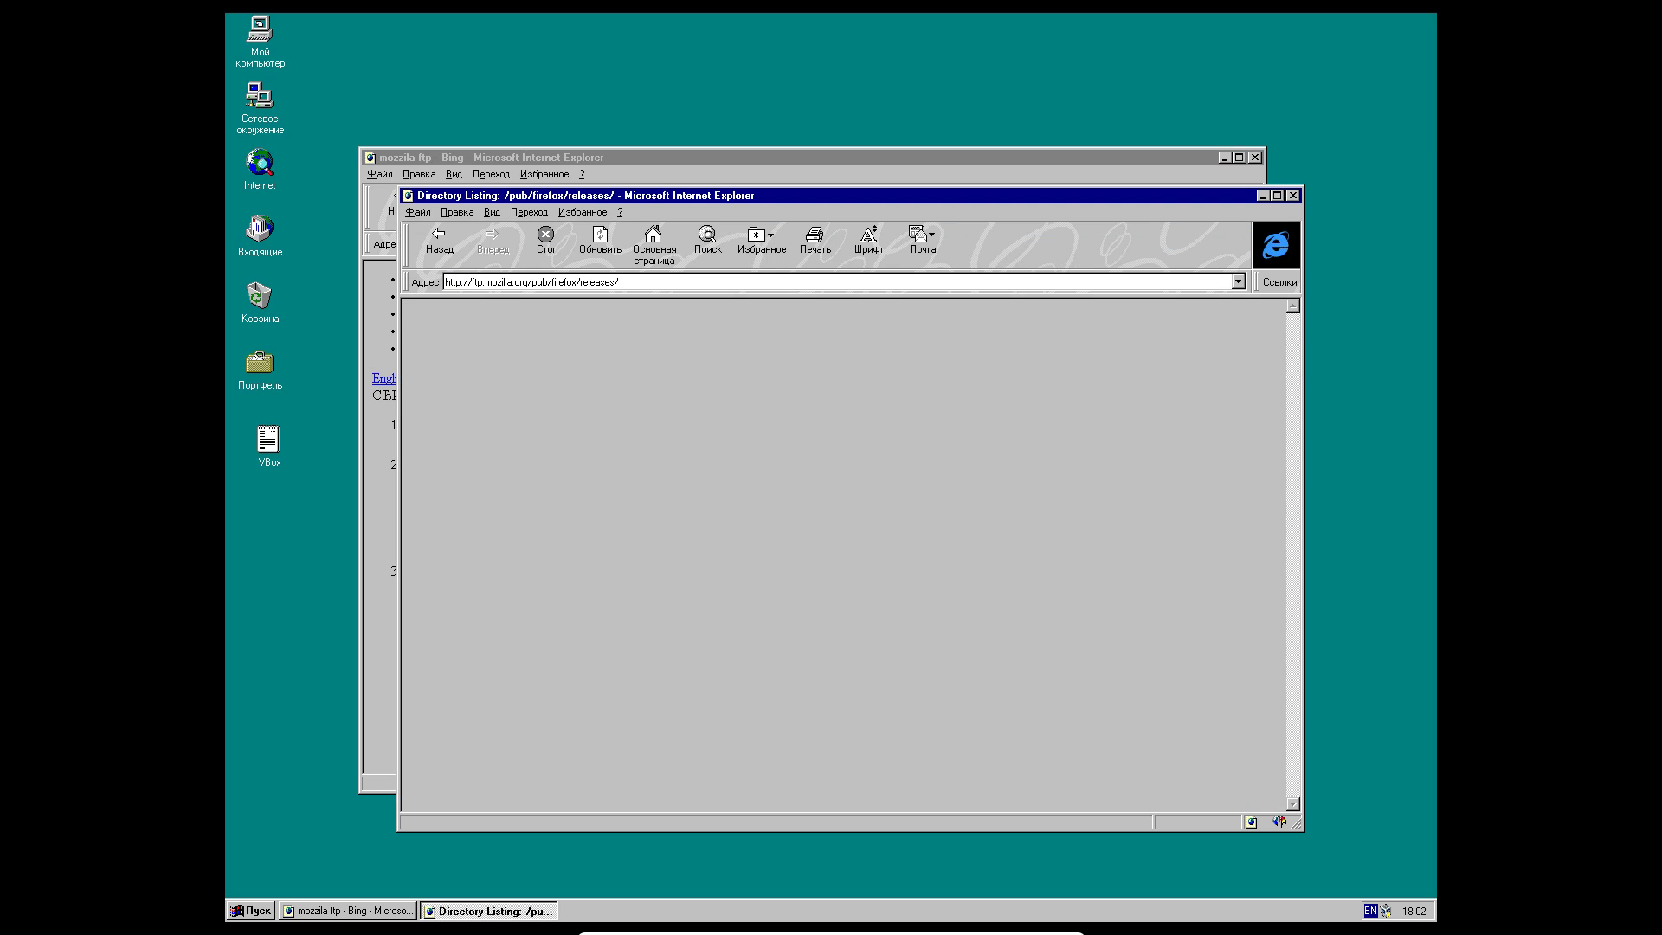
- Browse the Firefox releases listing to the Russian Windows build folder, 10.0/win32/ru
scroll(843, 554, down, 20)
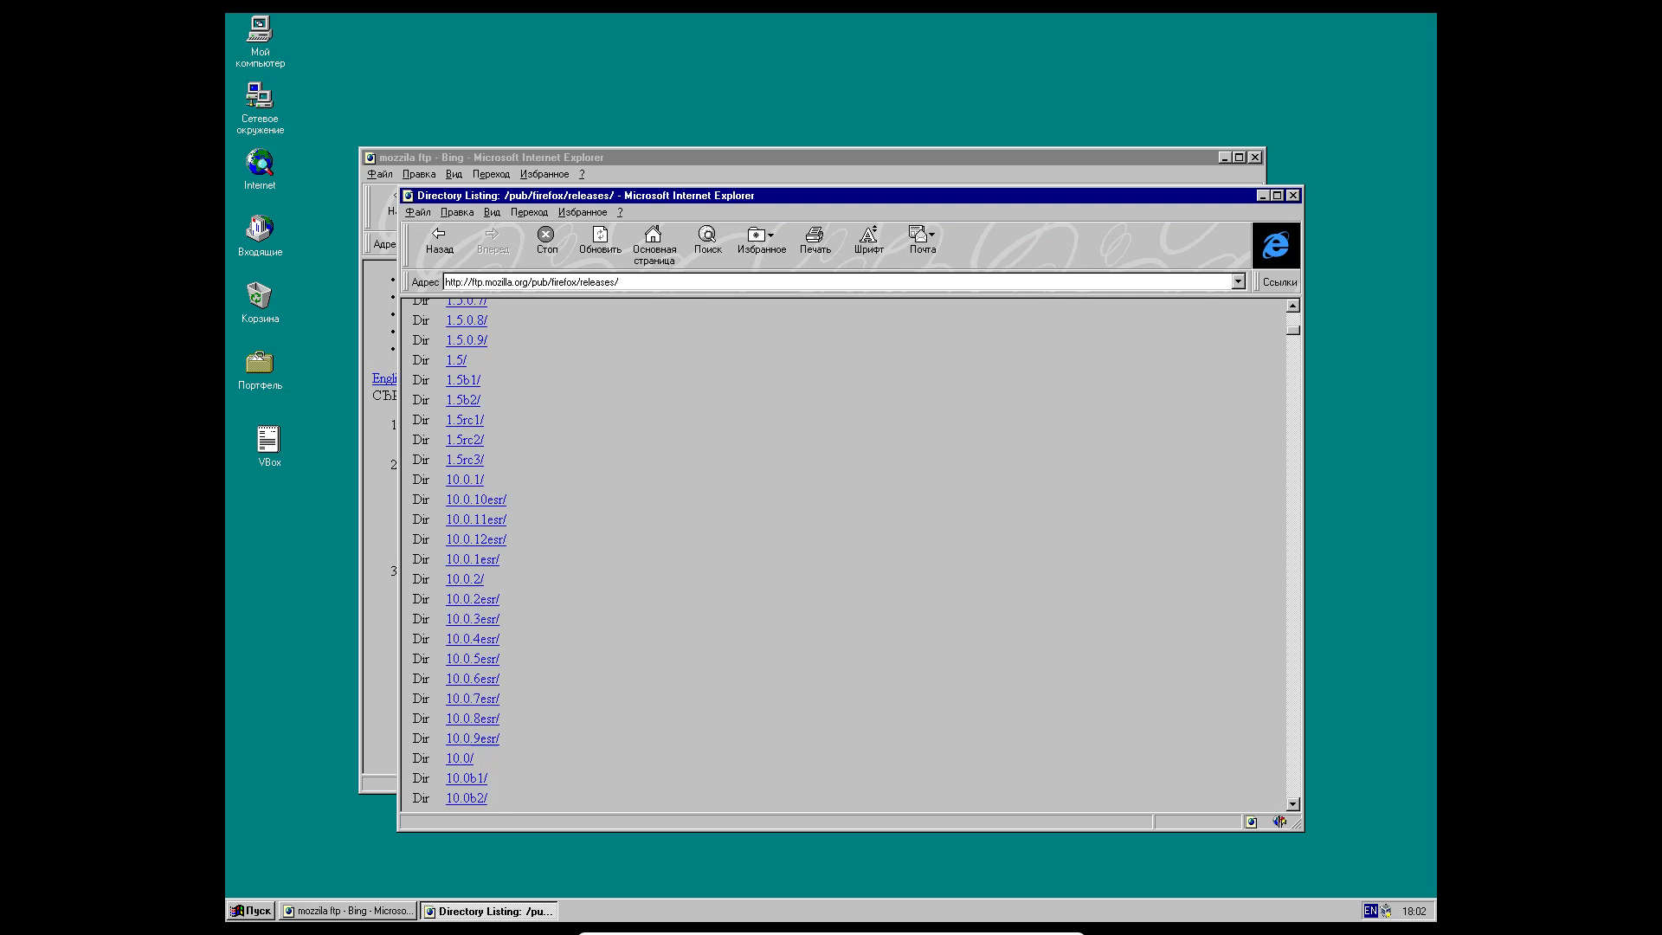
click(460, 567)
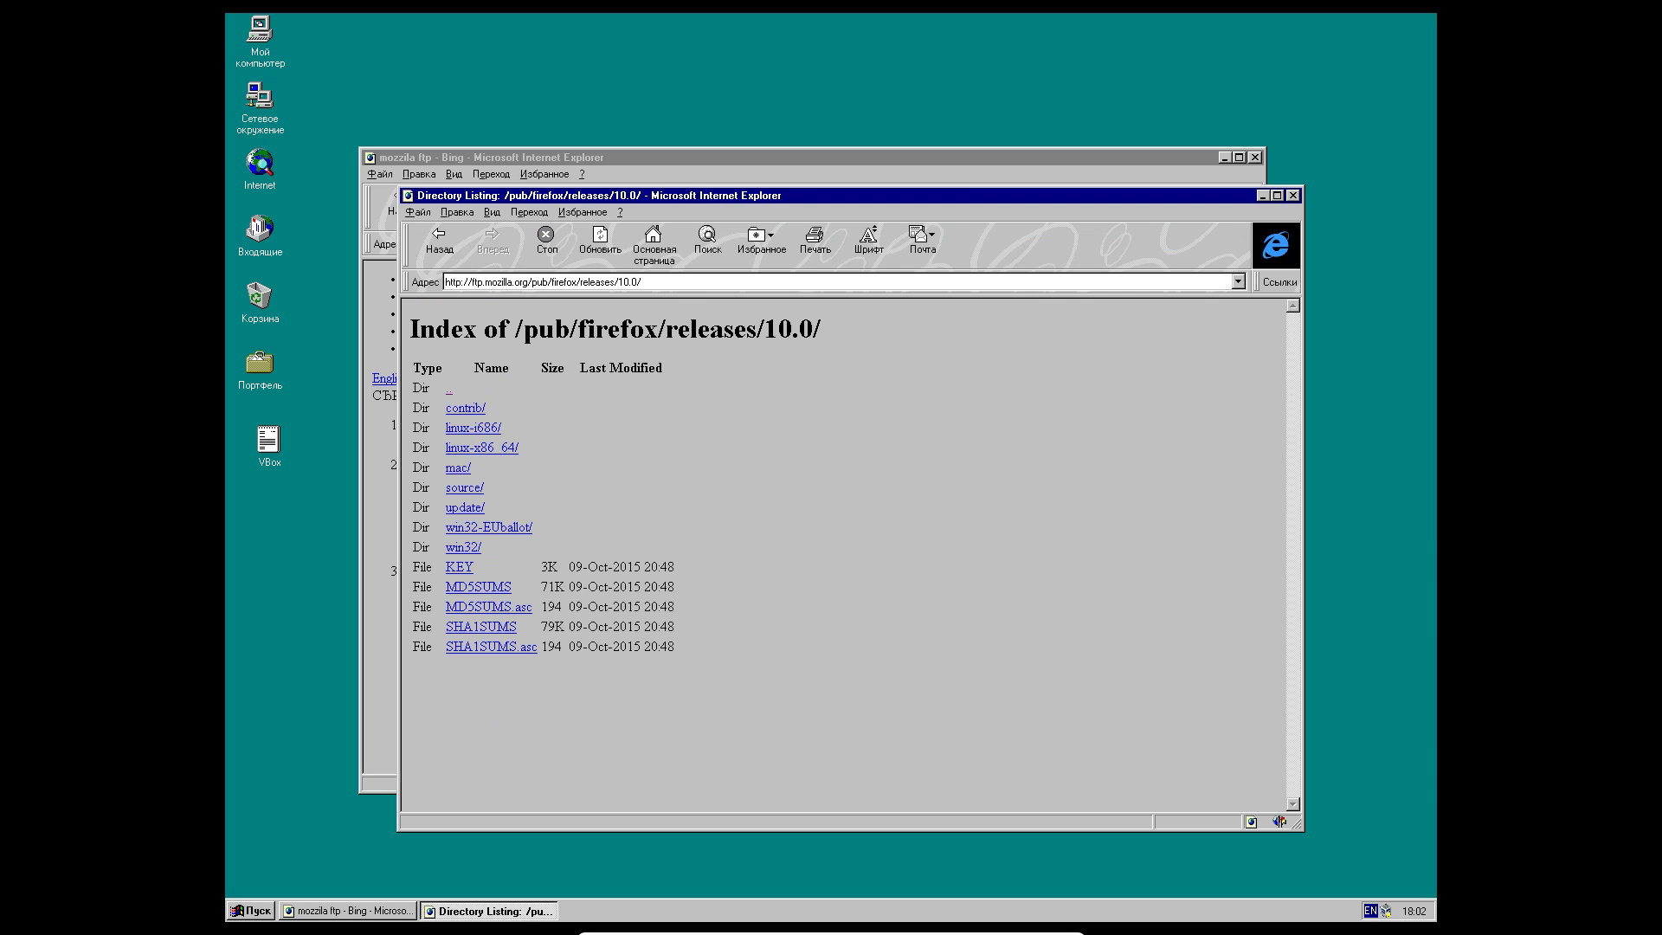
click(463, 547)
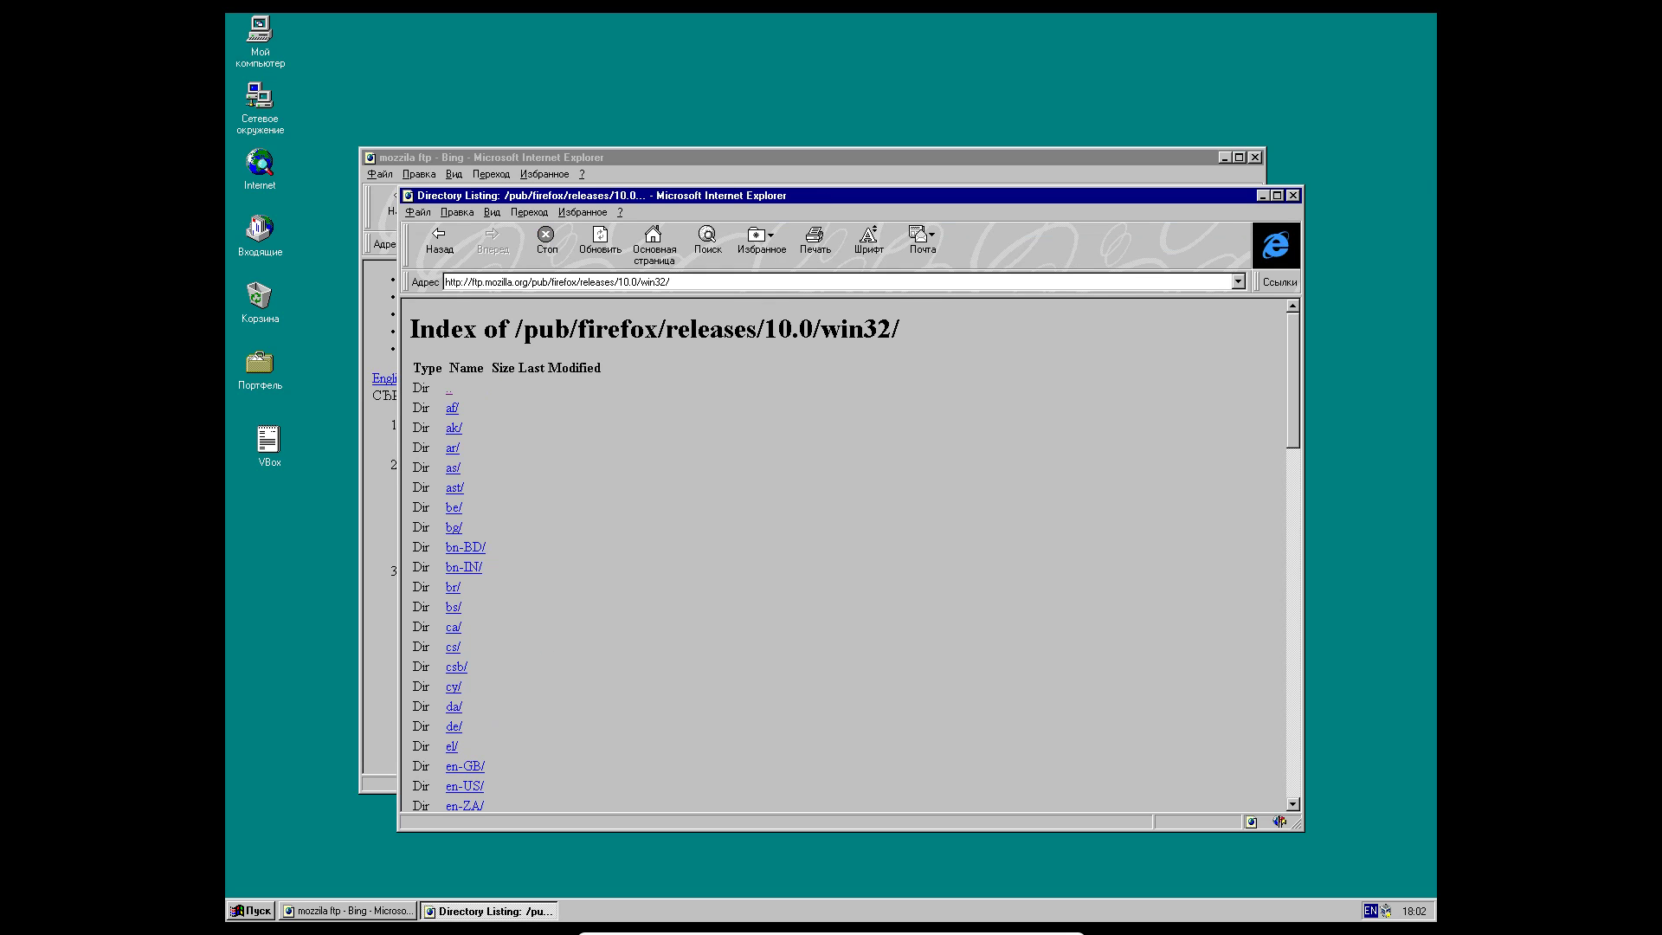
scroll(844, 554, down, 10)
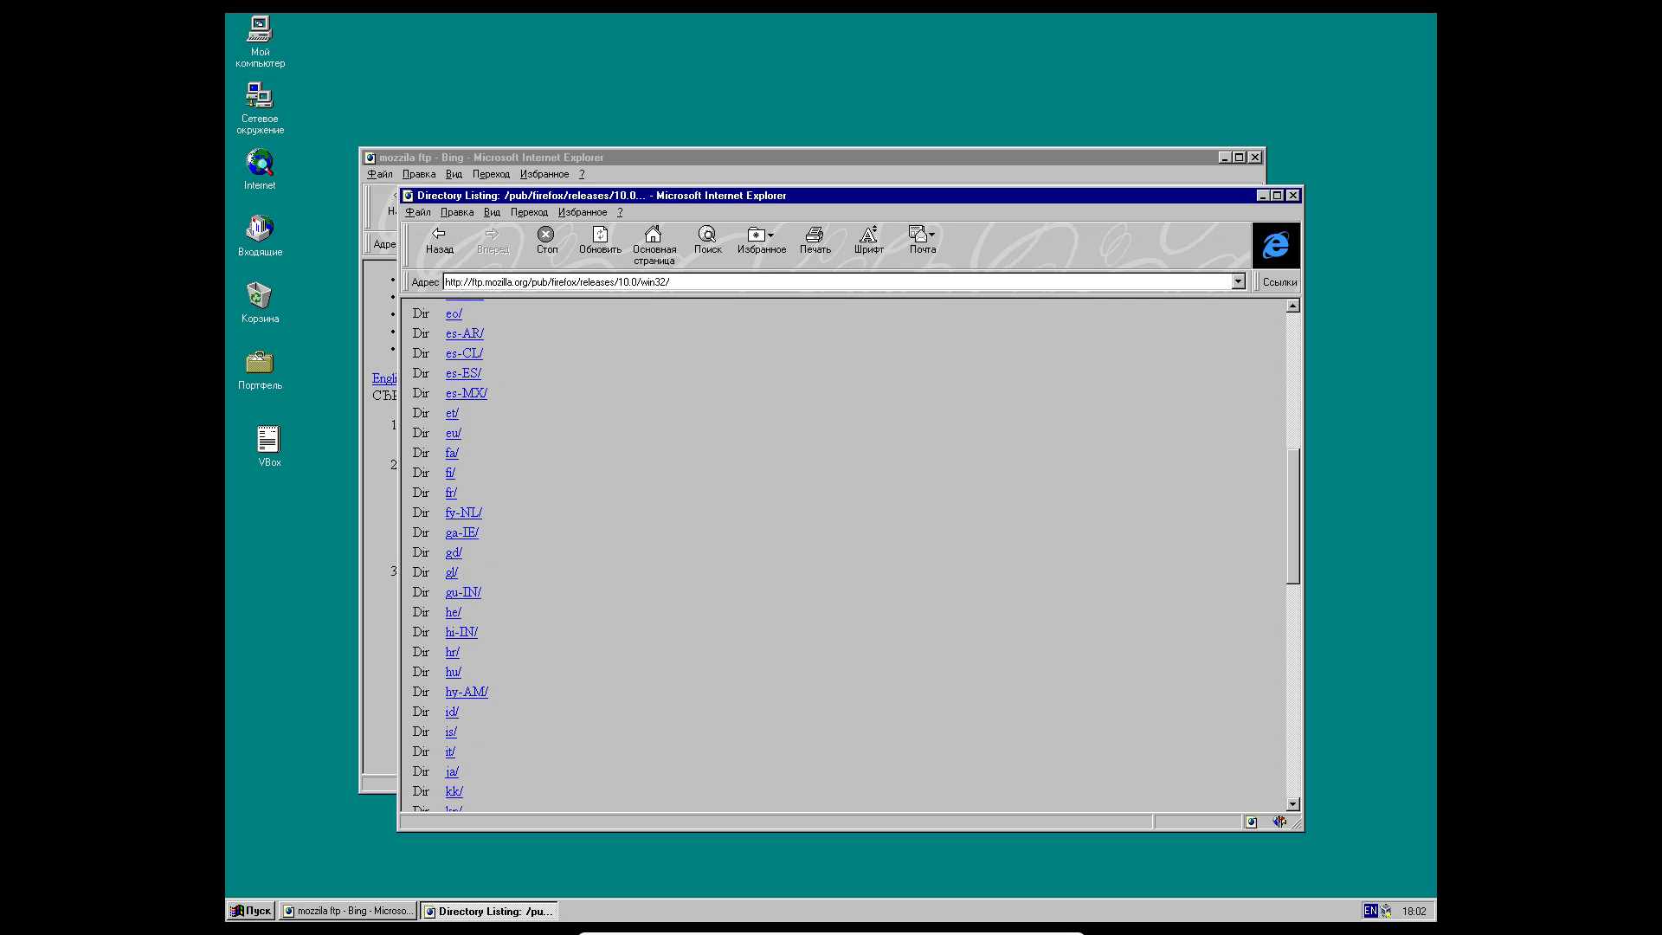
scroll(844, 554, down, 8)
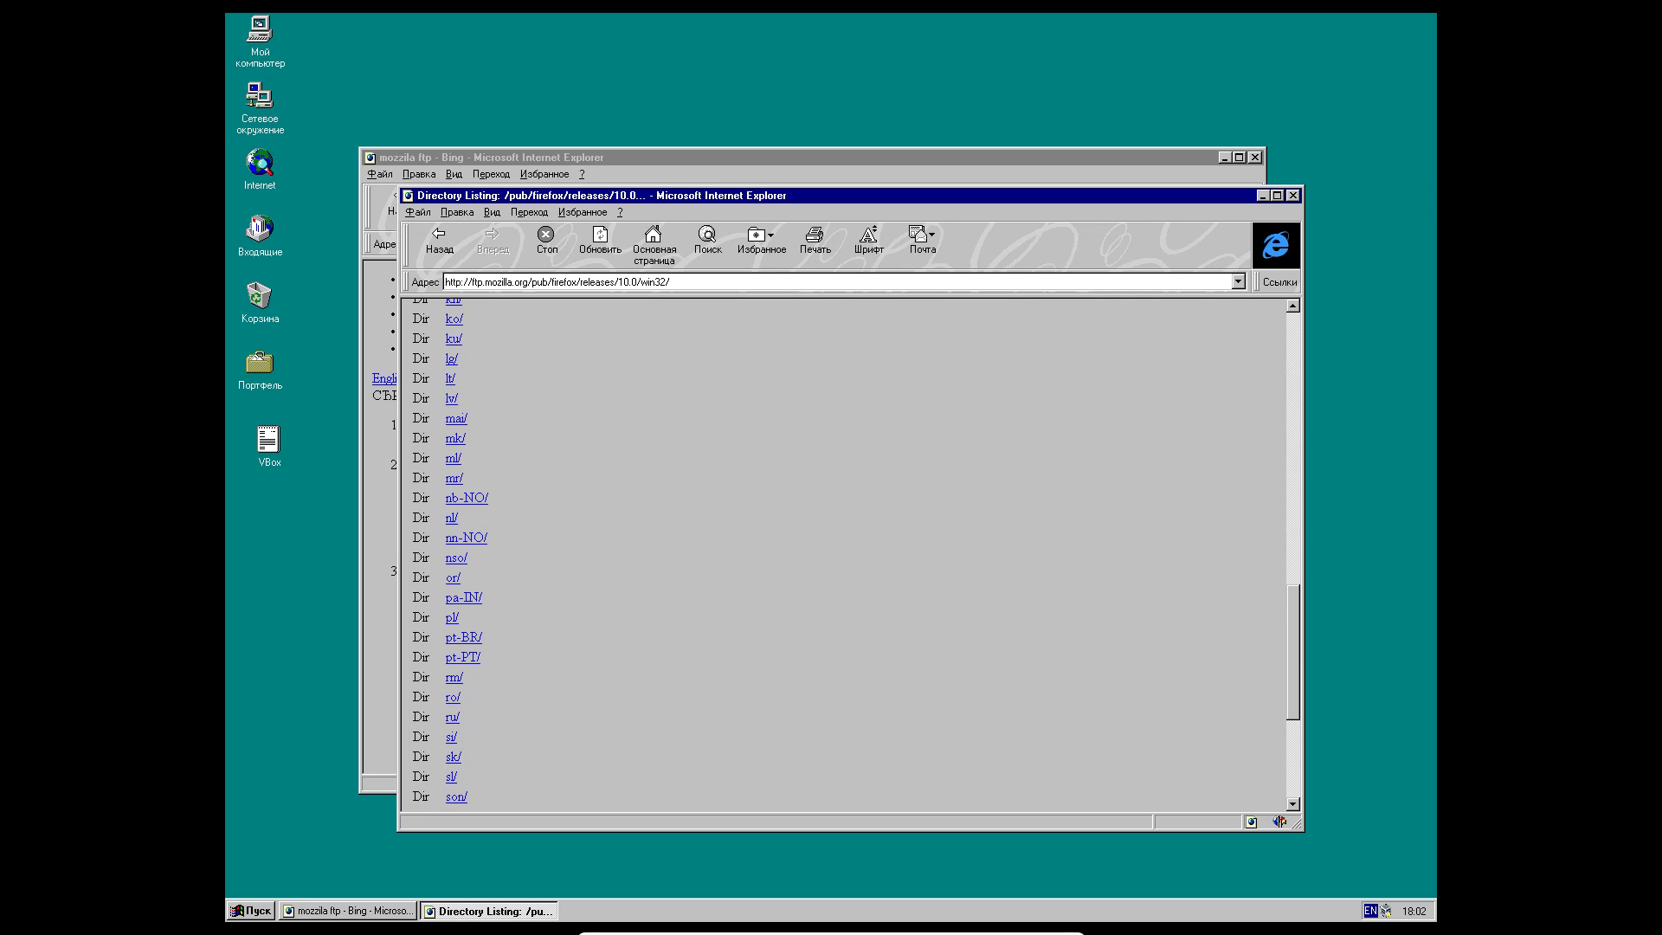
scroll(844, 554, down, 2)
click(452, 589)
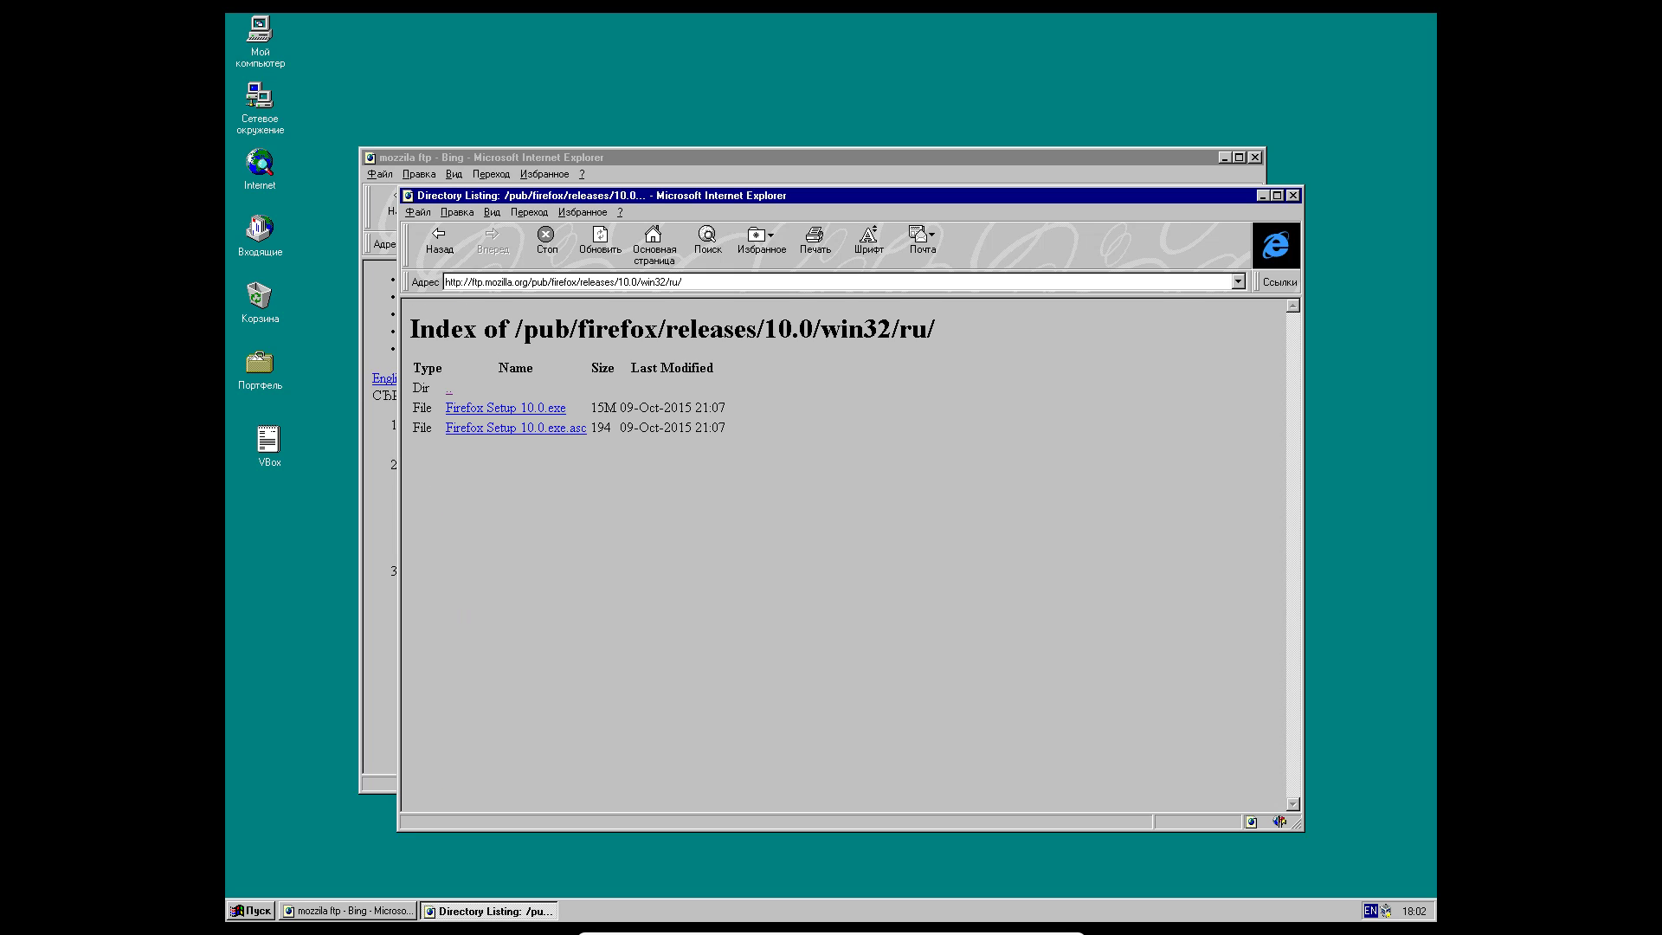
- Try to run Firefox Setup 10.0.exe straight from the site, accepting the signature warning and dismissing the setup error
click(505, 407)
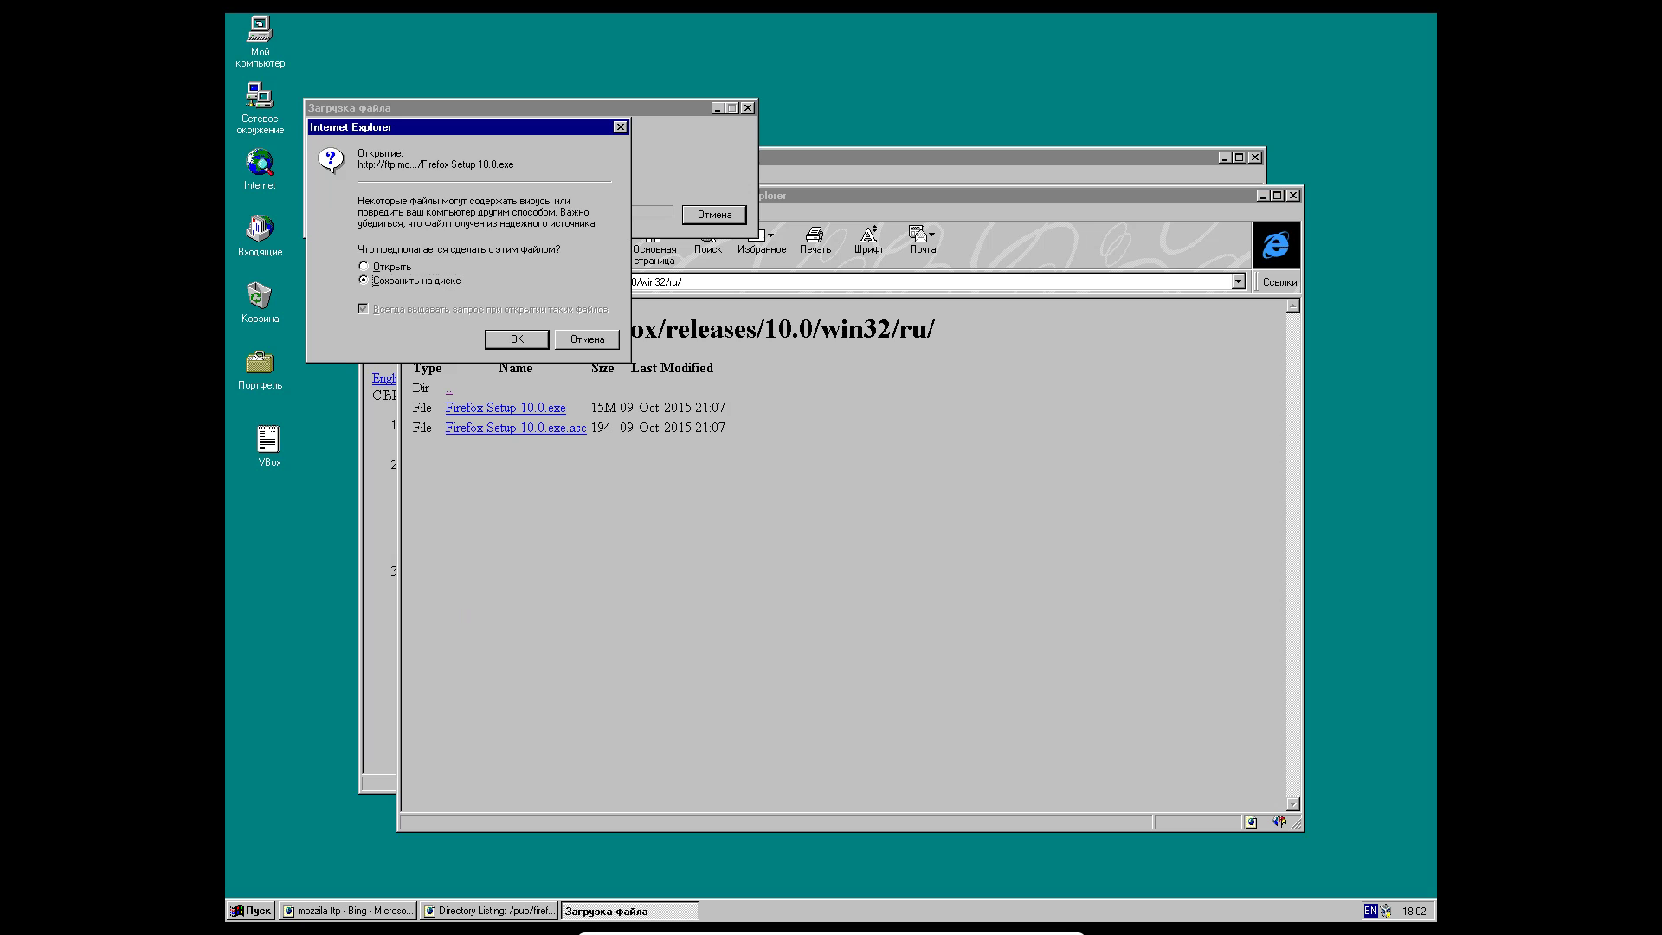
click(391, 267)
key(Return)
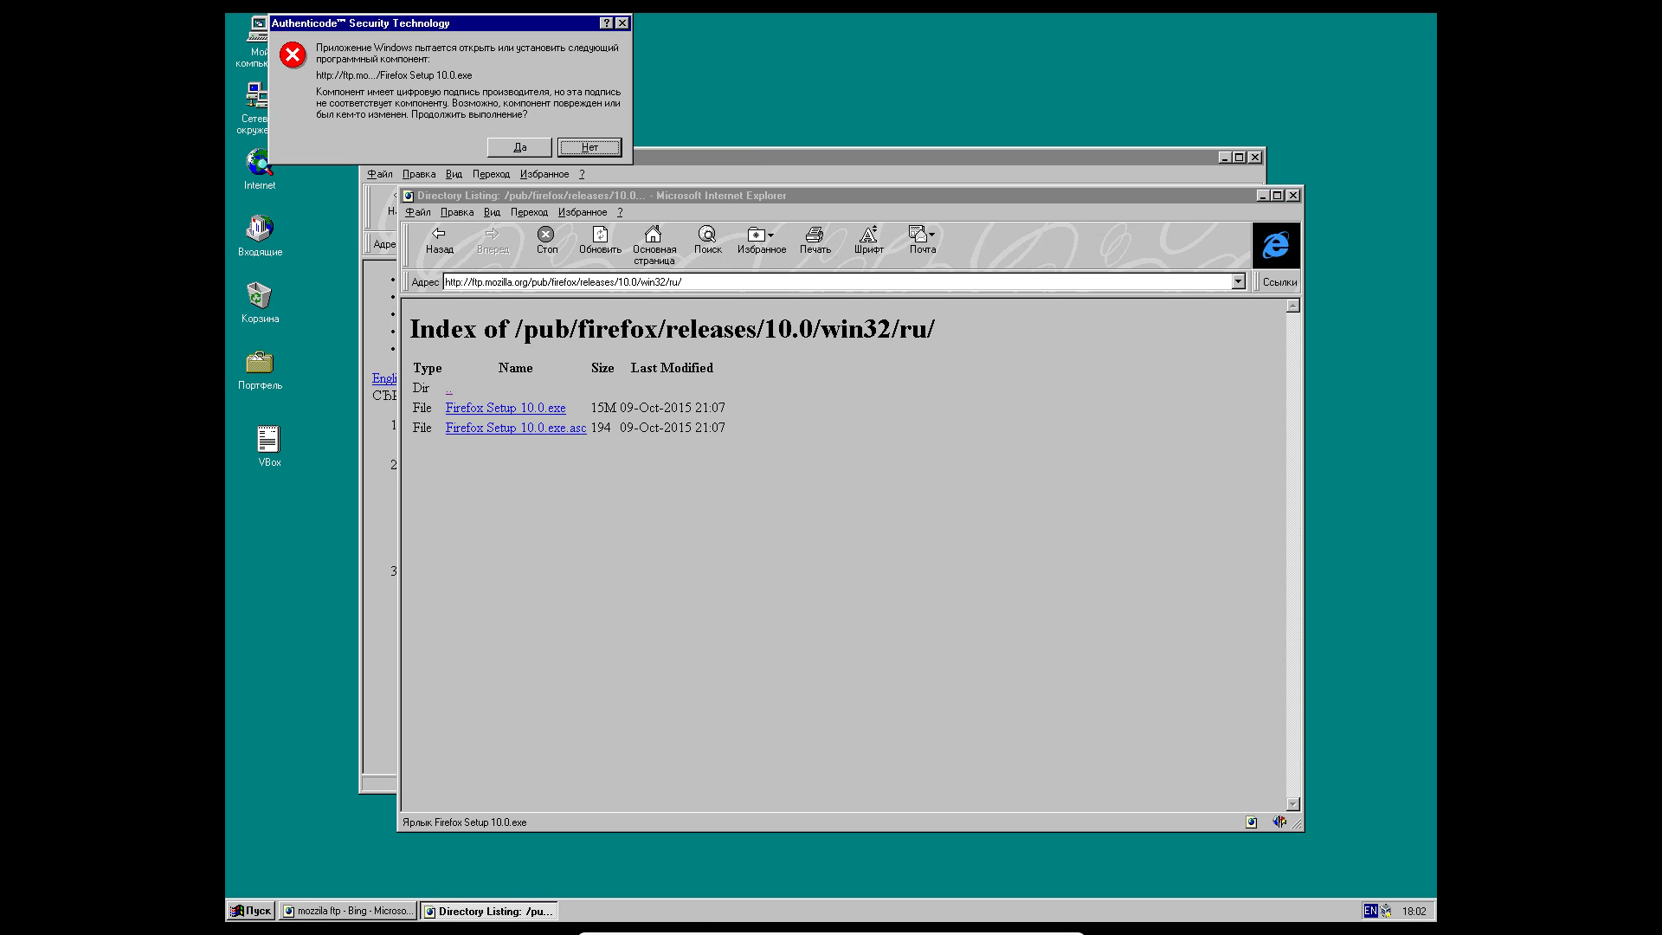
click(519, 147)
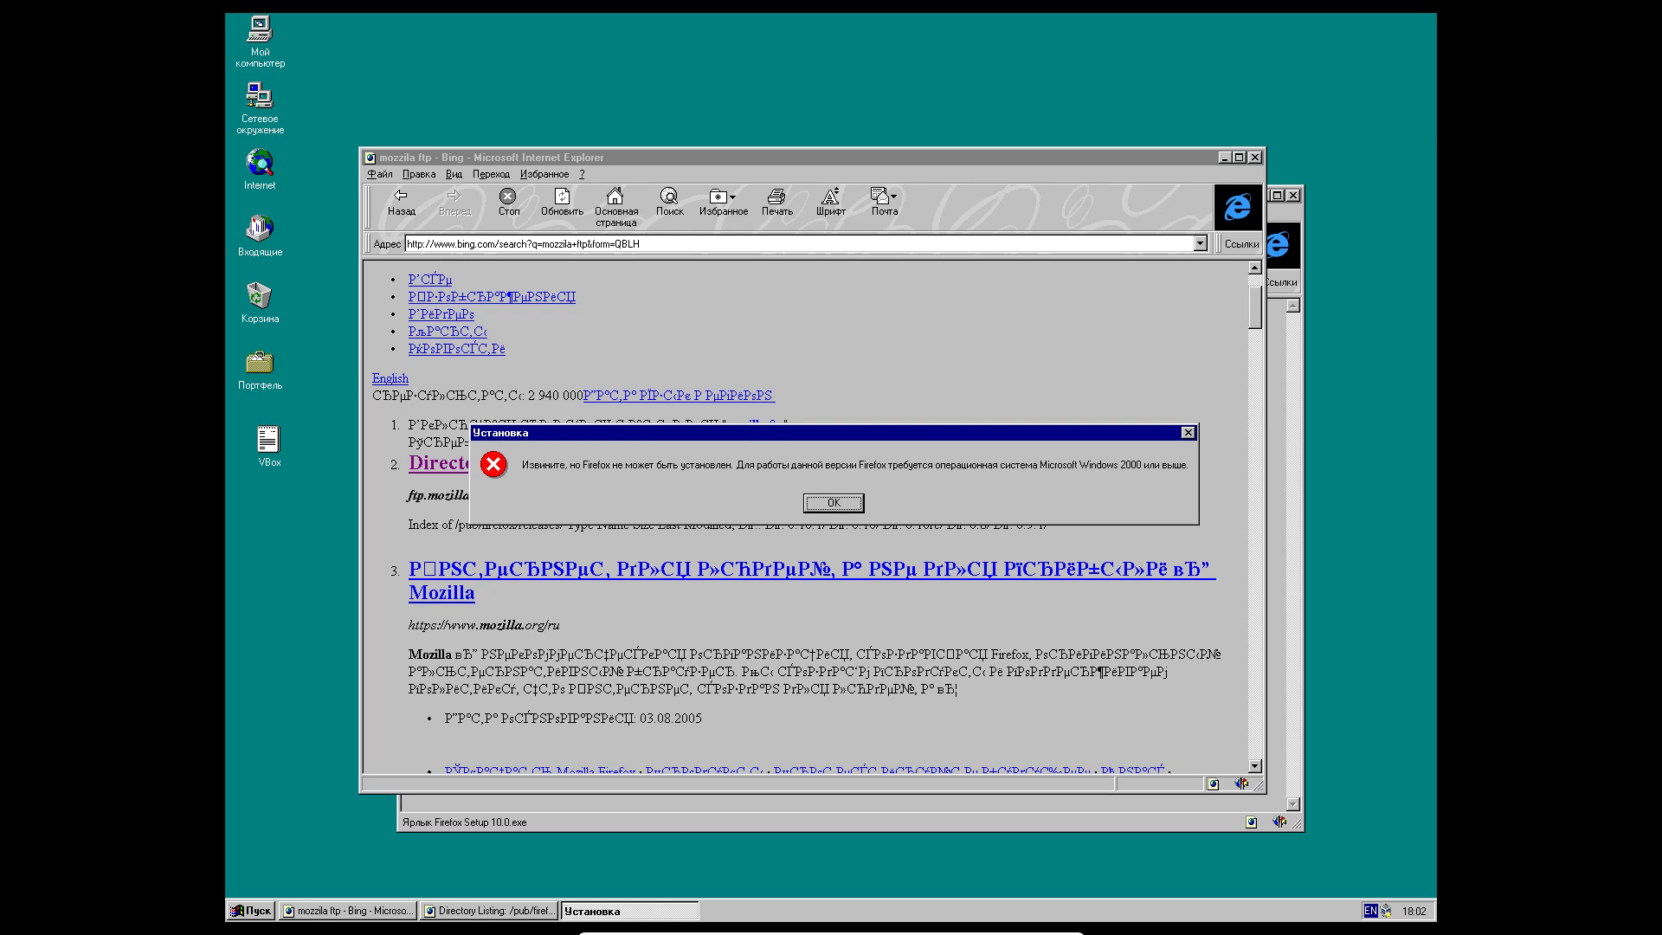
click(834, 503)
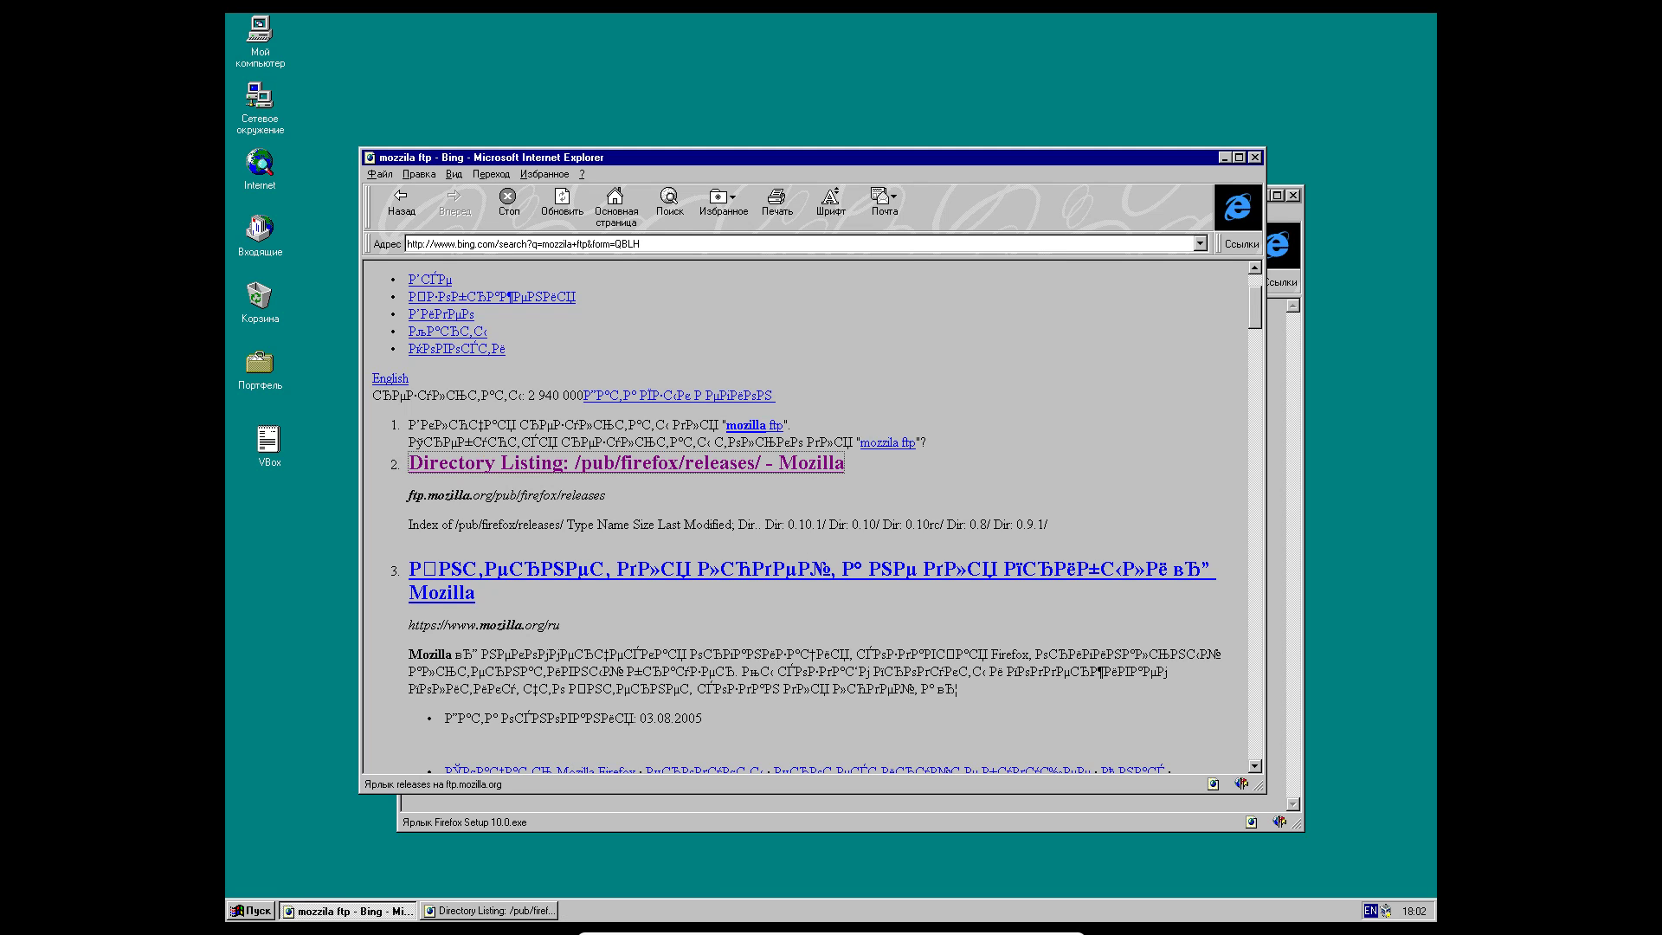
- Open the Firefox releases listing from the search results and browse to the Russian Windows build folder, 1.5/win32/ru
click(693, 464)
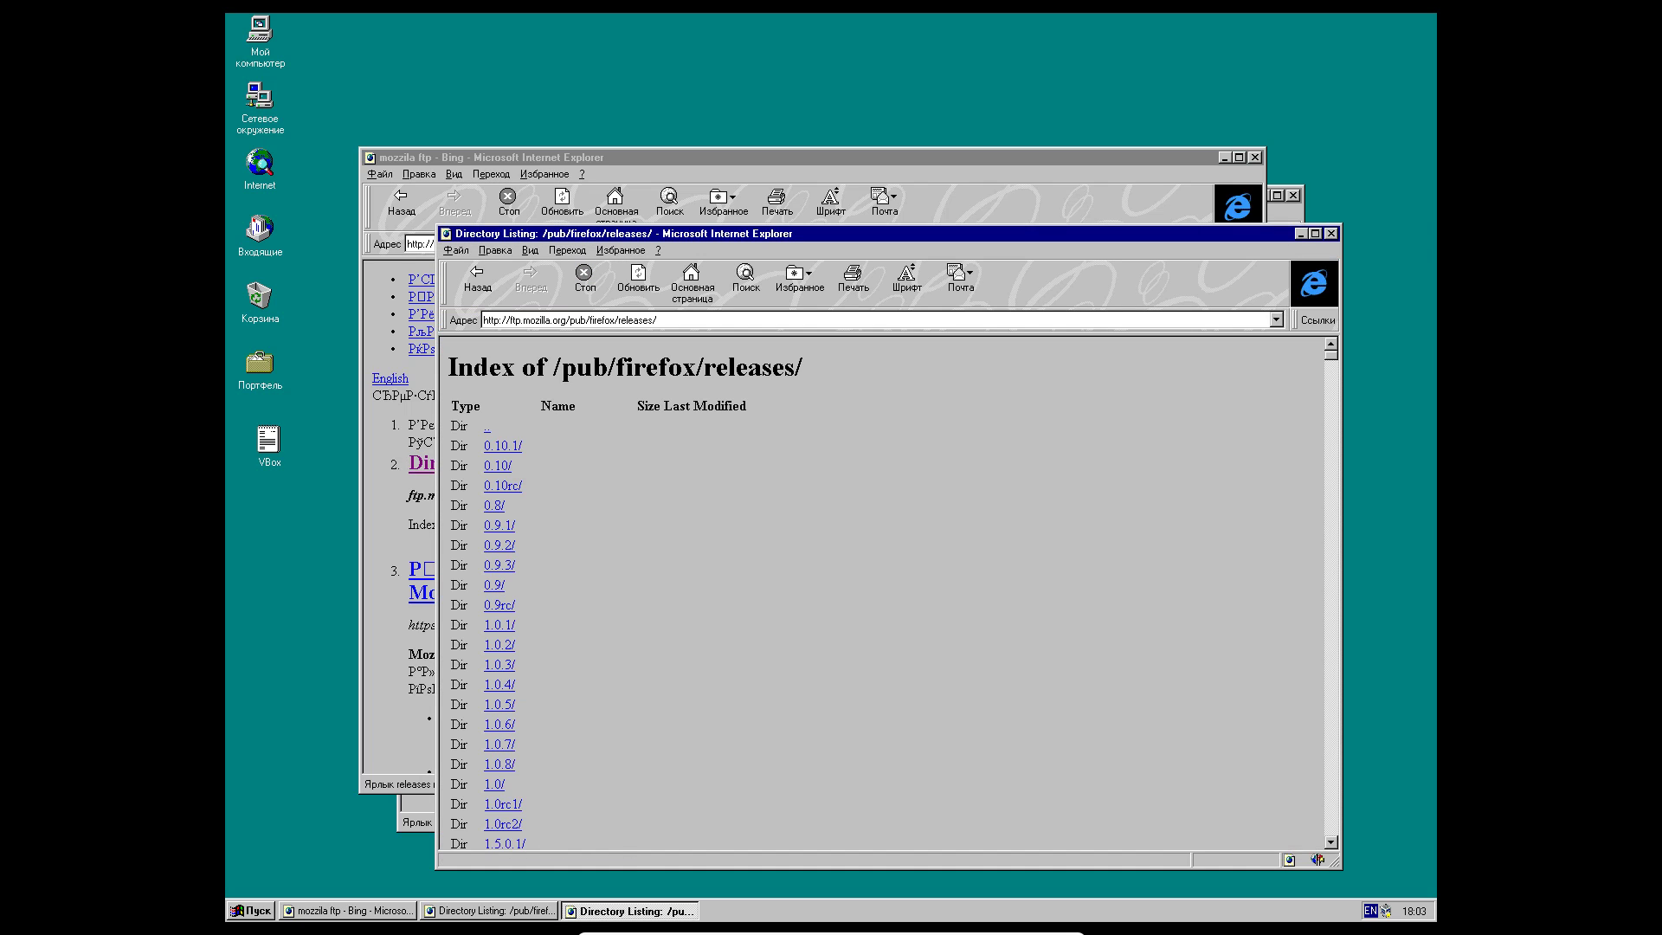
scroll(881, 592, down, 3)
scroll(882, 589, down, 9)
scroll(883, 589, up, 3)
click(493, 590)
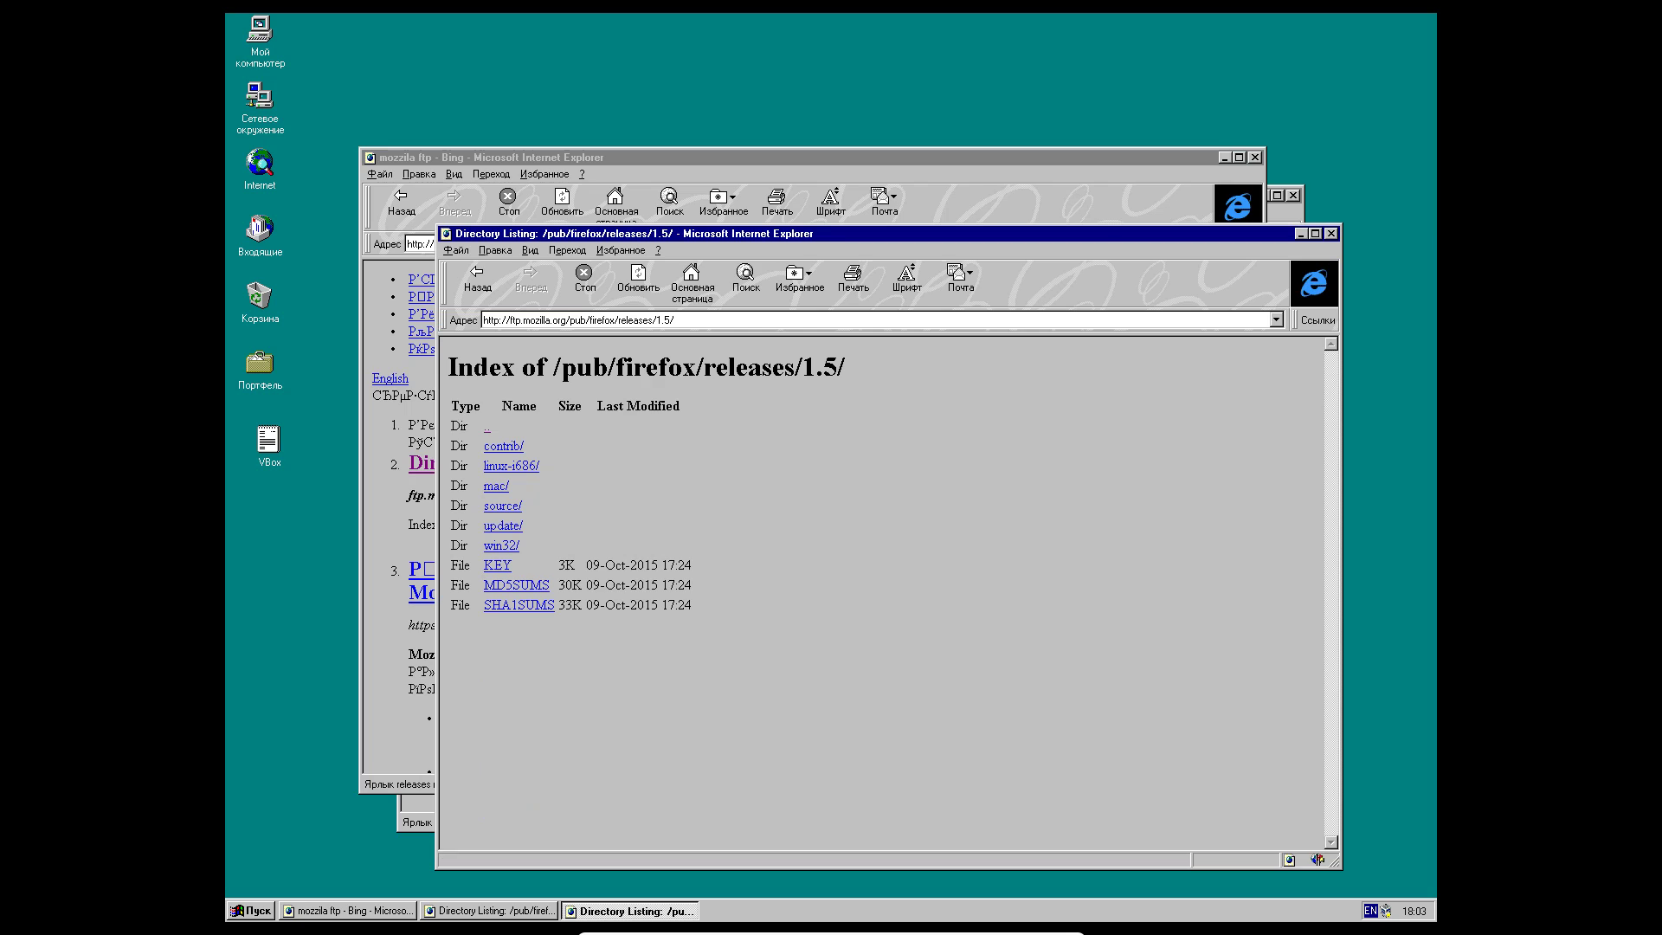
click(501, 546)
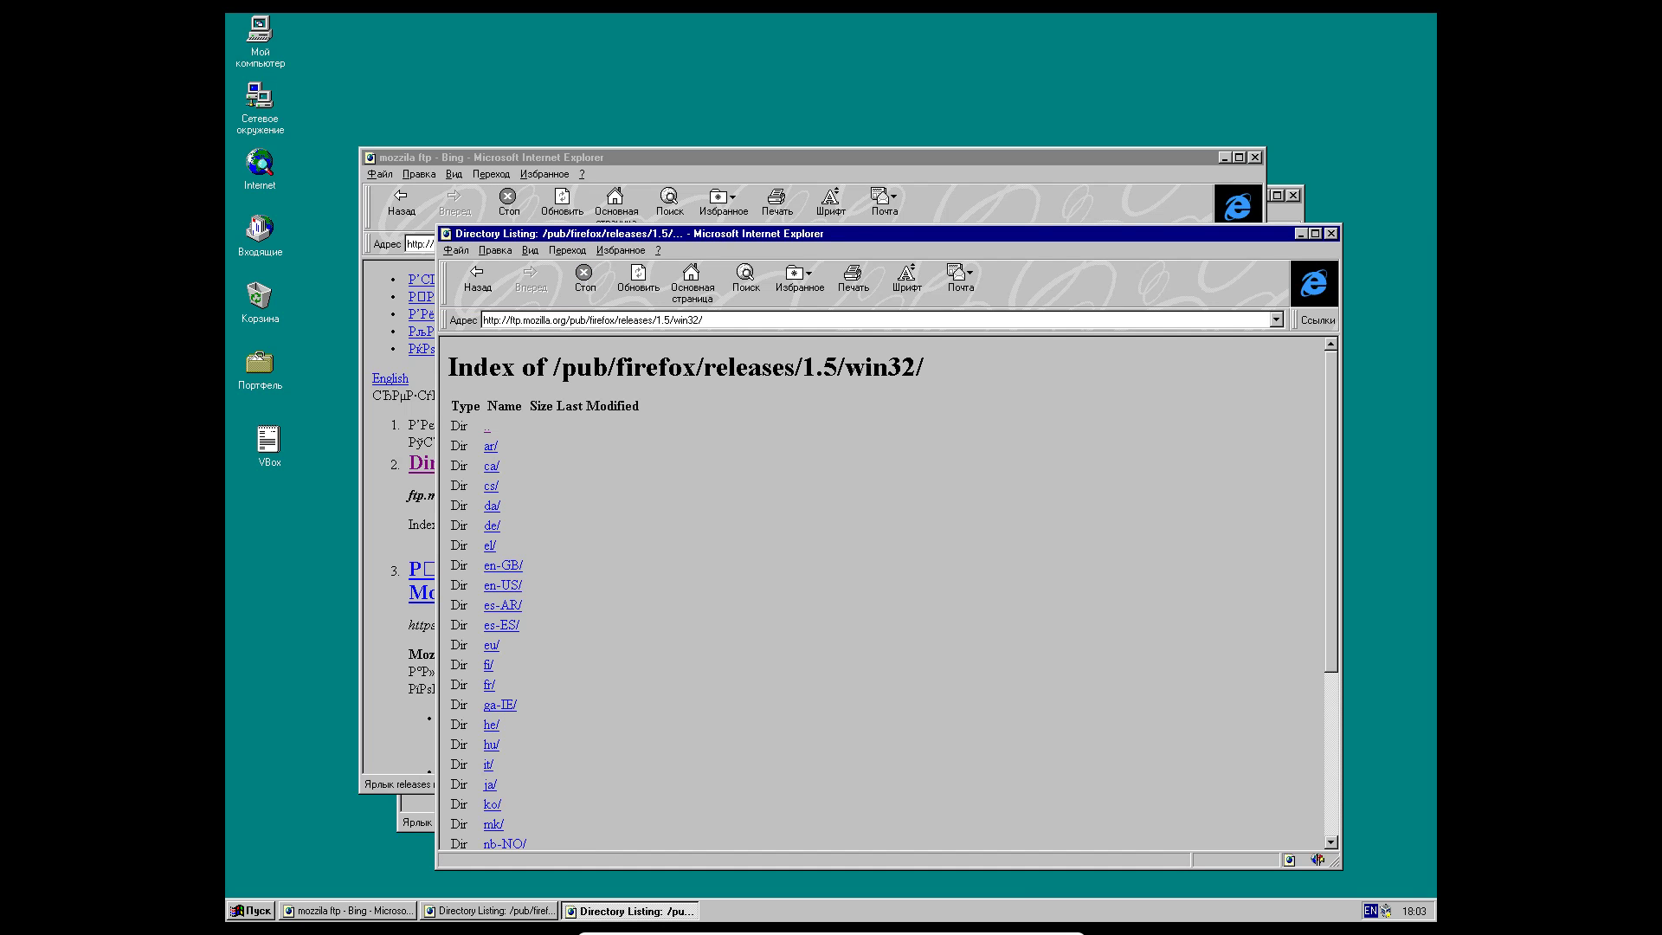
scroll(883, 589, down, 5)
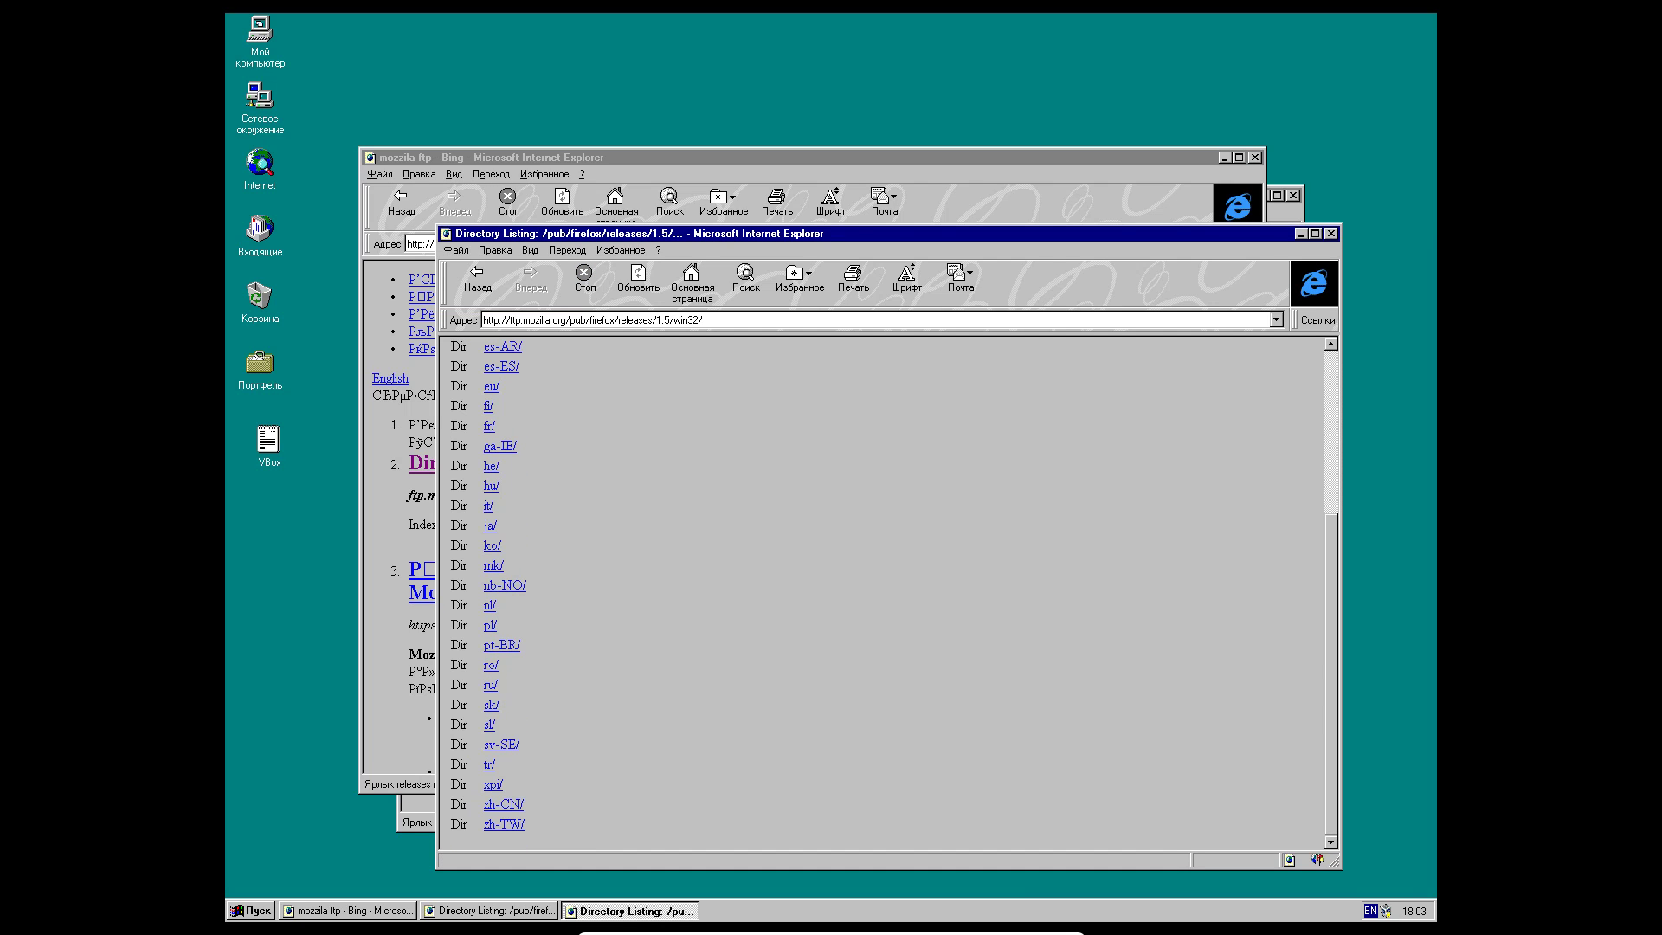
click(489, 684)
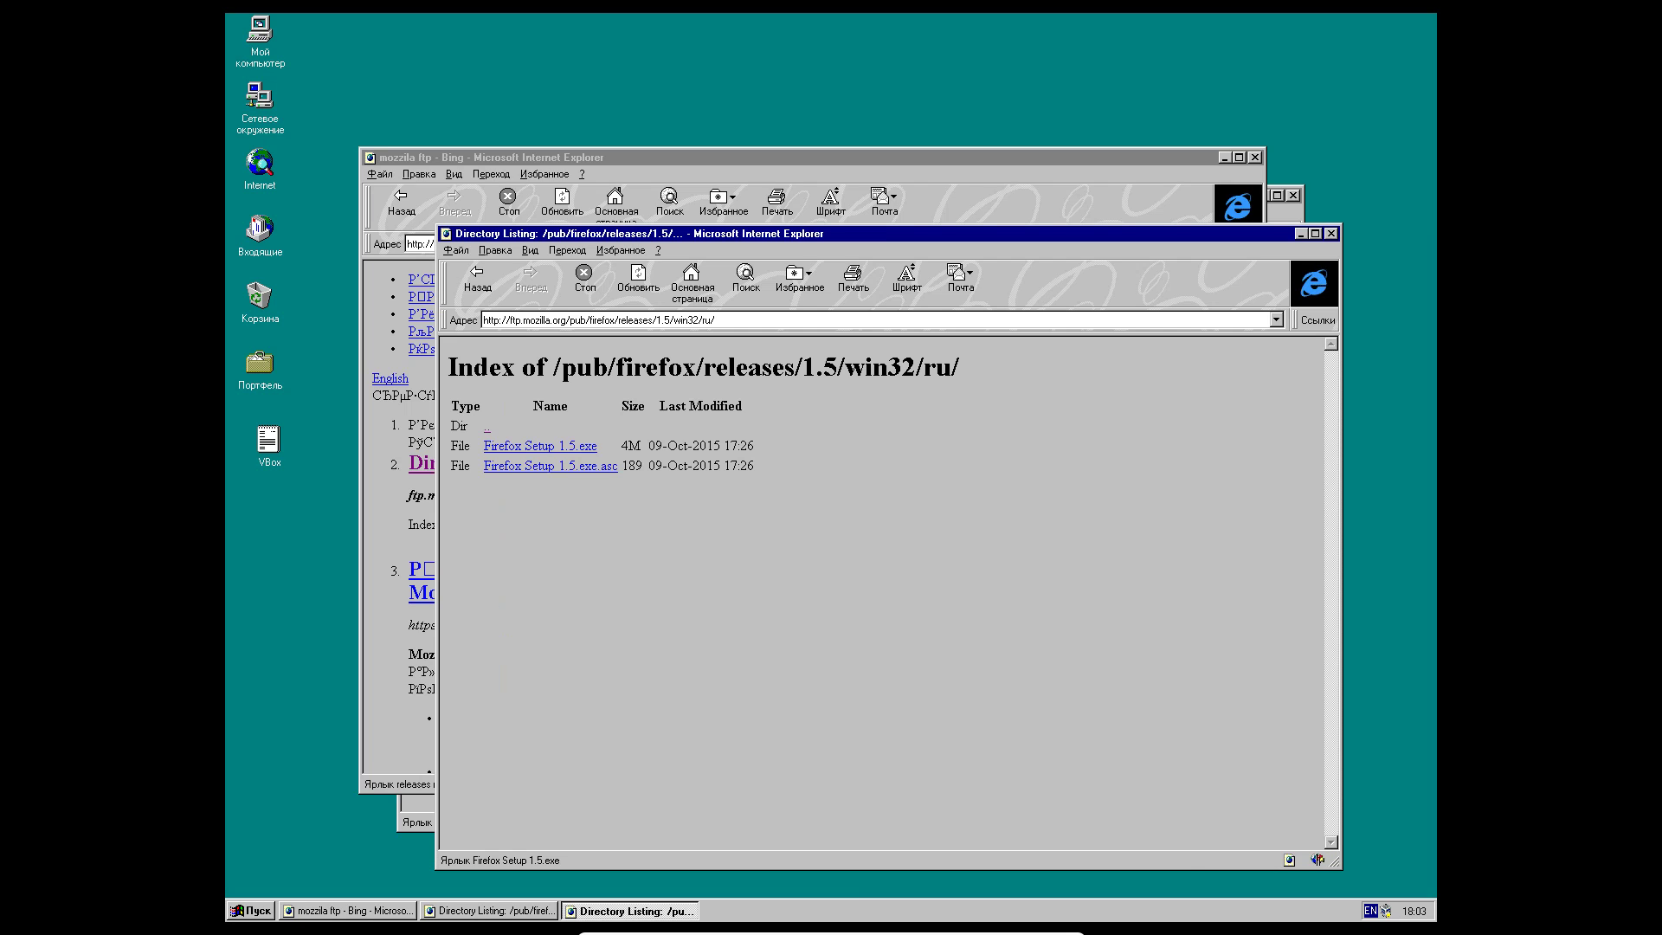
- Try to run Firefox Setup 1.5.exe straight from the site, accepting the invalid signature warning
click(540, 446)
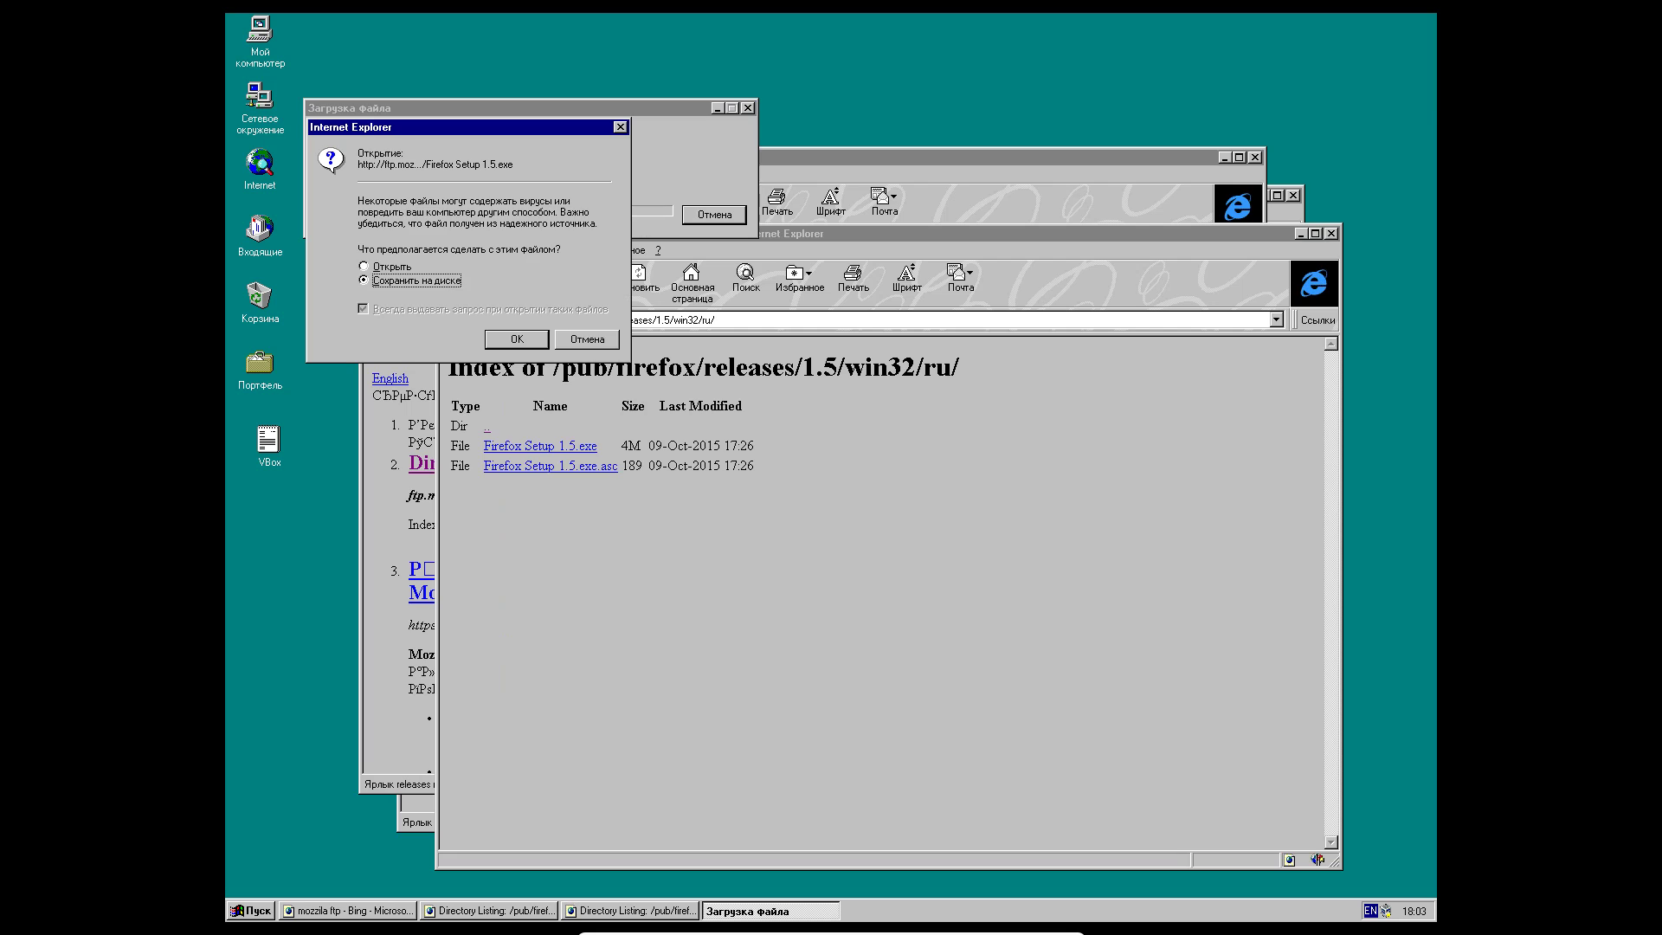
click(392, 267)
key(Return)
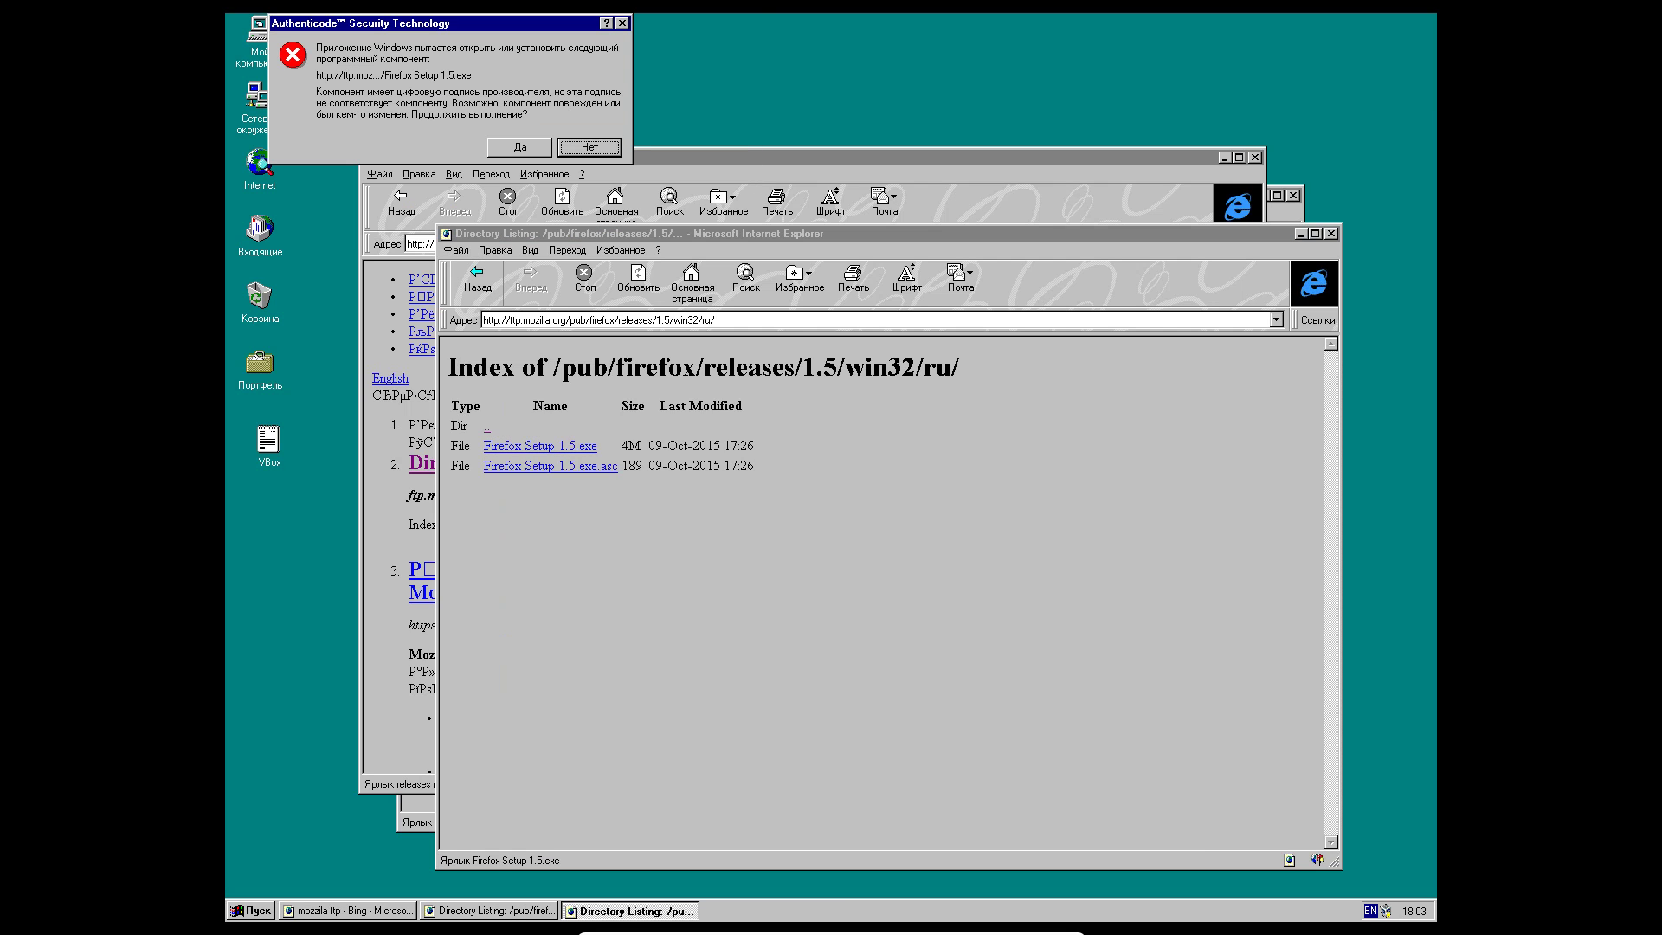
key(Left)
key(Return)
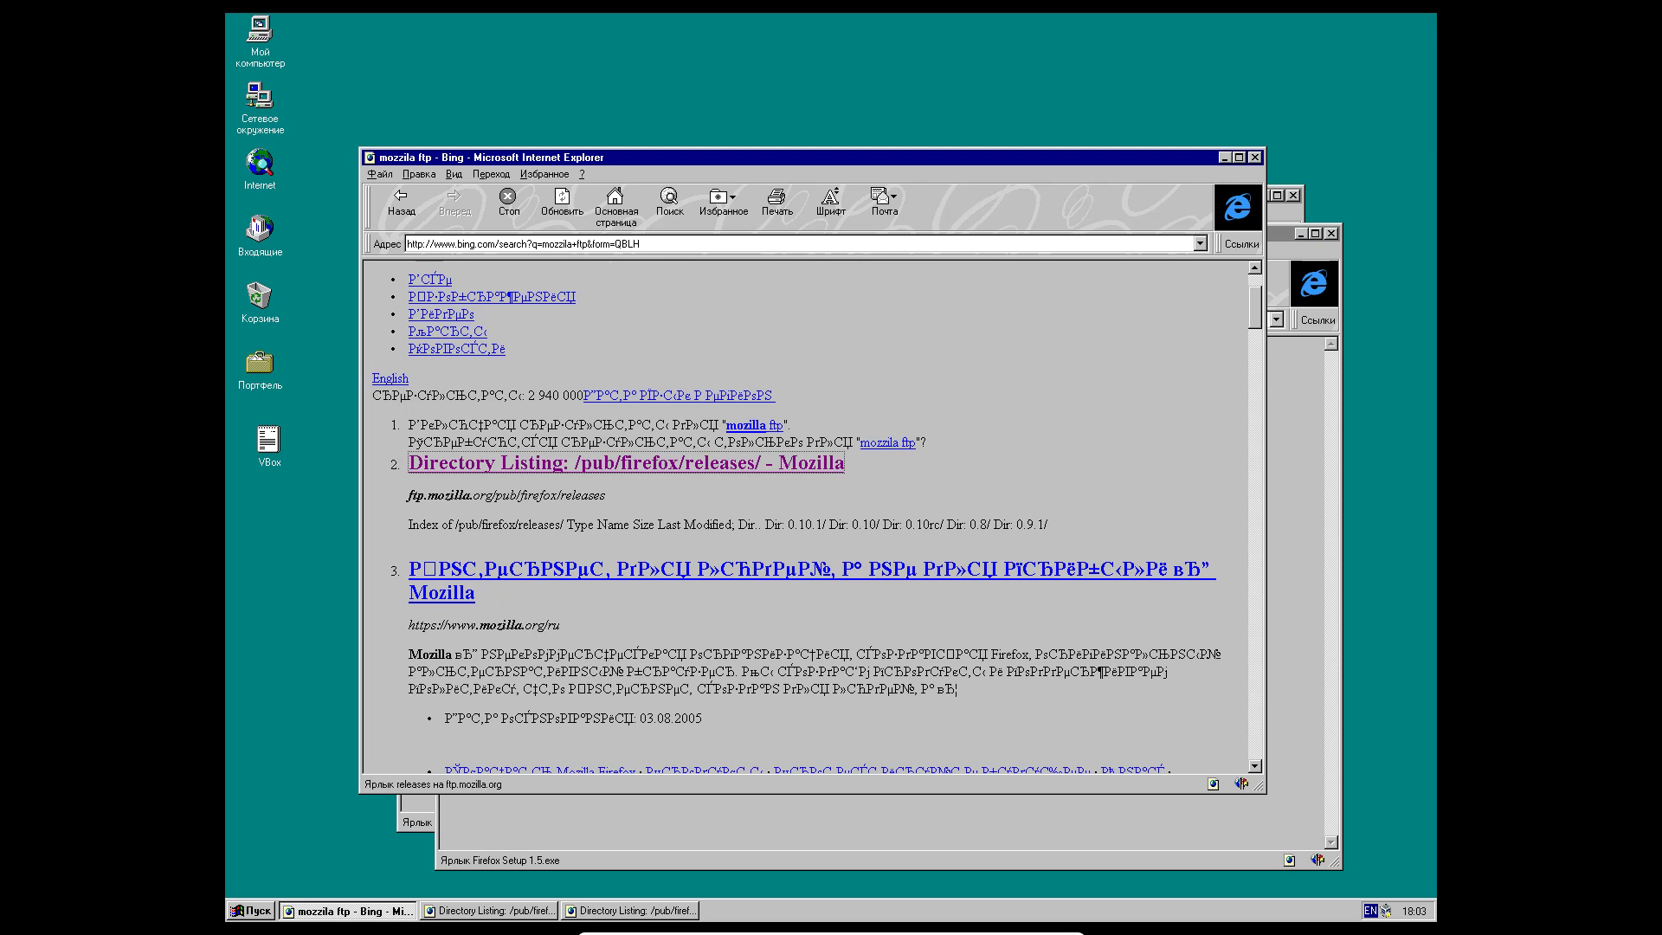
- Reposition the search results window over the directory listings and align the VBox icon with the other desktop icons
drag(485, 156, 385, 492)
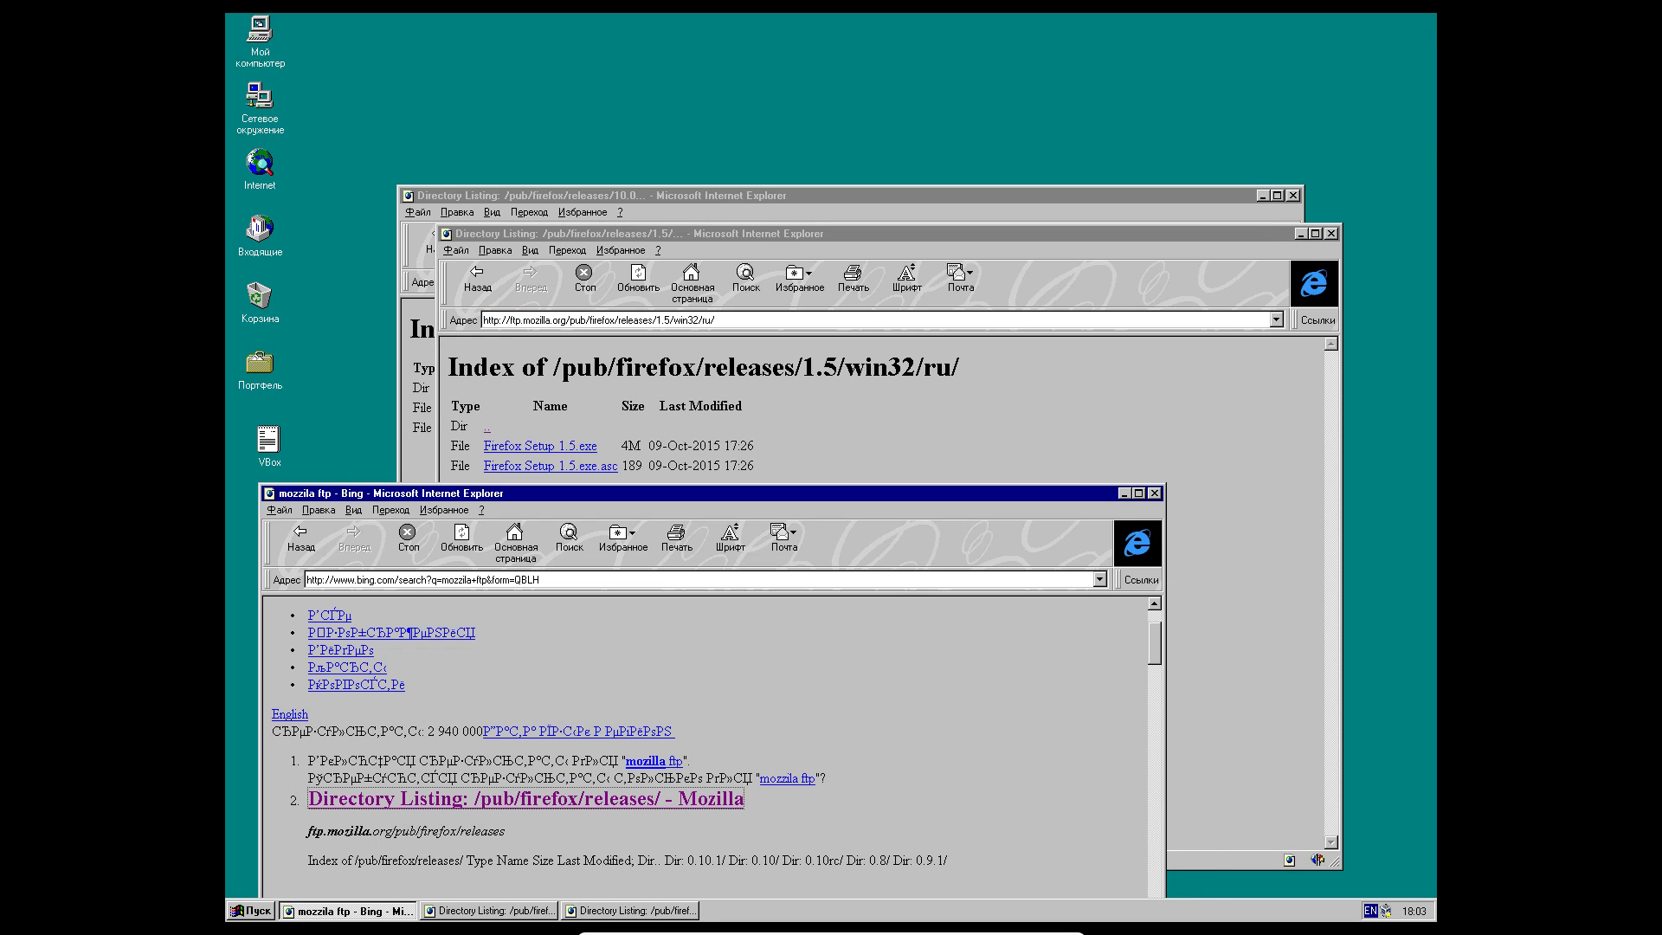
drag(605, 196, 519, 176)
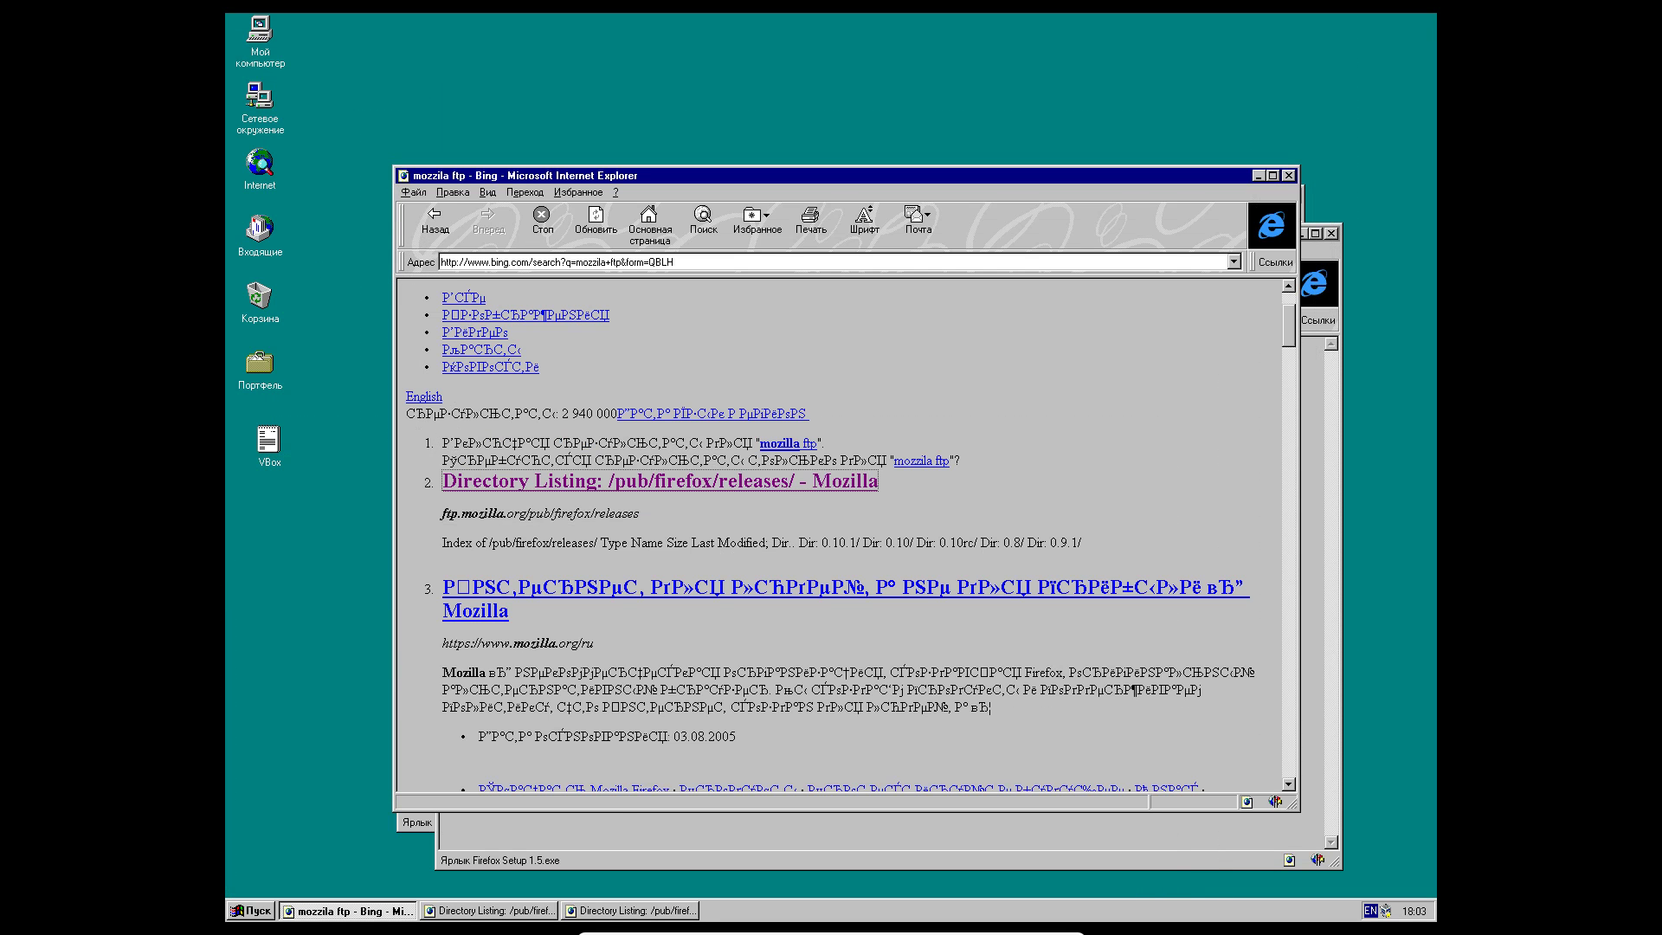
drag(268, 439, 256, 440)
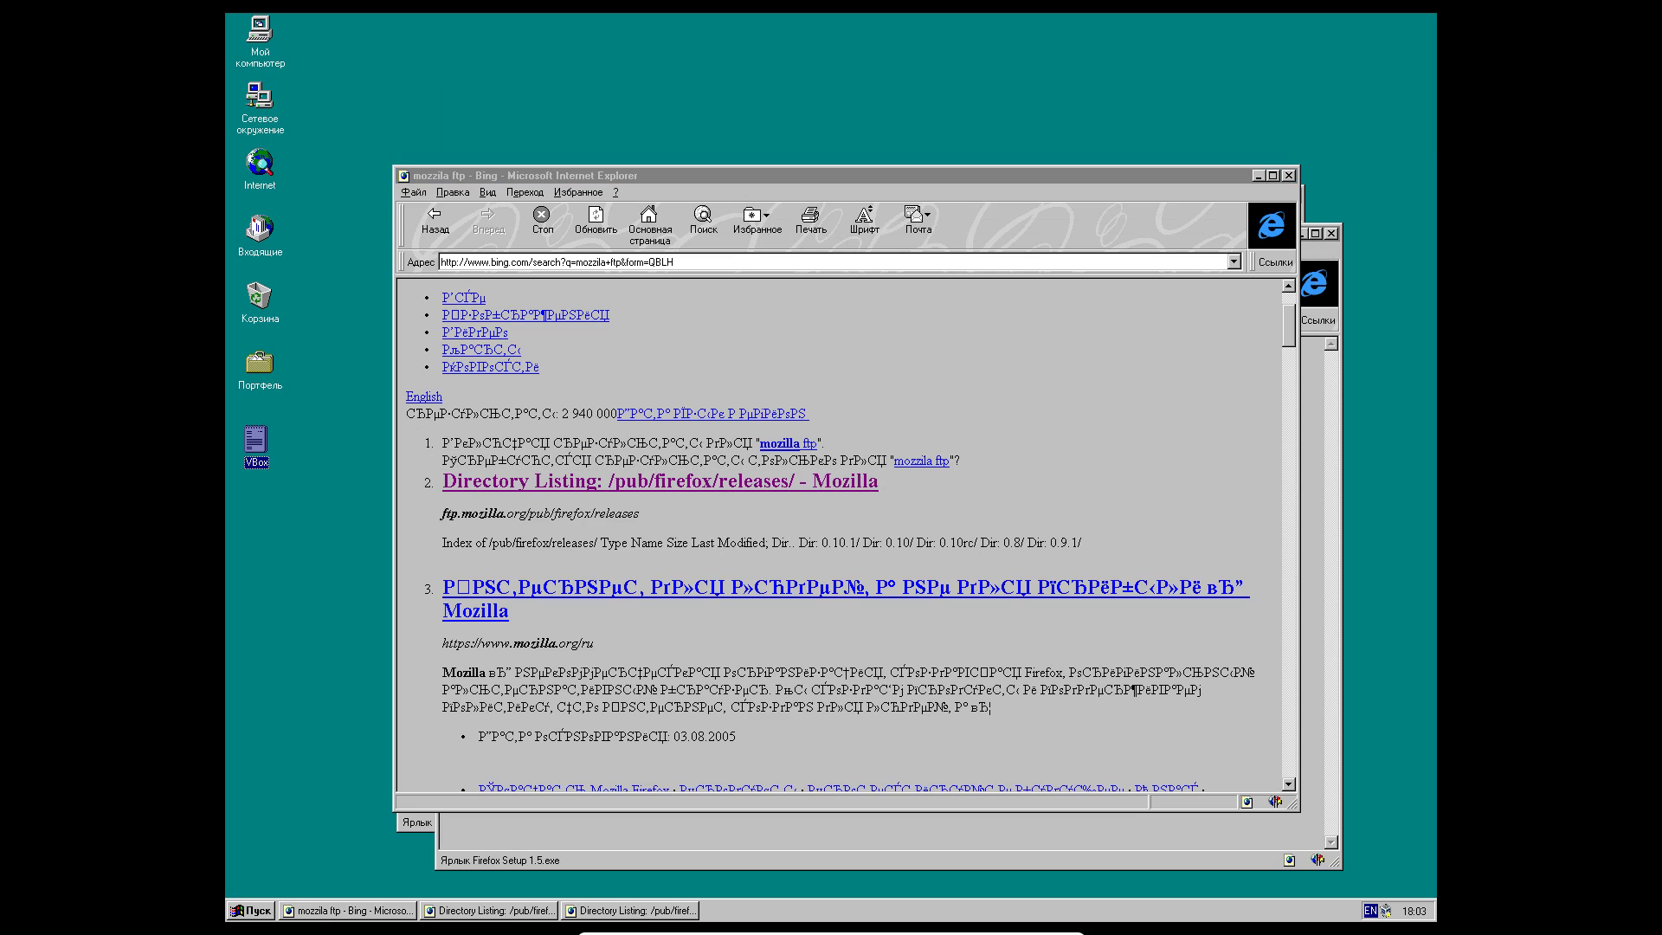
- Browse the C: drive from My Computer down to the Winnt\Java\Classes folder
double_click(260, 33)
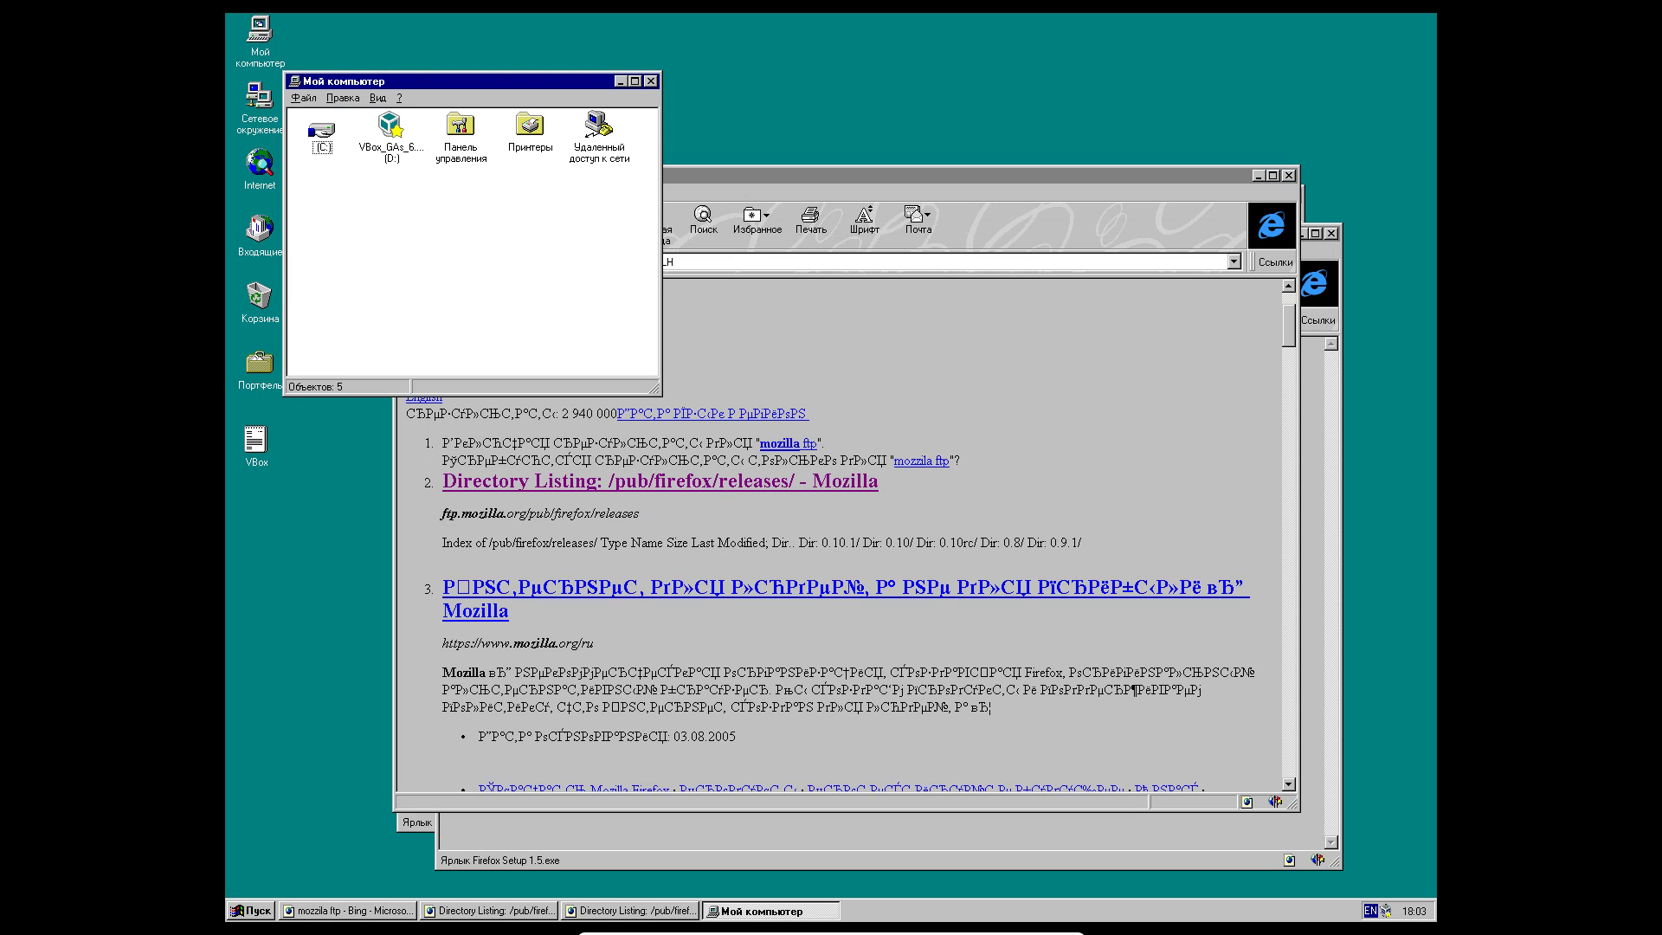
double_click(321, 131)
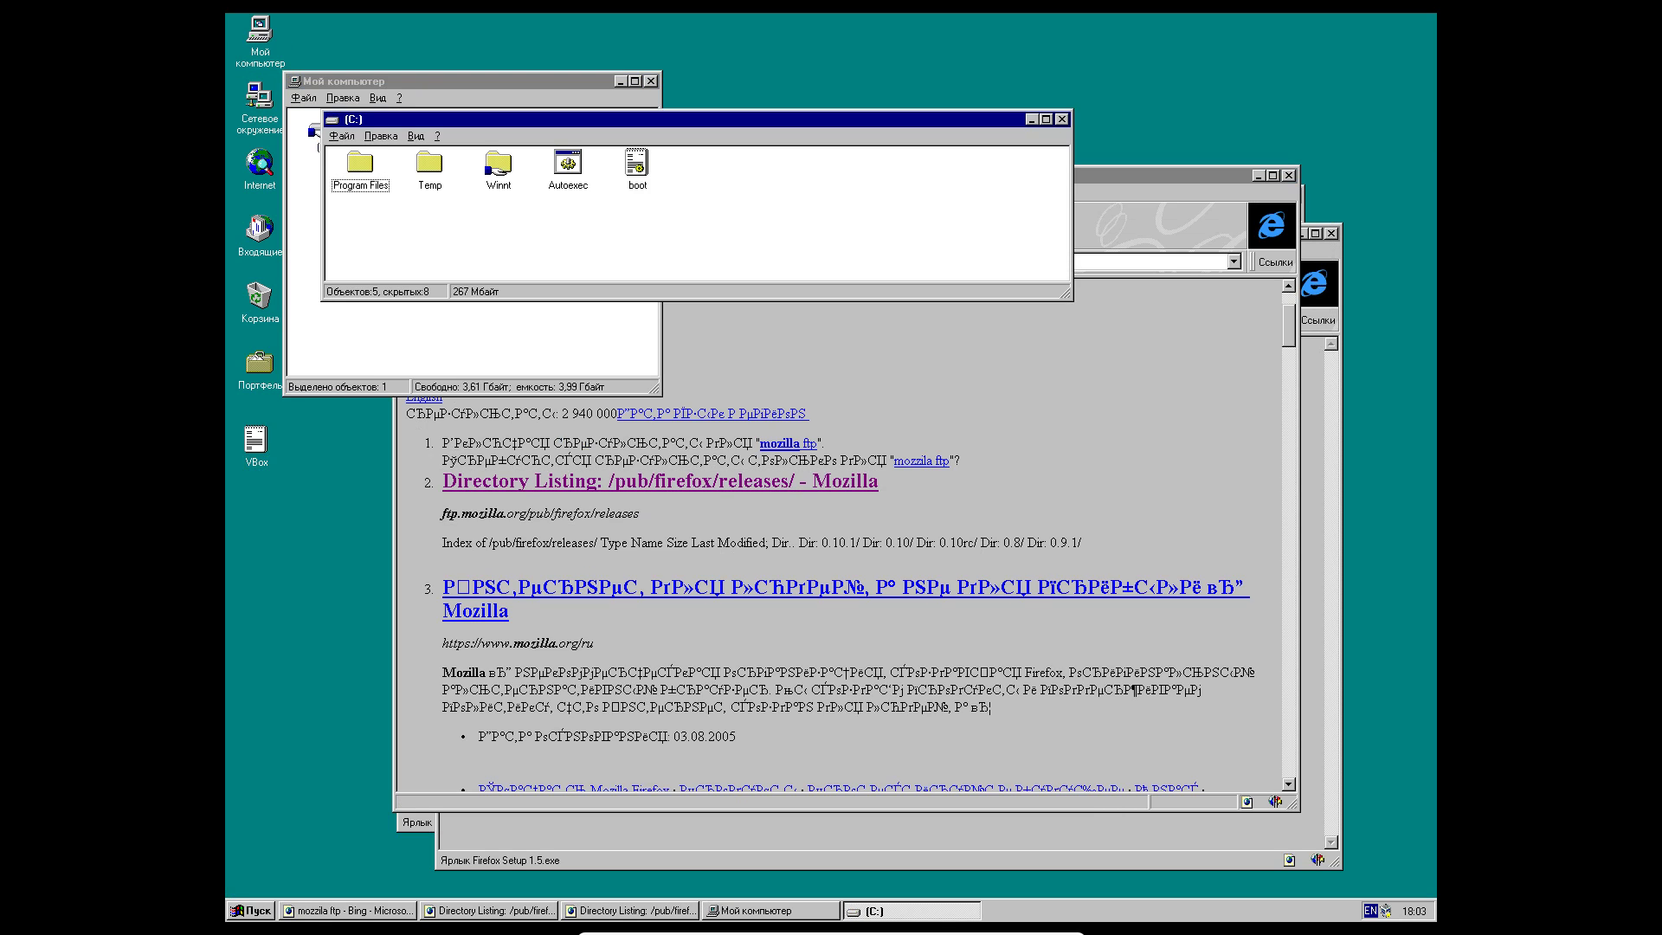
double_click(498, 163)
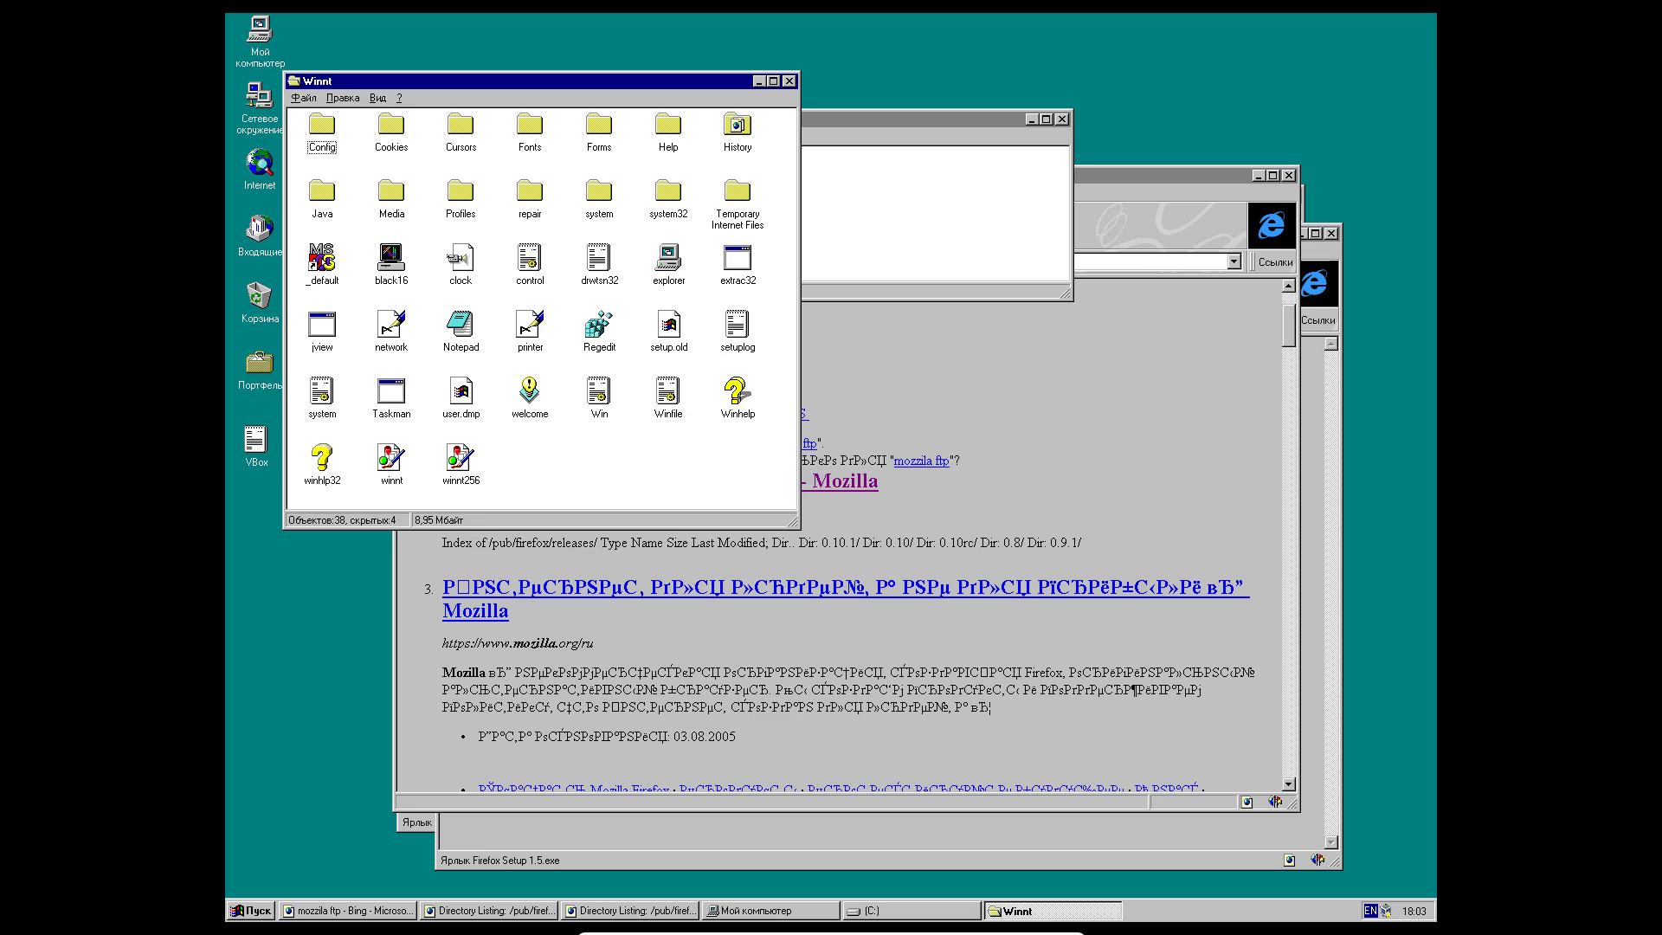
double_click(322, 192)
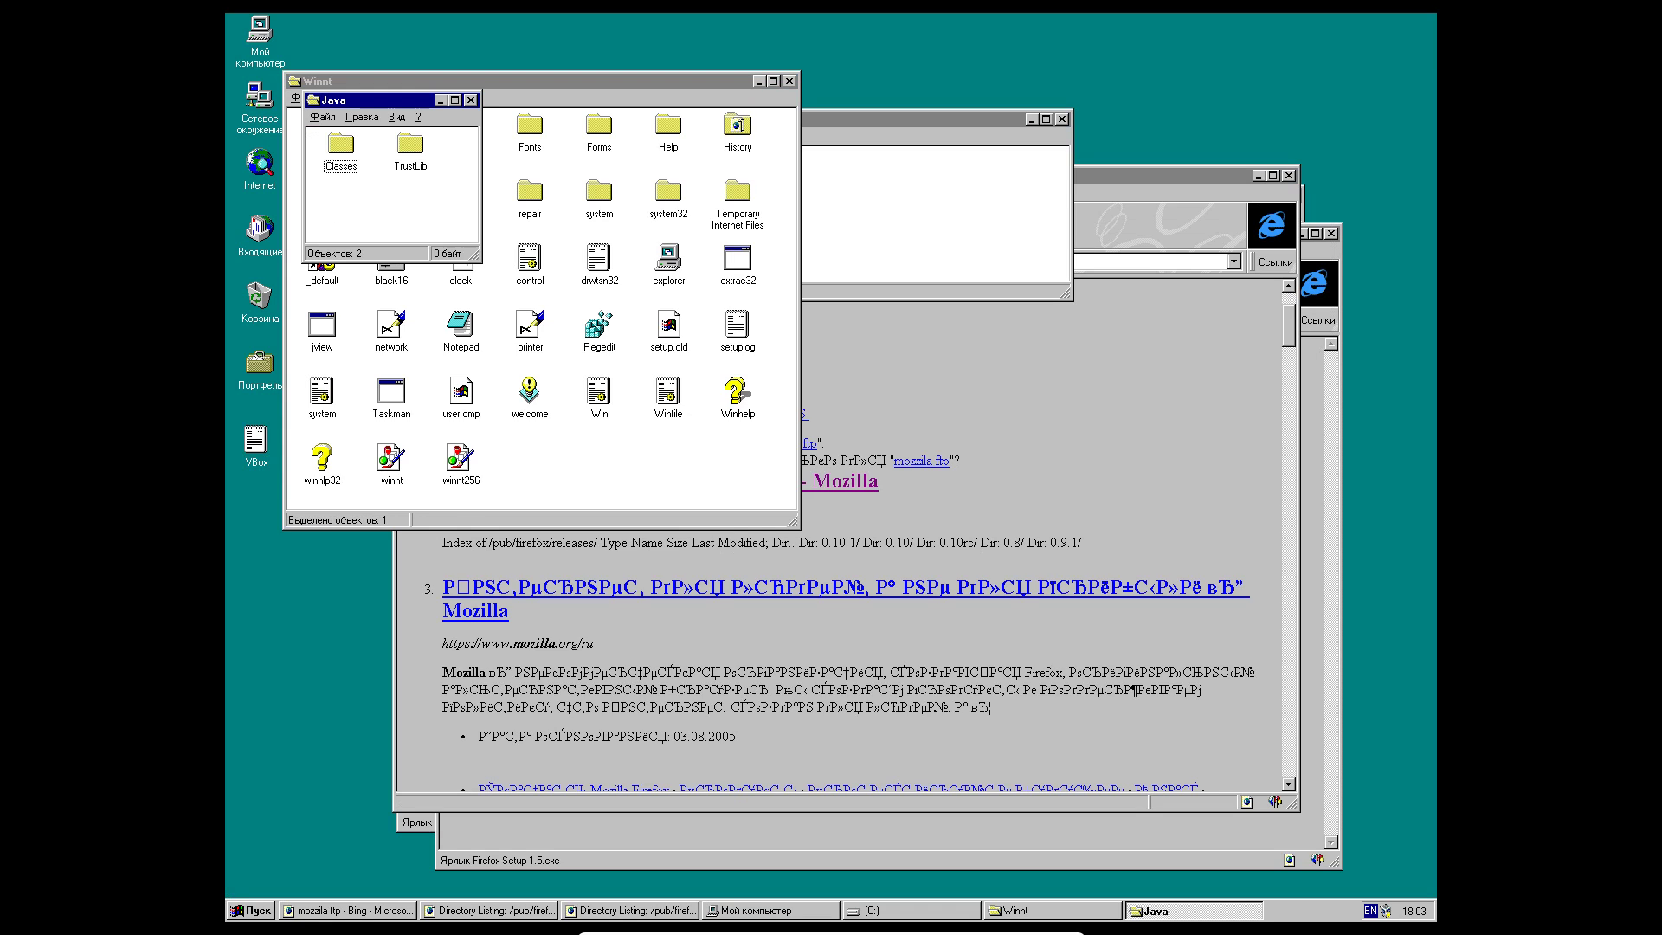
double_click(340, 145)
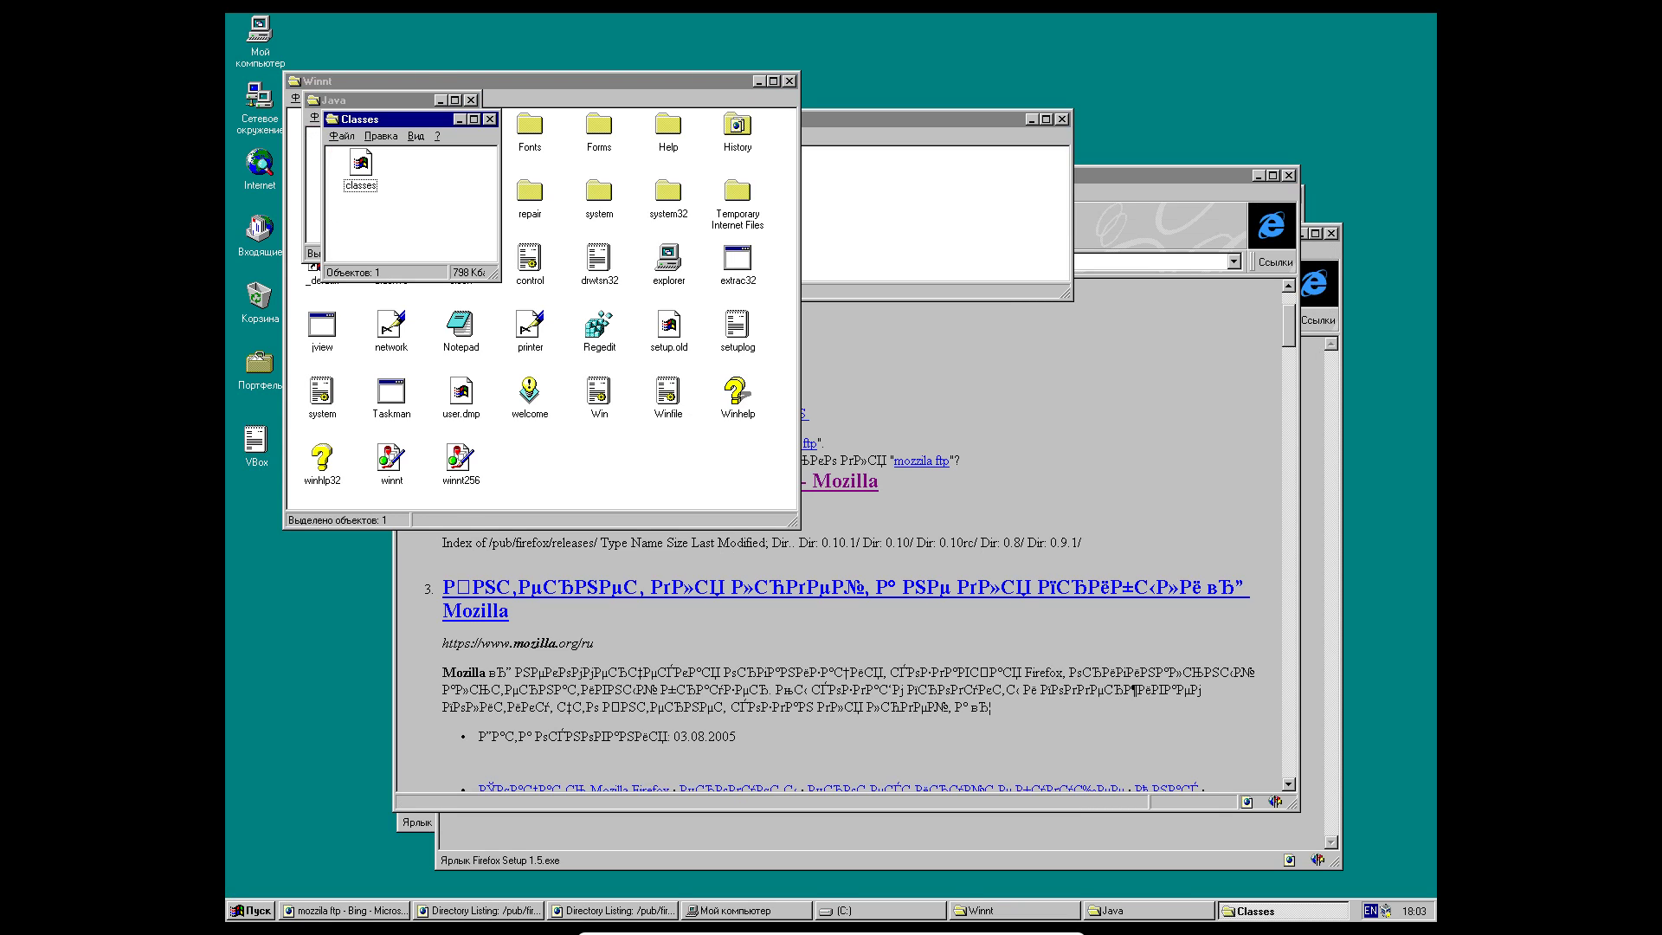
- Close the Winnt, Classes, Java, C: and My Computer folder windows
click(789, 81)
click(489, 120)
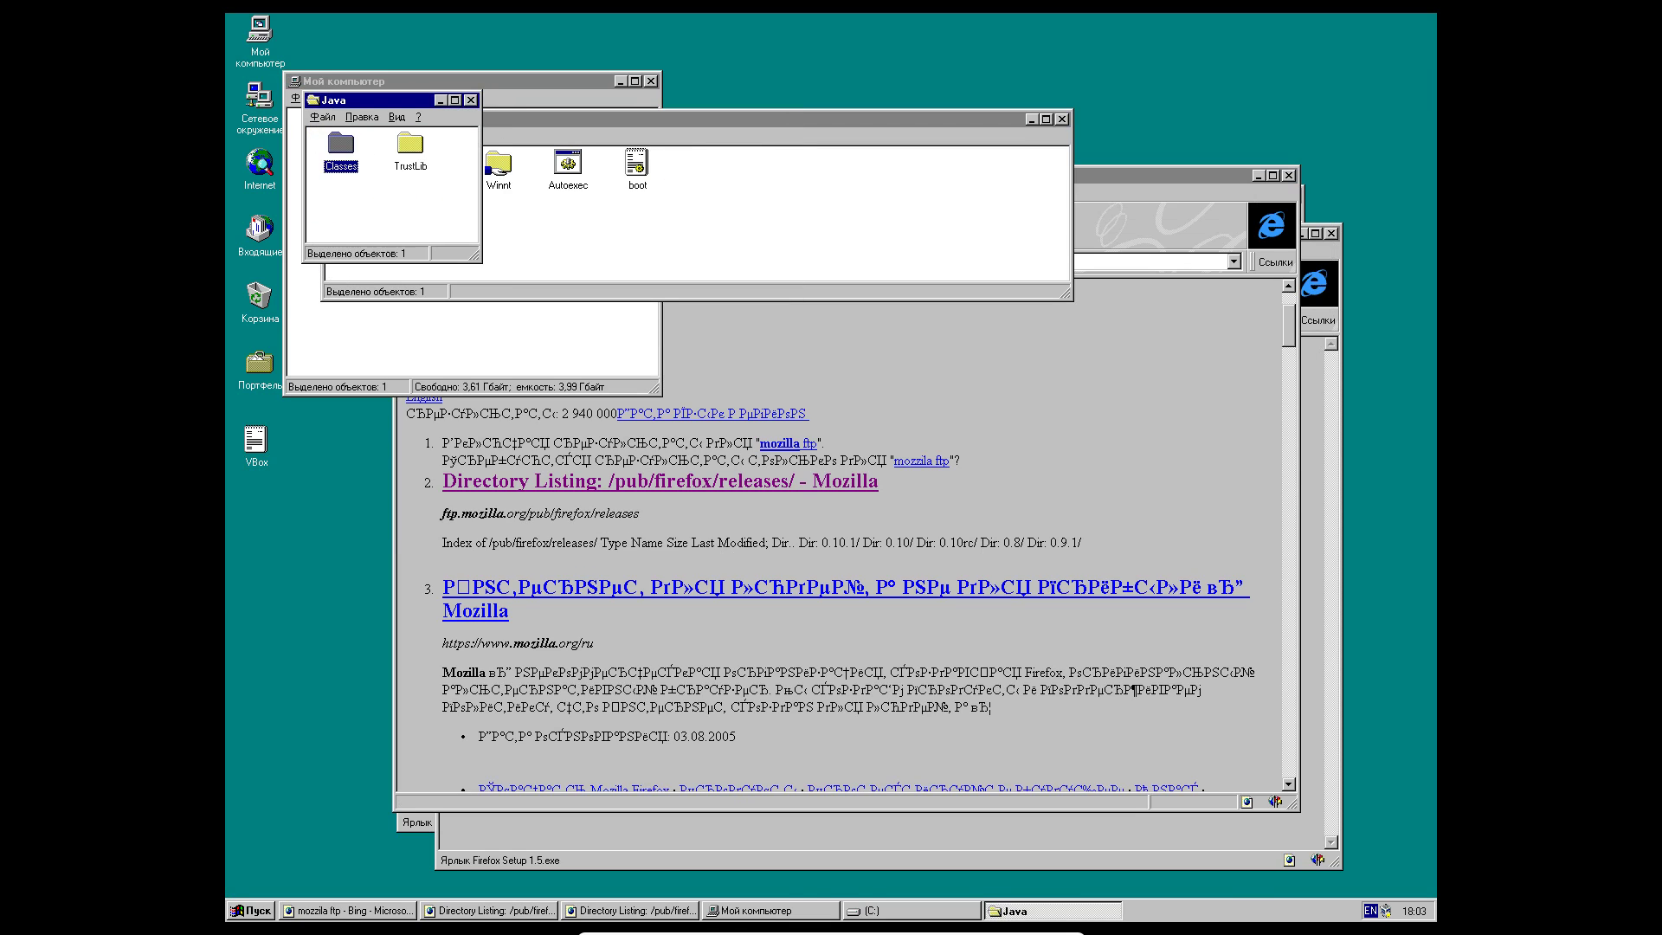
click(470, 101)
click(1045, 119)
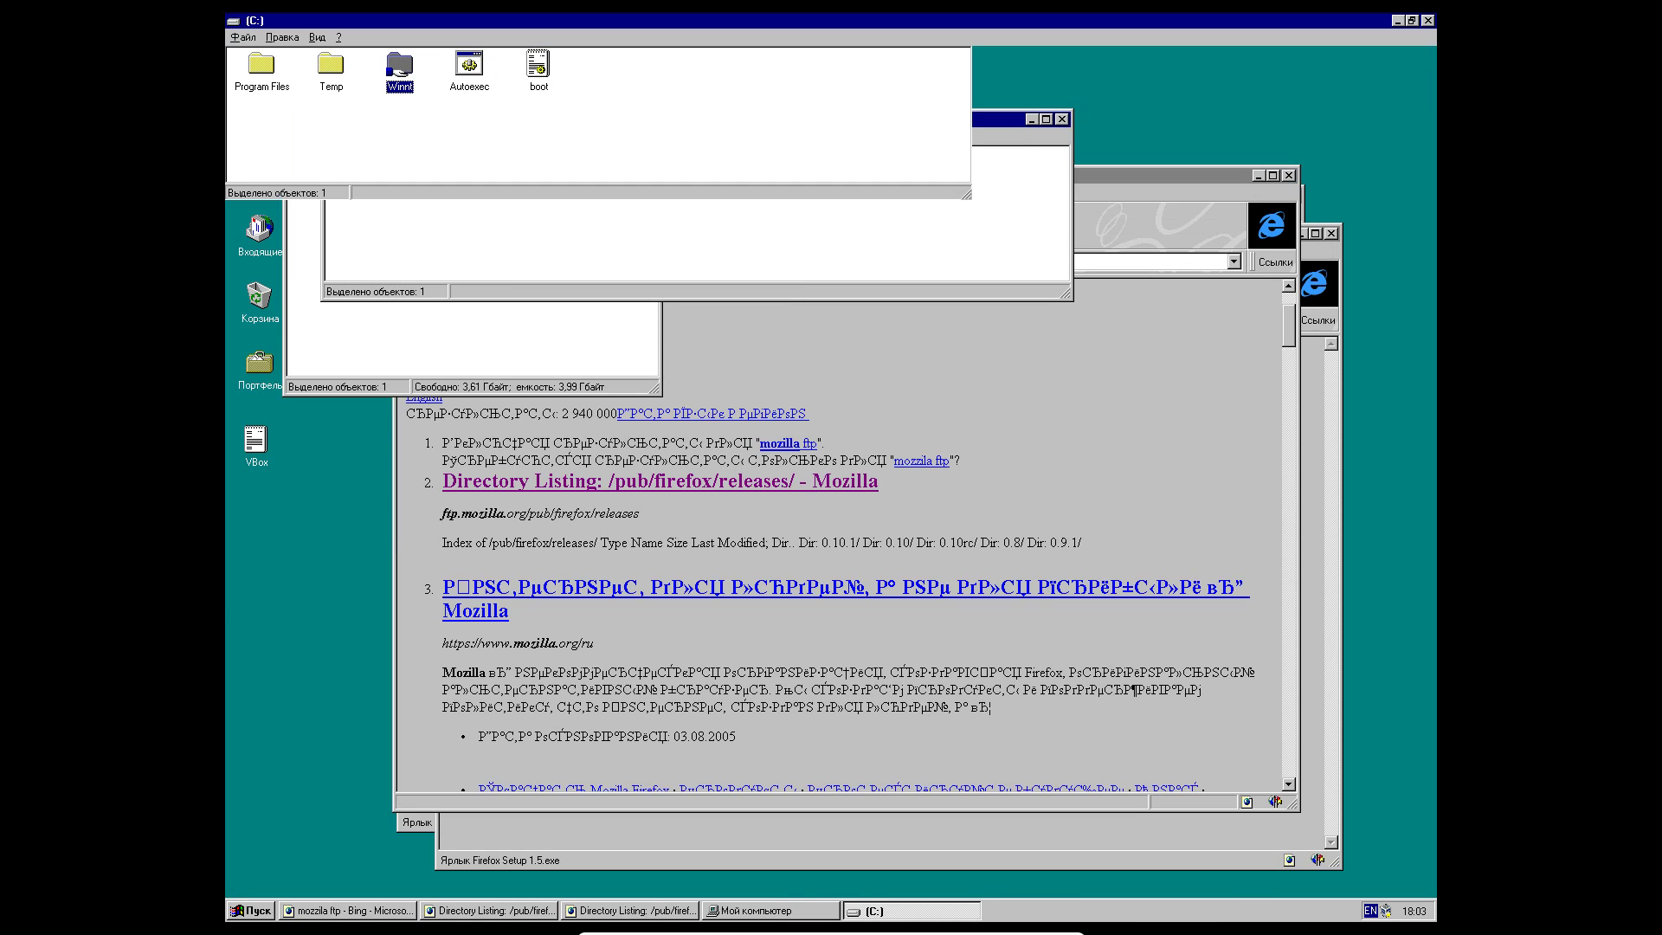
key(alt+F4)
key(alt+F4)
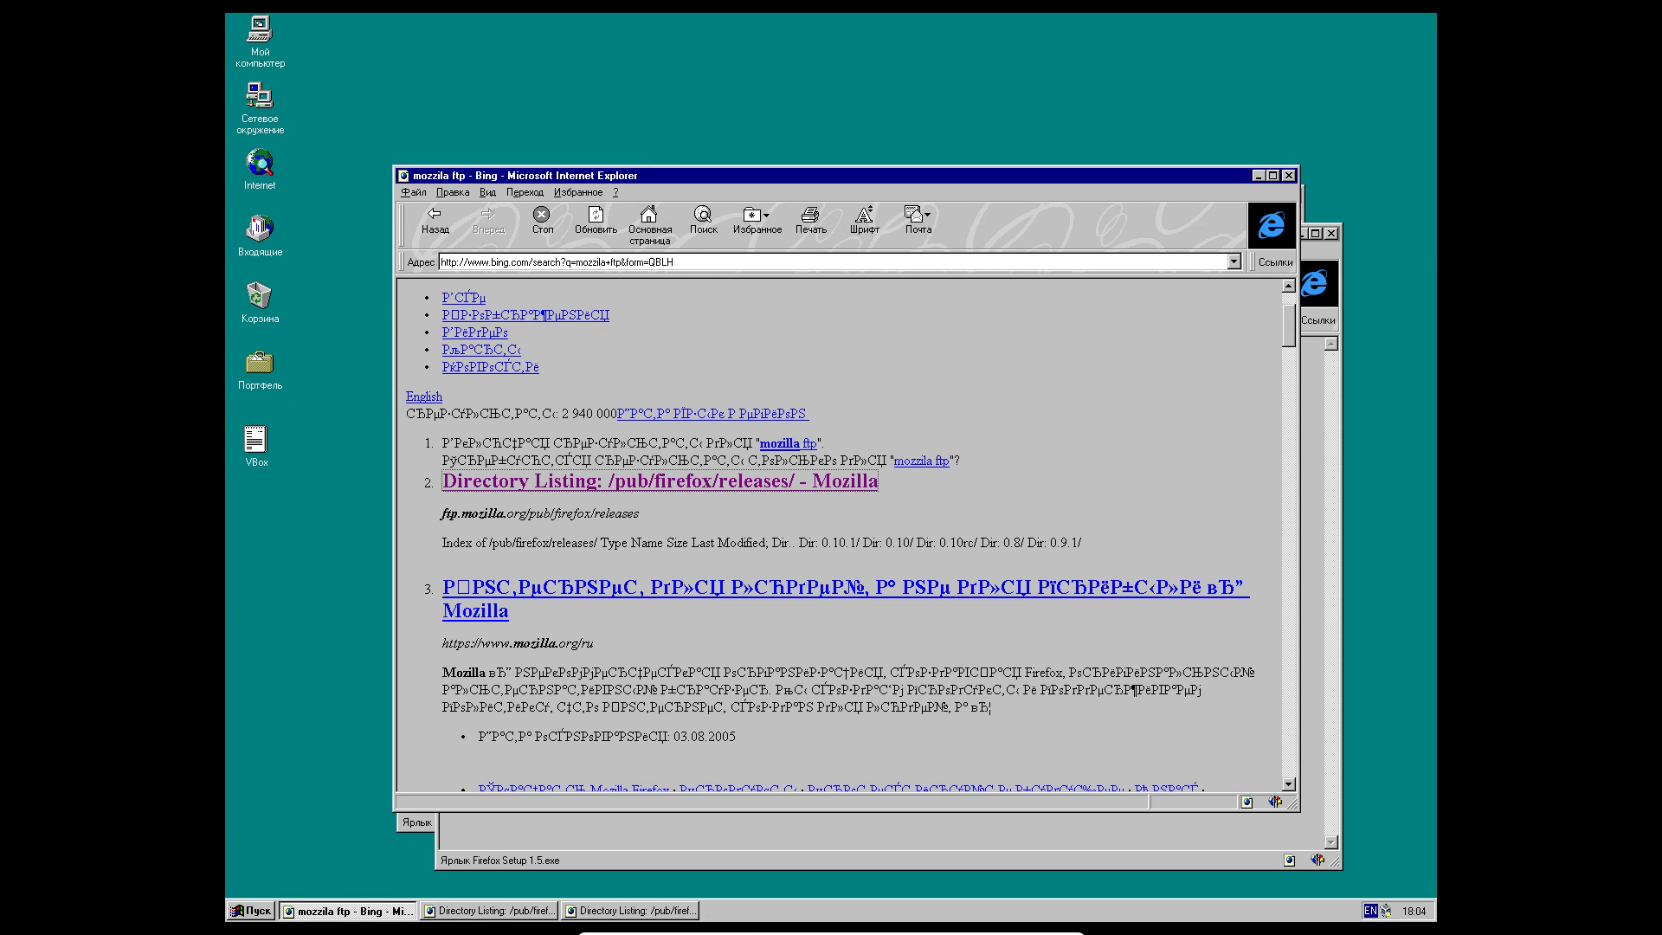
- Open the Firefox releases listing again and look through the early version folders
click(659, 482)
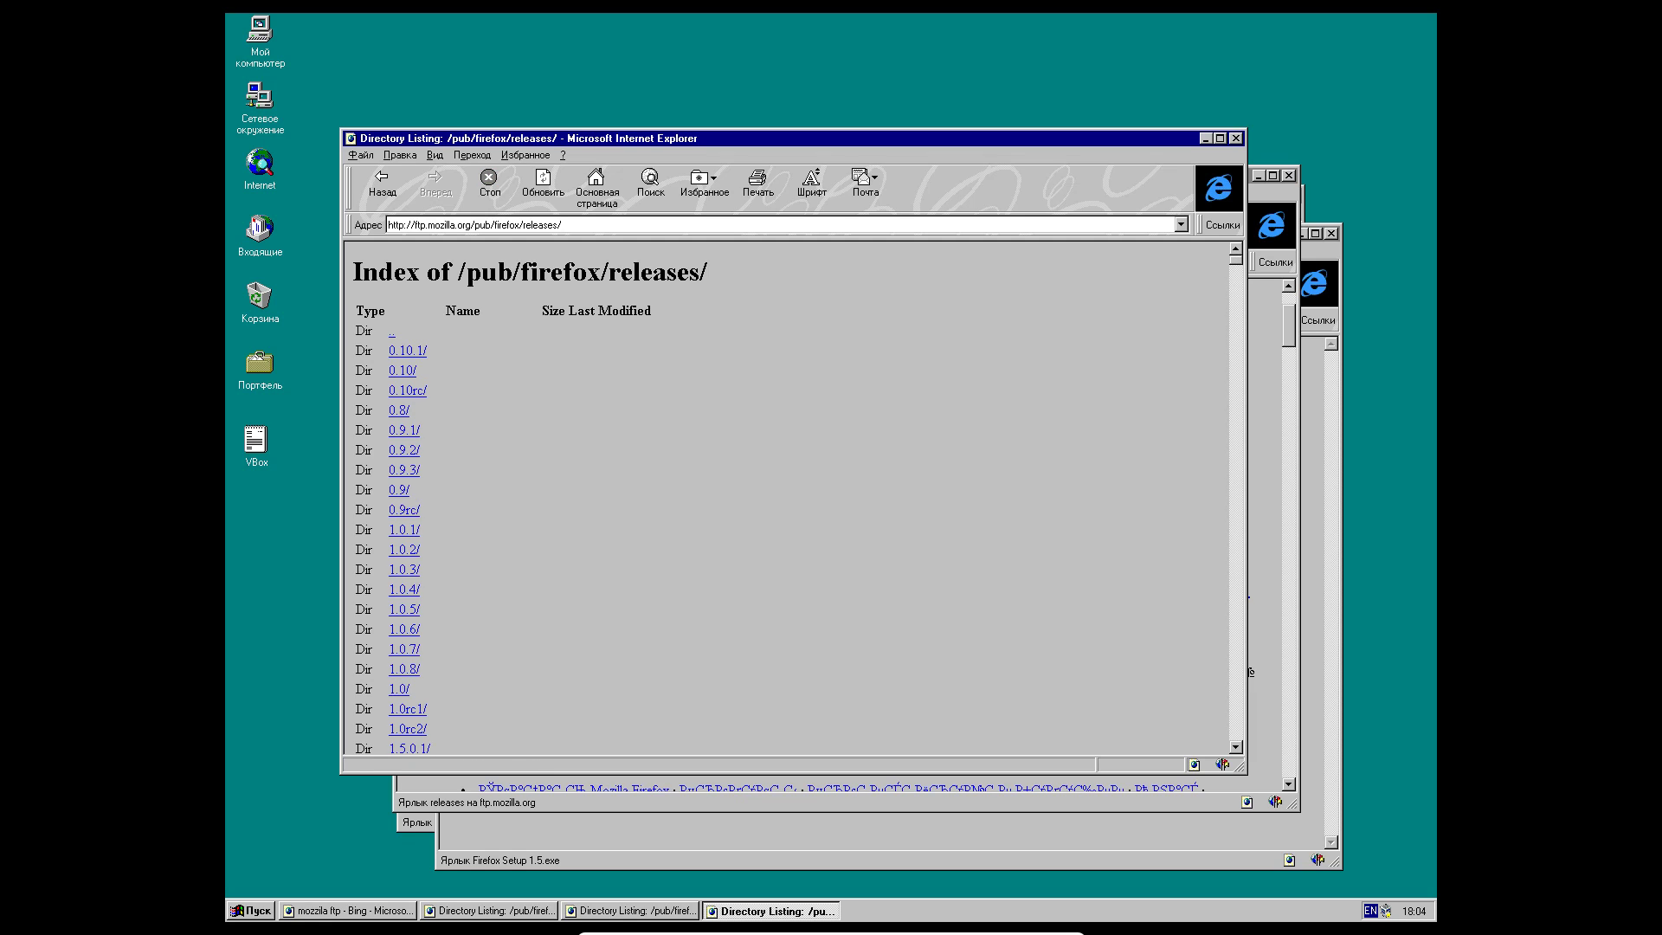
scroll(786, 498, down, 3)
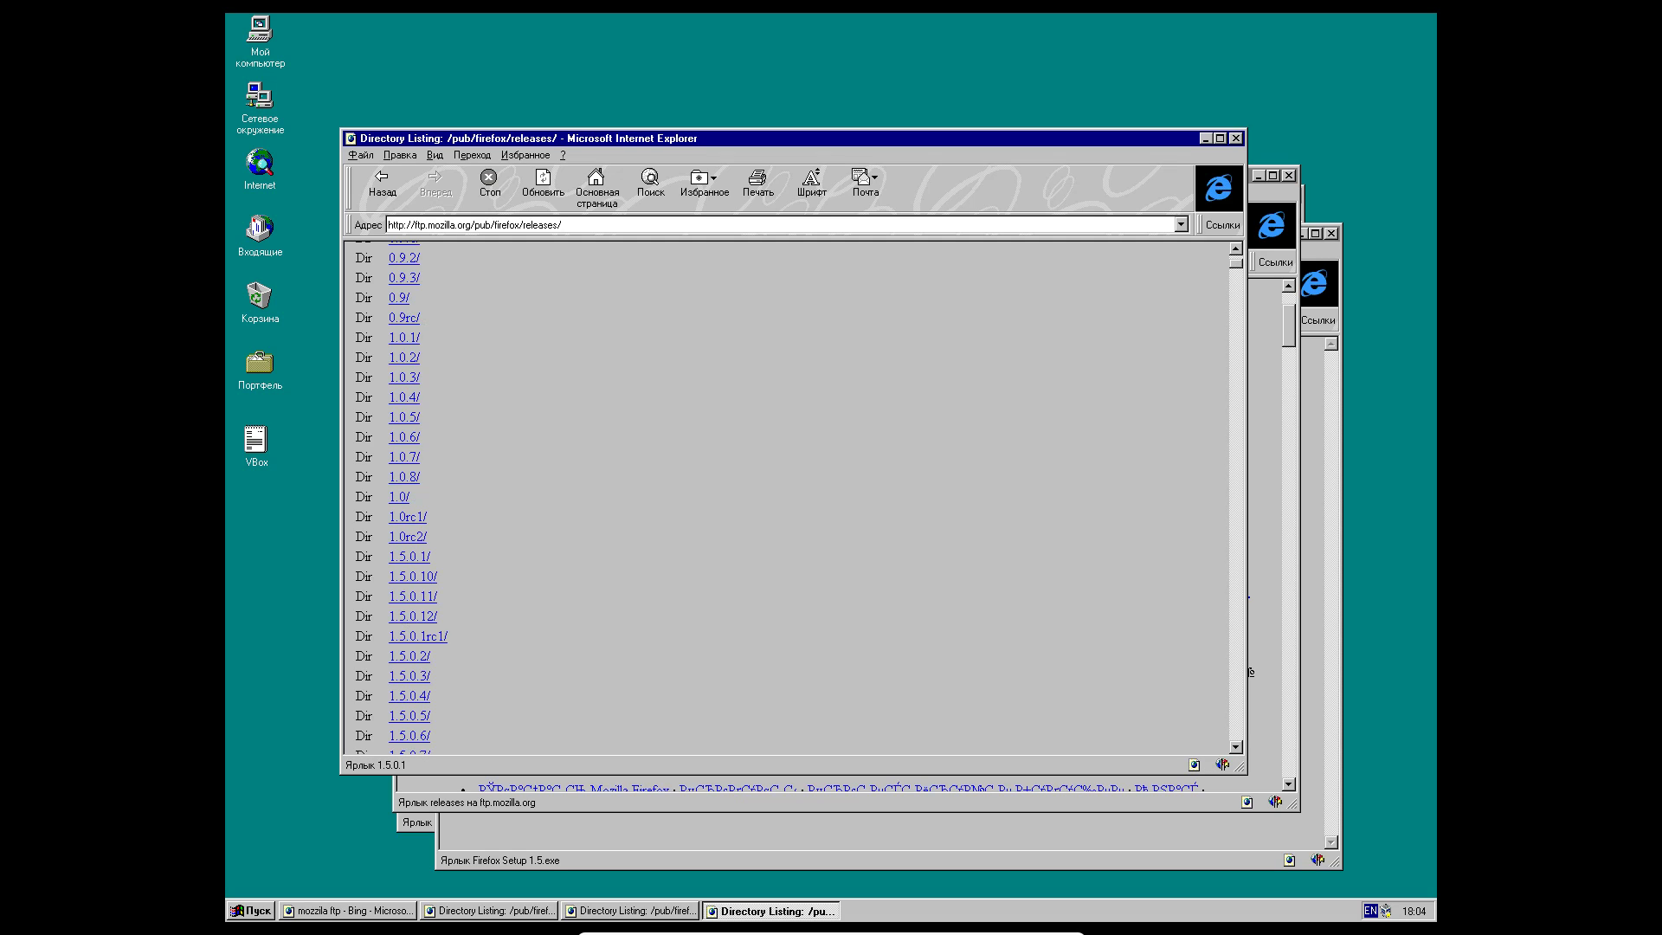
scroll(786, 497, down, 3)
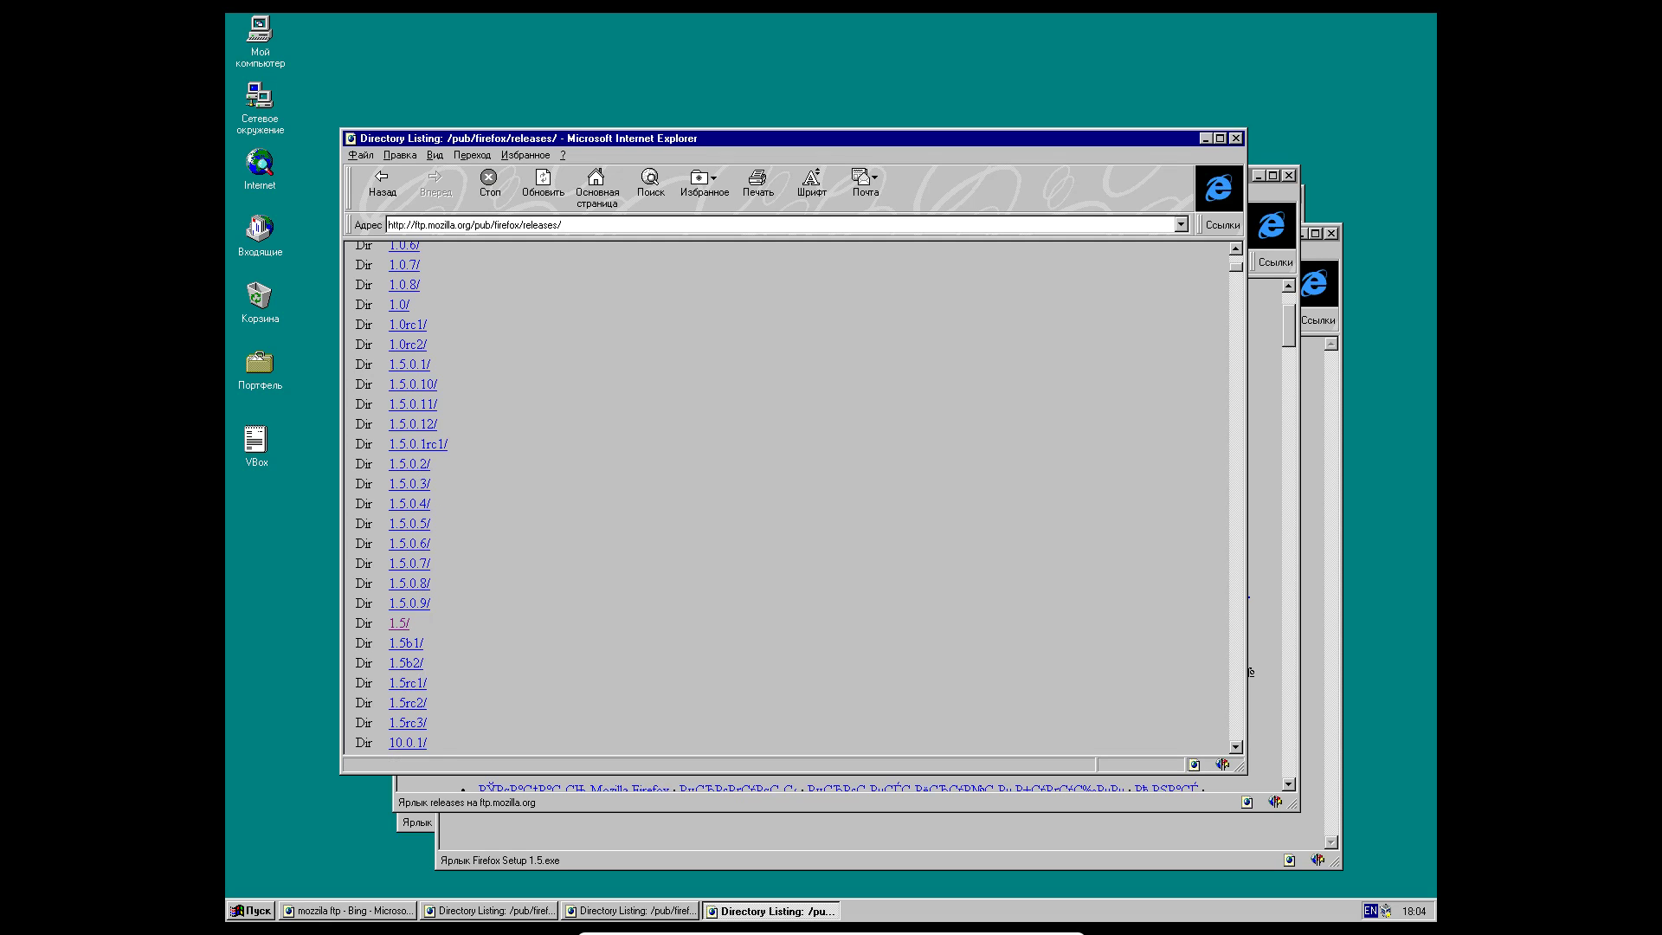
scroll(785, 498, down, 3)
scroll(786, 498, up, 3)
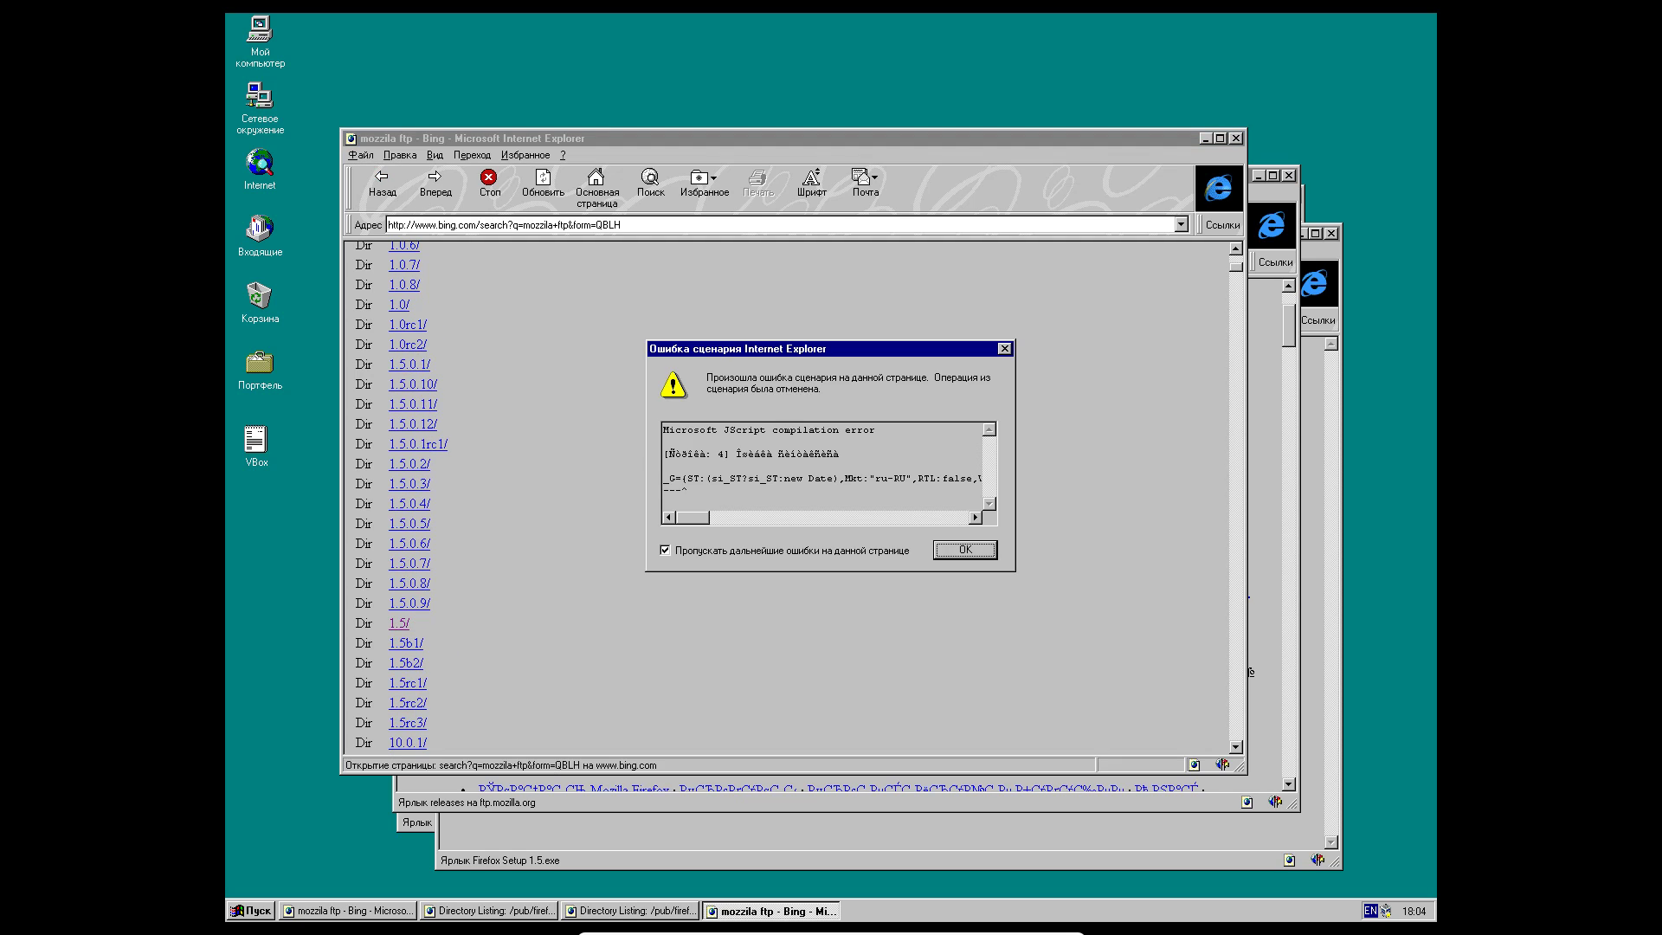
- Dismiss the script error and look through the "mozzila ftp" search results for download links
click(964, 551)
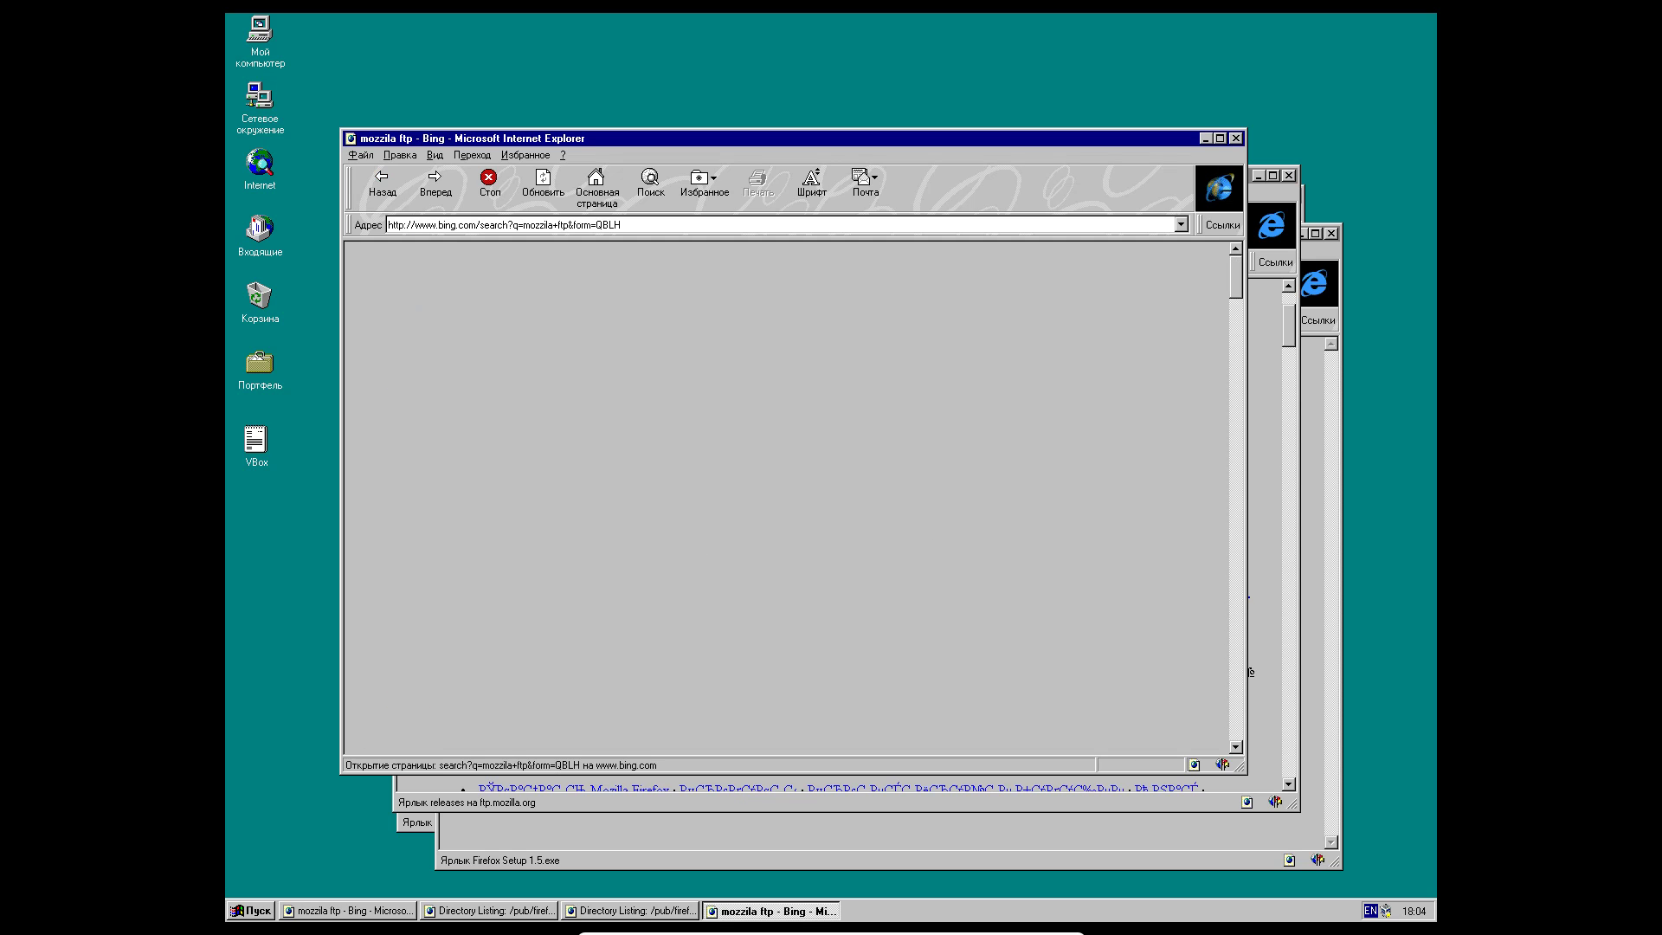
scroll(786, 498, down, 3)
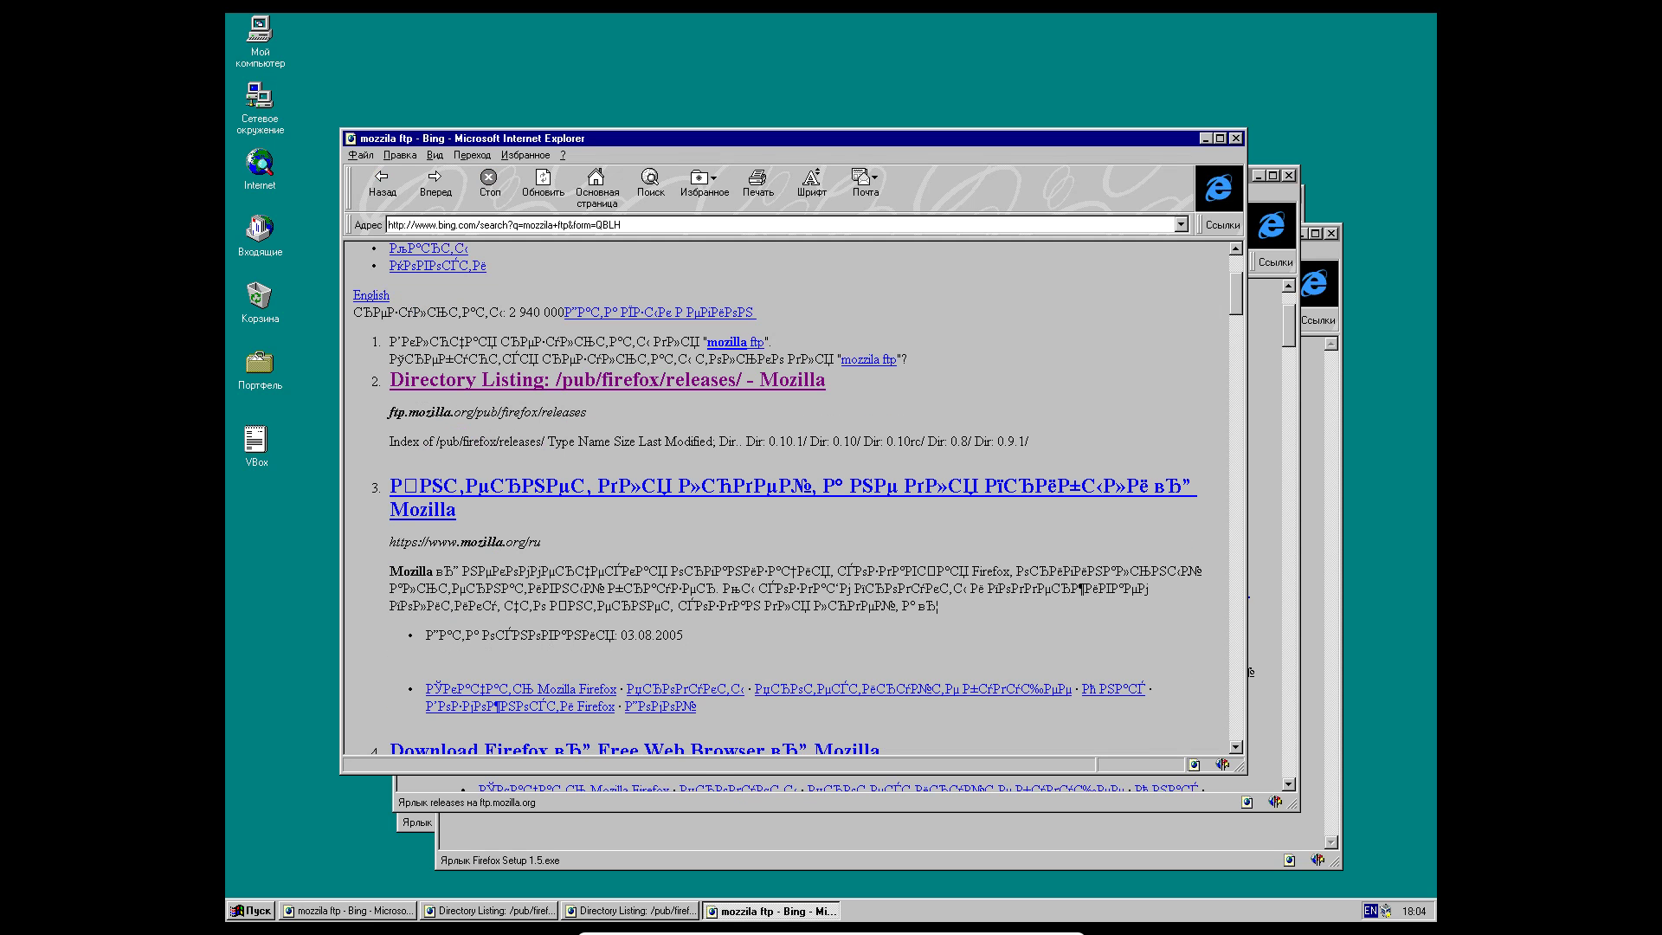
scroll(786, 498, down, 3)
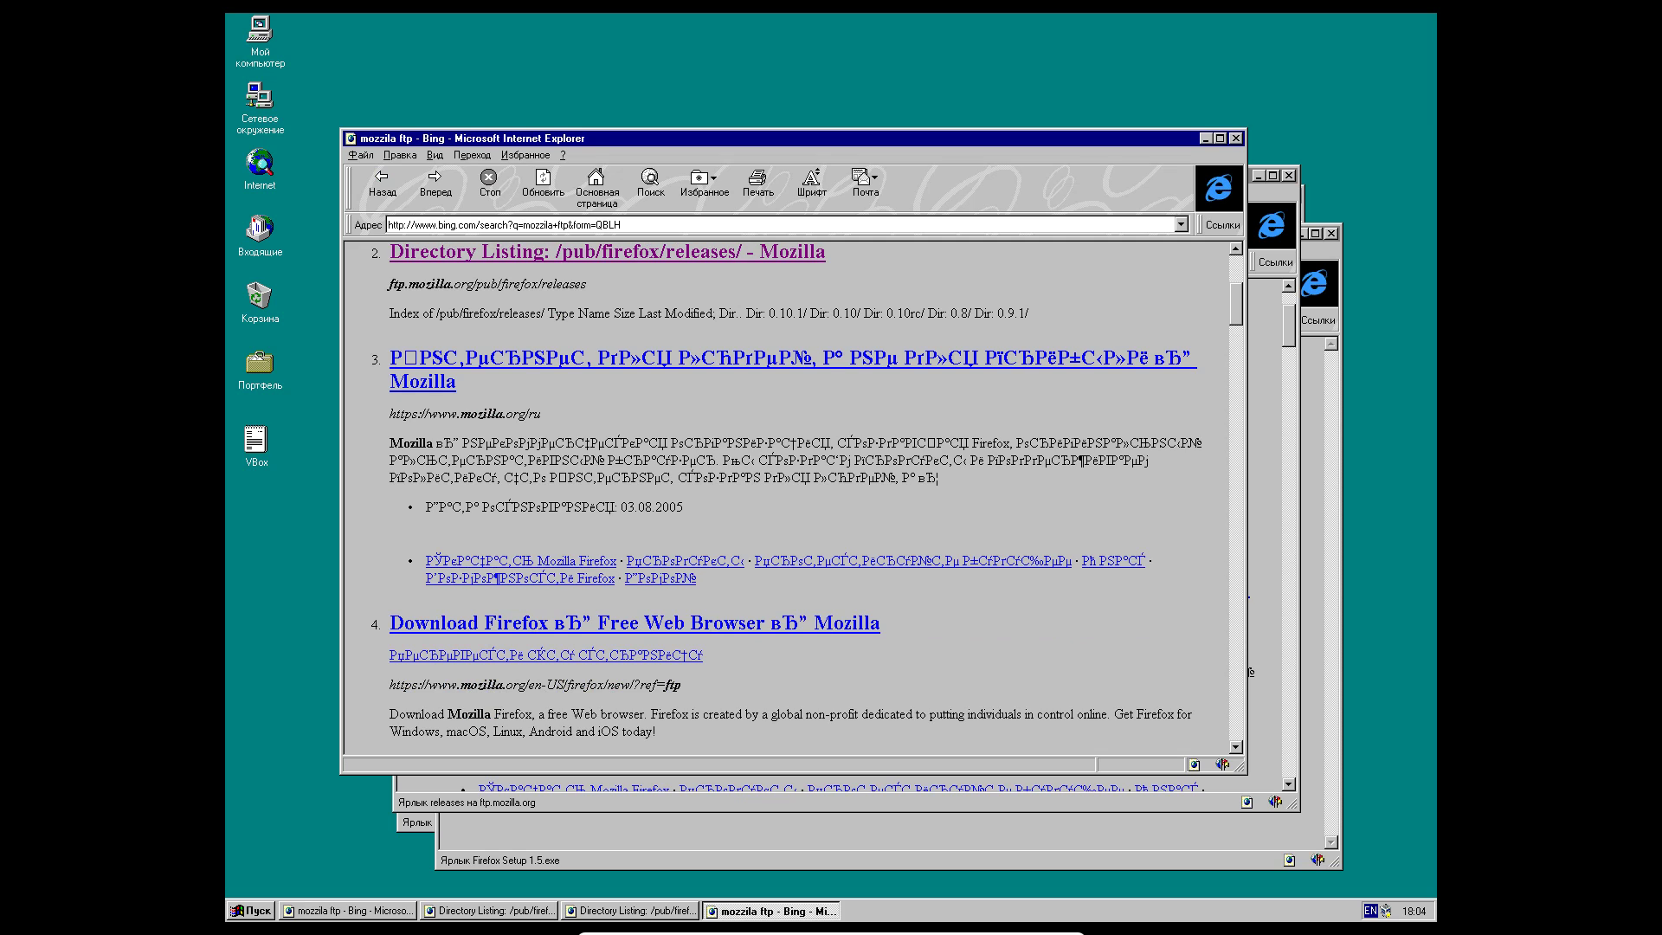
scroll(786, 498, down, 3)
scroll(786, 498, down, 2)
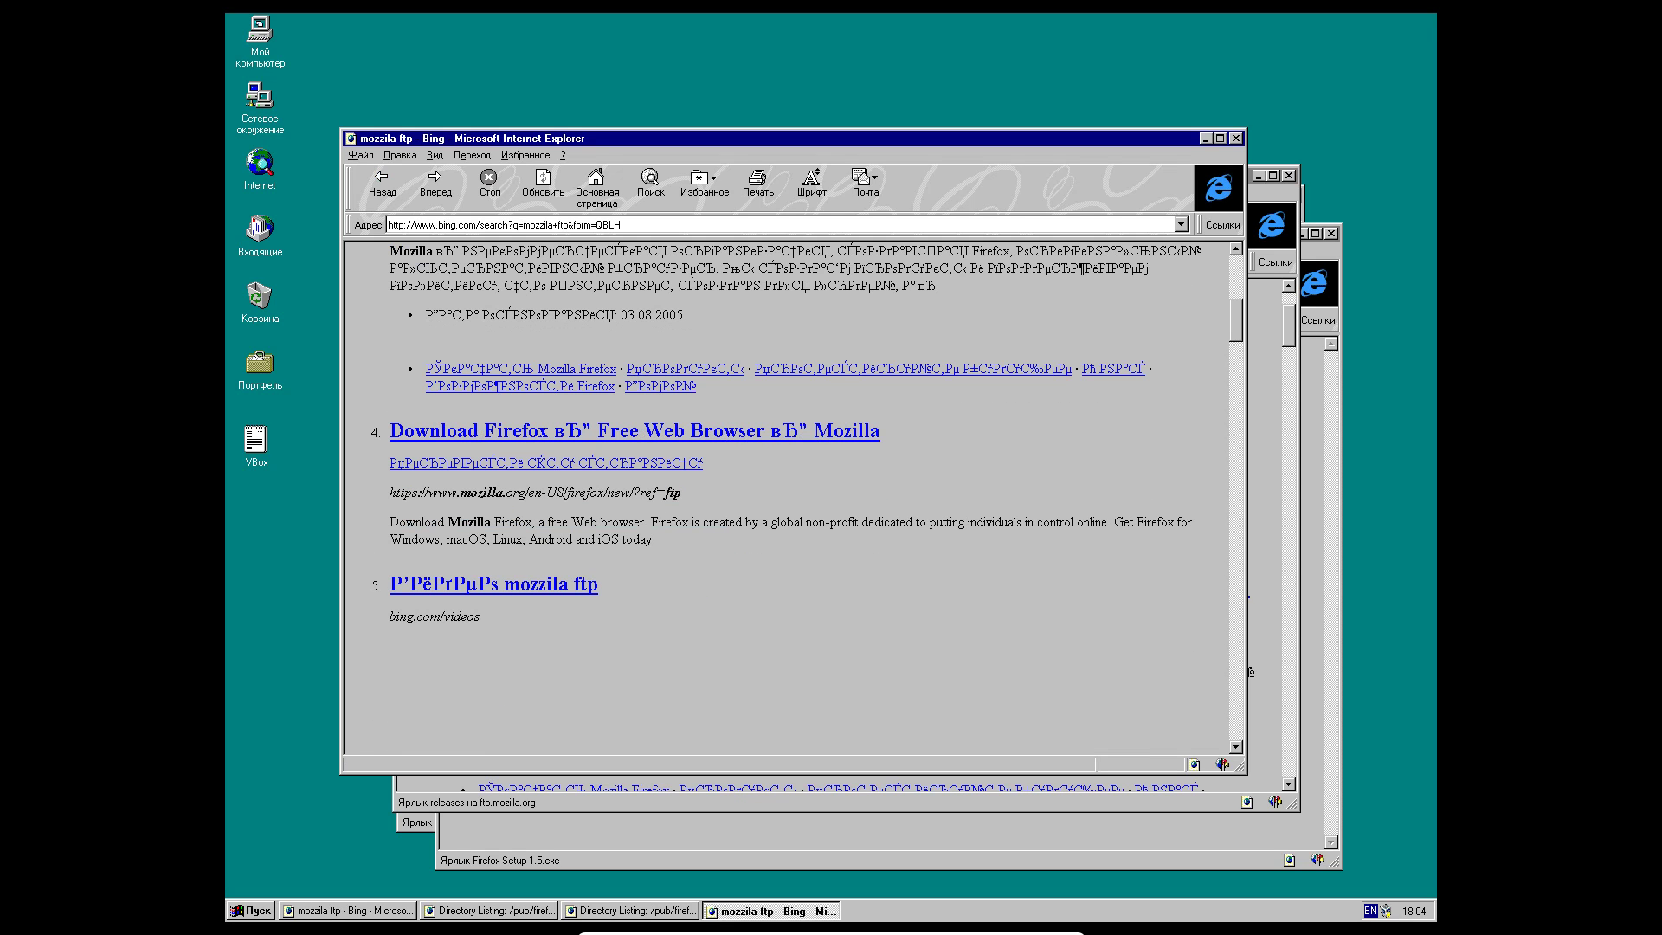
scroll(786, 498, up, 10)
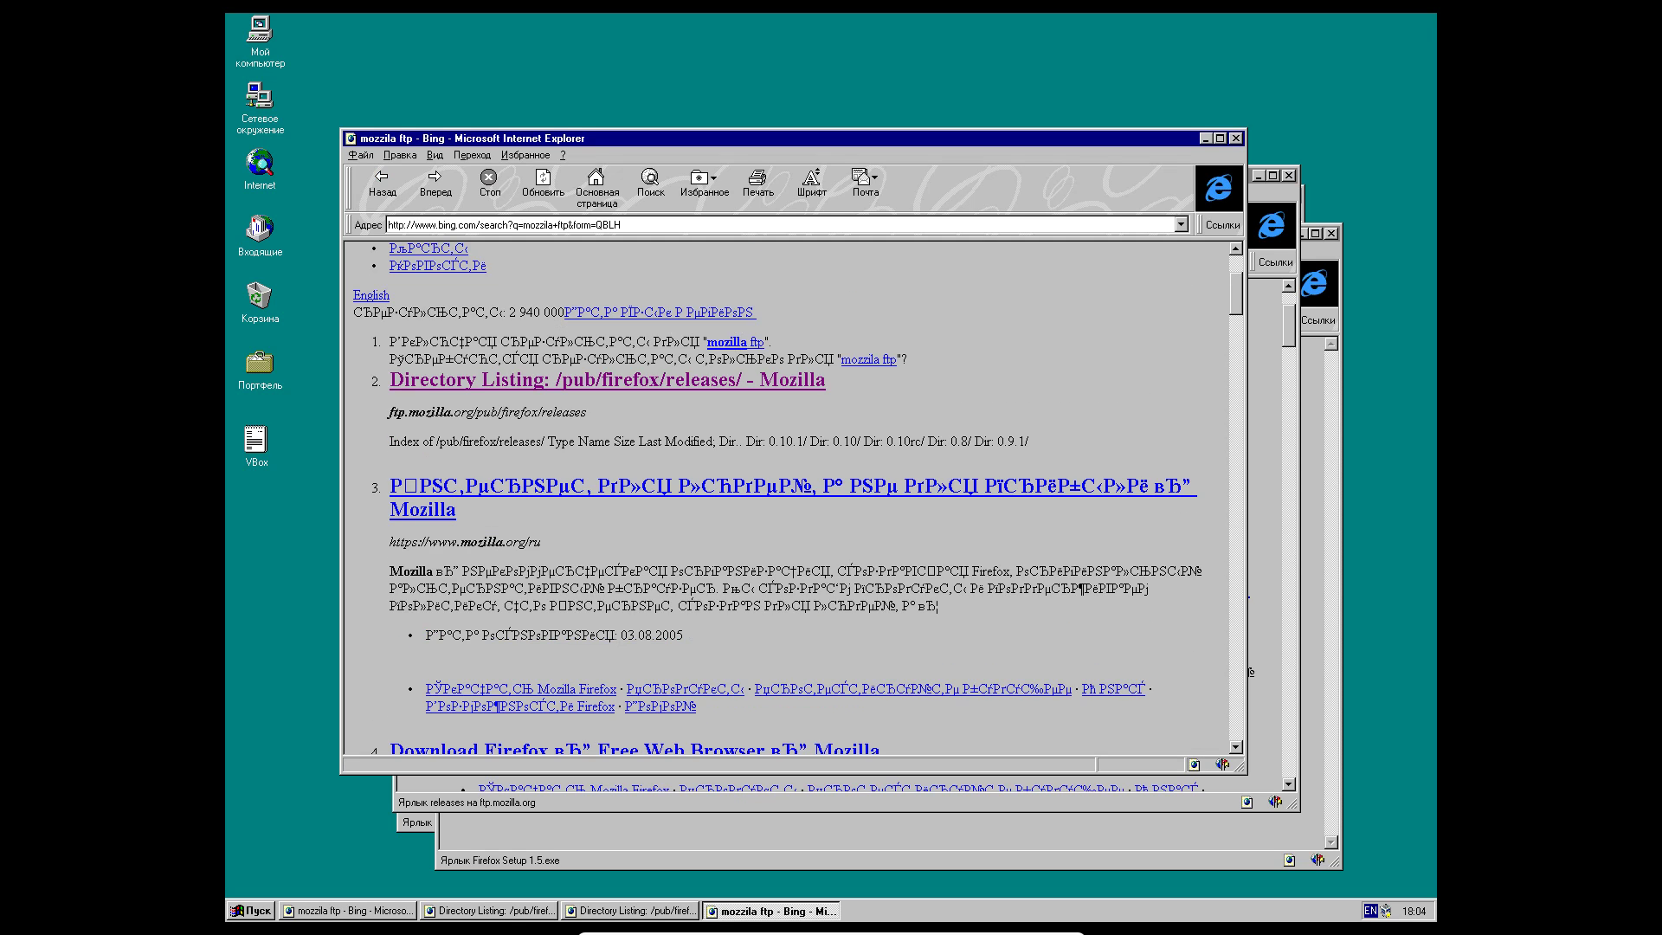
- Reopen the Firefox releases listing and browse to the Russian Windows build folder, 1.5.0.1/win32/ru
click(786, 506)
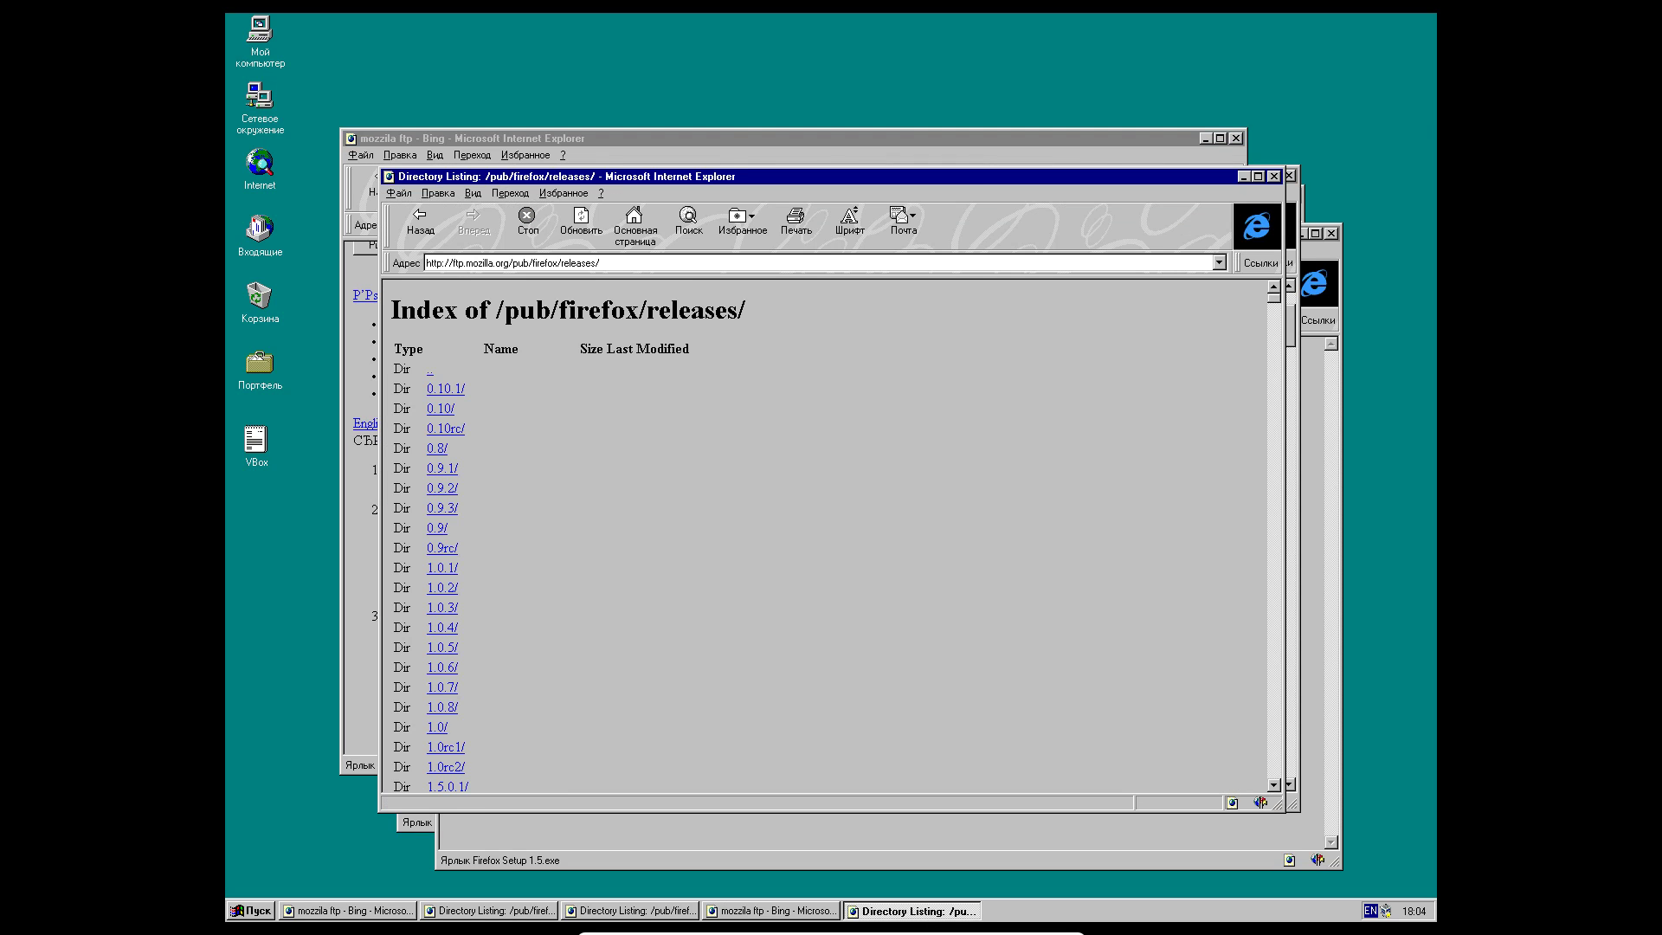
scroll(446, 491, down, 5)
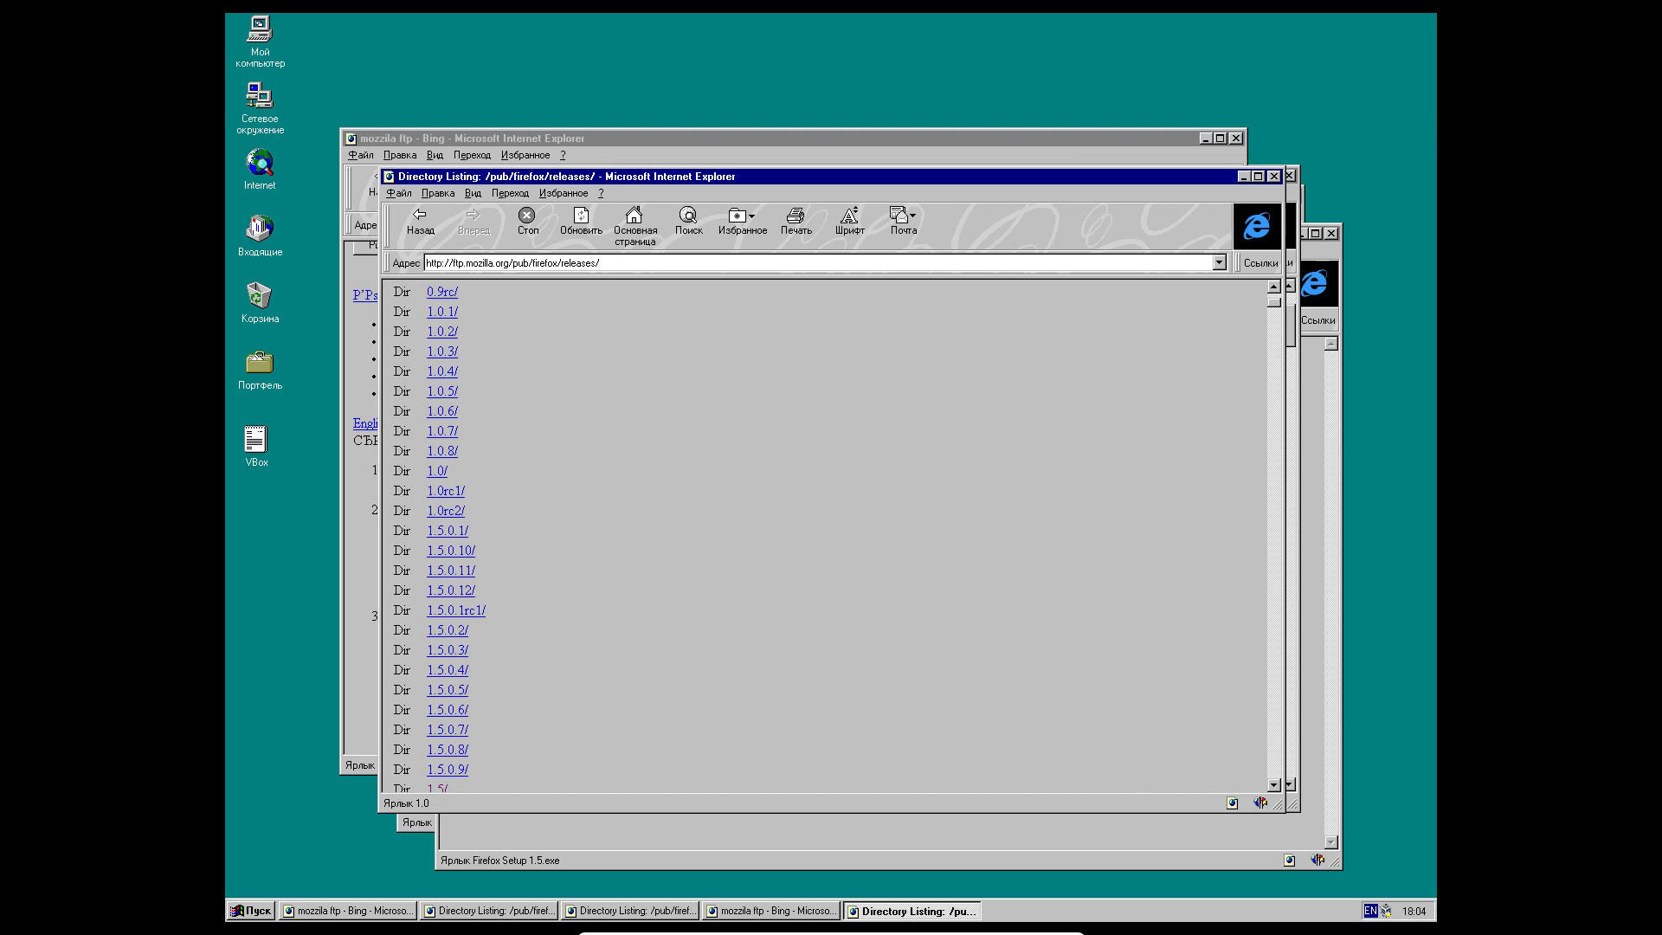
click(448, 530)
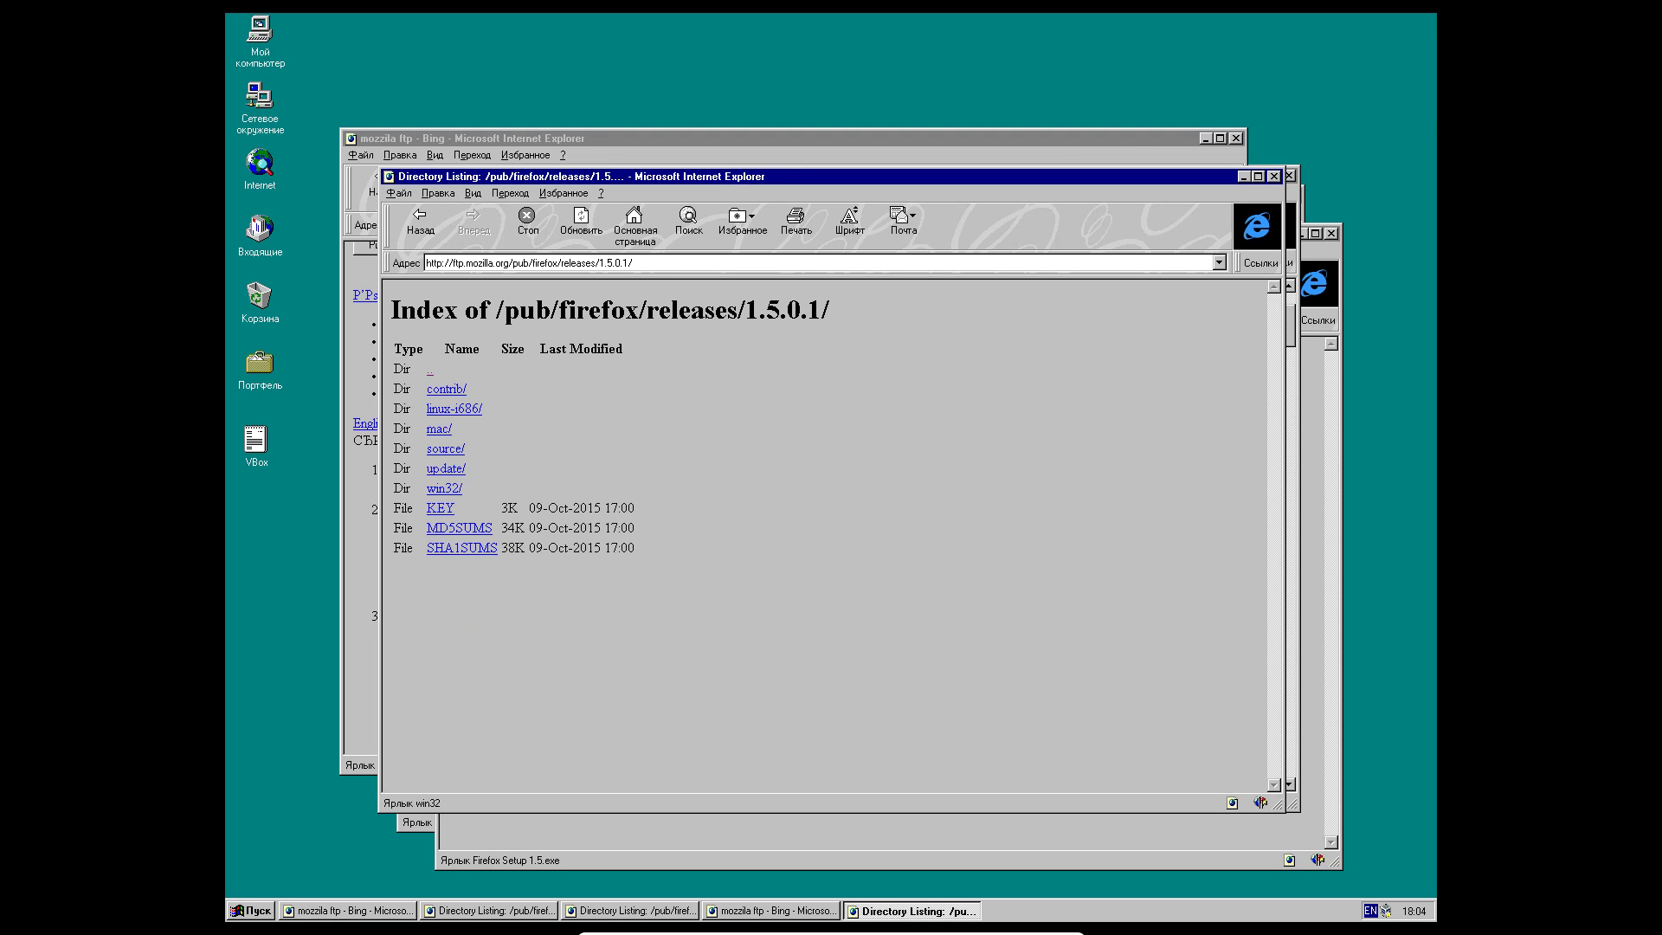
click(444, 488)
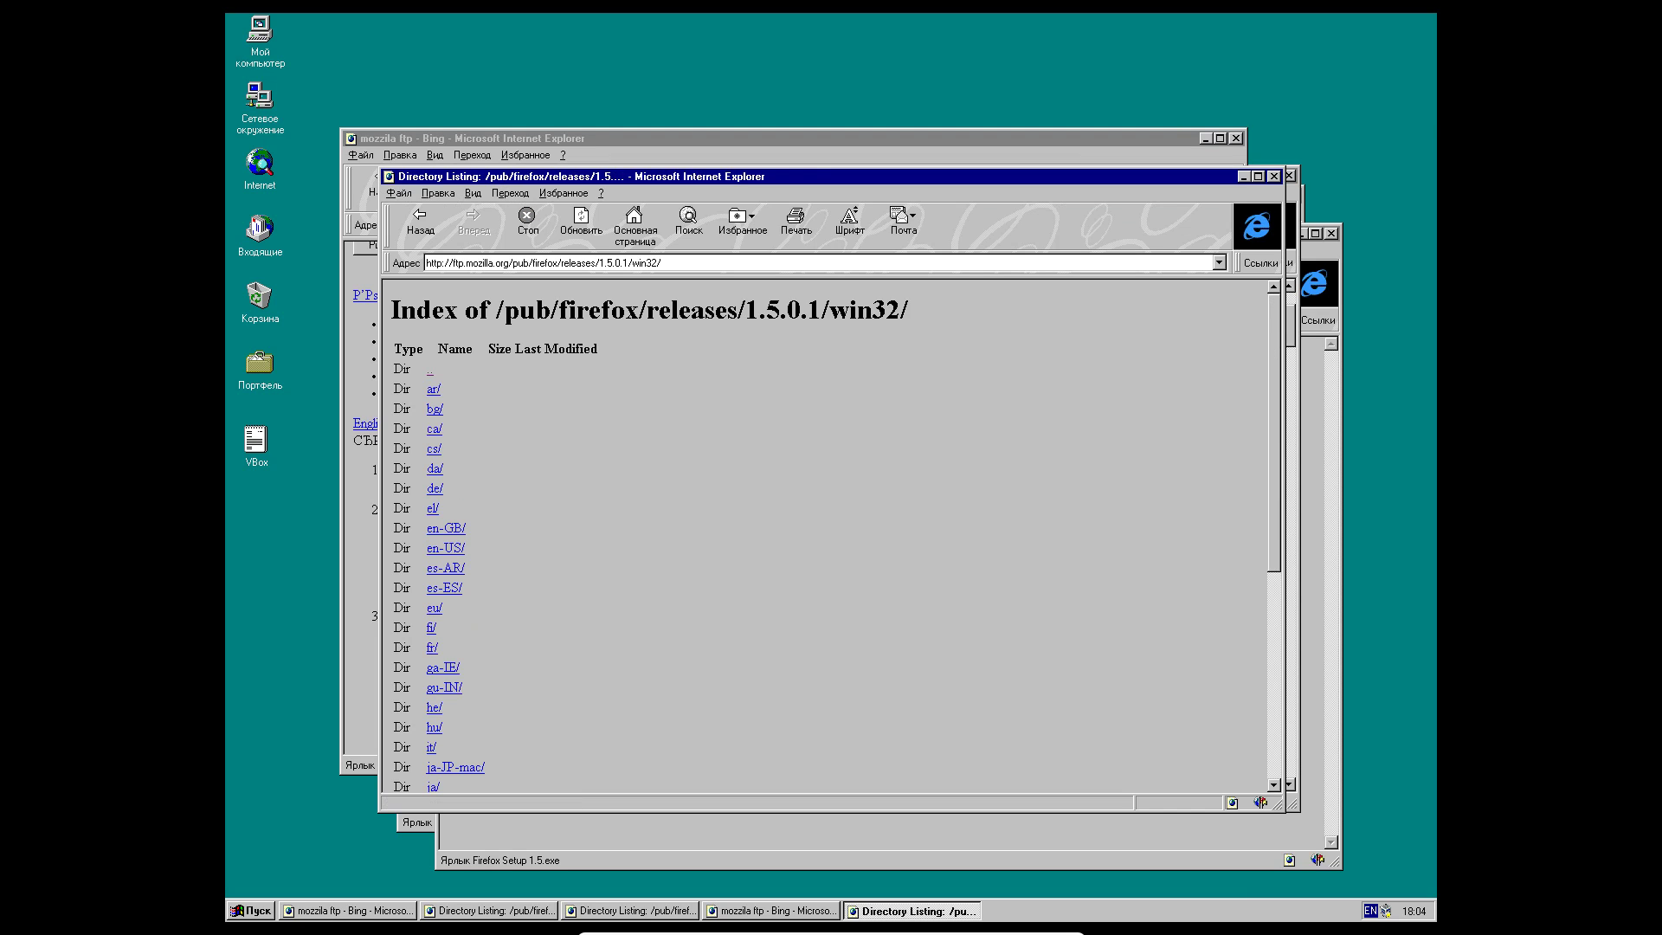
scroll(823, 536, down, 6)
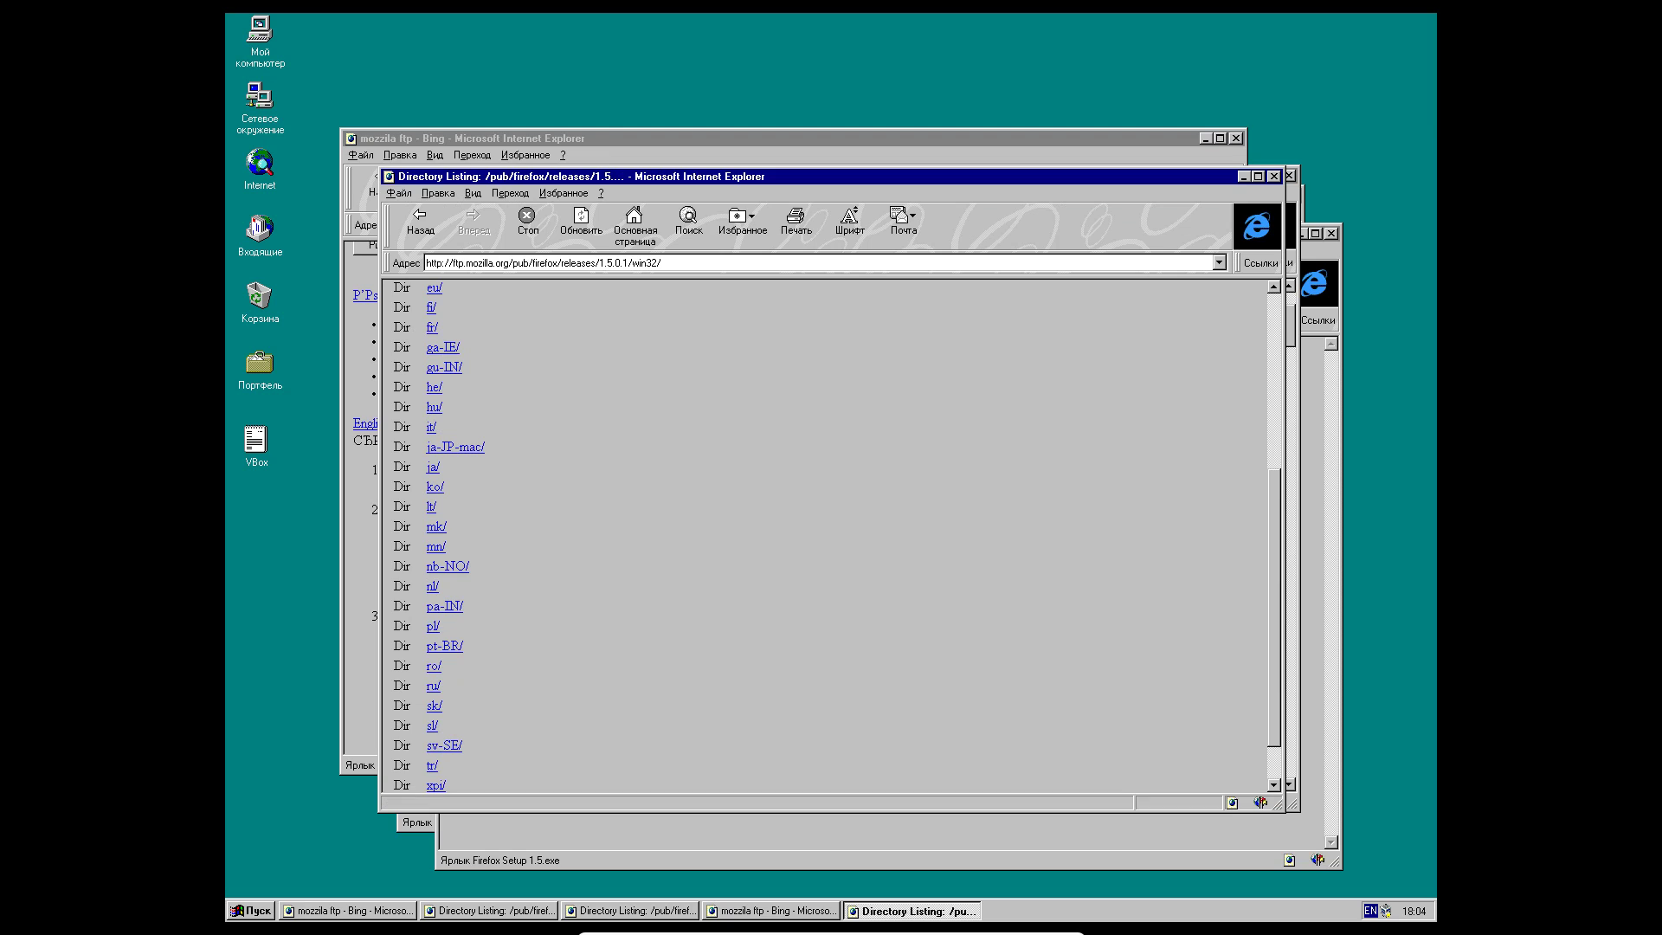
click(433, 686)
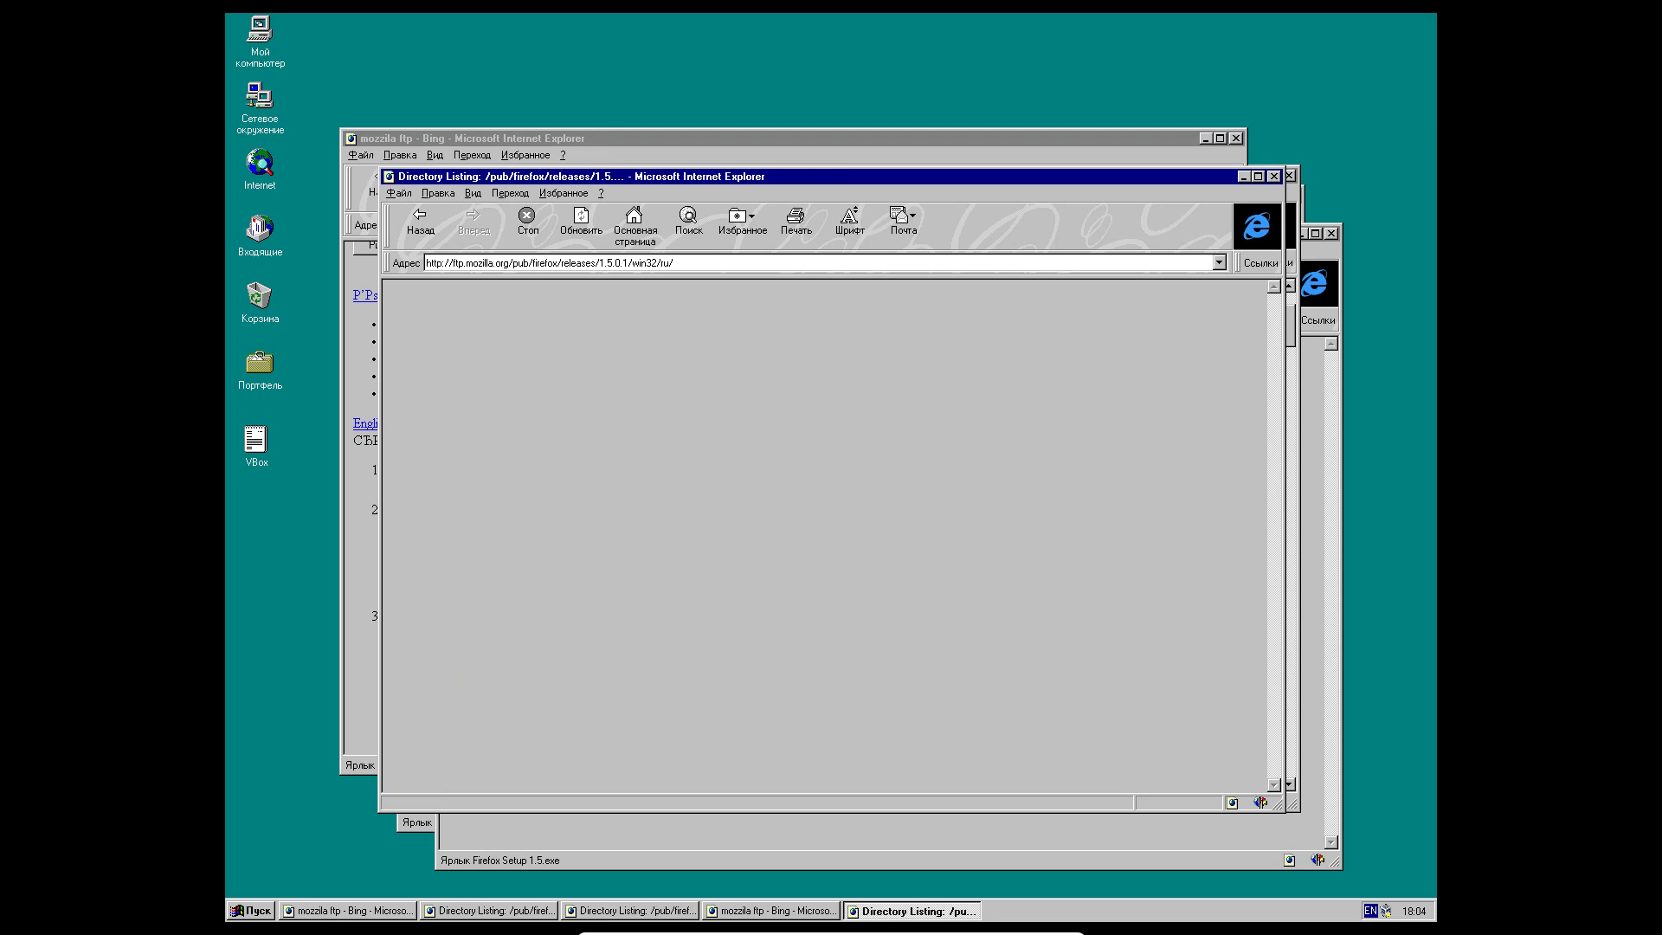
- Try to run Firefox Setup 1.5.0.1.exe directly from the directory listing, allowing it past the Authenticode signature warning
click(493, 388)
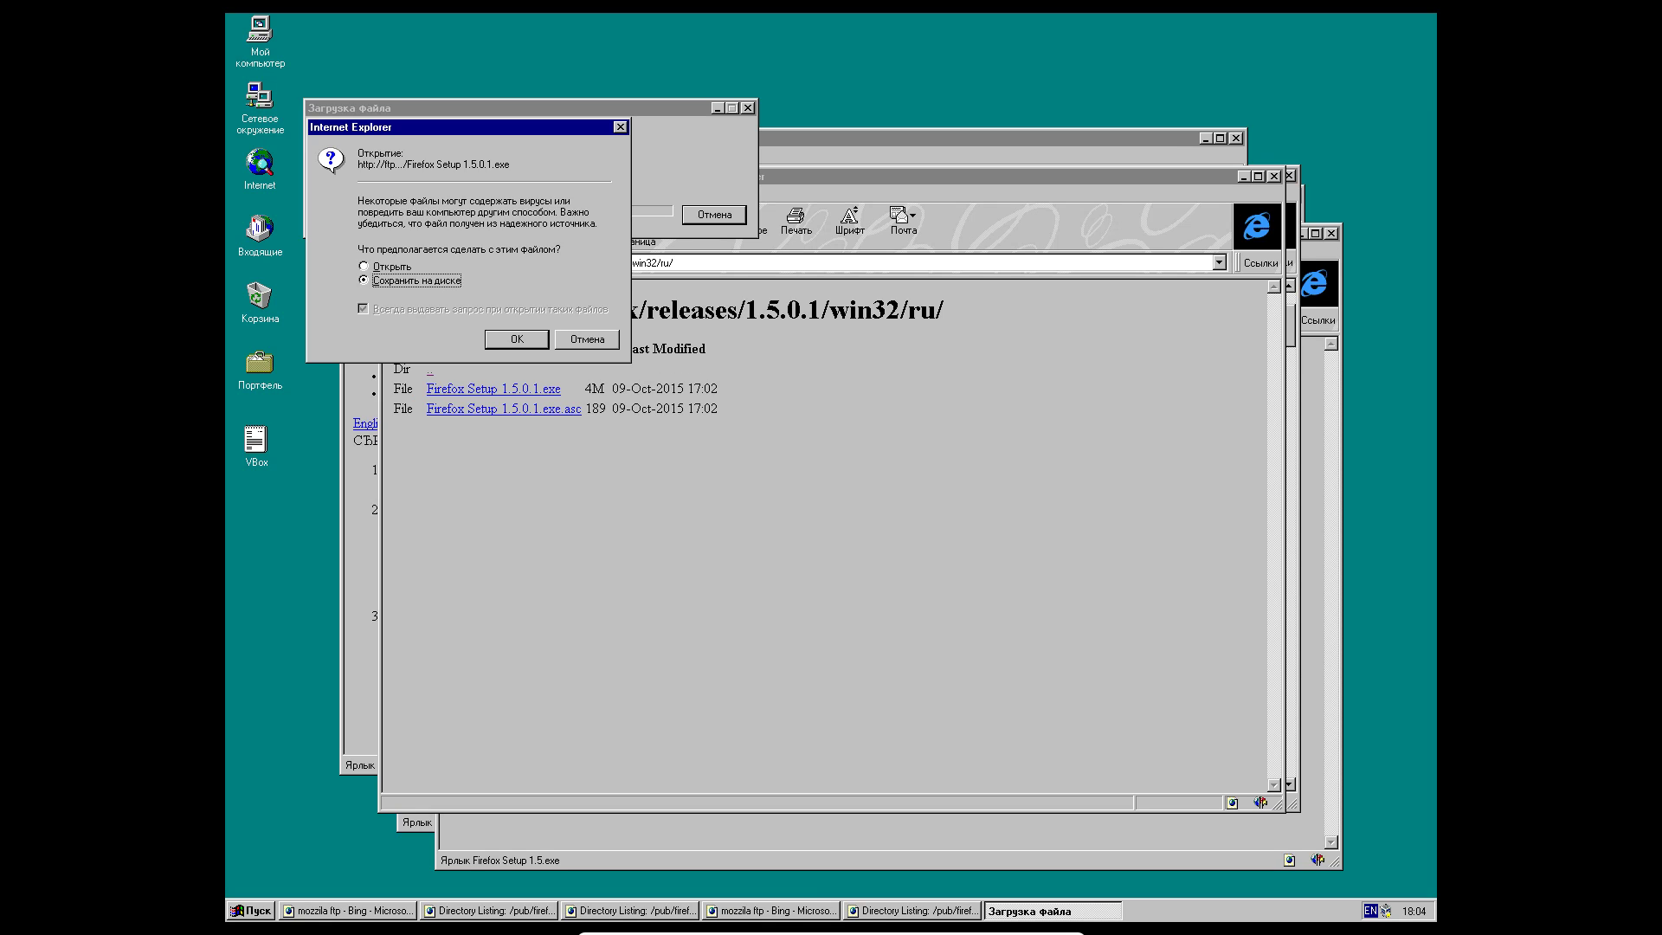
key(Return)
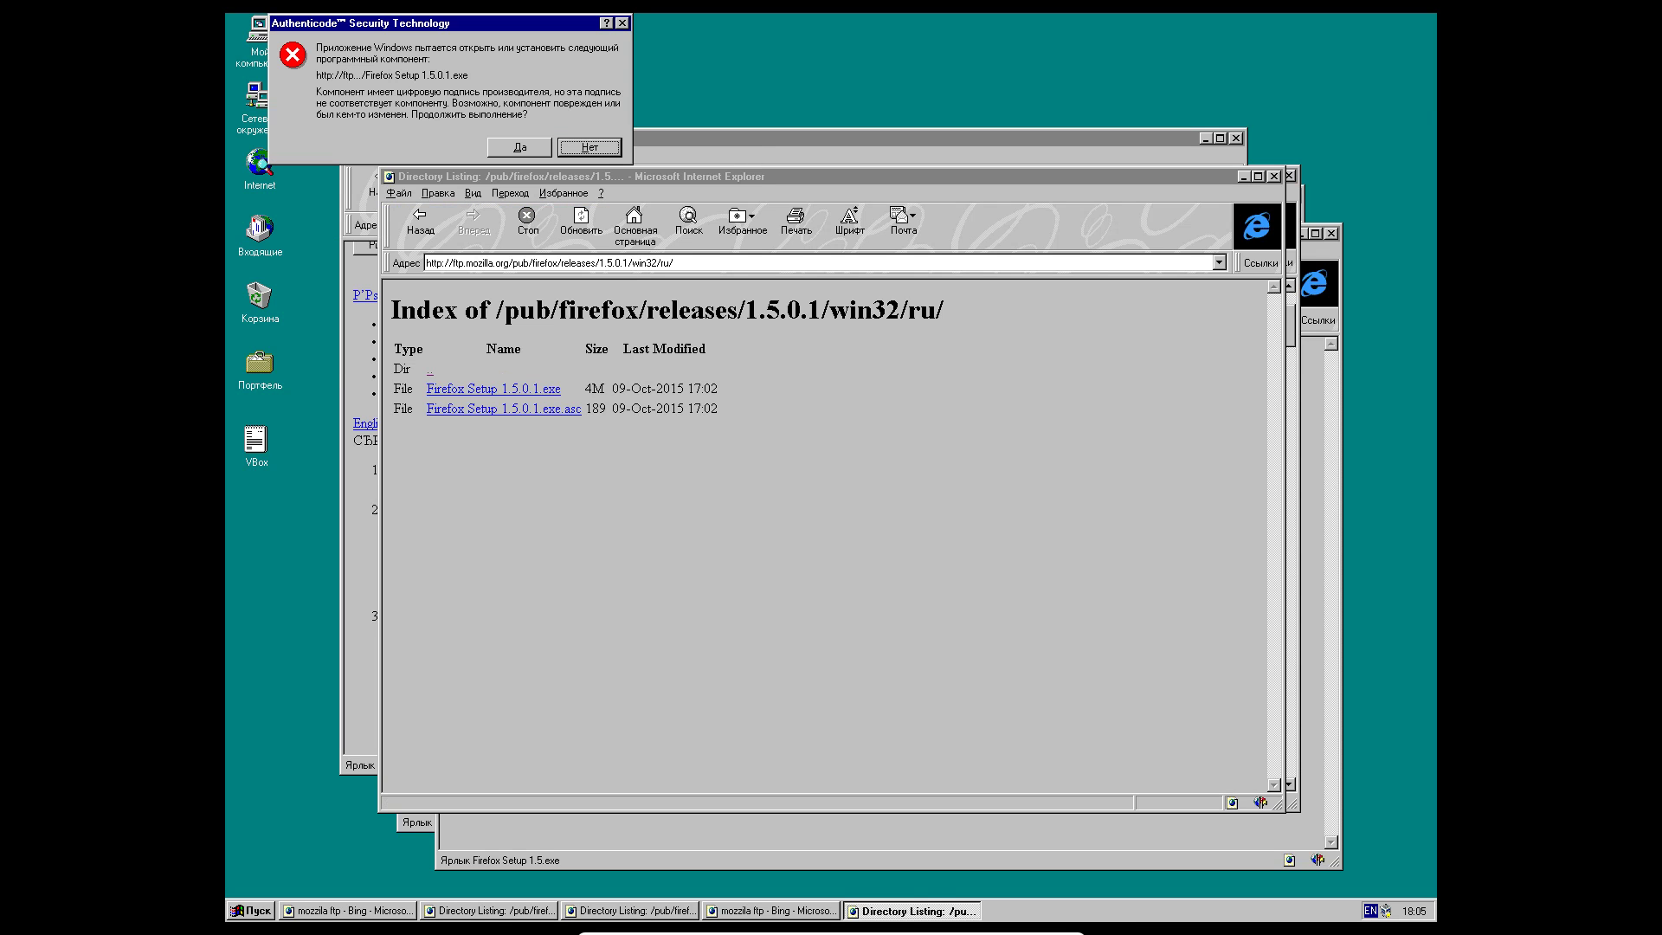
key(Tab)
key(Return)
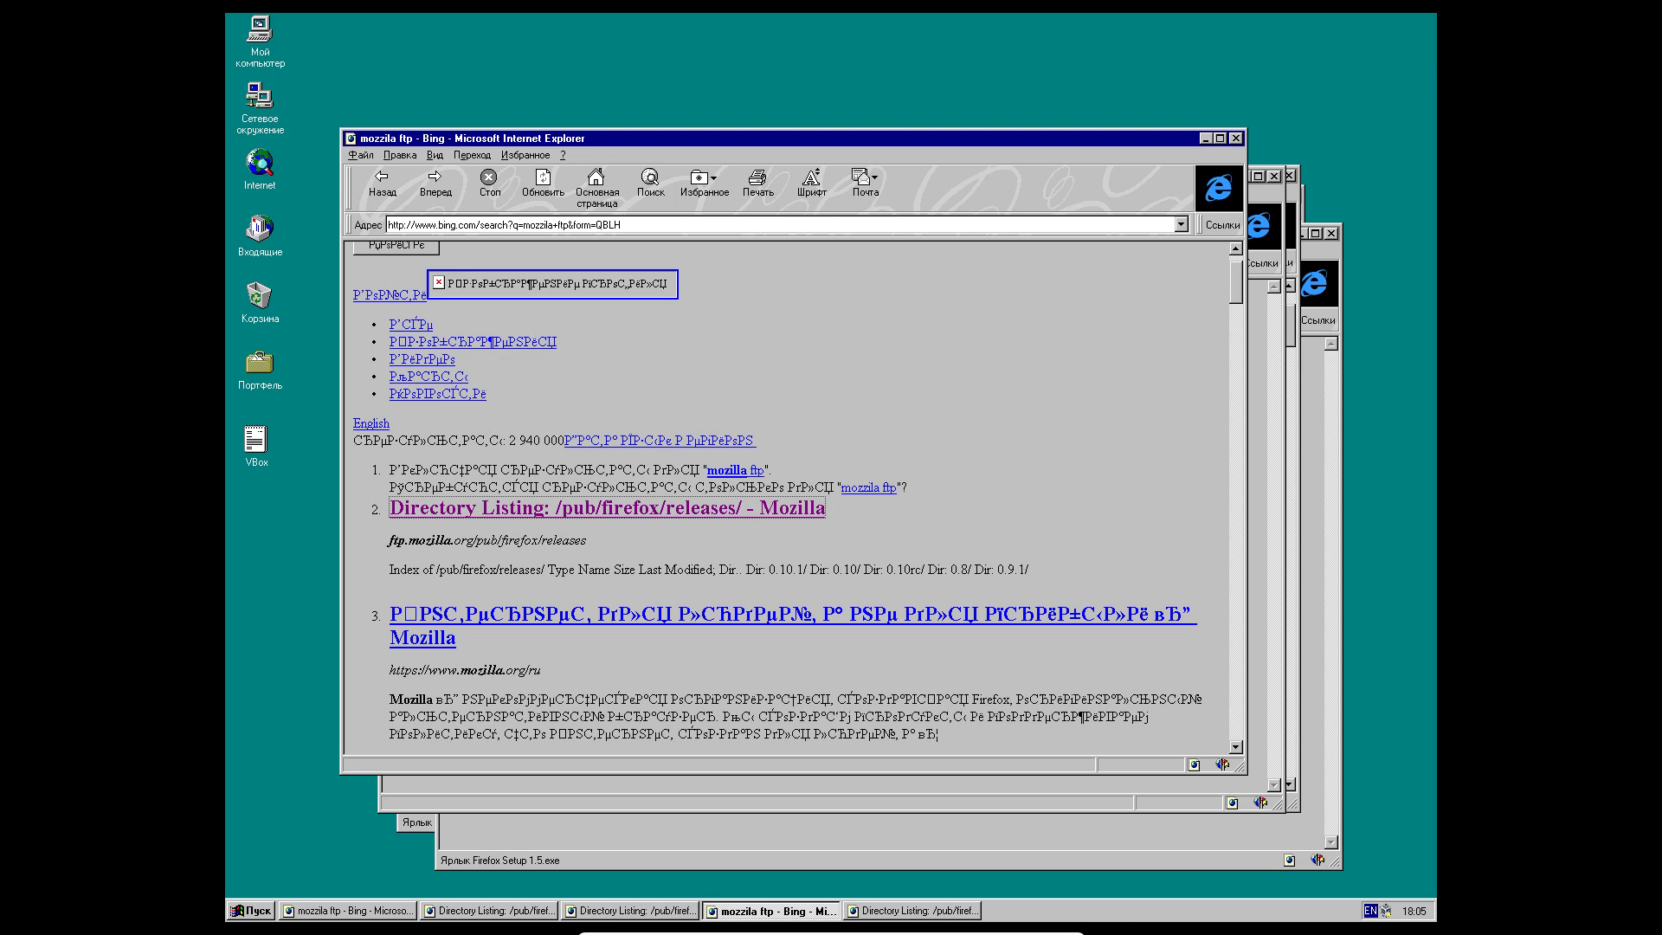
key(alt+Tab)
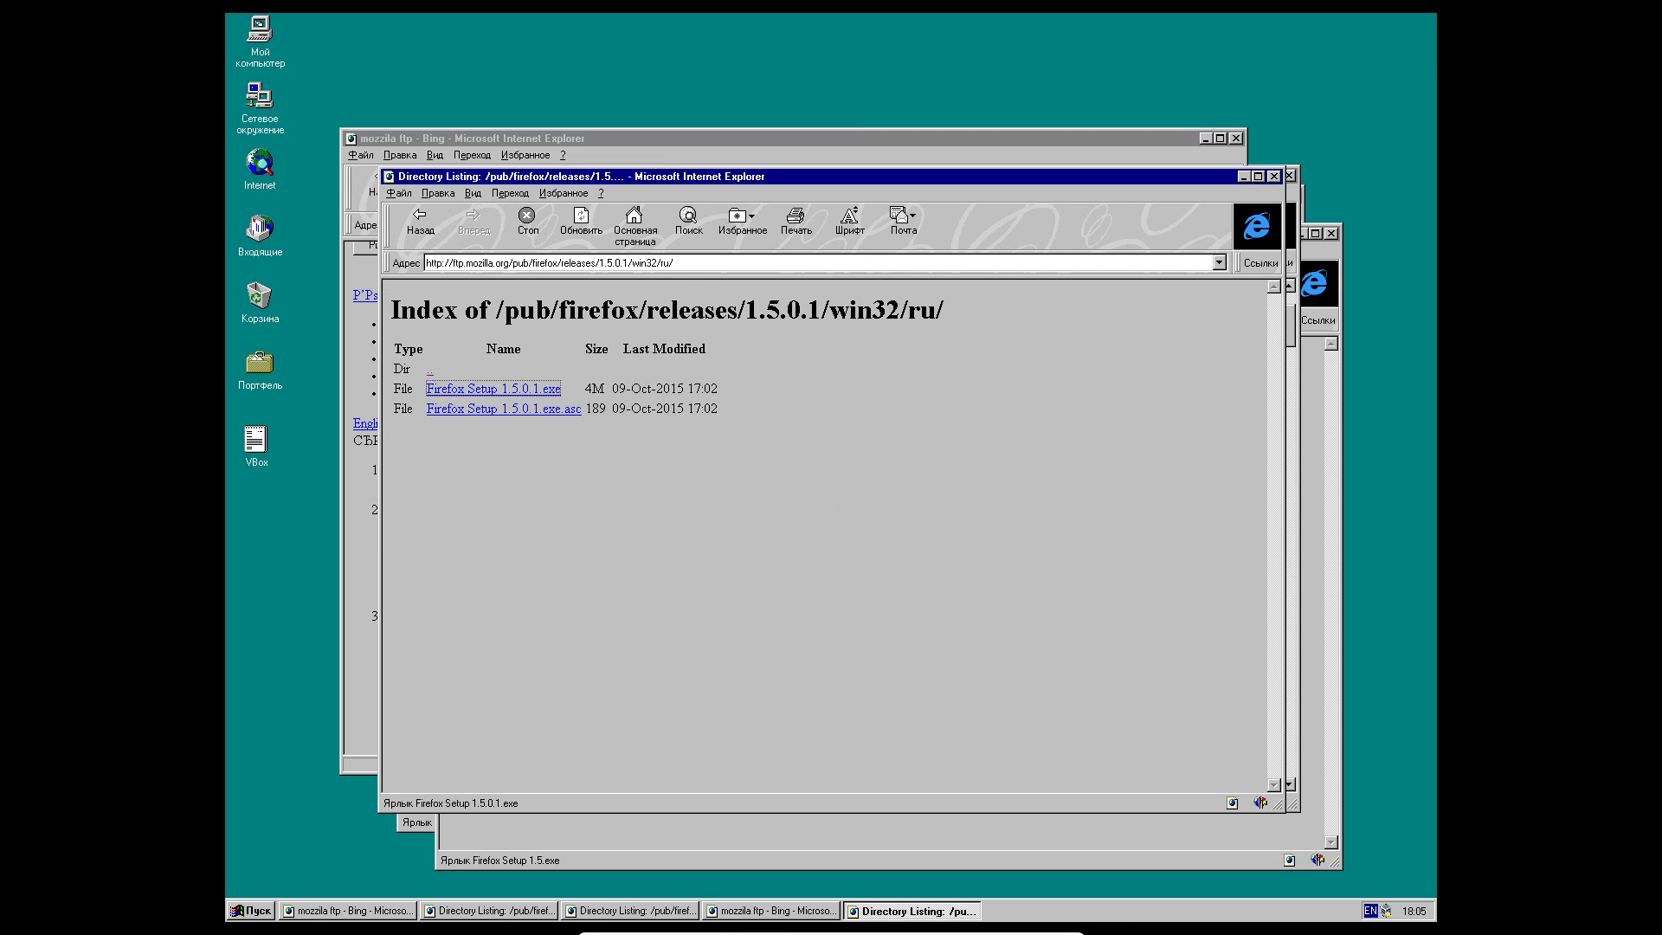
- Clear away the other browser windows, closing the Firefox 10.0 listing, and bring back the 1.5.0.1/win32/ru listing
click(1244, 175)
click(1206, 138)
click(1258, 175)
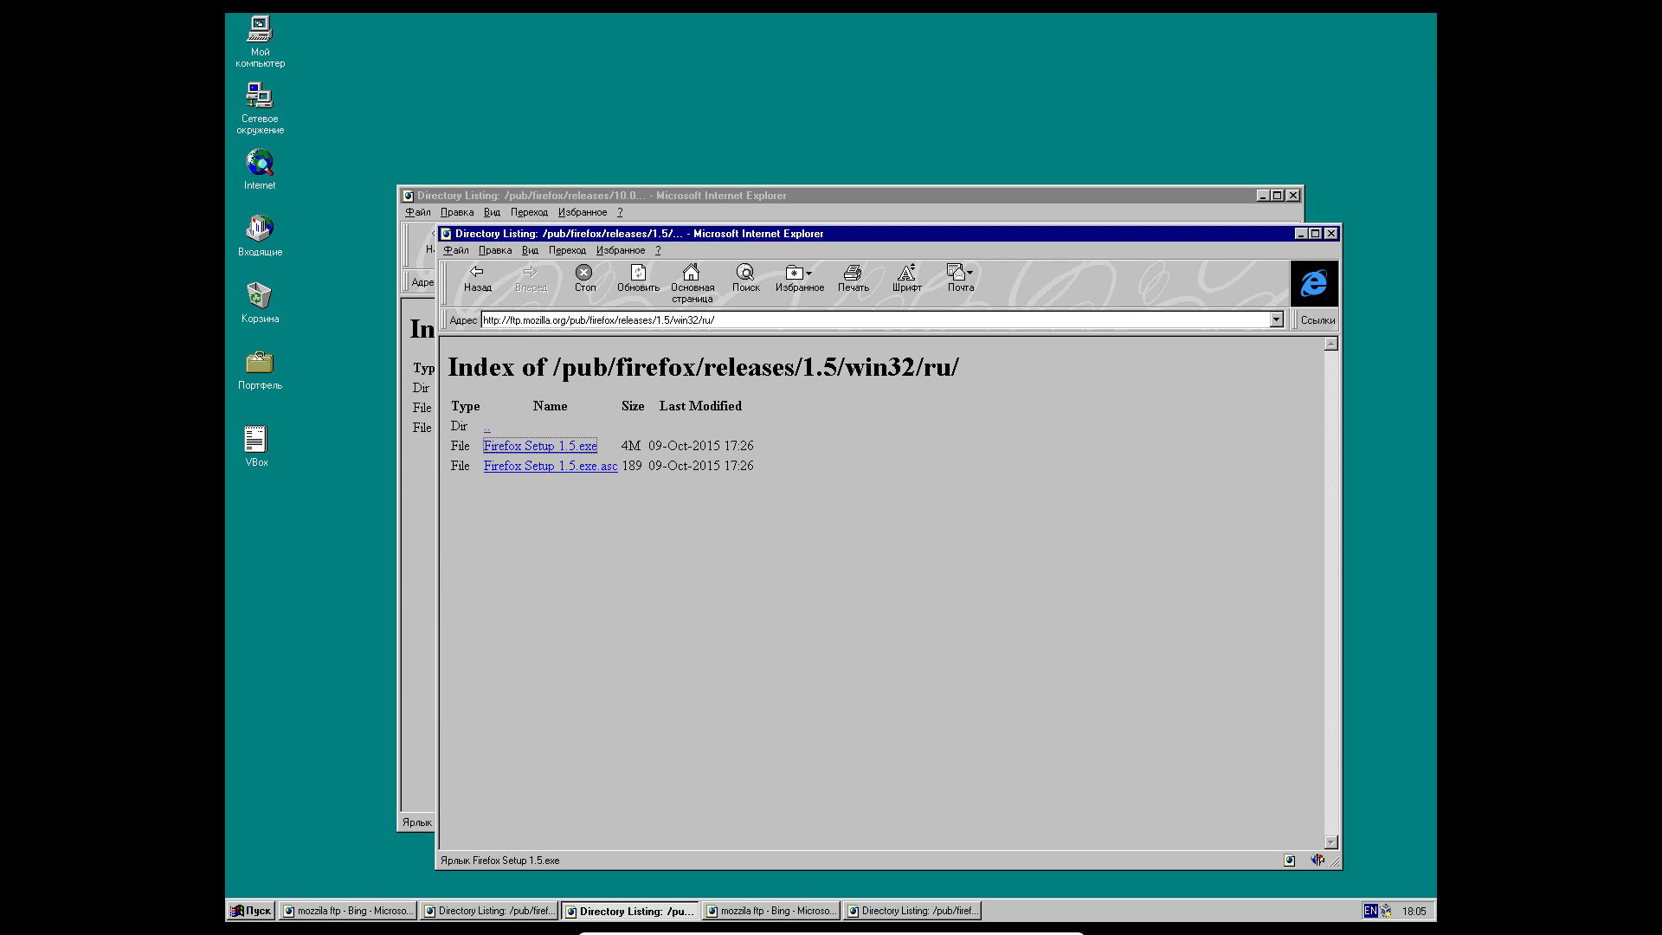
click(1300, 234)
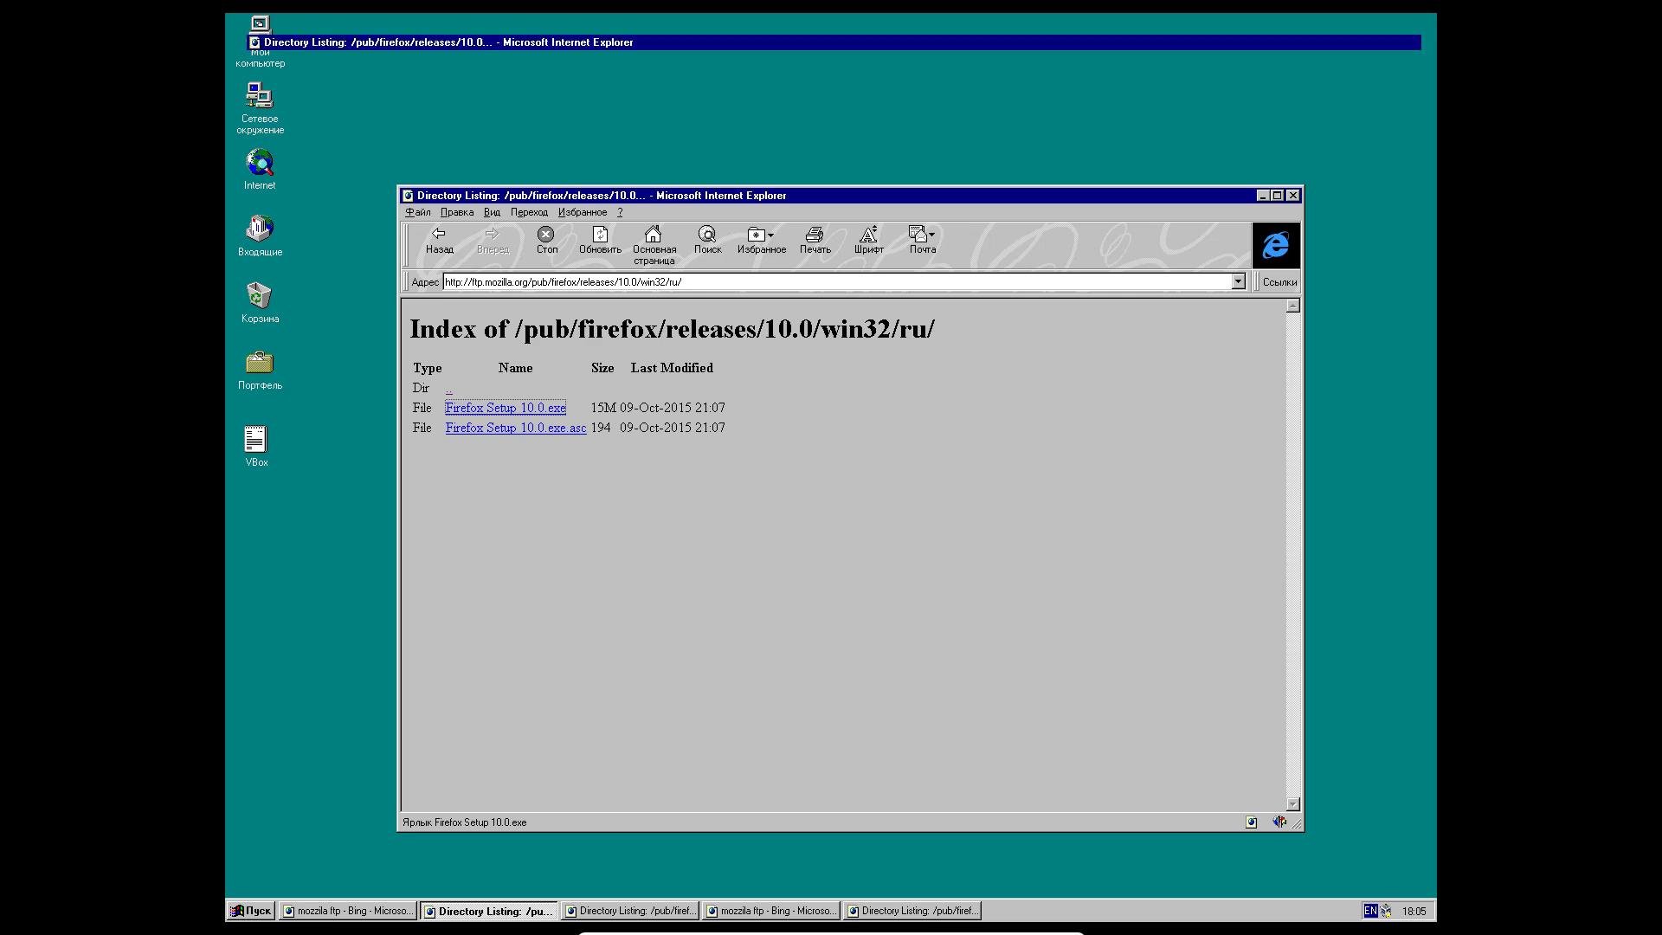
click(1276, 196)
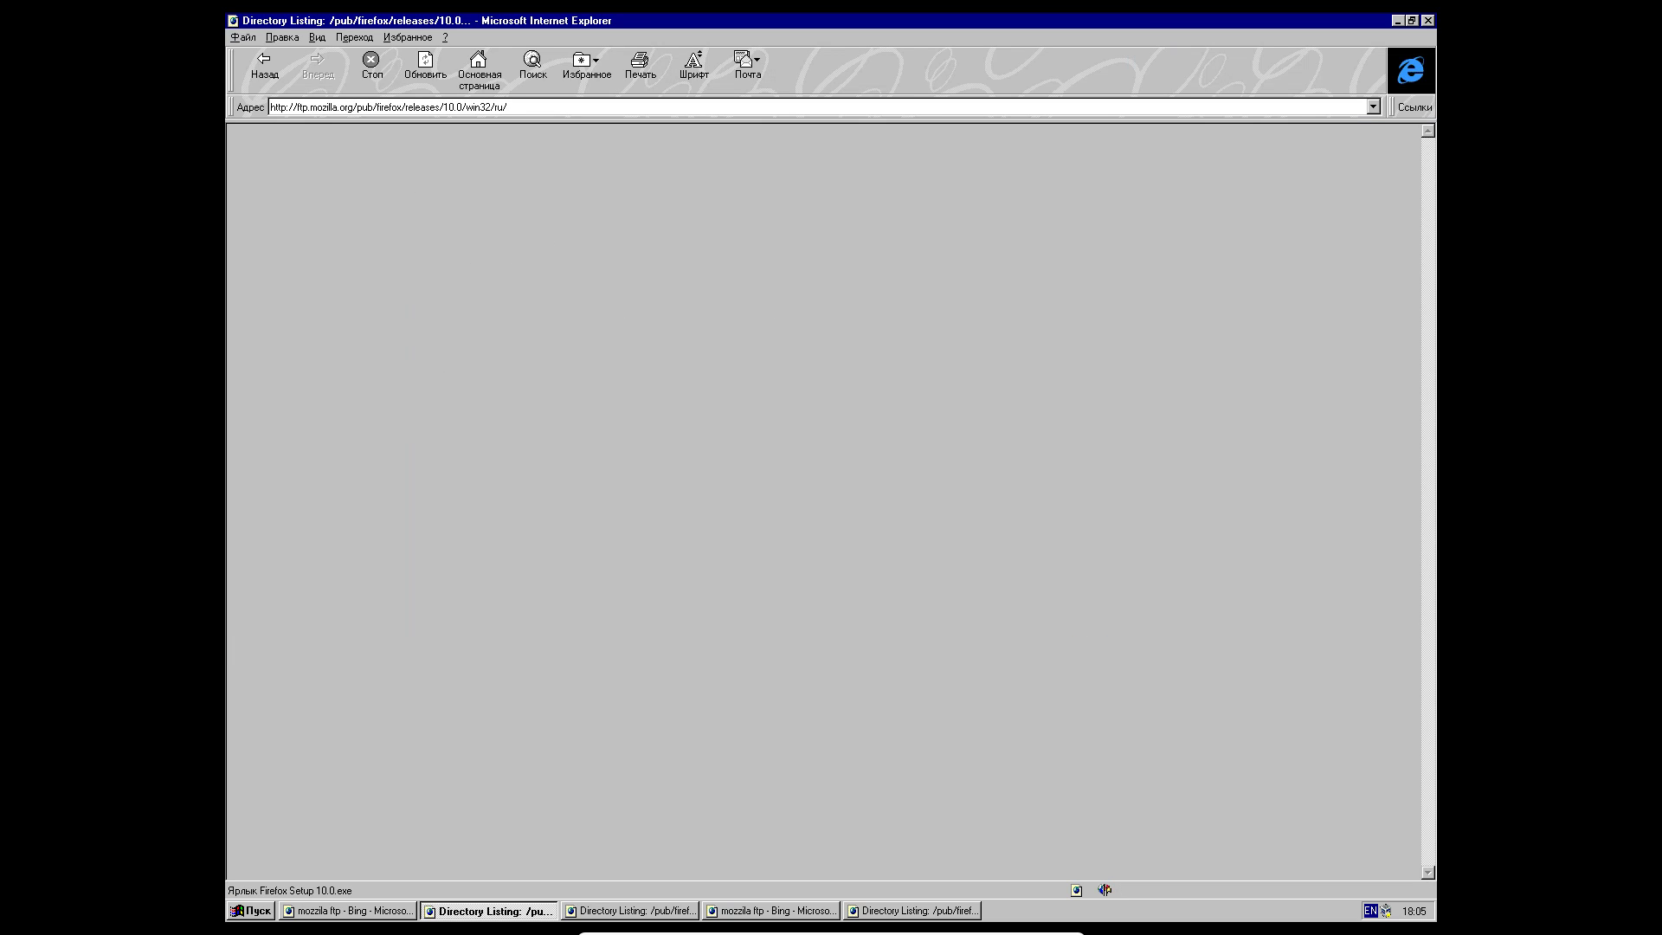
click(1428, 21)
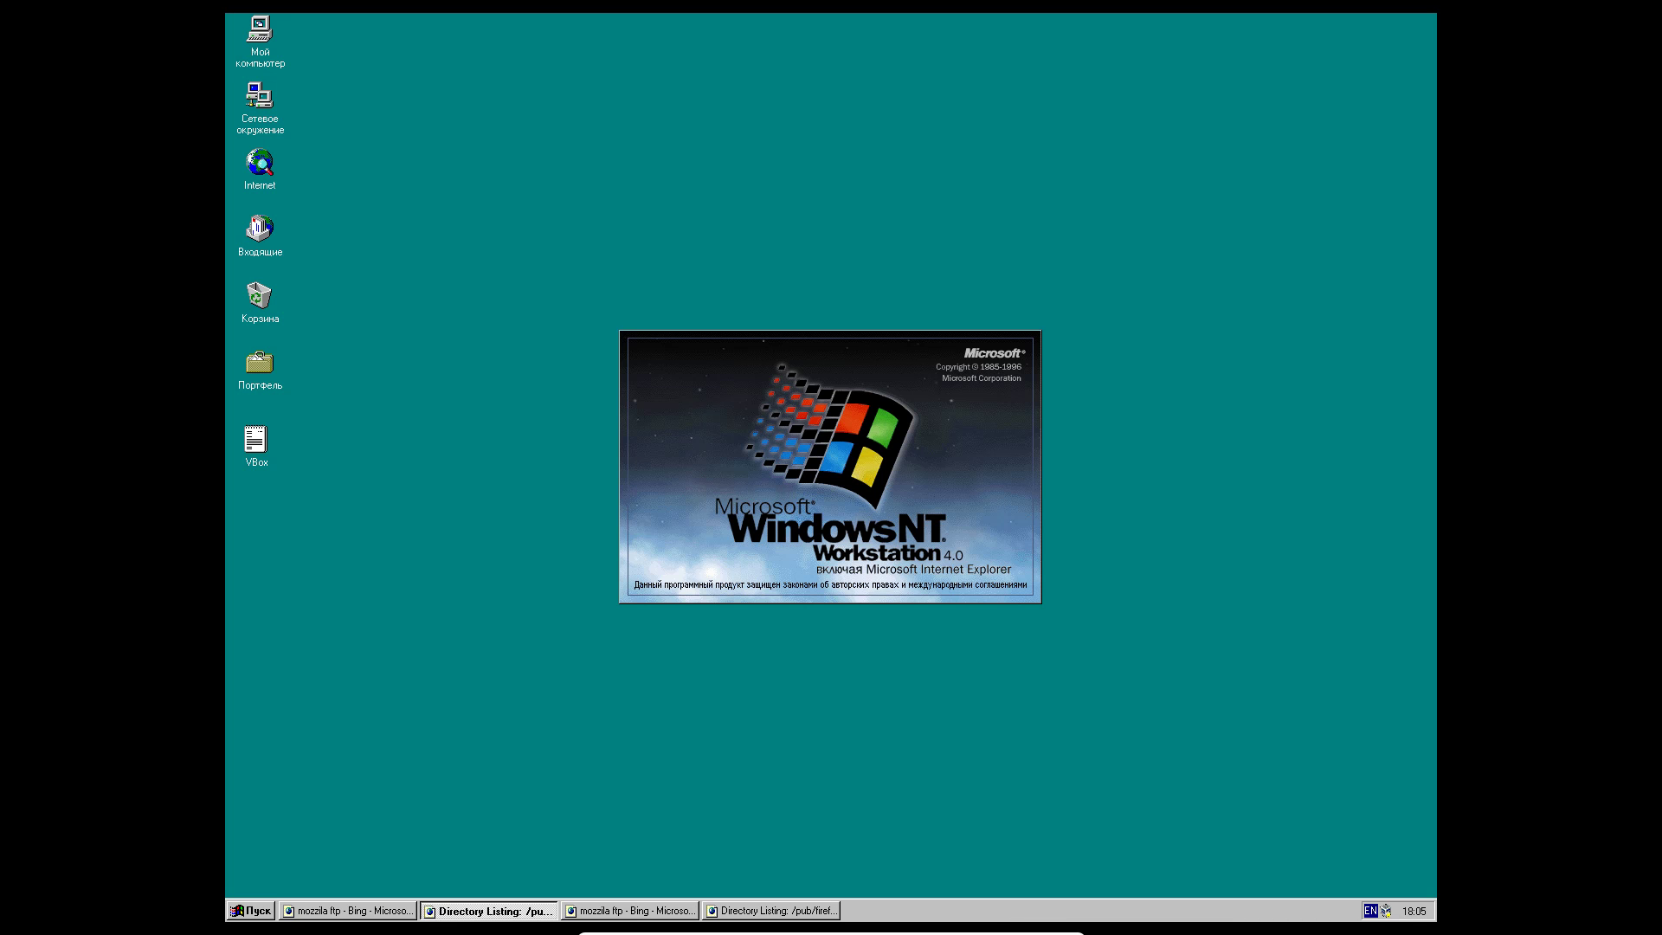
click(770, 910)
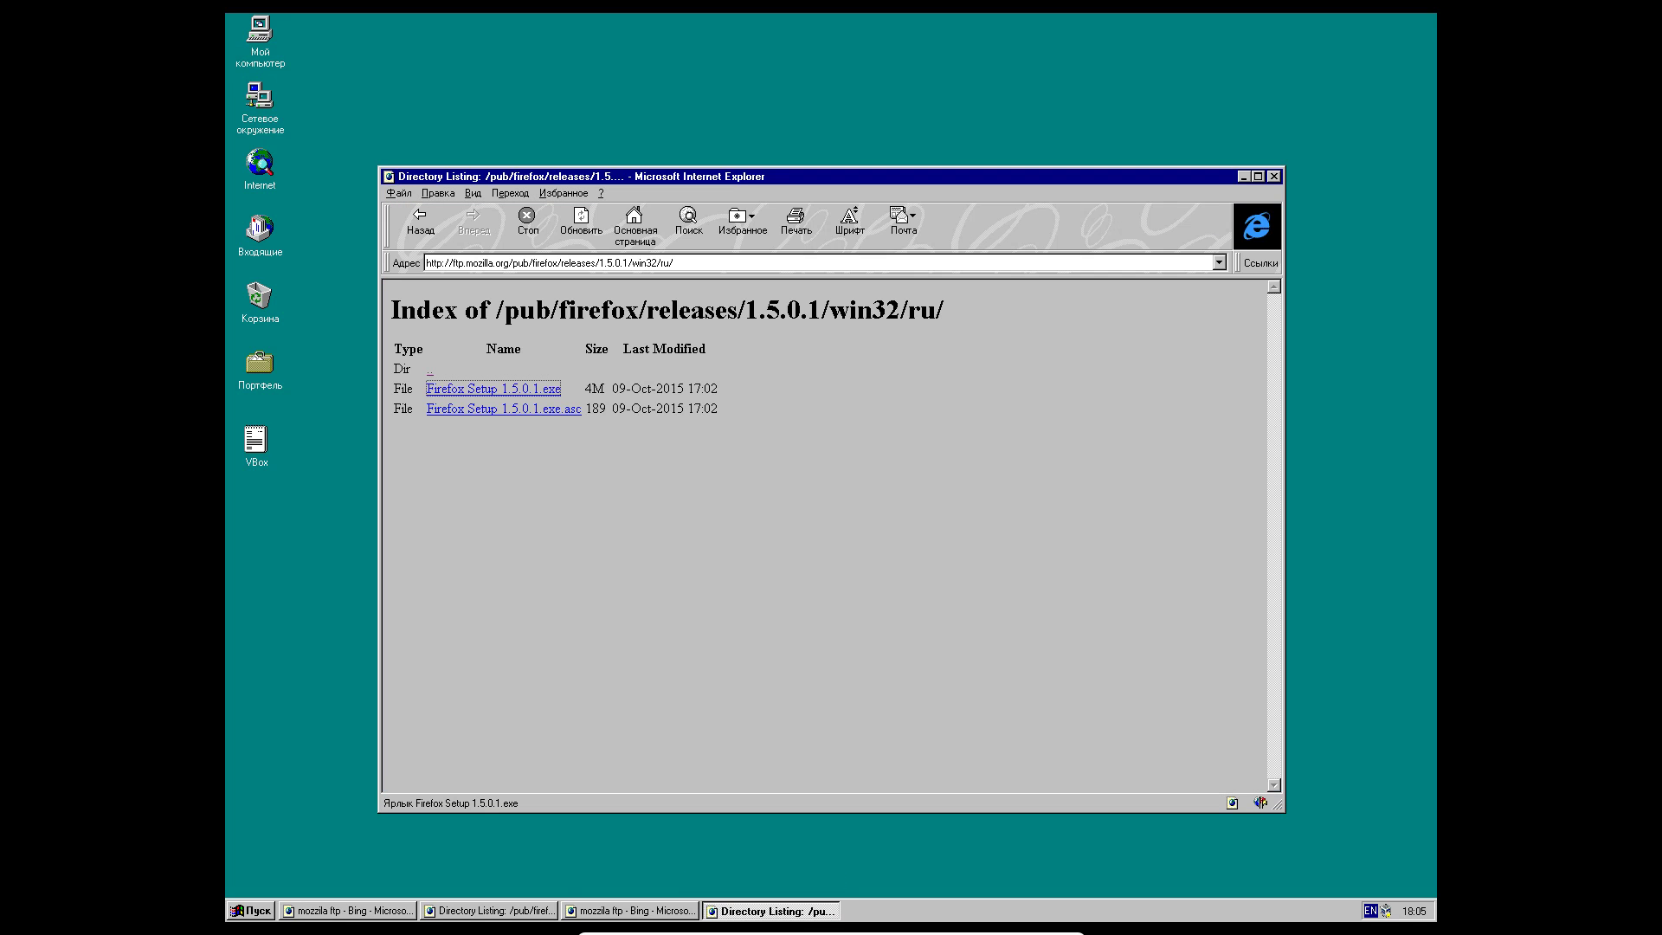
- Download Firefox Setup 1.5.0.1.exe to disk, saving it in C:\Winnt\Profiles\Администратор\Личная
click(493, 389)
key(Return)
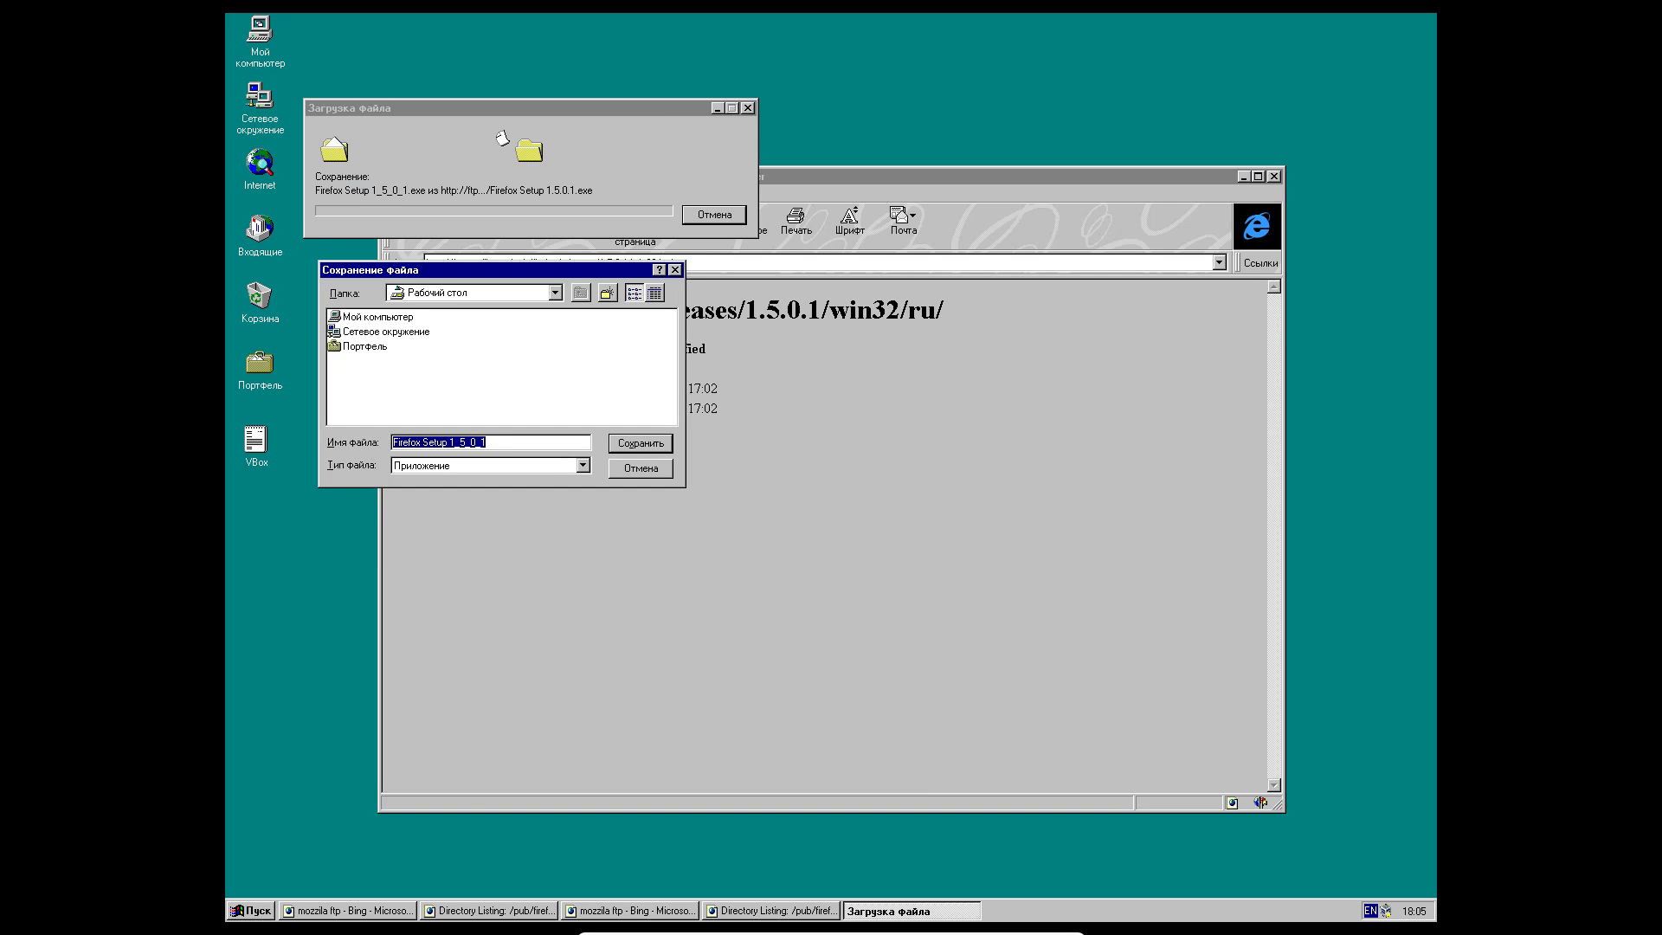
double_click(378, 317)
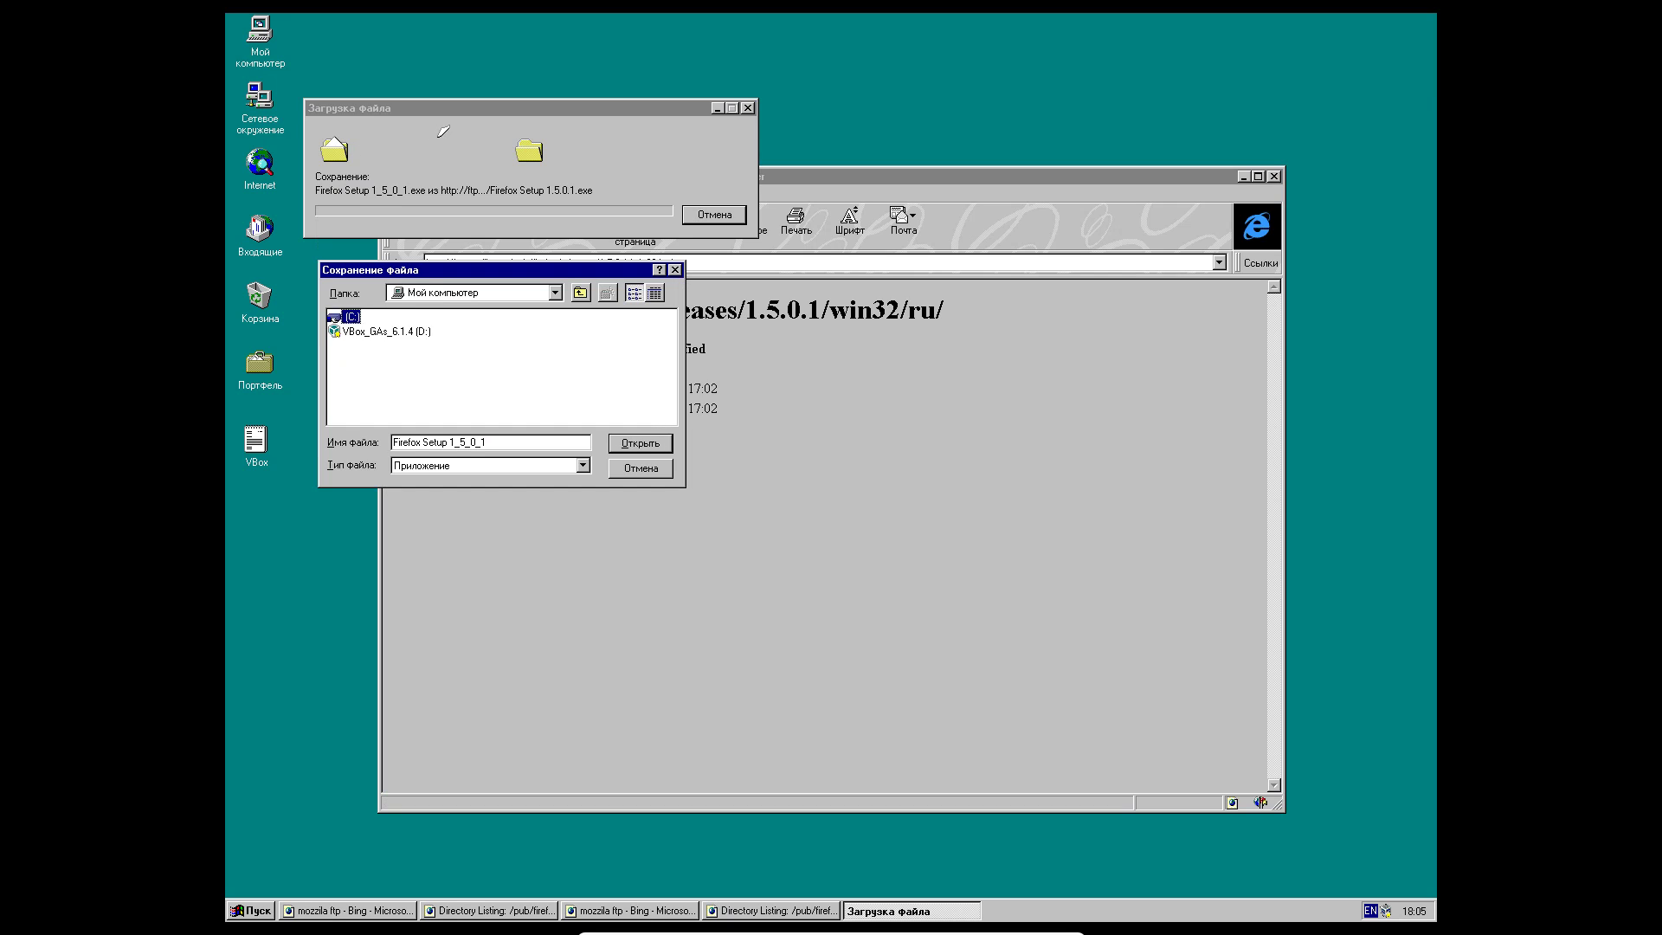
key(Return)
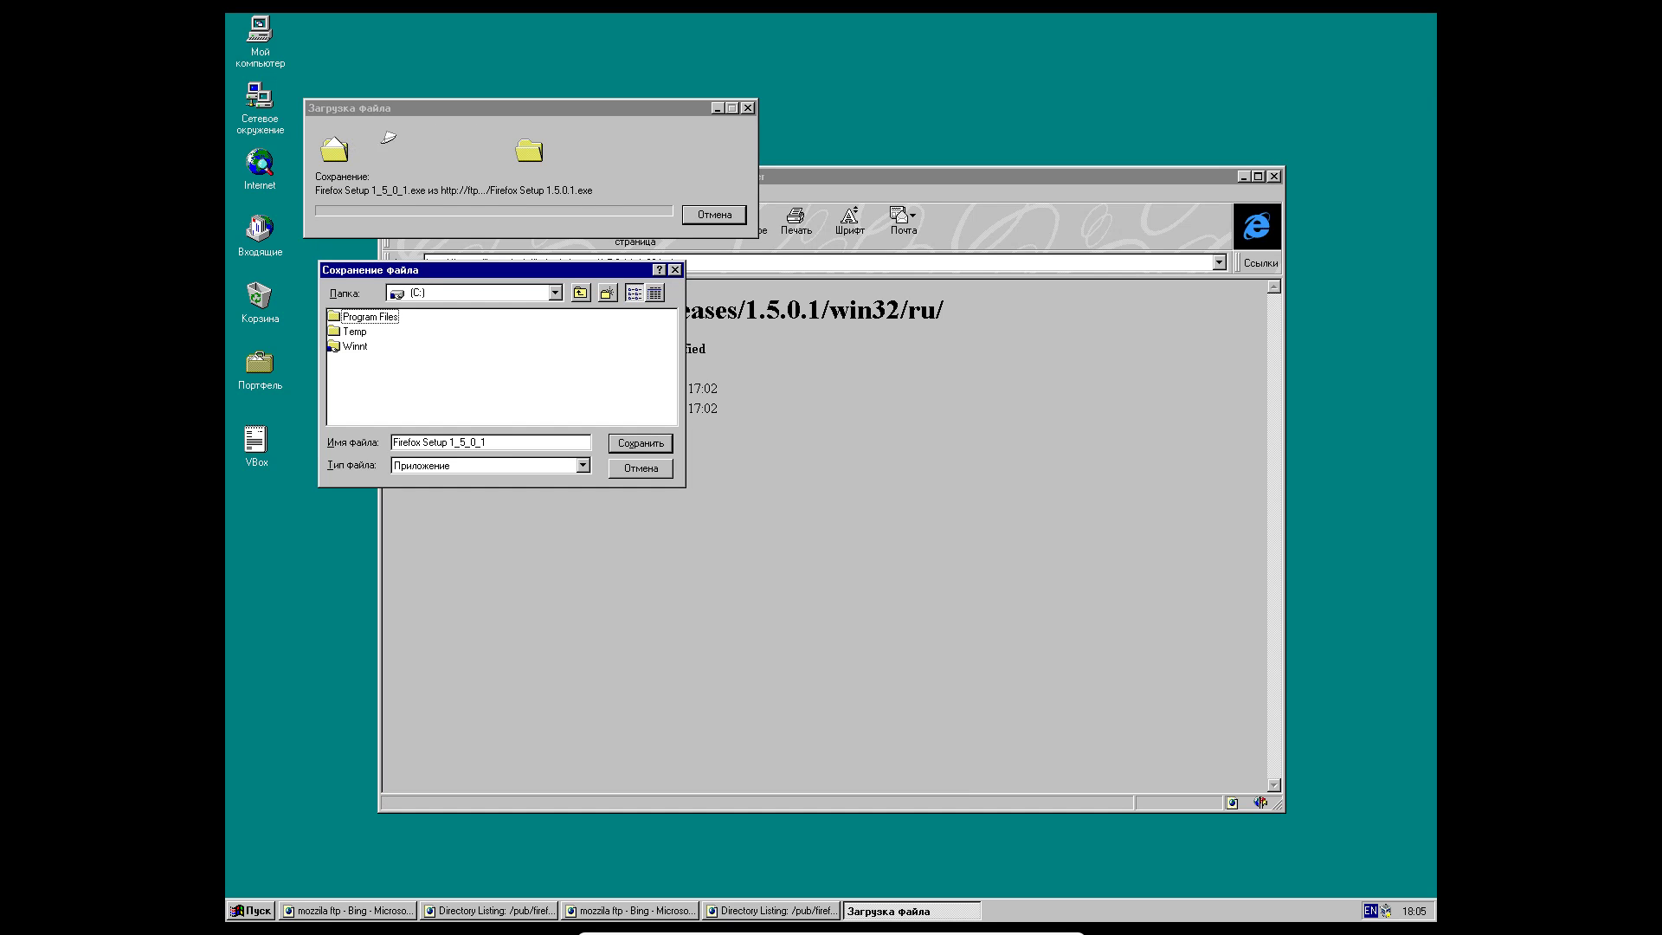
key(Down)
key(Down)
key(Return)
mouse_move(421, 418)
mouse_down()
mouse_move(582, 418)
mouse_move(421, 418)
mouse_up()
double_click(478, 346)
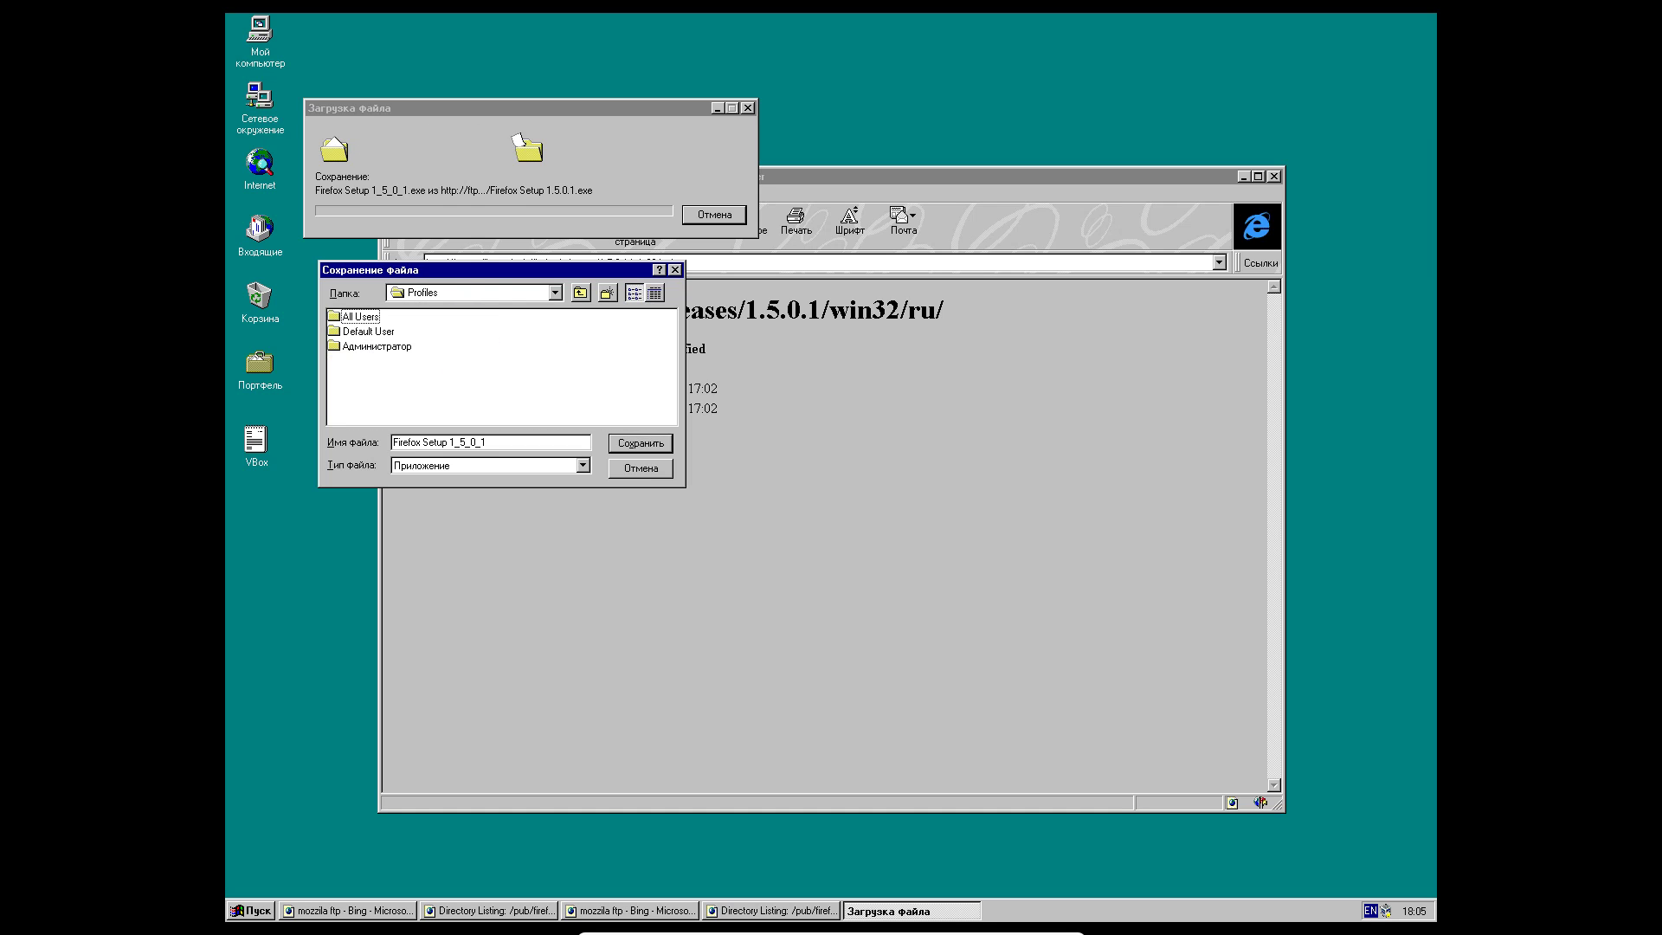
double_click(372, 346)
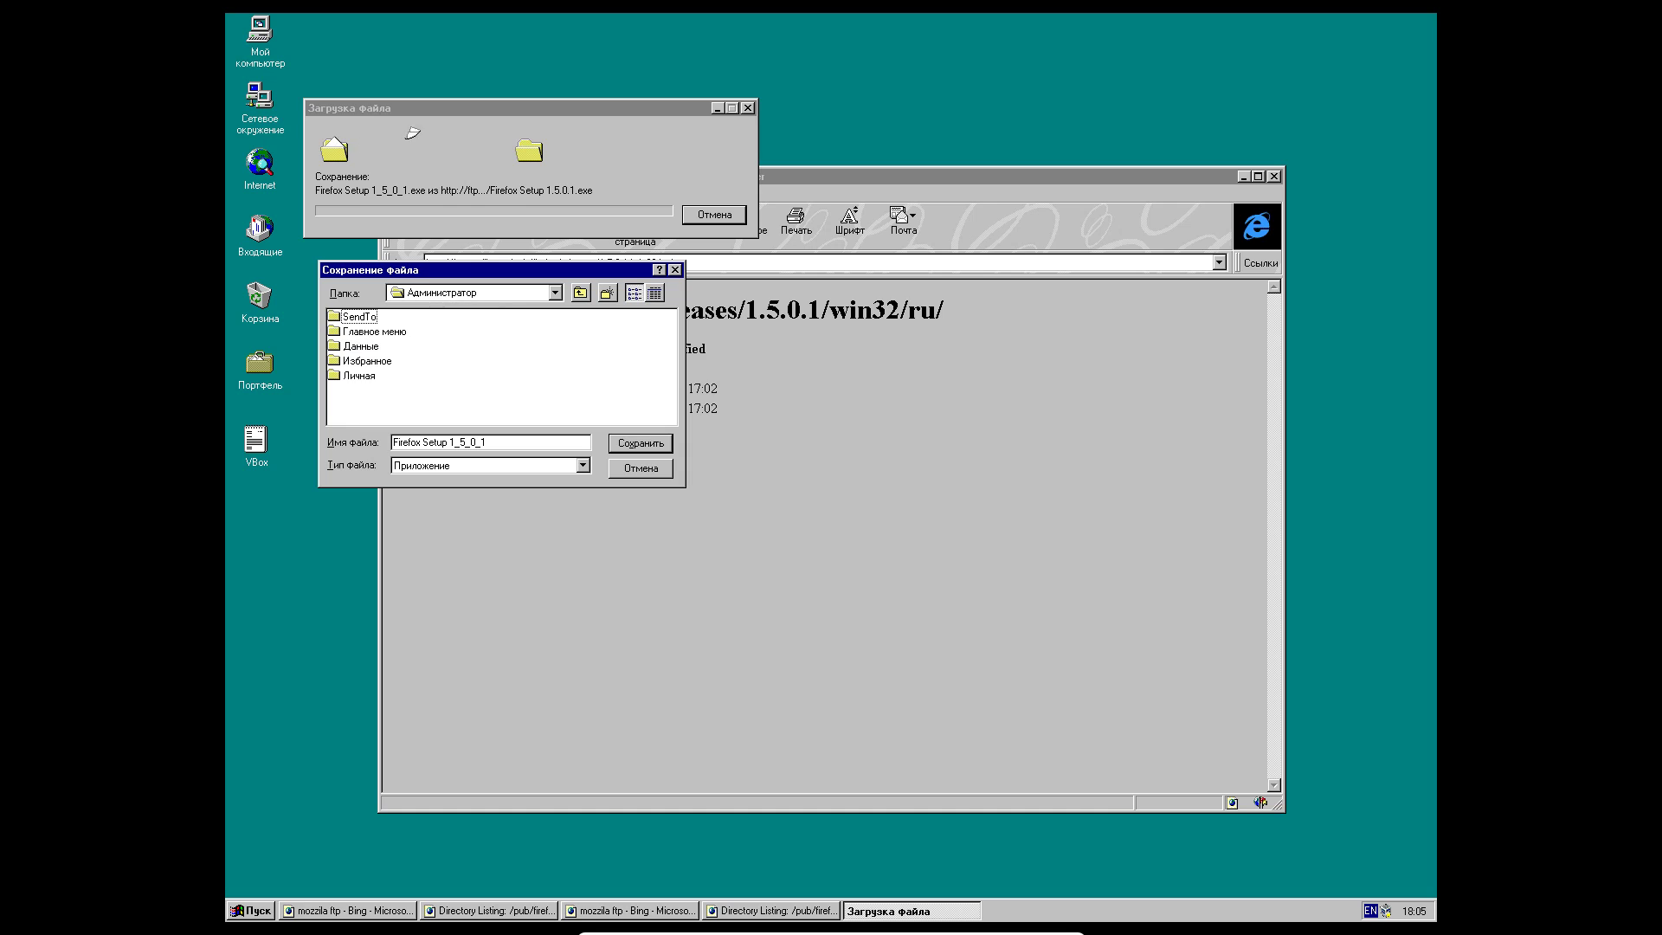
key(End)
key(Return)
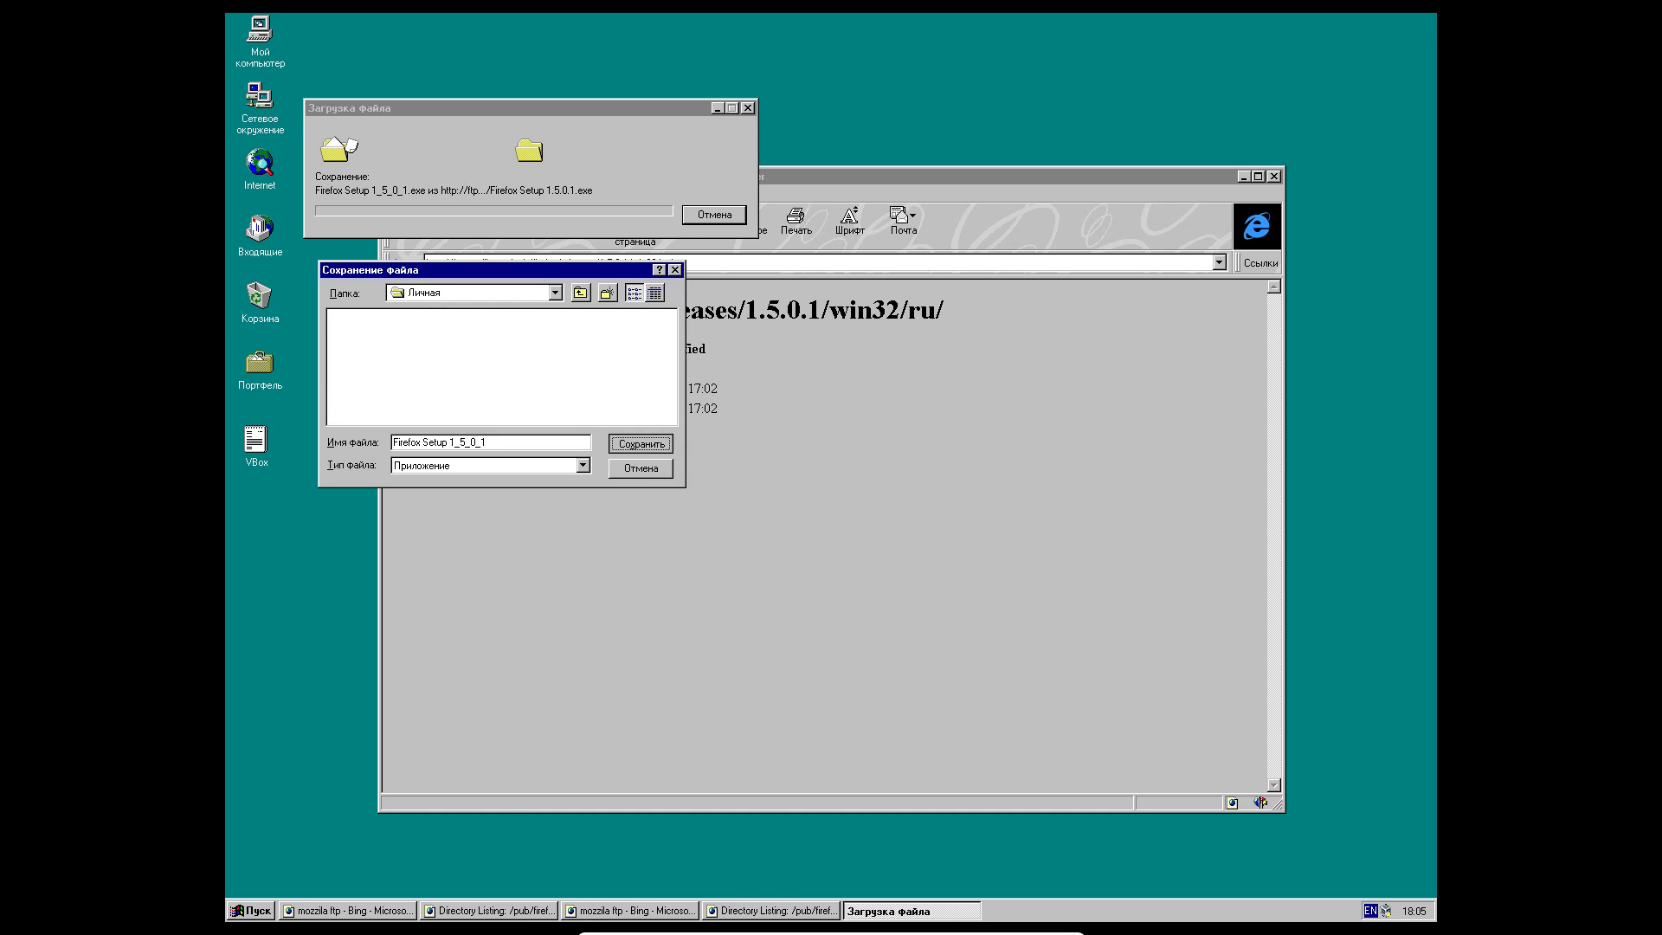
key(Return)
- Browse to C:\Winnt\Profiles\Администратор\Личная and launch the Firefox Setup 1_5_0_1 installer
double_click(259, 35)
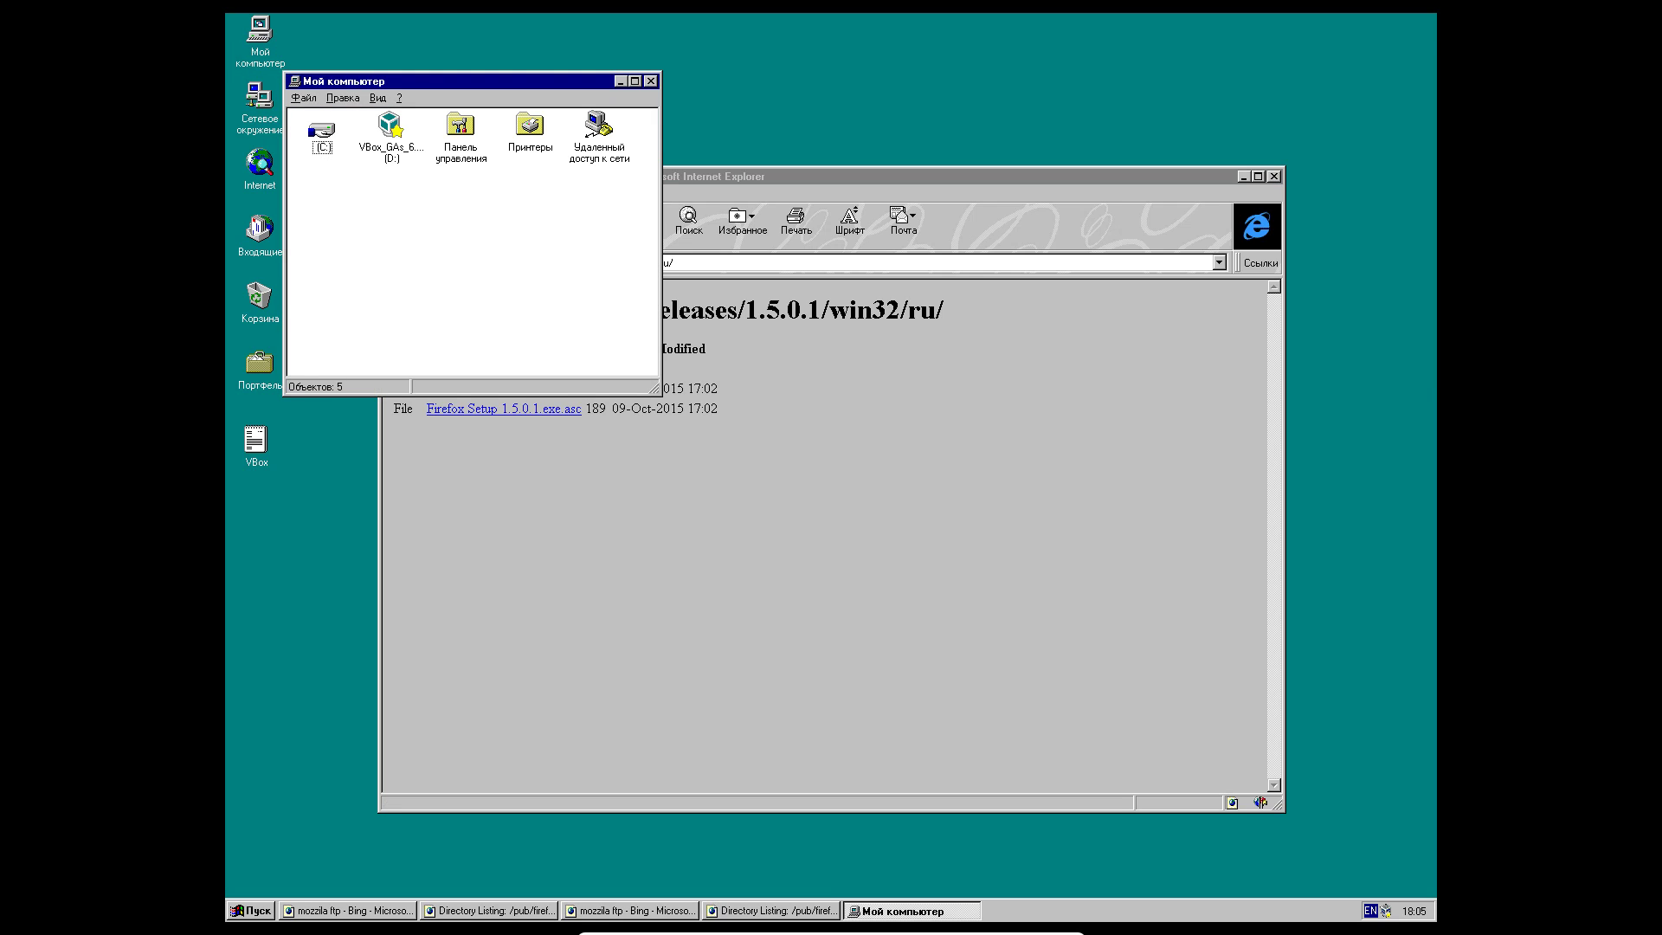
double_click(322, 132)
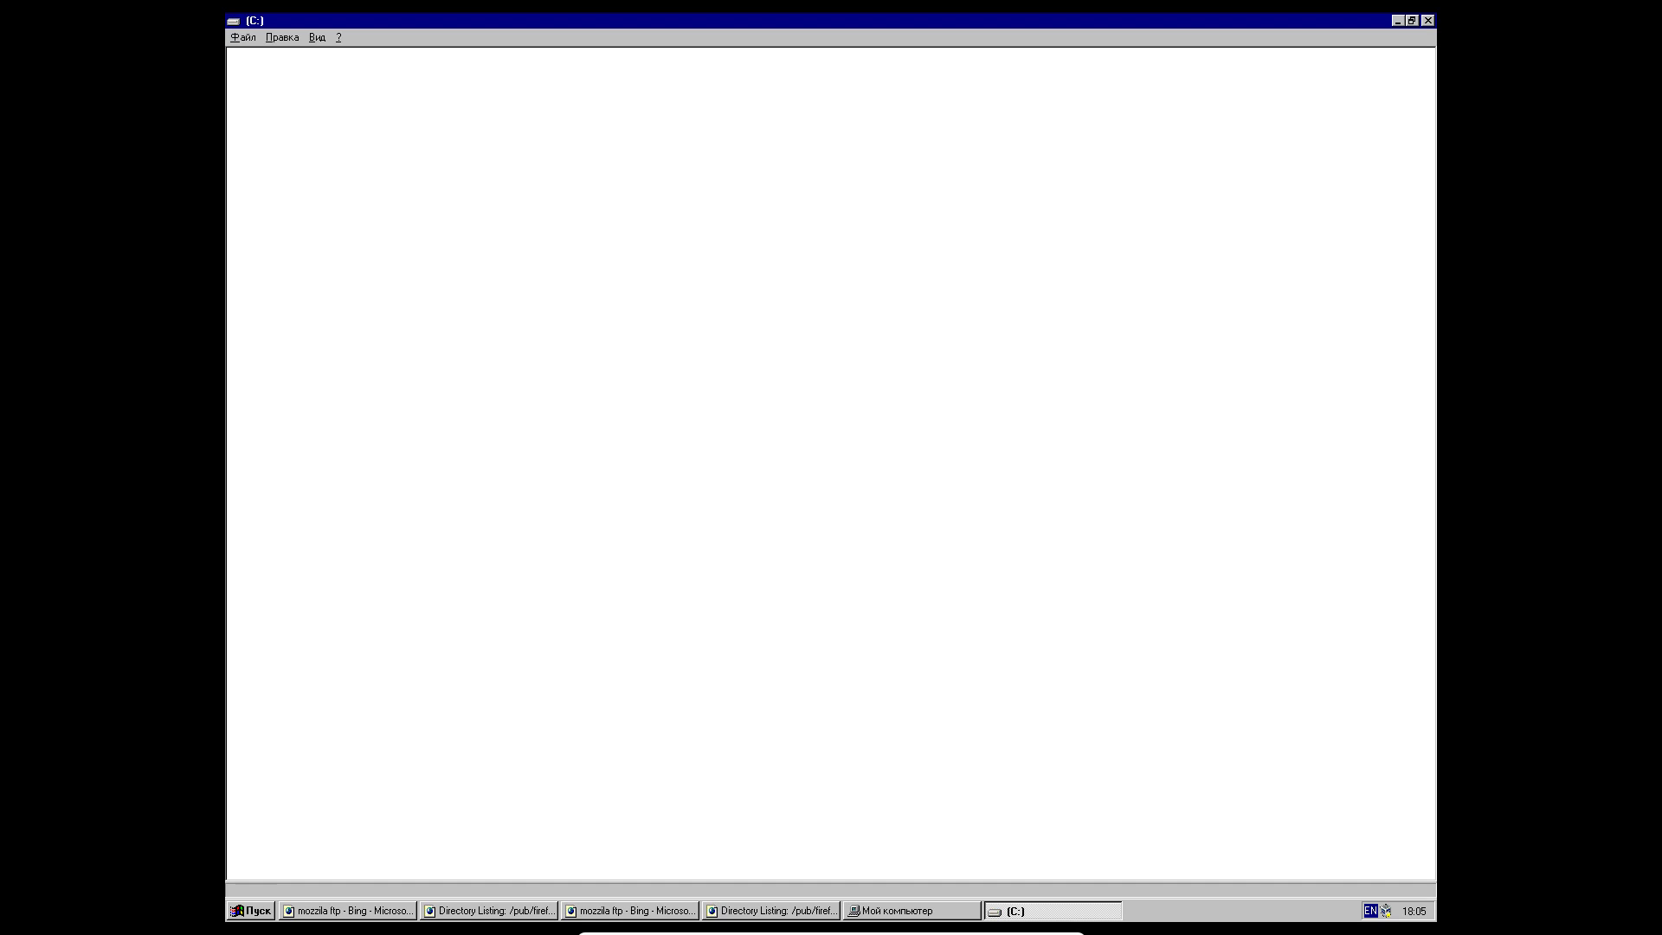
double_click(400, 65)
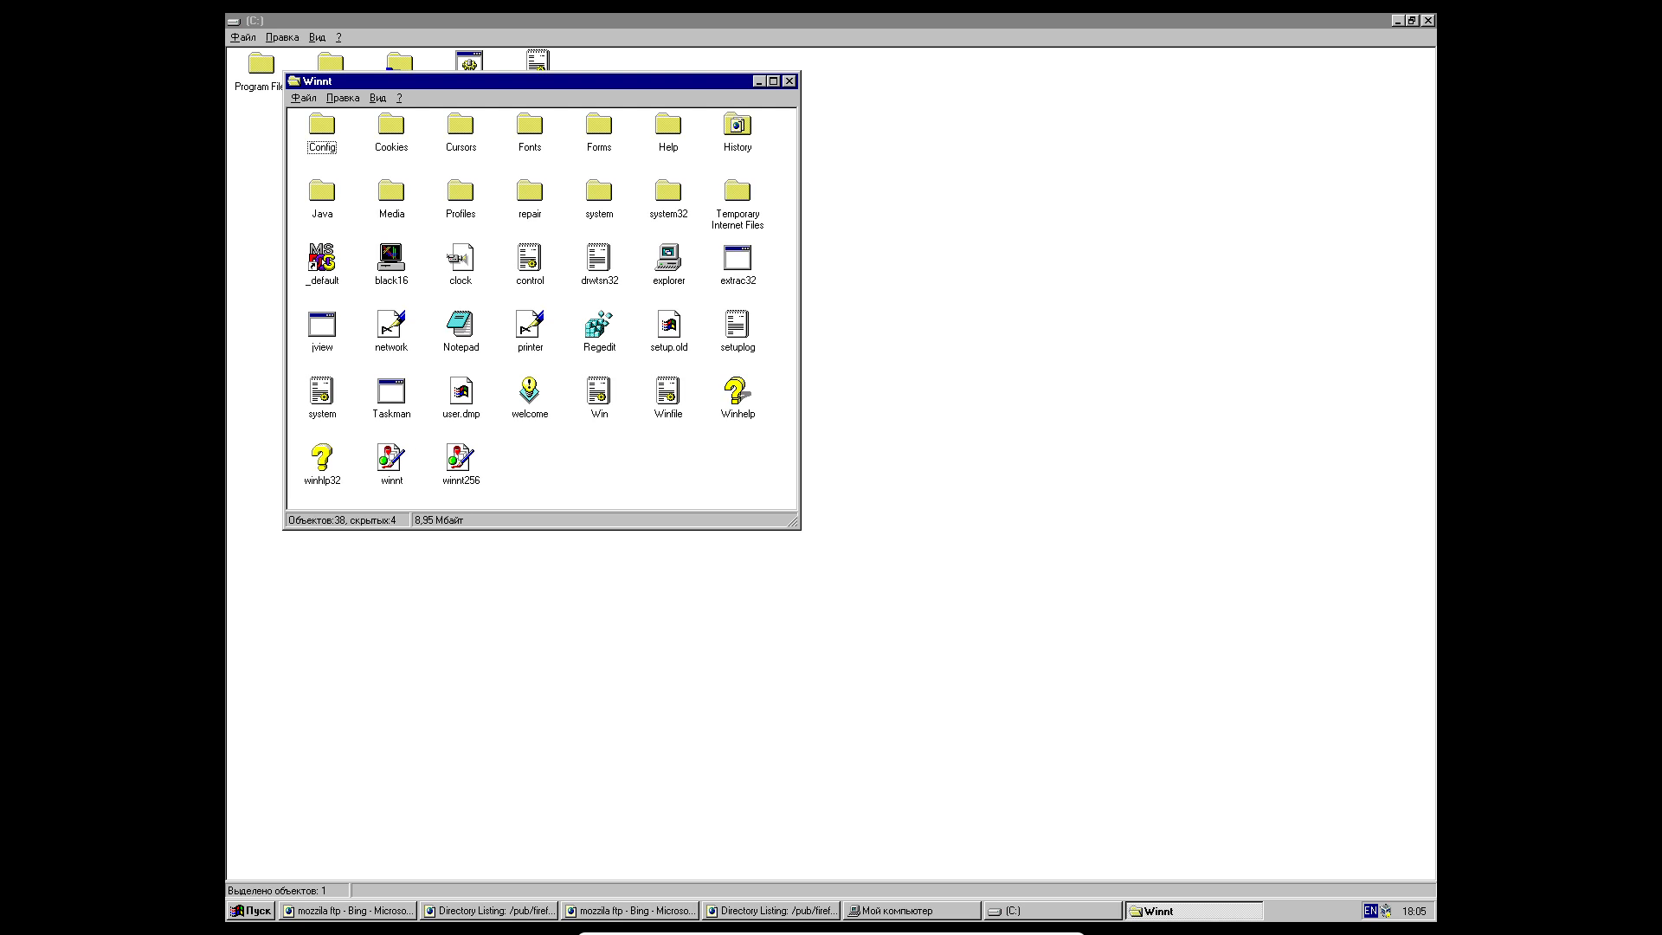
key(p)
key(Return)
key(Down)
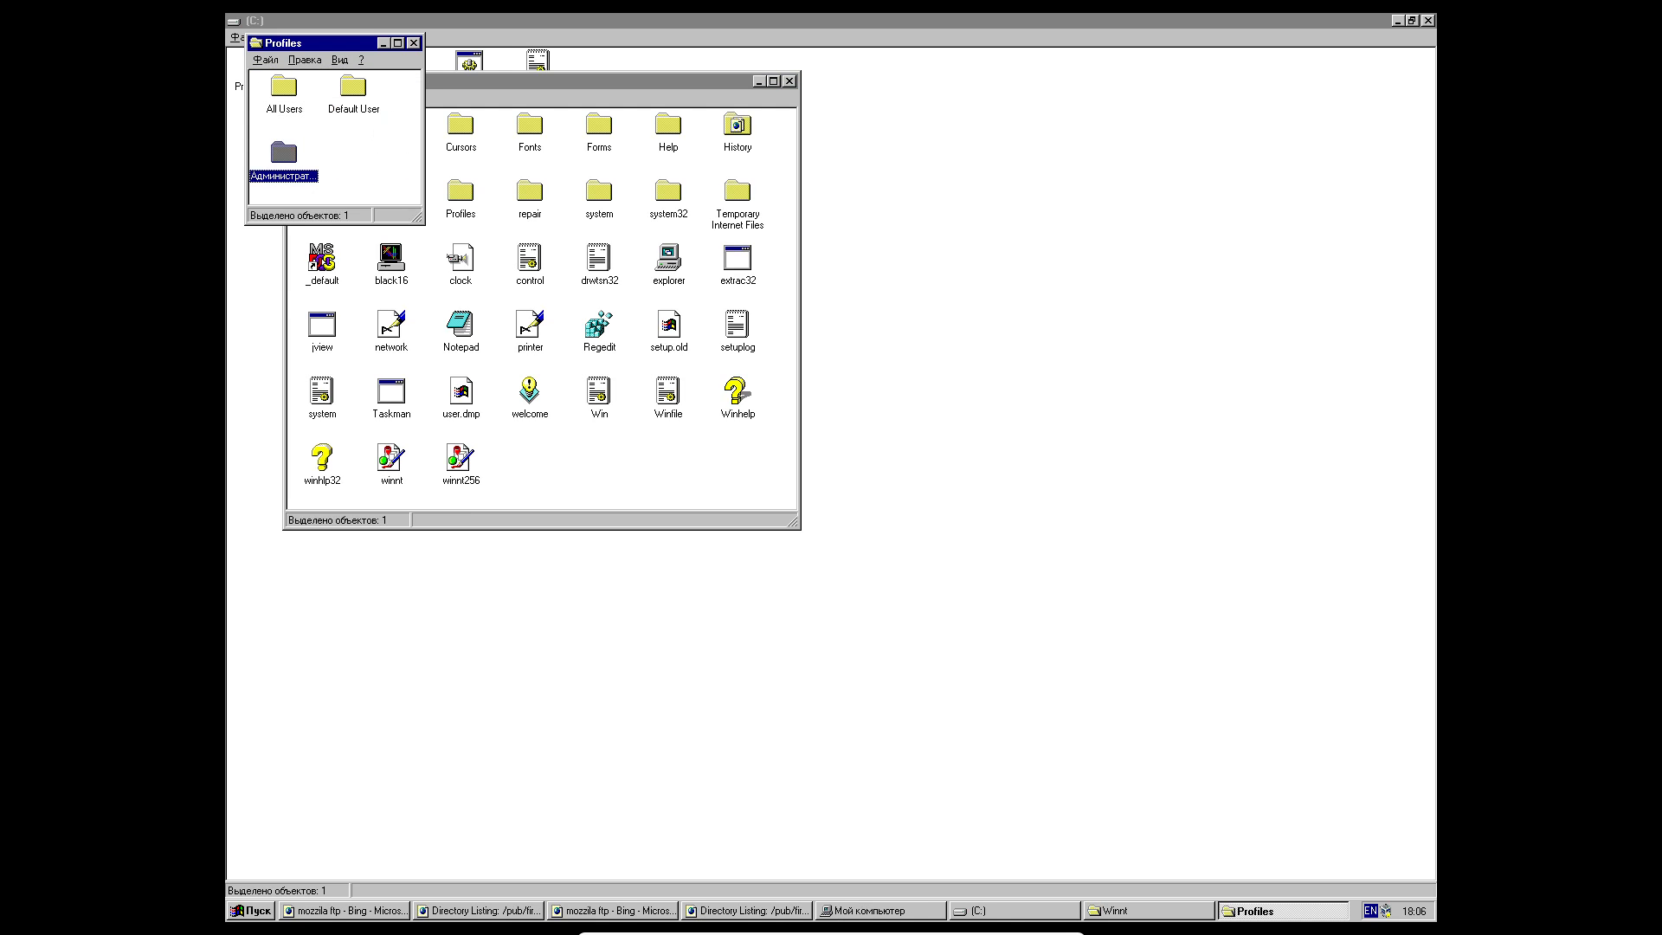
key(Return)
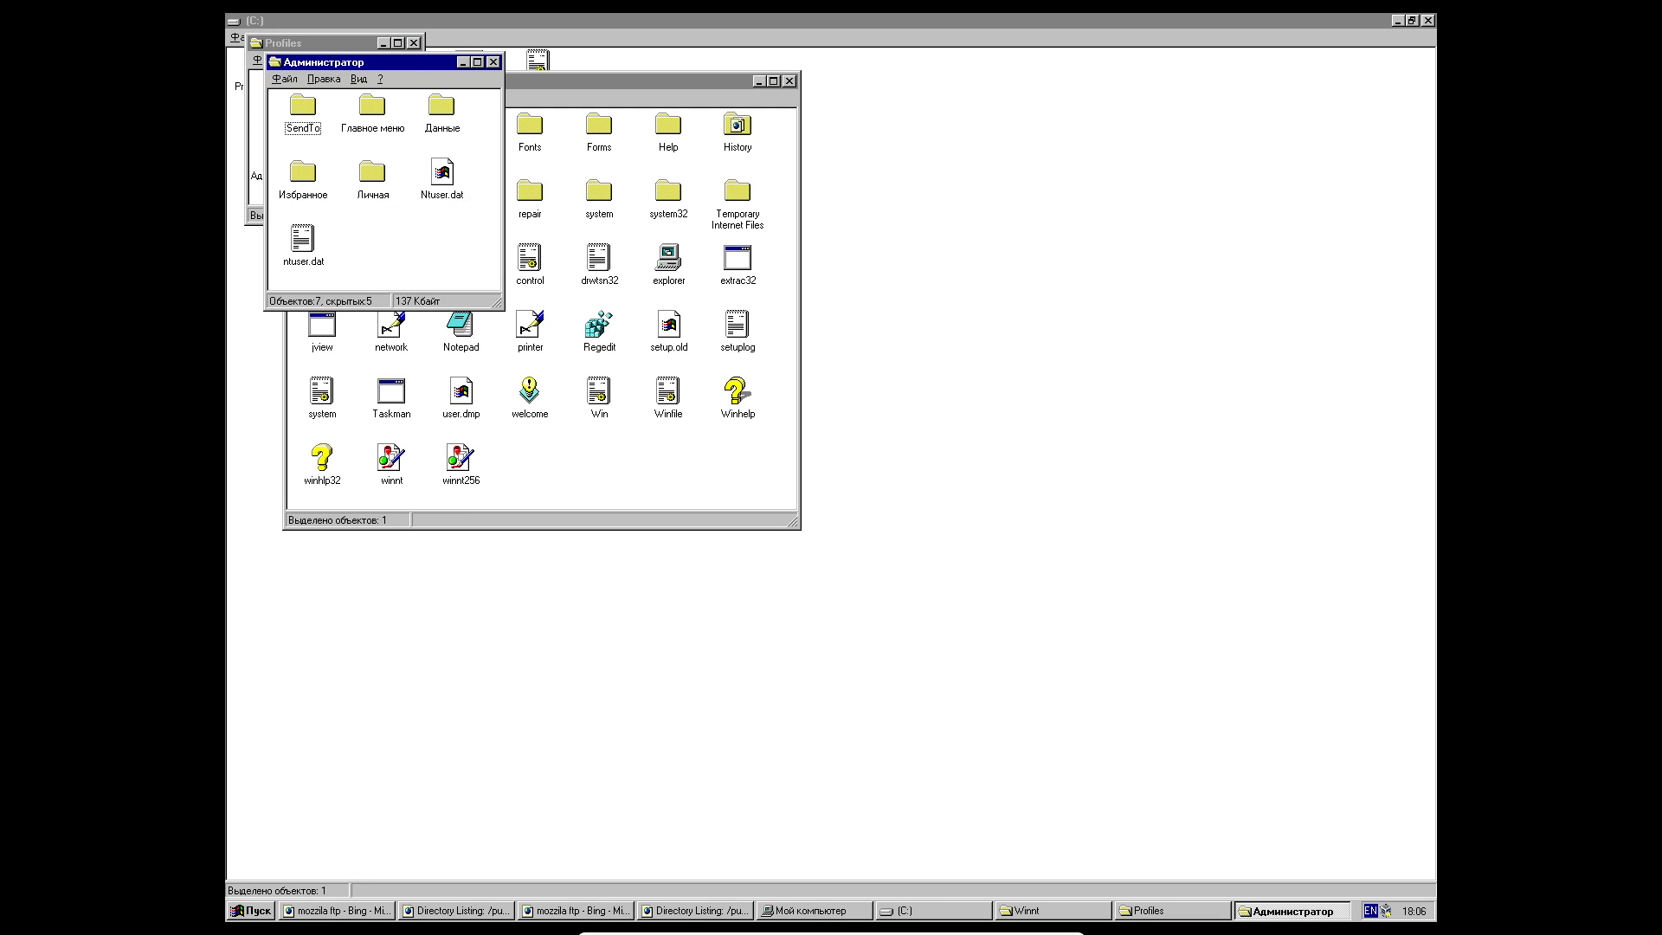
double_click(372, 173)
key(Down)
key(Return)
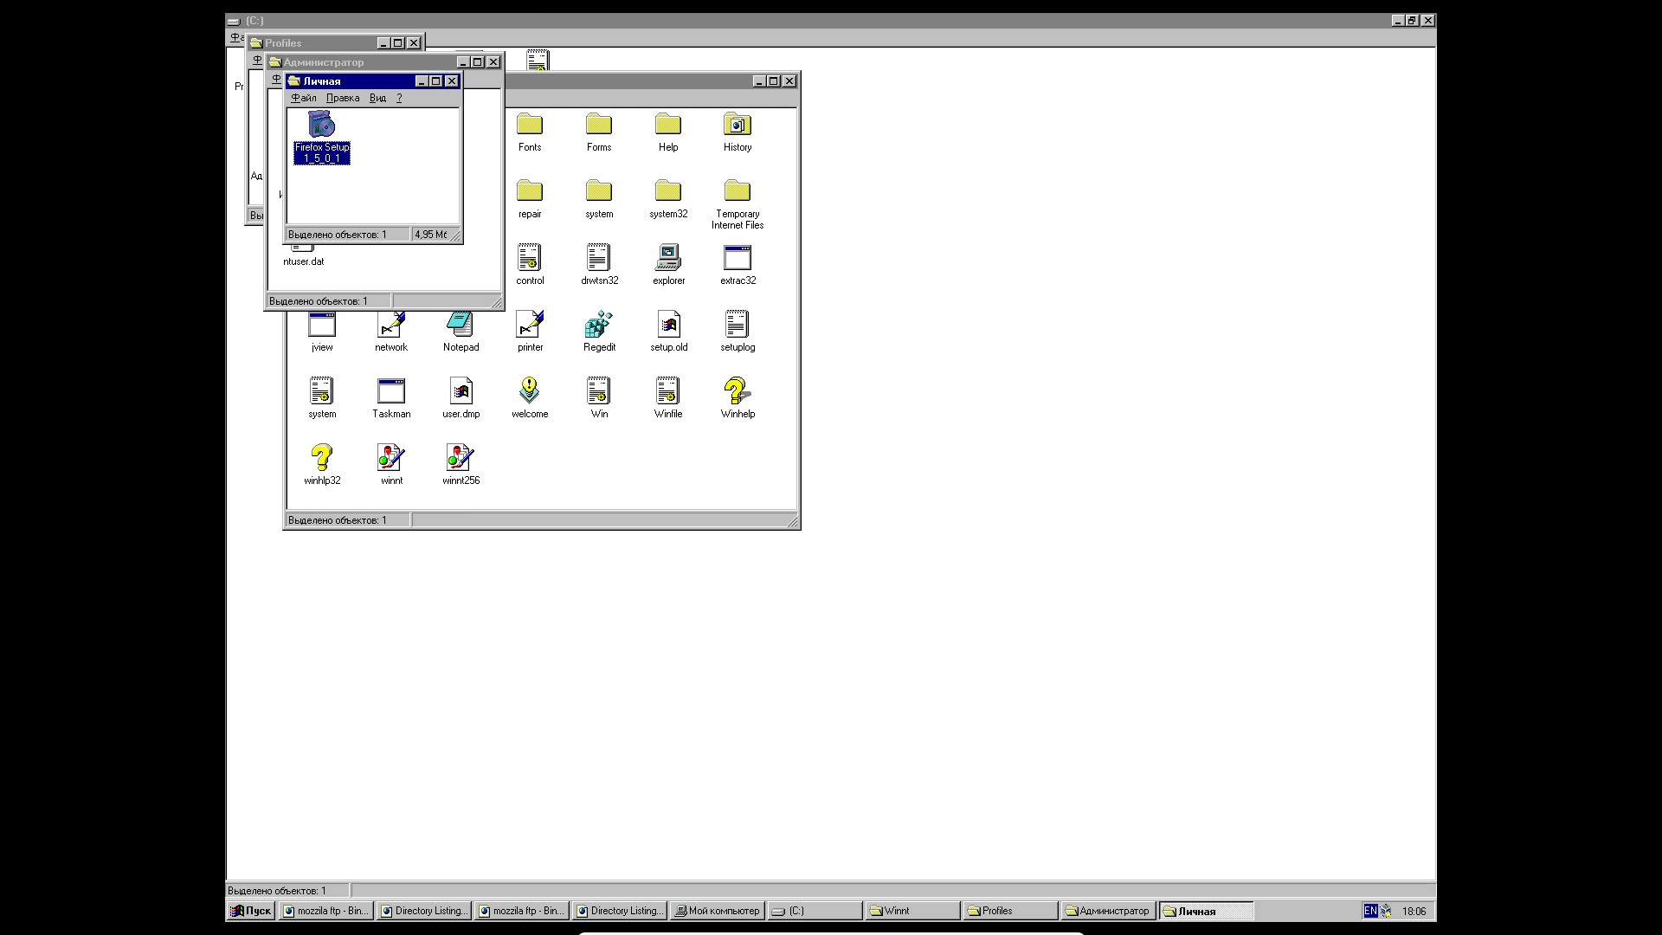
- Close the C:, Firefox 1.5.0.1 listing, Администратор, My Computer and Winnt windows, keeping the Личная folder open
click(1428, 21)
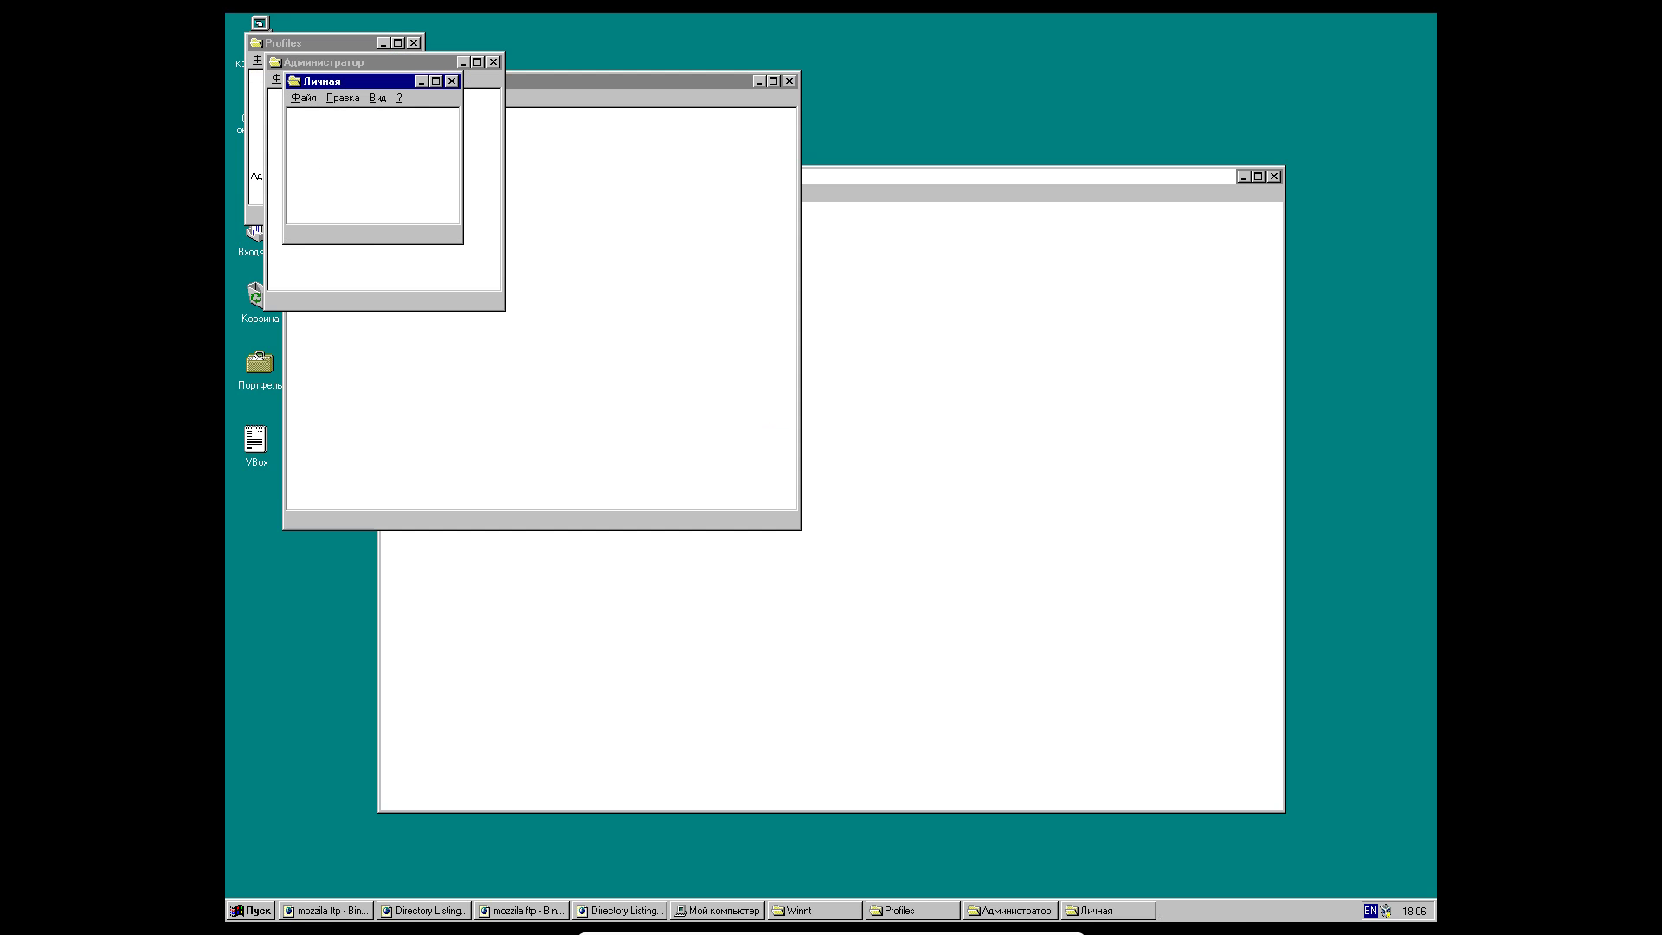
click(996, 177)
click(1274, 176)
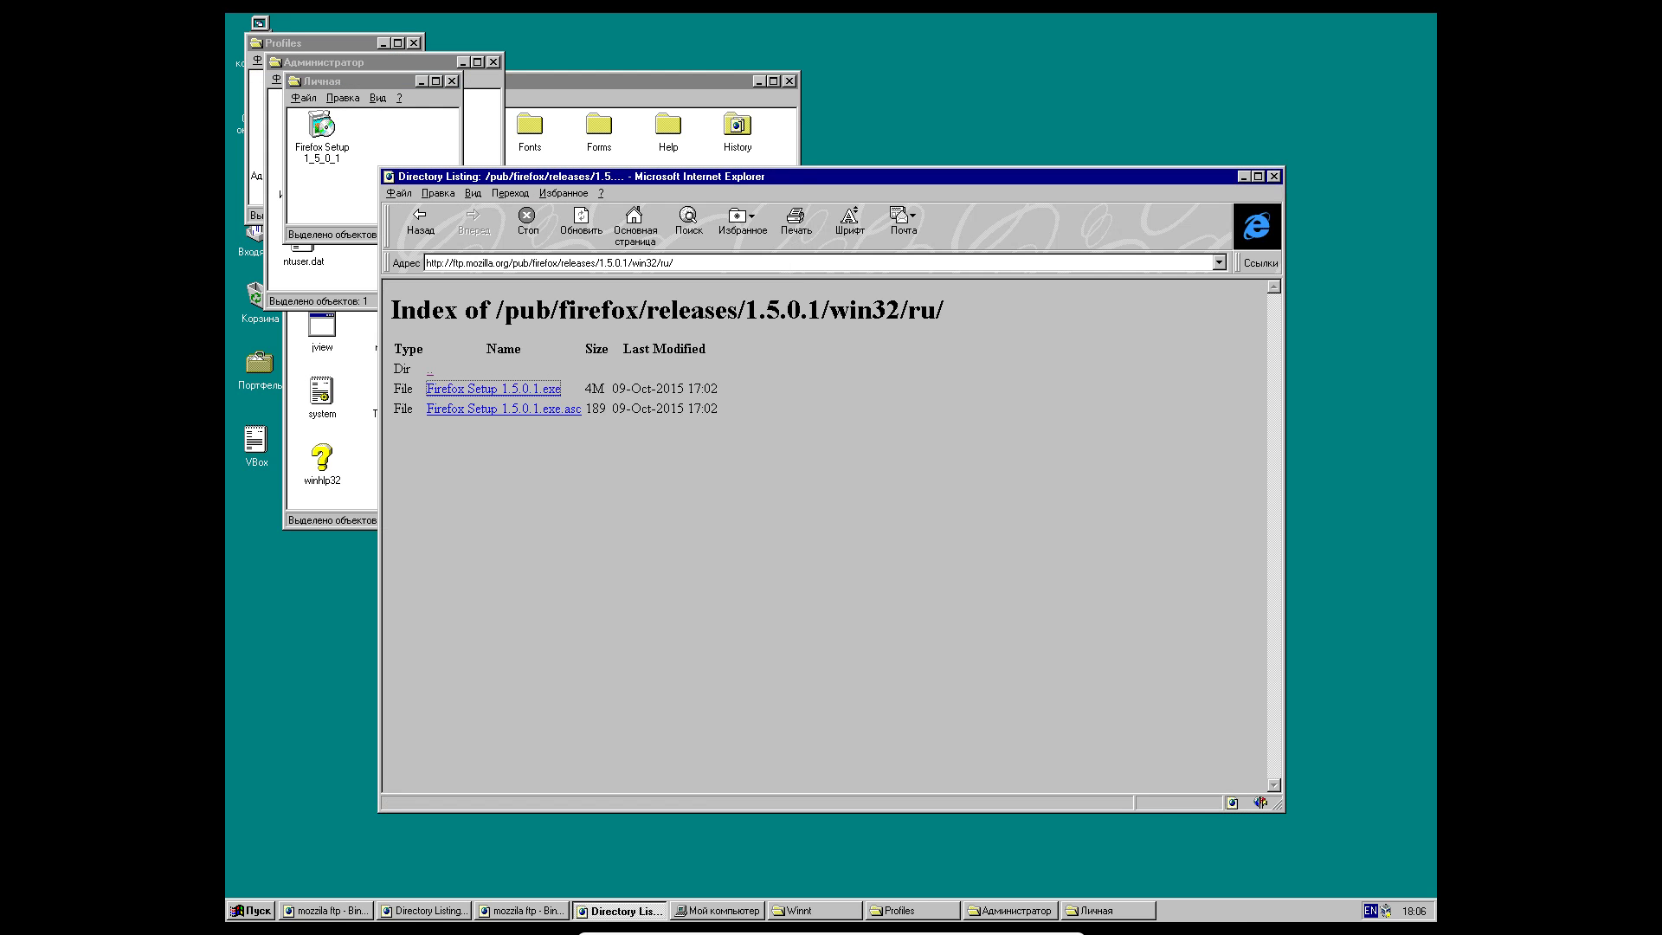
drag(597, 82, 908, 245)
drag(406, 62, 420, 456)
click(506, 456)
click(651, 82)
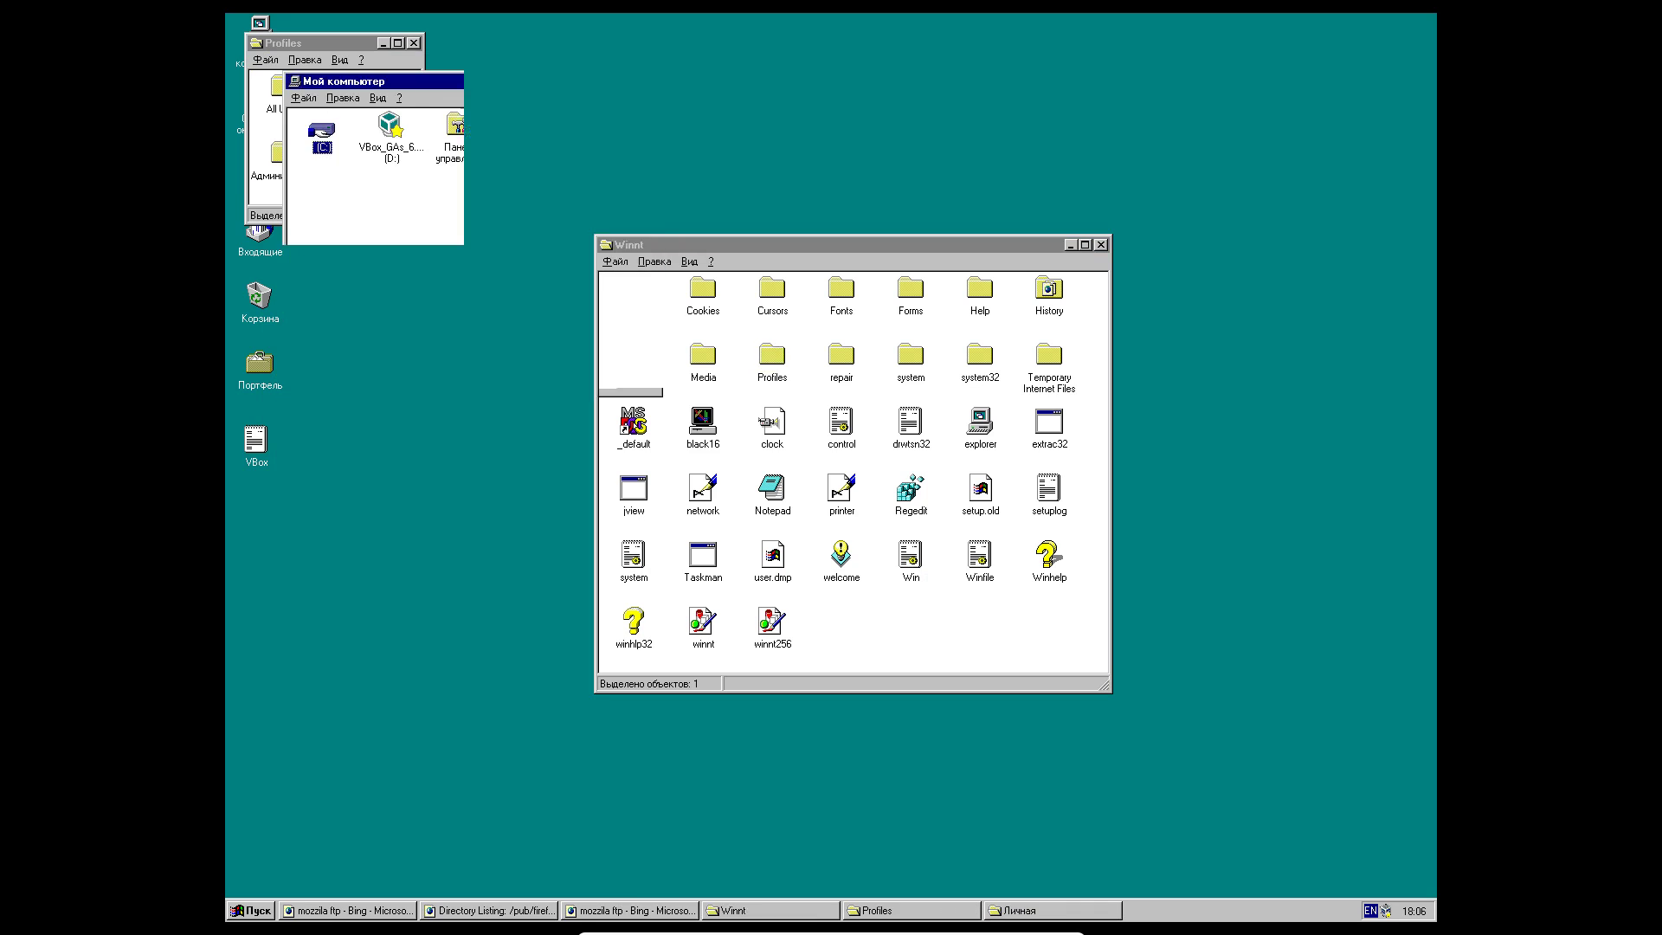
click(1101, 245)
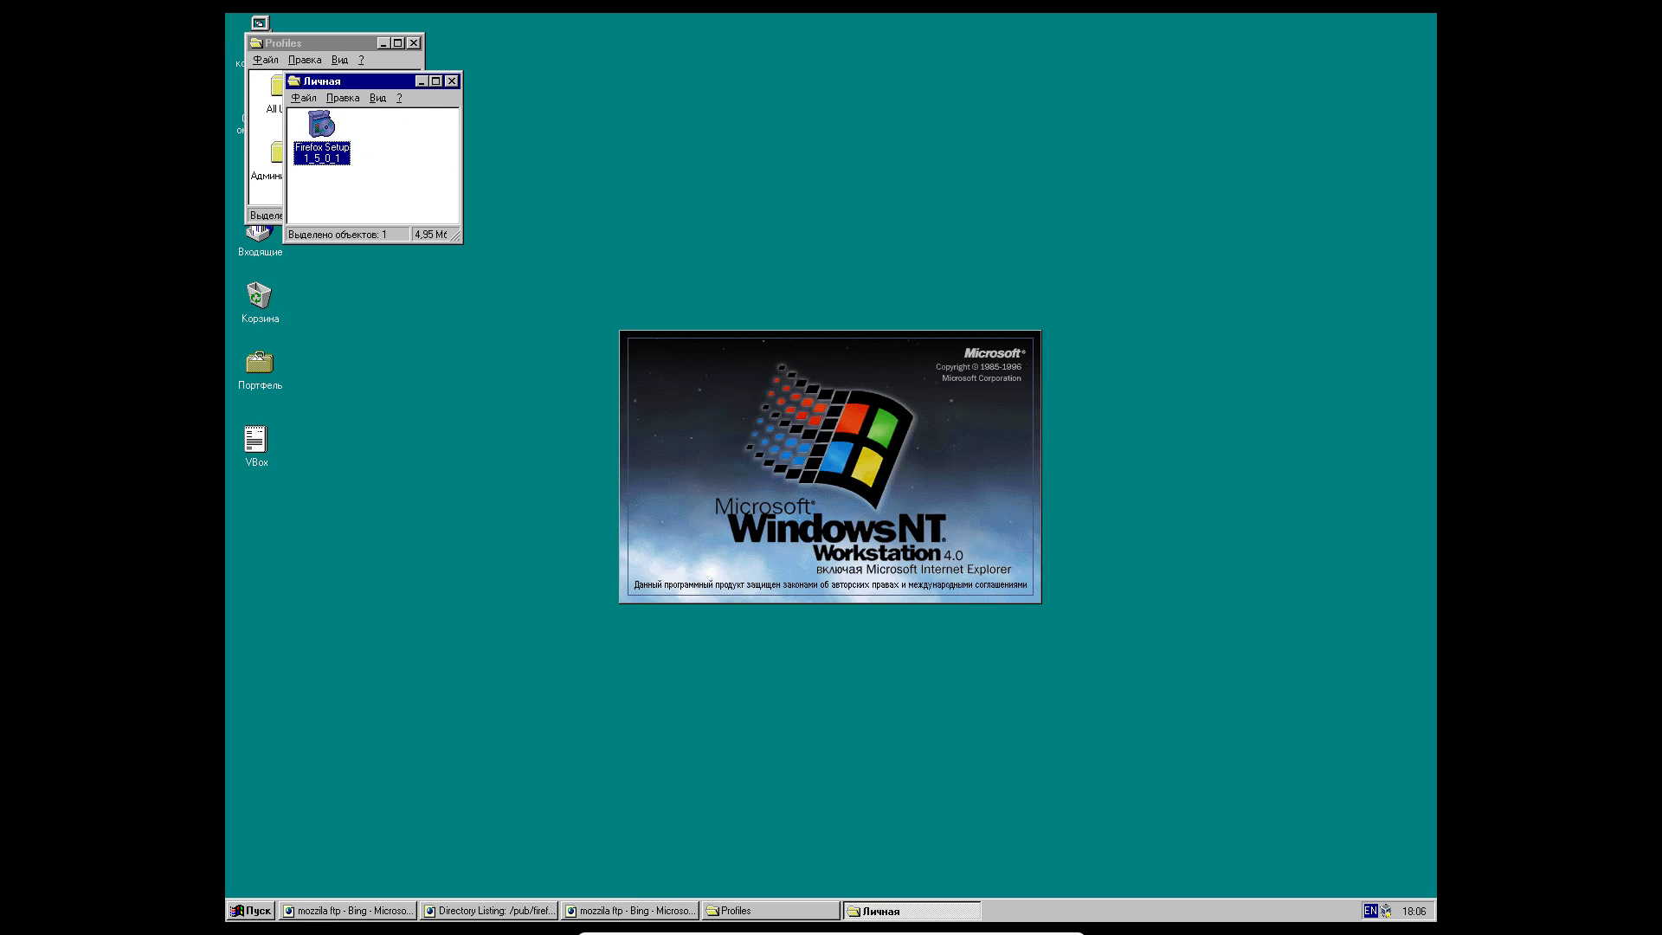
- Reopen the Firefox releases listing from the Bing results and browse to the 1.5rc3/win32/en-US folder
click(347, 910)
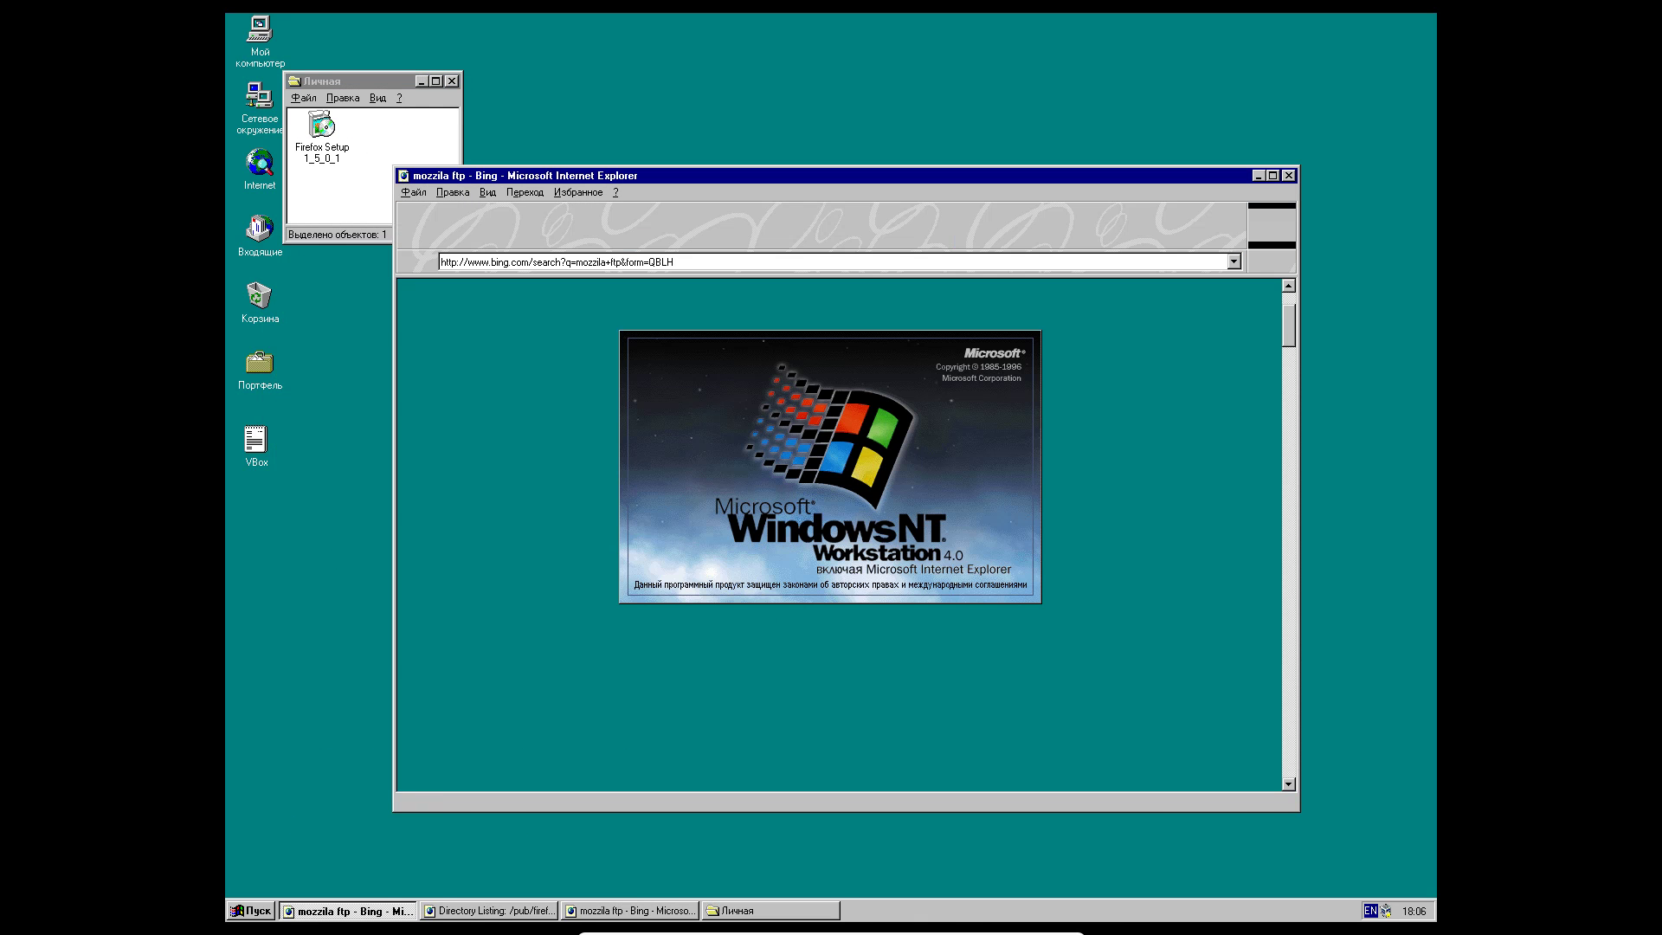
click(659, 481)
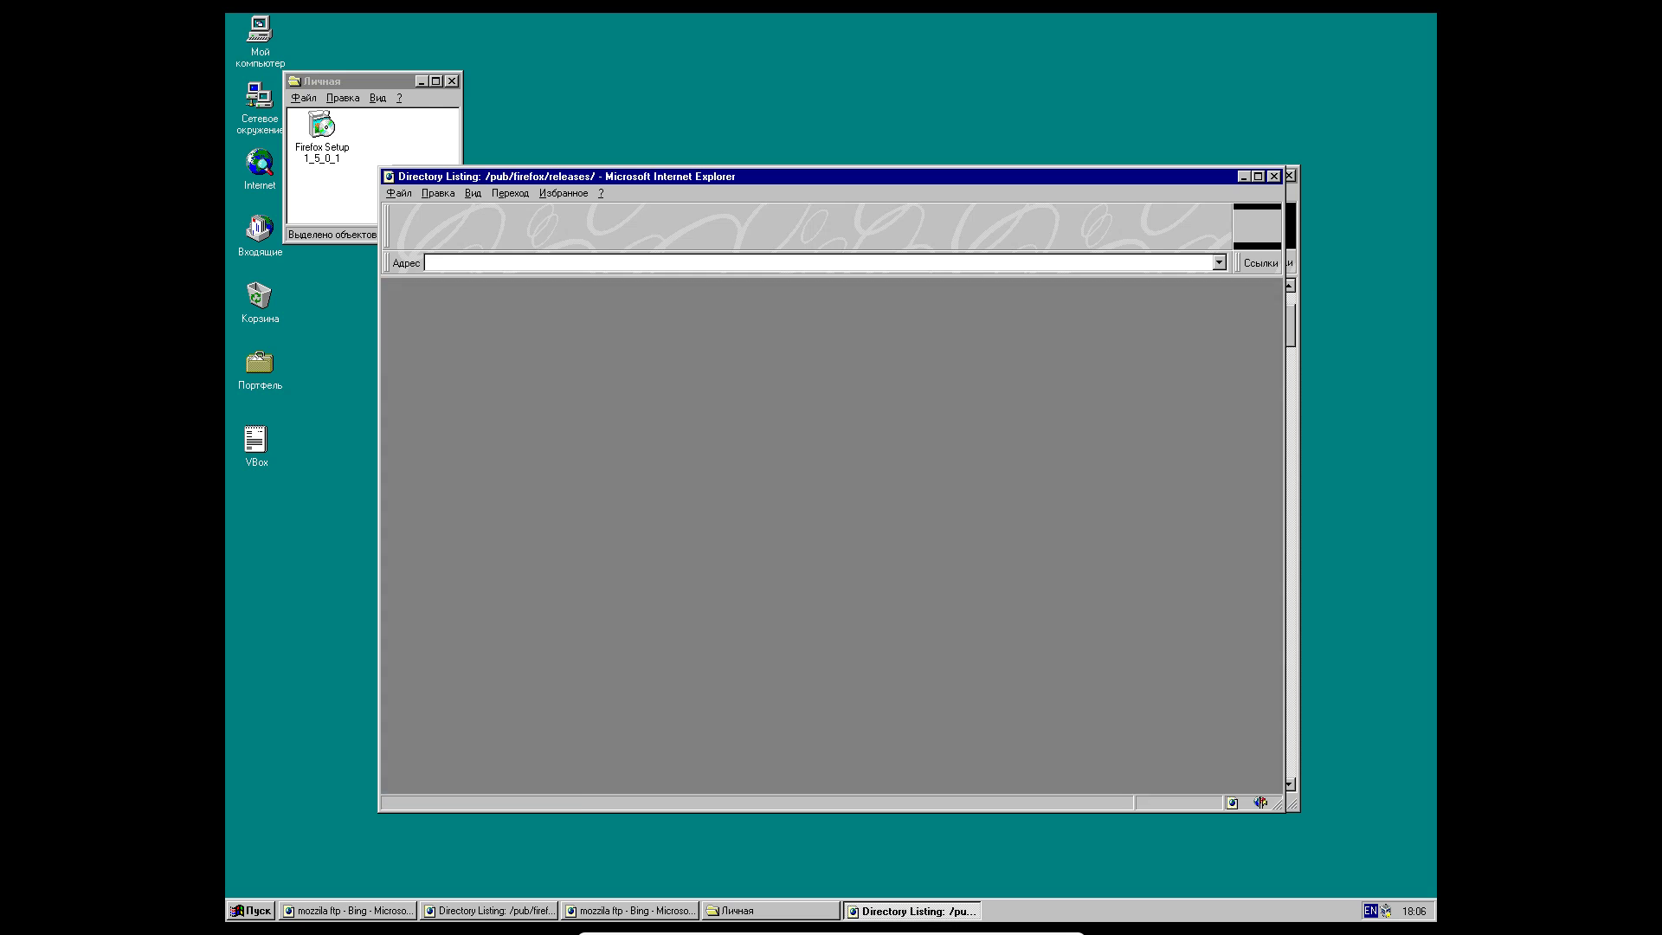
scroll(824, 535, down, 7)
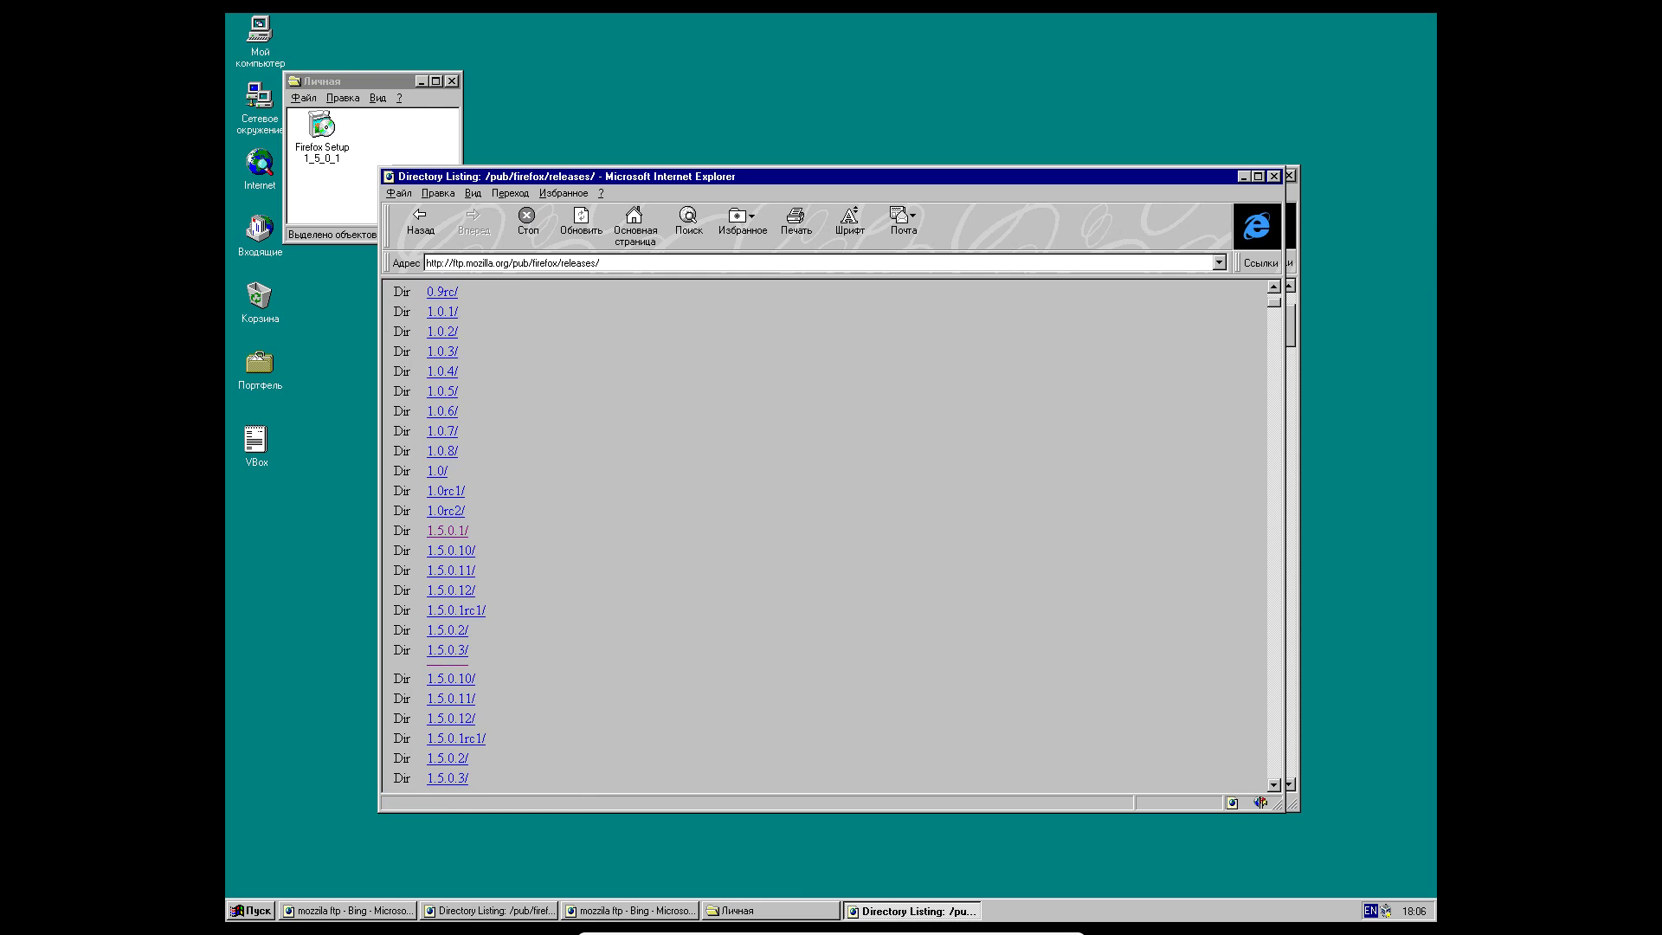
scroll(824, 535, down, 1)
click(446, 569)
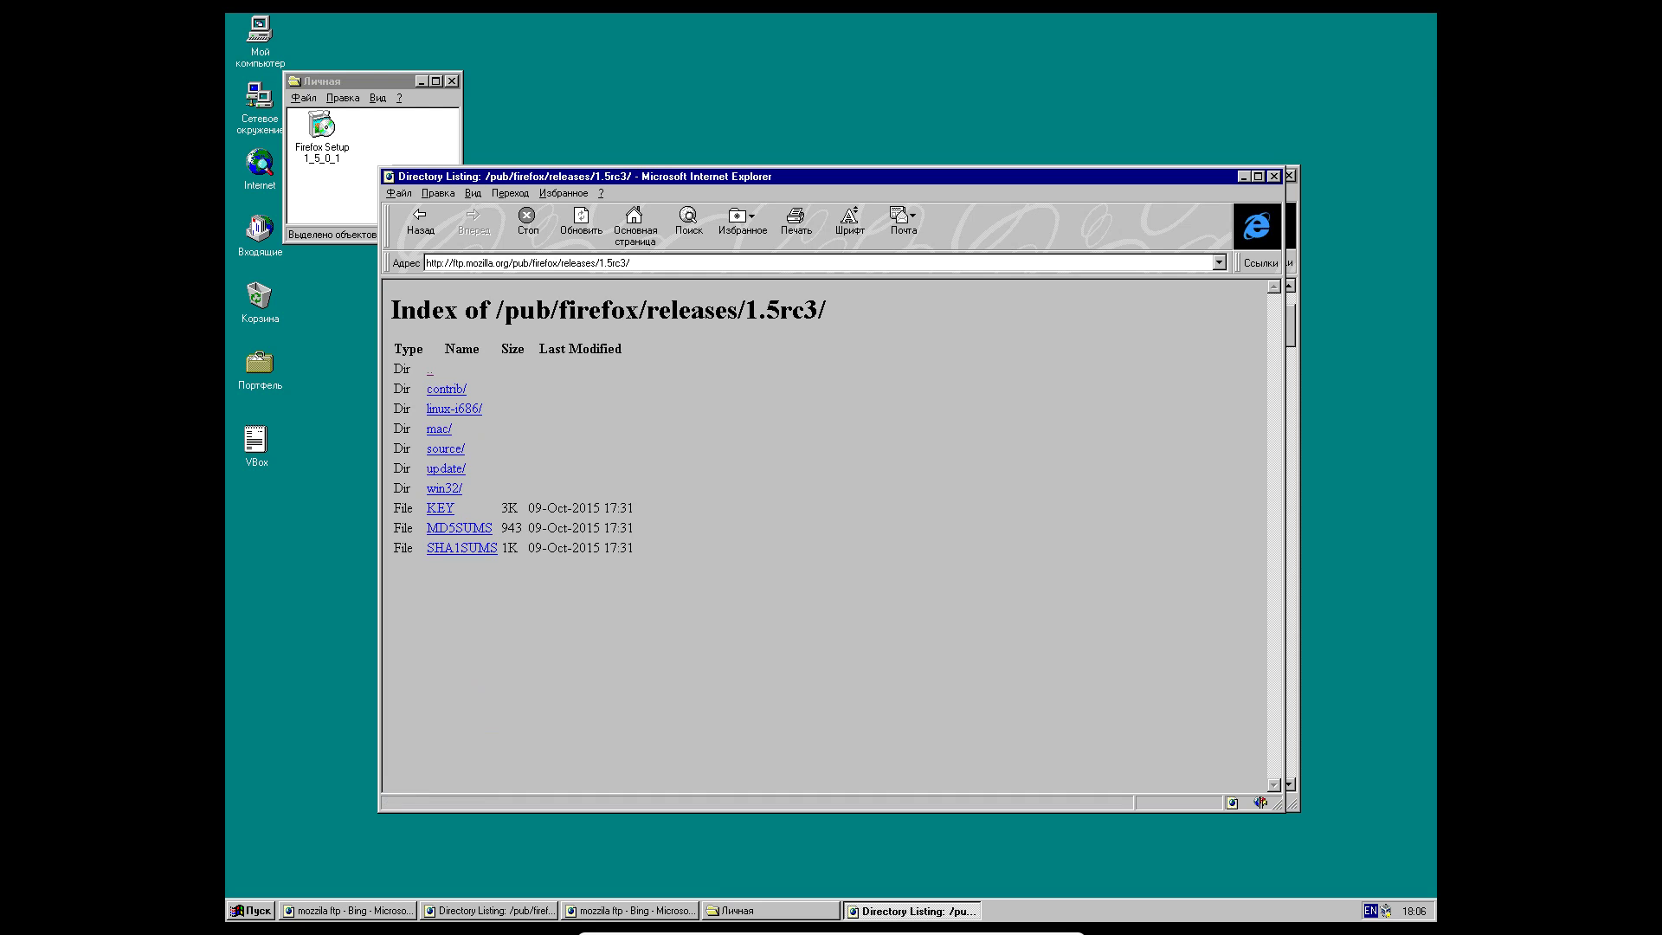
click(444, 489)
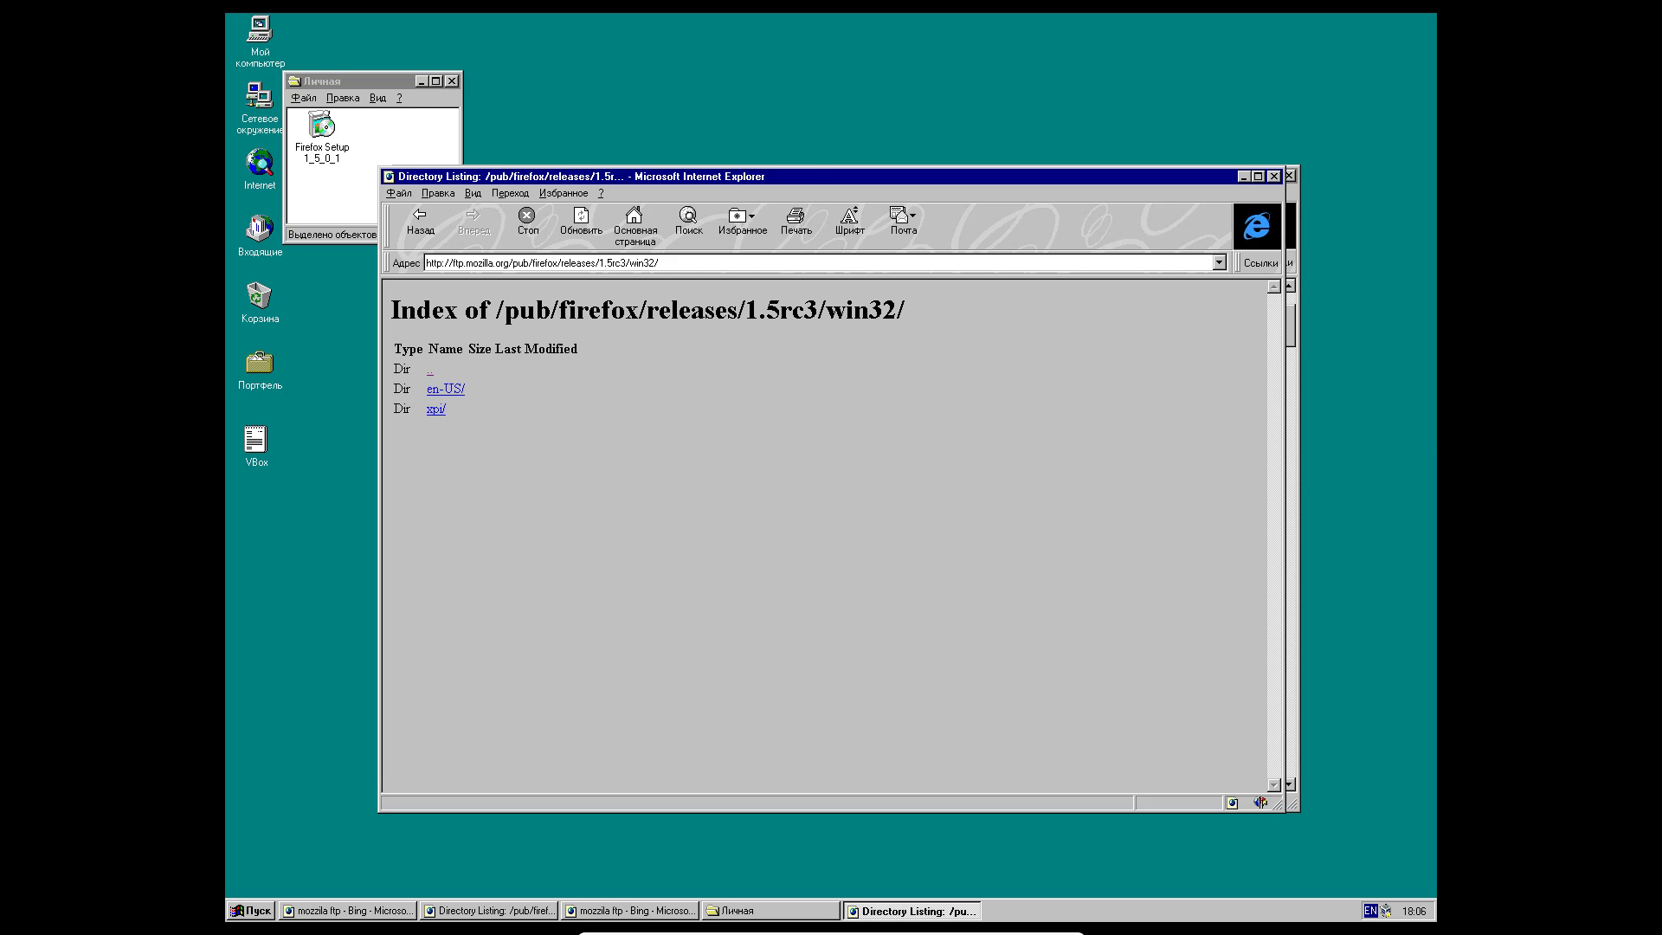
click(445, 389)
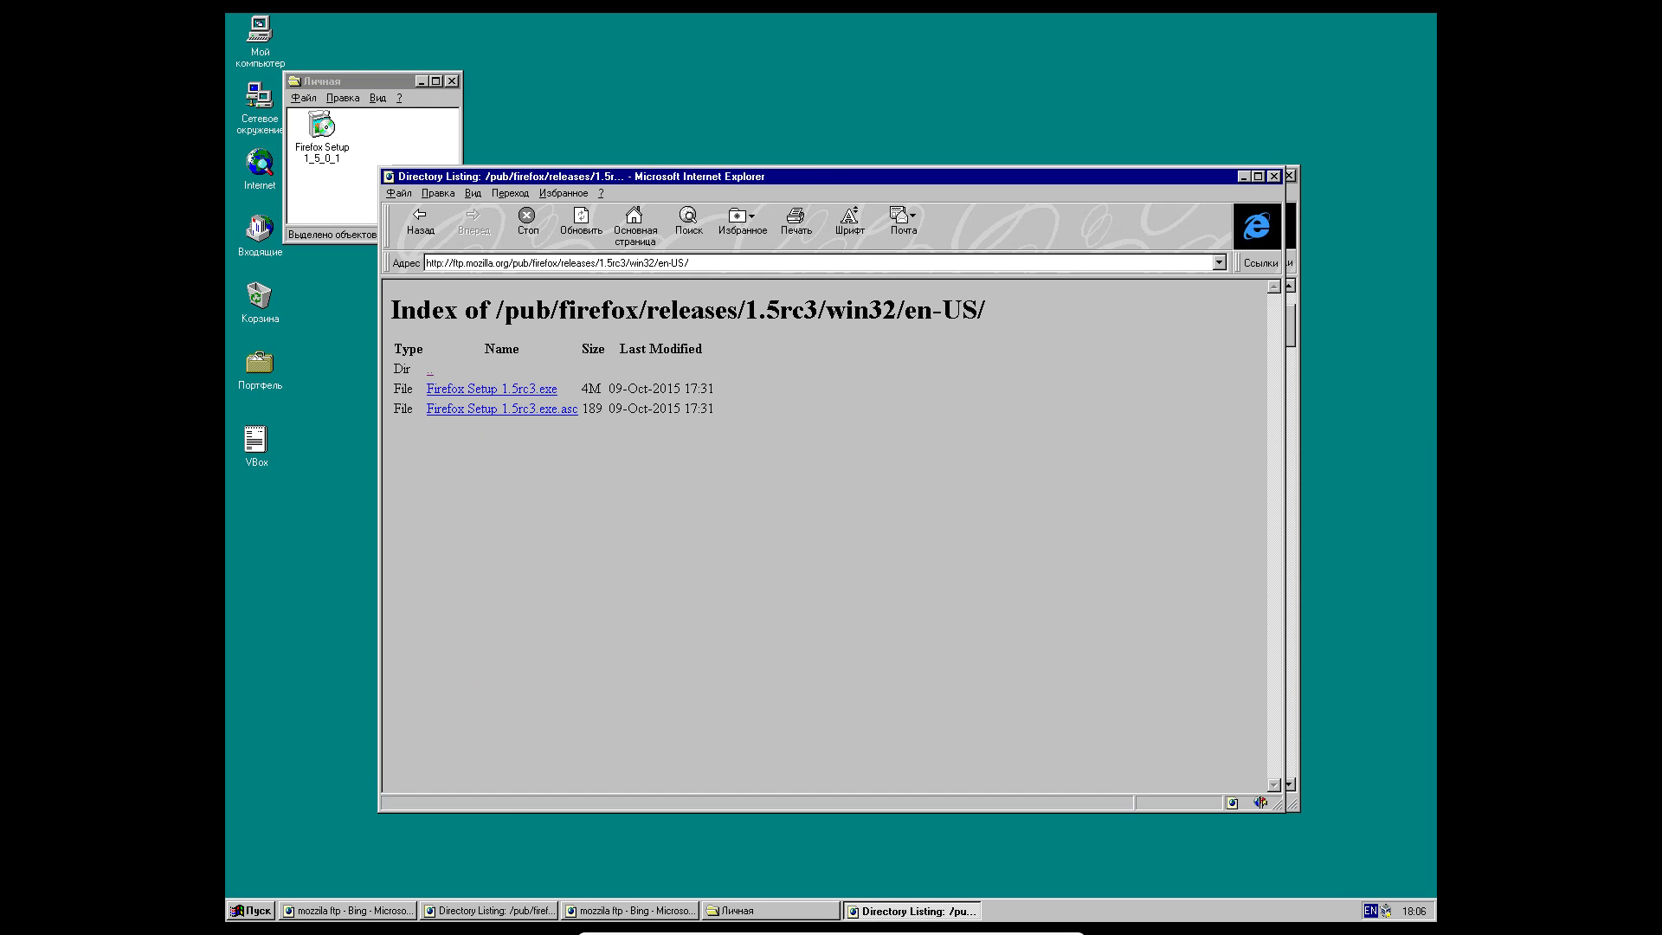
- Download Firefox Setup 1.5rc3.exe into the Личная folder, close its directory listing and return to the folder window
click(491, 388)
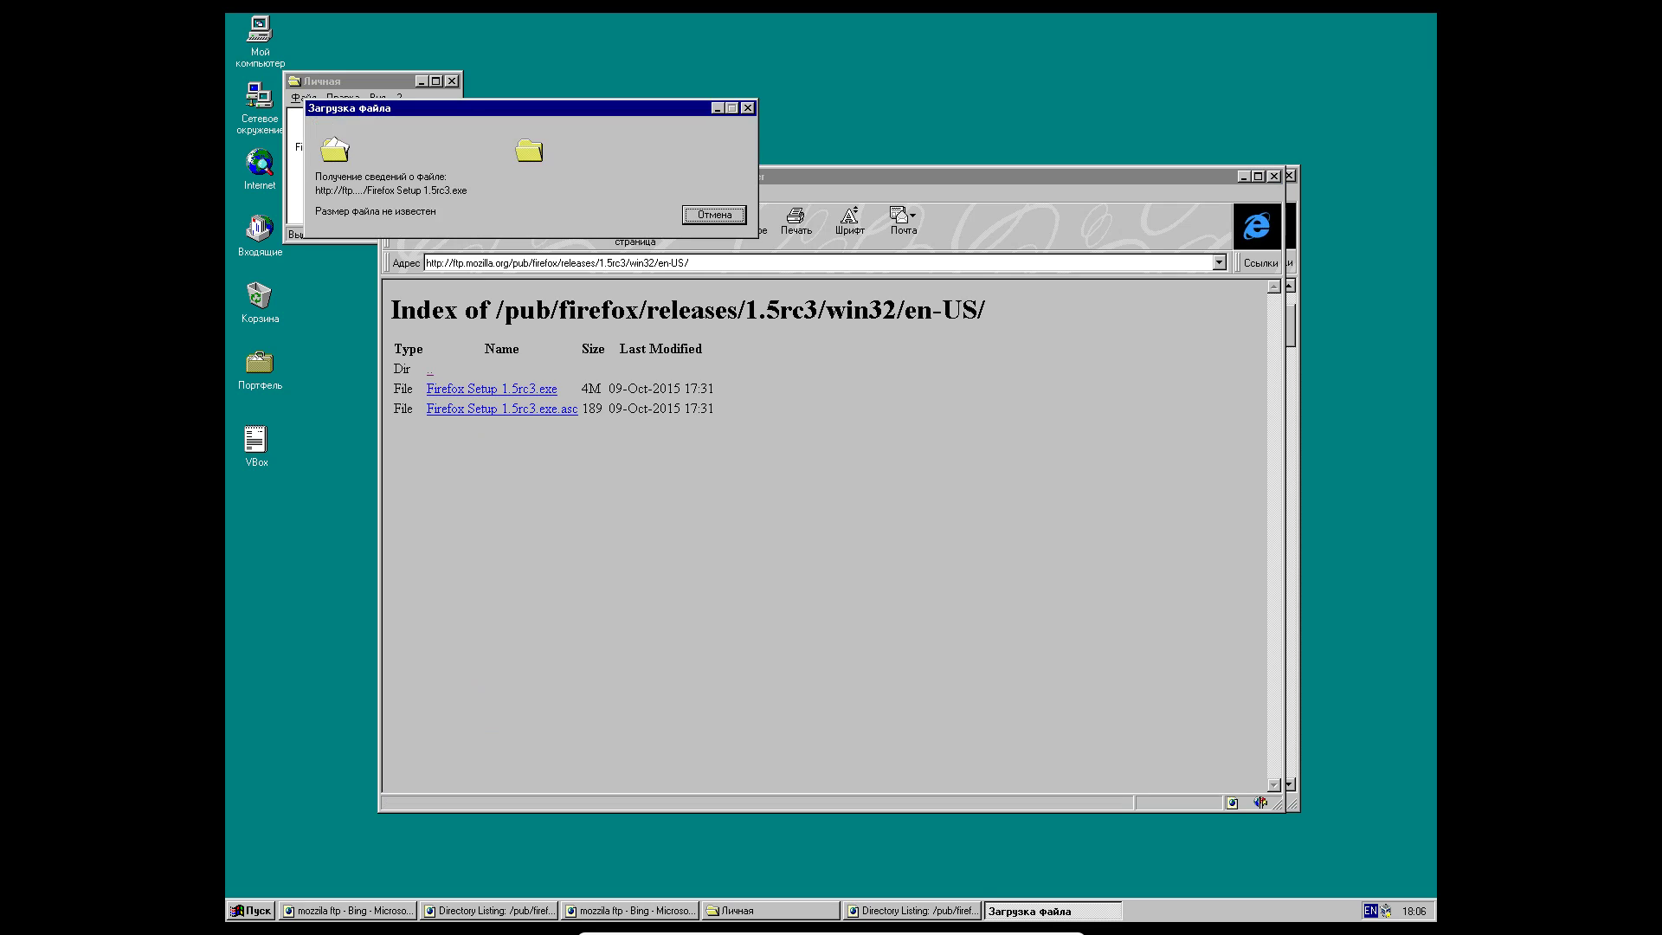
key(Return)
key(Return)
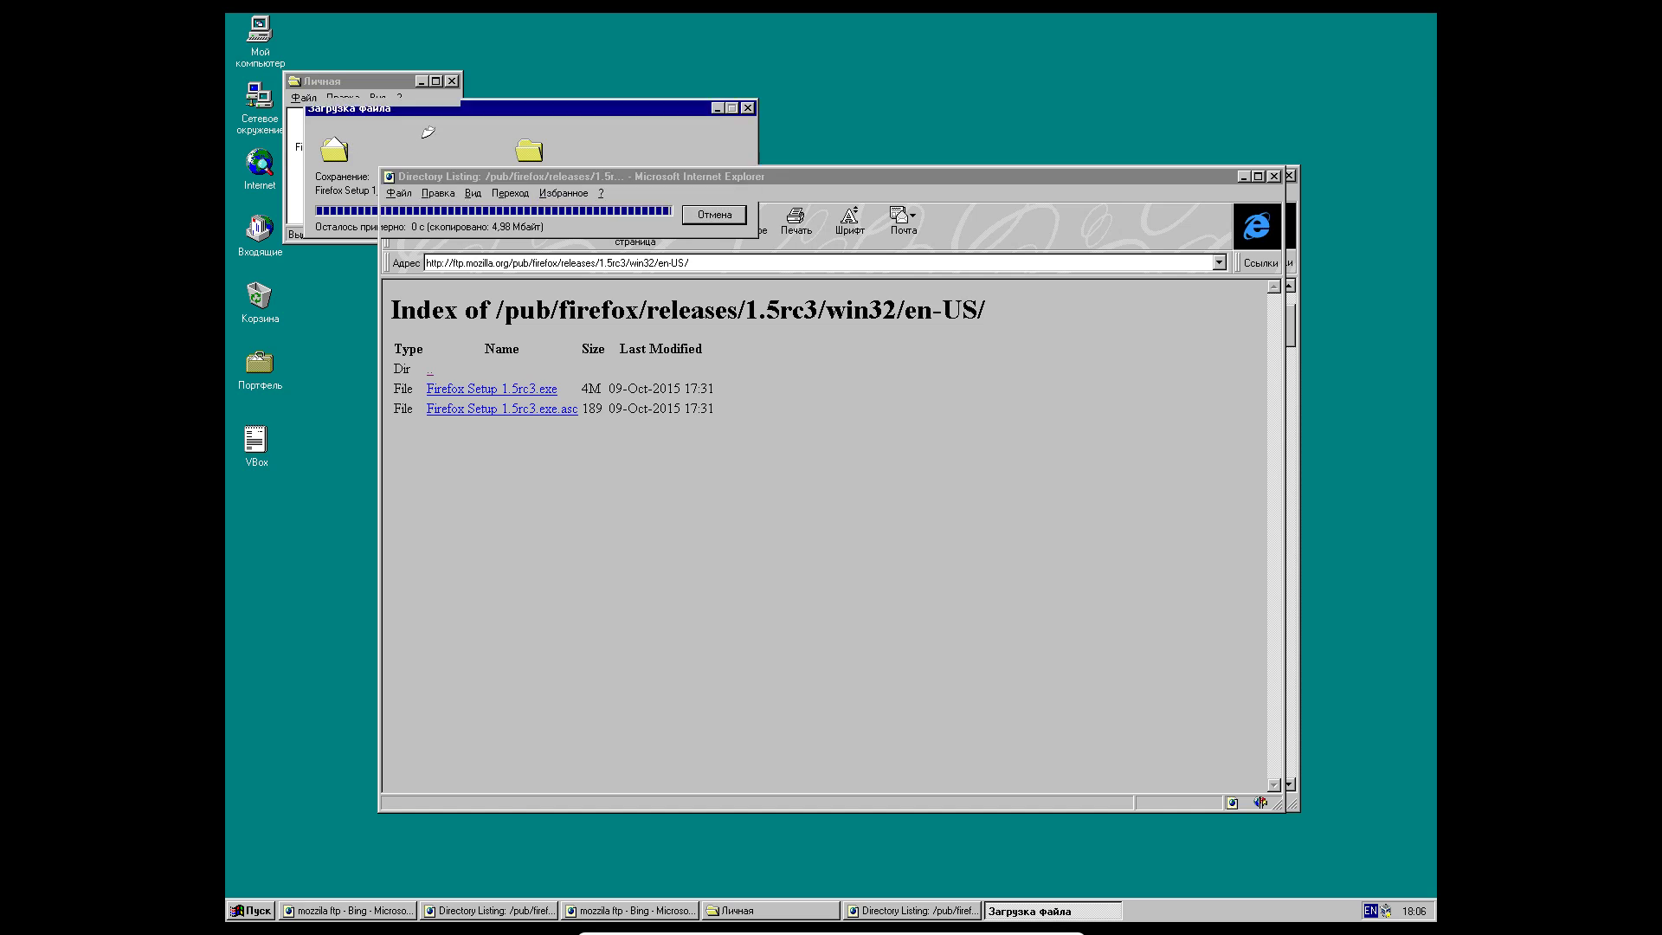
key(alt+F4)
right_click(408, 141)
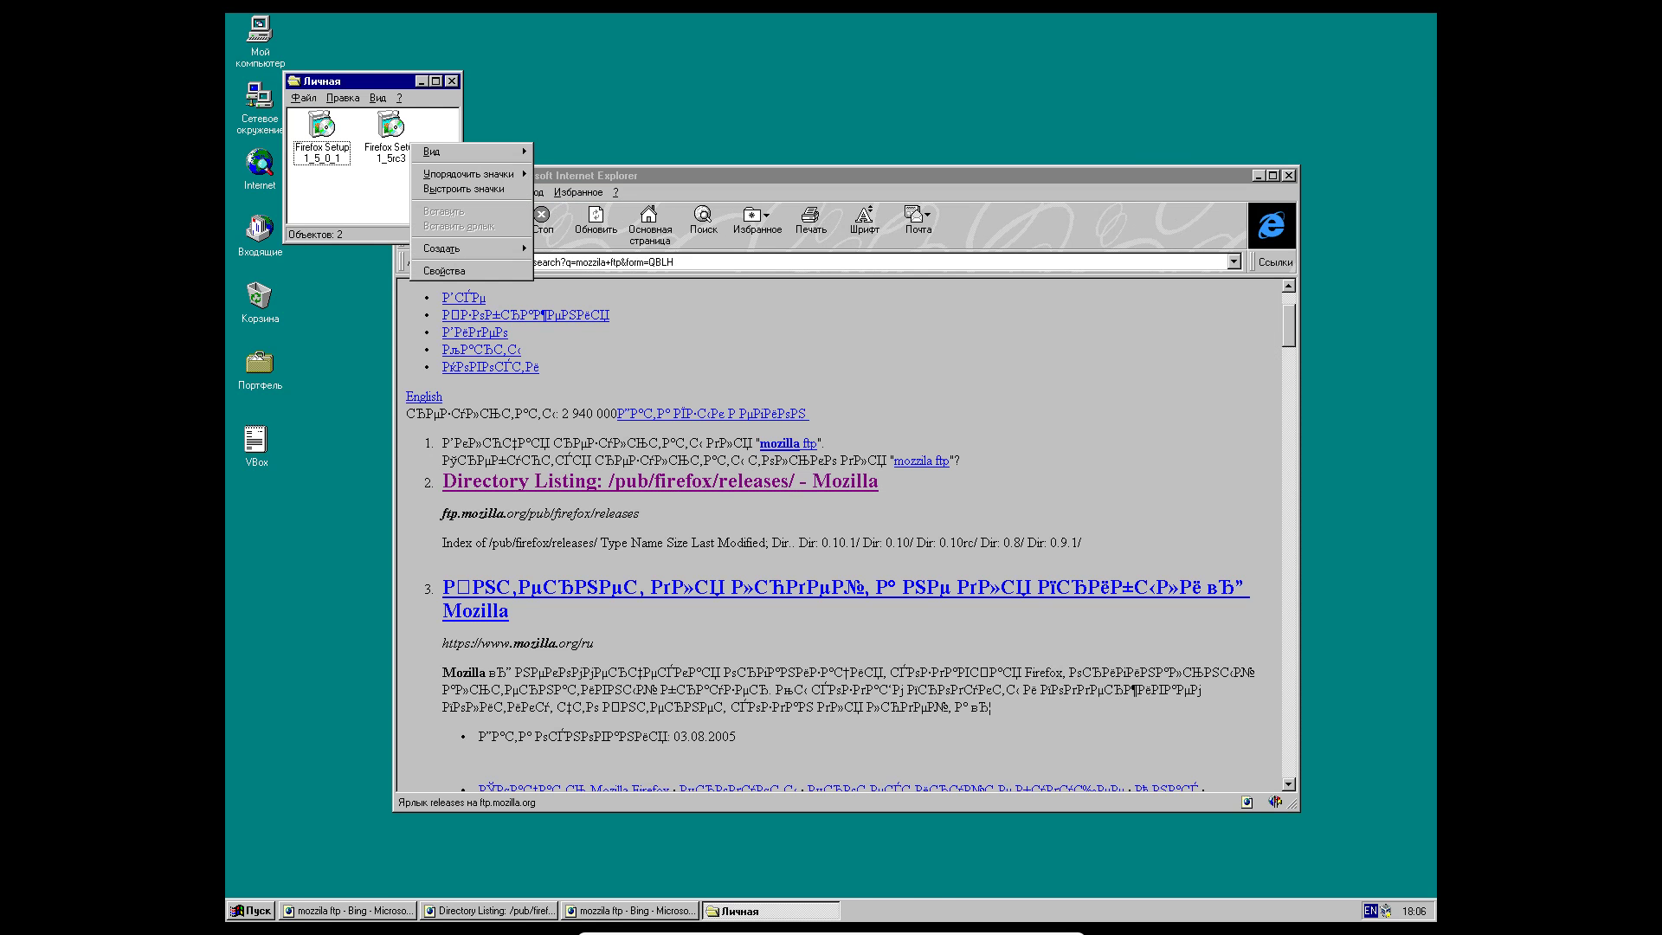
click(389, 186)
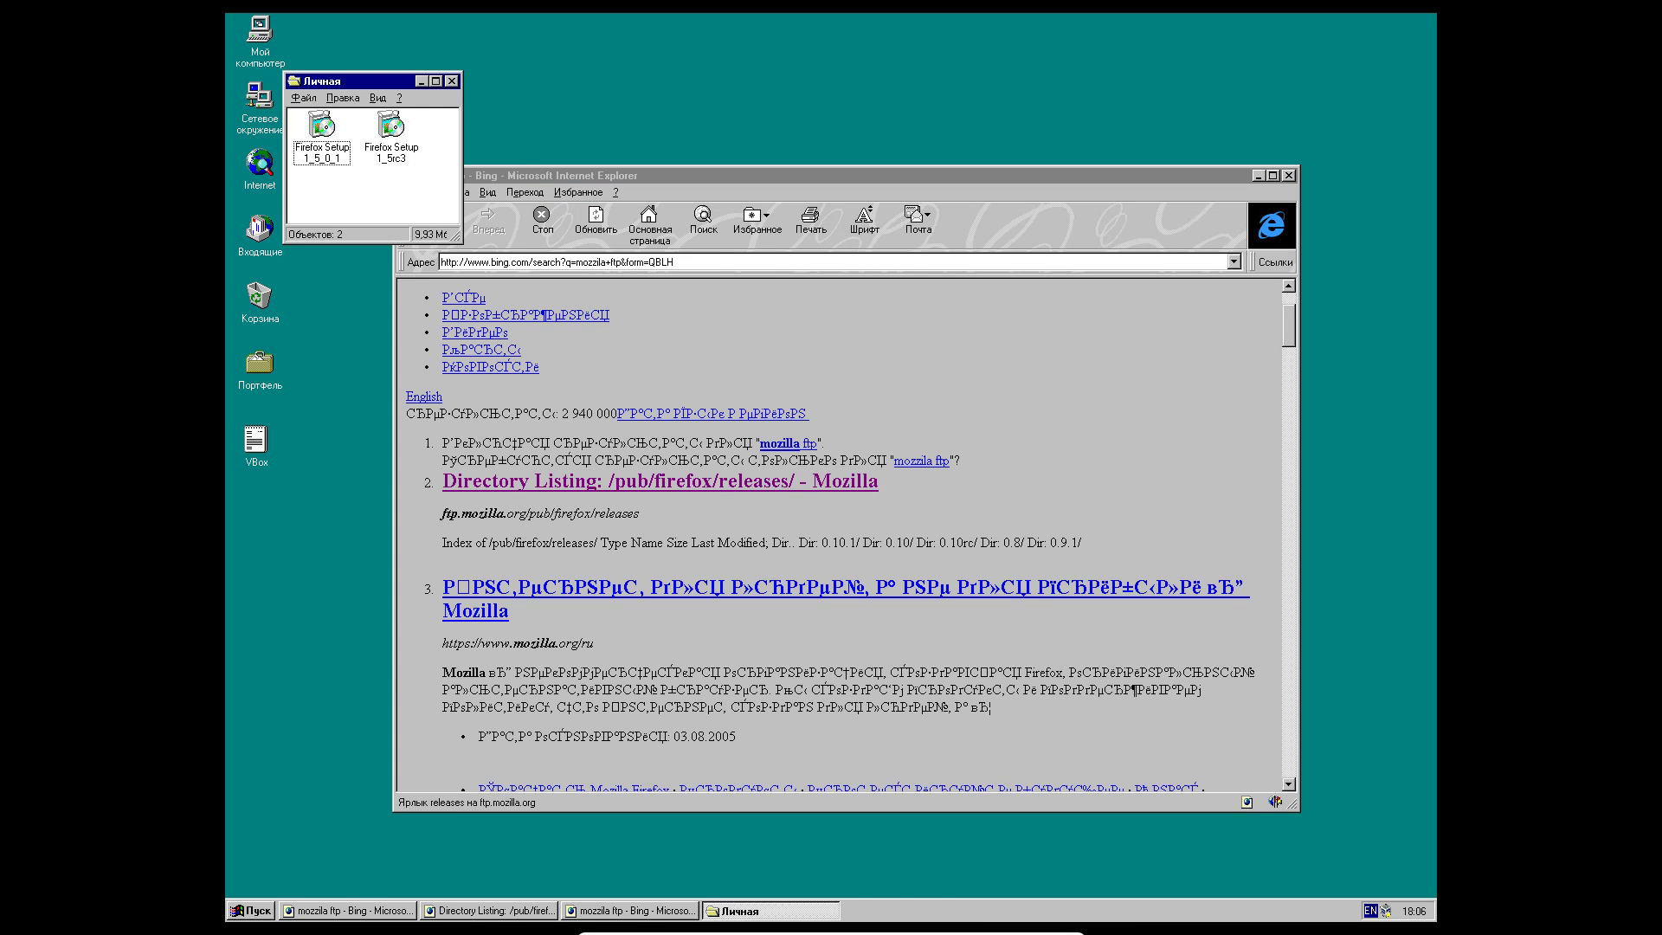
- Close the front Bing results window, launch the Firefox Setup 1_5rc3 installer and minimize the Личная folder
click(1289, 176)
double_click(391, 126)
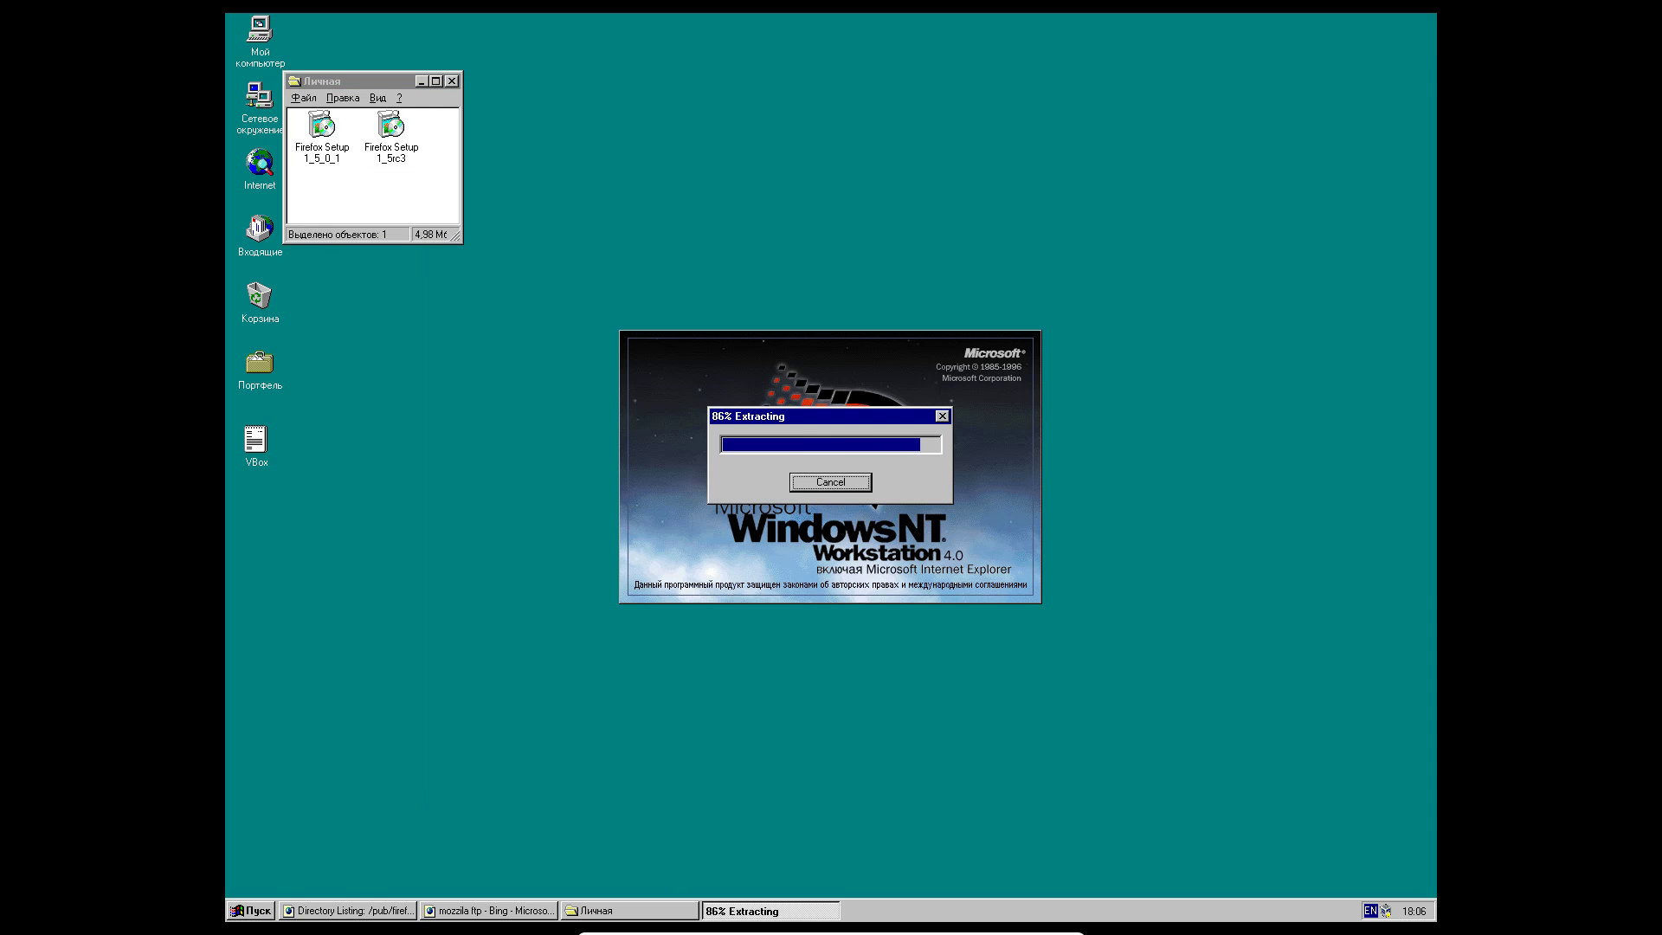
click(423, 81)
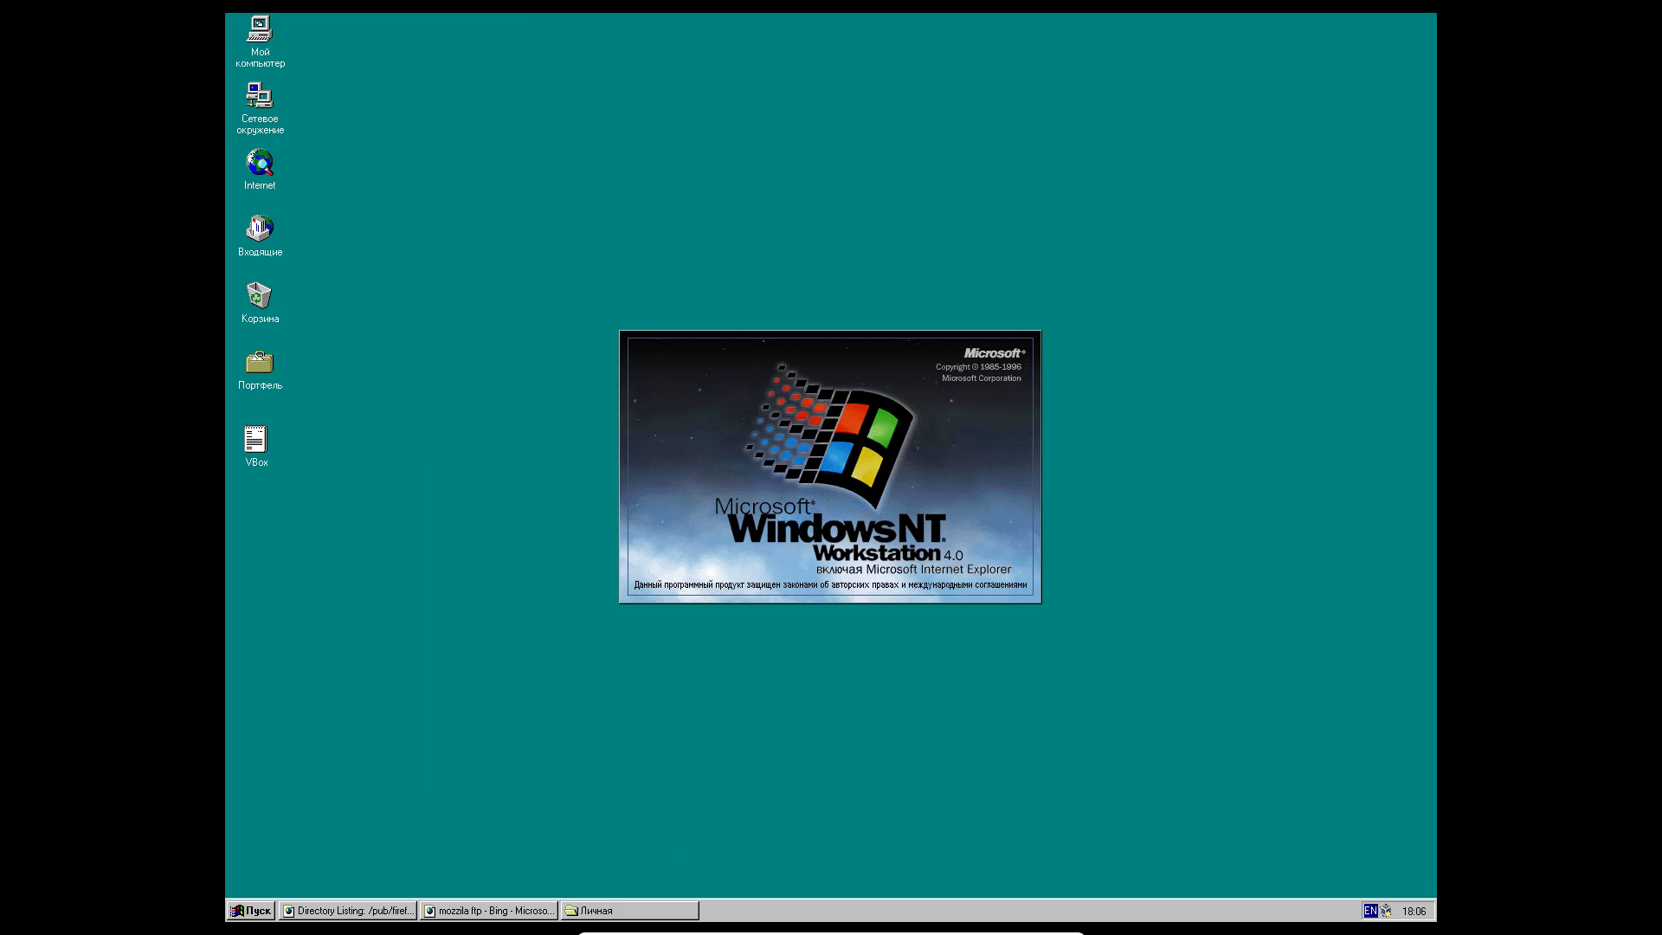
- Close the remaining Bing results window and the Firefox 1.5/win32/ru directory listing
click(489, 910)
click(1237, 138)
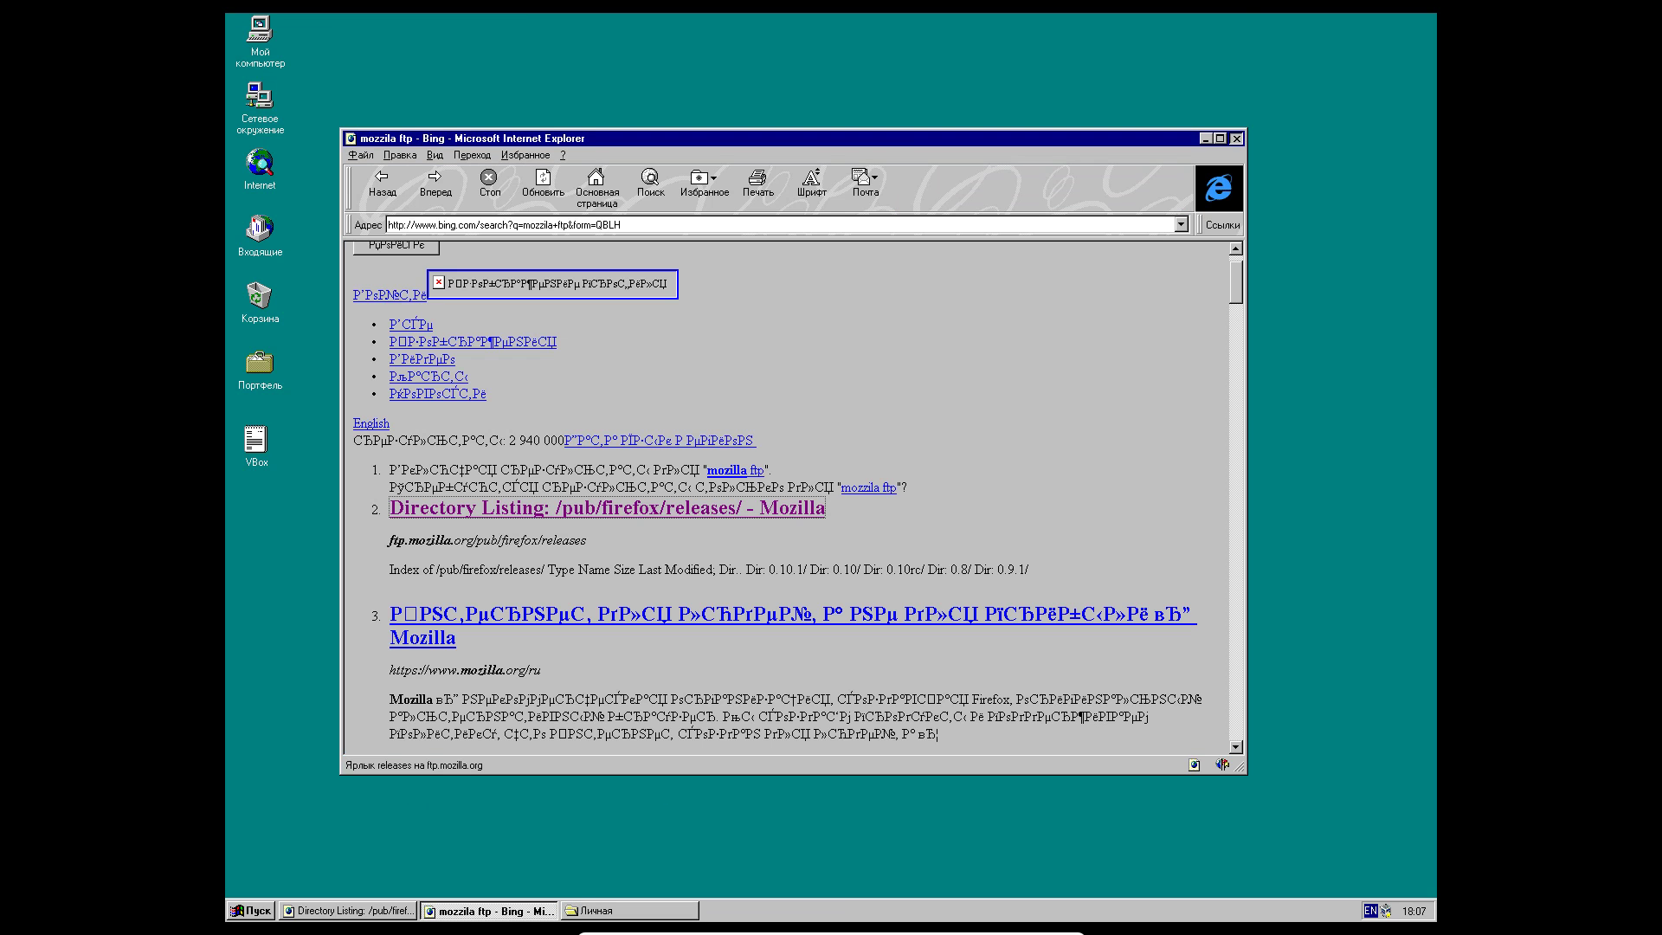
click(348, 910)
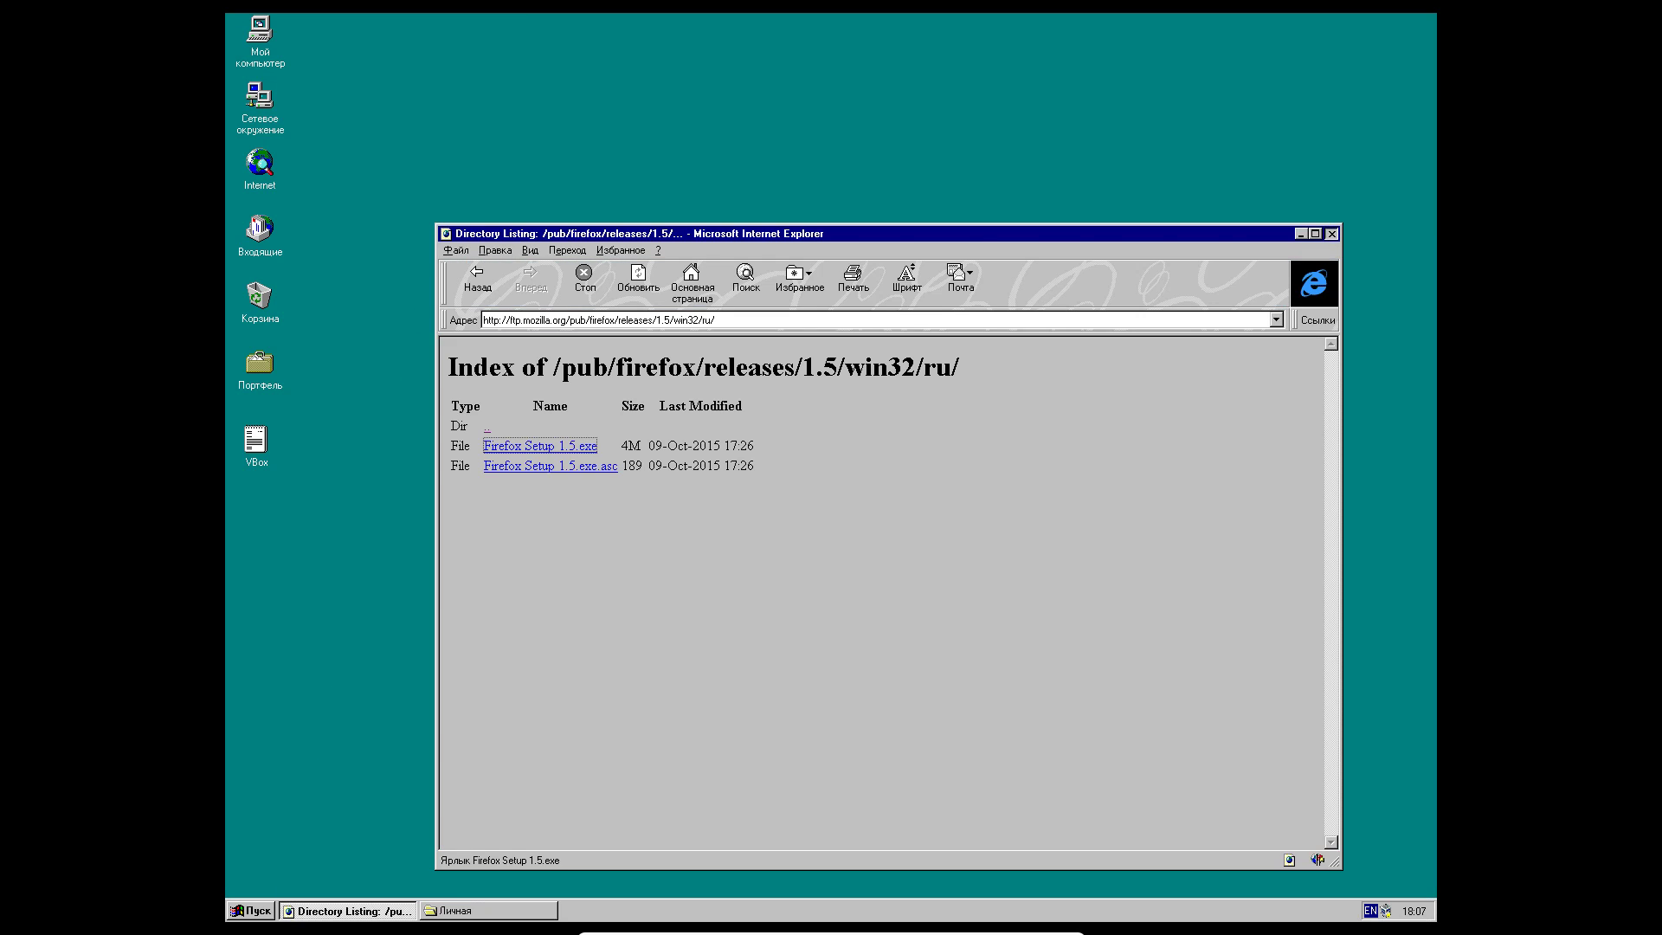
click(1332, 234)
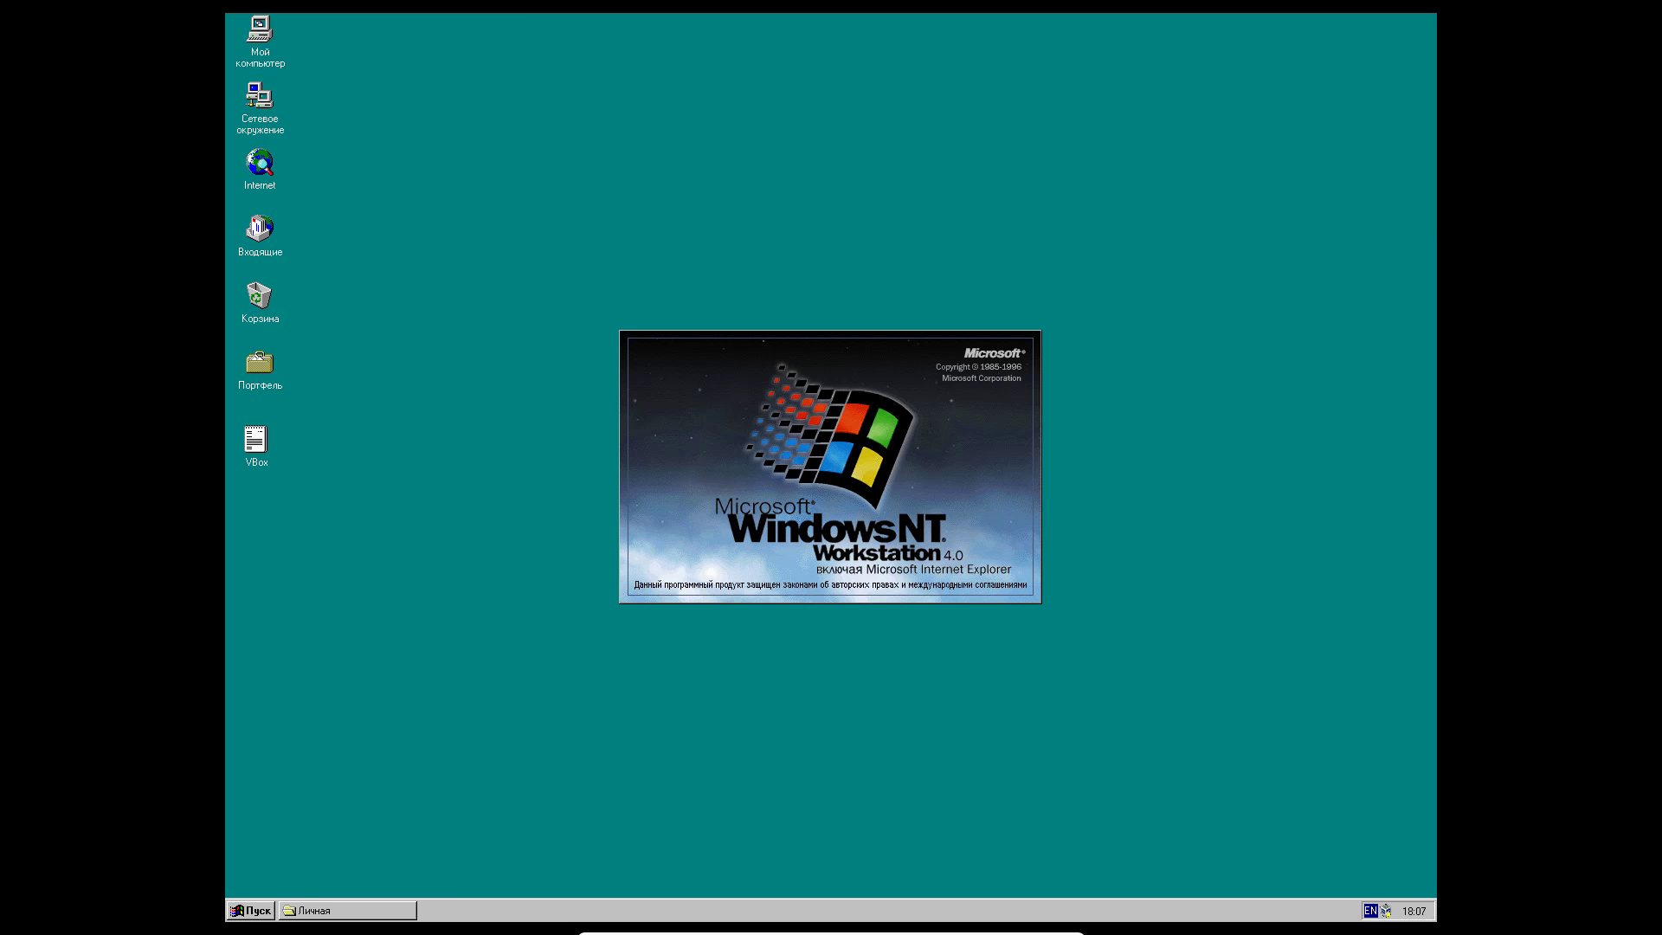
- Check the Recycle Bin, close it and look through the recent documents and installed programs
double_click(259, 296)
click(975, 96)
click(251, 910)
mouse_move(329, 739)
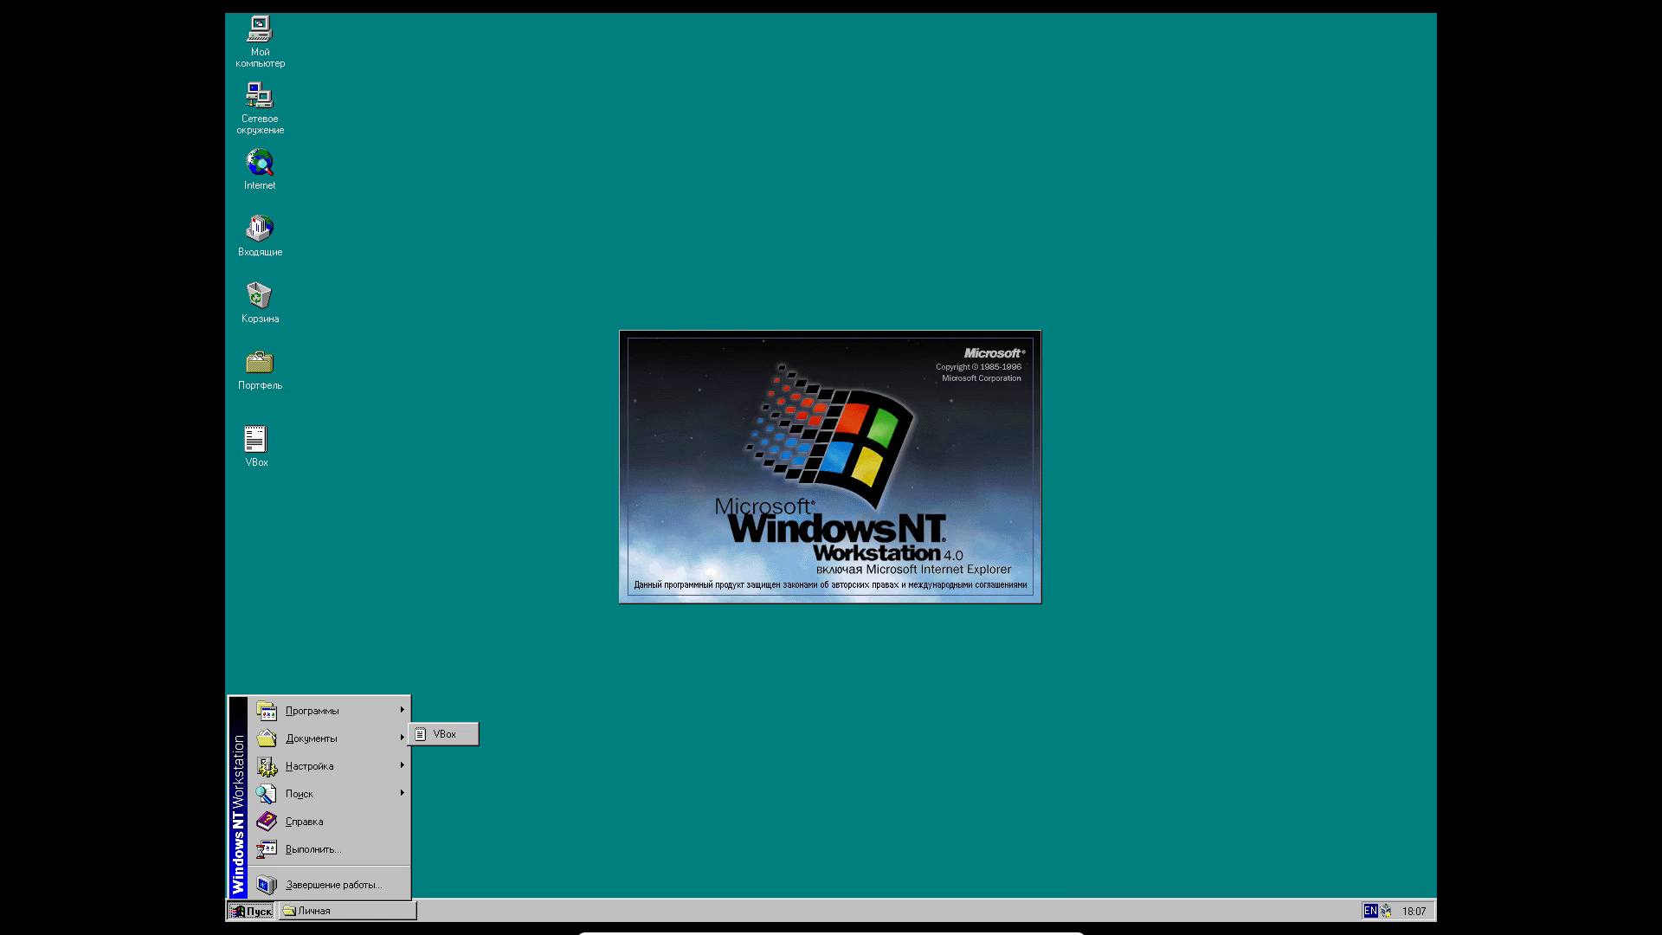
mouse_move(312, 710)
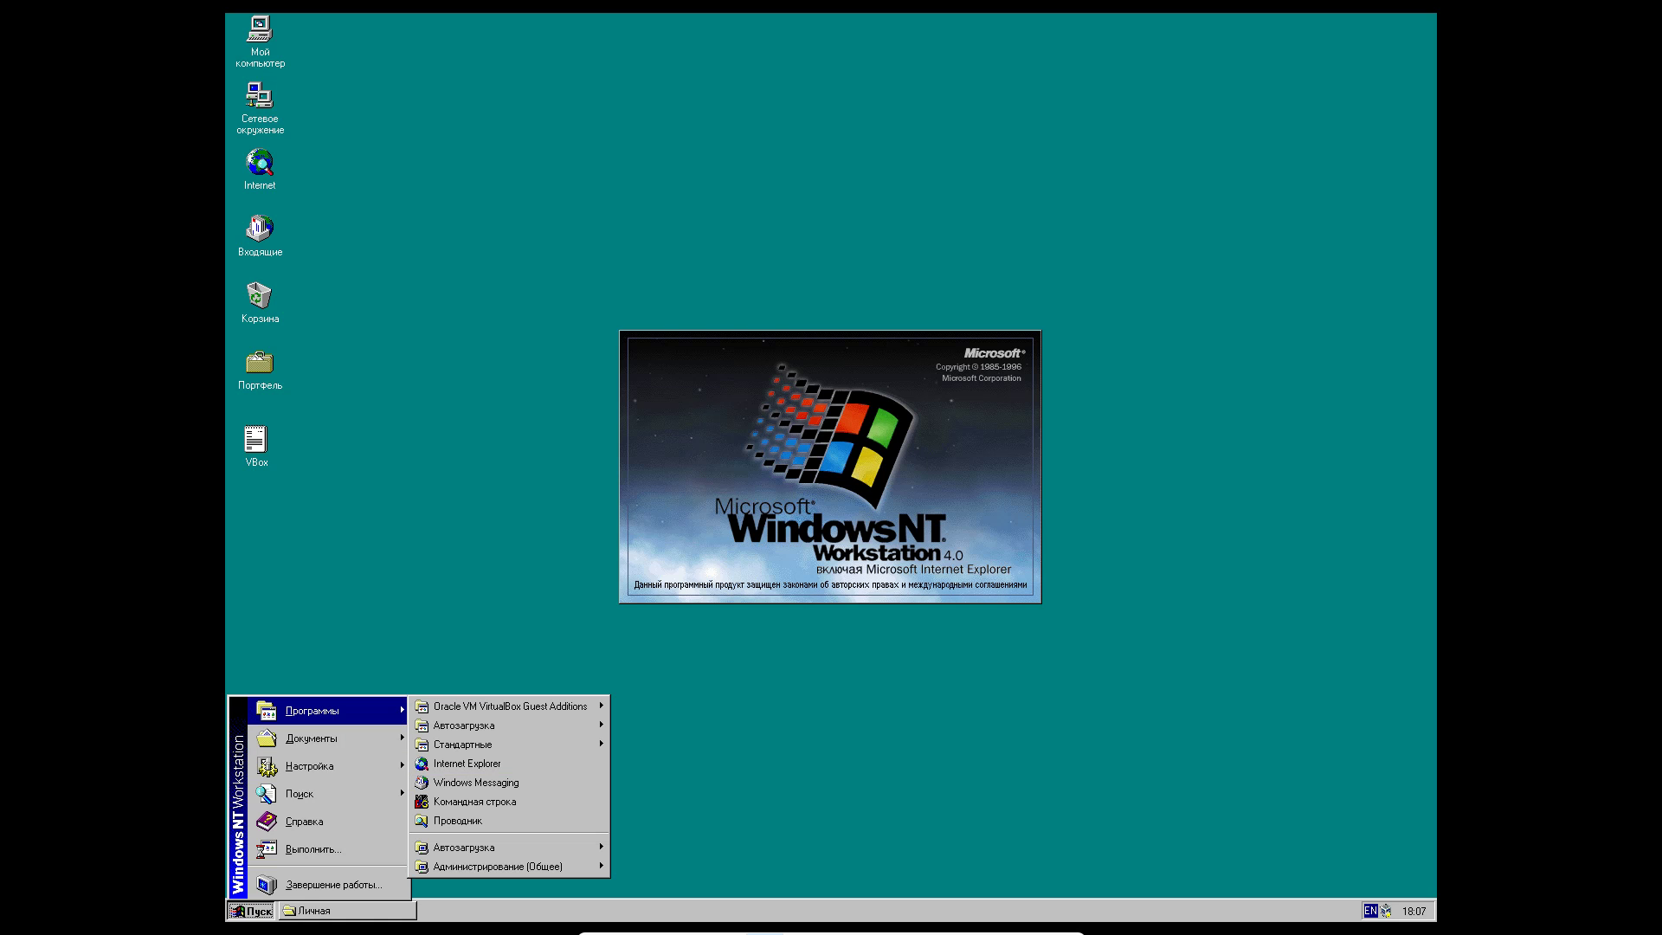
click(764, 924)
mouse_move(727, 925)
click(779, 768)
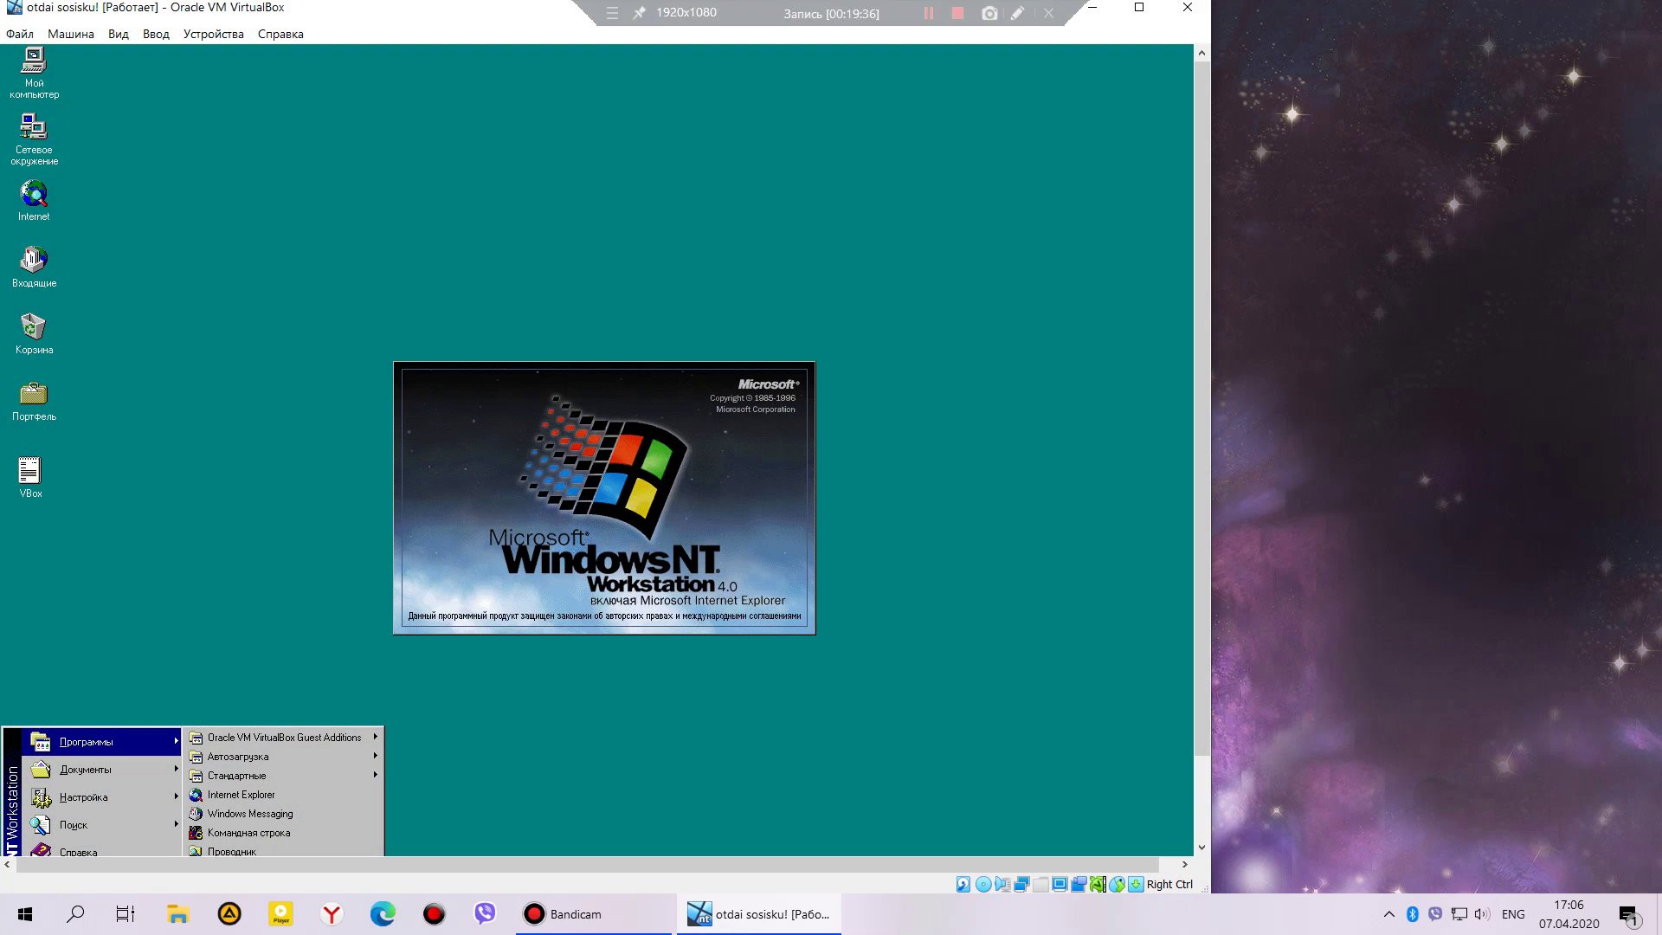
click(118, 34)
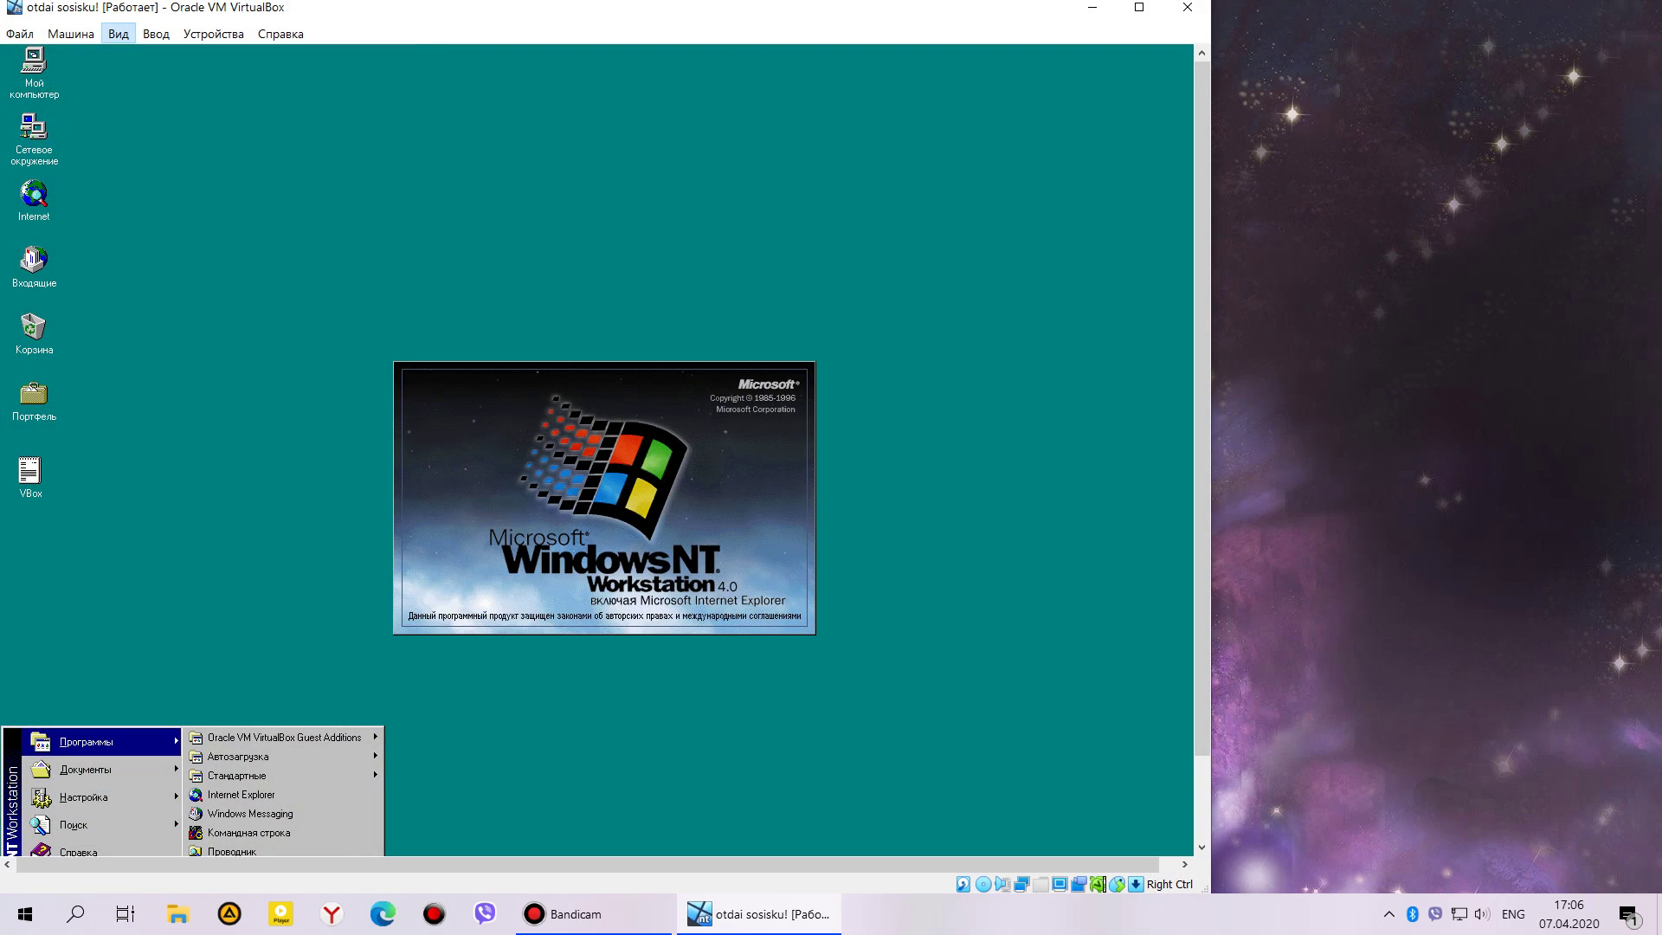
click(195, 57)
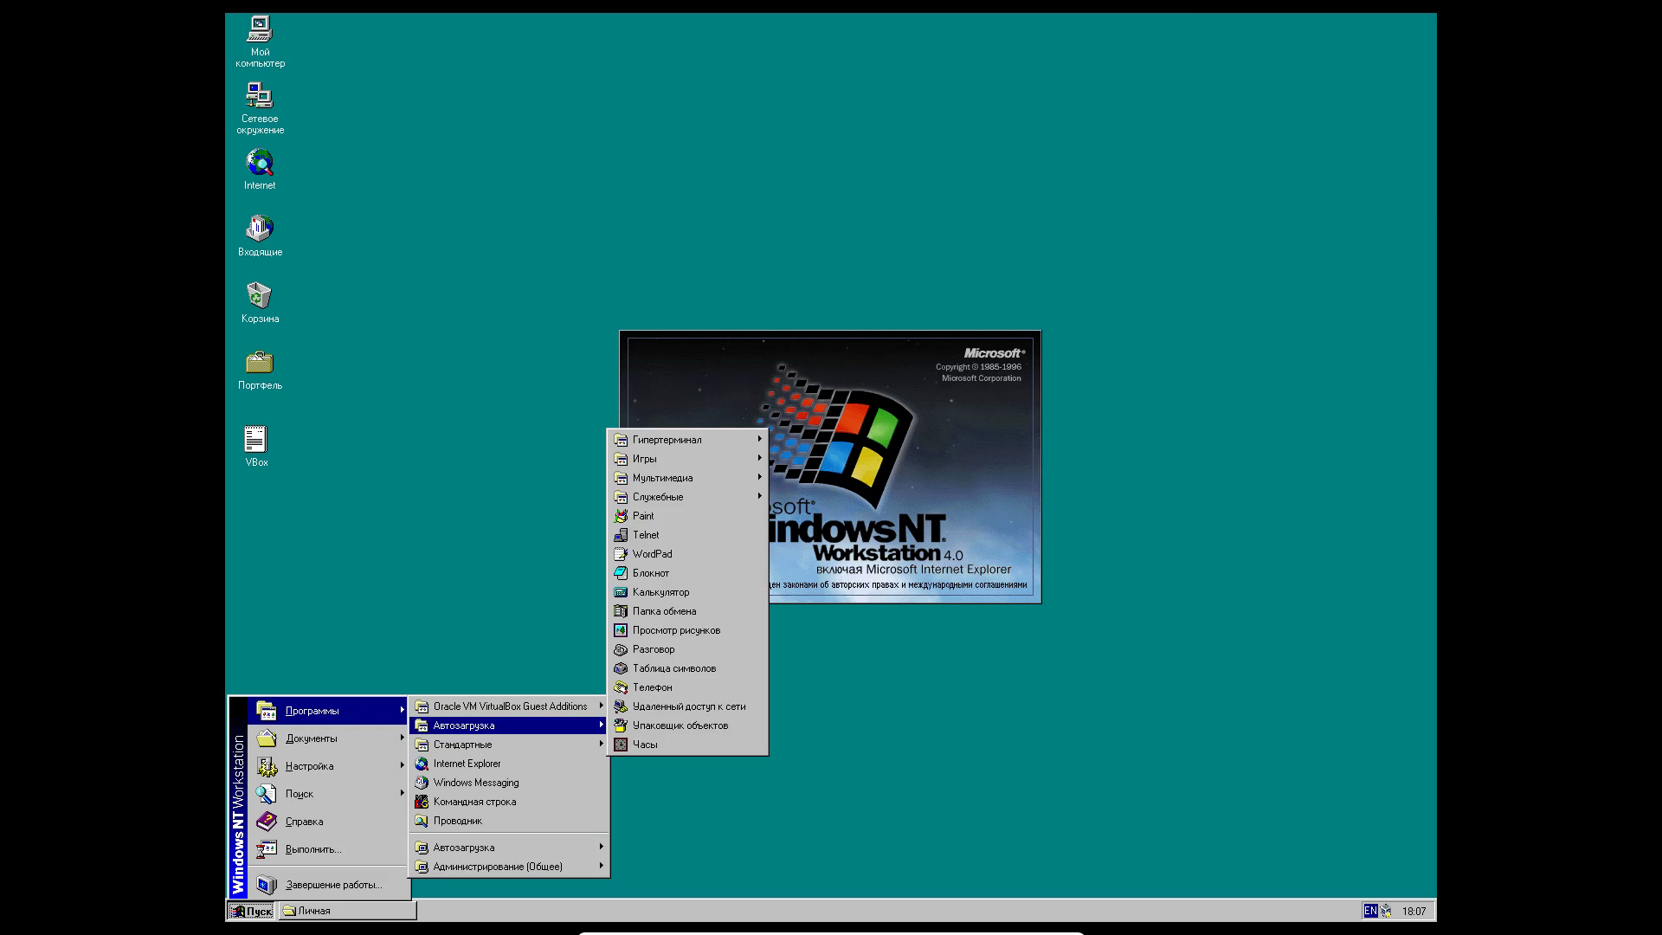
- Launch the Пинбол game from the Игры group of the standard programs and close it
mouse_move(508, 745)
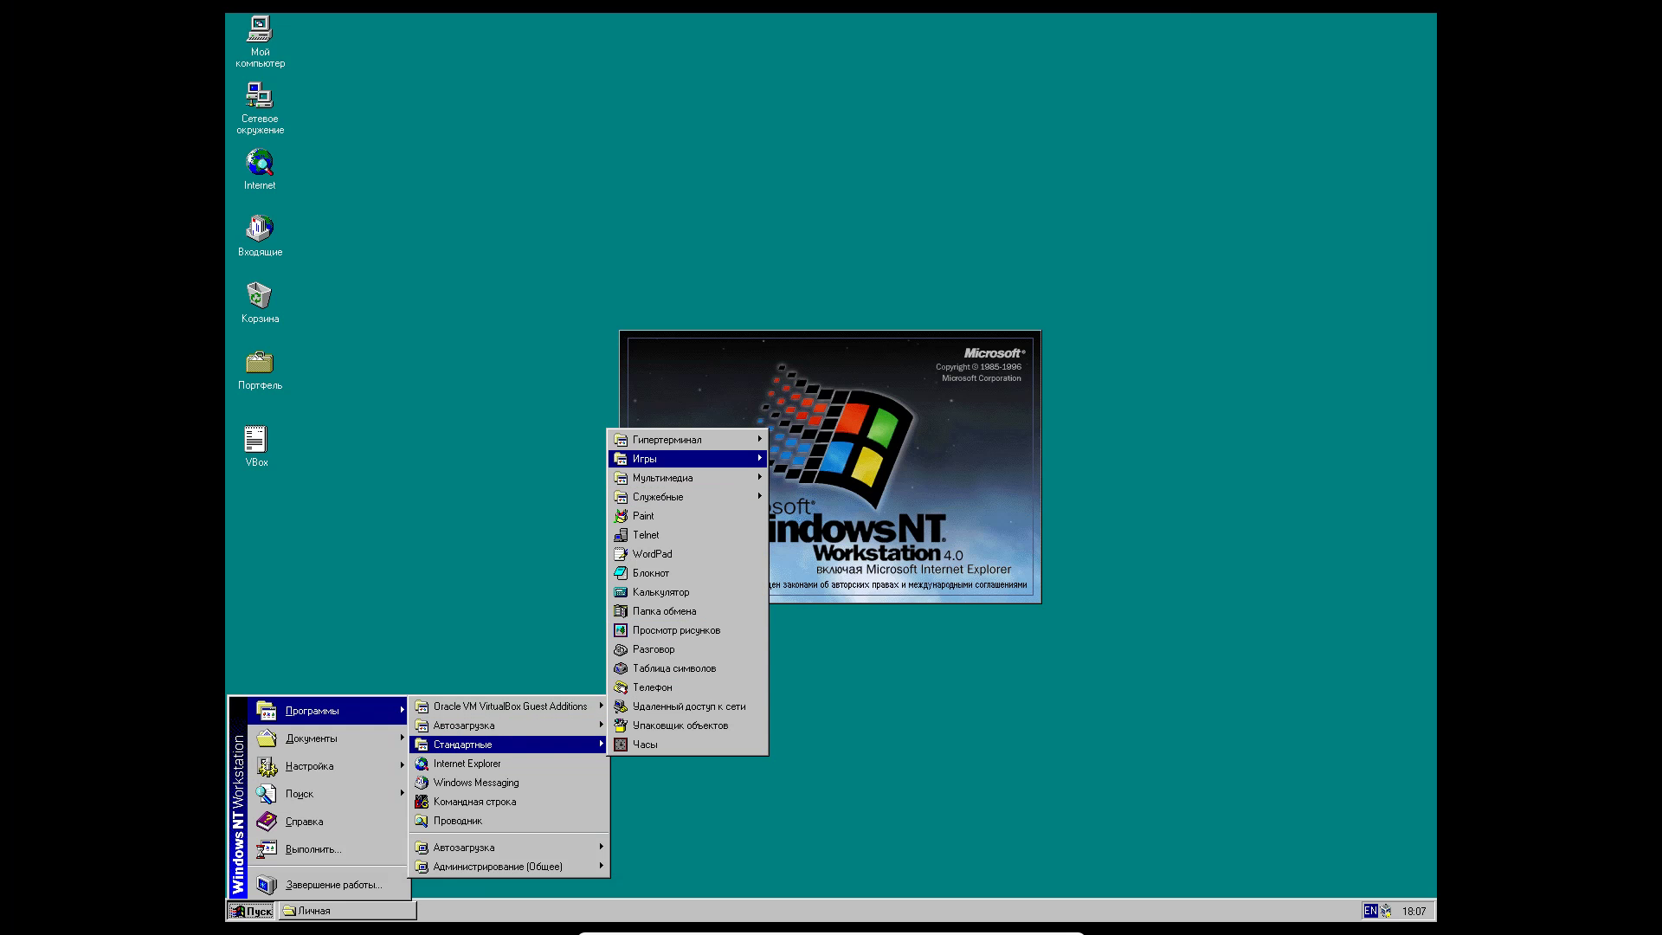
mouse_move(658, 458)
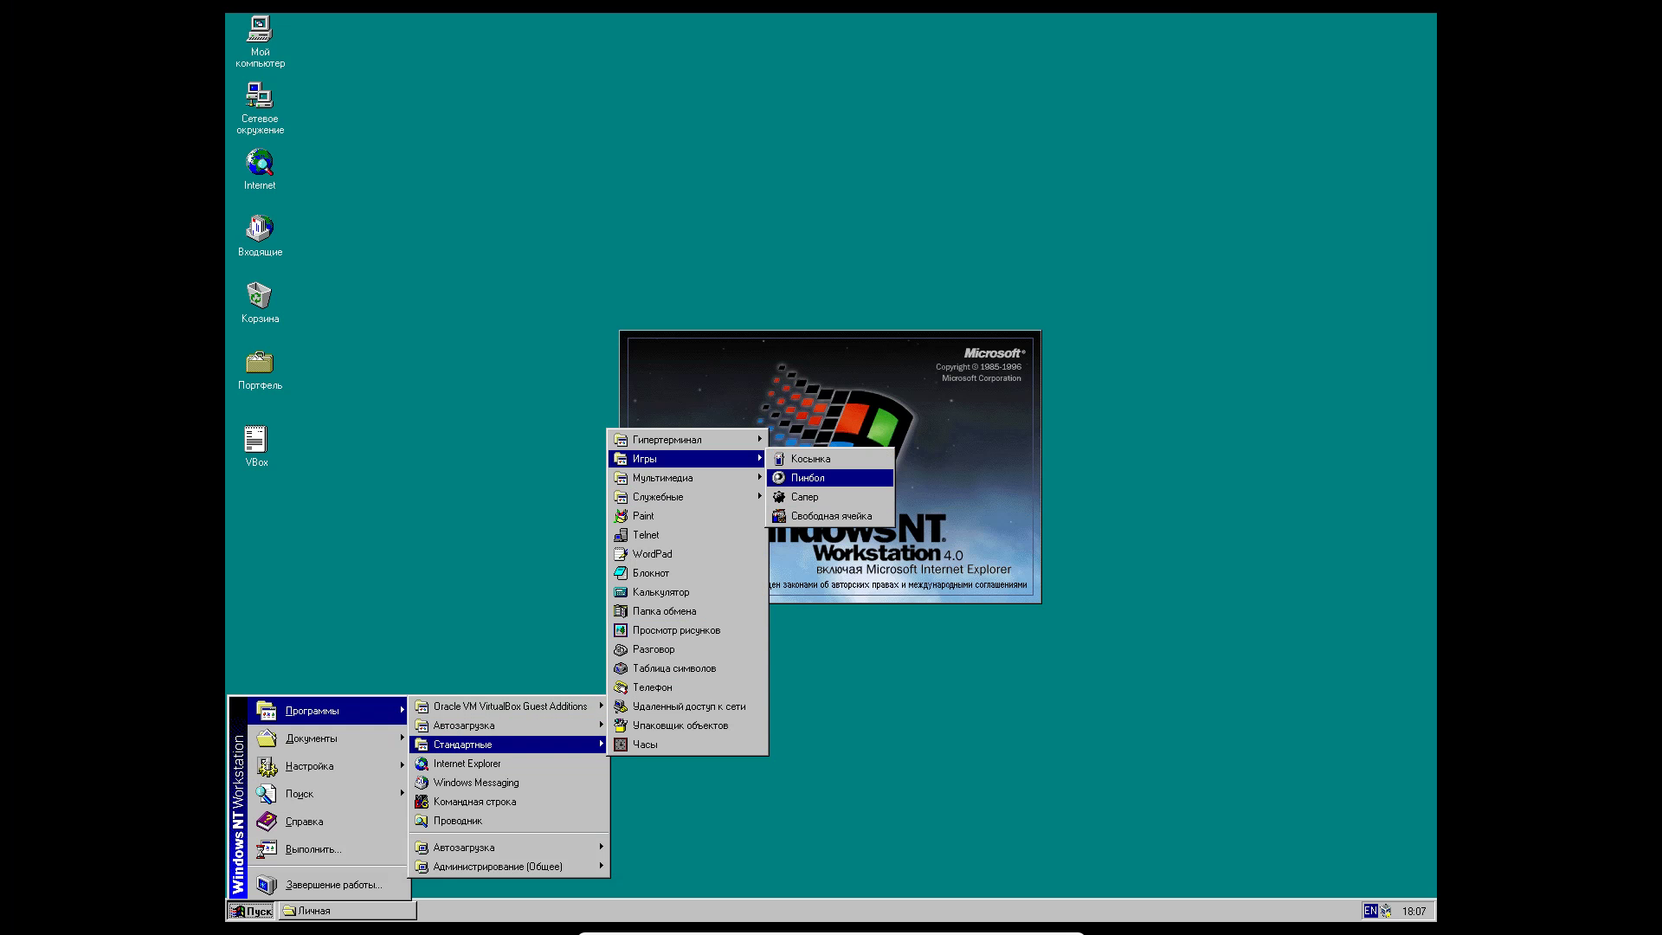
key(Return)
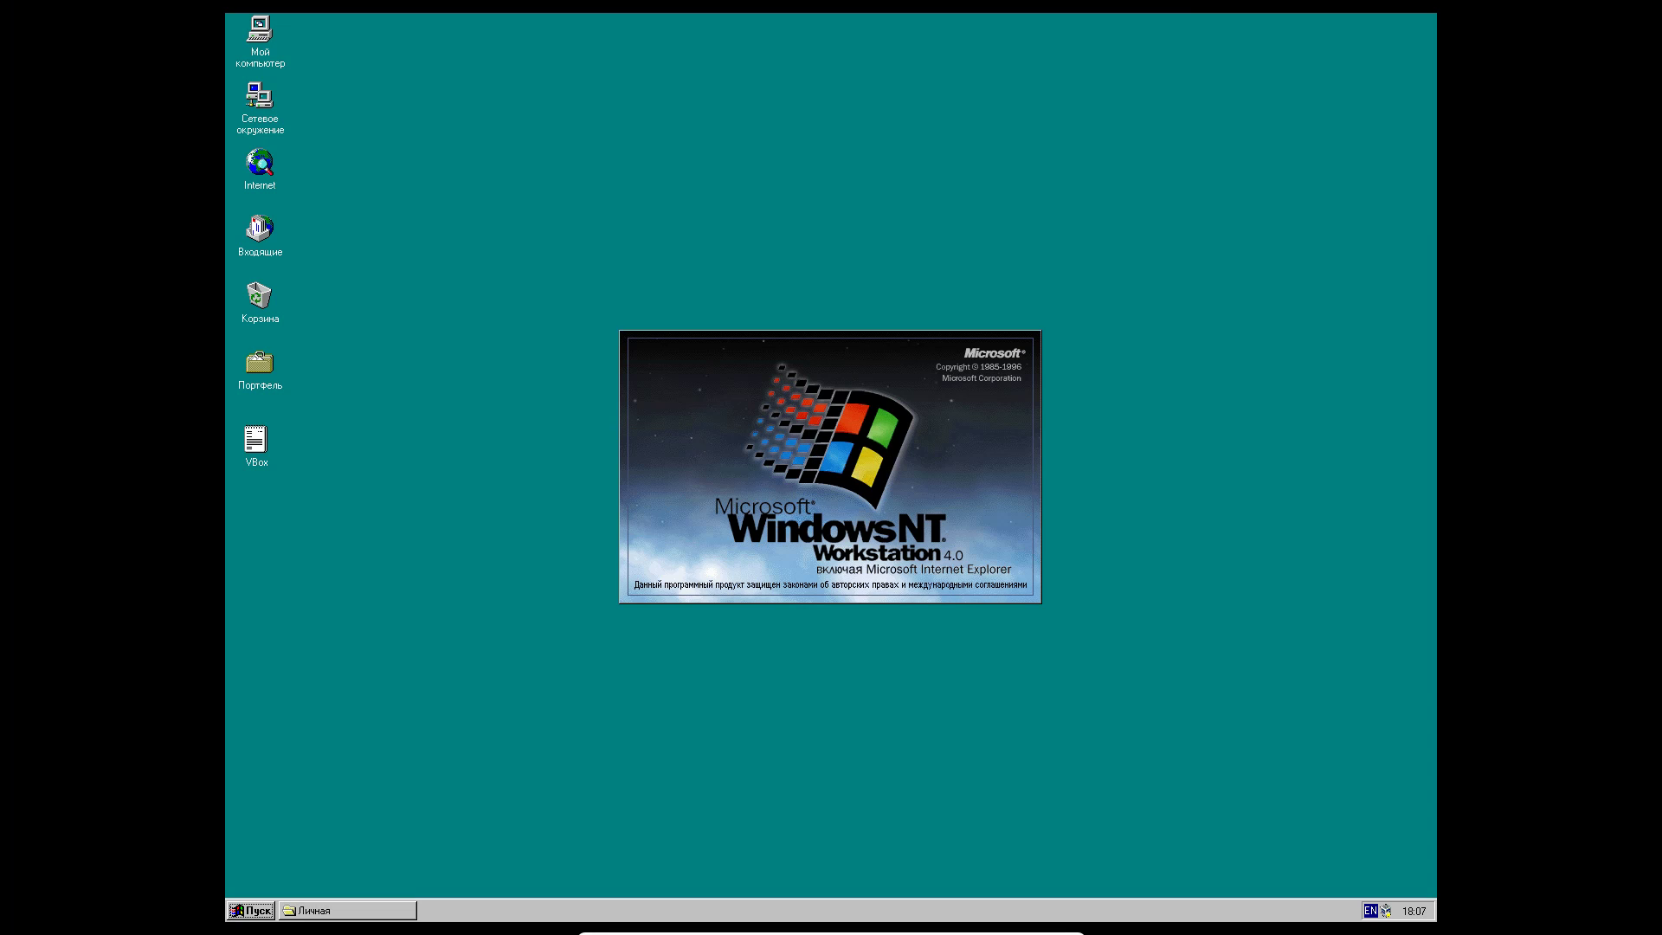
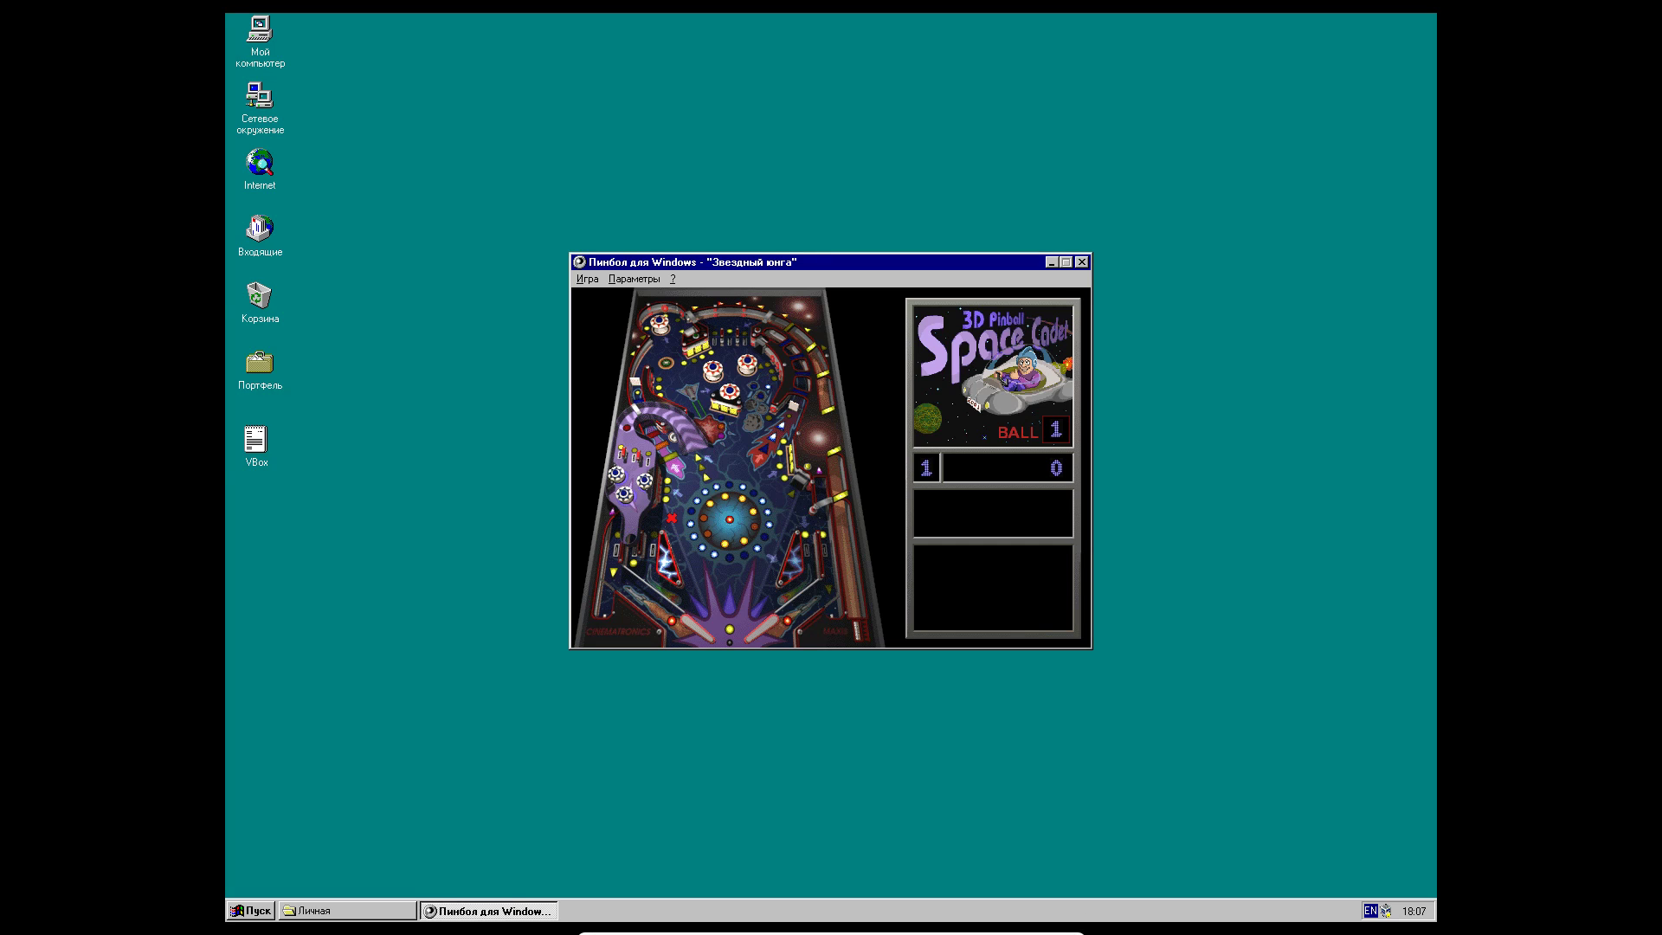
key(alt+F4)
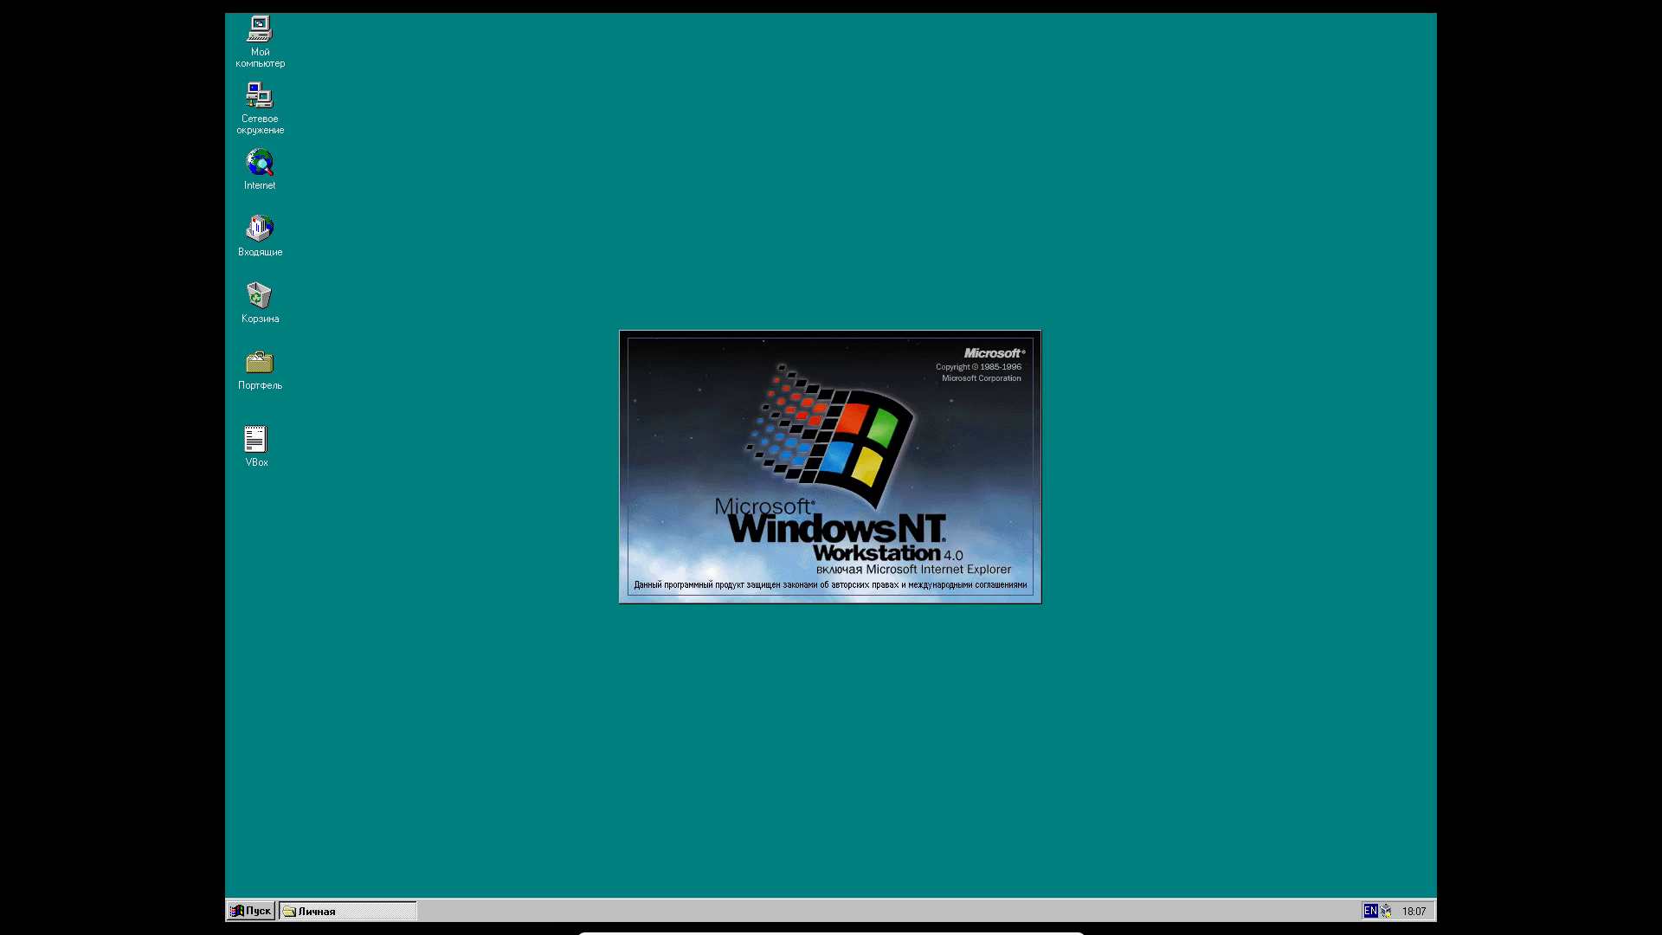
- Open the Control Panel, view the date and time properties and dismiss them
click(251, 910)
mouse_move(320, 766)
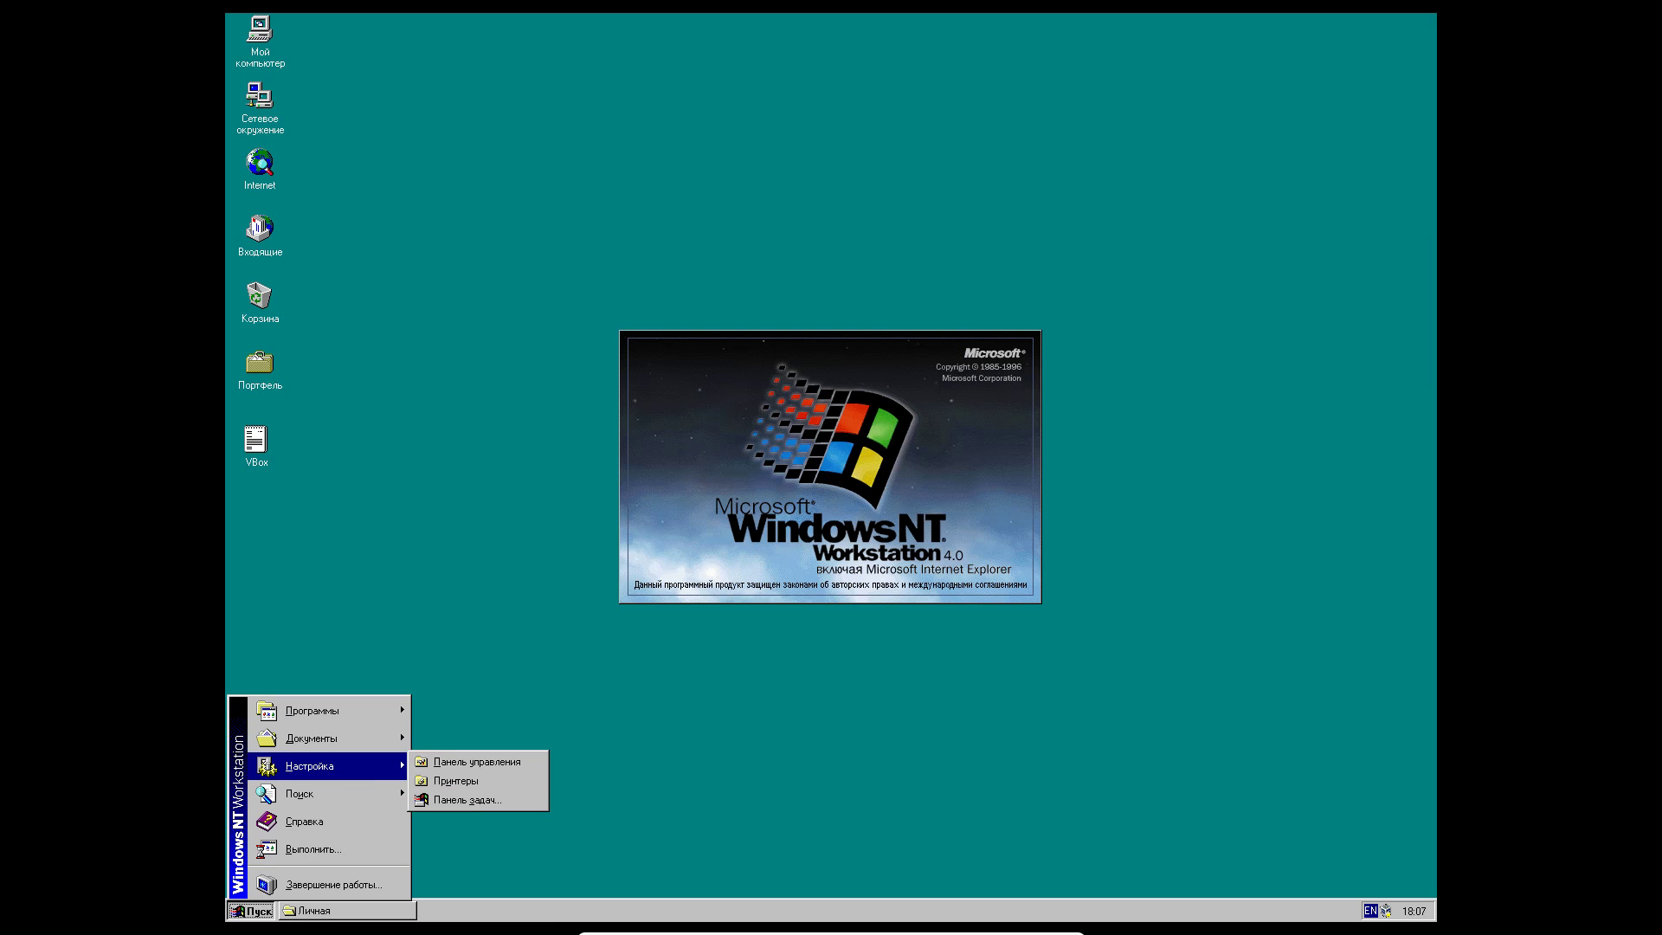
click(477, 762)
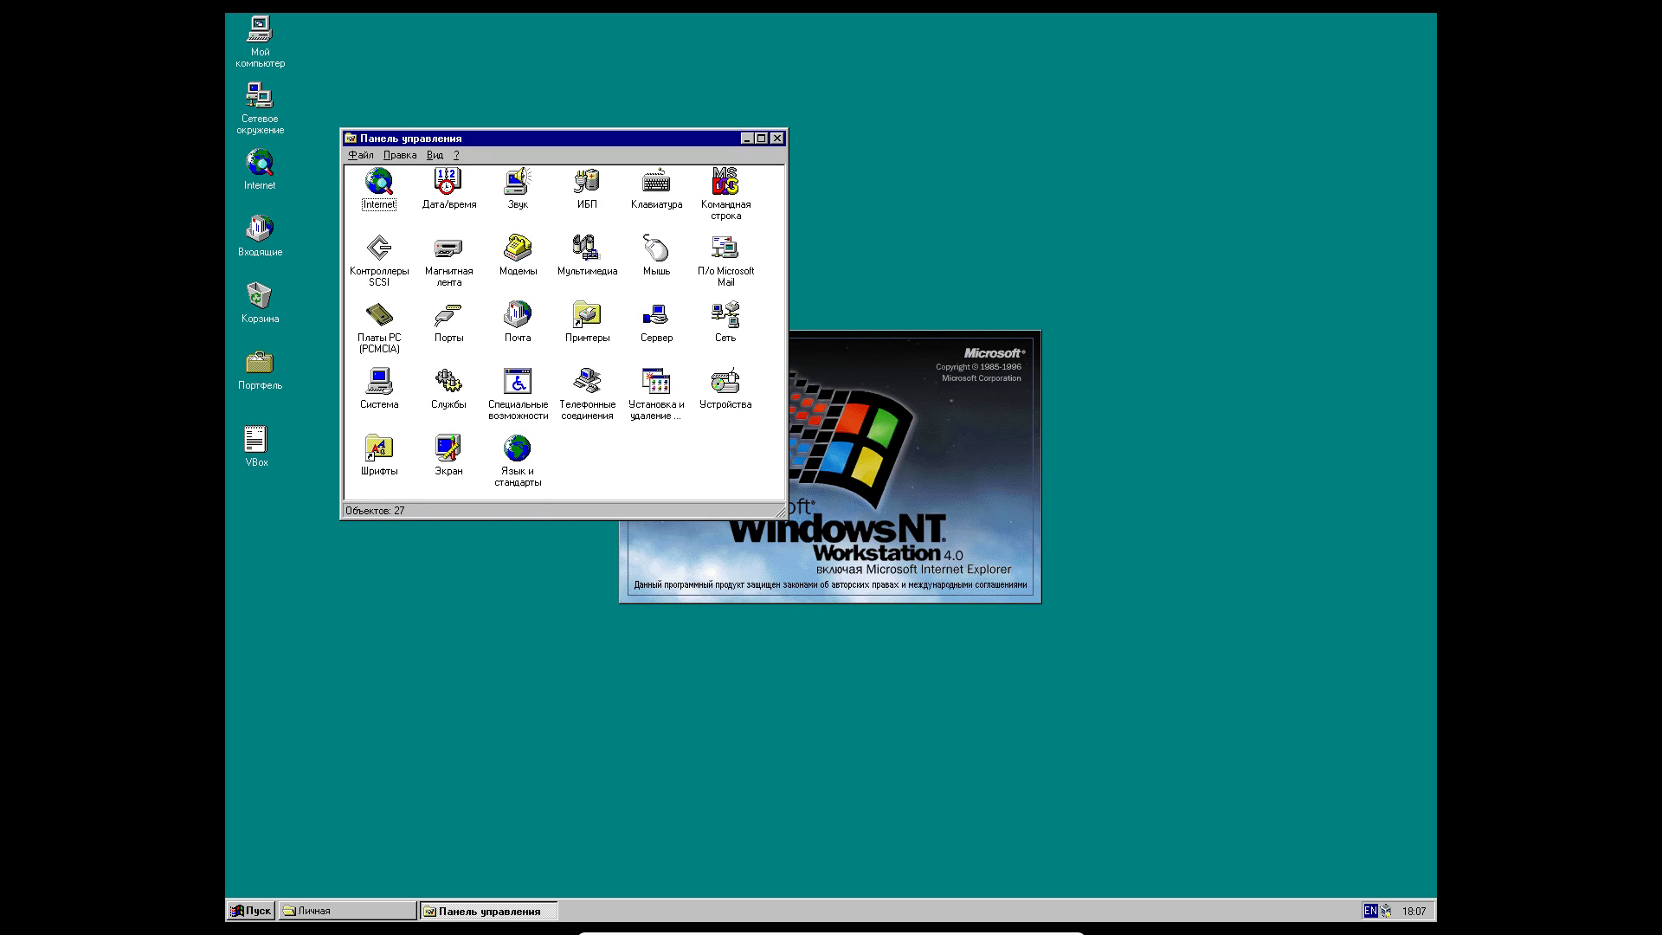
key(Right)
key(Return)
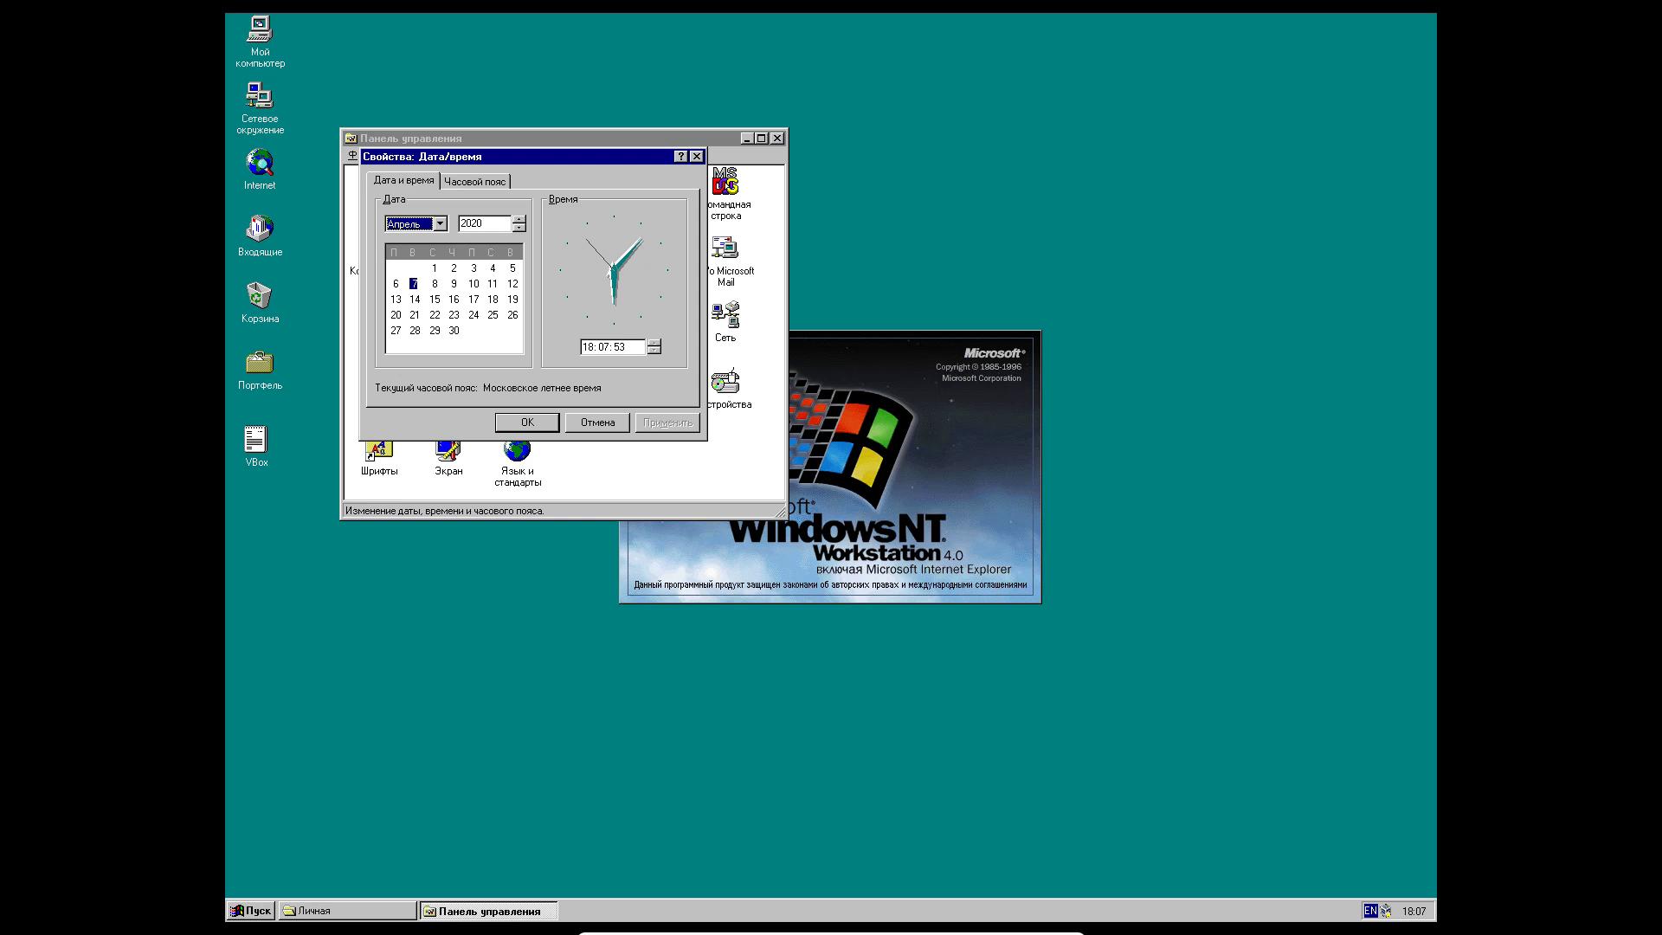
key(Escape)
- View the command prompt, System and Server settings from the Control Panel, and close it
double_click(725, 183)
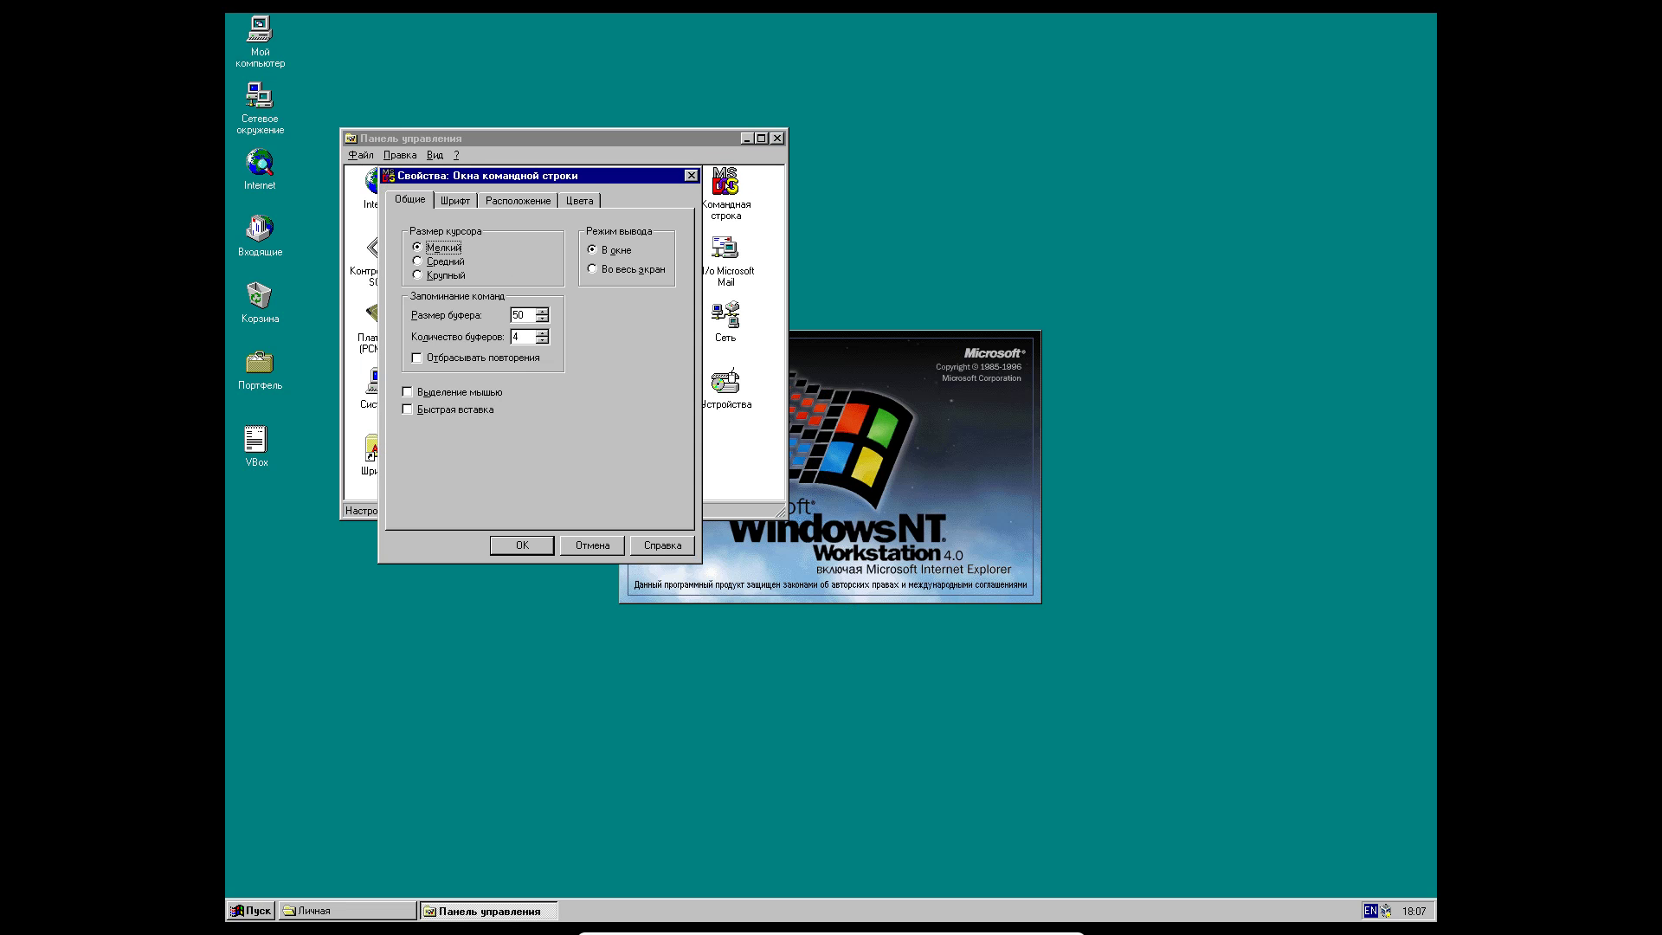
key(Escape)
double_click(379, 382)
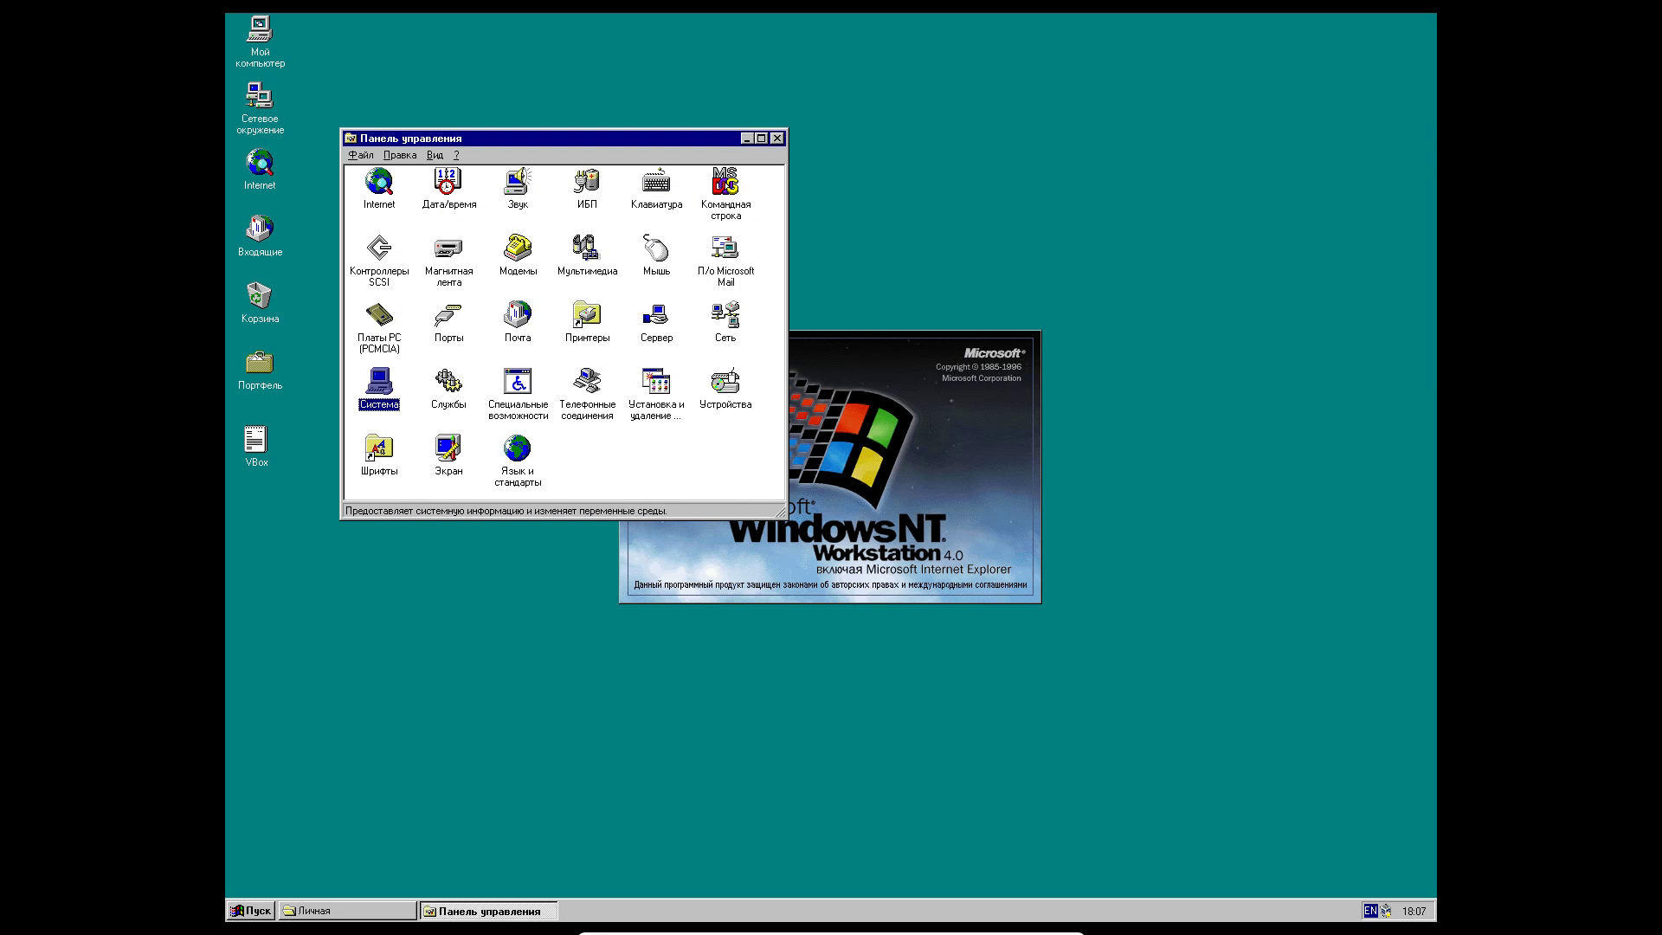
double_click(656, 316)
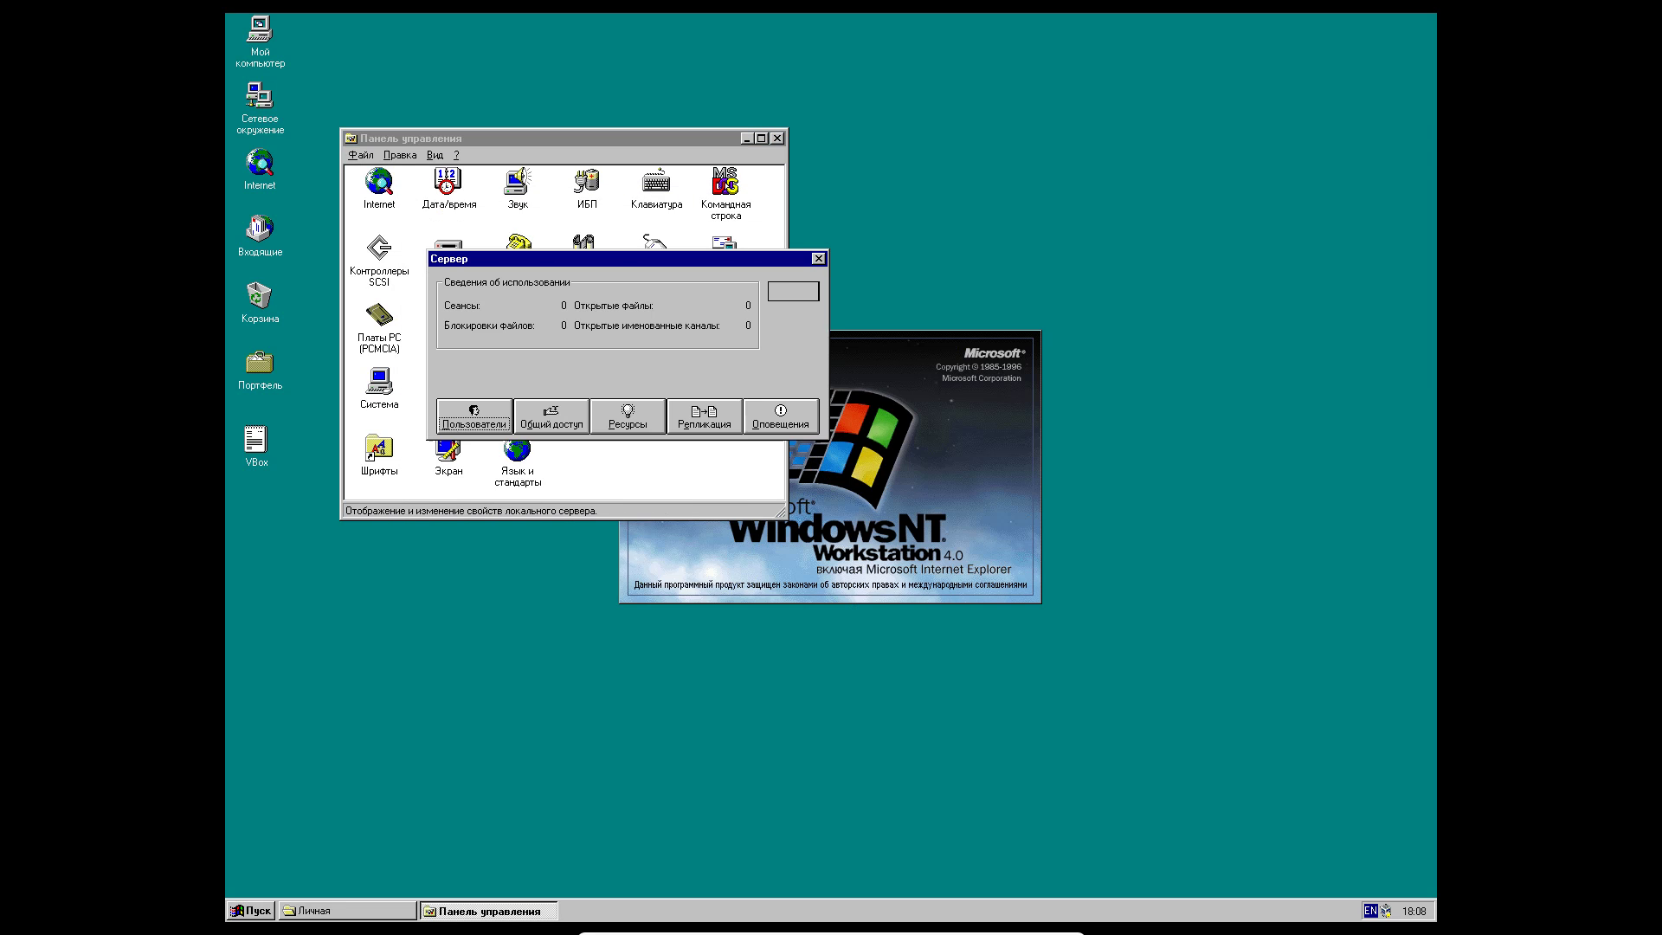
key(Escape)
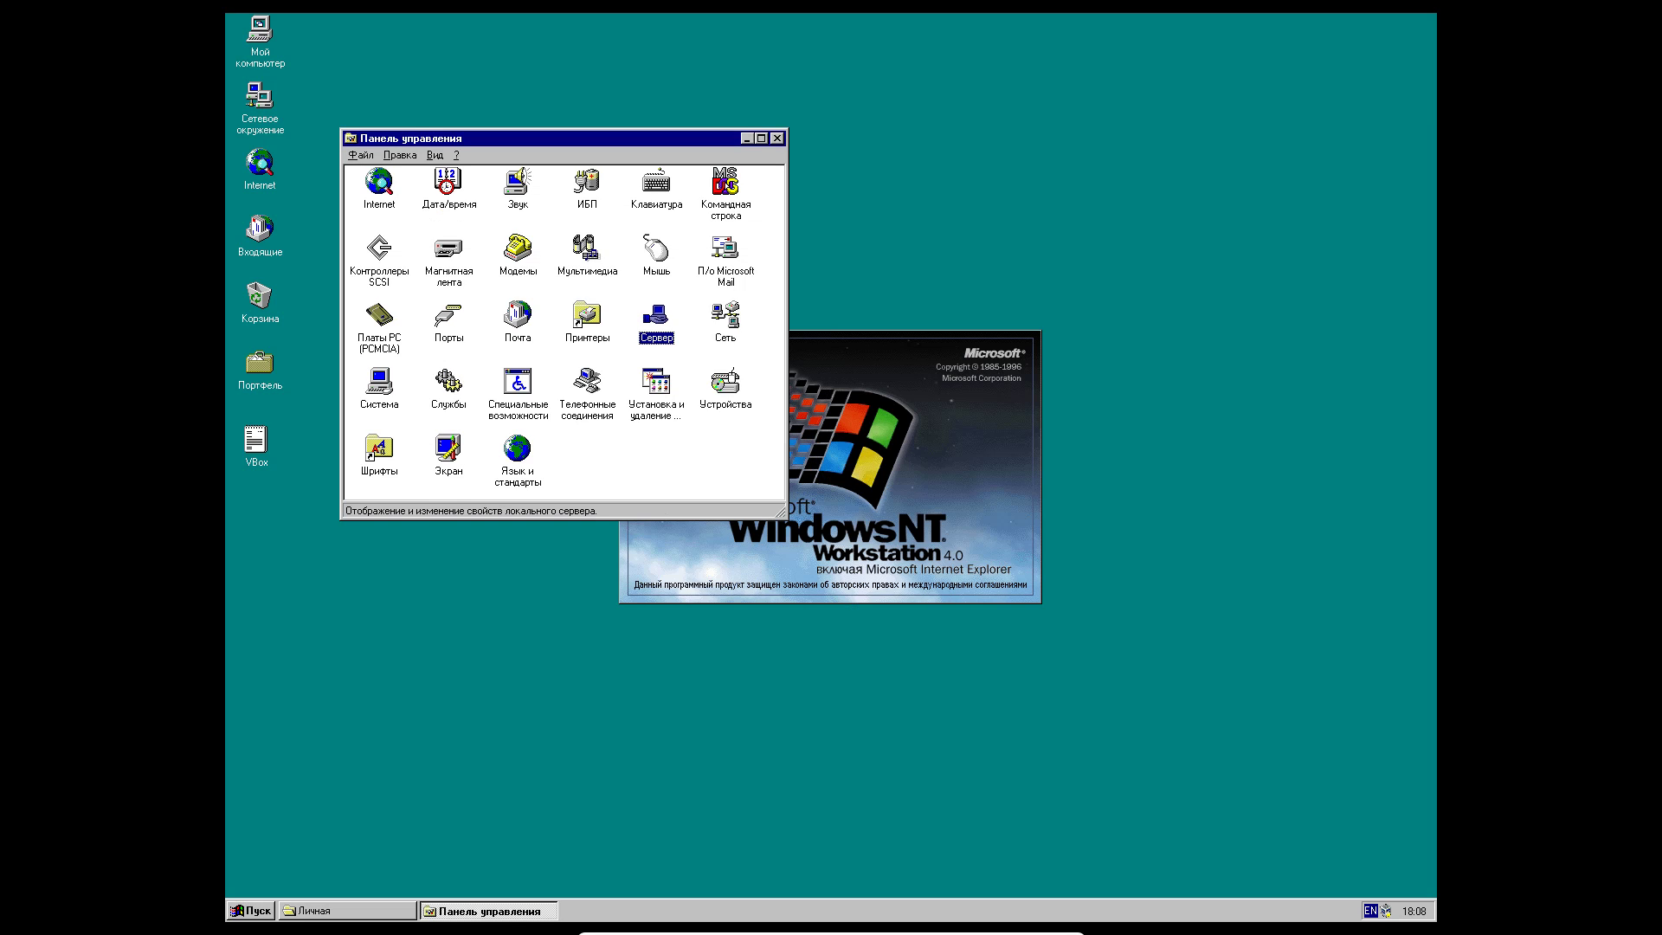
key(alt+F4)
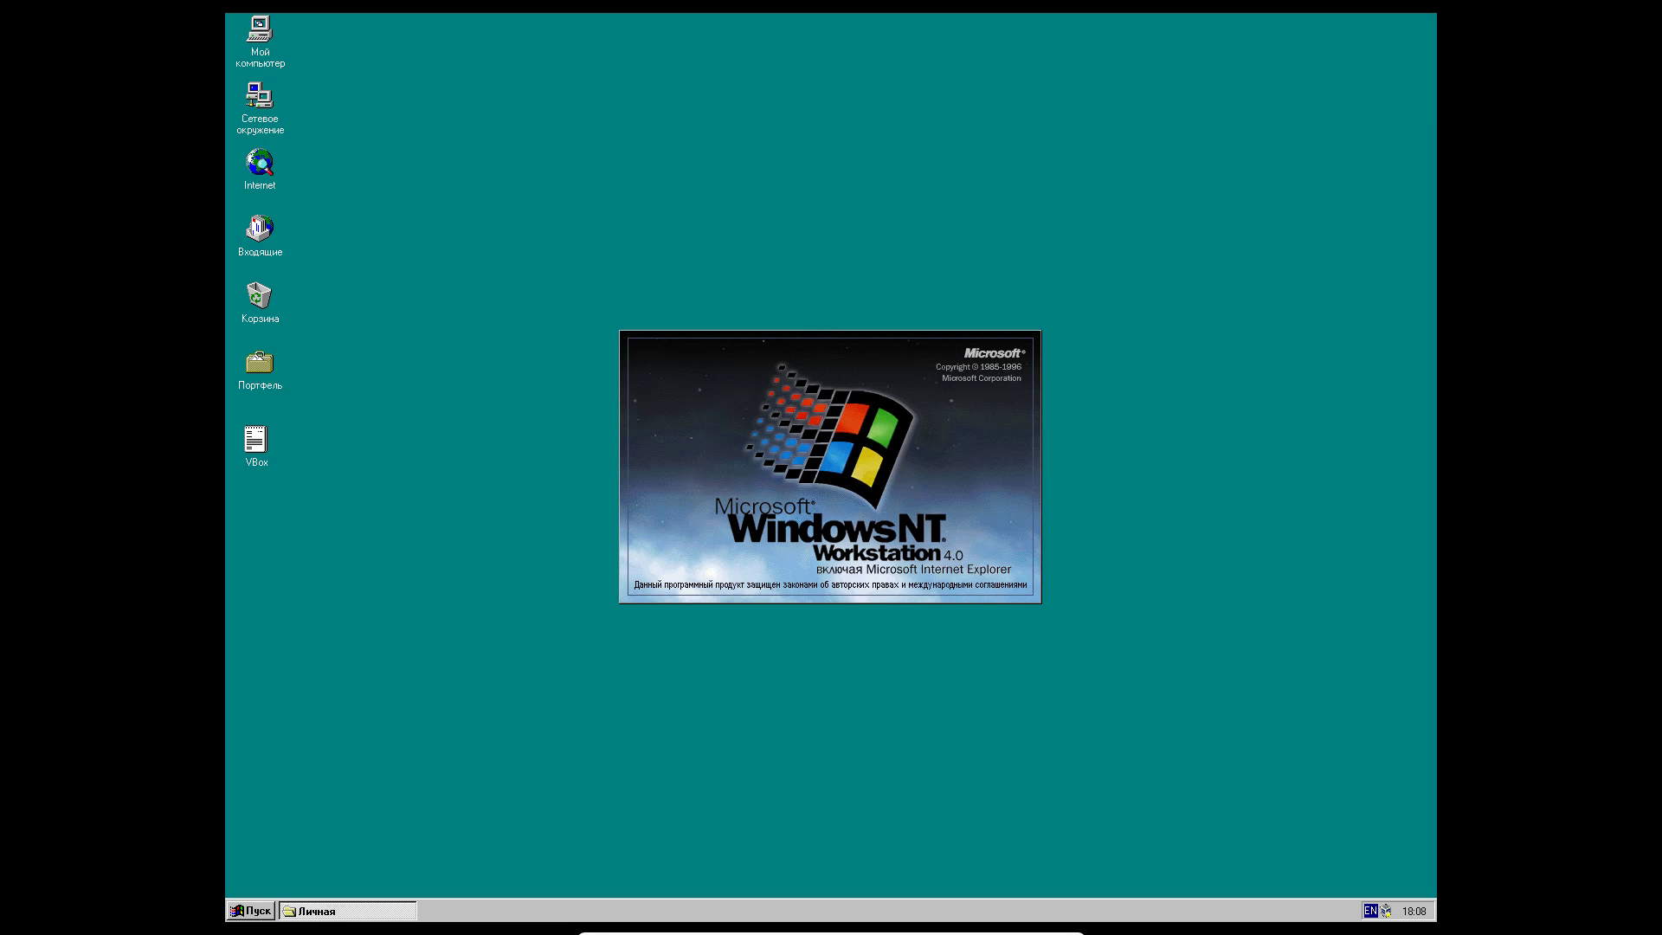
- Launch Notepad (Блокнот) from the standard programs with a blank document
click(251, 910)
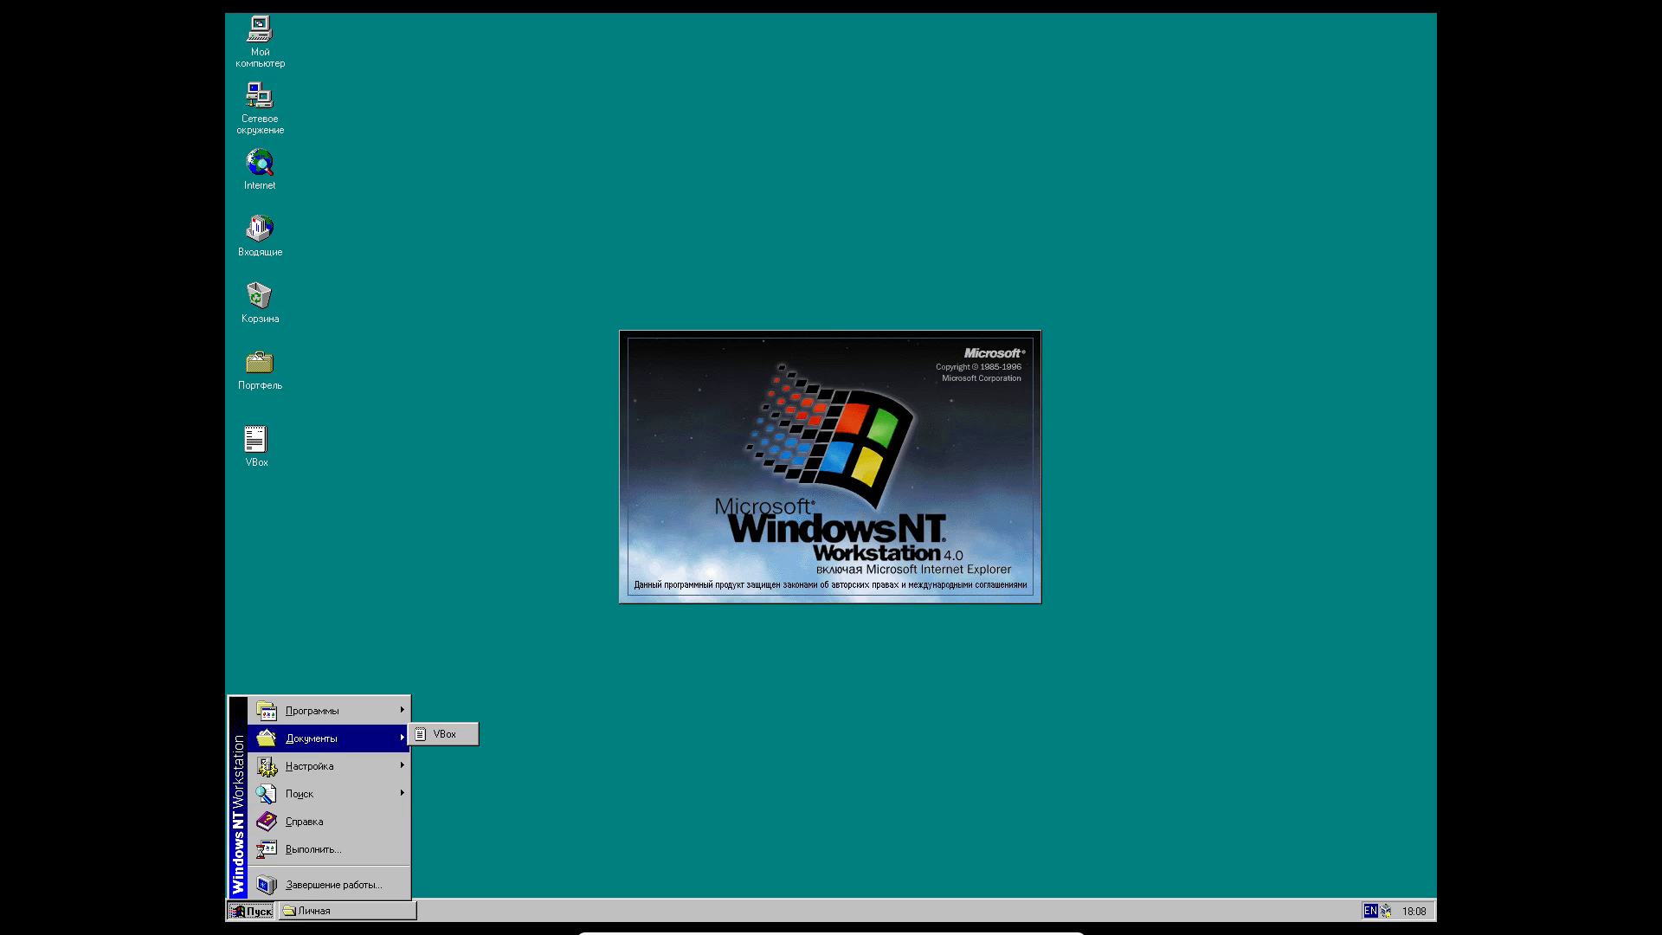
mouse_move(329, 711)
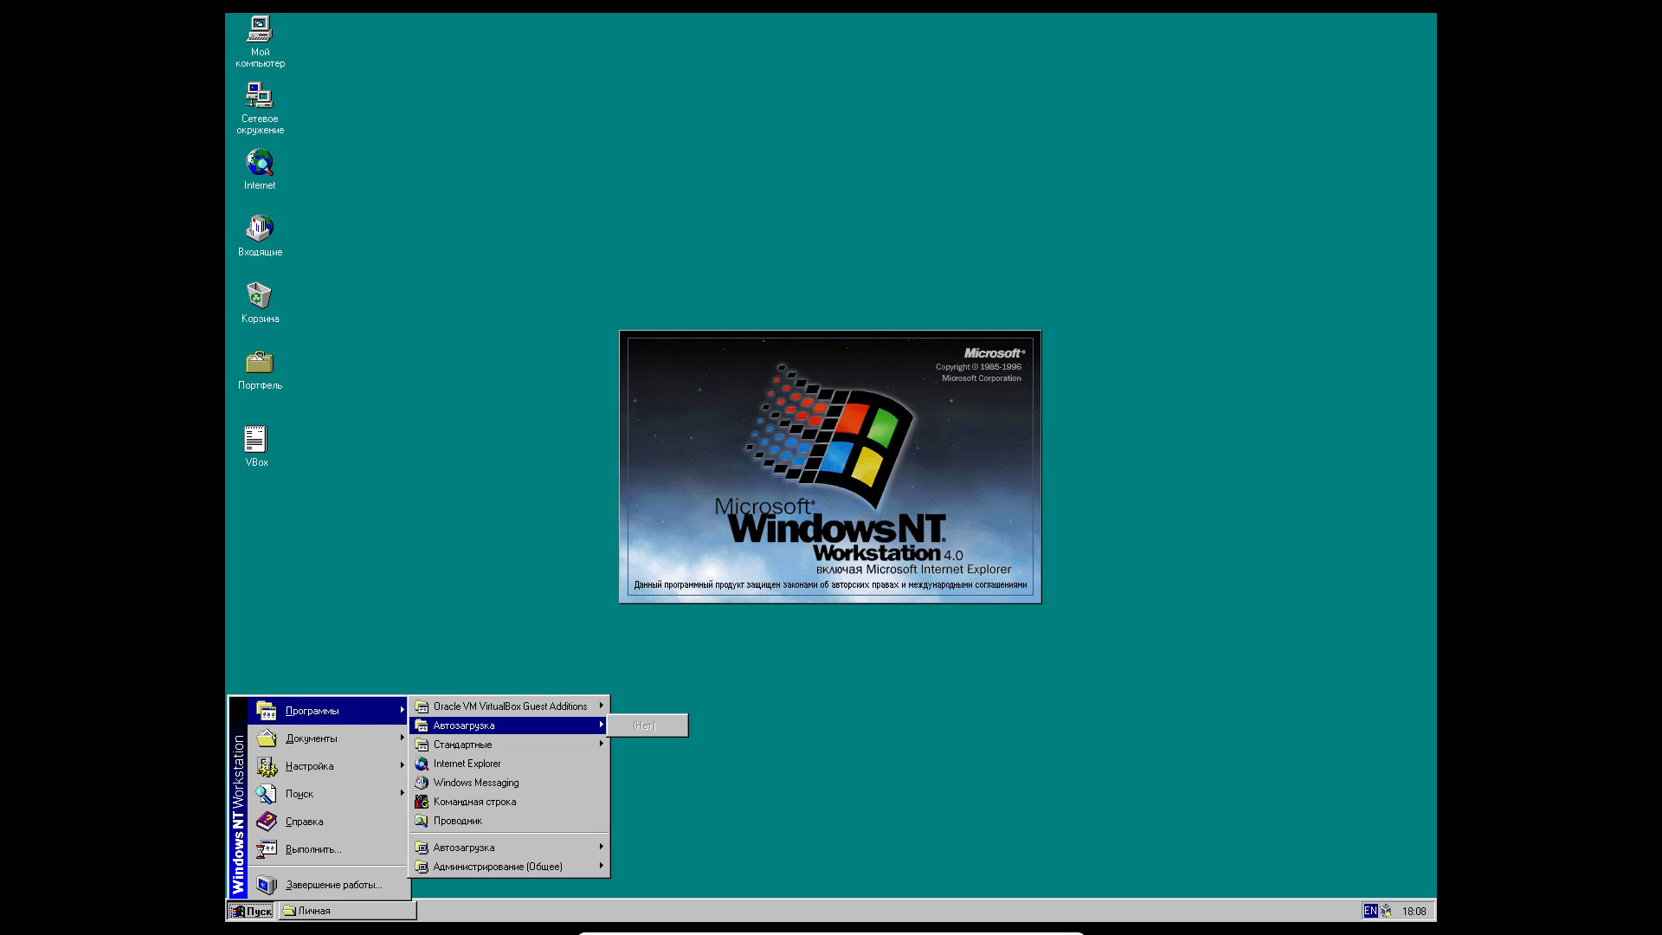
key(Right)
key(Up)
key(Up)
key(Up)
key(Up)
key(Up)
key(Up)
key(Up)
key(Up)
key(Up)
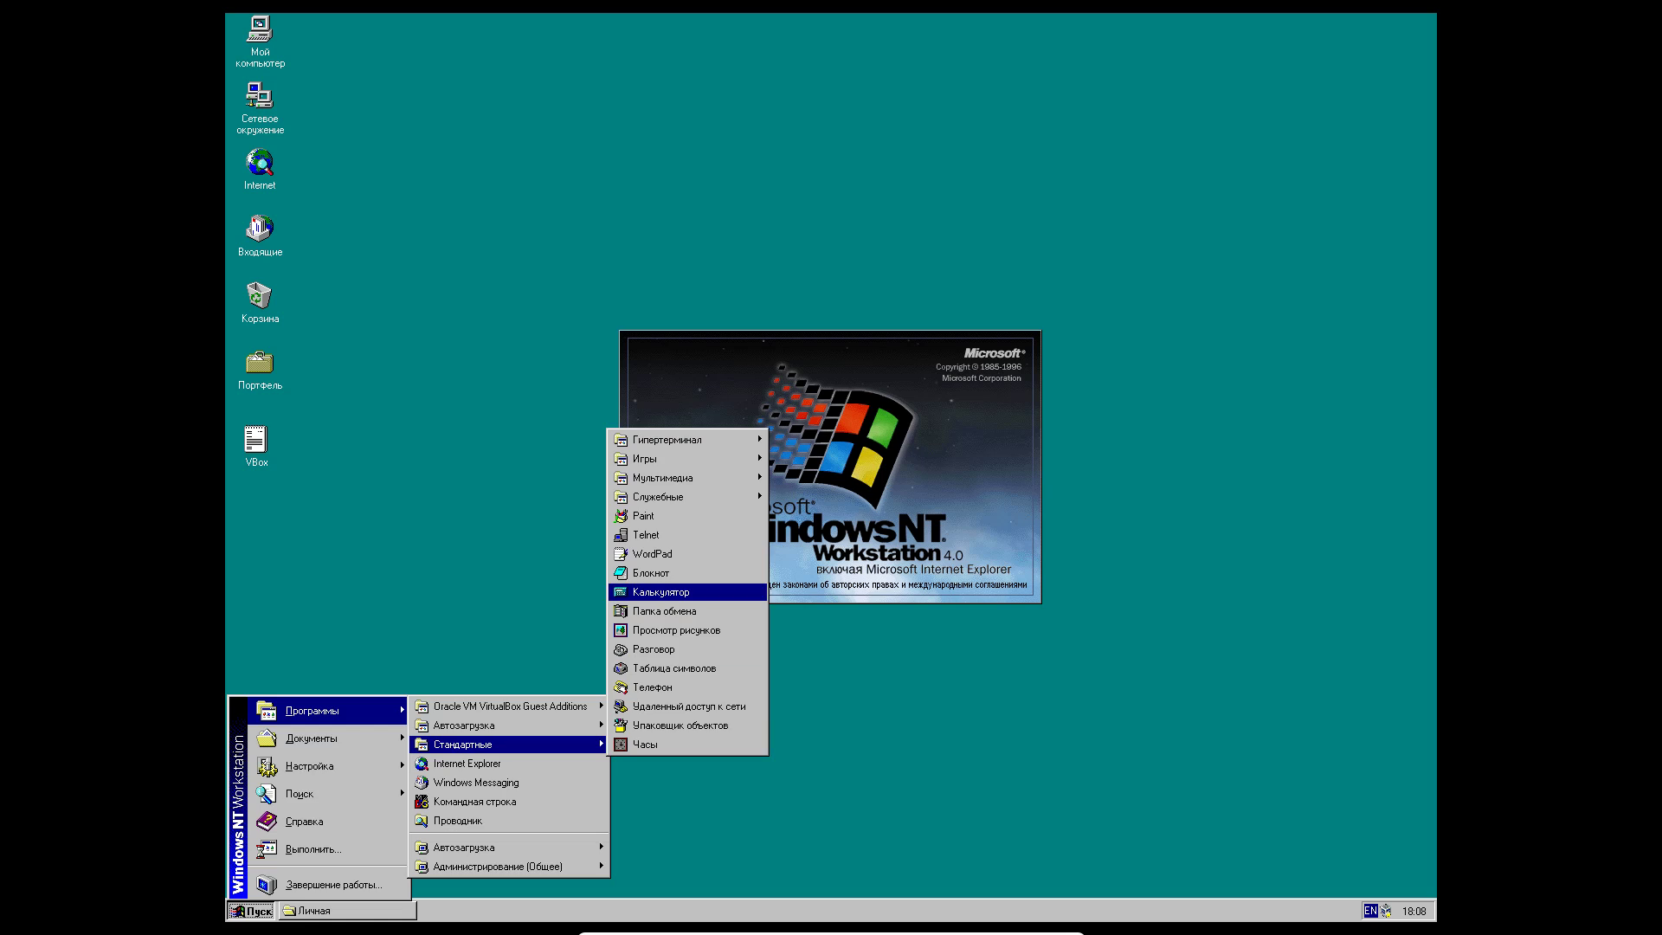
key(Return)
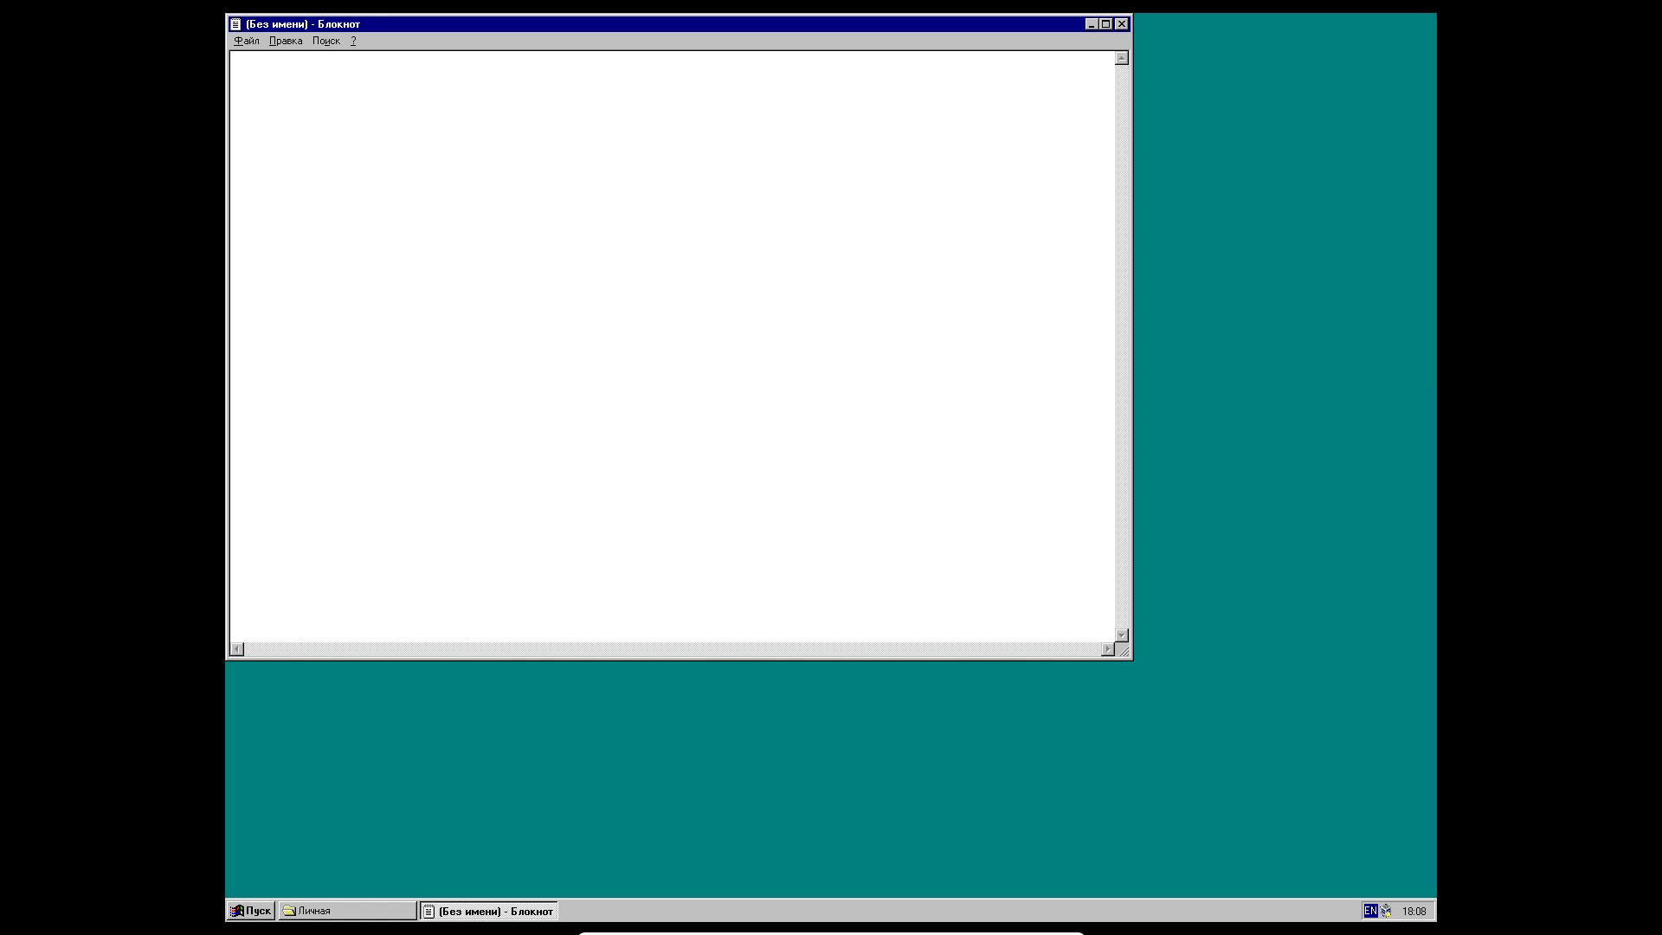
- Enter "вот ты мозила" in the Notepad document, close it and save the text on drive C: as Лол
text(вот ты мозила)
key(alt+F4)
key(Return)
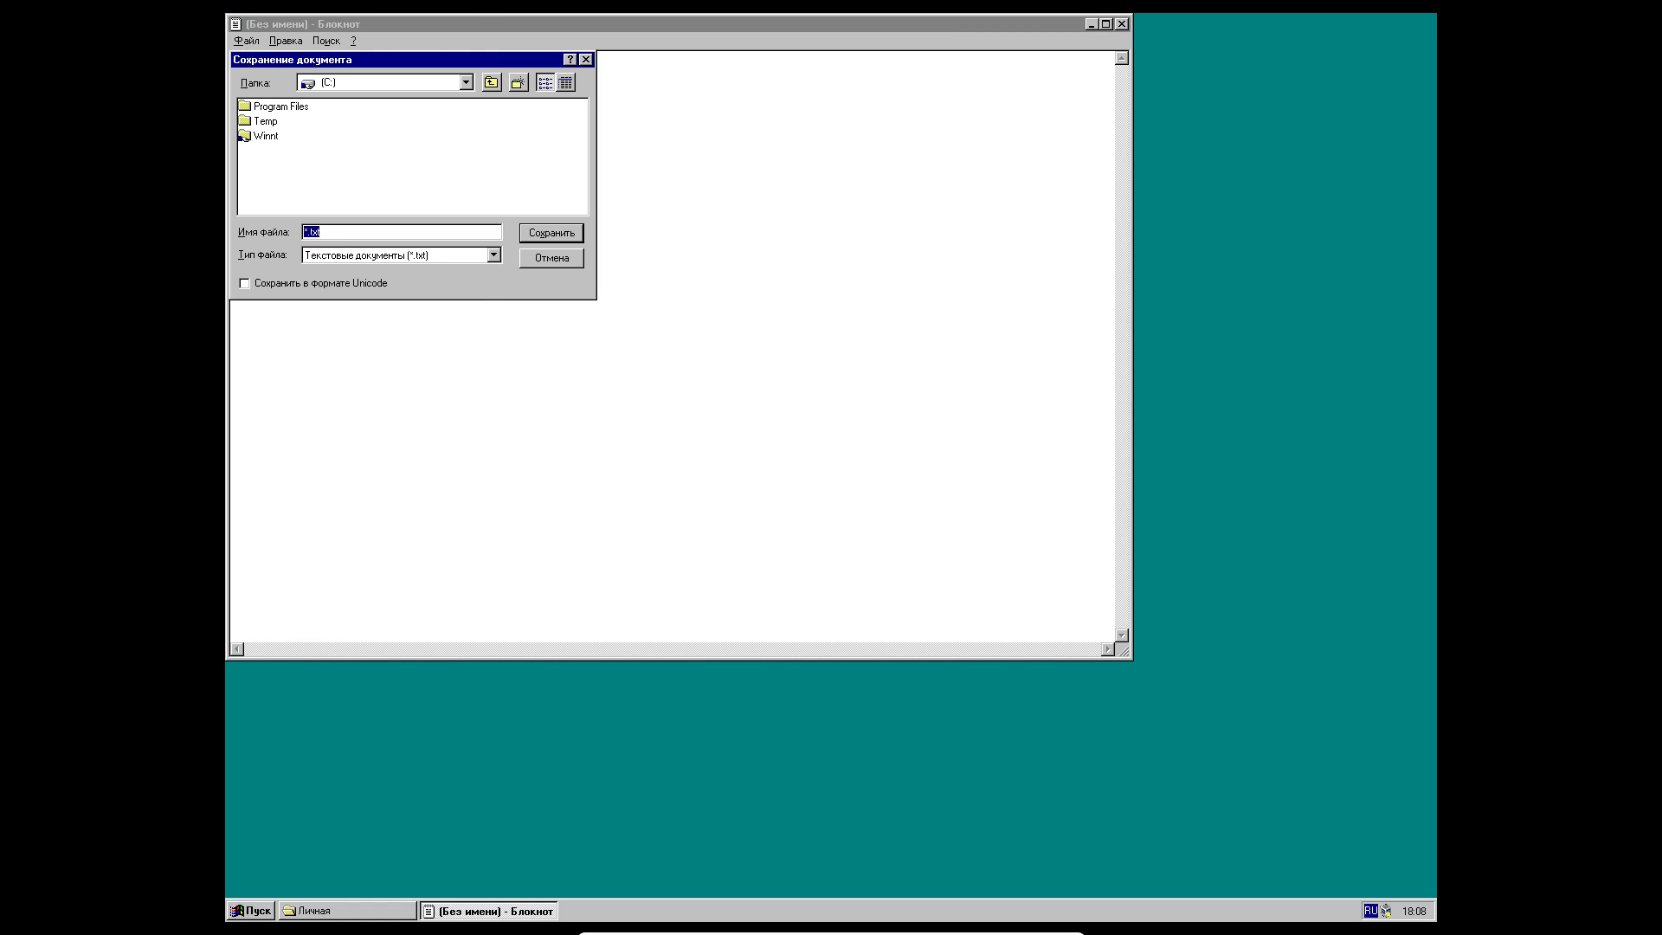
key(Return)
click(306, 231)
key(BackSpace)
text(123)
key(Return)
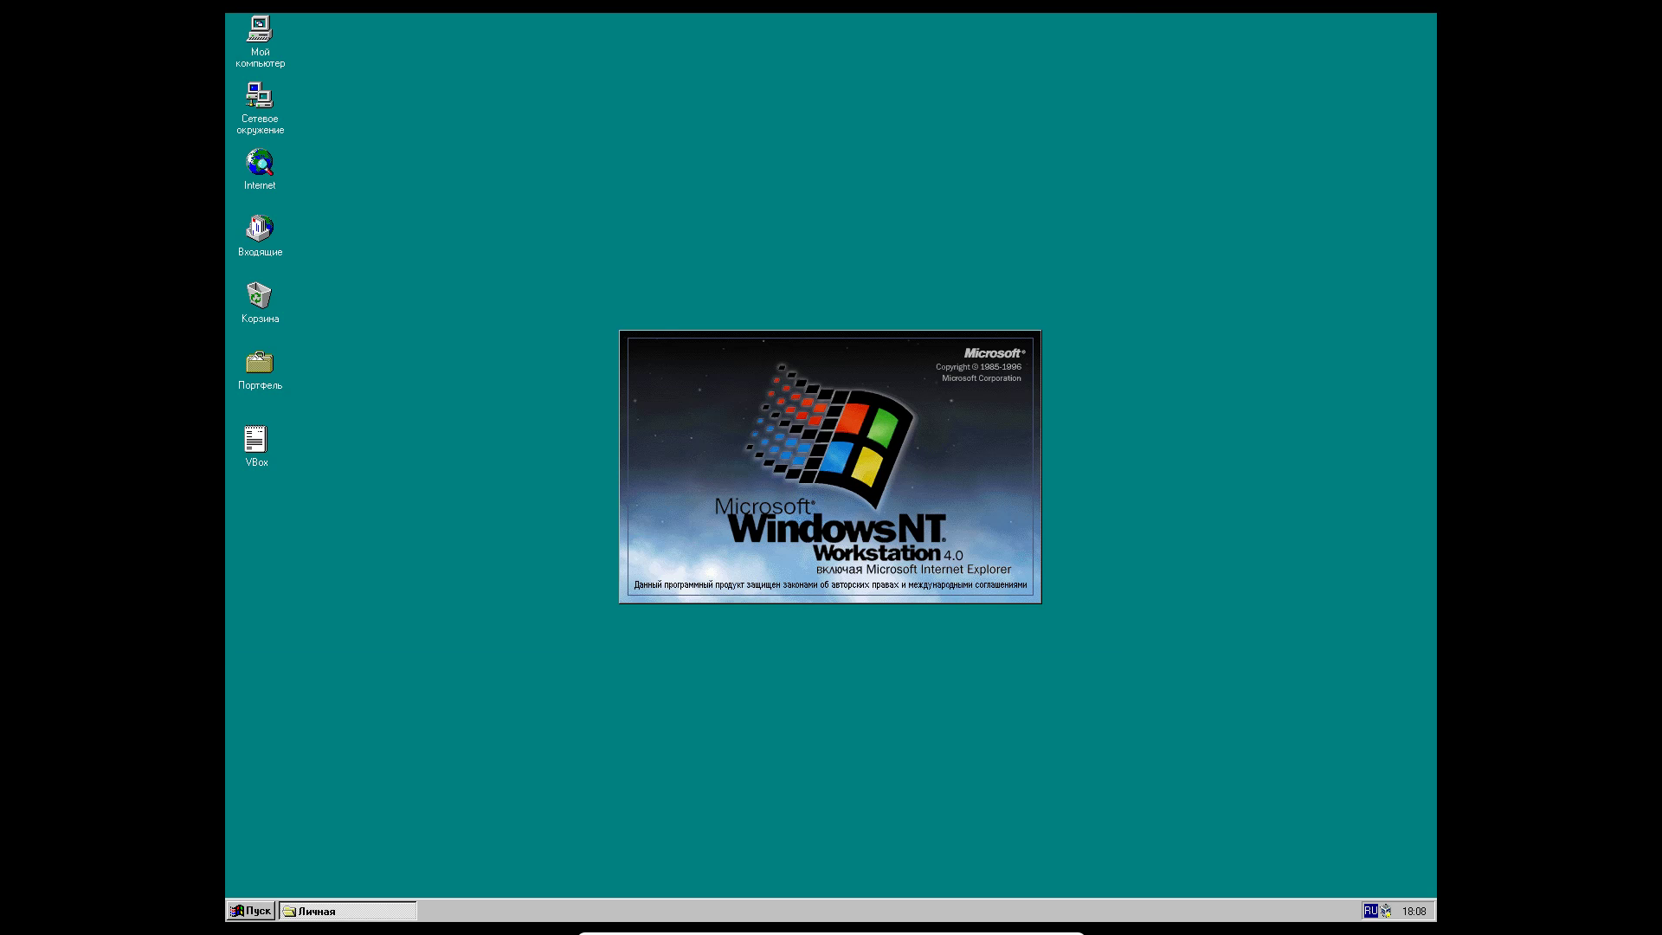
- Open the Лол text file from drive C: to check its text, and close its window and the drive windows
double_click(260, 34)
double_click(322, 132)
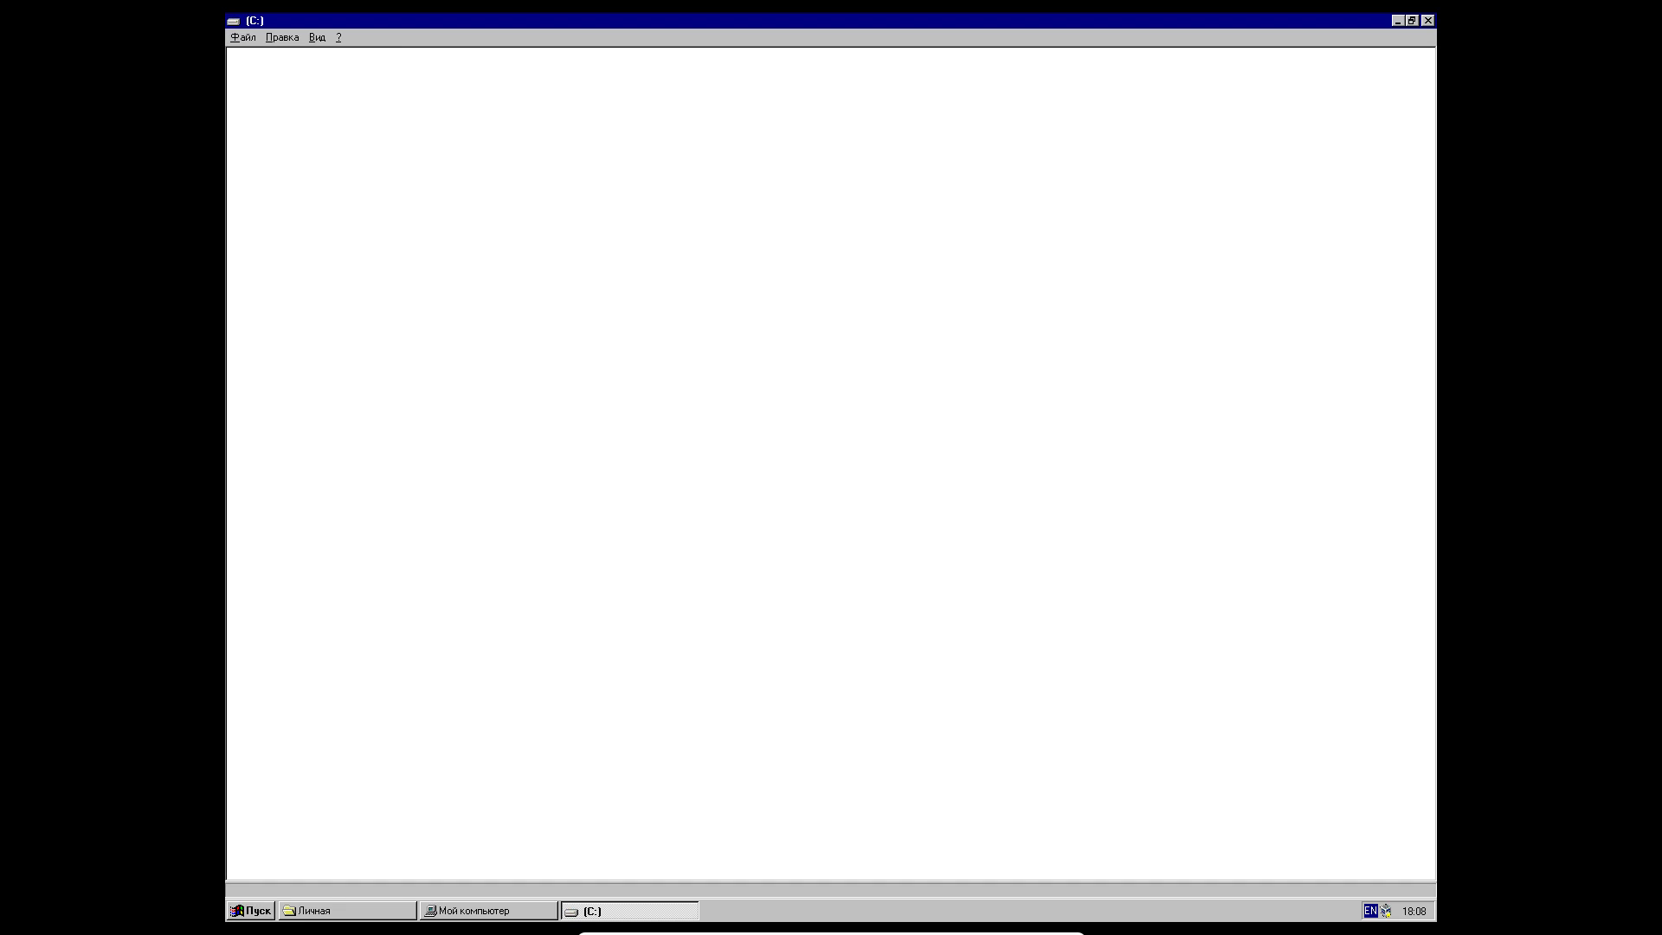
double_click(608, 64)
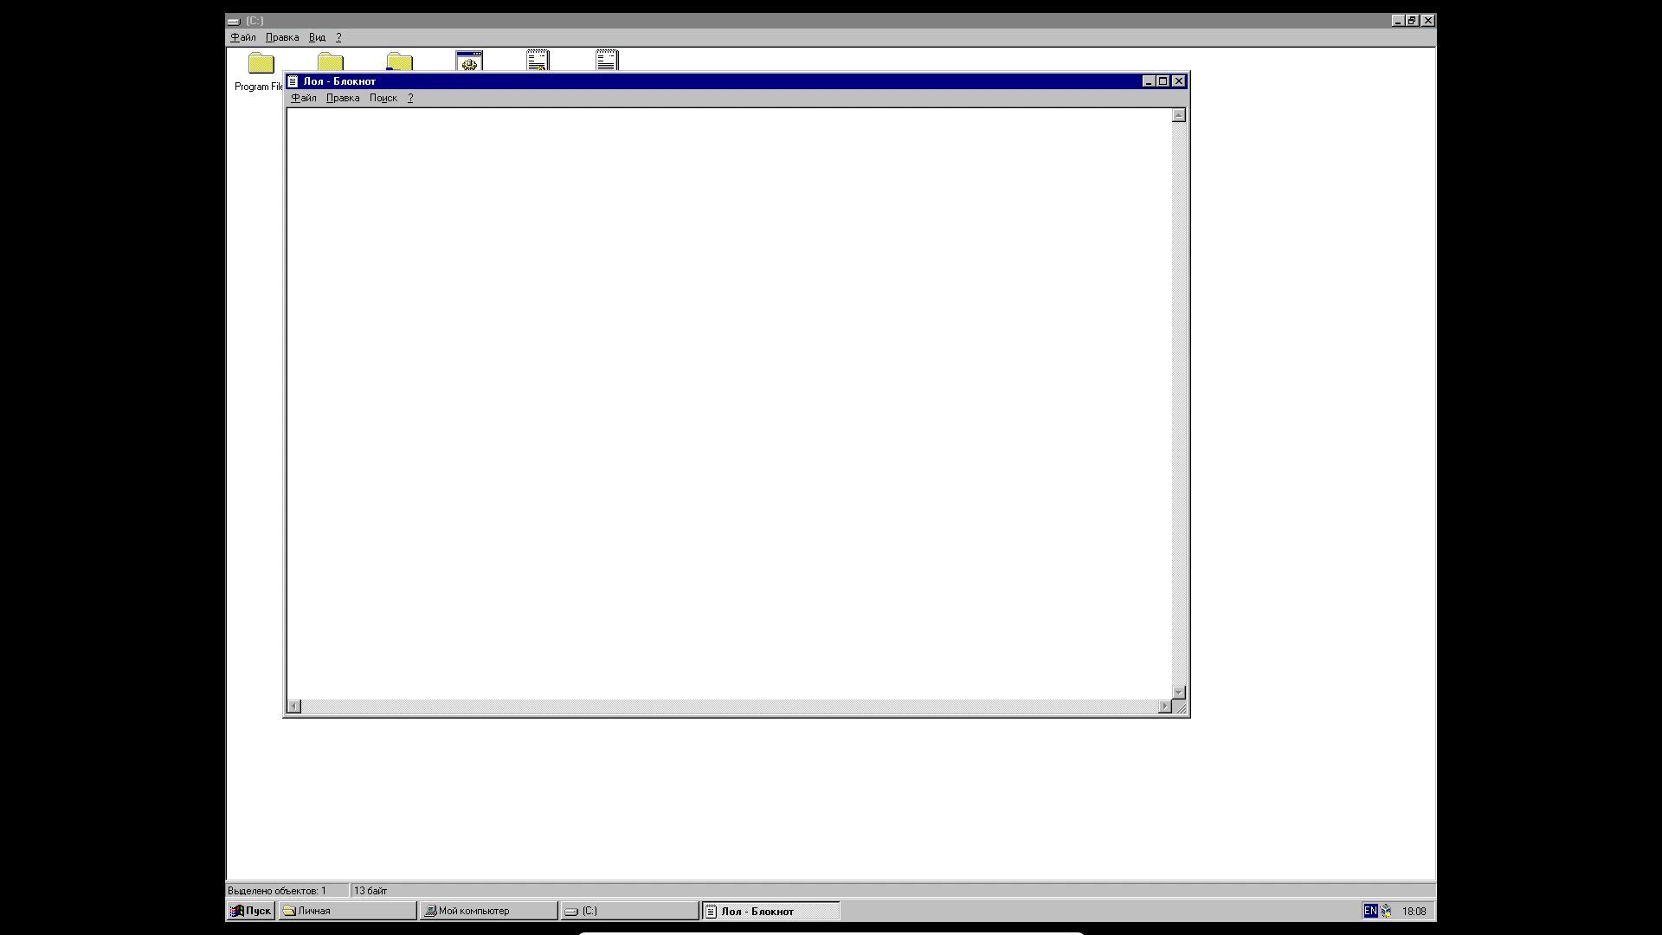
click(1179, 82)
key(alt+F4)
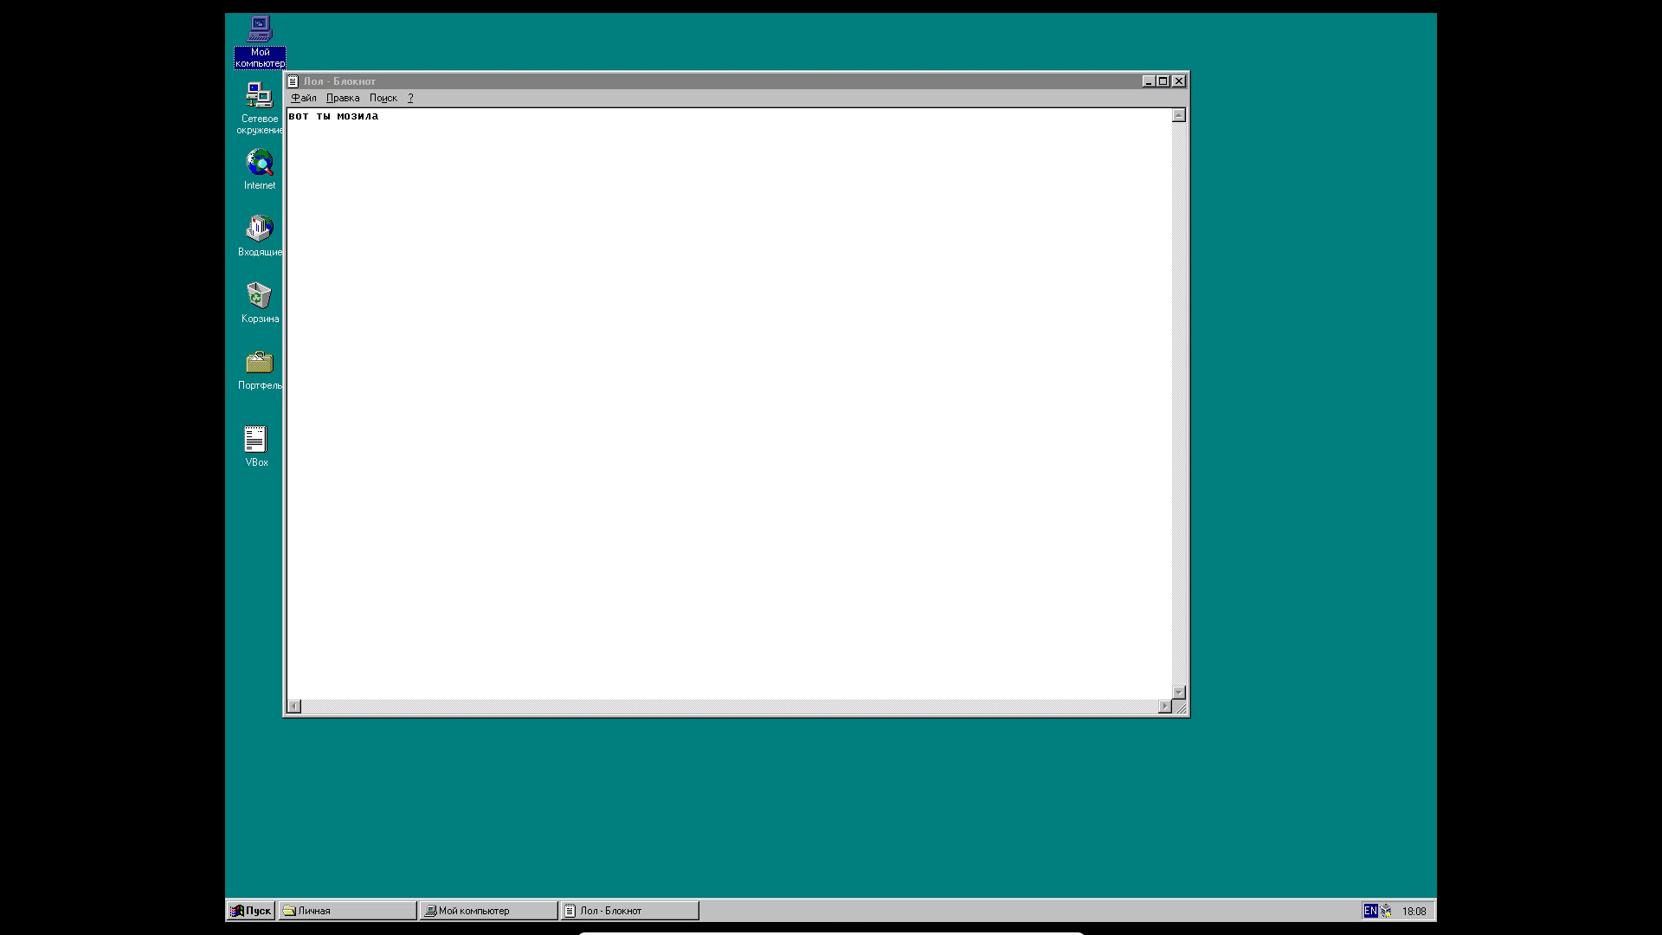
key(alt+F4)
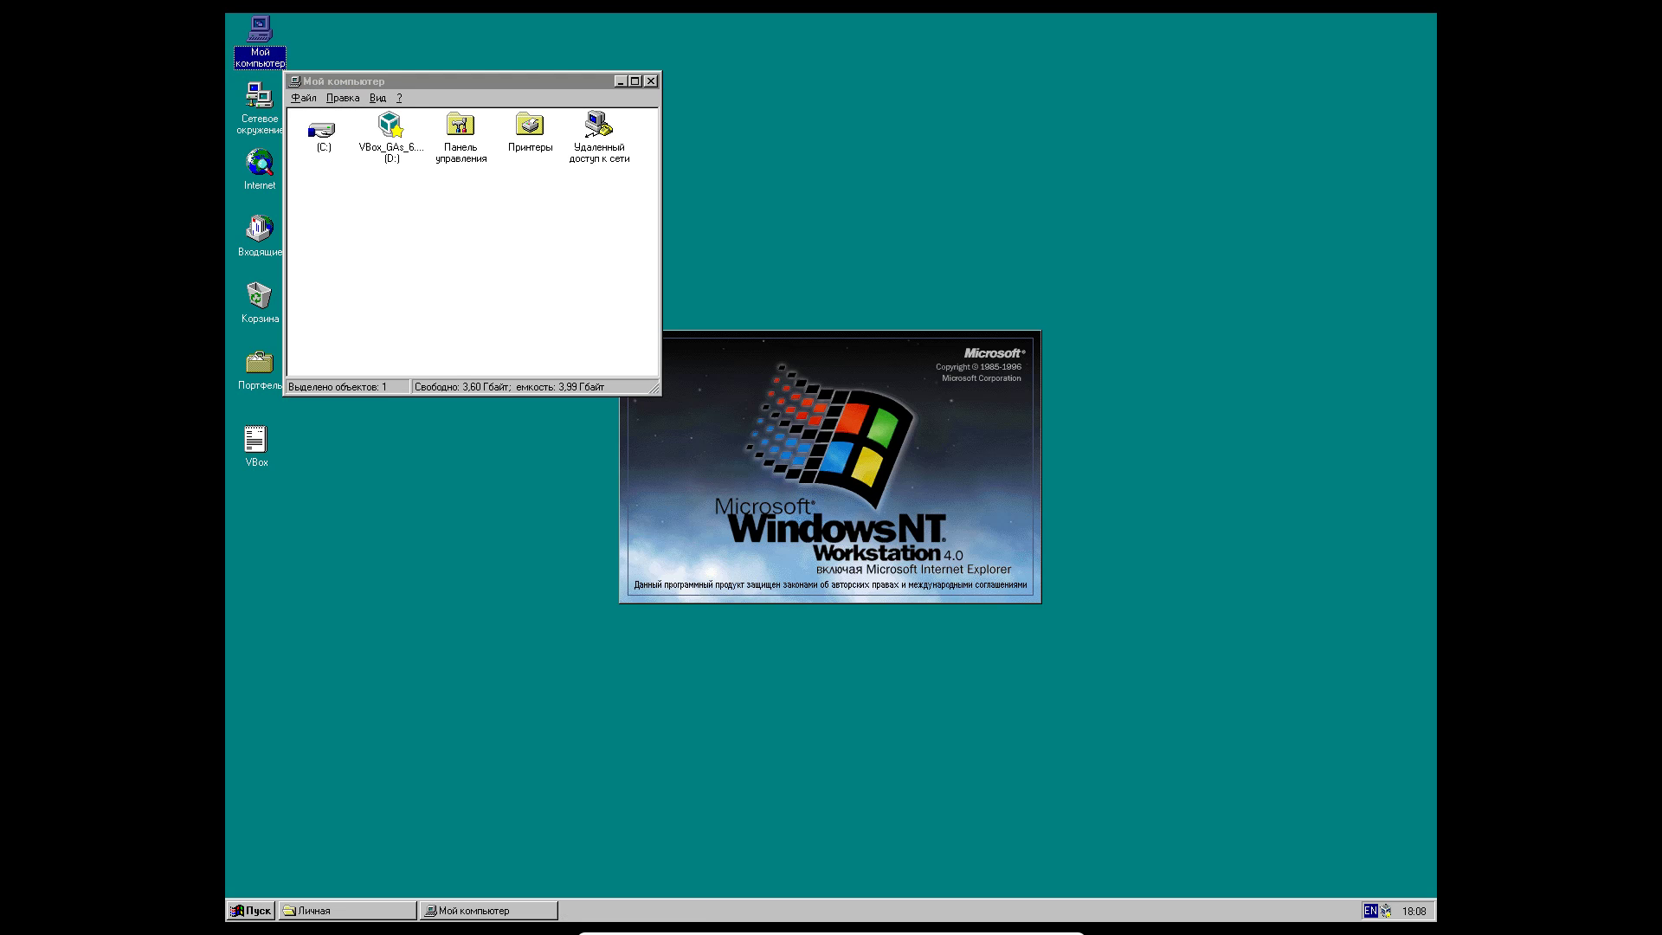
key(alt+F4)
- Launch the Calculator (Калькулятор) from the standard programs
click(251, 910)
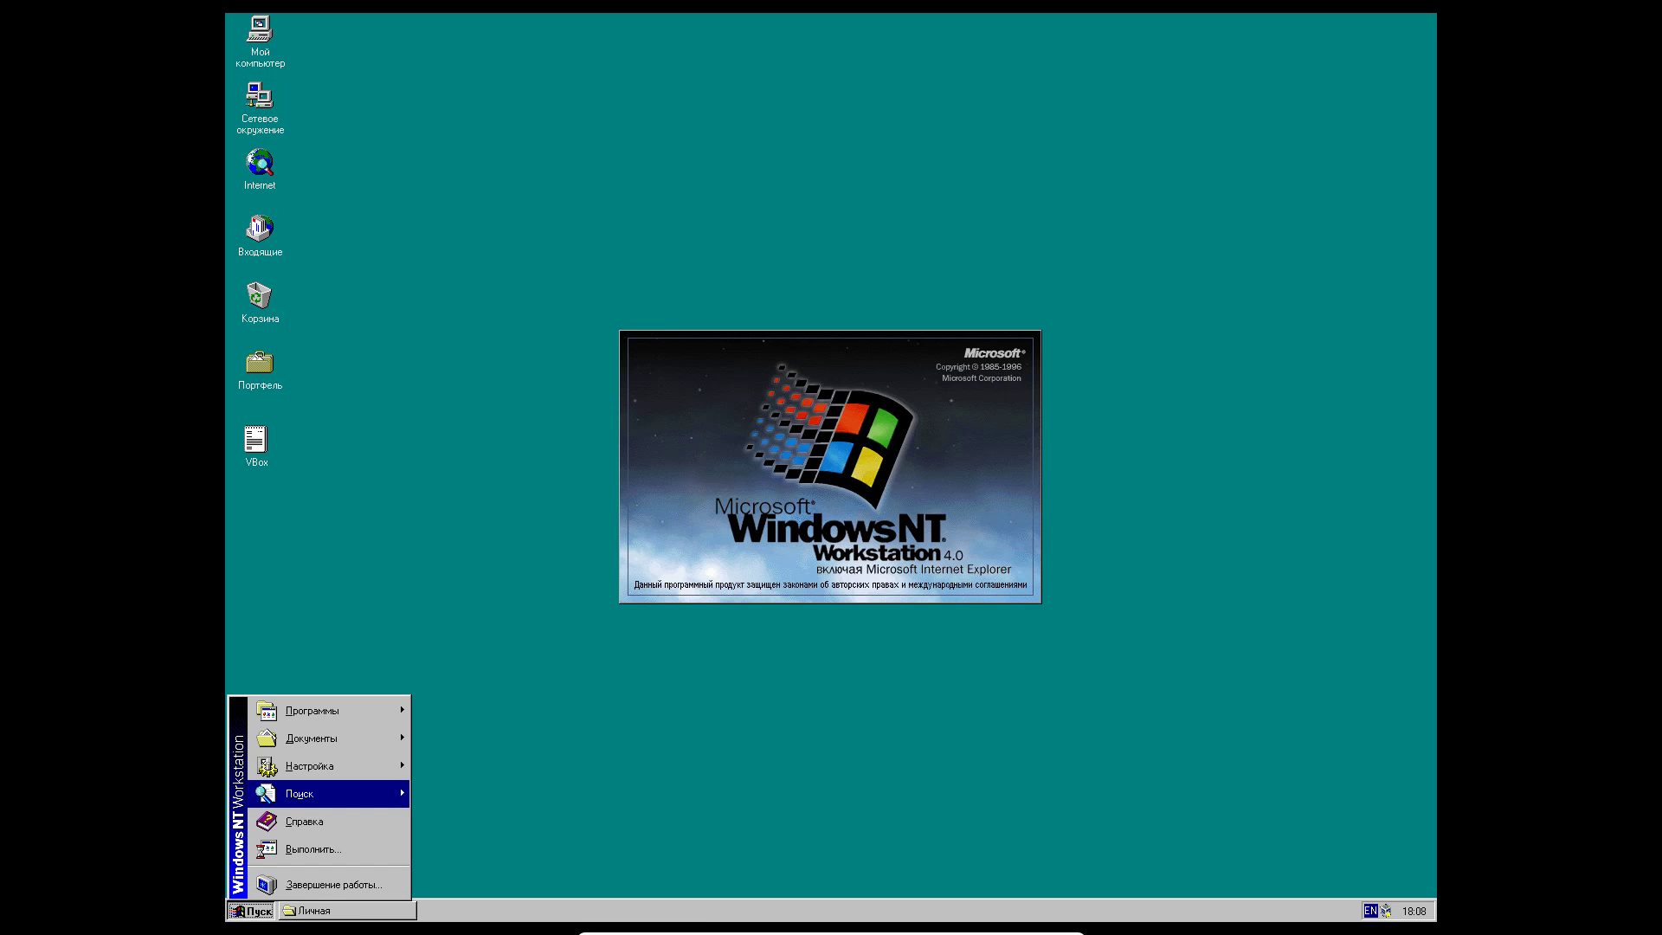
mouse_move(329, 766)
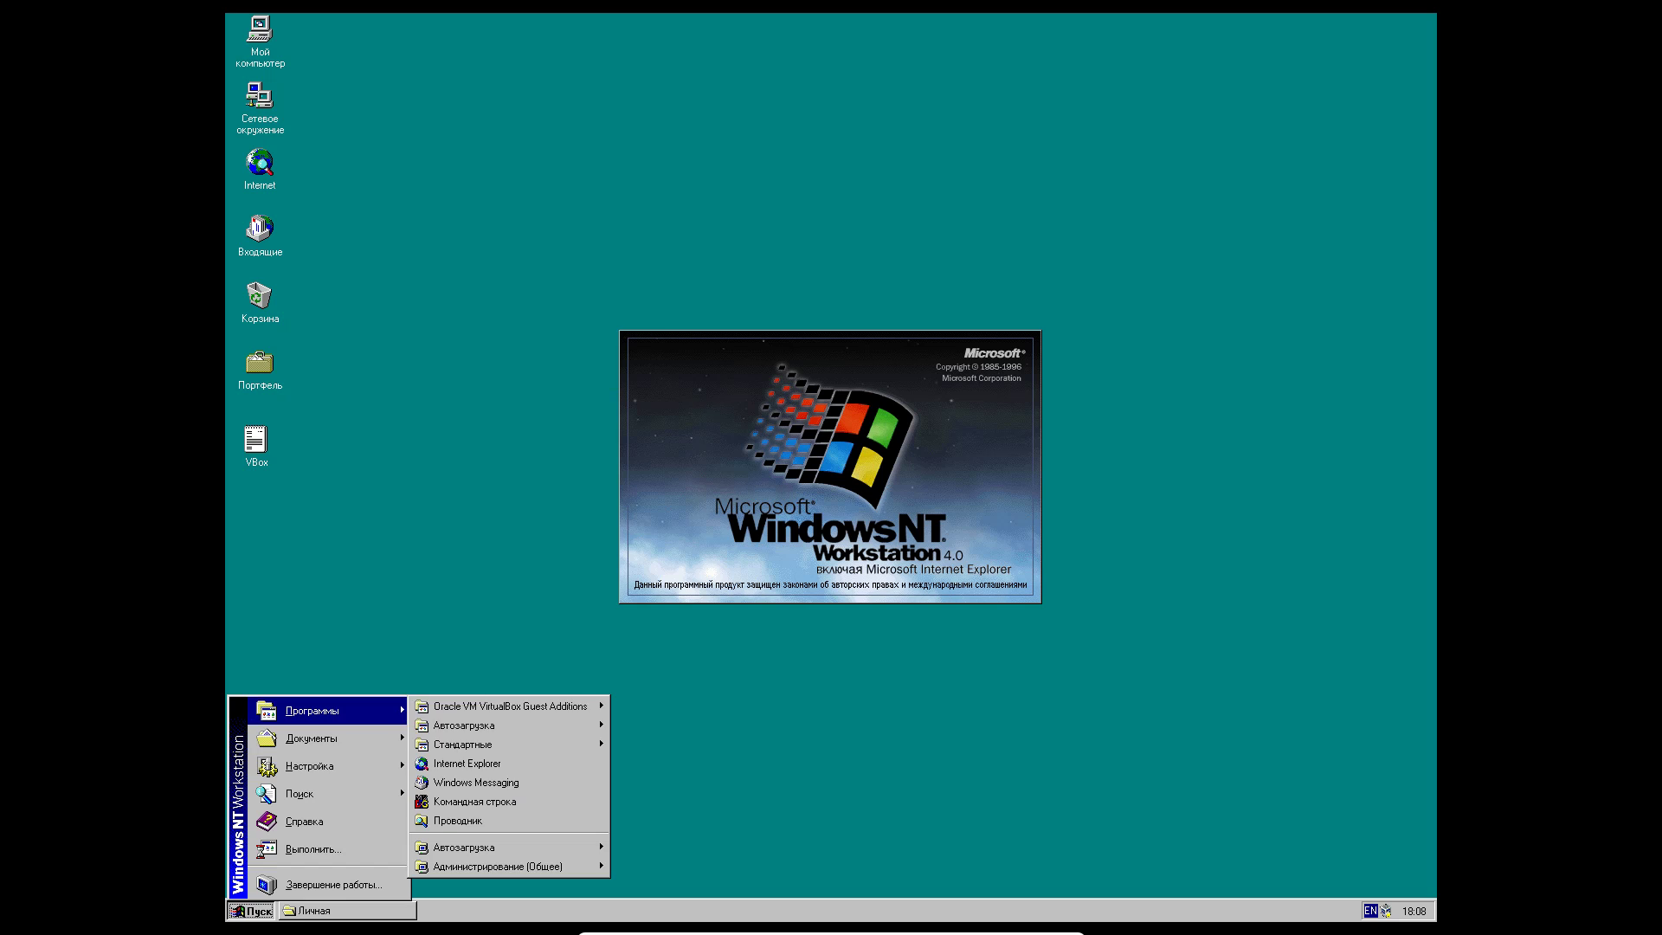
mouse_move(537, 744)
key(Up)
key(Up)
key(Up)
key(Up)
key(Up)
key(Up)
key(Up)
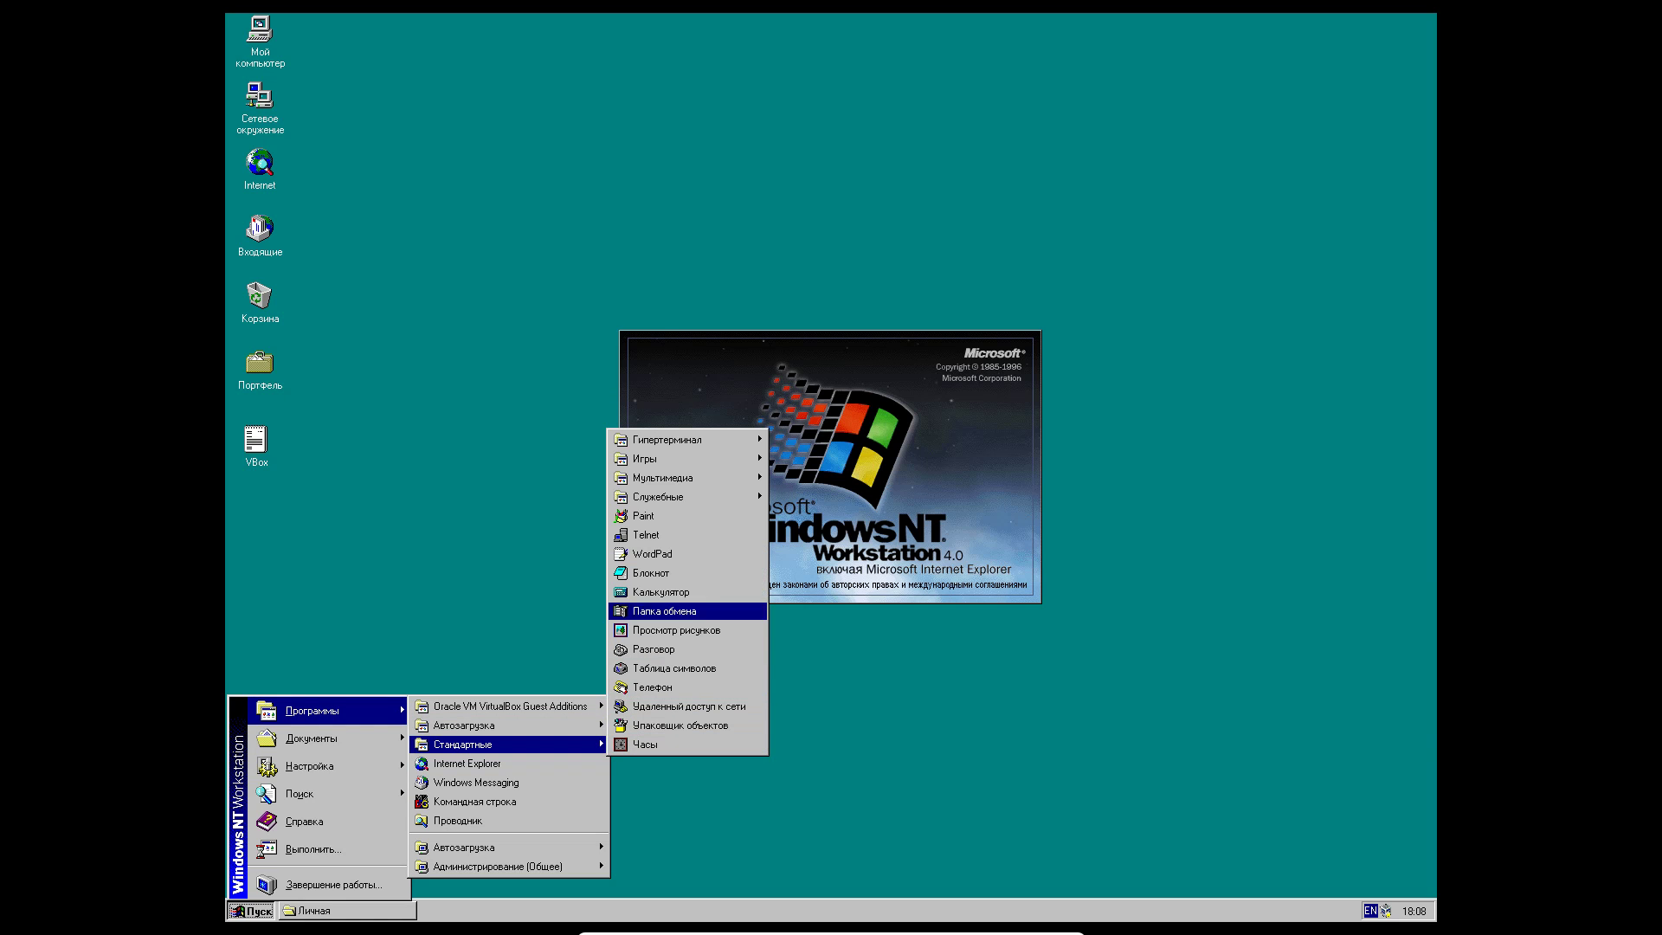
key(Down)
key(Return)
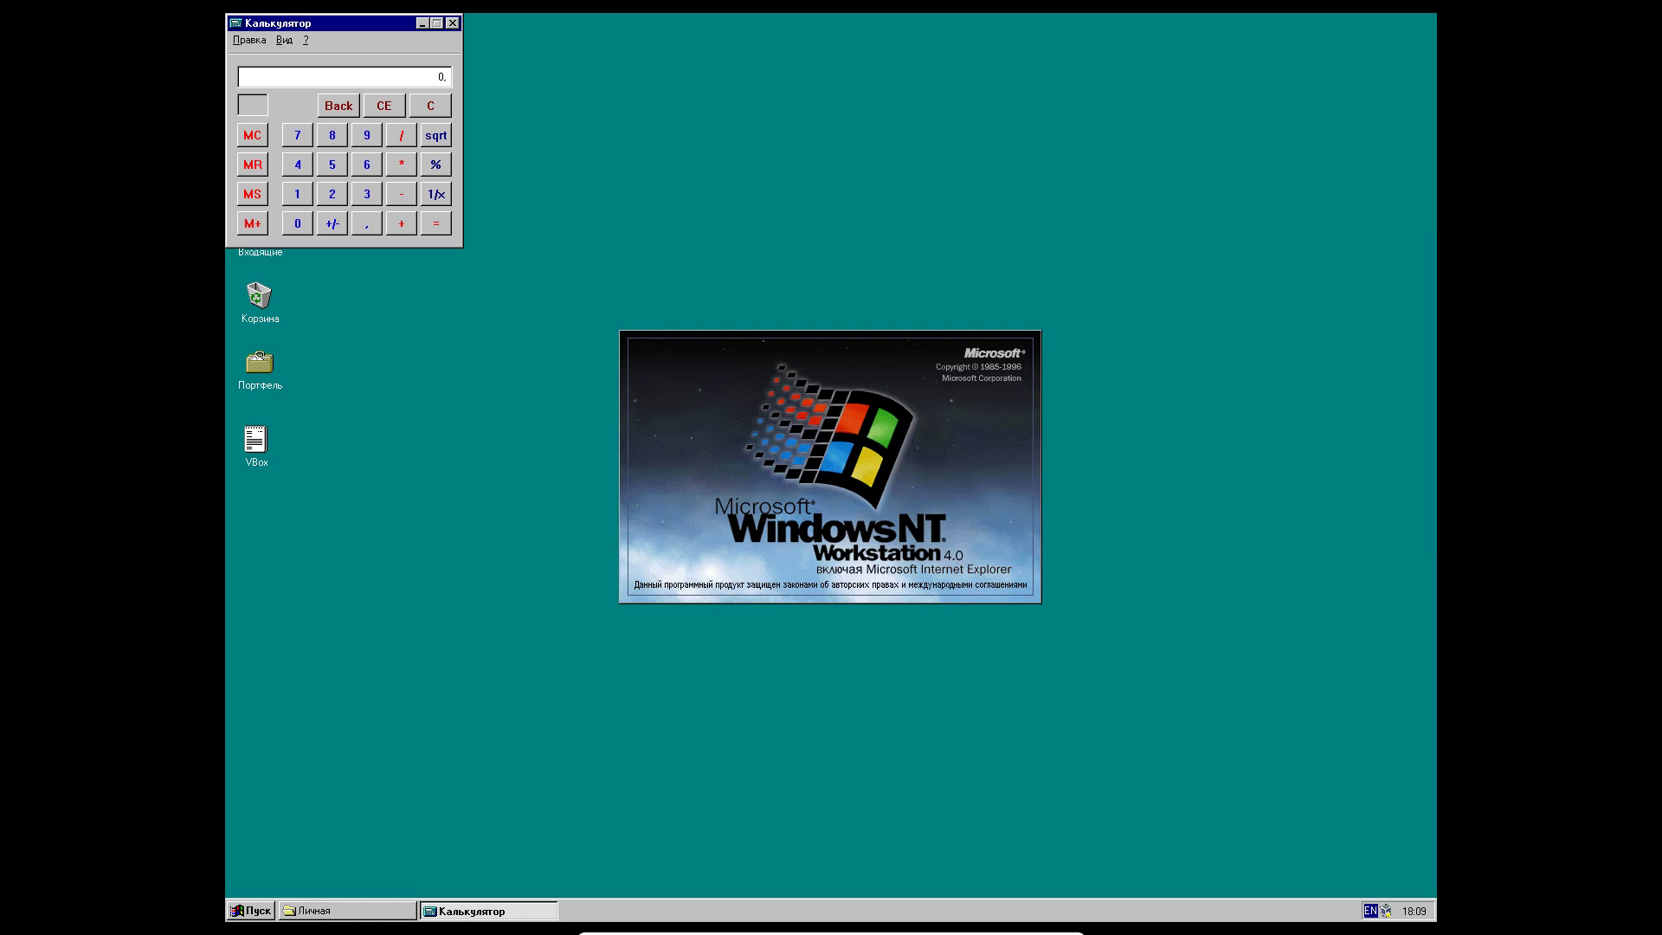
- Move the Calculator towards the middle of the desktop, multiply 1553 by 6, and close it
drag(346, 23, 948, 306)
text(1)
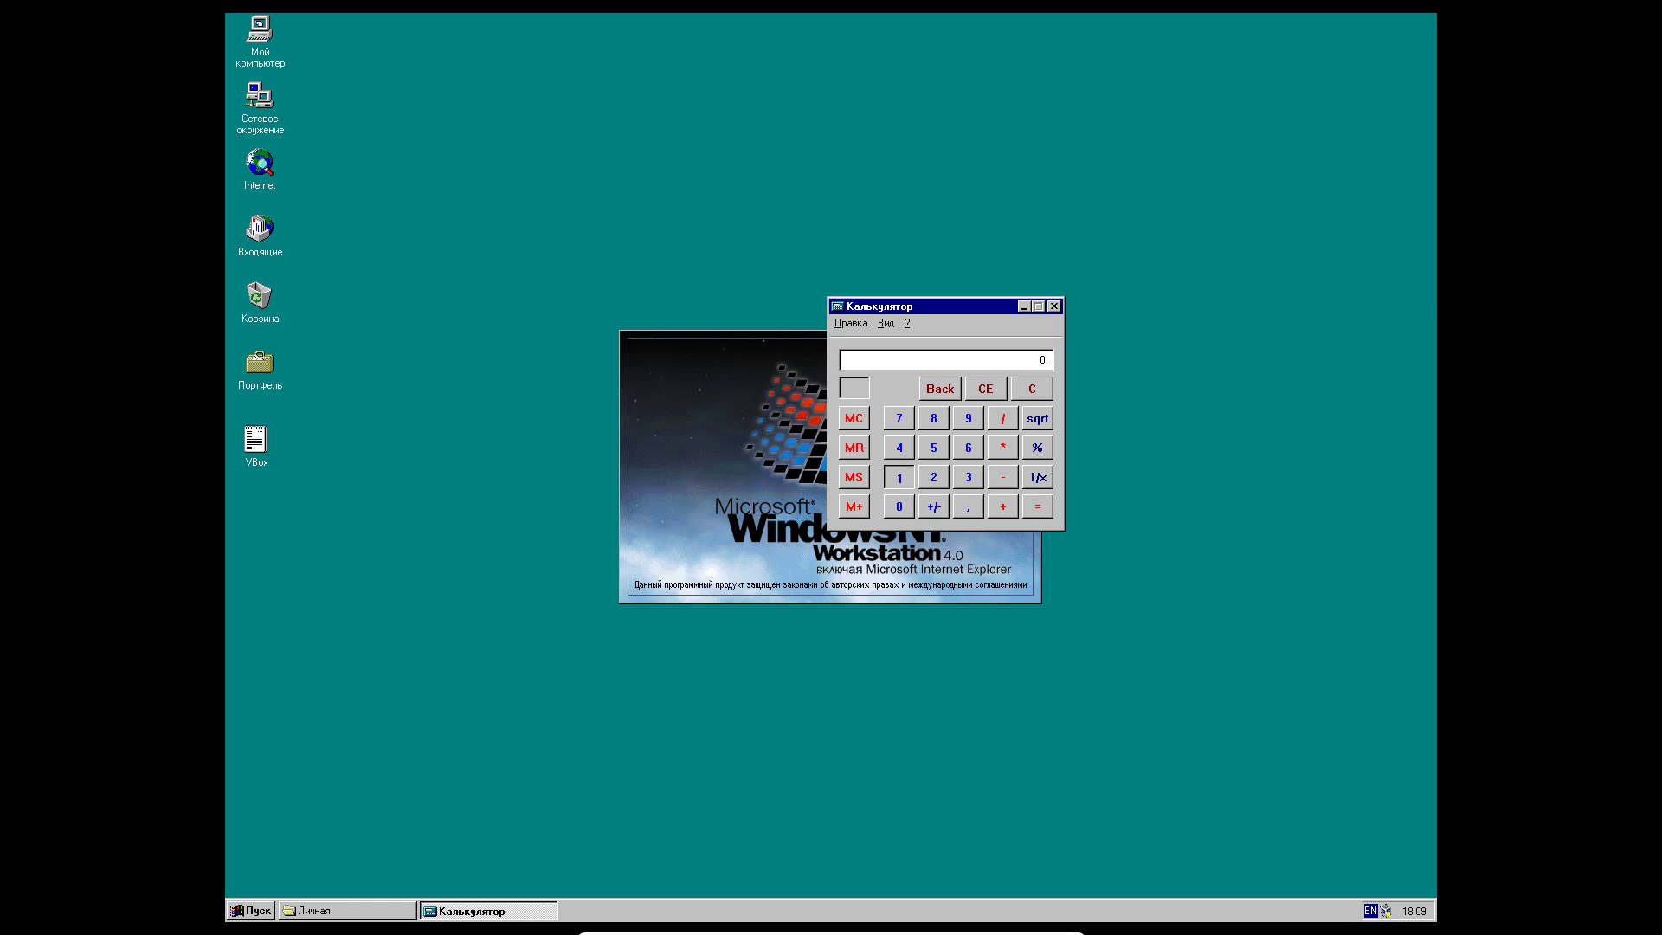
text(553*6)
key(Return)
click(1054, 305)
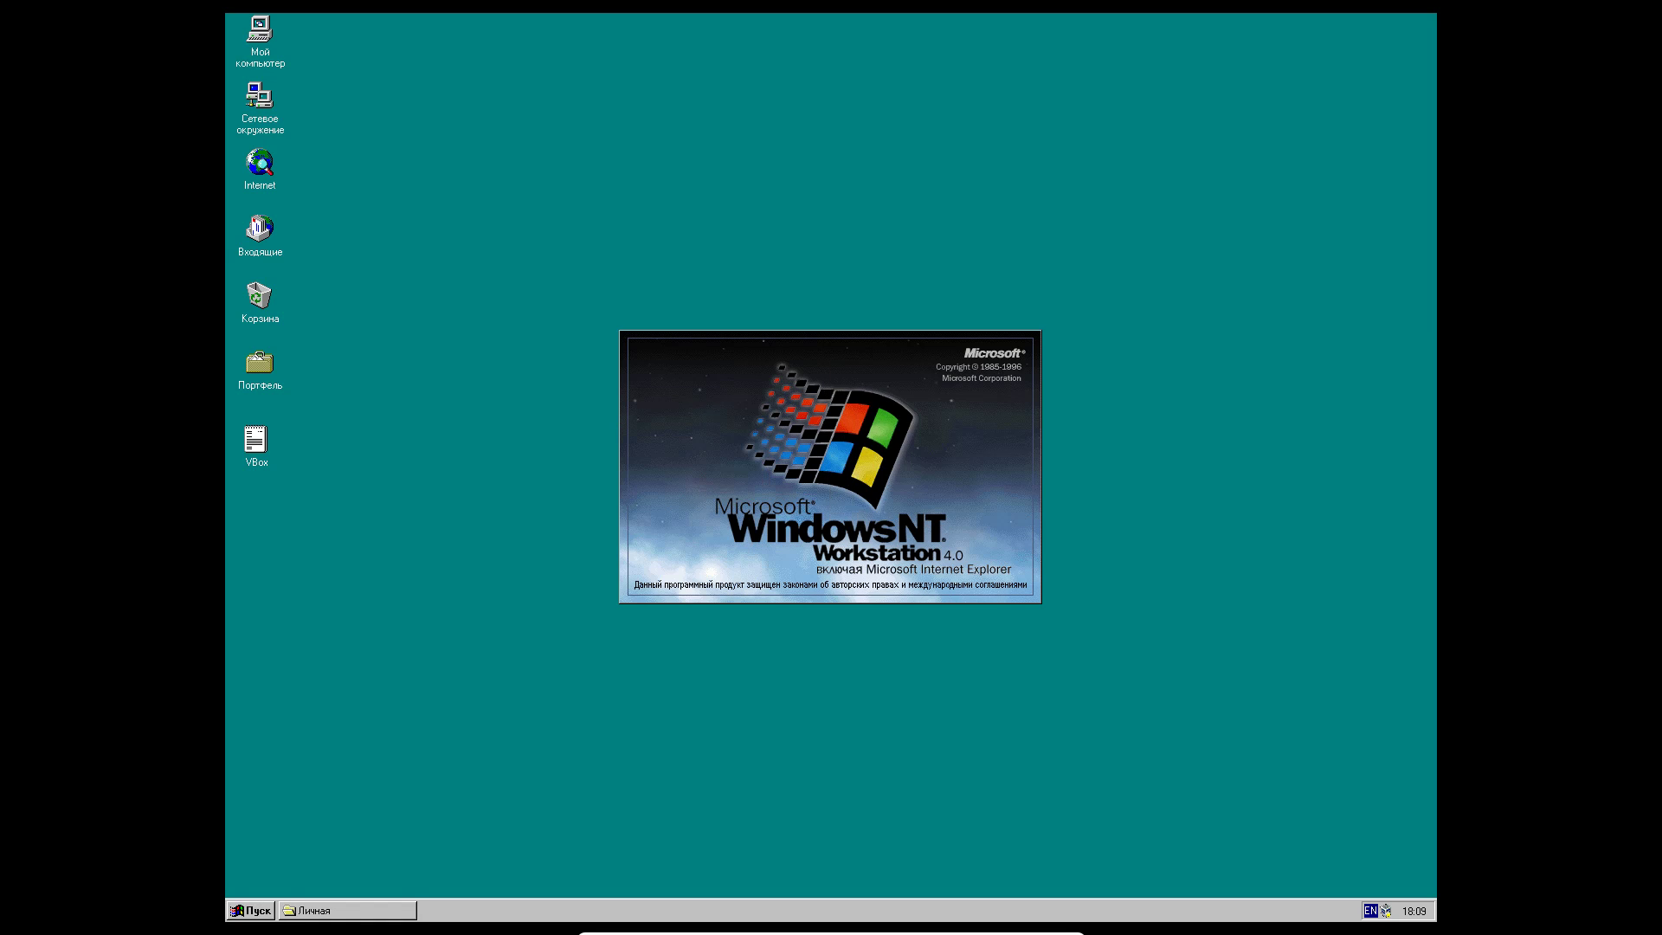
- Launch Paint from the standard programs and maximize its window
click(251, 911)
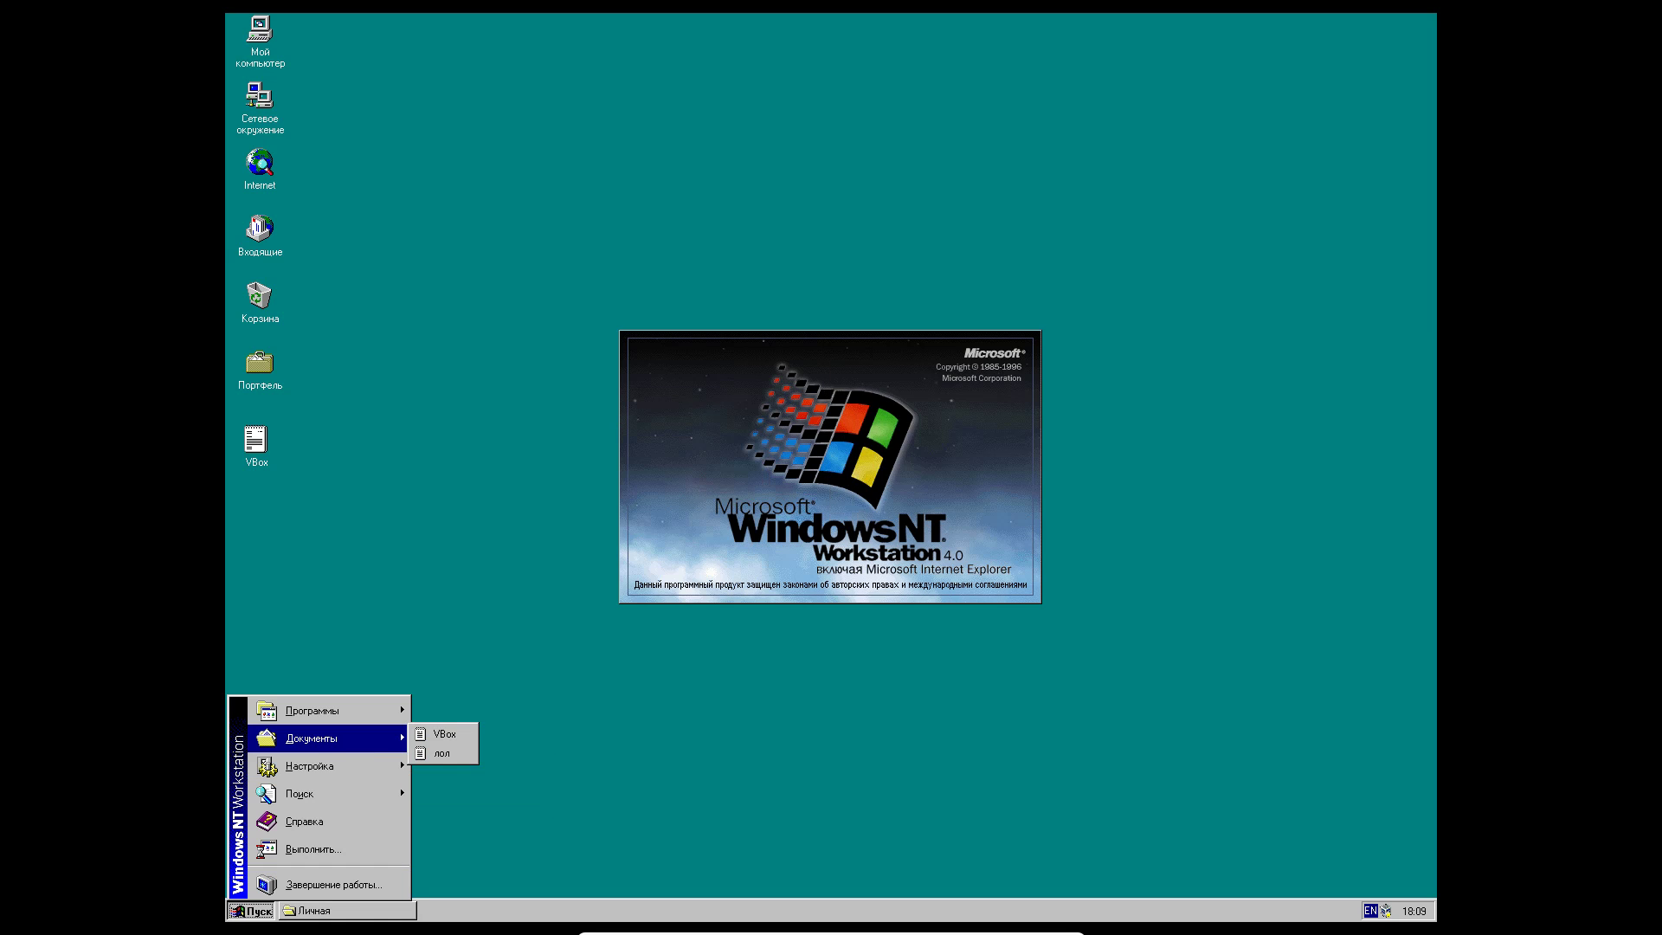
mouse_move(485, 725)
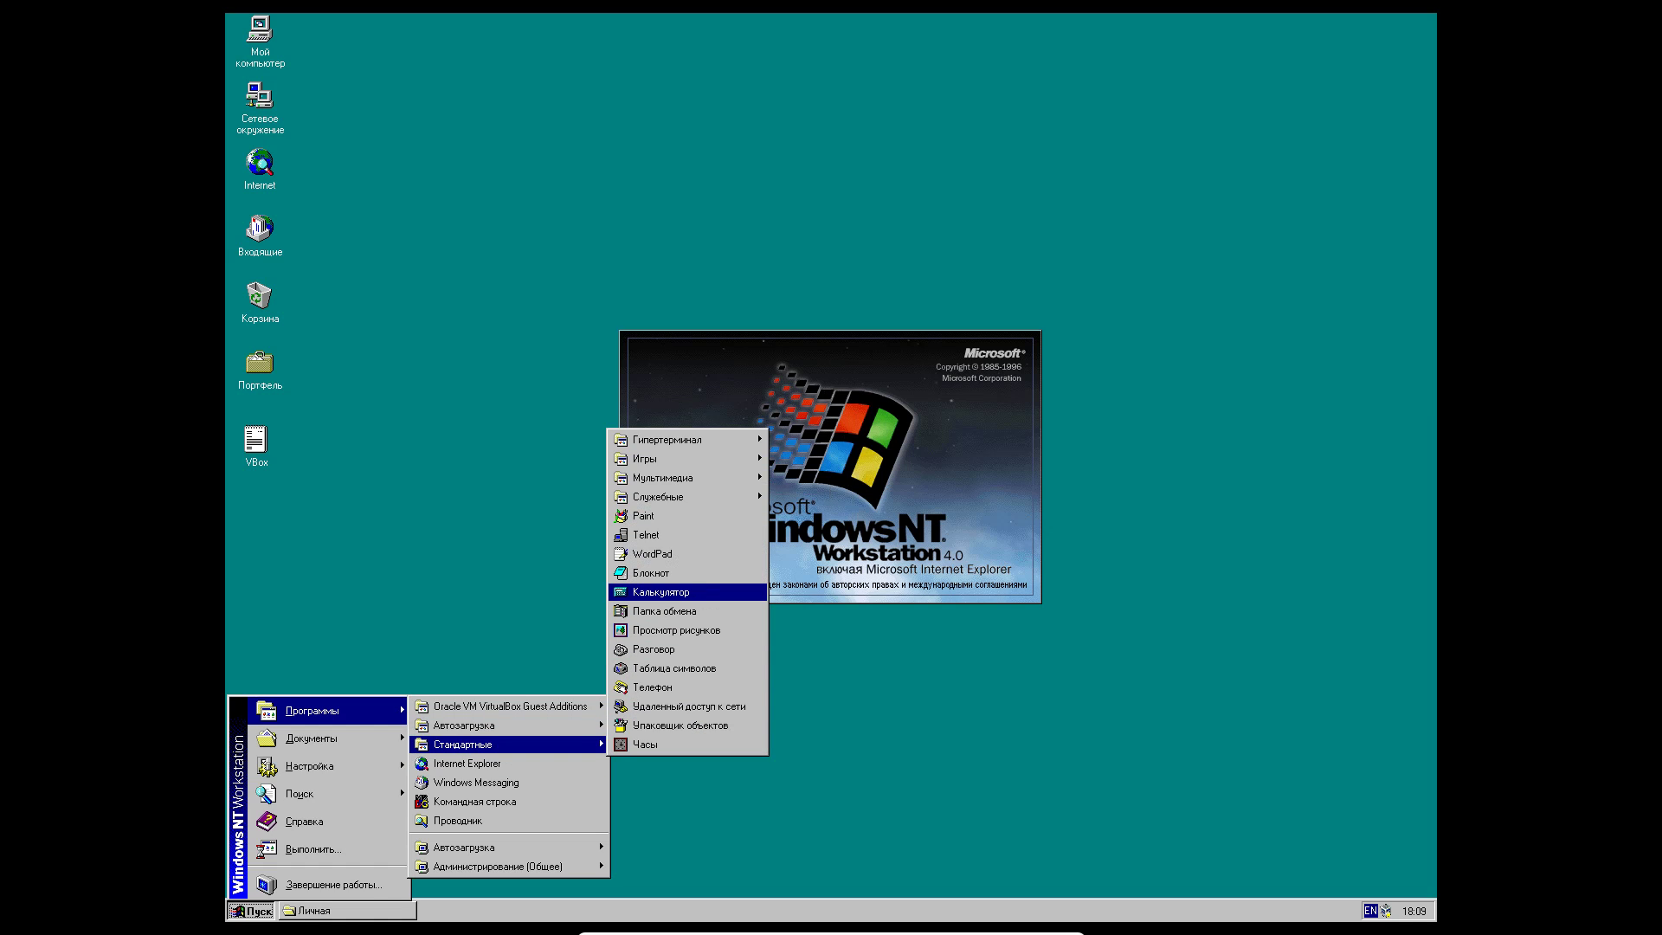
click(644, 516)
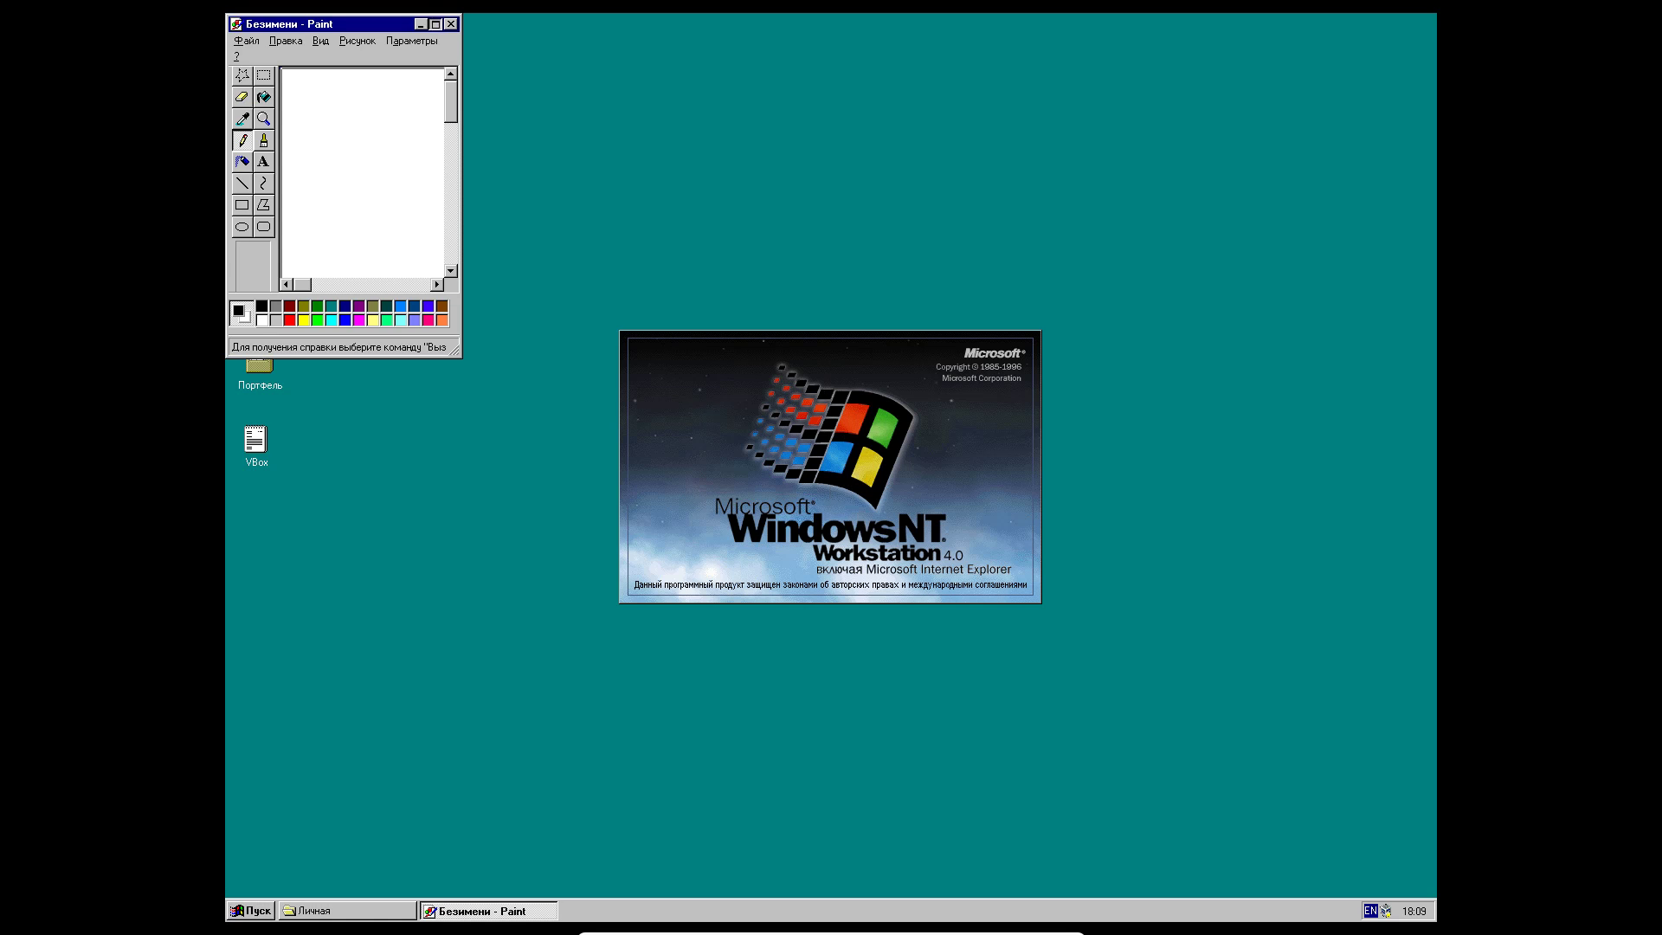
click(435, 25)
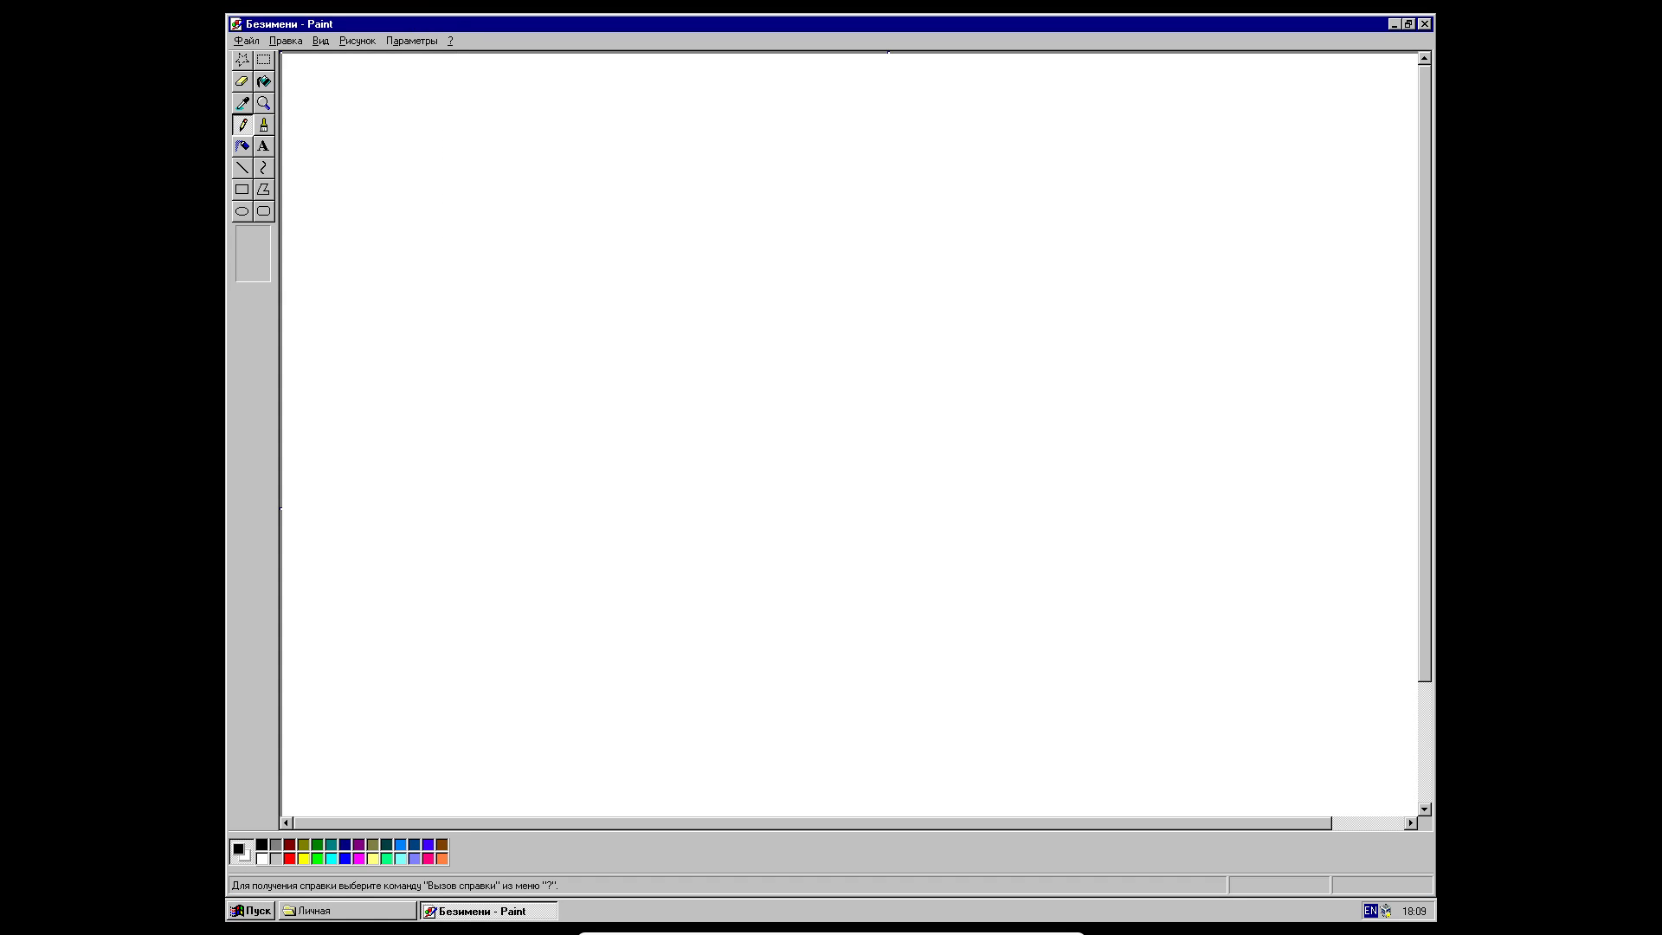
- Draw a large unfilled black ellipse across the upper middle of the blank canvas
click(242, 190)
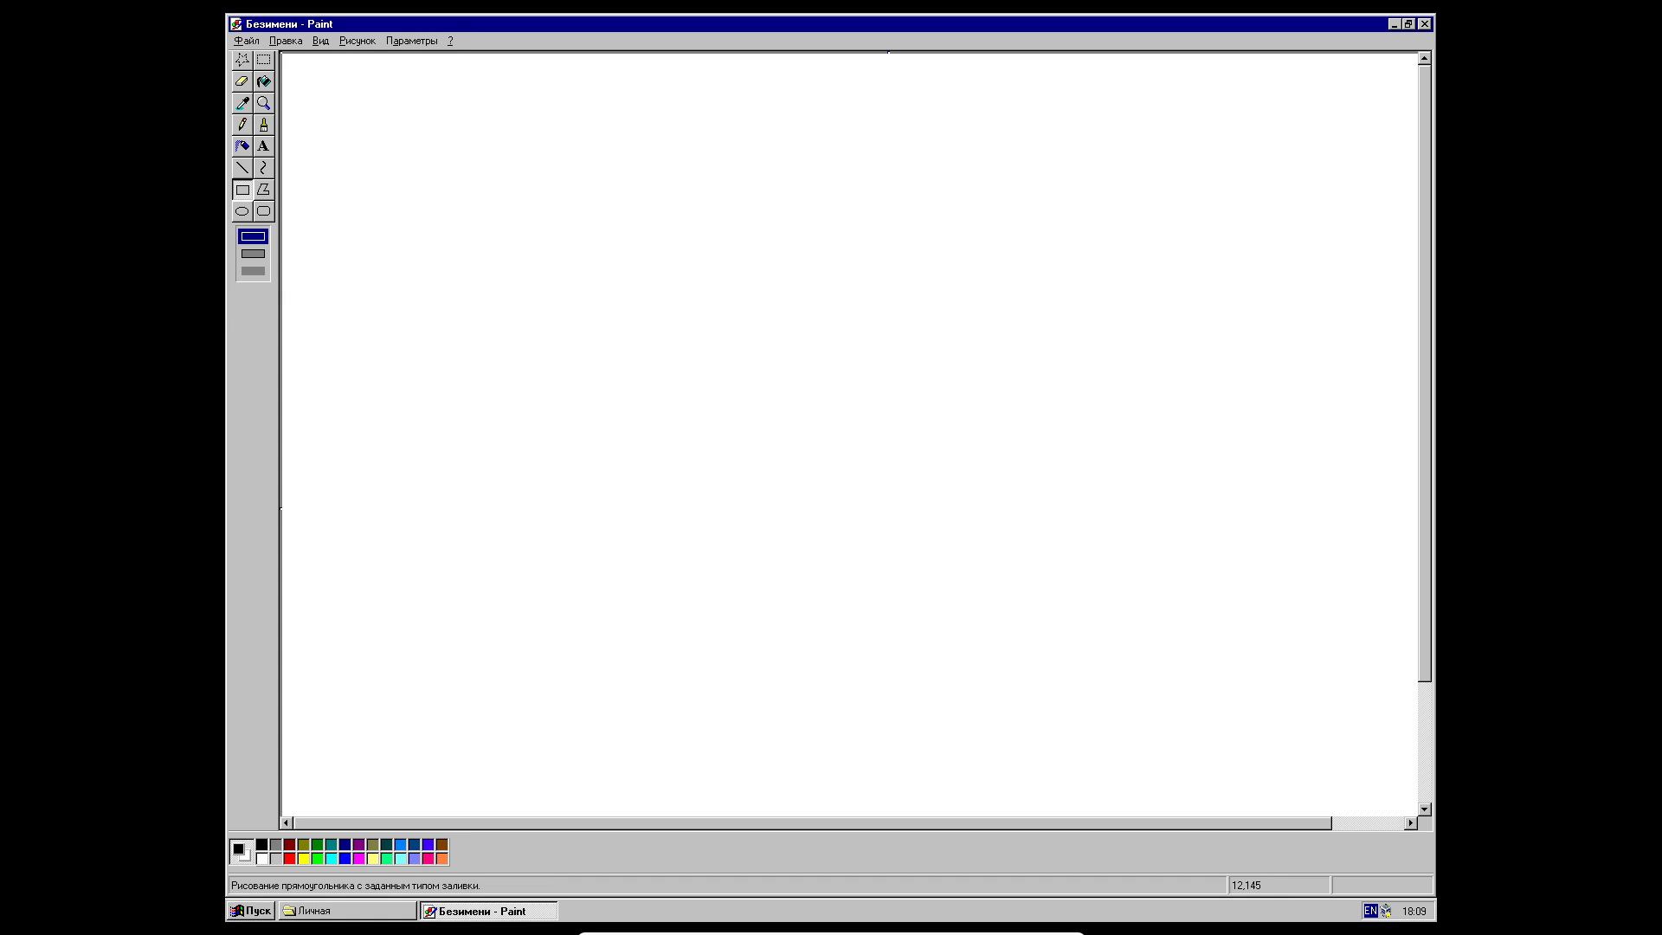
click(242, 211)
drag(418, 126, 1007, 623)
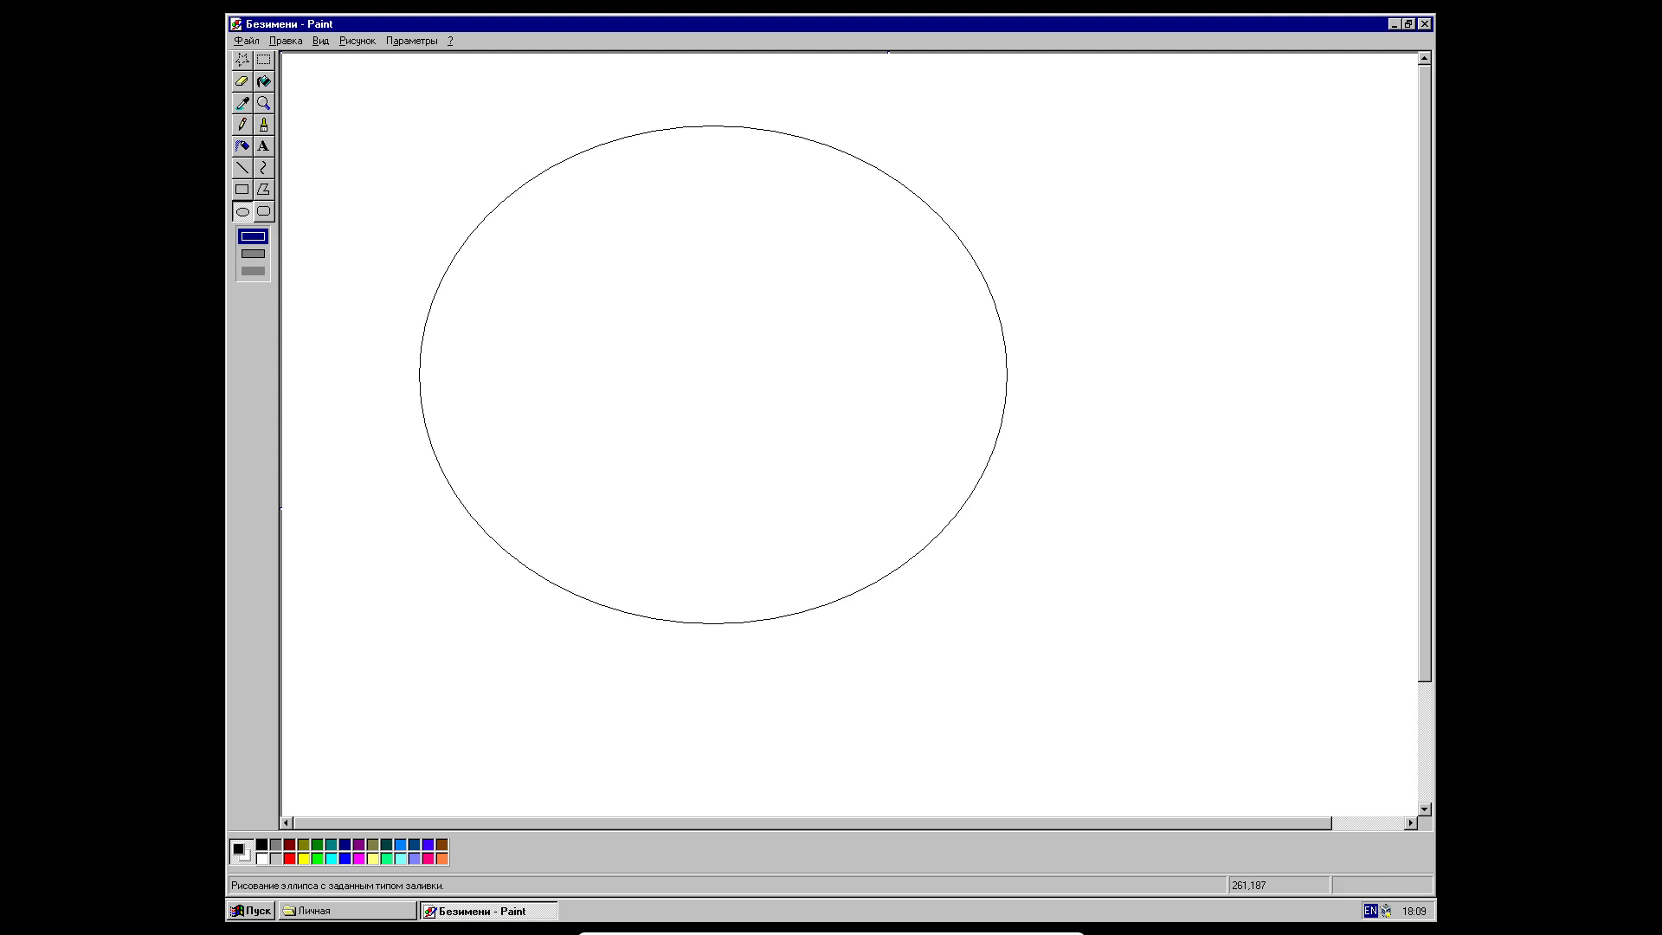
- Spray black airbrush strokes inside and beside the ellipse, switching to a larger spray size for the last stroke
click(242, 146)
mouse_move(808, 532)
mouse_down()
mouse_move(708, 505)
mouse_move(528, 405)
mouse_move(457, 307)
mouse_move(456, 272)
mouse_move(500, 371)
mouse_up()
click(398, 341)
click(253, 267)
mouse_move(440, 279)
mouse_down()
mouse_move(498, 379)
mouse_move(578, 366)
mouse_move(606, 332)
mouse_up()
- Draw freehand black pencil lines over and around the ellipse
click(242, 125)
mouse_move(456, 274)
mouse_down()
mouse_move(510, 387)
mouse_move(626, 362)
mouse_move(709, 520)
mouse_move(816, 552)
mouse_move(1013, 424)
mouse_move(987, 546)
mouse_move(500, 548)
mouse_move(459, 162)
mouse_move(519, 277)
mouse_move(430, 205)
mouse_up()
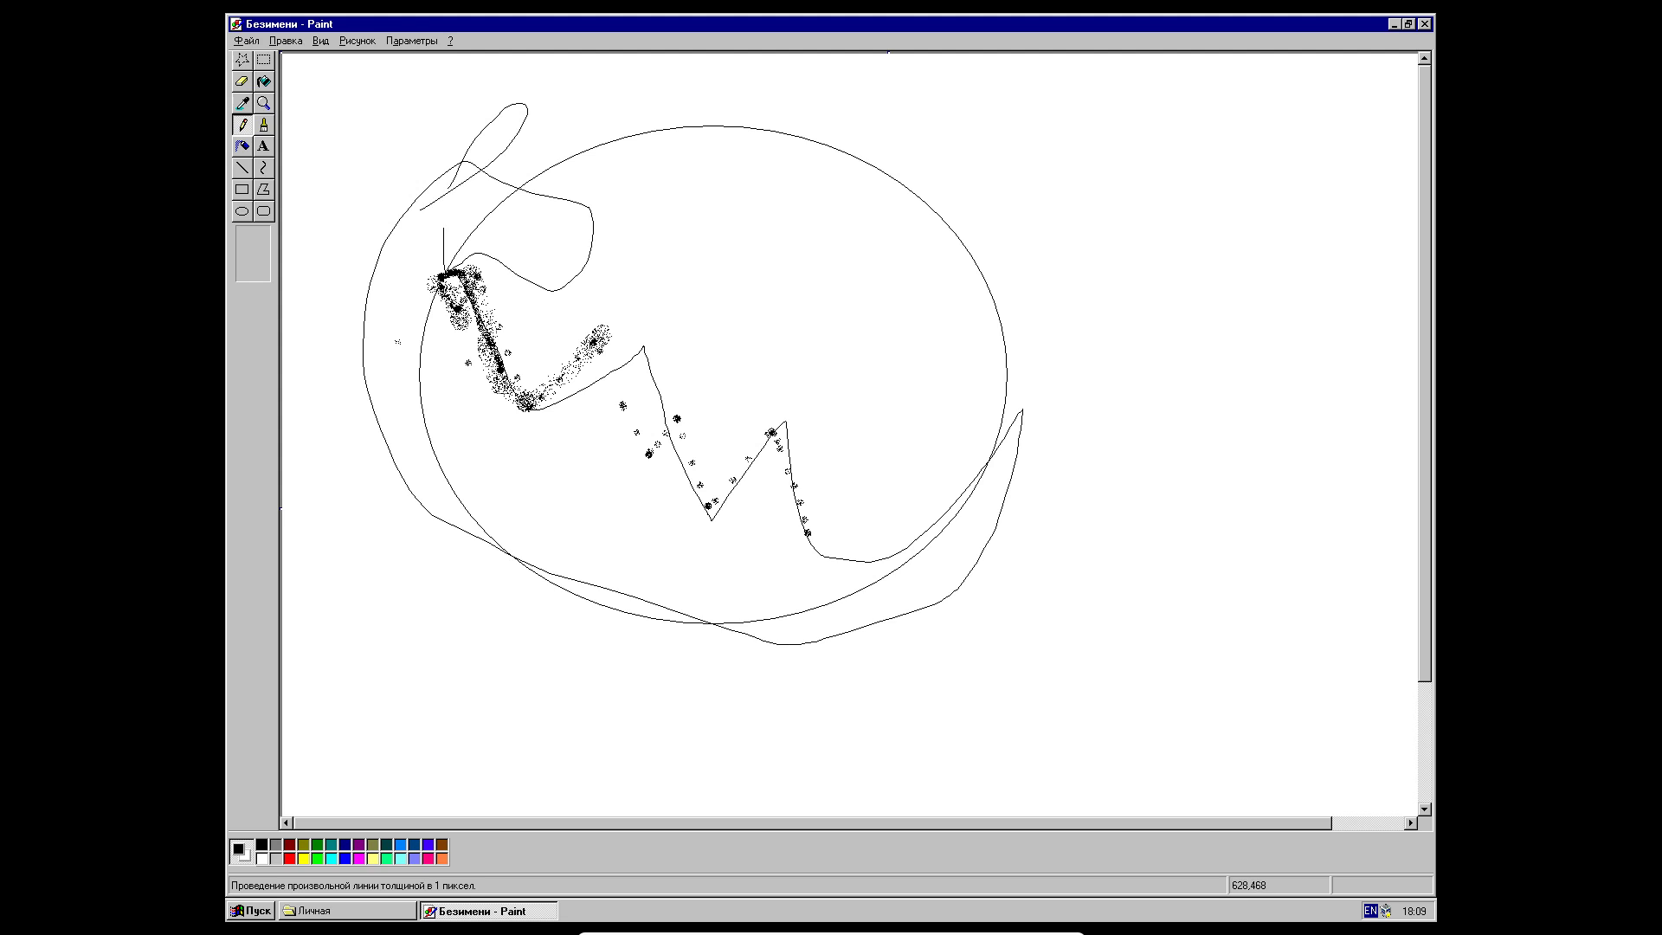
mouse_move(863, 493)
mouse_down()
mouse_move(818, 510)
mouse_move(1005, 277)
mouse_move(1042, 452)
mouse_move(960, 509)
mouse_up()
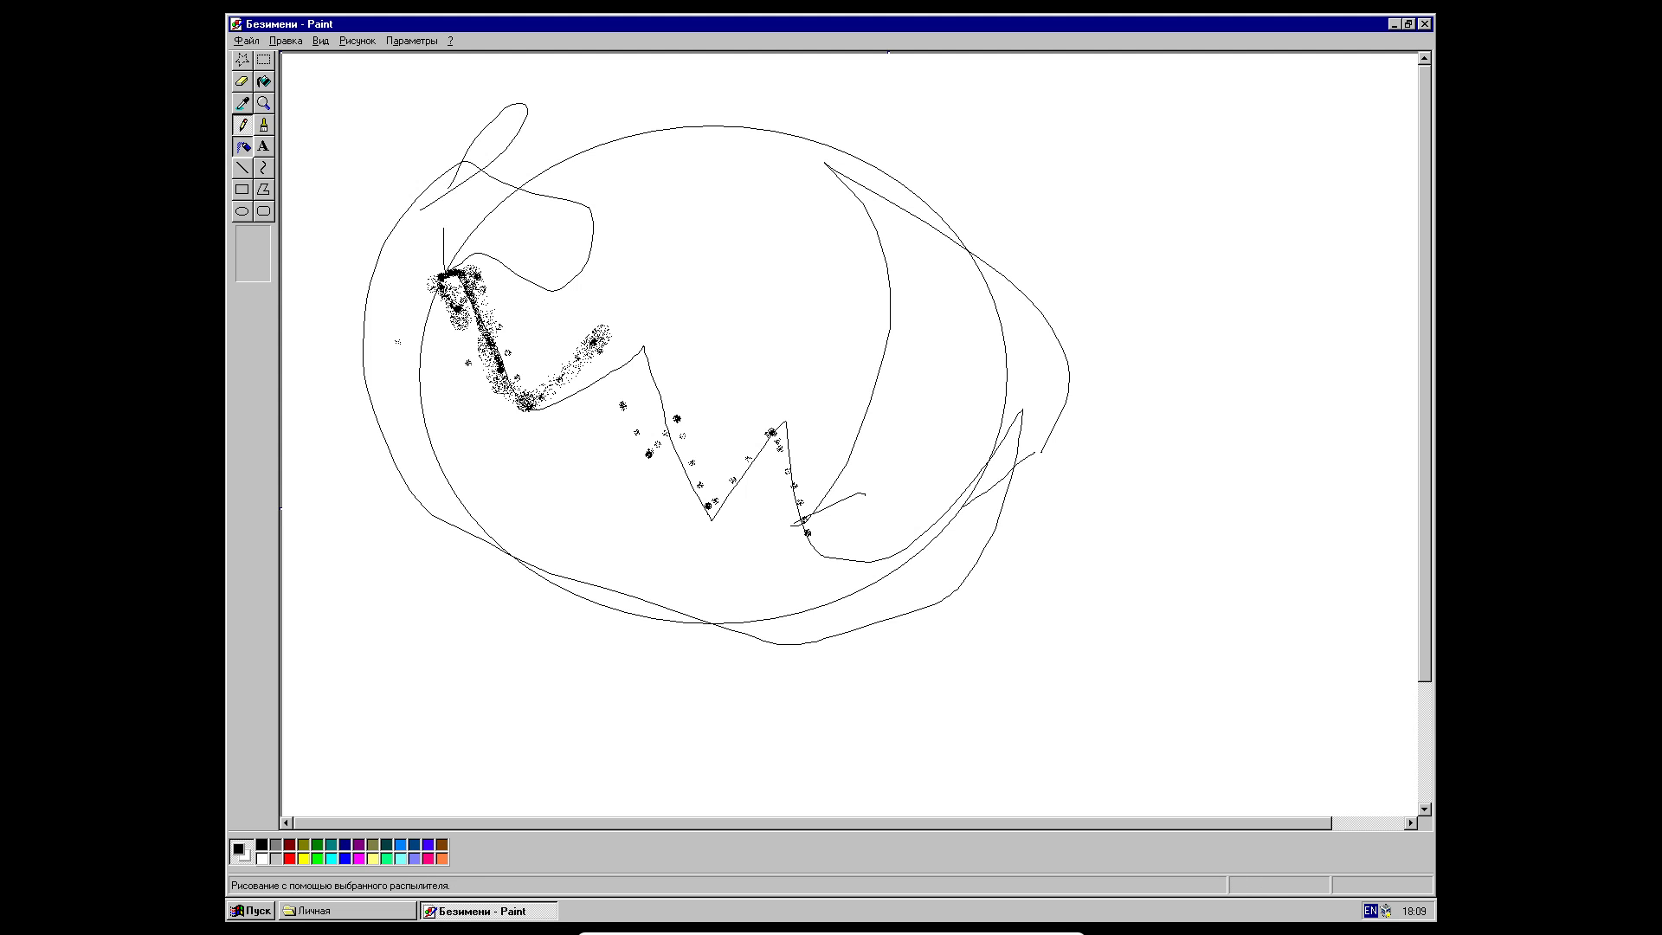
- Create a wide text box across the upper part of the drawing and enter "олды вспомнят" in it
click(242, 146)
click(264, 145)
drag(297, 197, 1095, 509)
text(jkl)
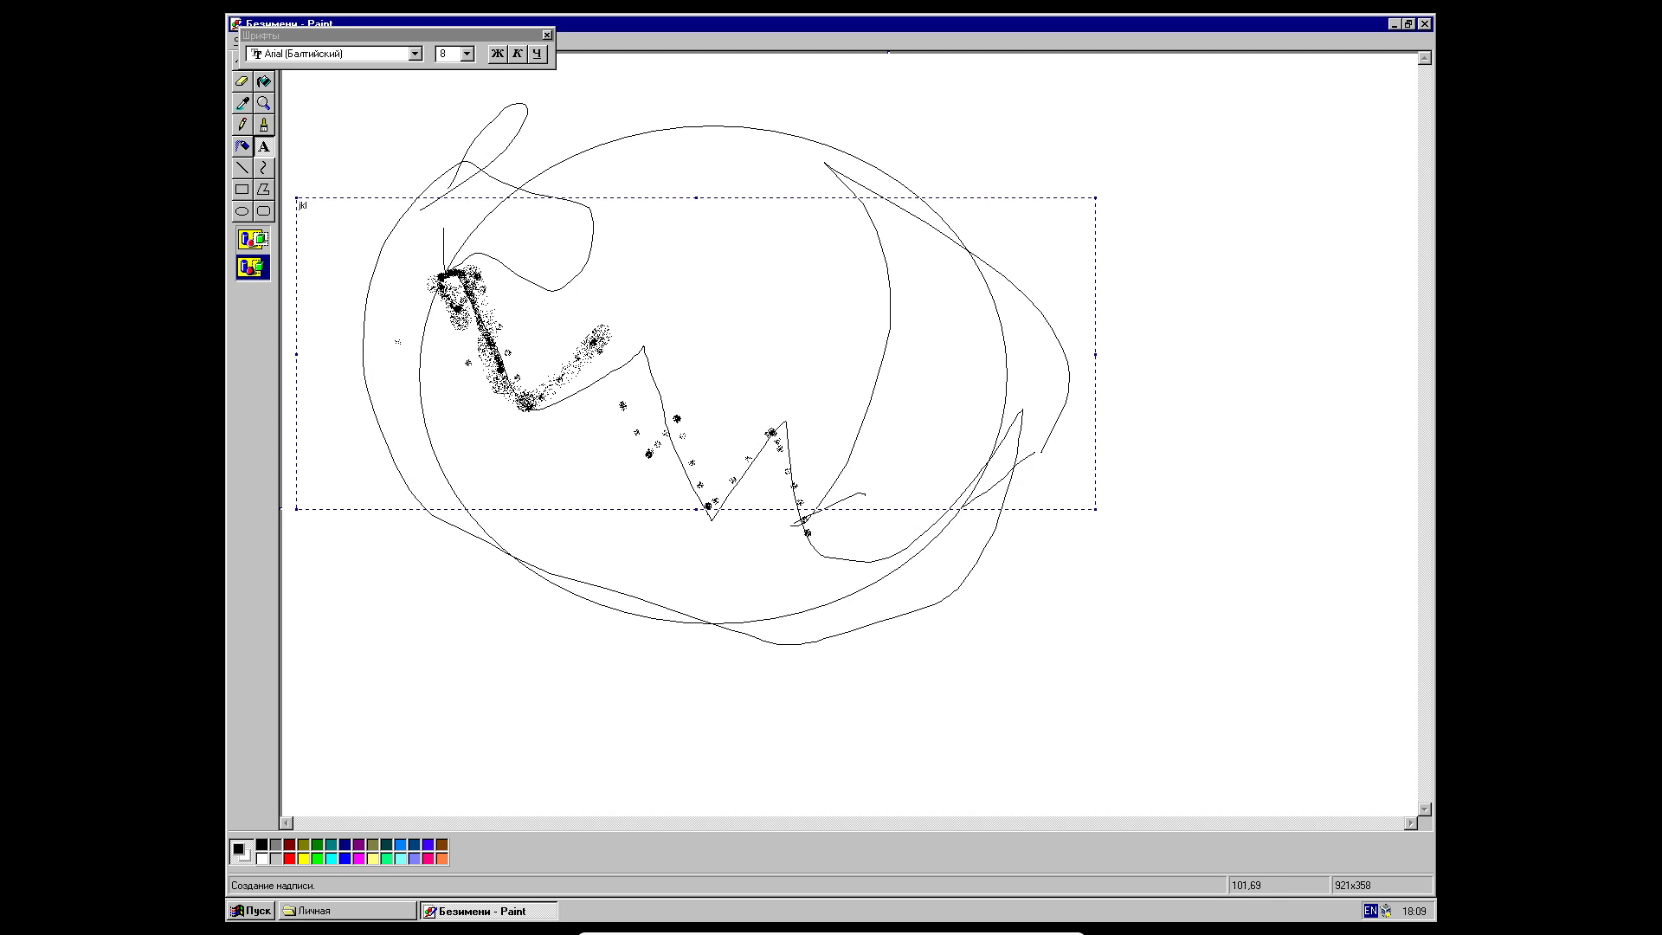
key(BackSpace)
text(олды вспомнят)
- Enlarge the font of the text "олды вспомнят", place it on the canvas, and close Paint without saving
drag(370, 206, 299, 206)
click(468, 54)
click(468, 113)
click(468, 113)
click(468, 113)
click(468, 113)
click(468, 102)
click(468, 114)
key(Down)
key(Down)
key(Down)
key(Return)
click(641, 156)
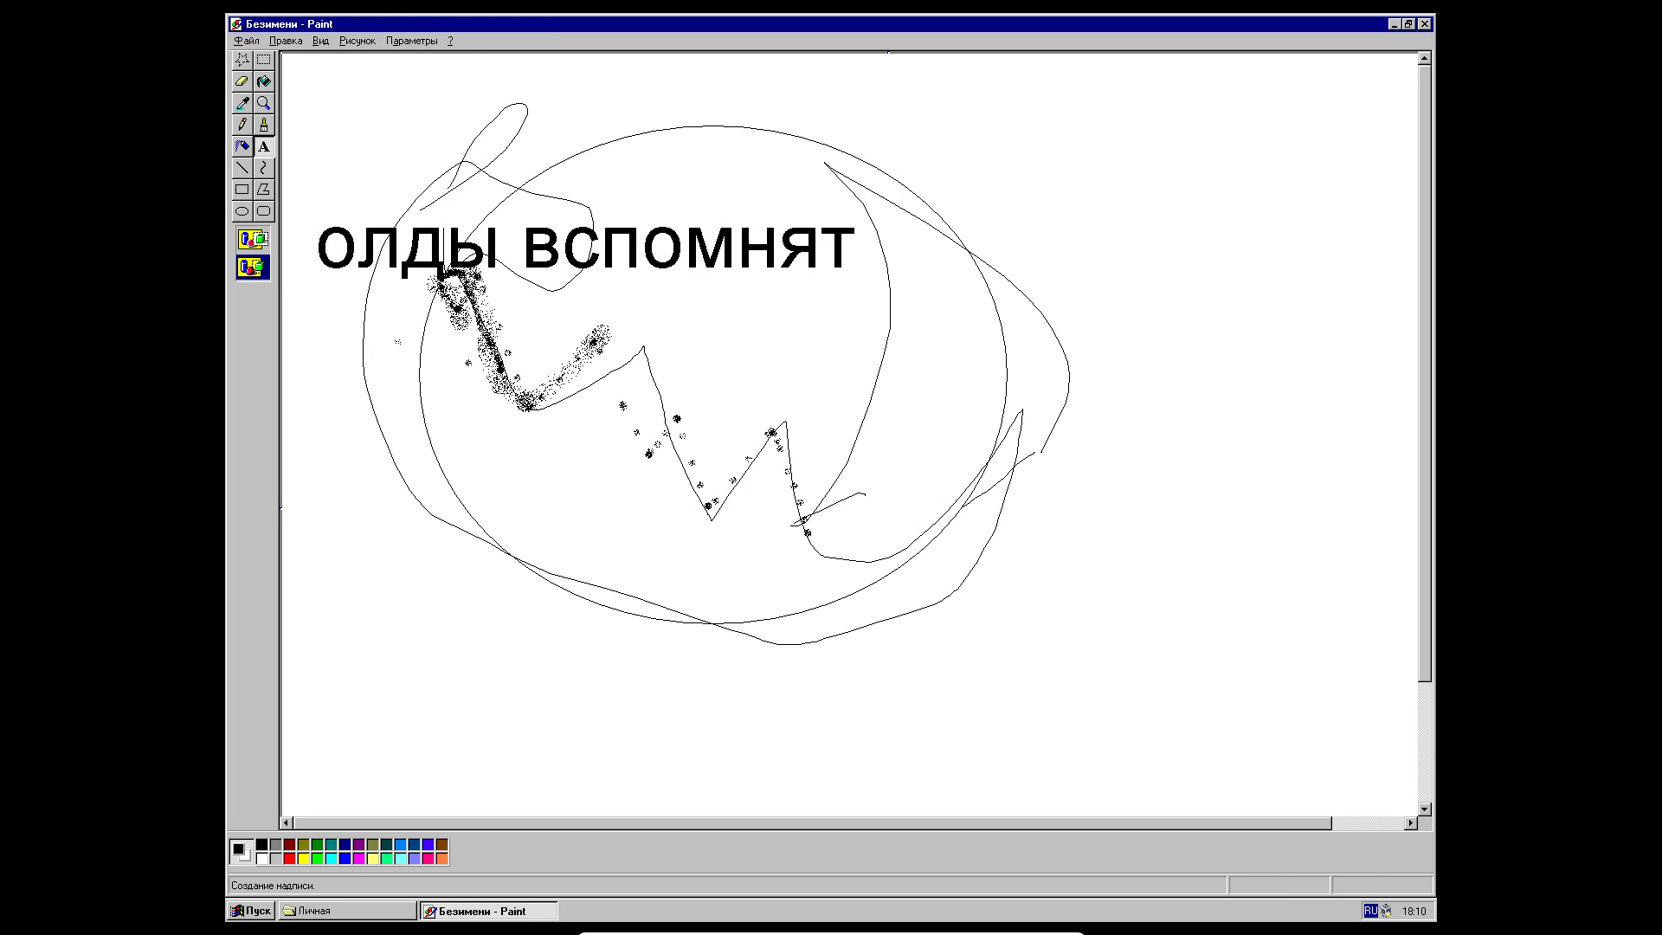
click(1424, 23)
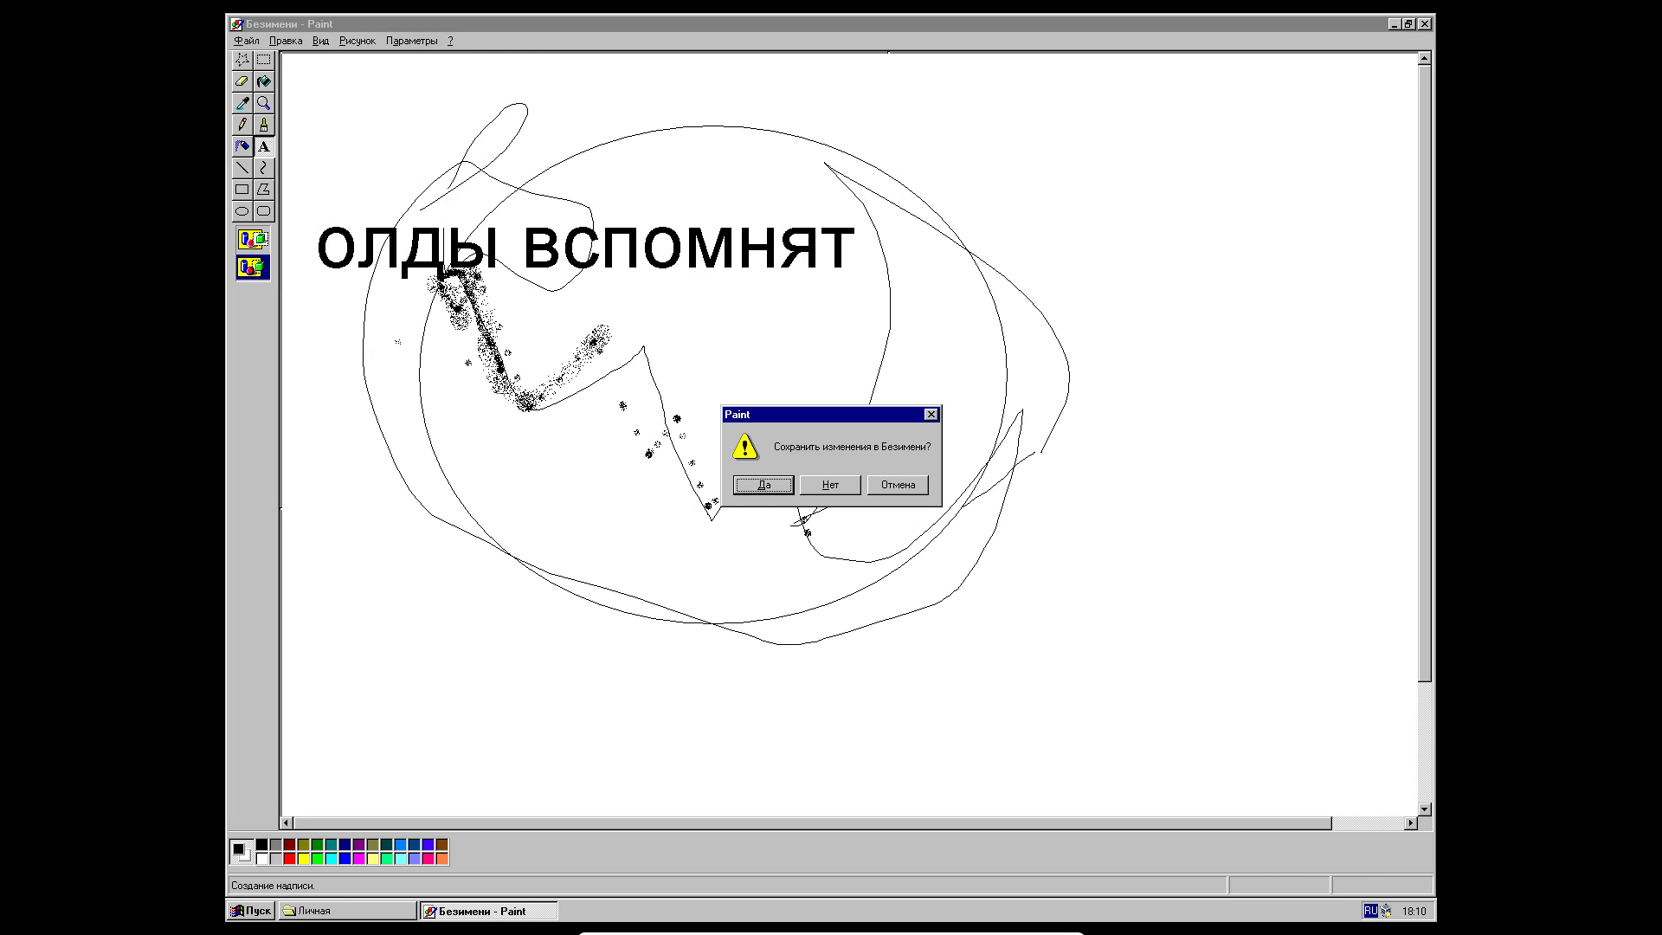
click(830, 485)
- Open the command prompt (Командная строка) from the installed programs
click(251, 910)
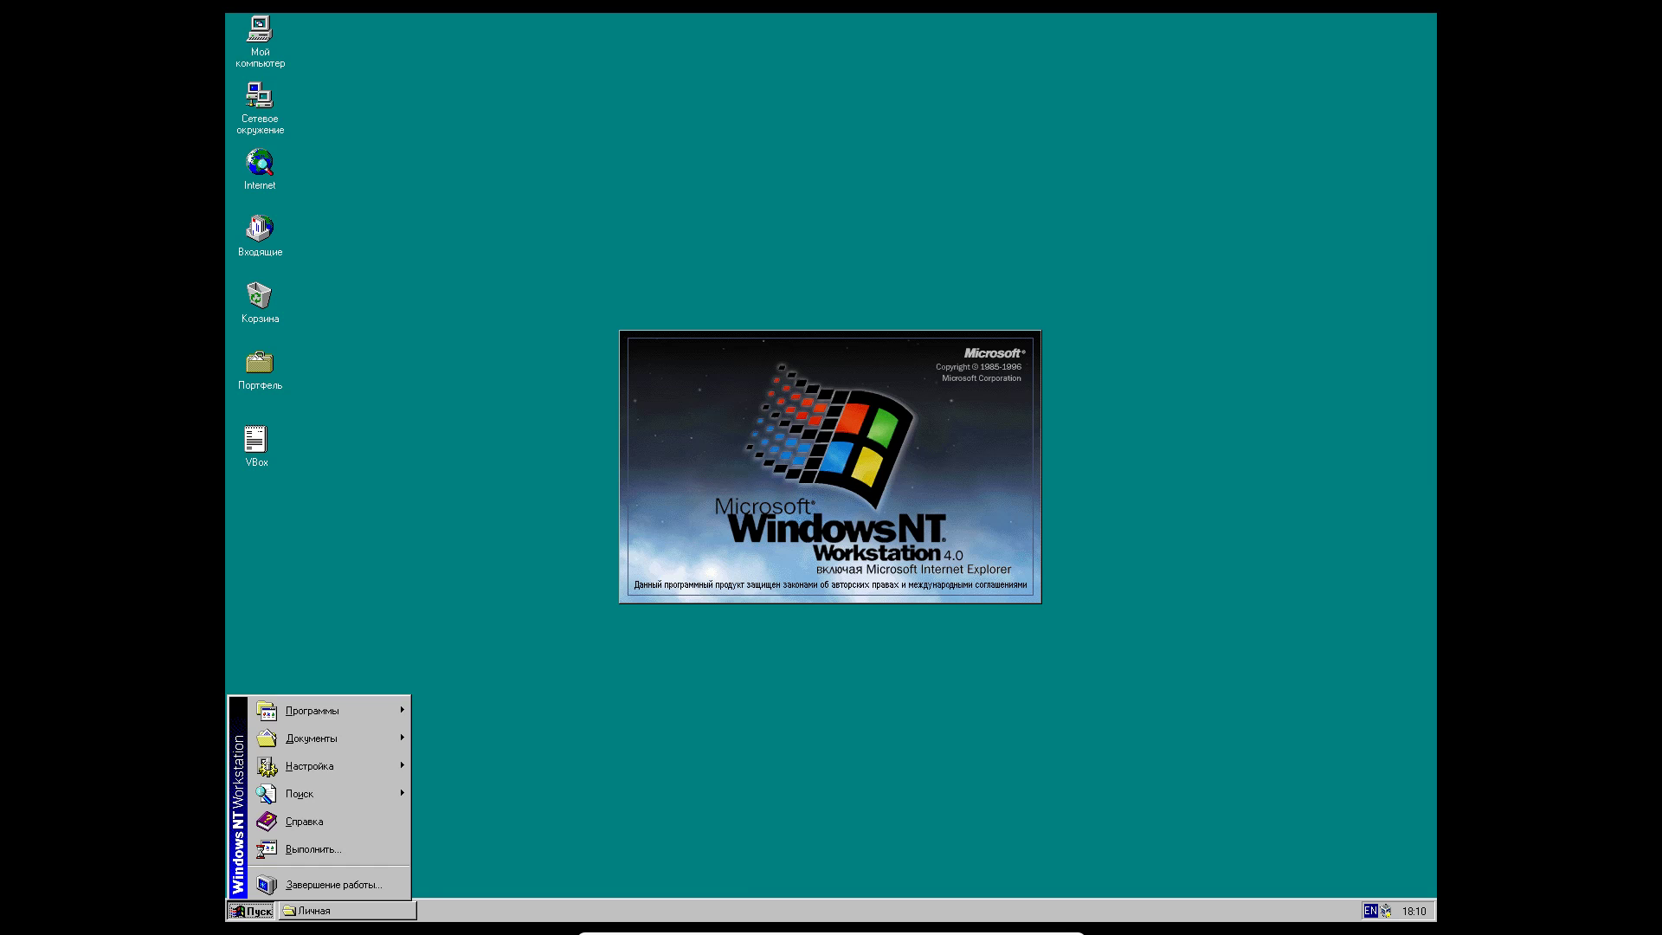
mouse_move(320, 738)
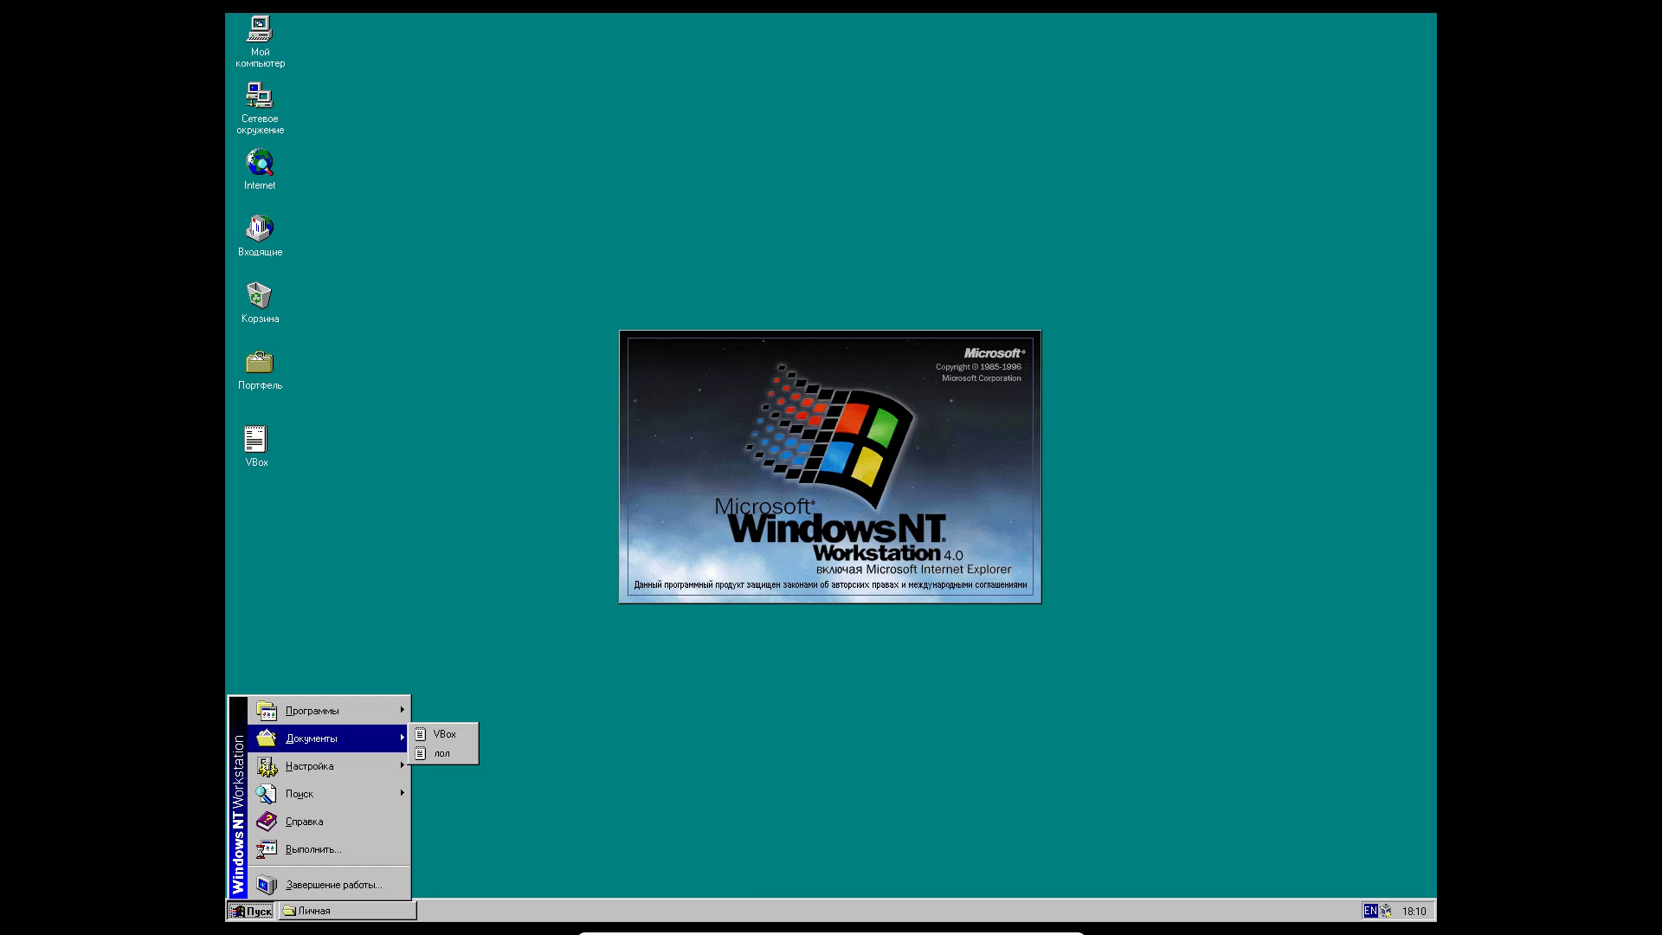
mouse_move(485, 745)
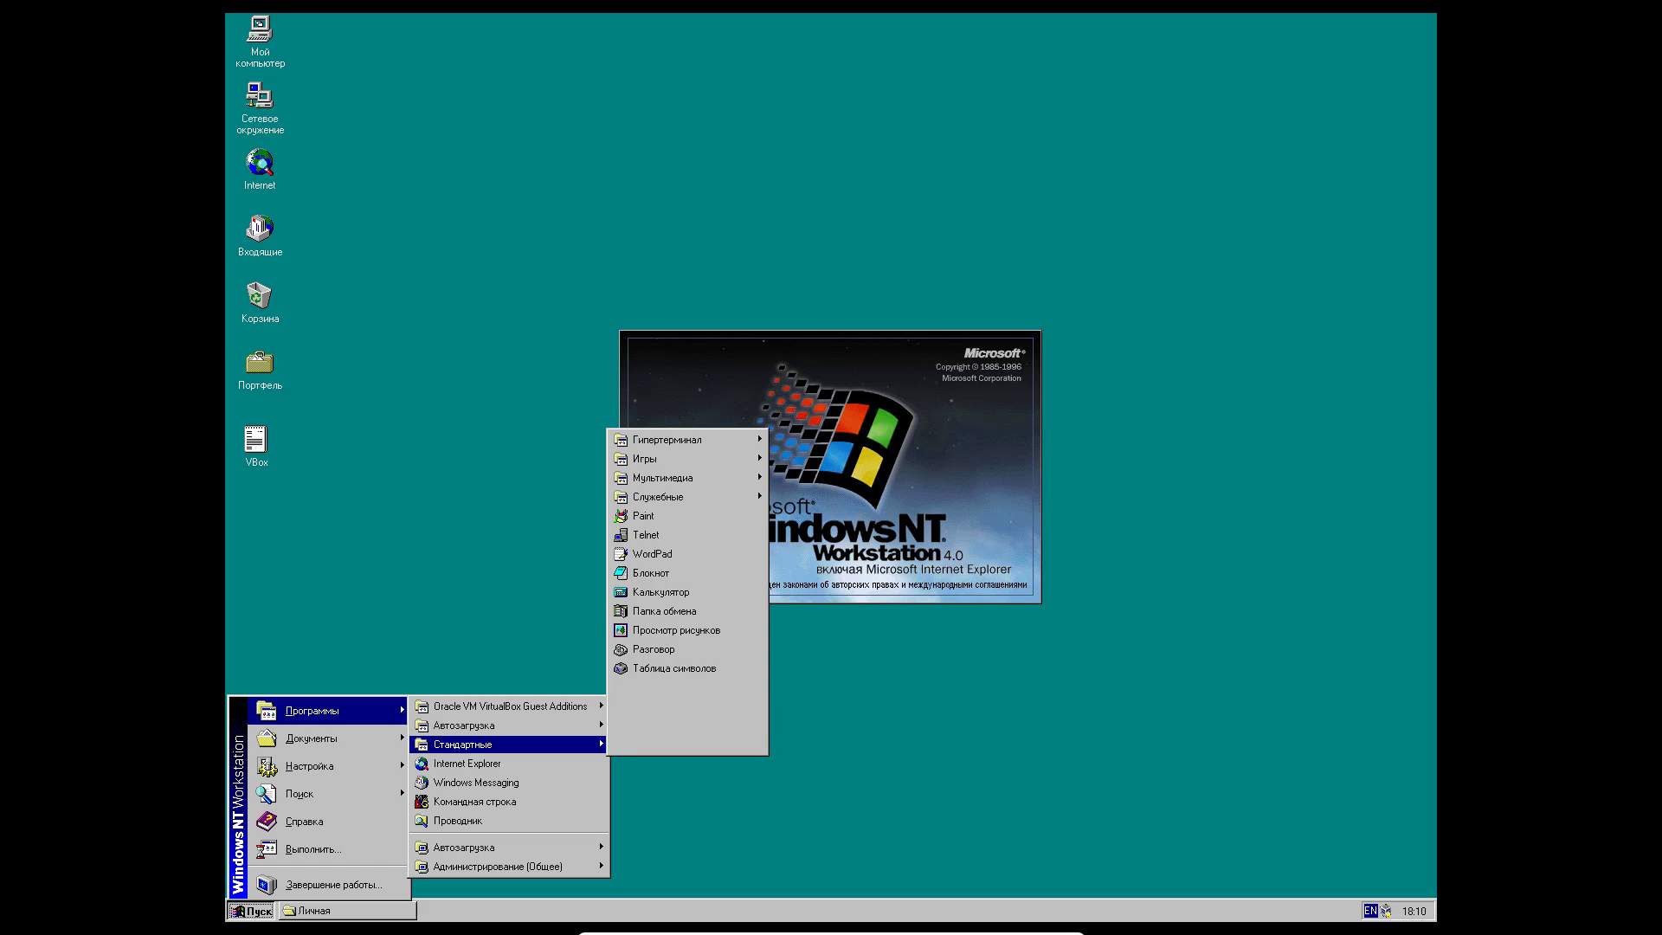
click(474, 802)
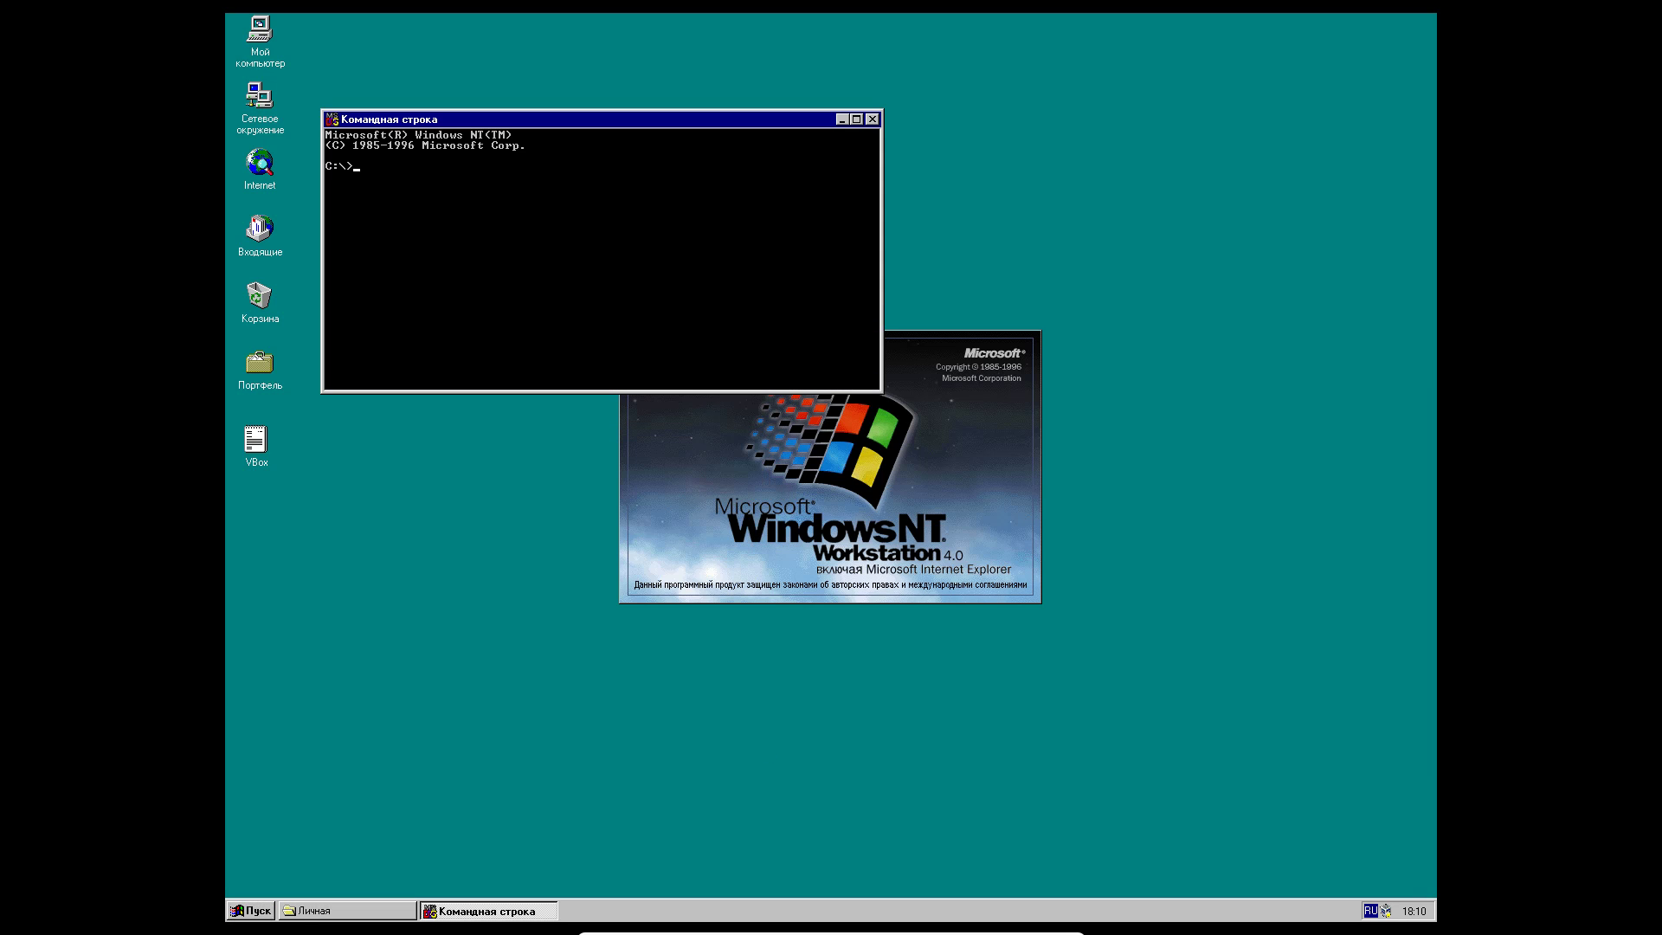
- Run winver at the command prompt to view the Windows NT version information, and dismiss its dialog
text(цштмук)
key(Return)
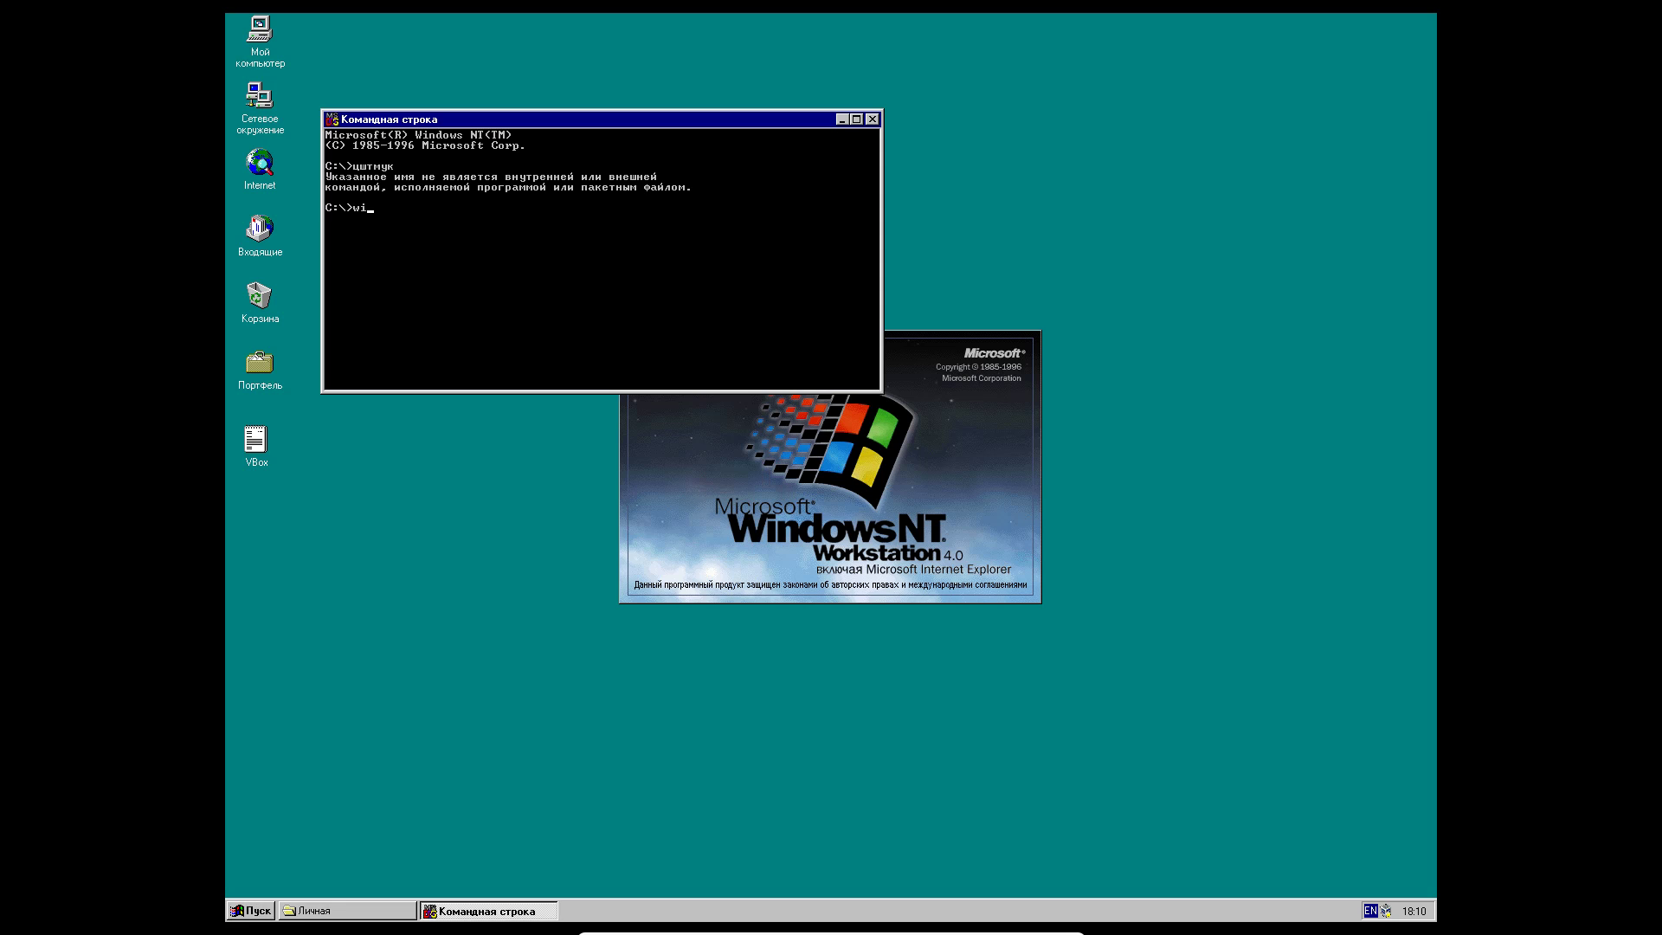
text(winver)
key(Return)
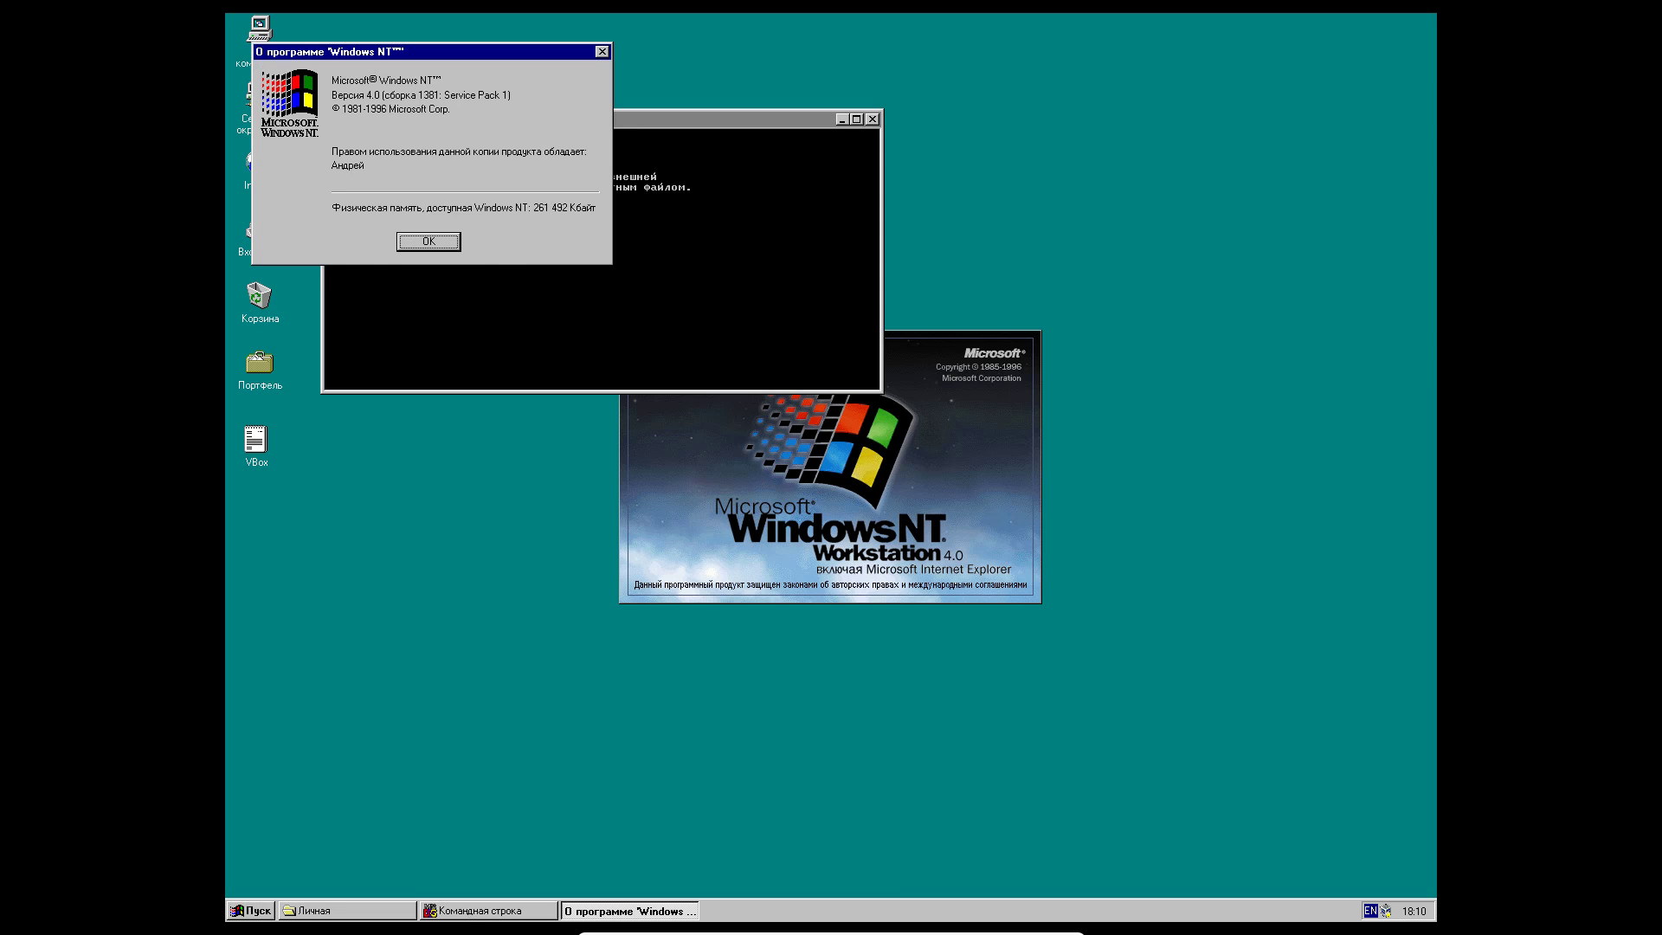
key(Return)
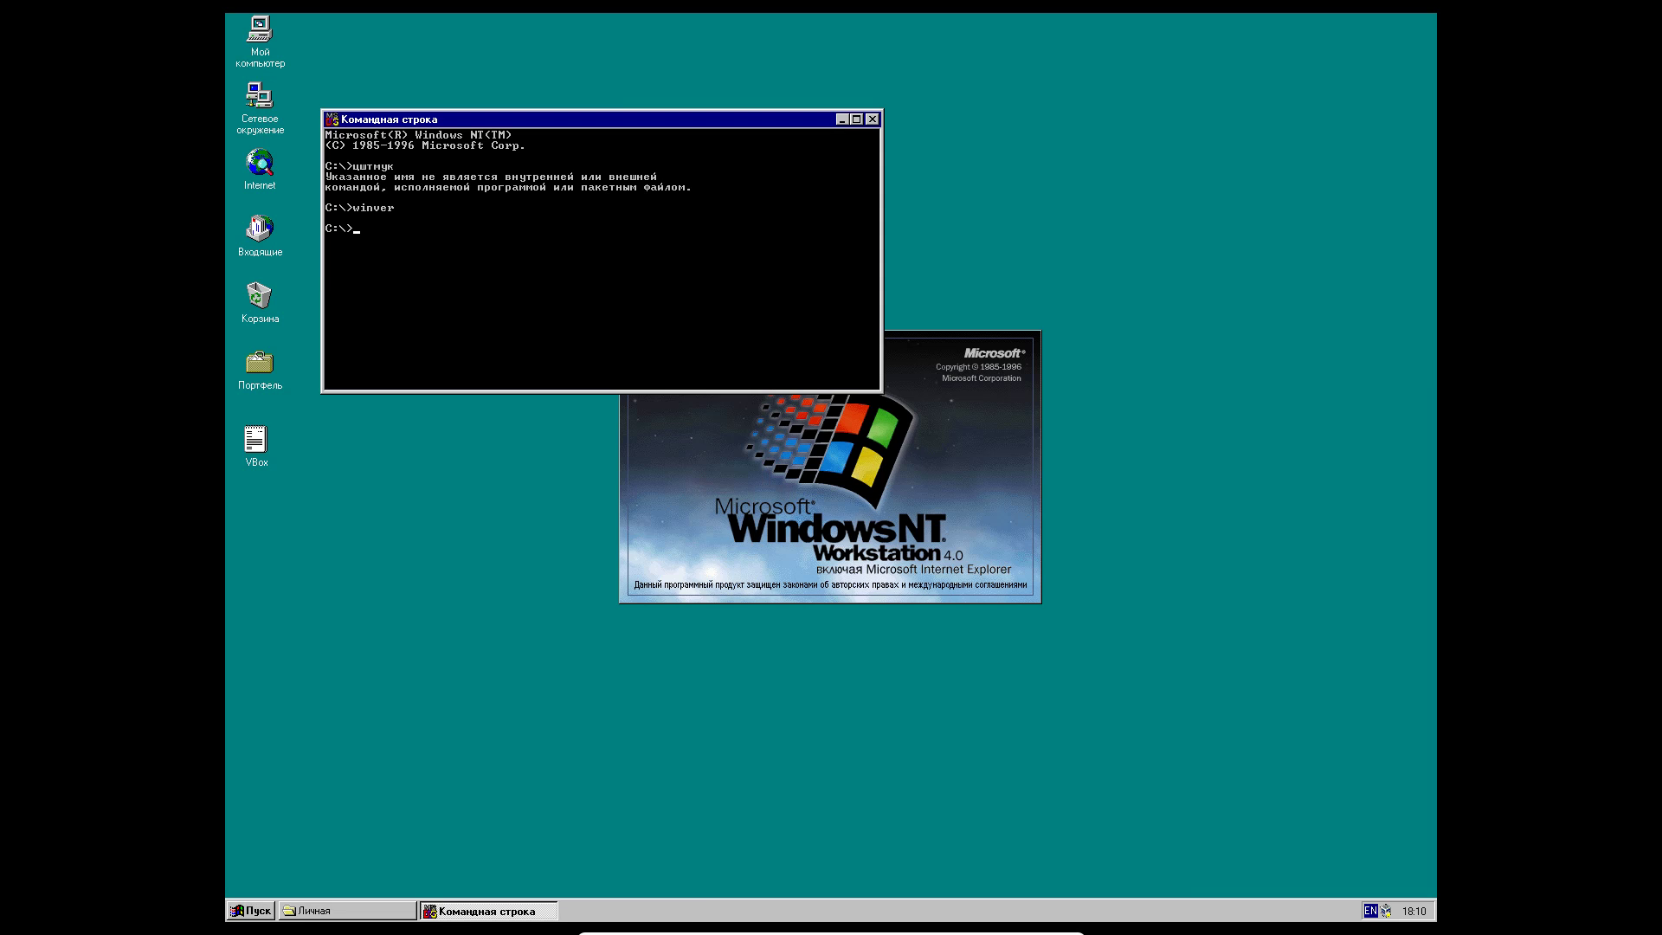
- Enter "a 95 wundows у меня не устанавливается" at the command prompt and close the window
key(BackSpace)
text(a 95 wundows у меня не устанавливается)
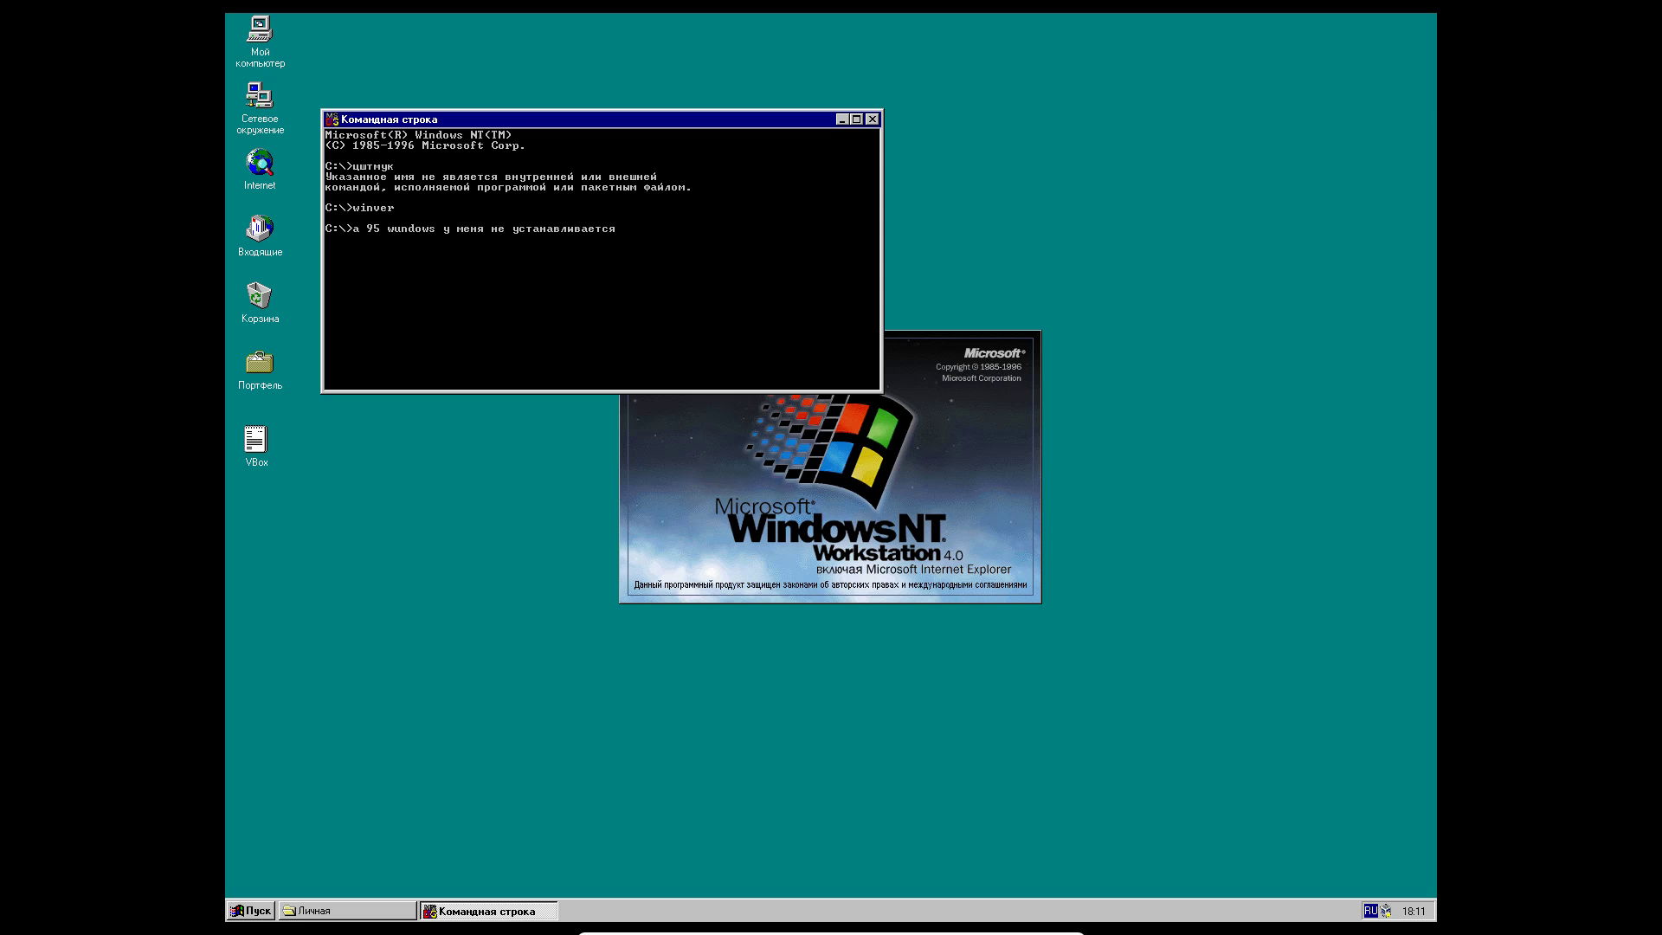
key(Return)
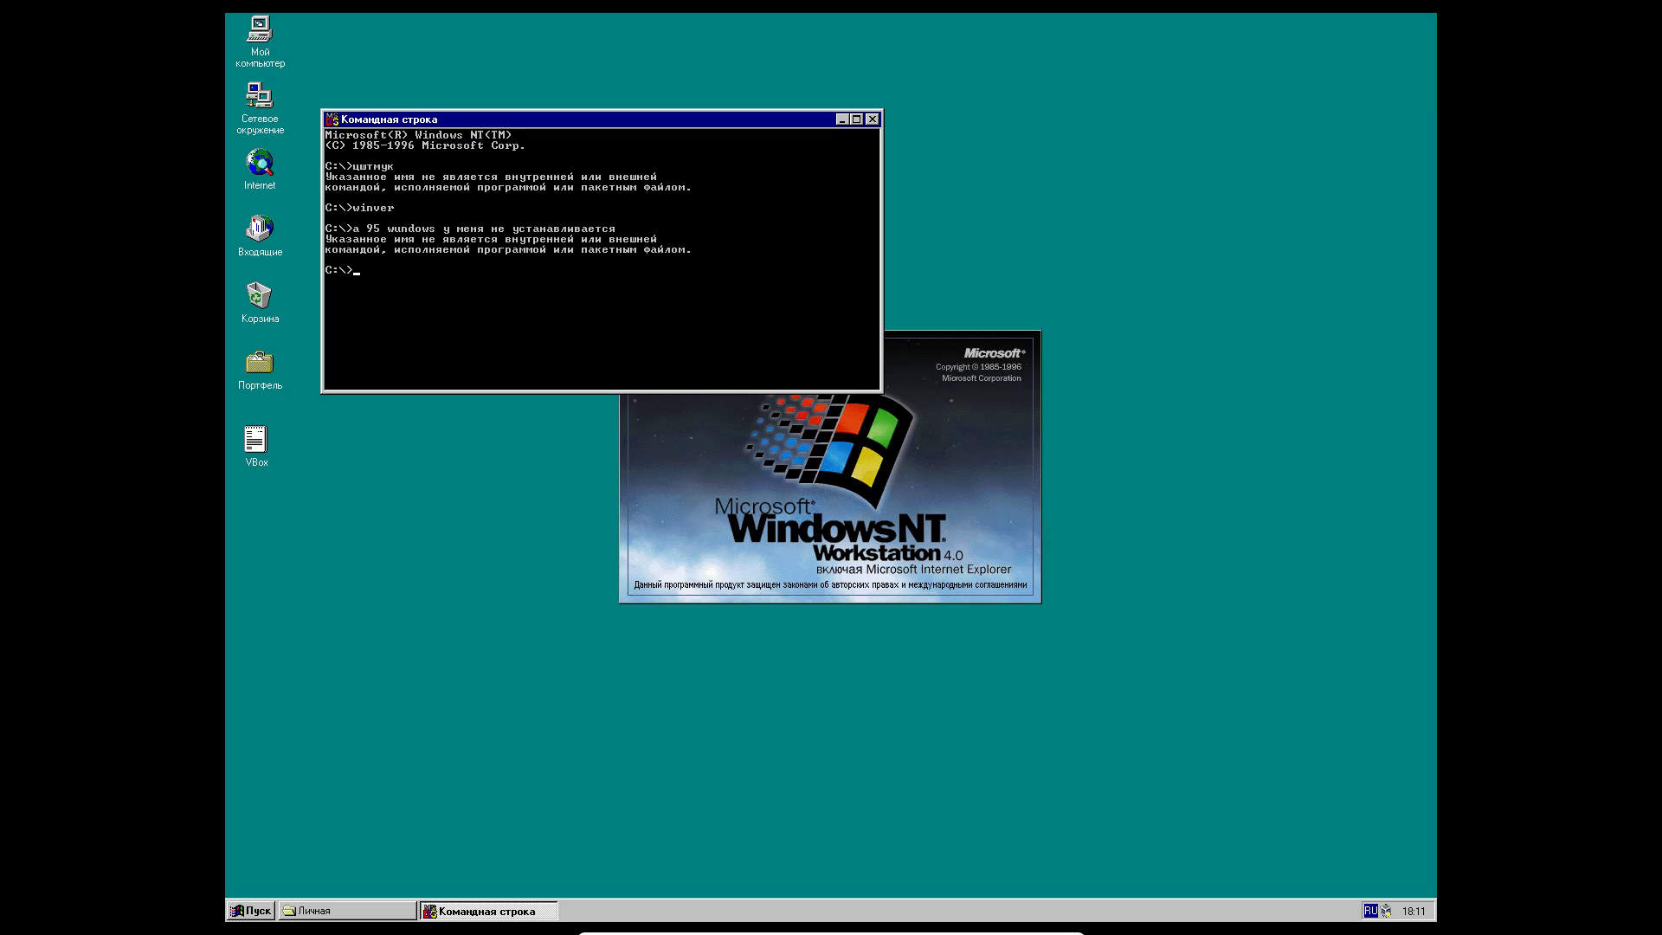
click(871, 119)
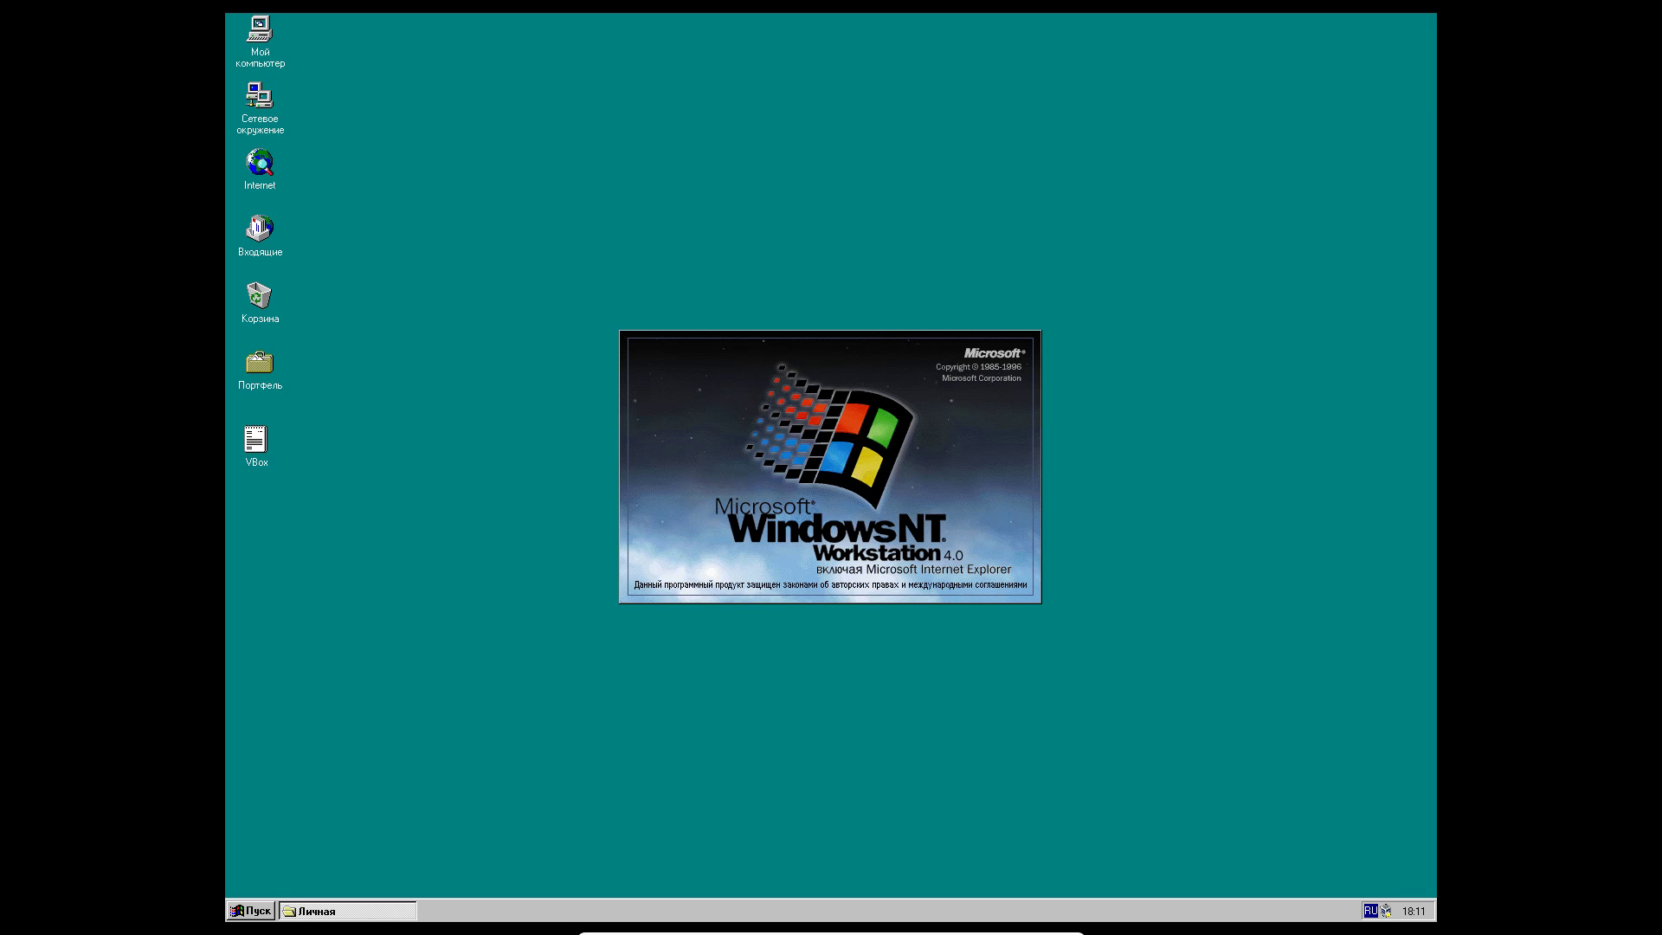
- Launch Internet Explorer from the installed programs and load its MSN start page
click(251, 910)
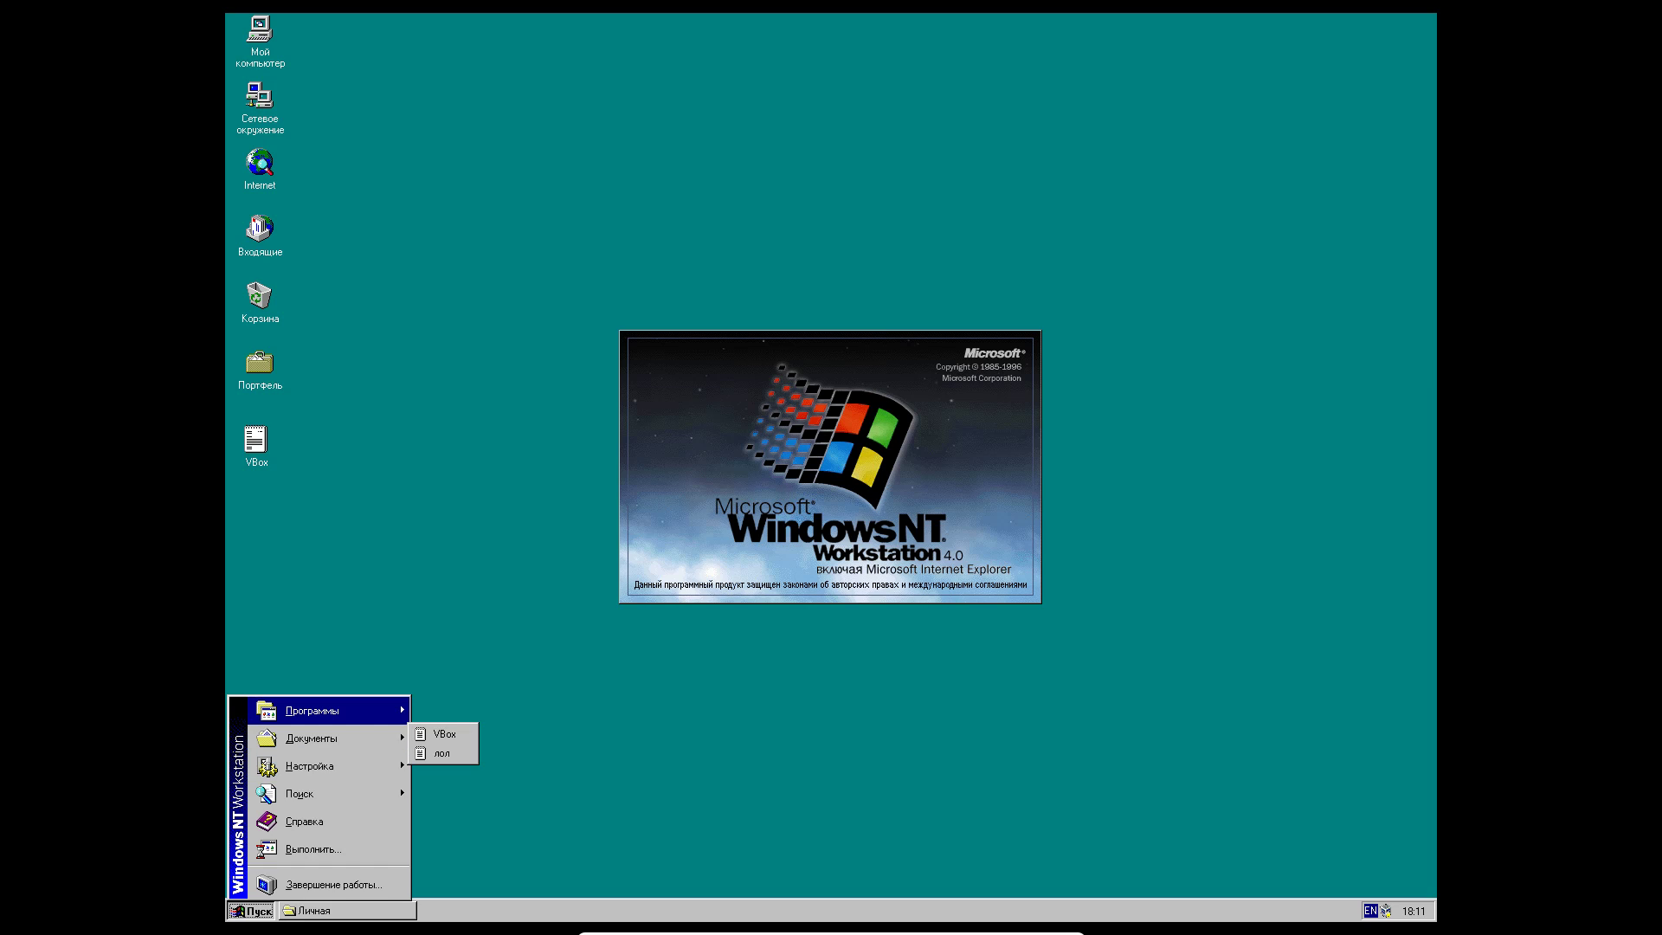
mouse_move(329, 711)
key(Down)
key(Up)
key(Up)
key(Up)
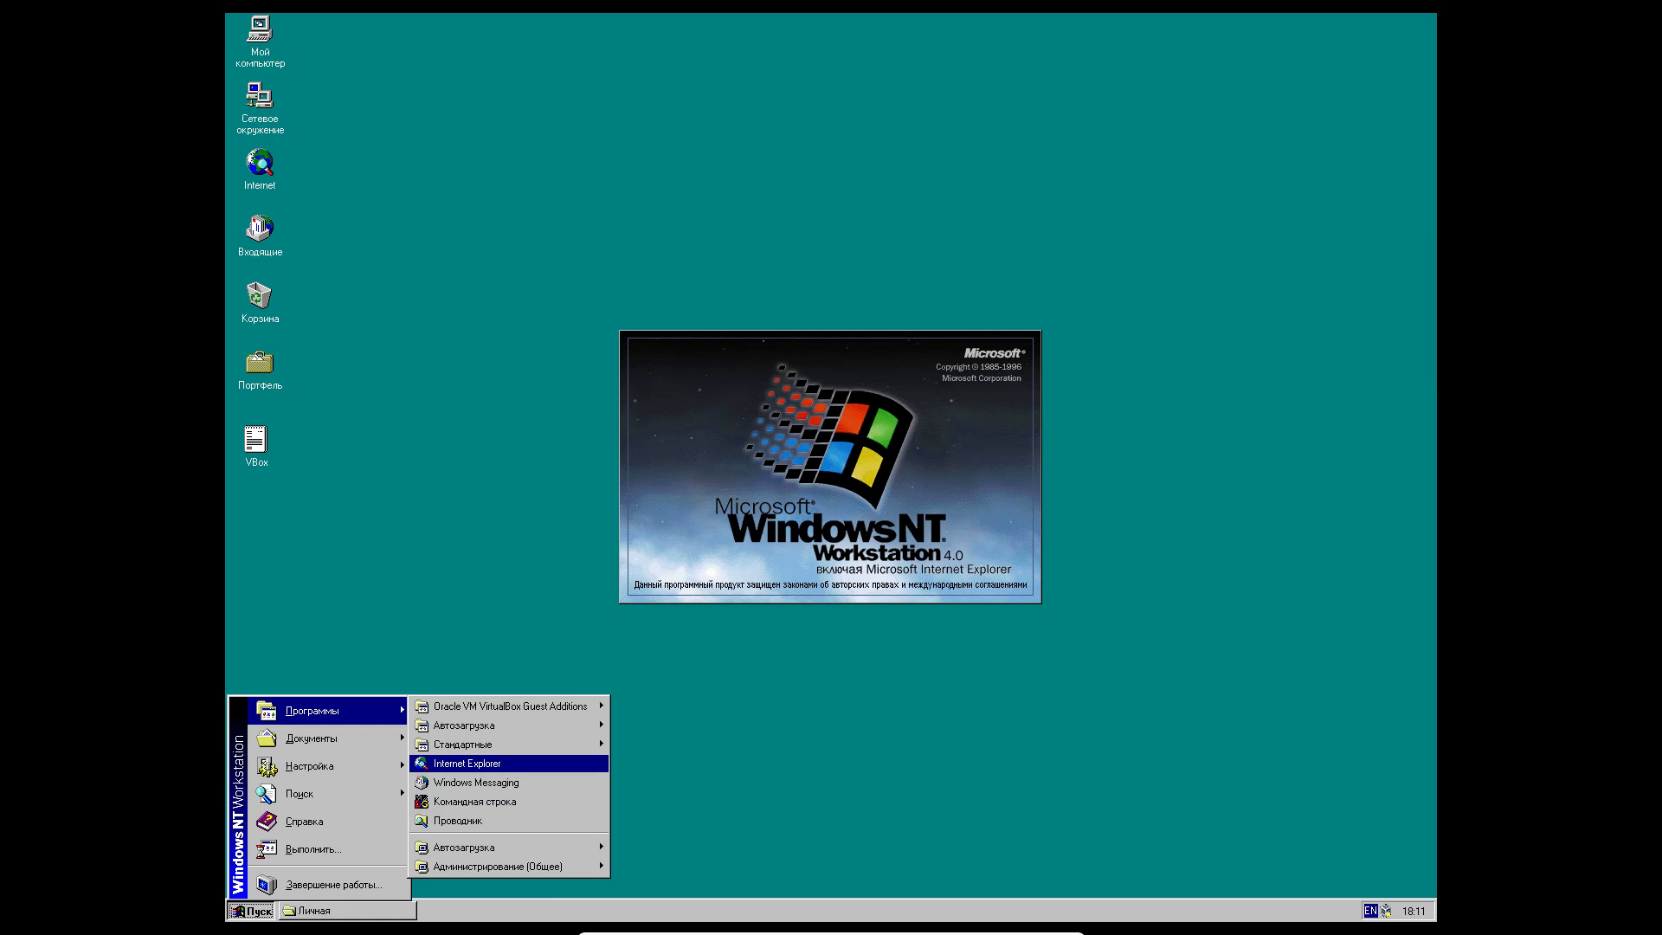
key(Return)
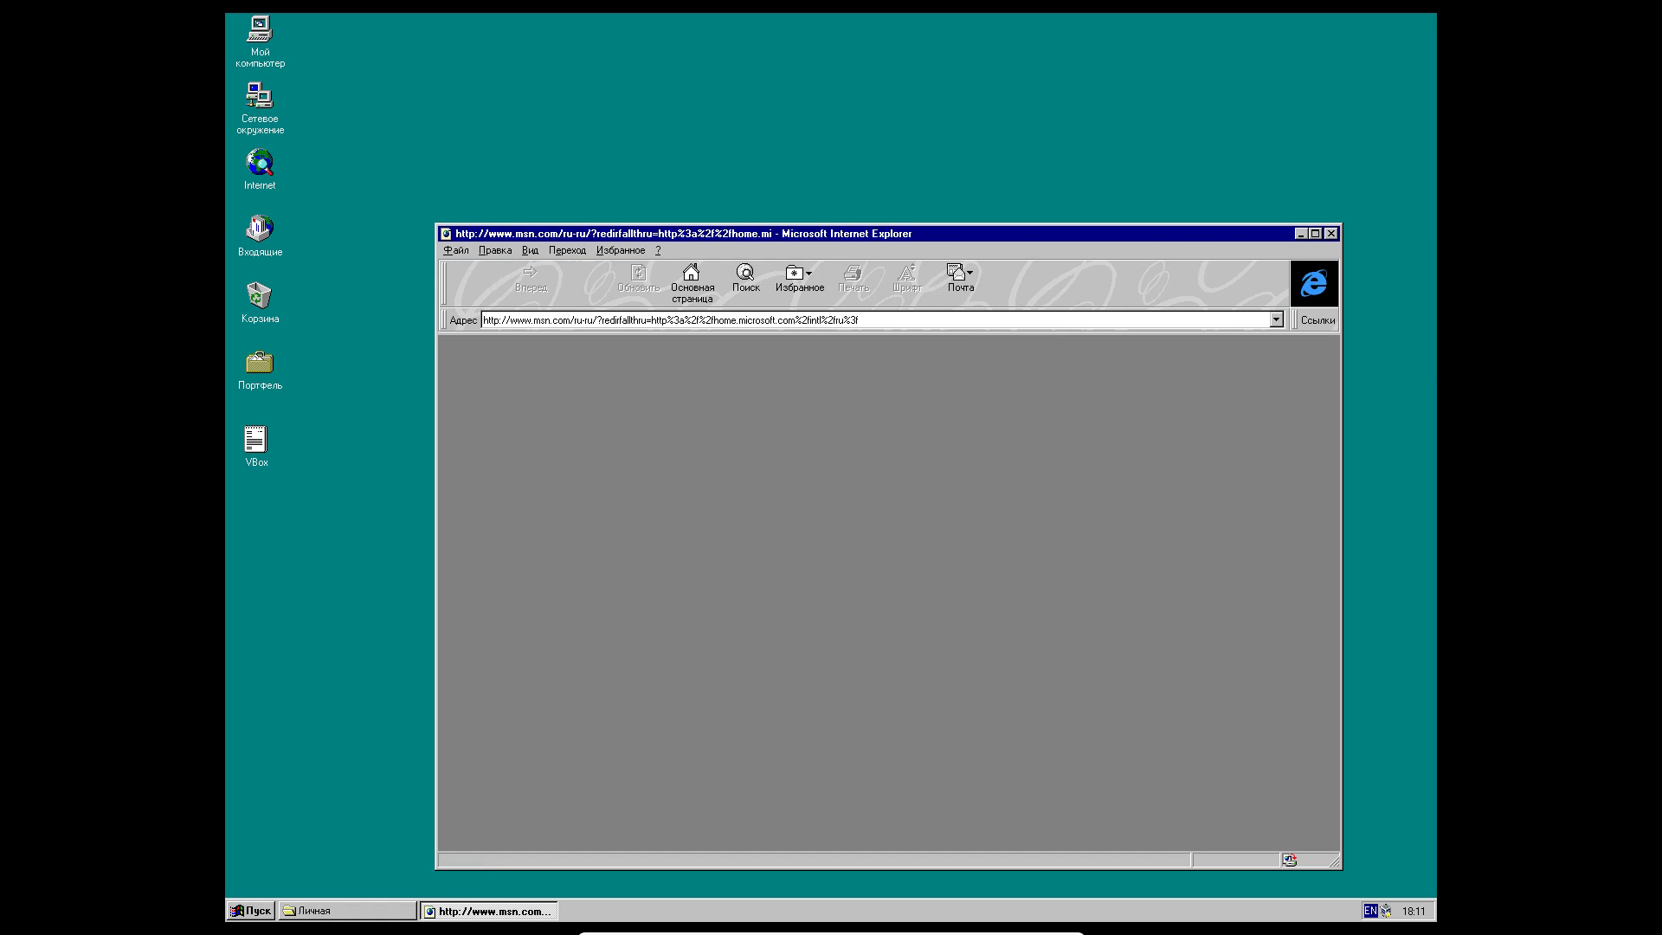
key(Return)
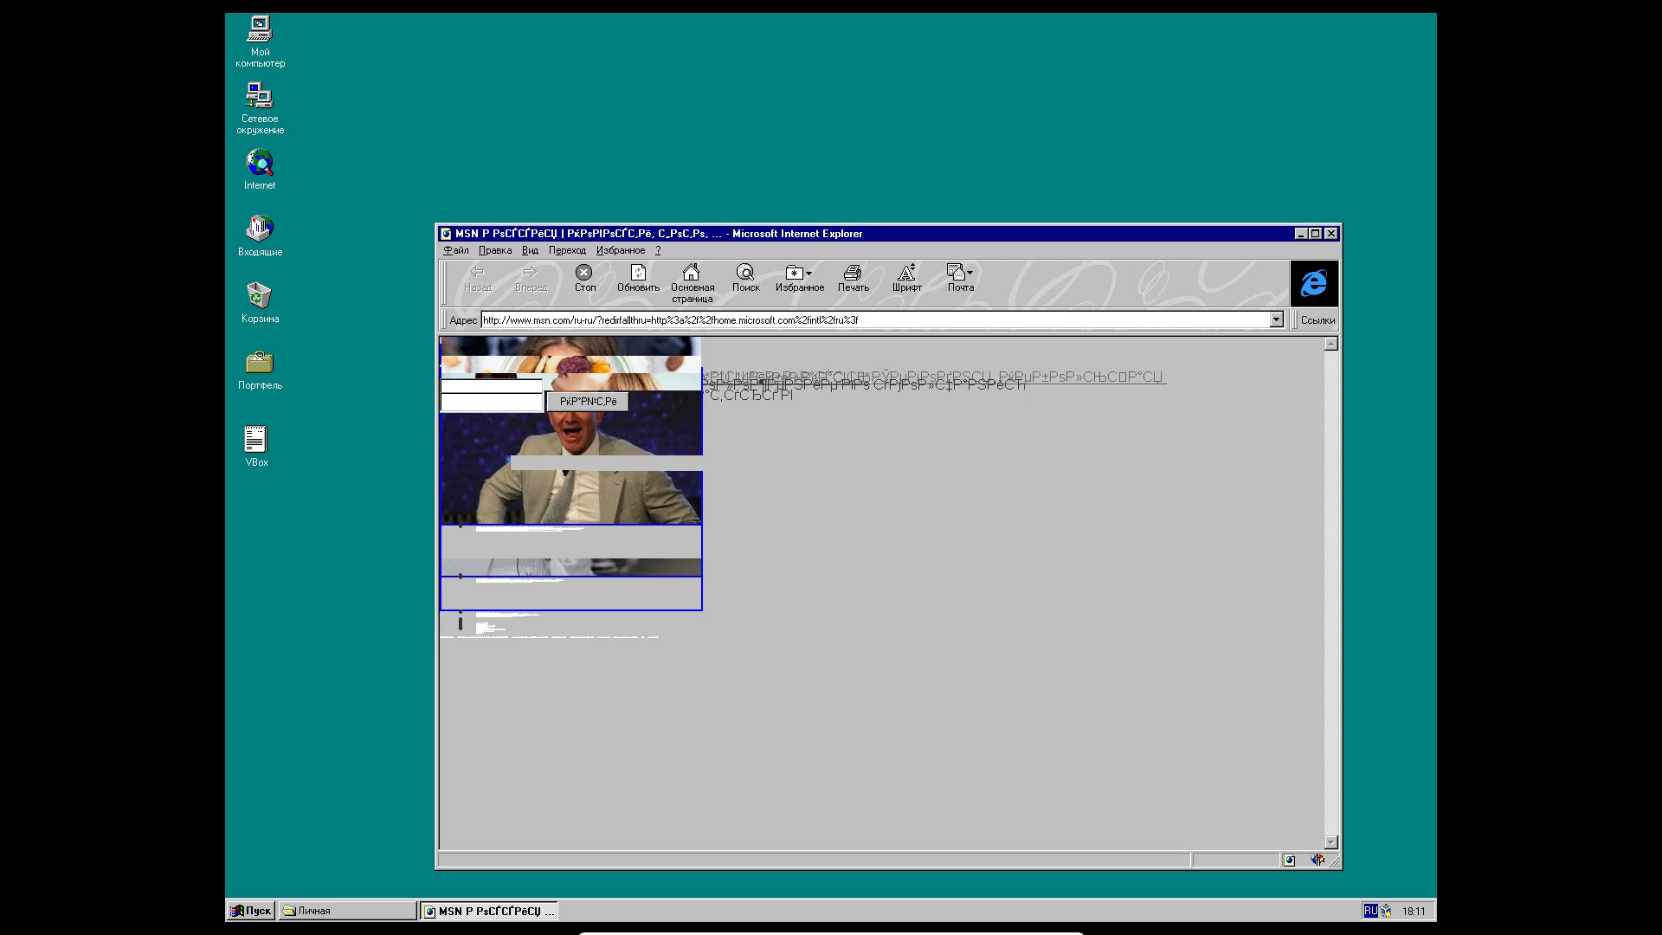
- Try to search for "opera 9" from the search field on the MSN page
text(шзукф)
key(BackSpace)
key(BackSpace)
key(BackSpace)
key(BackSpace)
key(BackSpace)
key(alt+shift)
text(oper)
key(Return)
key(Return)
- Load bing.com in Internet Explorer and dismiss the error dialogs
click(692, 321)
key(BackSpace)
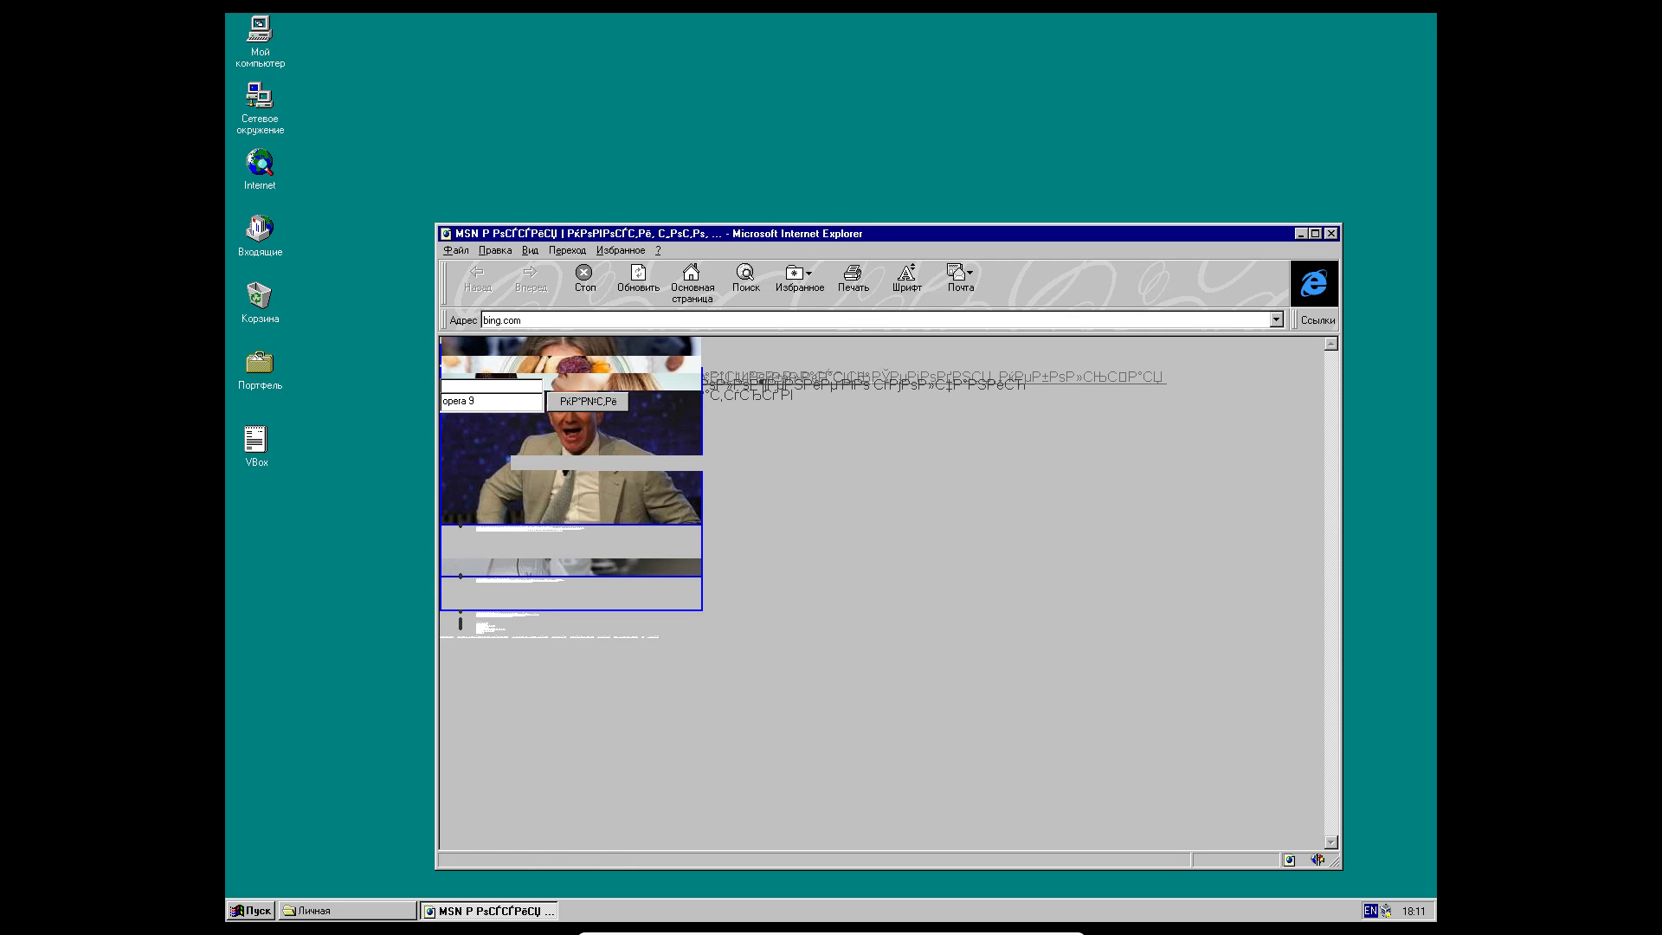
key(Return)
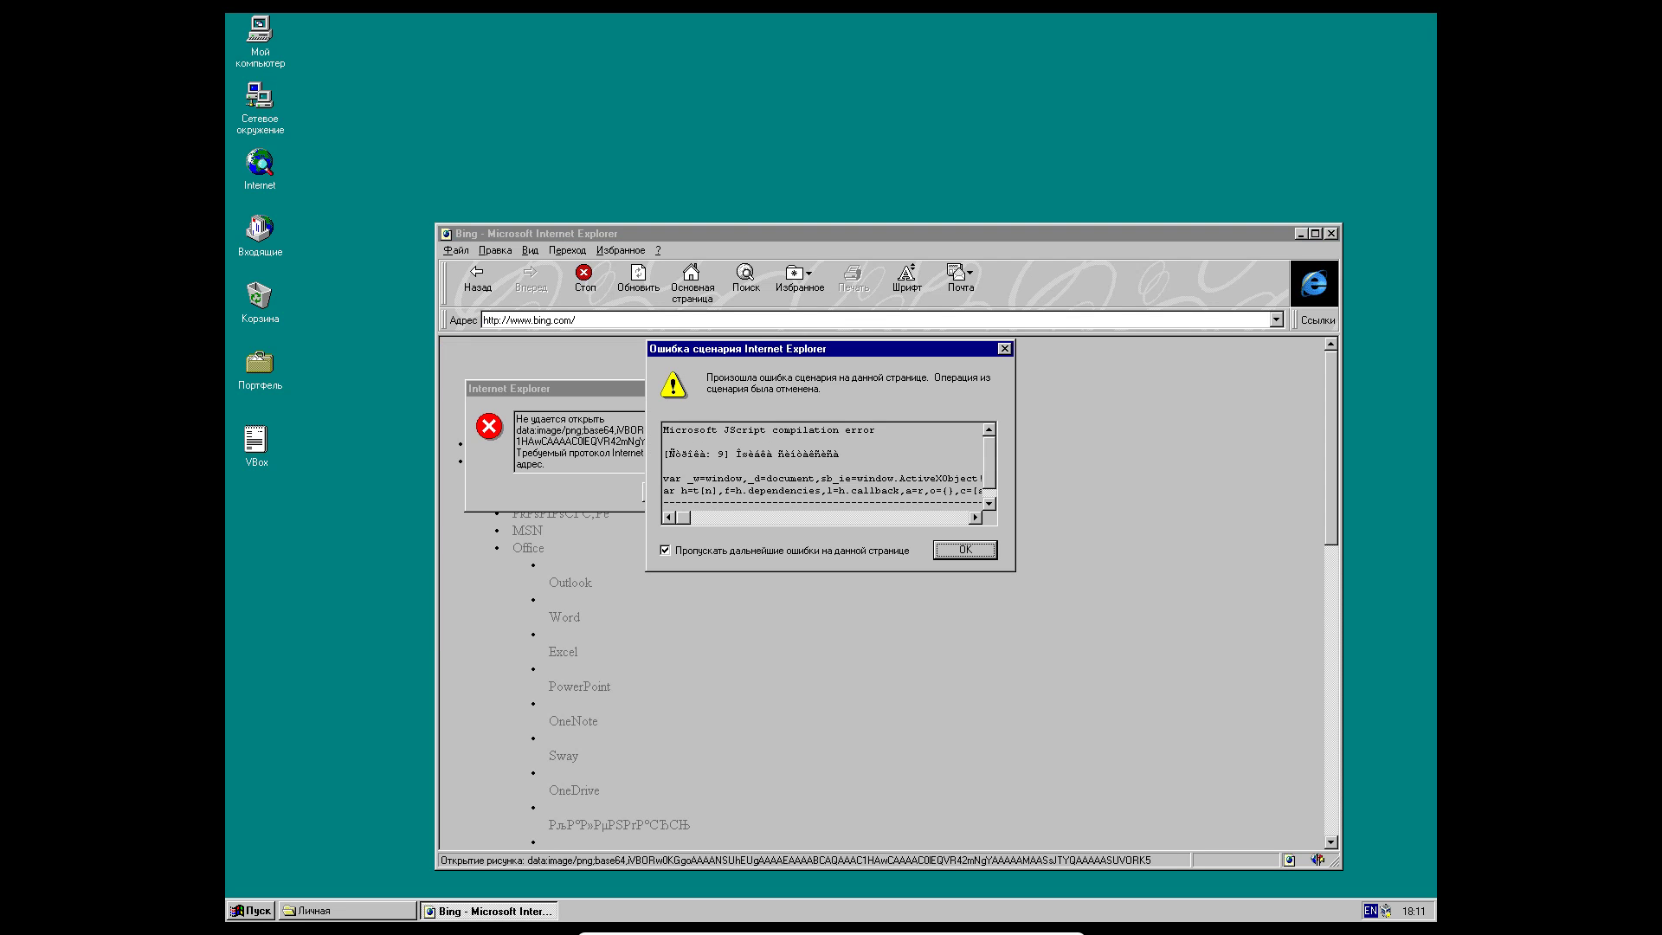
key(Return)
key(Return)
- Search Bing for "opera 2000" using the search field on its page
scroll(881, 593, down, 4)
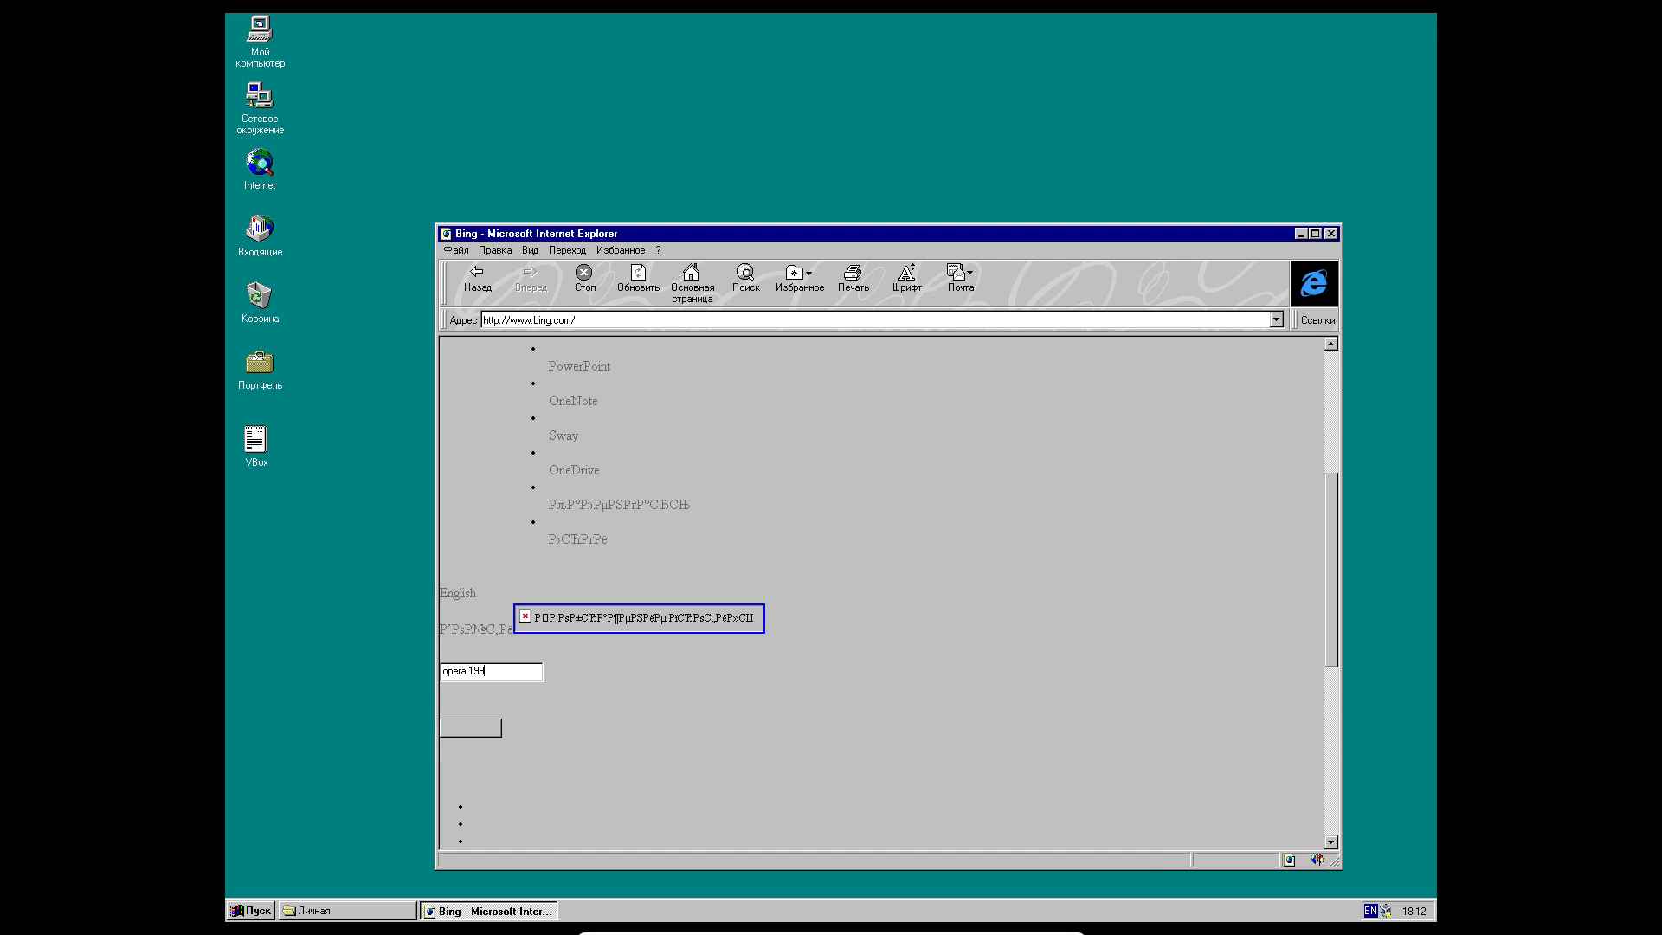
key(Return)
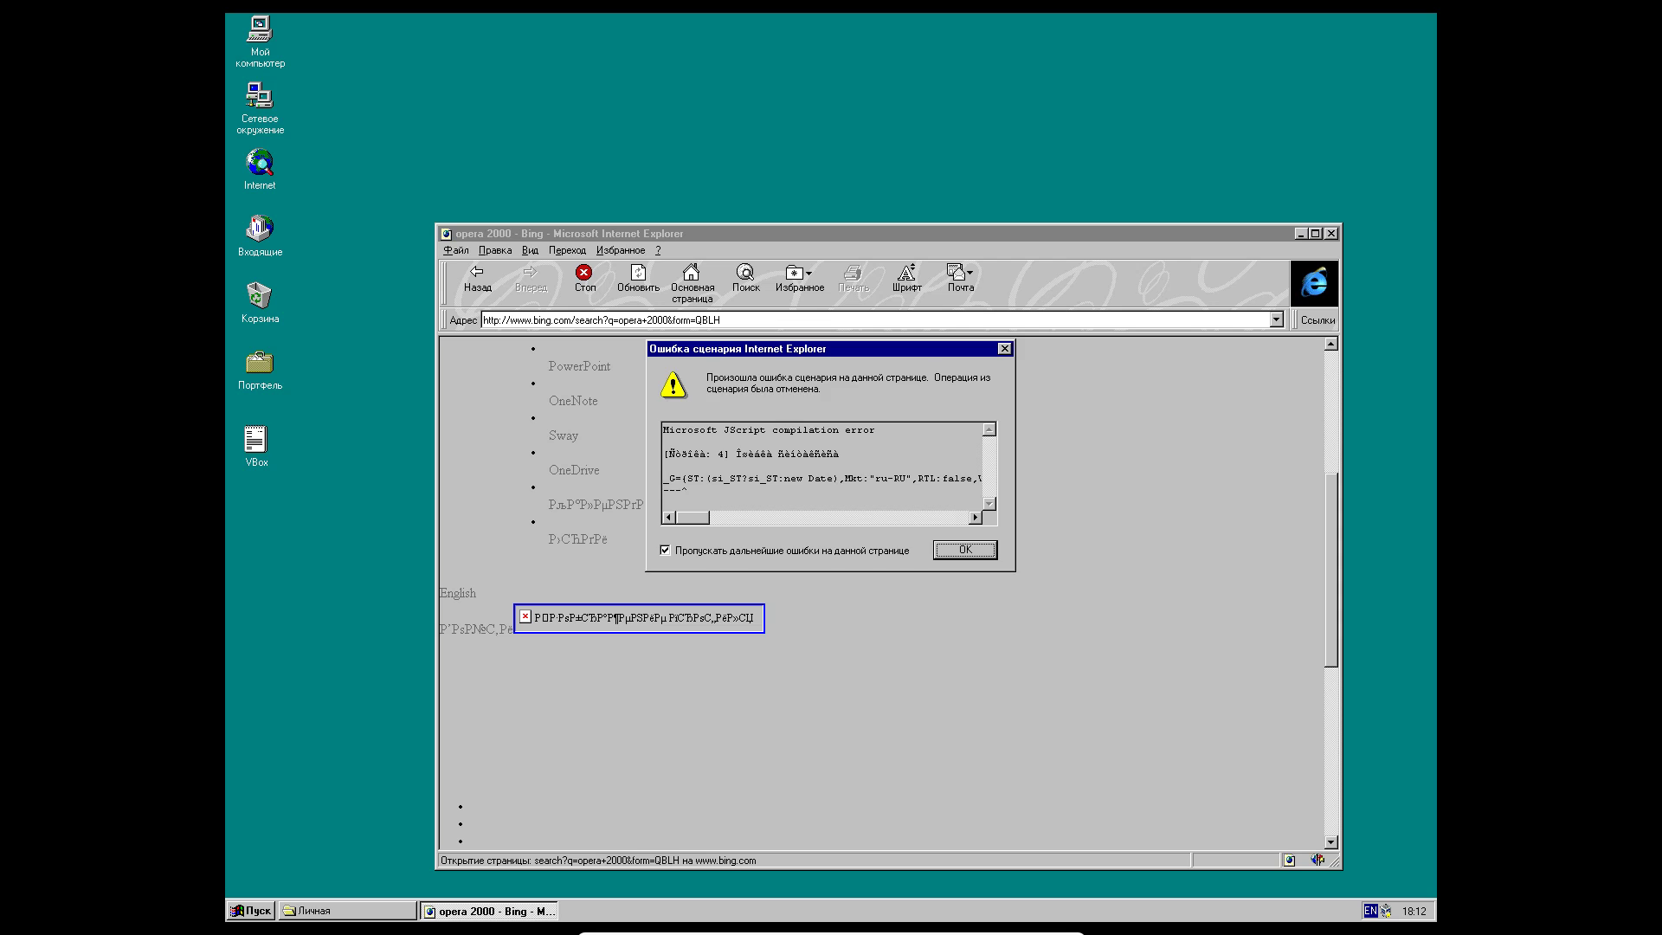
- Dismiss the error dialogs and open the oldapps.com result "Old Version of Opera for Windows 2000" from the Bing results
key(Return)
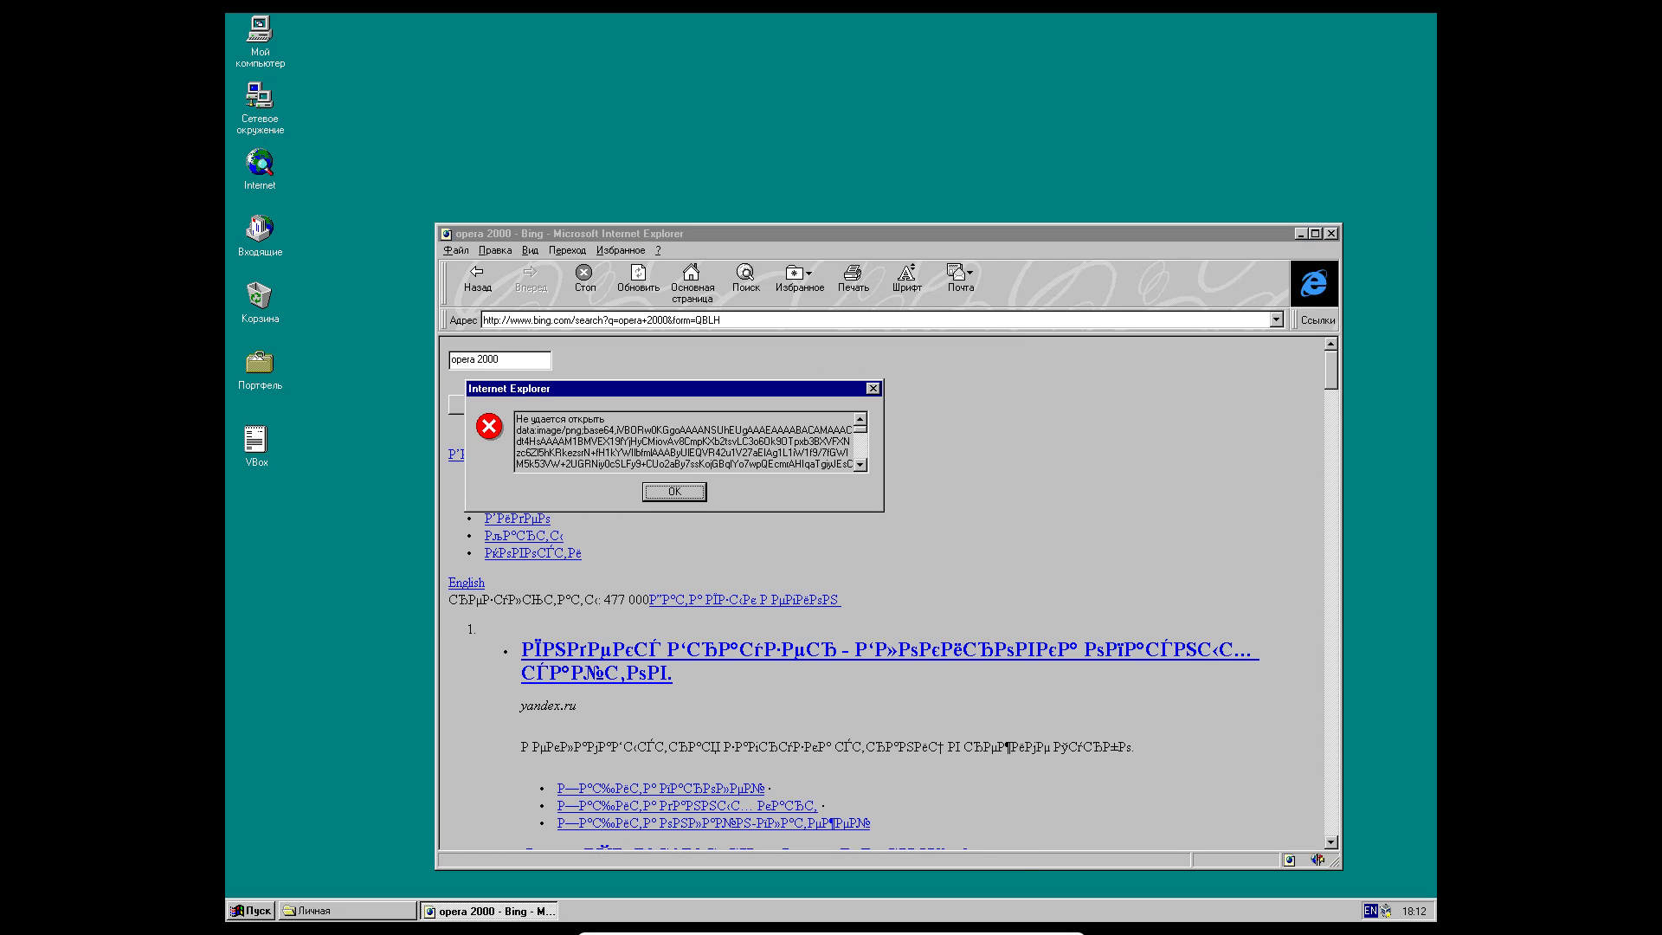
click(675, 492)
scroll(692, 519, down, 1)
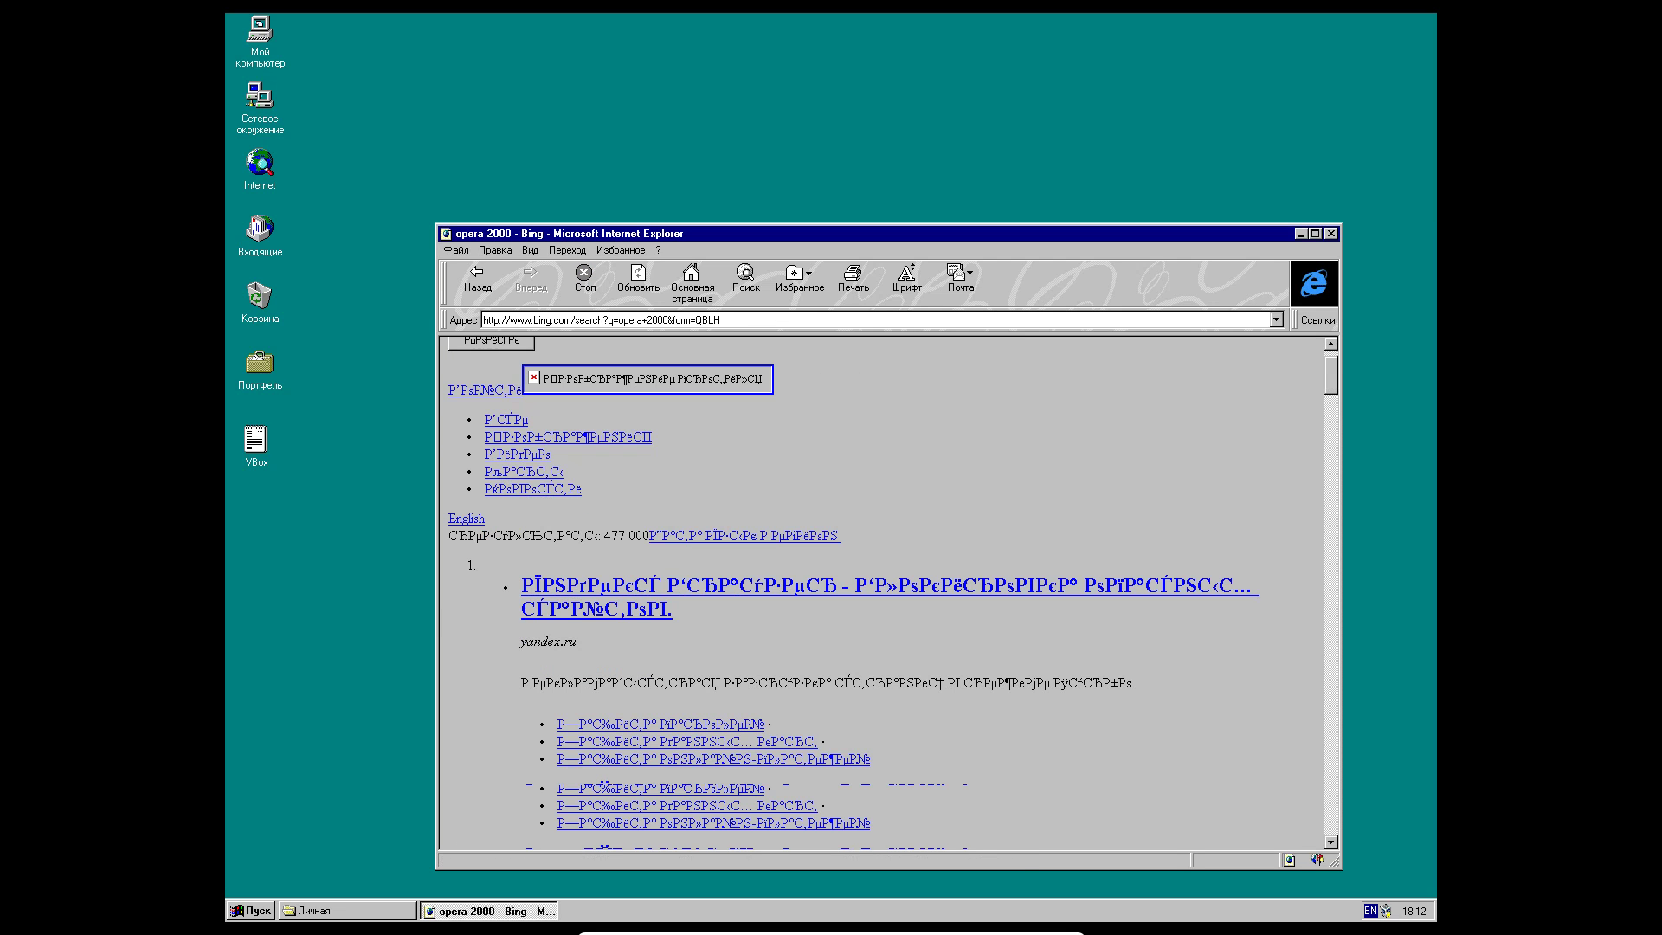
scroll(883, 589, down, 1)
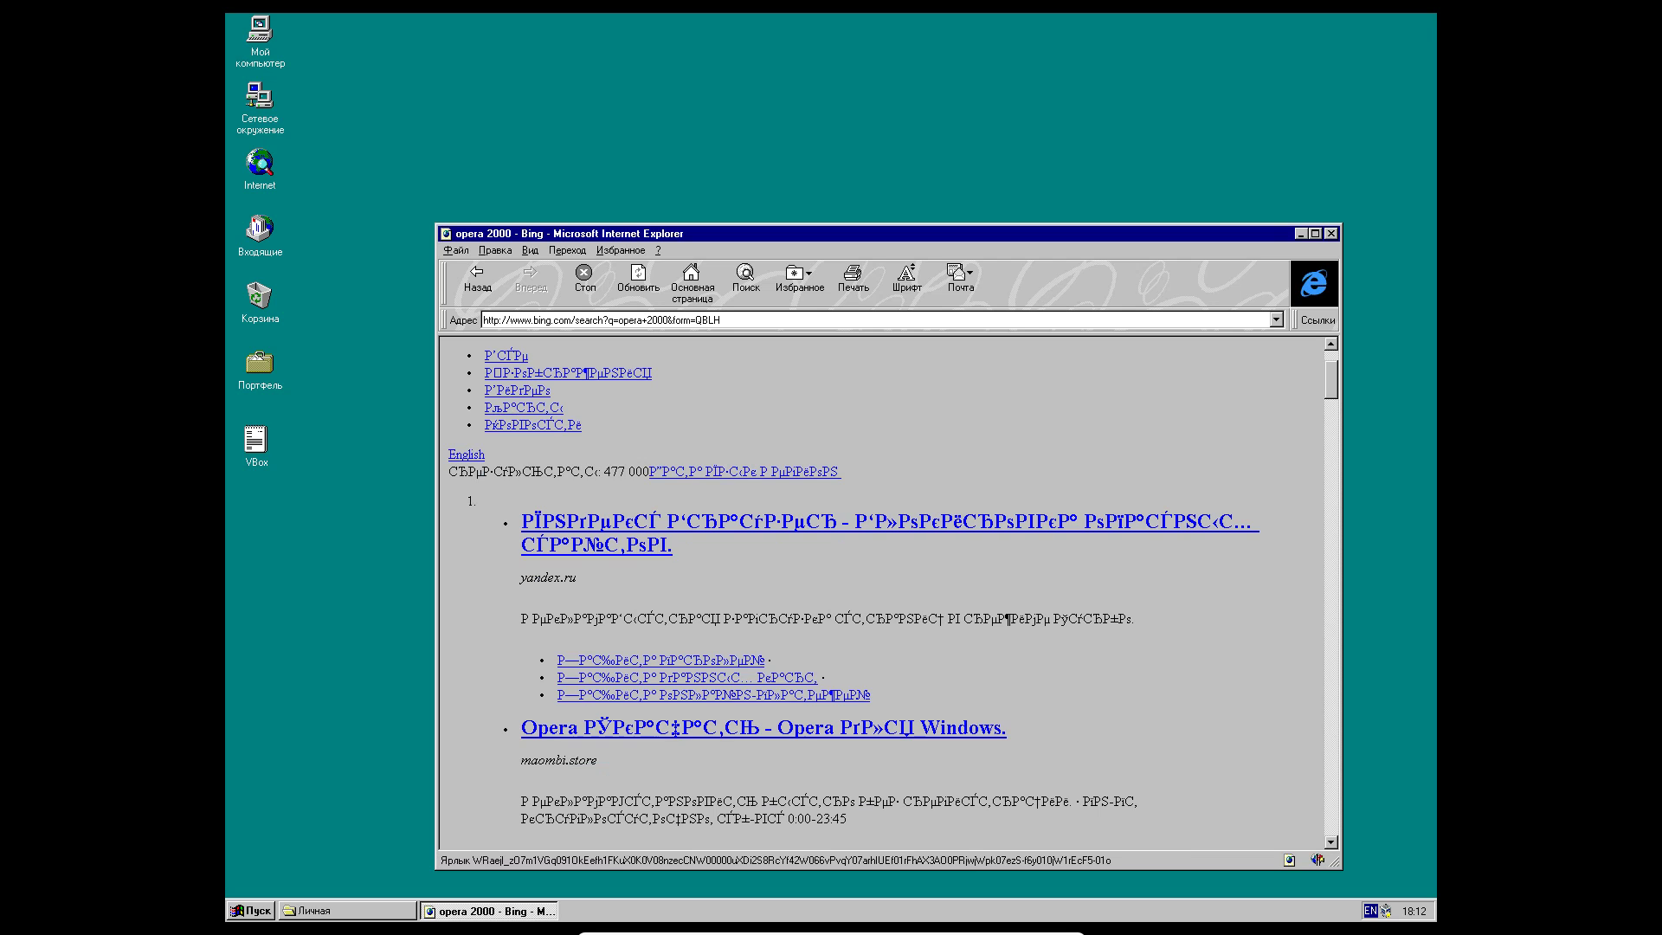
scroll(883, 589, down, 3)
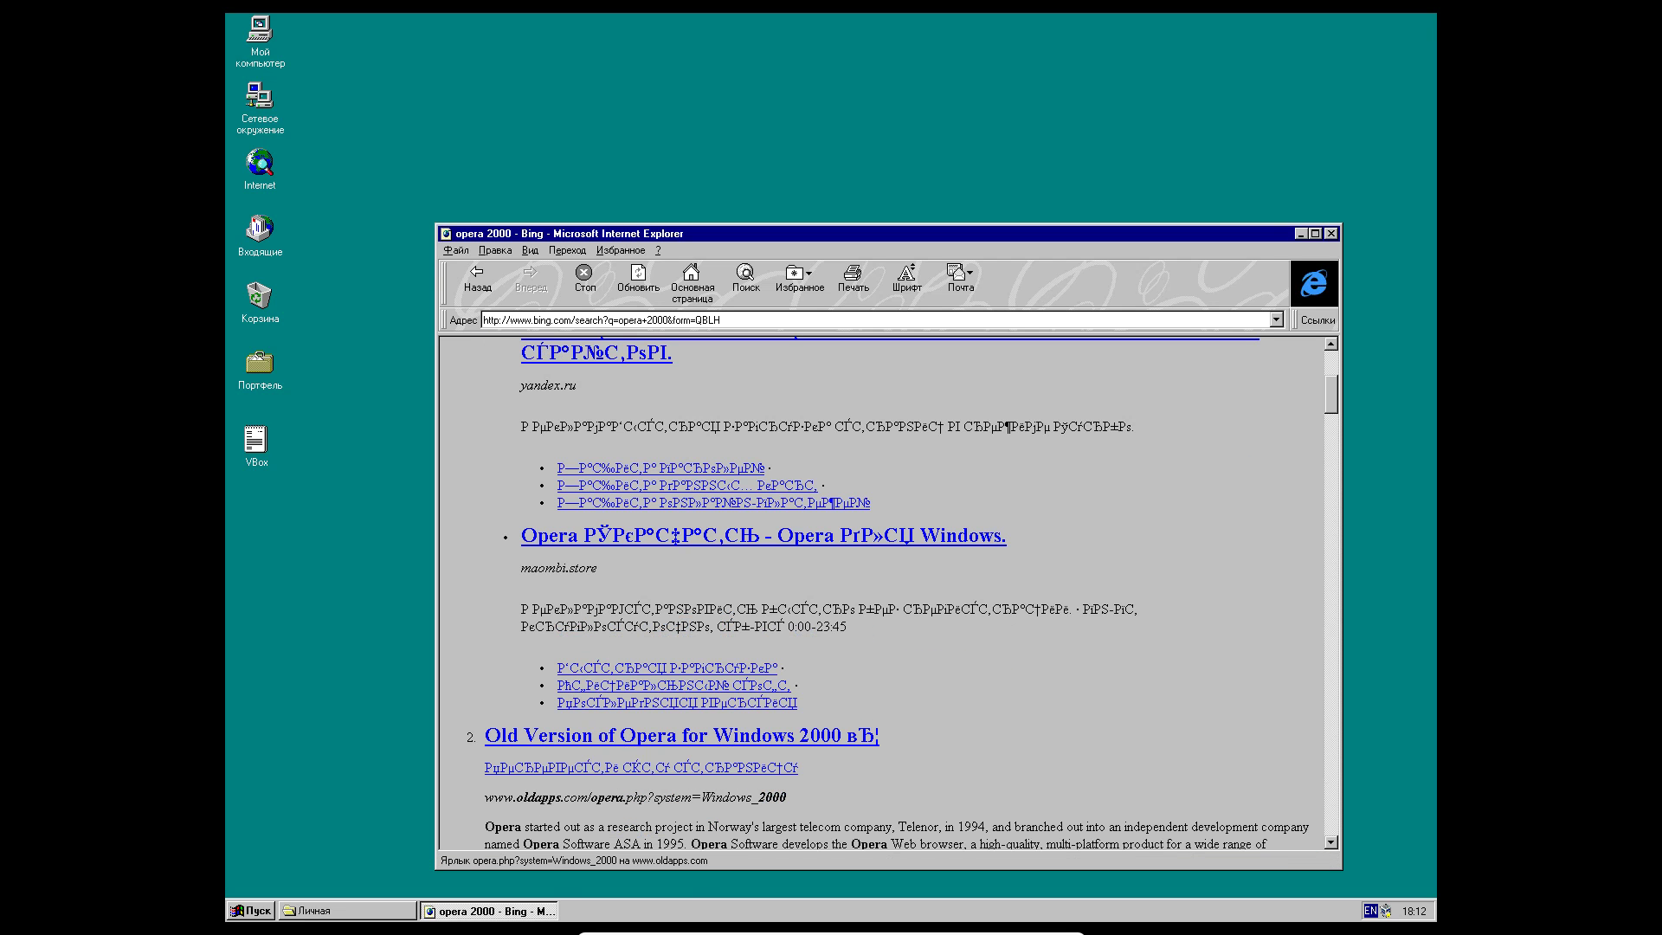
click(606, 735)
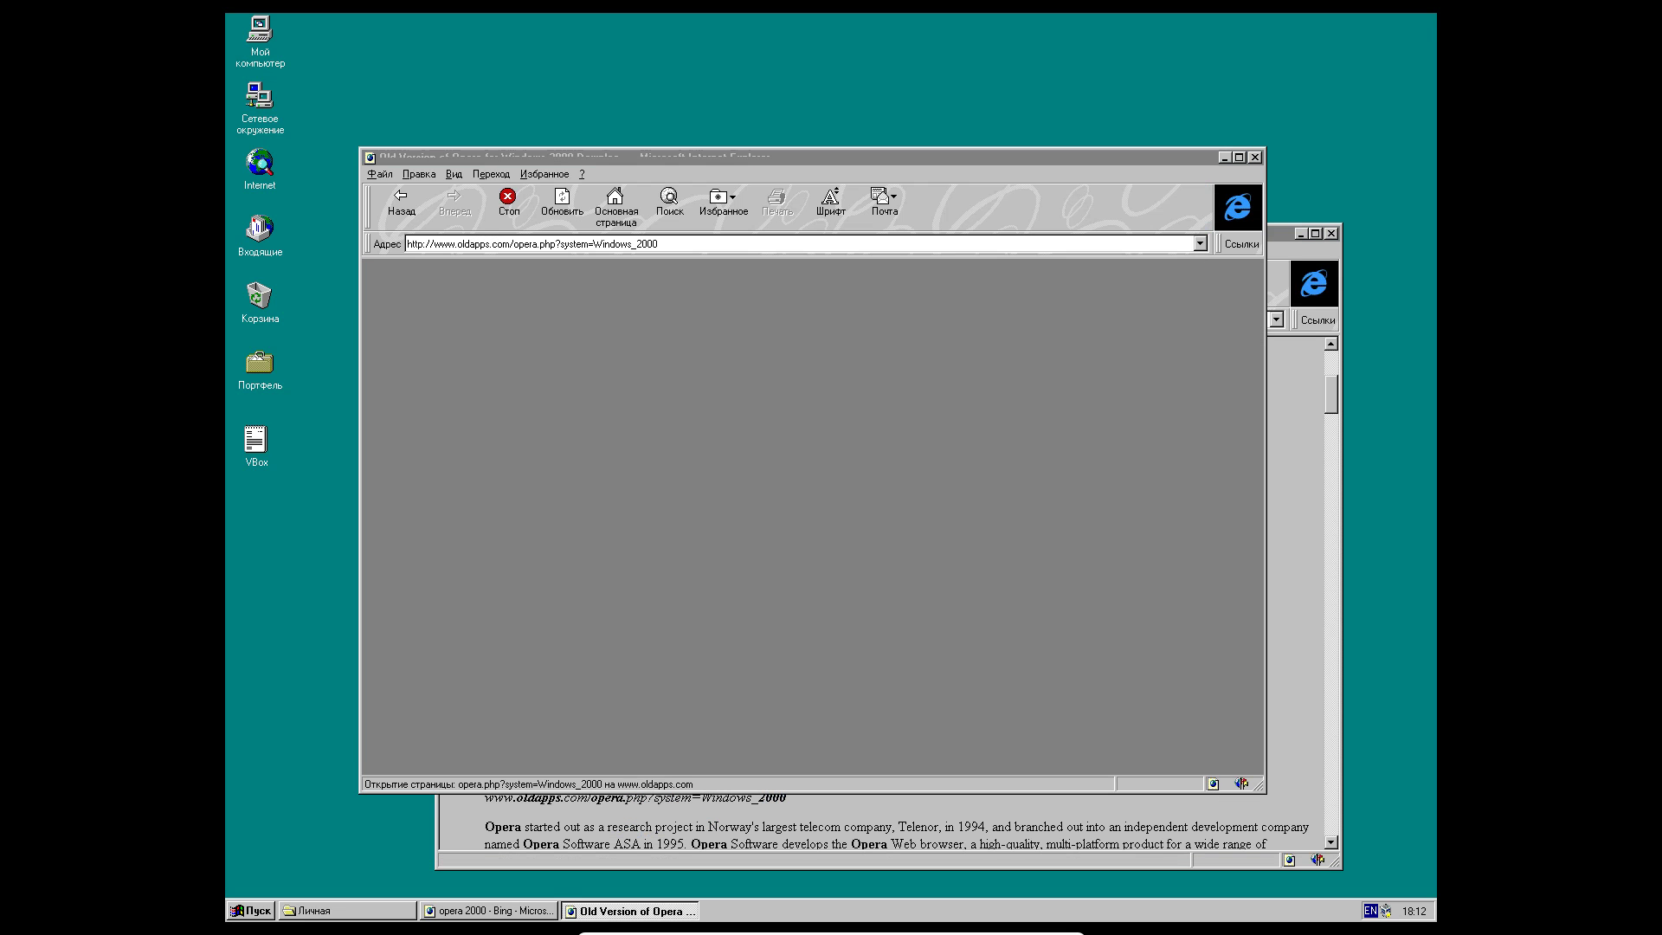
key(Return)
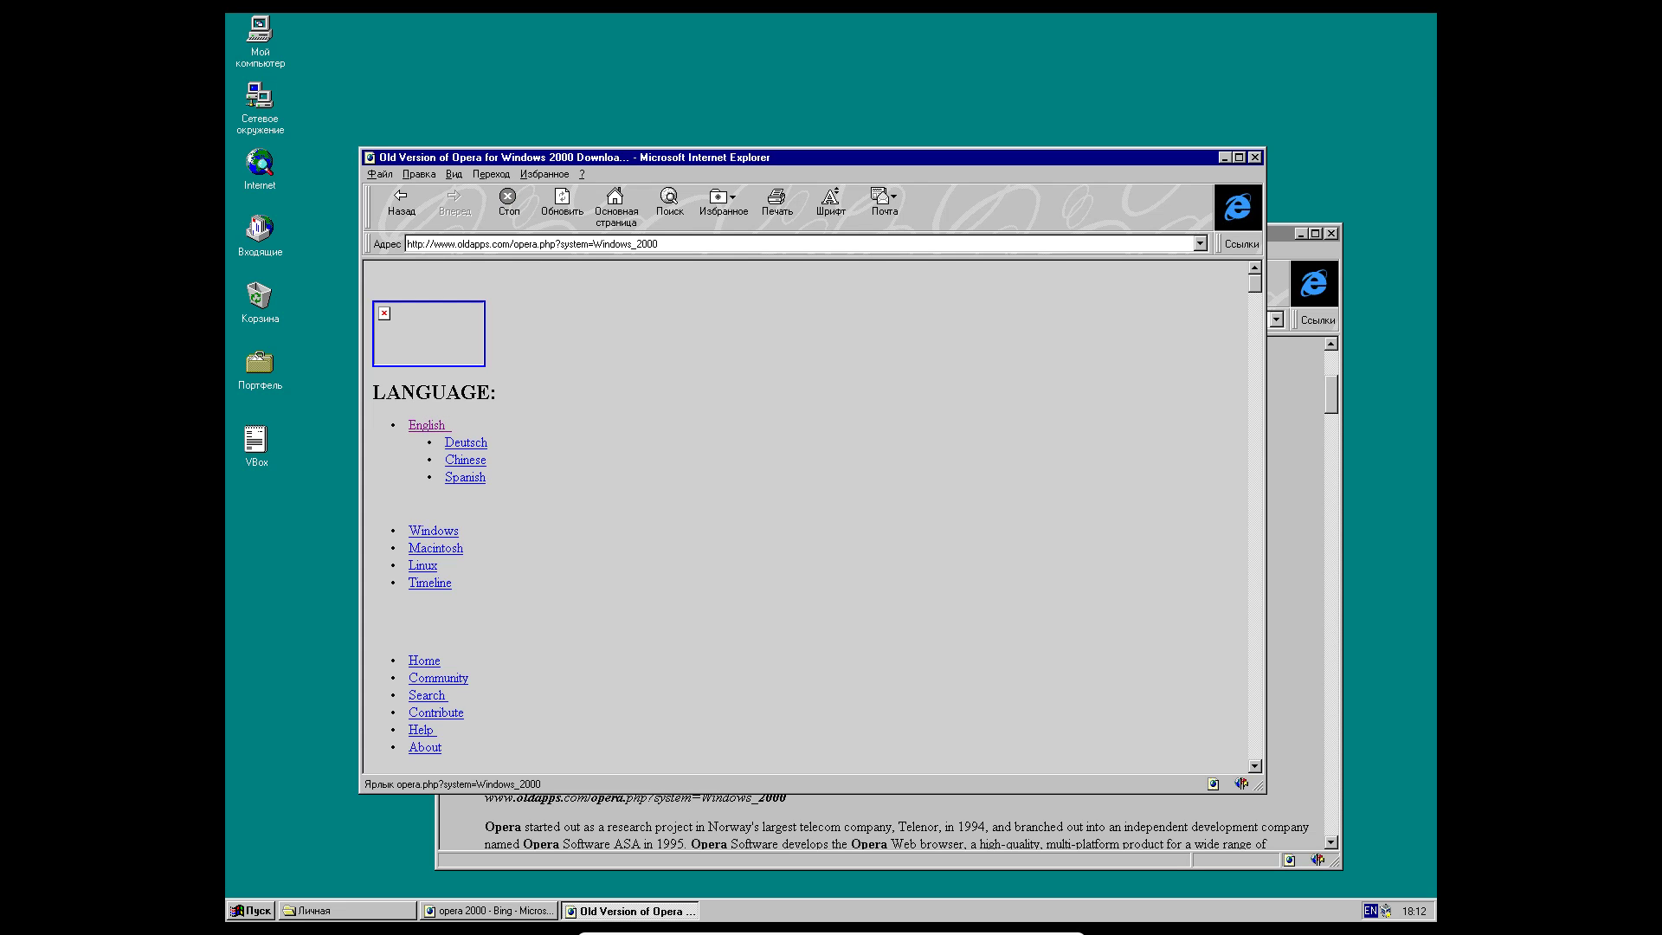
- Open the Windows 98 listing under the supported systems for Opera and dismiss the script error
scroll(805, 515, down, 4)
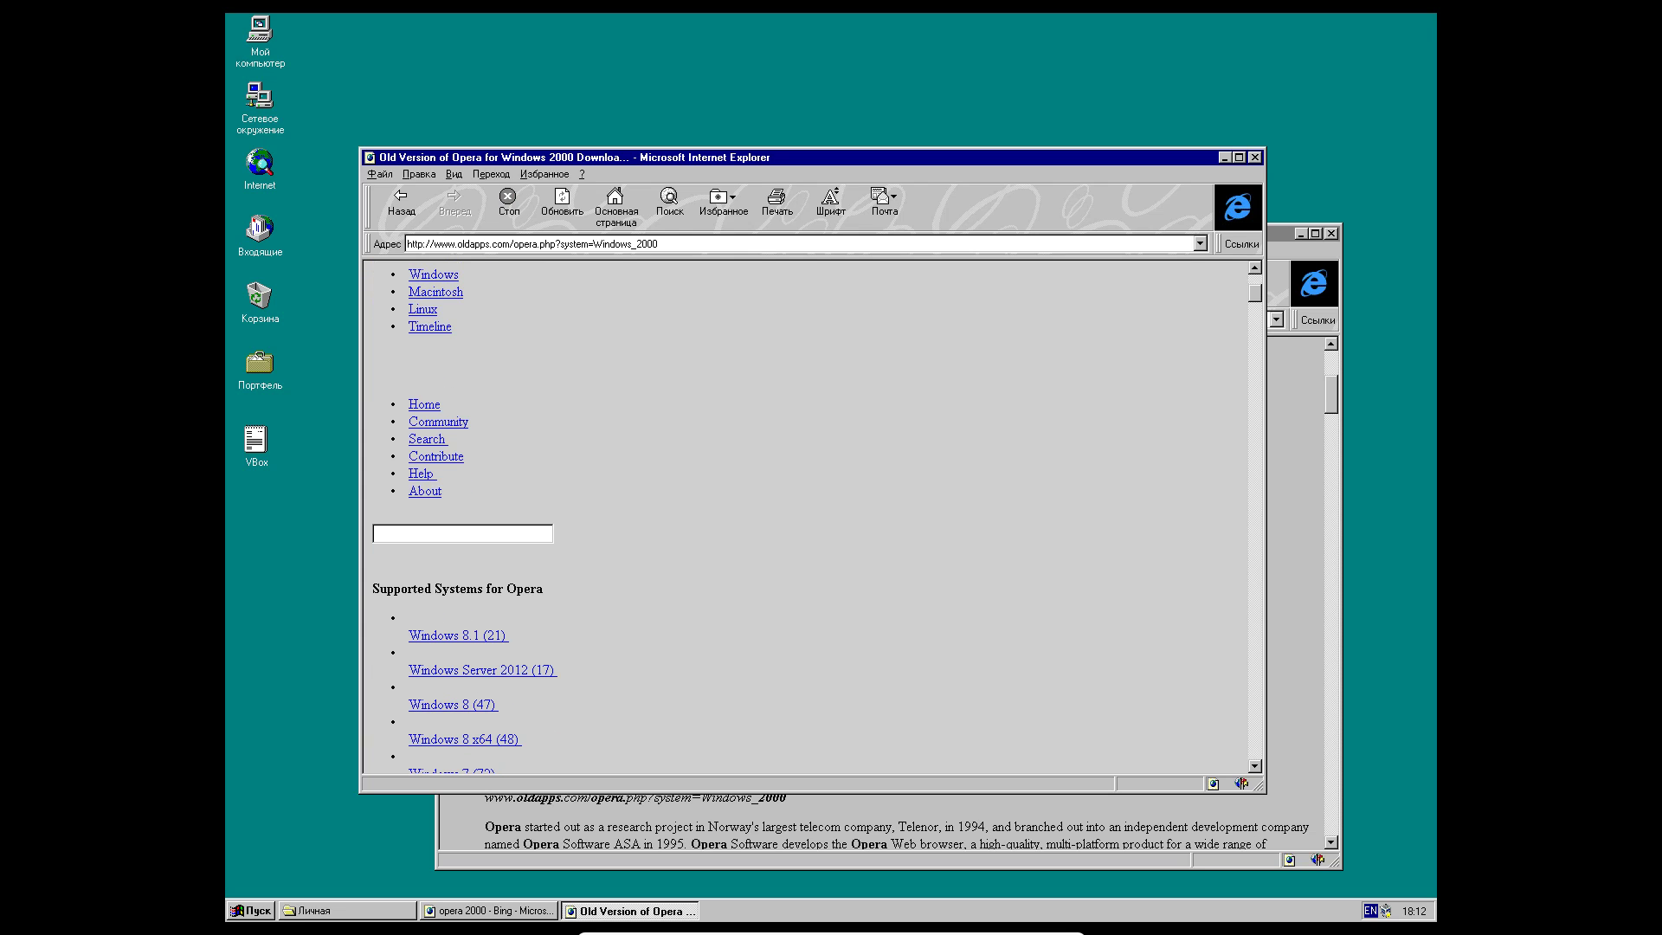
scroll(805, 515, down, 10)
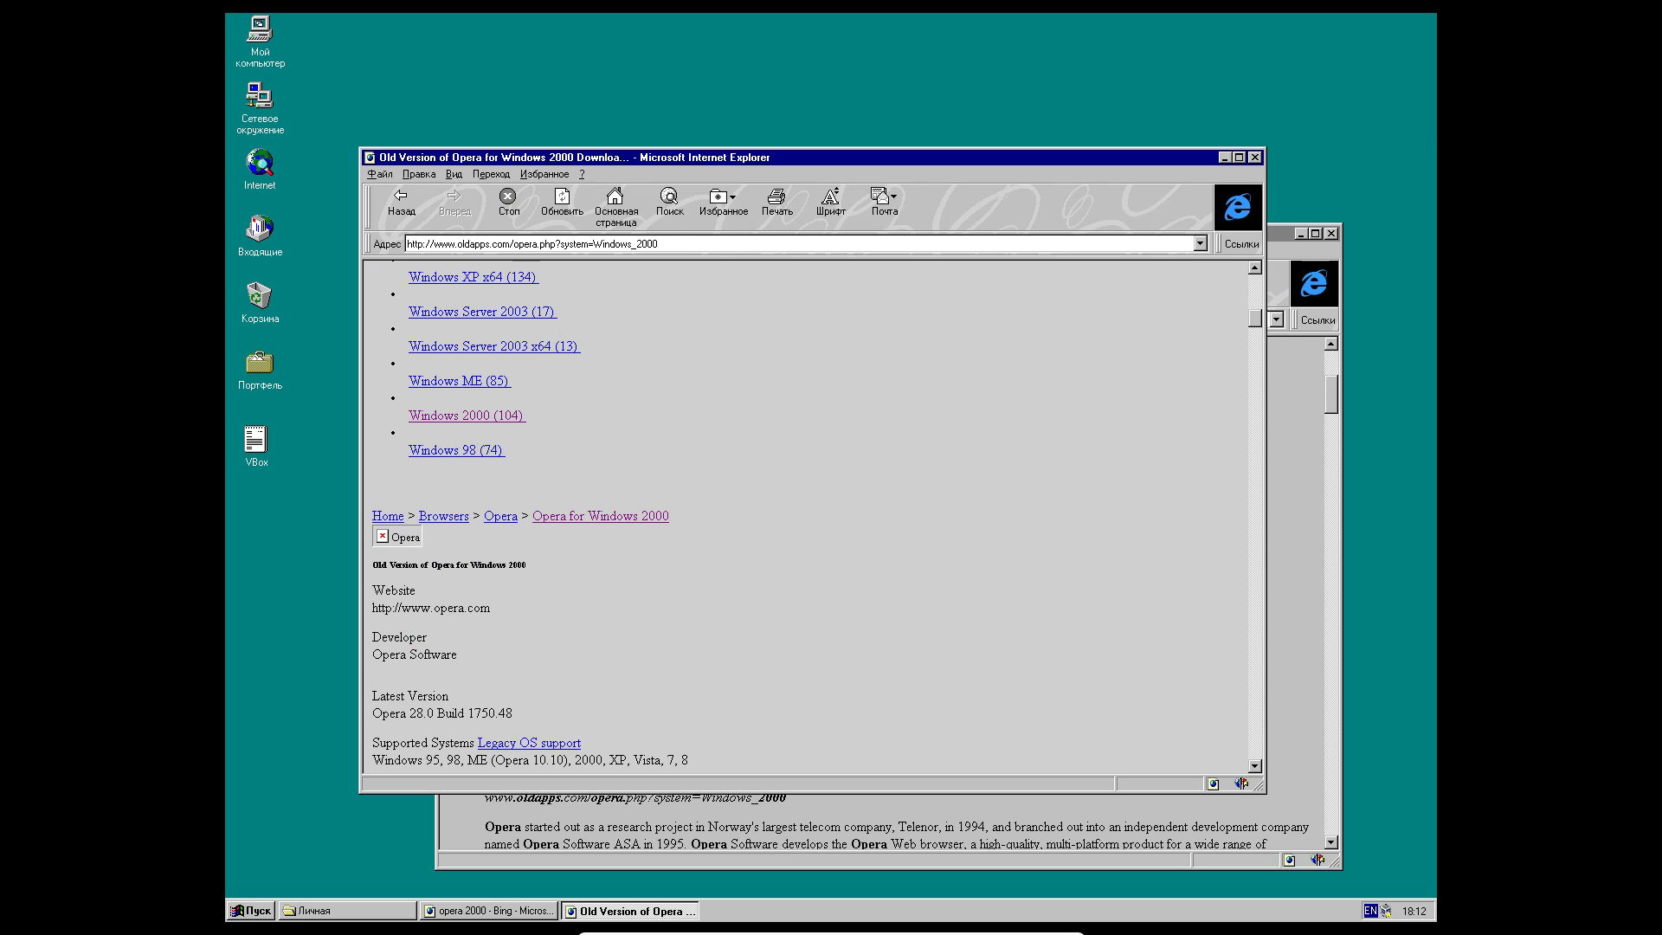
click(456, 451)
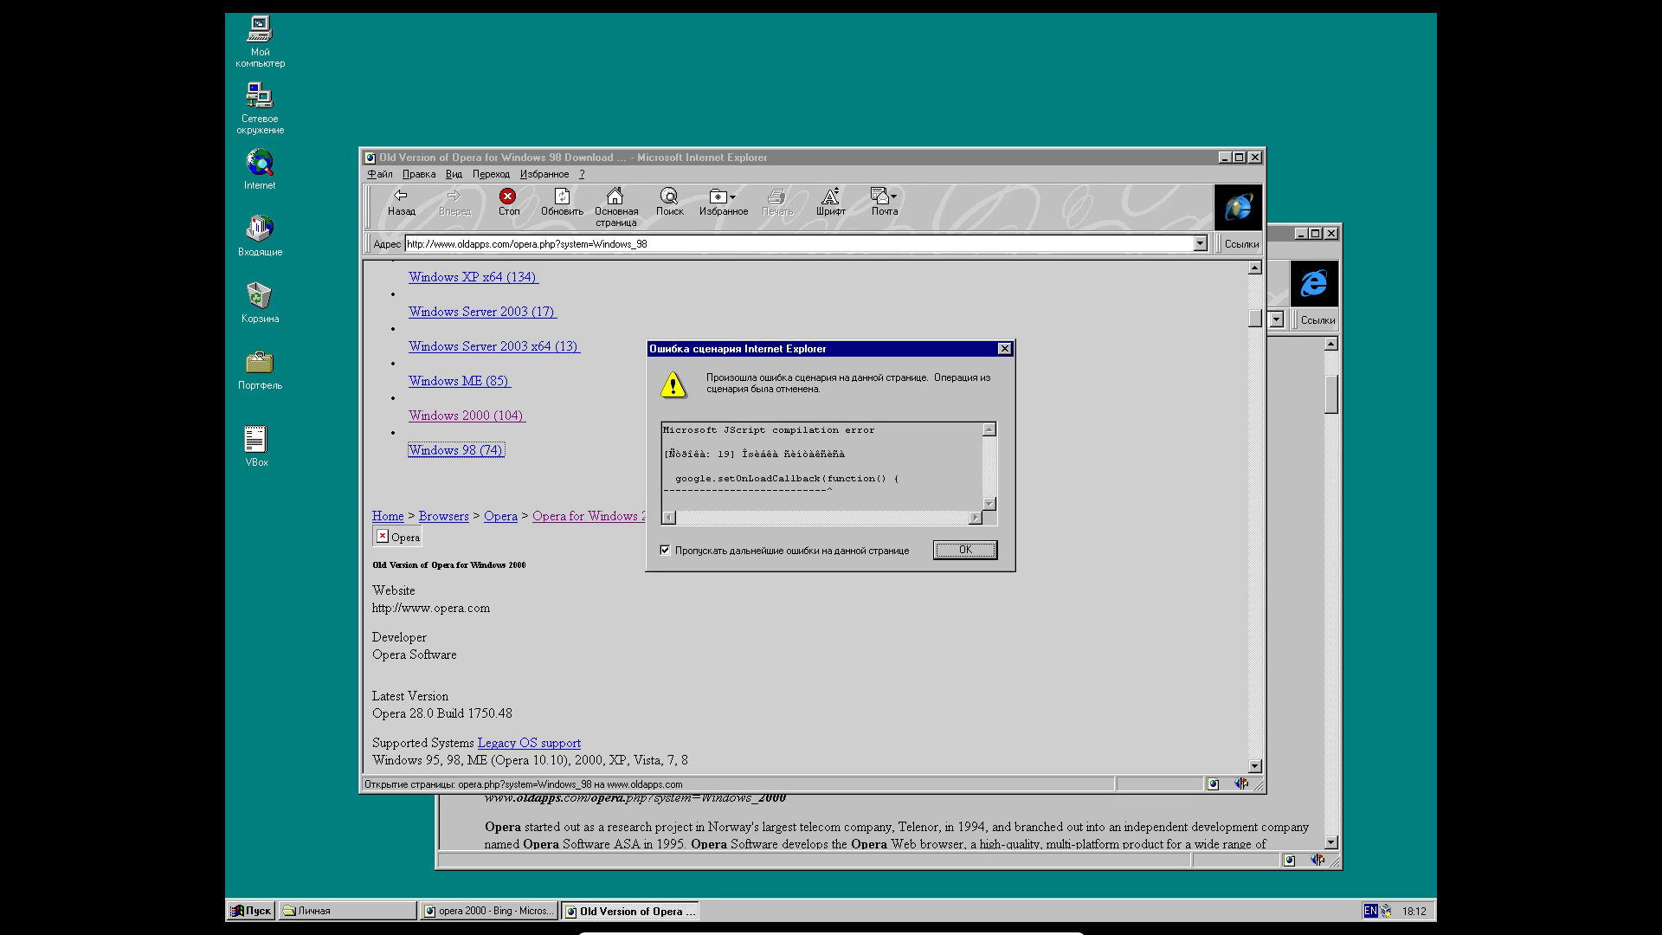
key(Return)
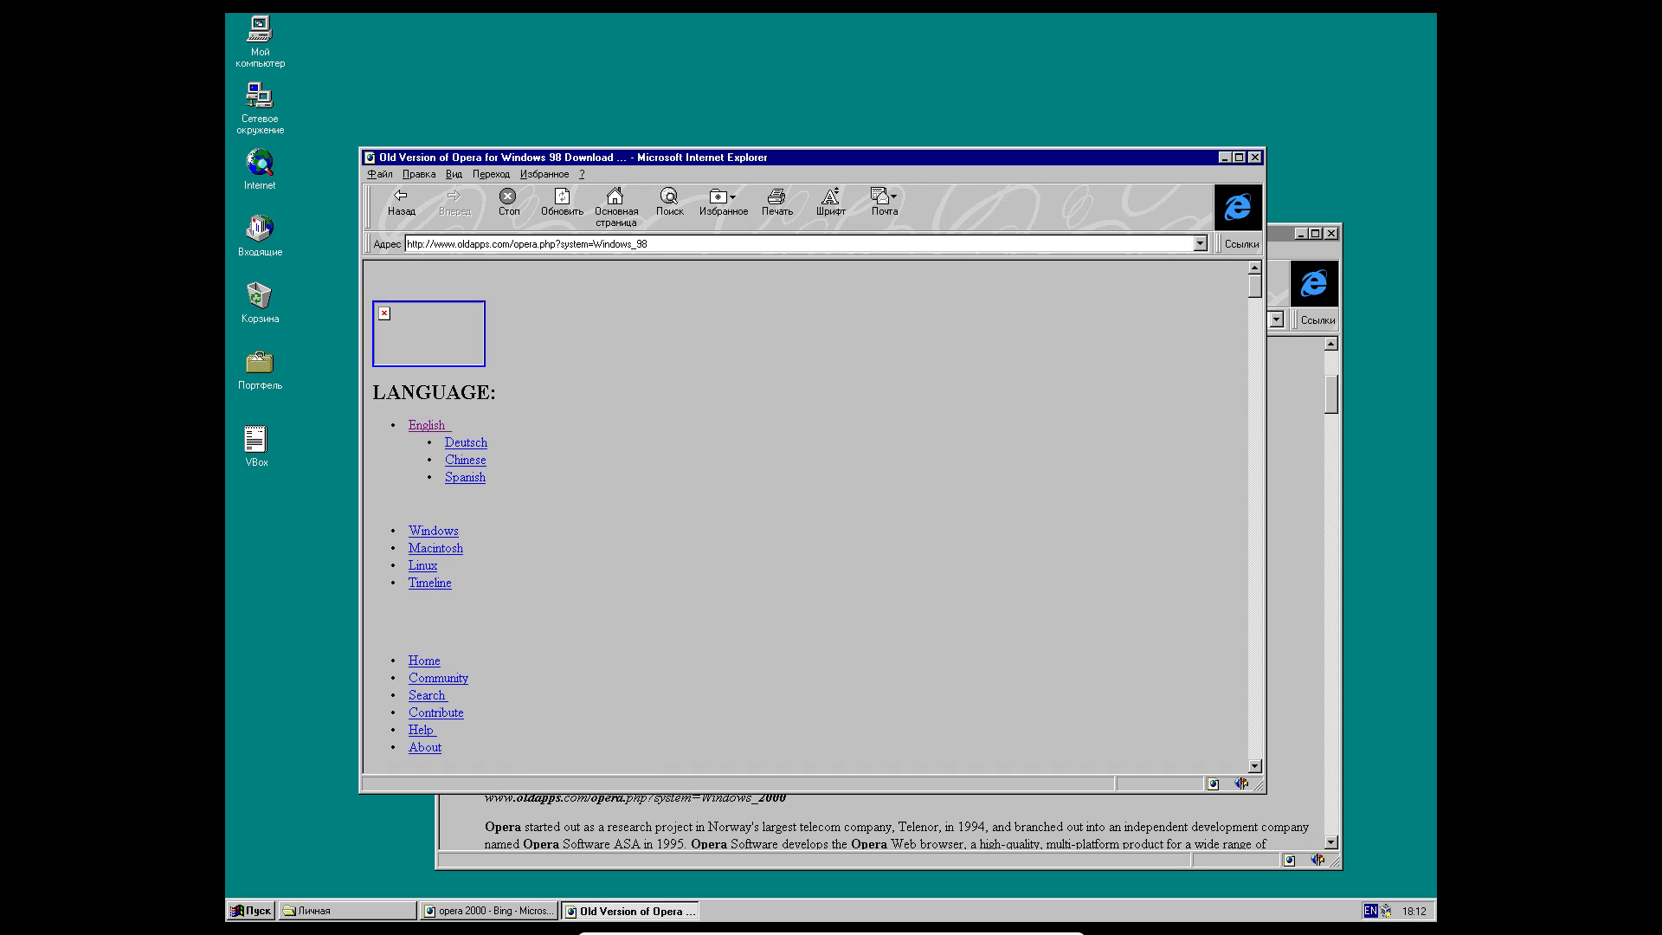
- Switch the OldApps page for Opera on Windows 98 to Deutsch and dismiss the script error
click(427, 425)
click(465, 442)
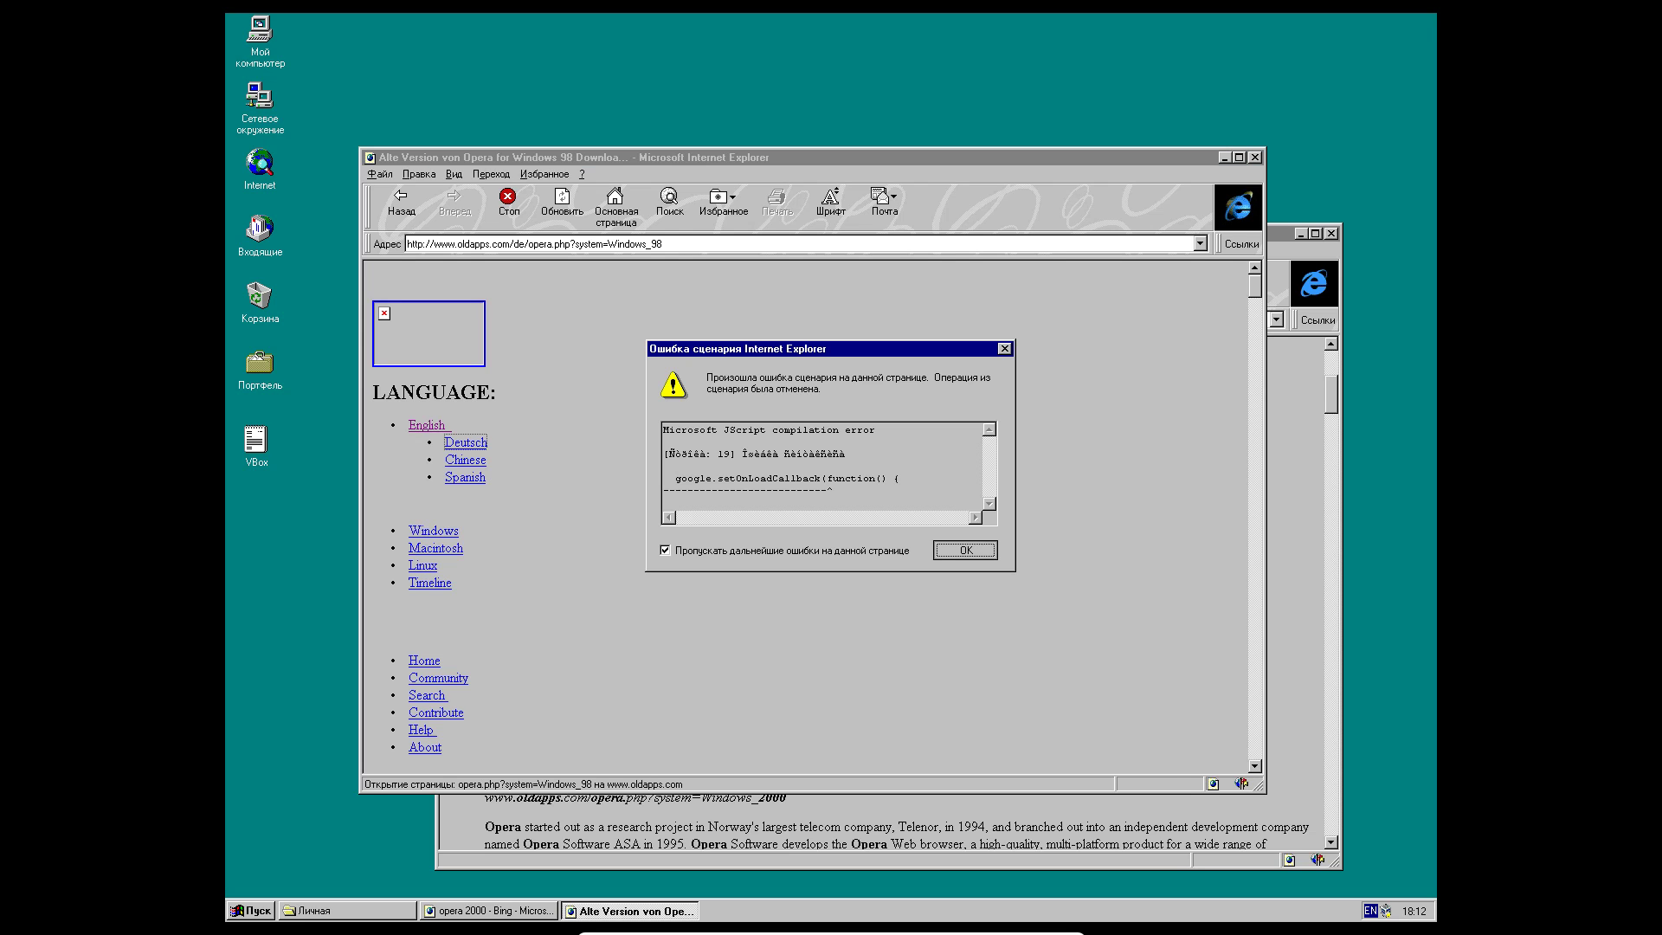
key(Return)
- Open the legacy operating system support table for Opera and follow its Opera 10.10 link for Windows 98
scroll(805, 517, down, 5)
scroll(805, 515, up, 3)
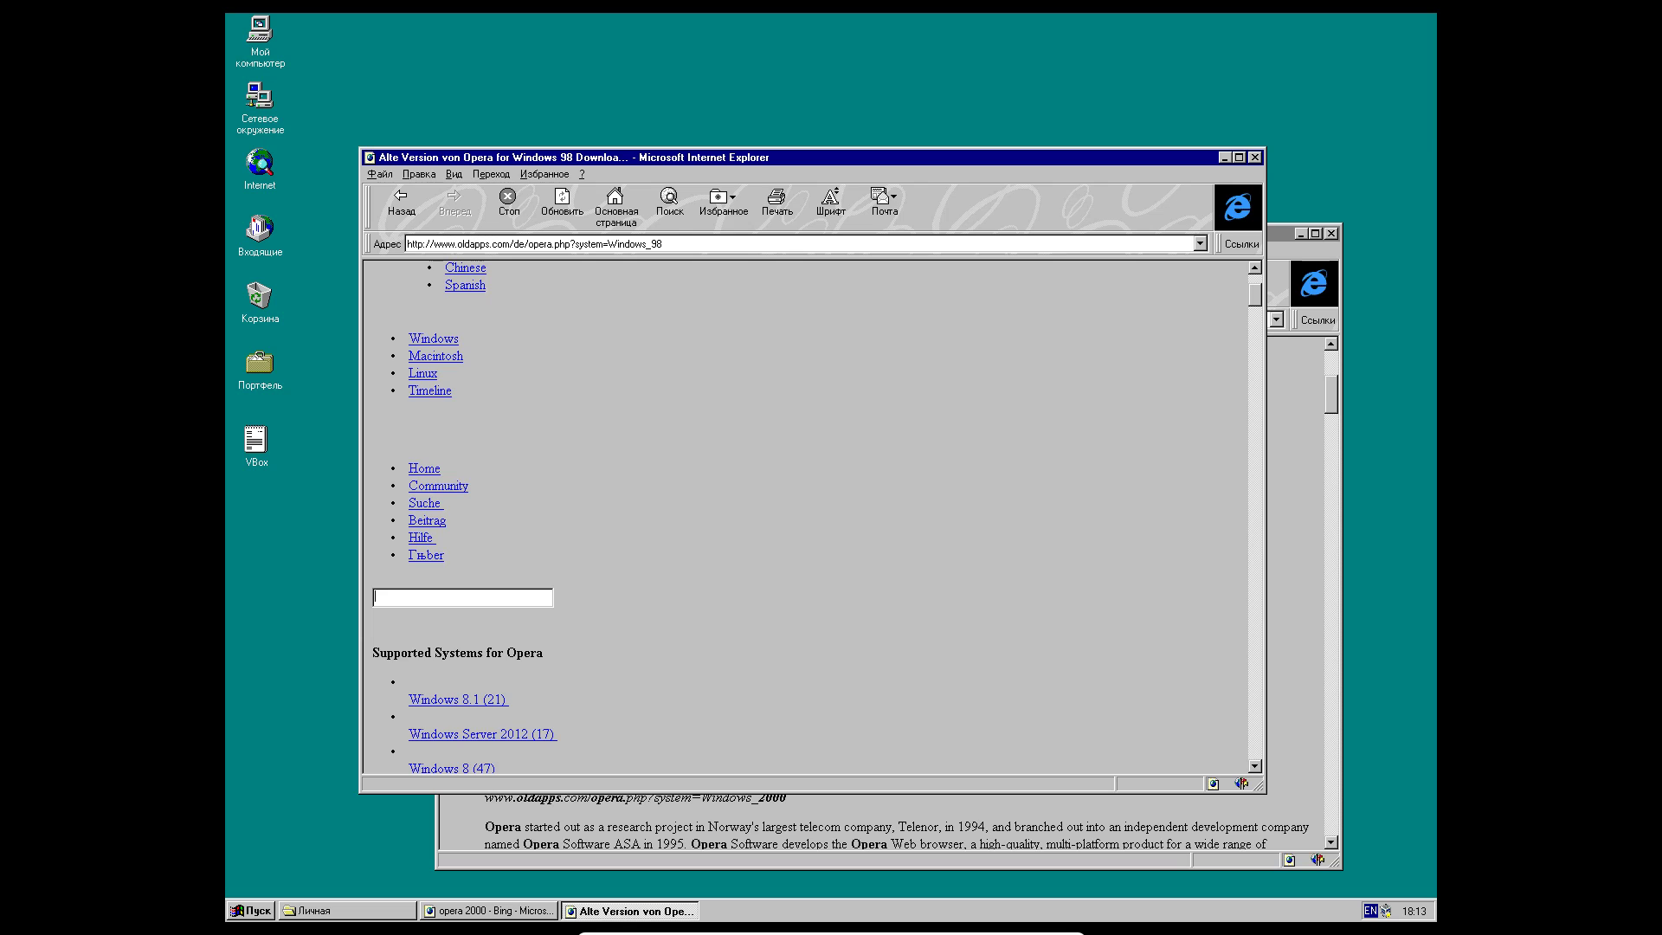
scroll(805, 515, down, 3)
scroll(805, 515, down, 15)
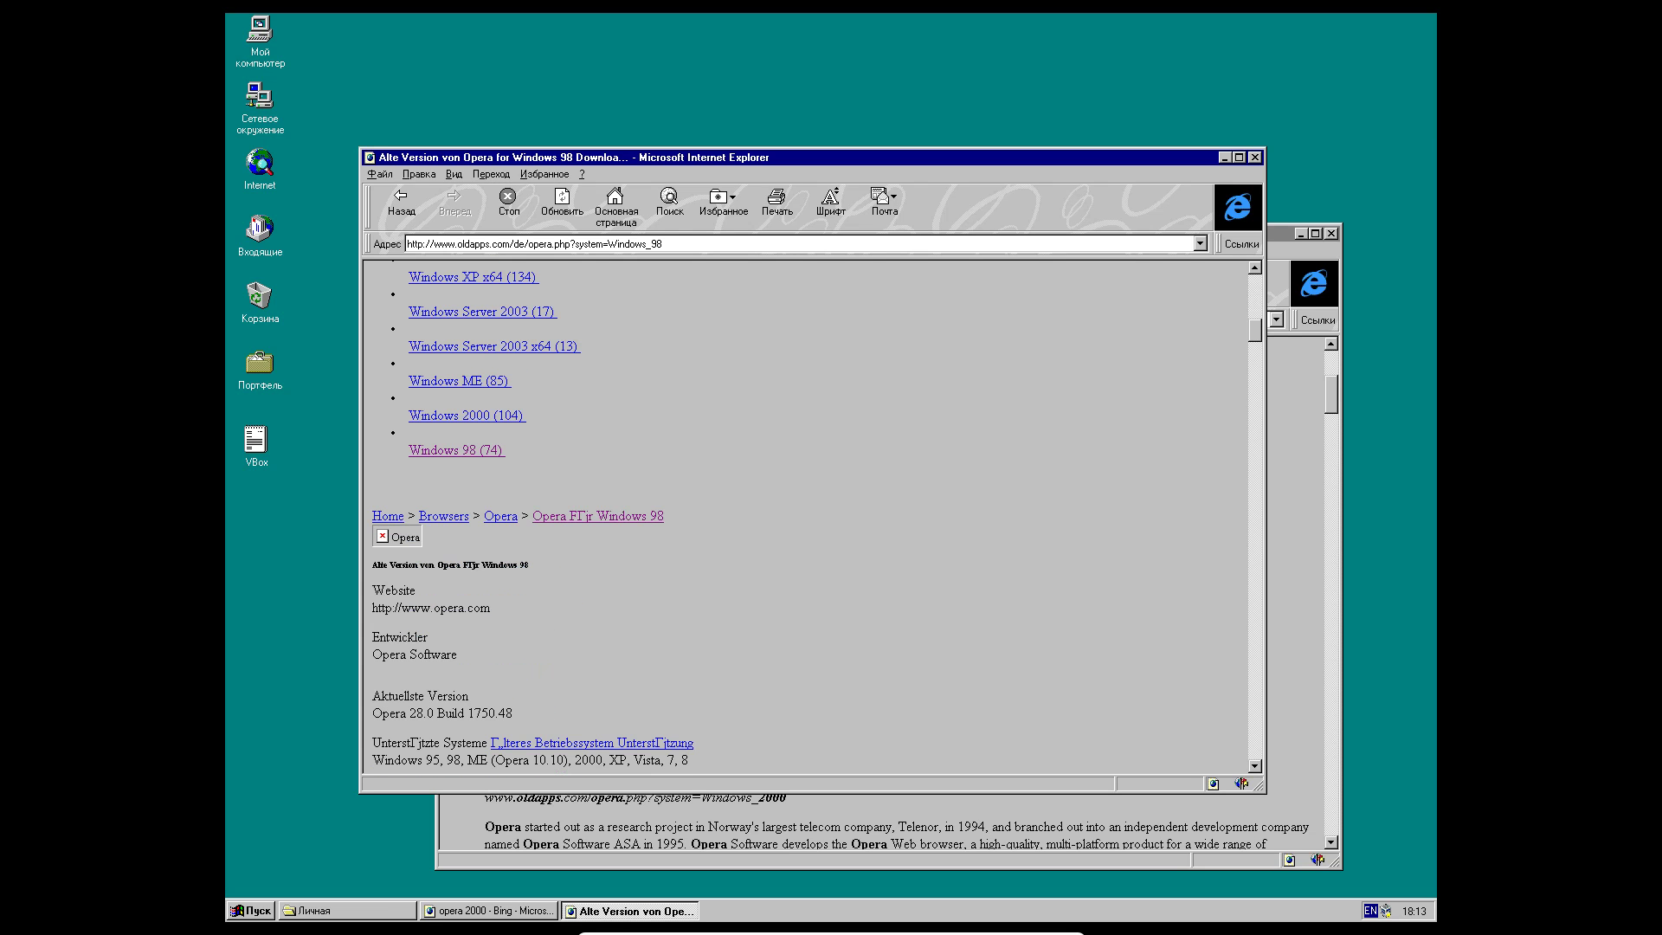
scroll(805, 515, down, 3)
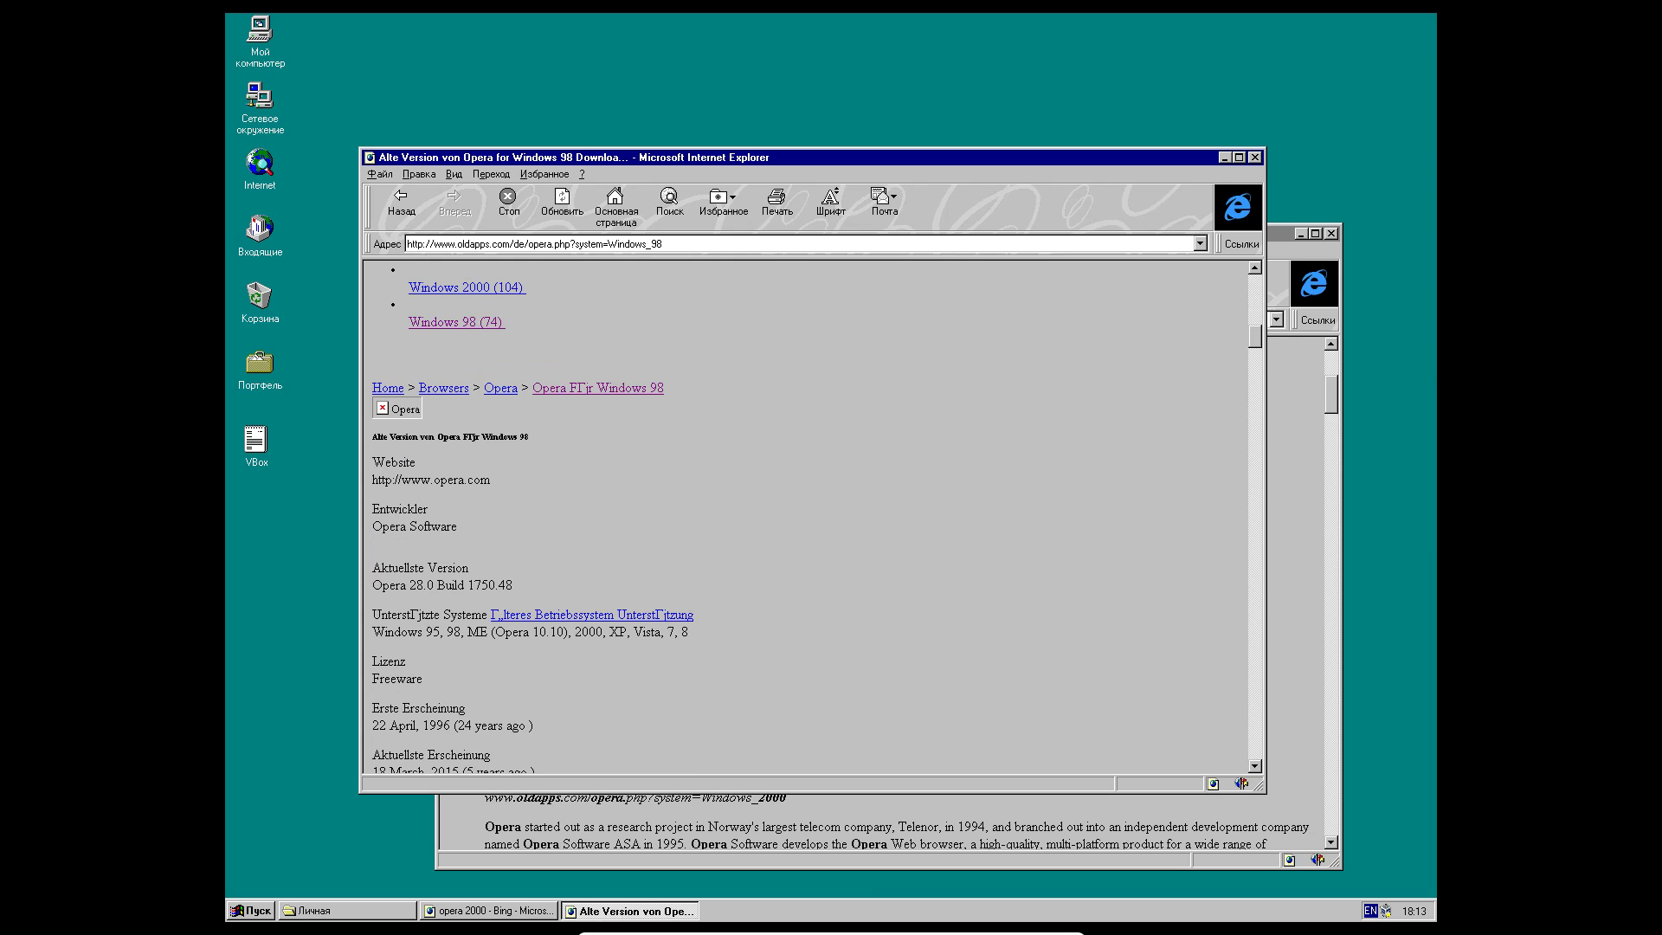
scroll(805, 515, down, 3)
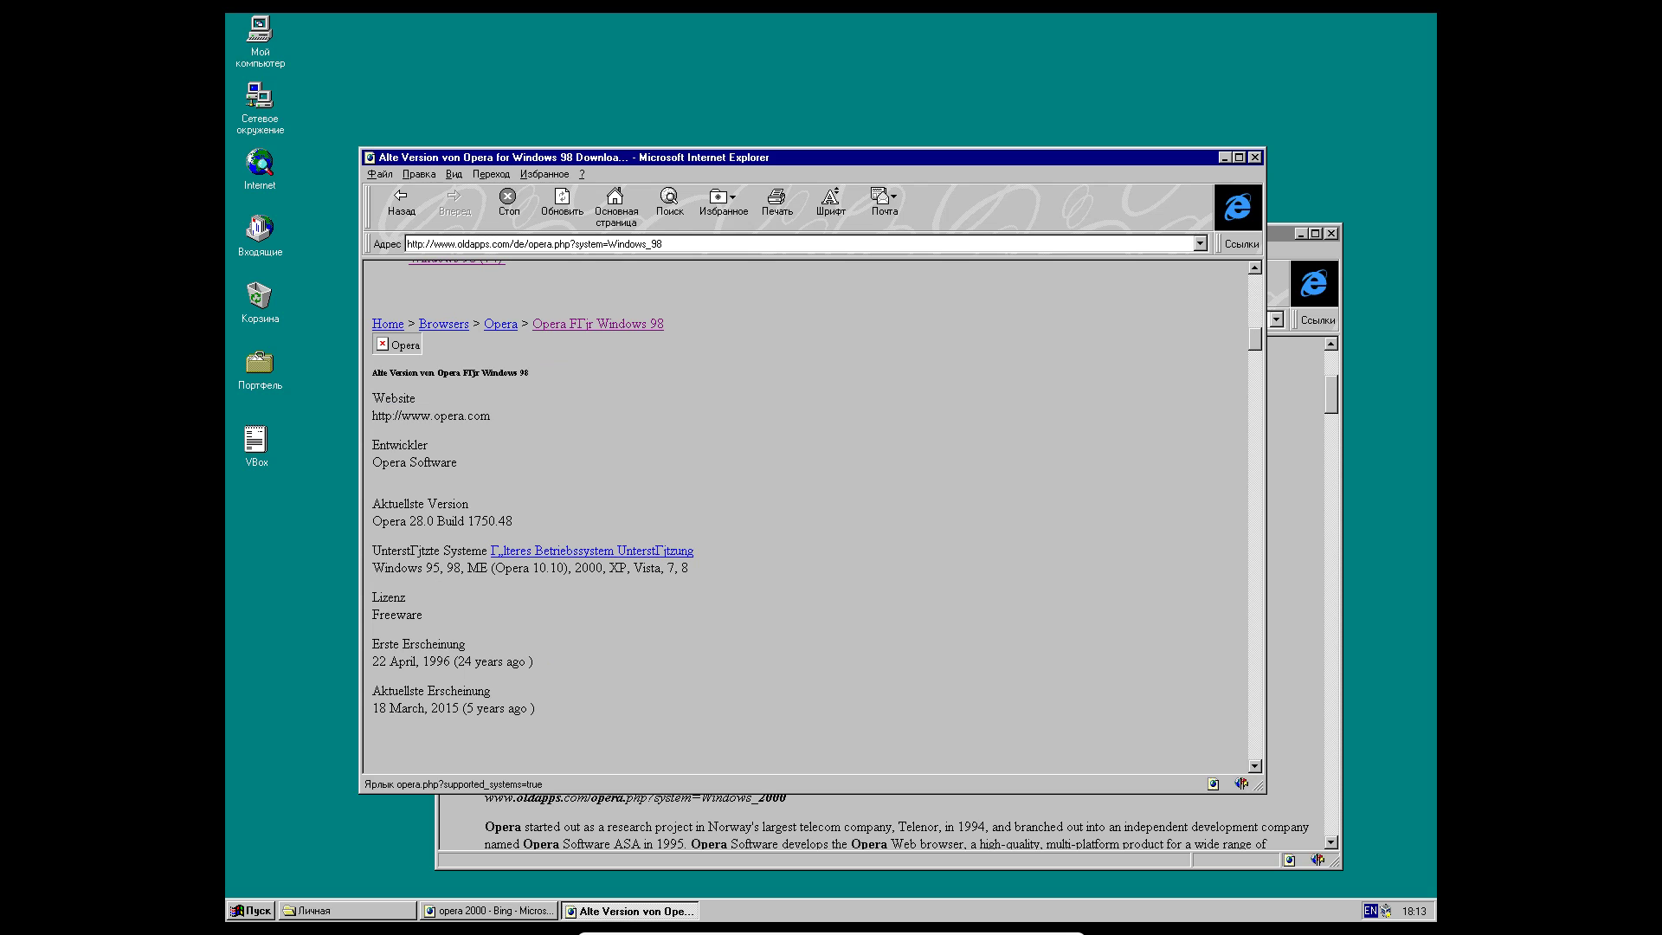
click(592, 550)
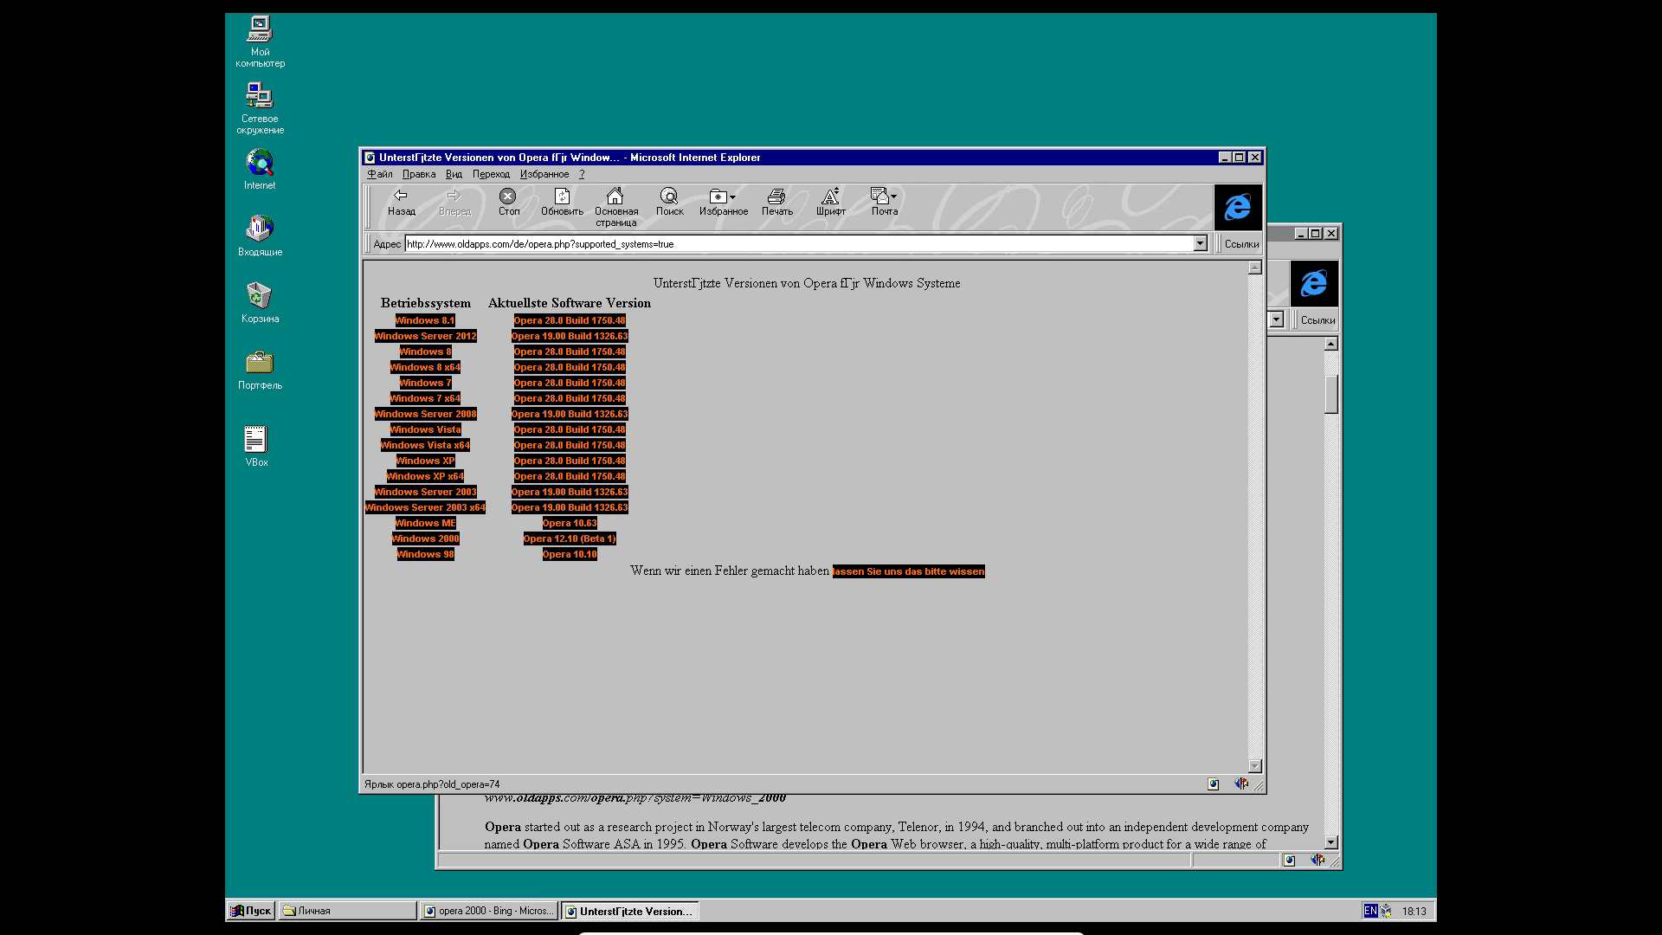
click(569, 554)
click(965, 550)
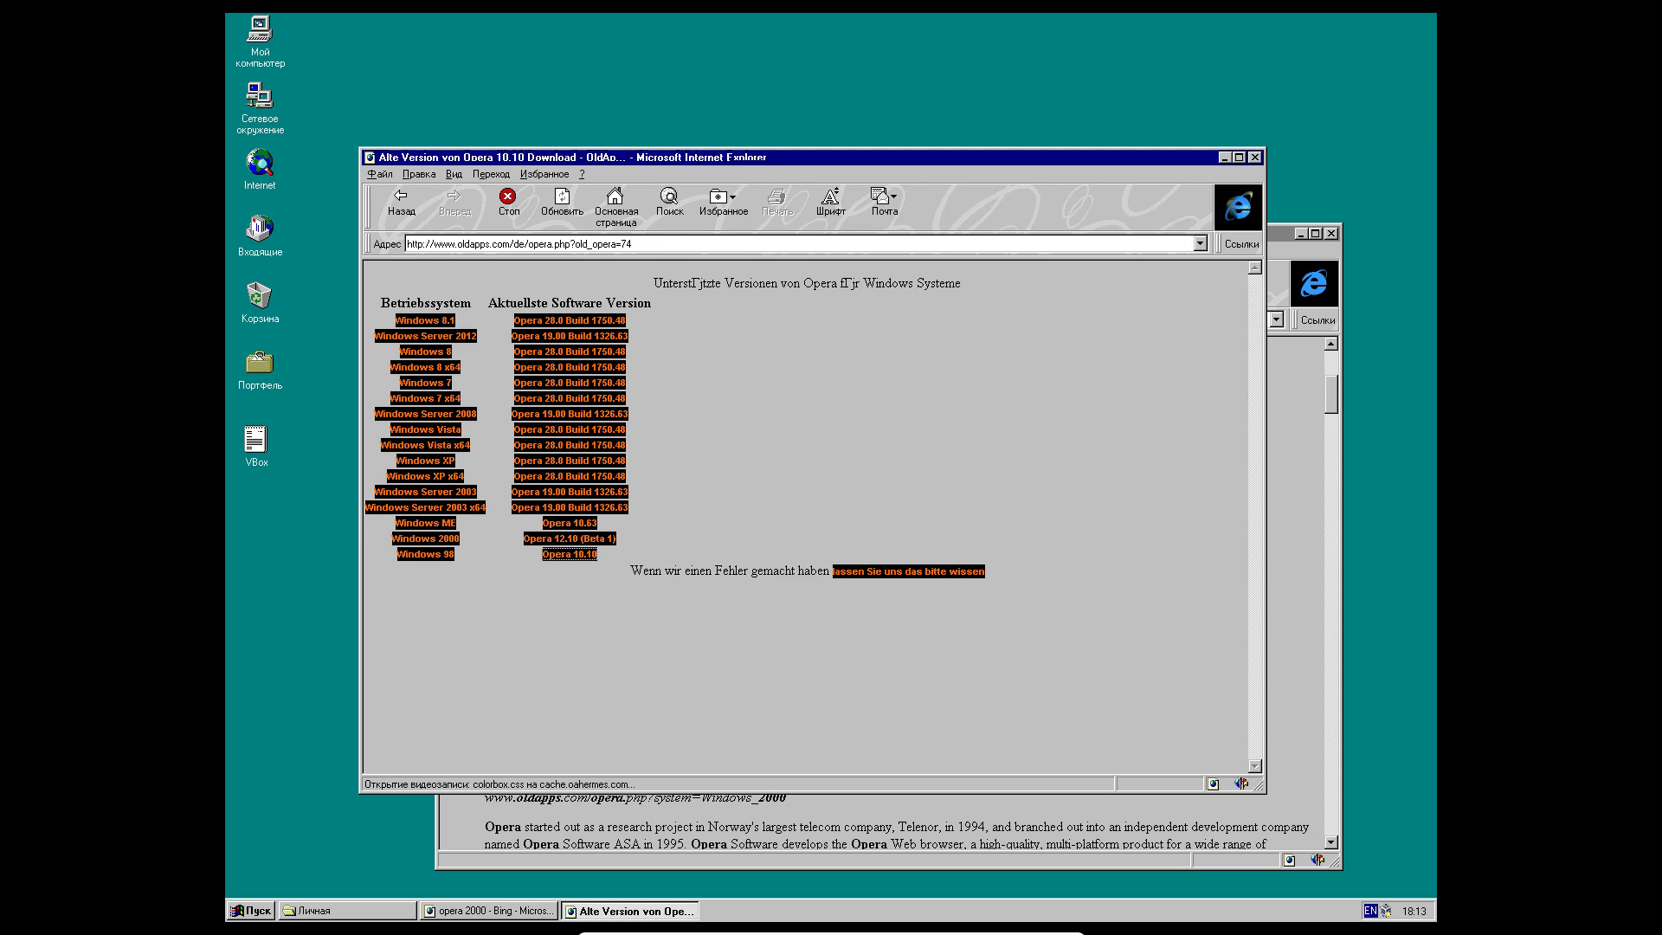
- Open the Opera 9.0 page from the list of older Windows versions and dismiss the script error
scroll(805, 520, down, 5)
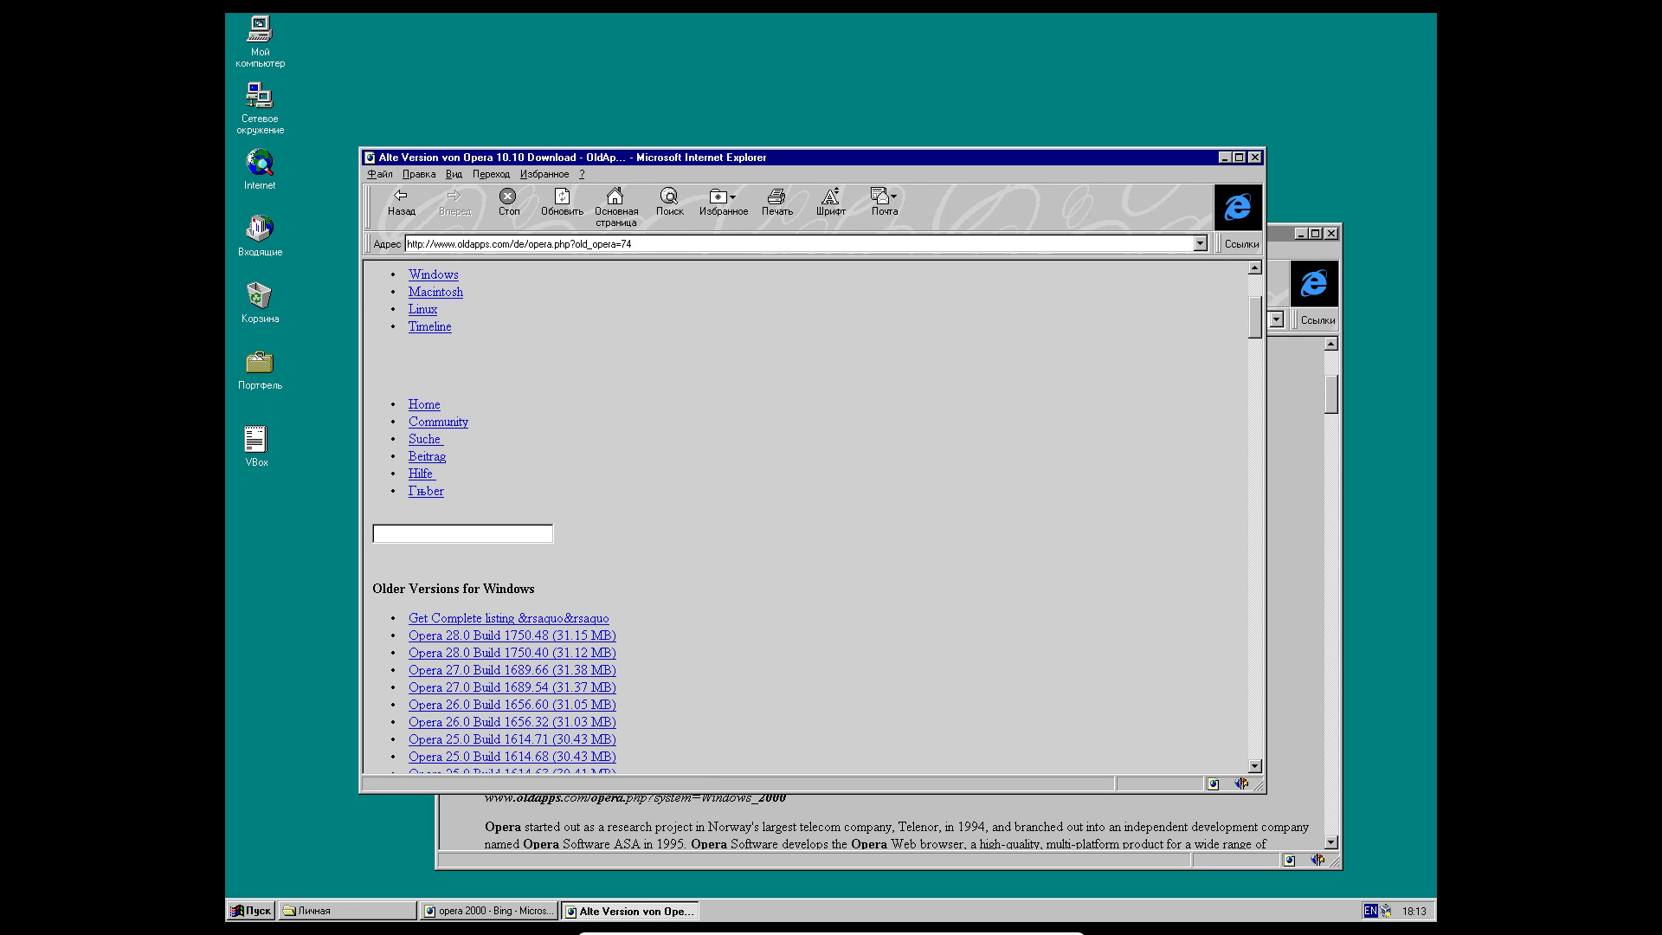
scroll(804, 519, down, 20)
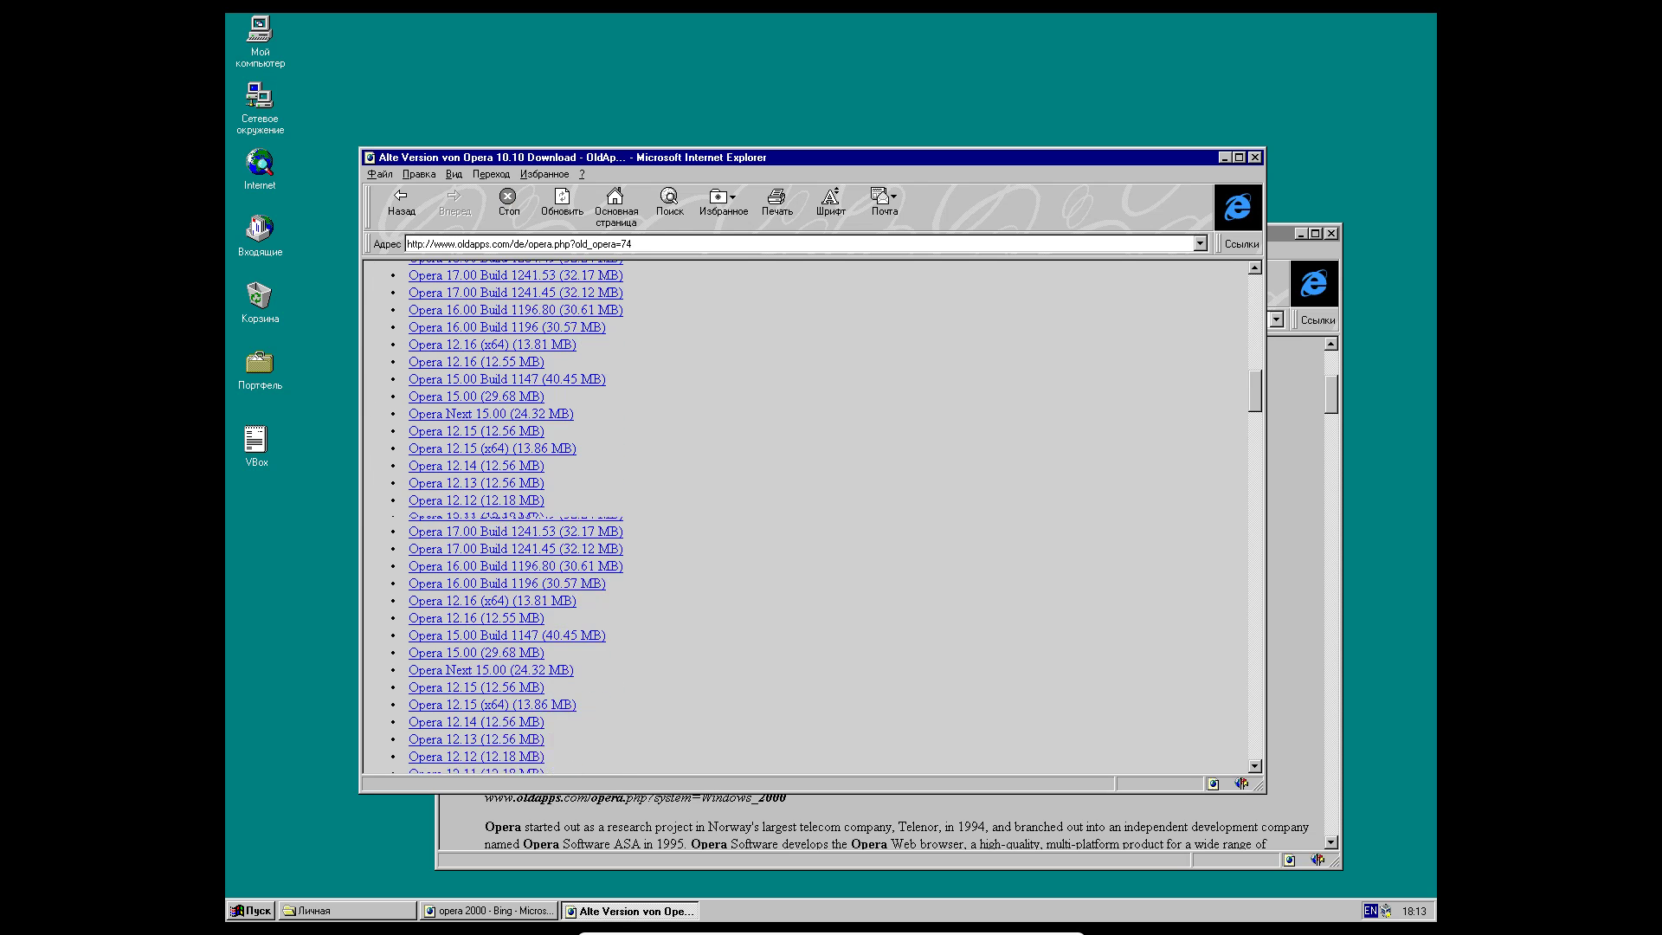
scroll(805, 520, down, 6)
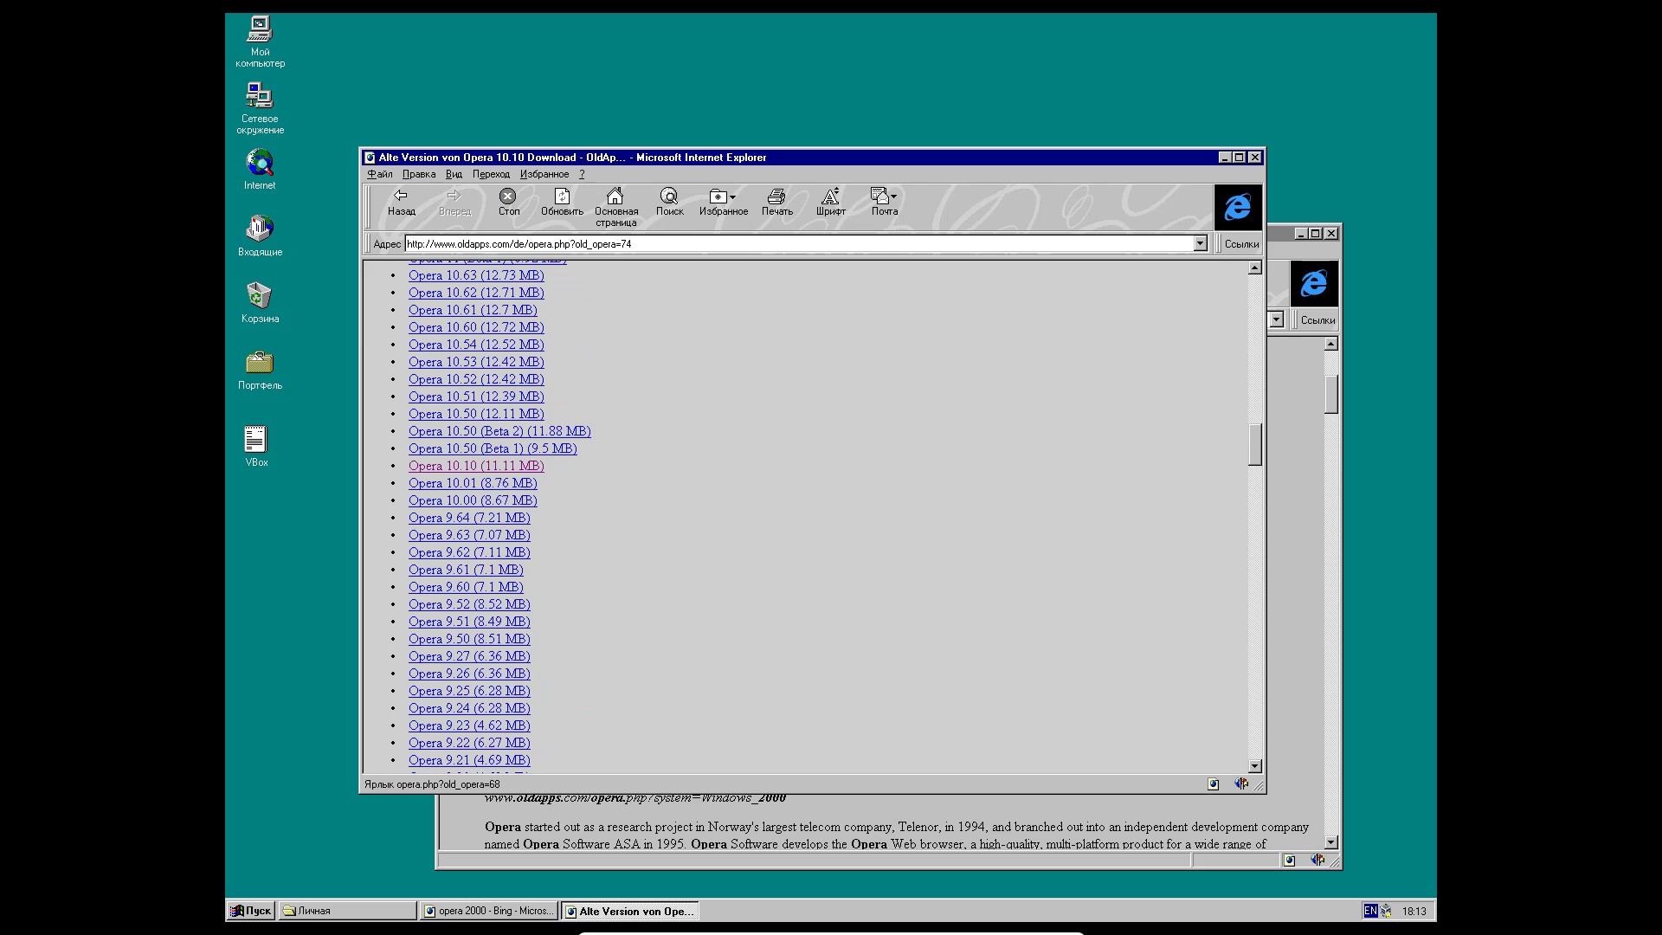
scroll(468, 519, down, 5)
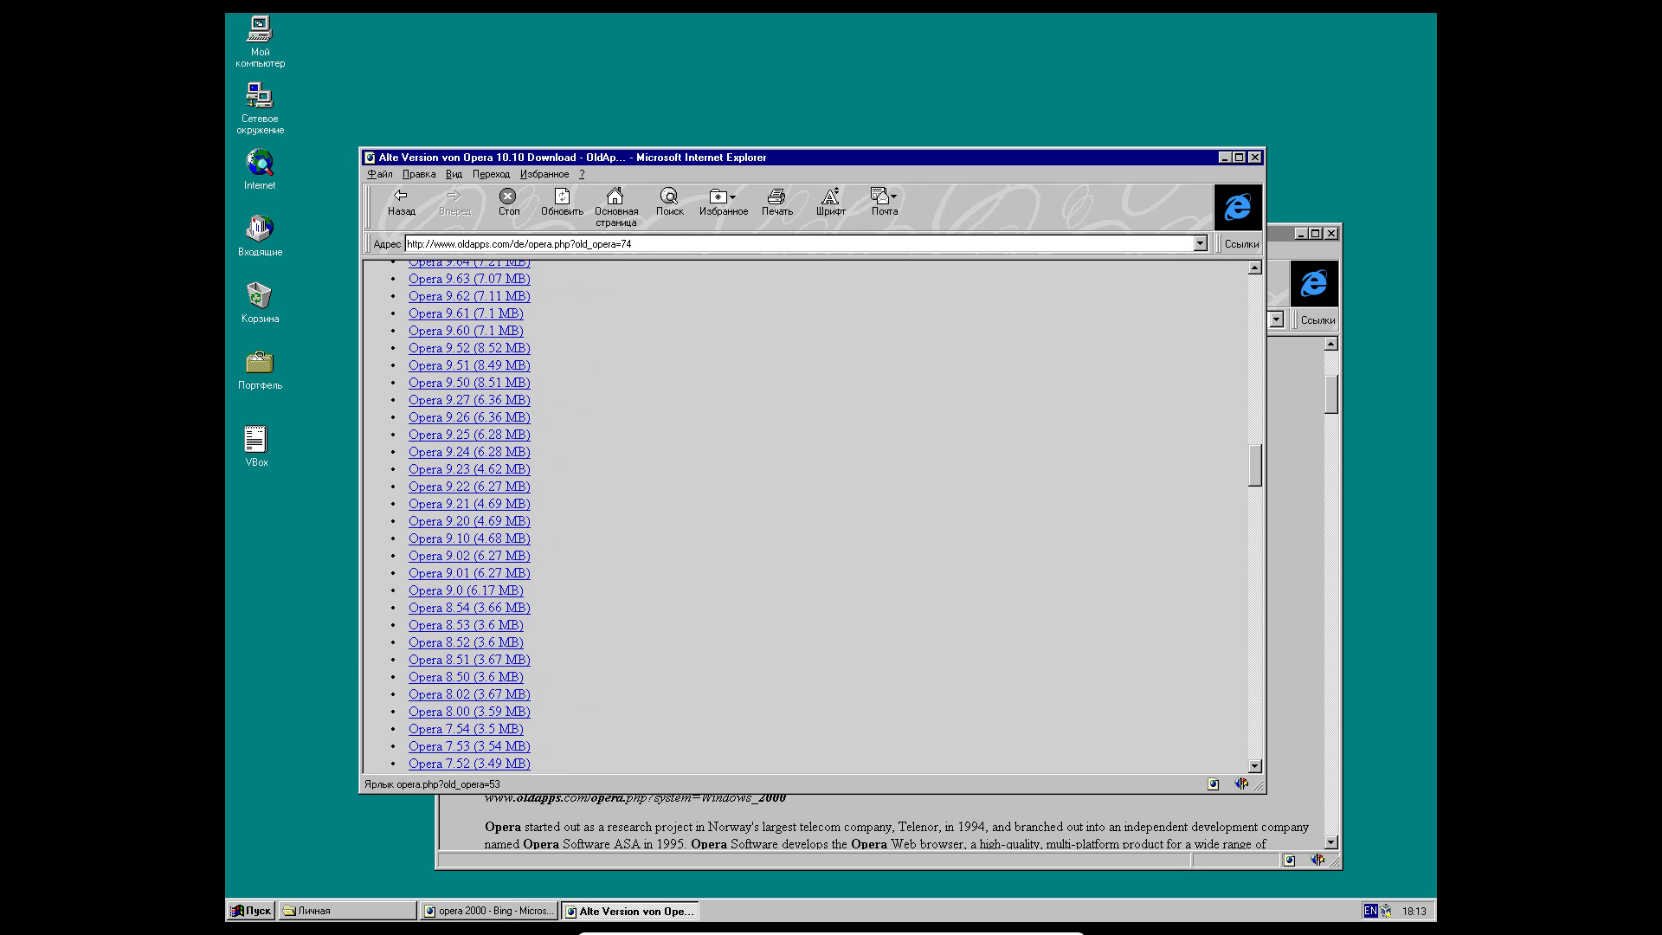
click(466, 590)
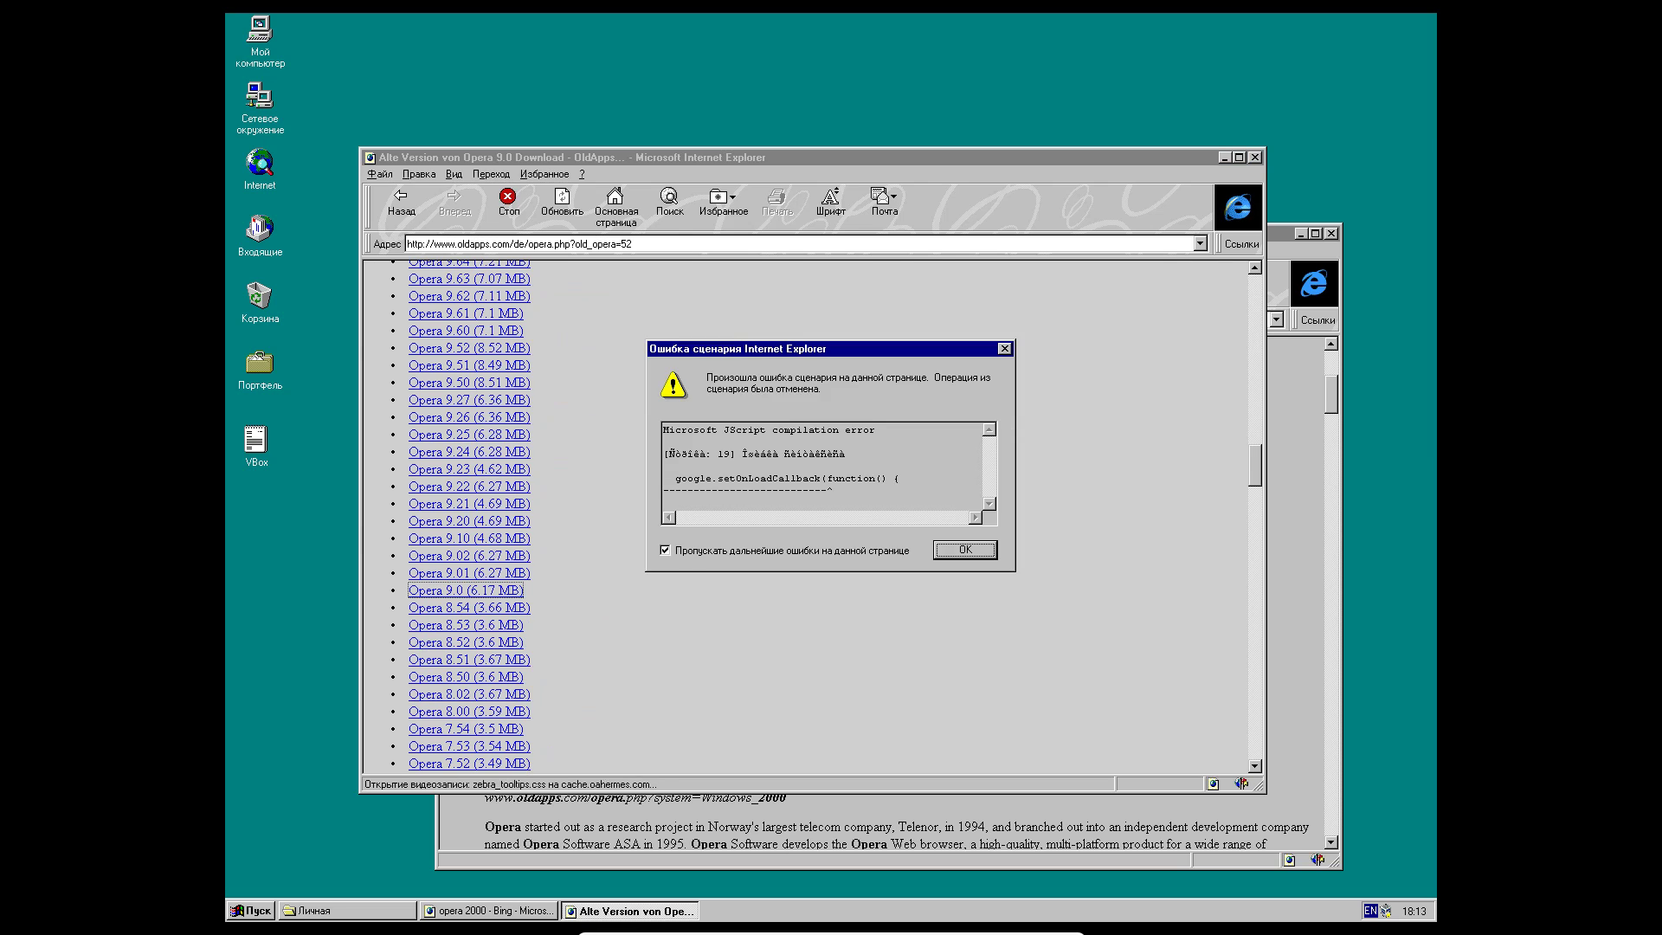
key(Return)
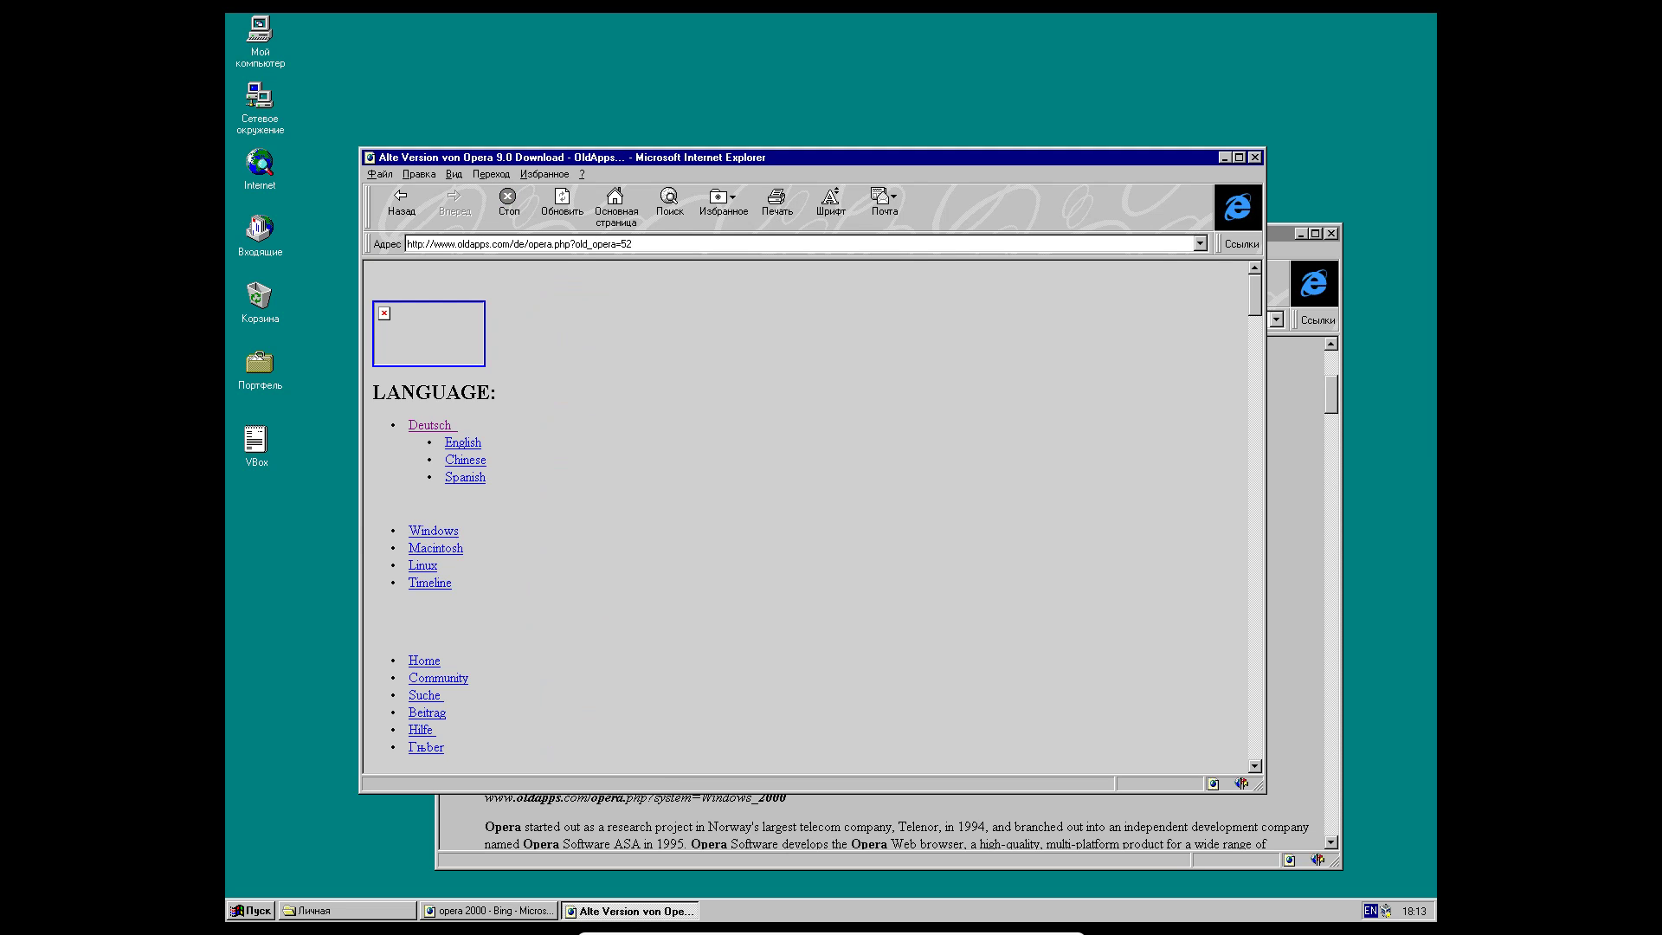
- Review the Opera 9.0 page for its details and open the OldApps Windows software section, dismissing the script error
scroll(805, 520, down, 5)
scroll(805, 519, down, 20)
scroll(805, 520, down, 20)
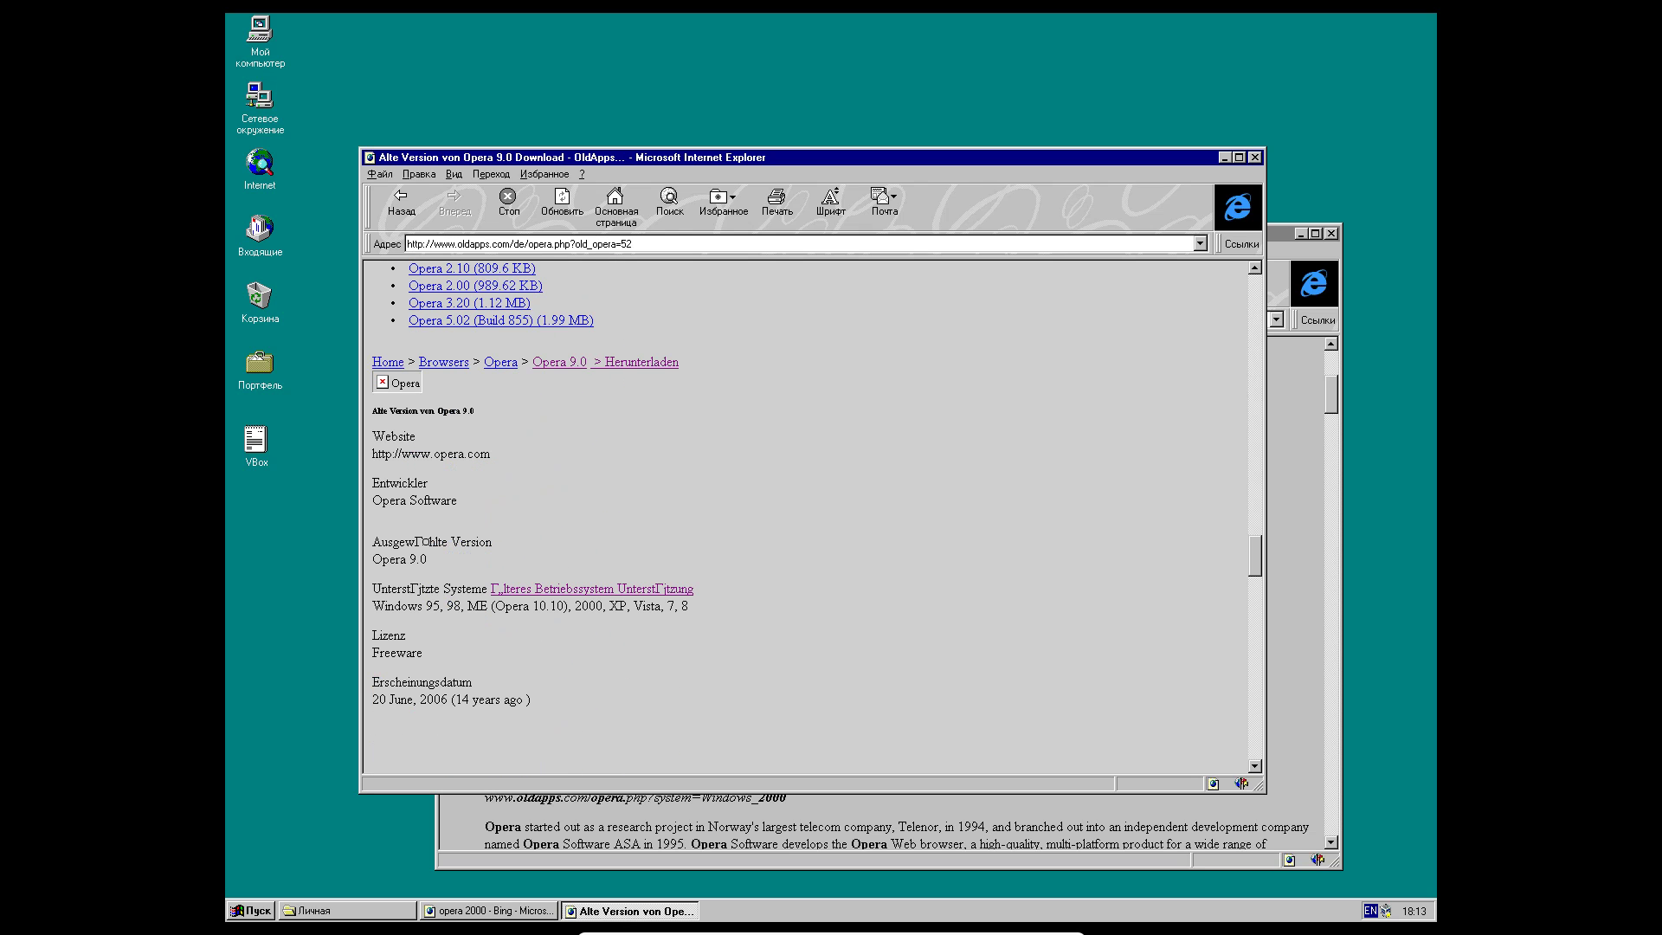
scroll(805, 519, up, 20)
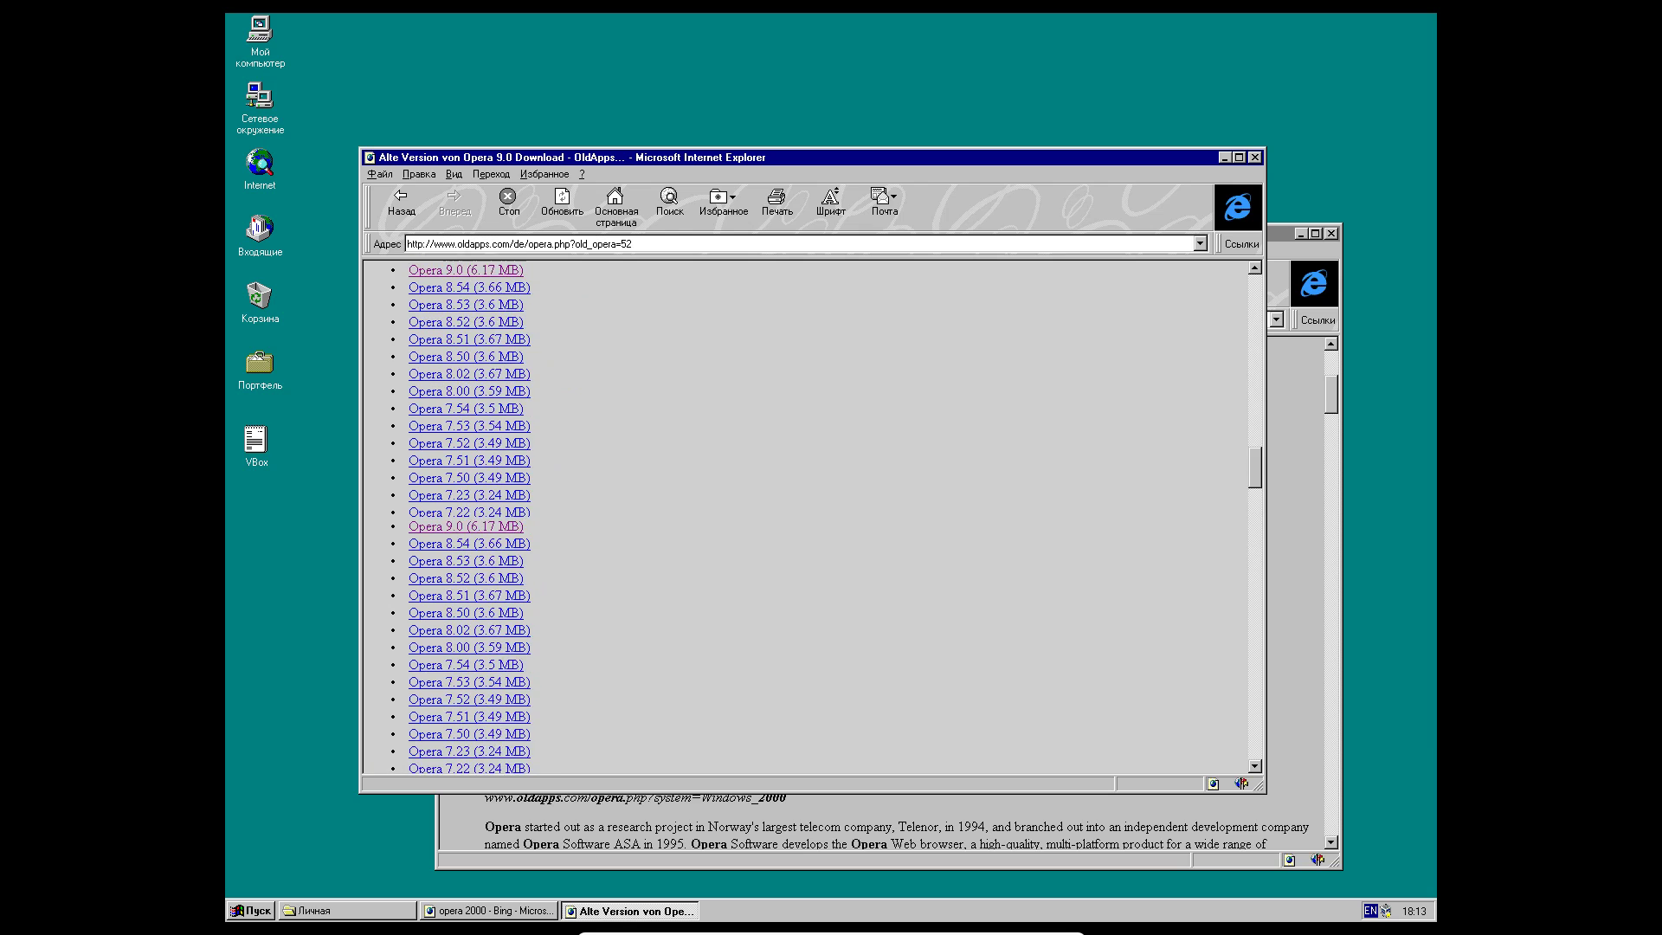
scroll(805, 519, up, 20)
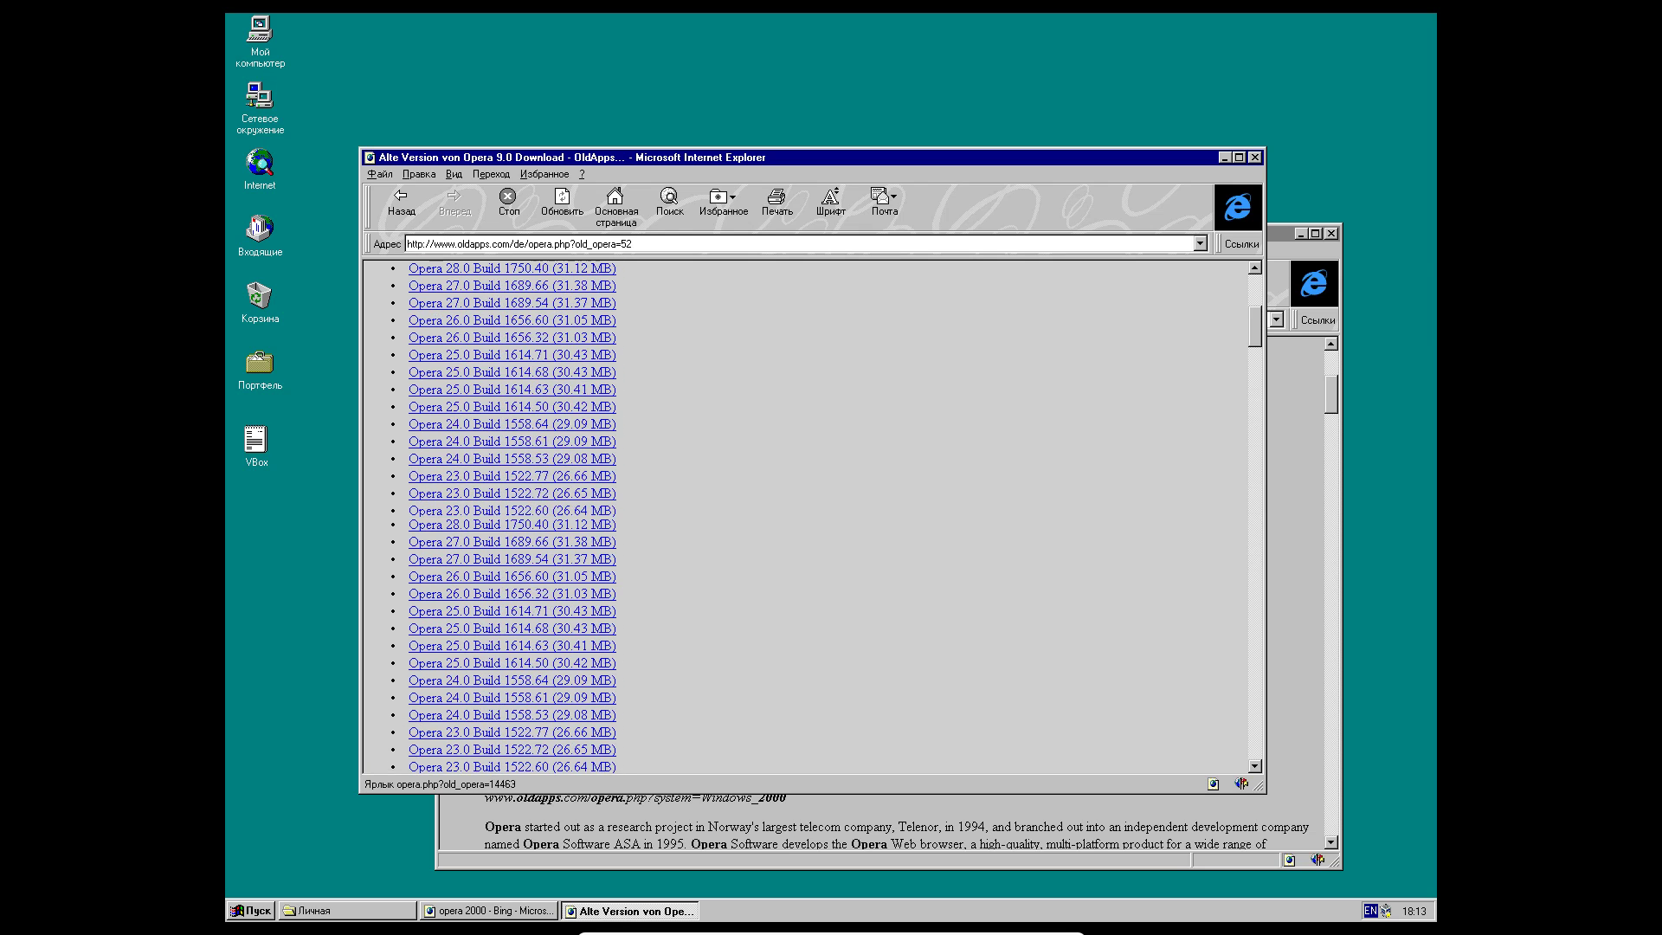
click(433, 532)
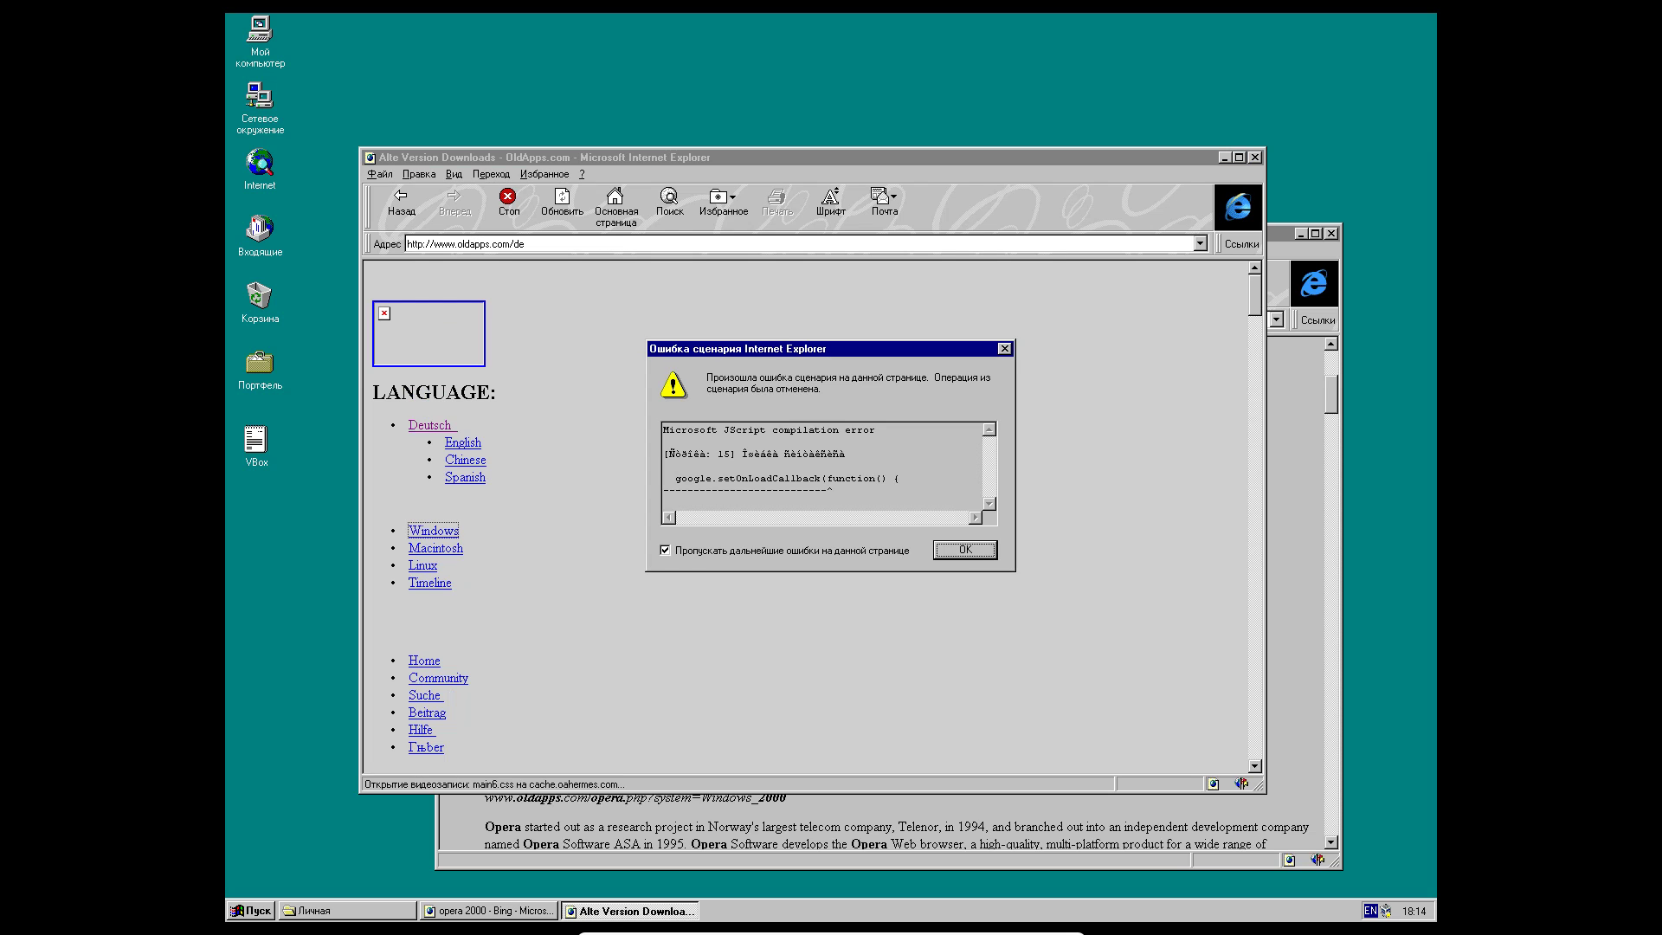
click(965, 550)
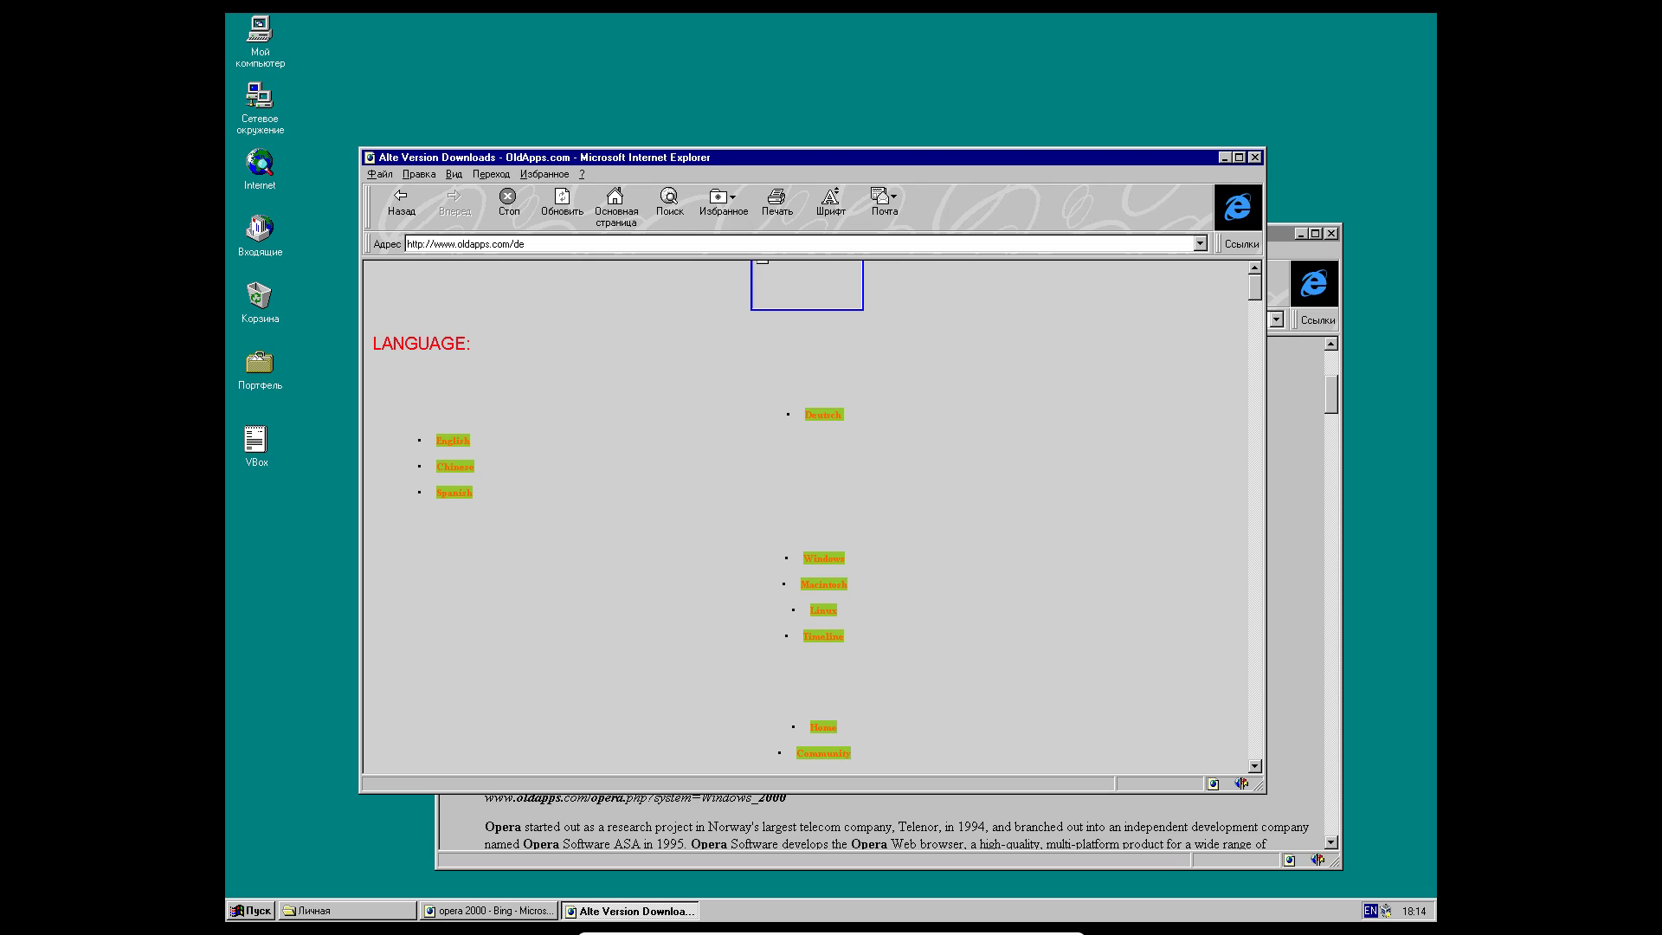
- Look through the Windows software categories on OldApps and return to the Opera 9.0 page, dismissing the script error
scroll(805, 520, down, 8)
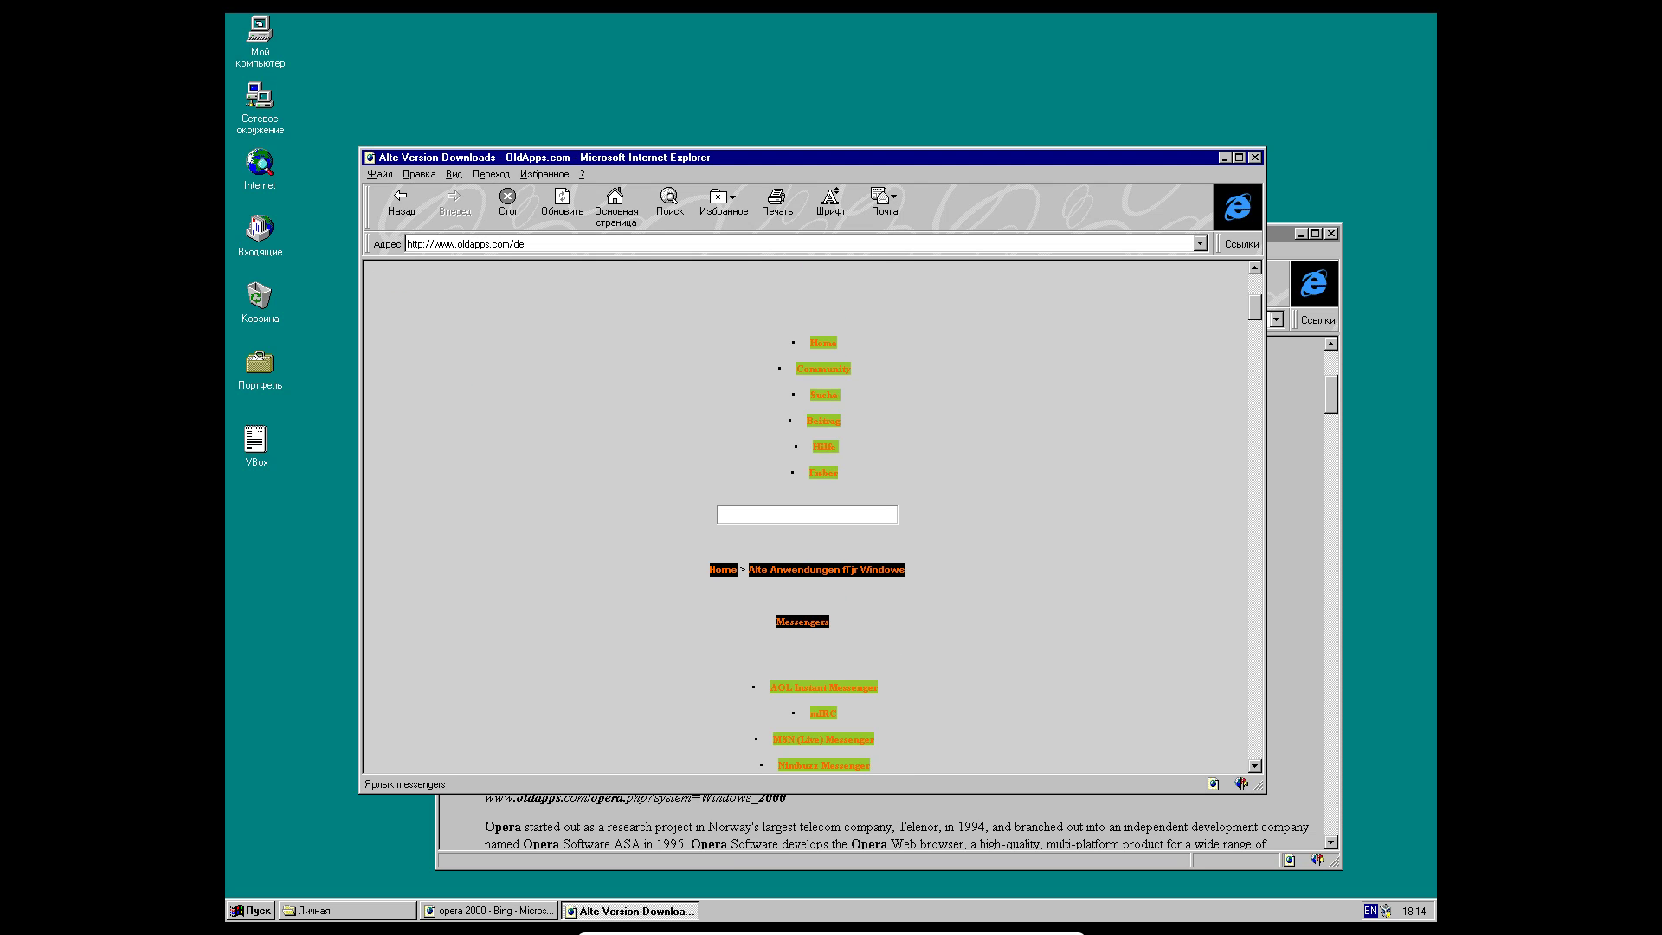
scroll(805, 519, down, 9)
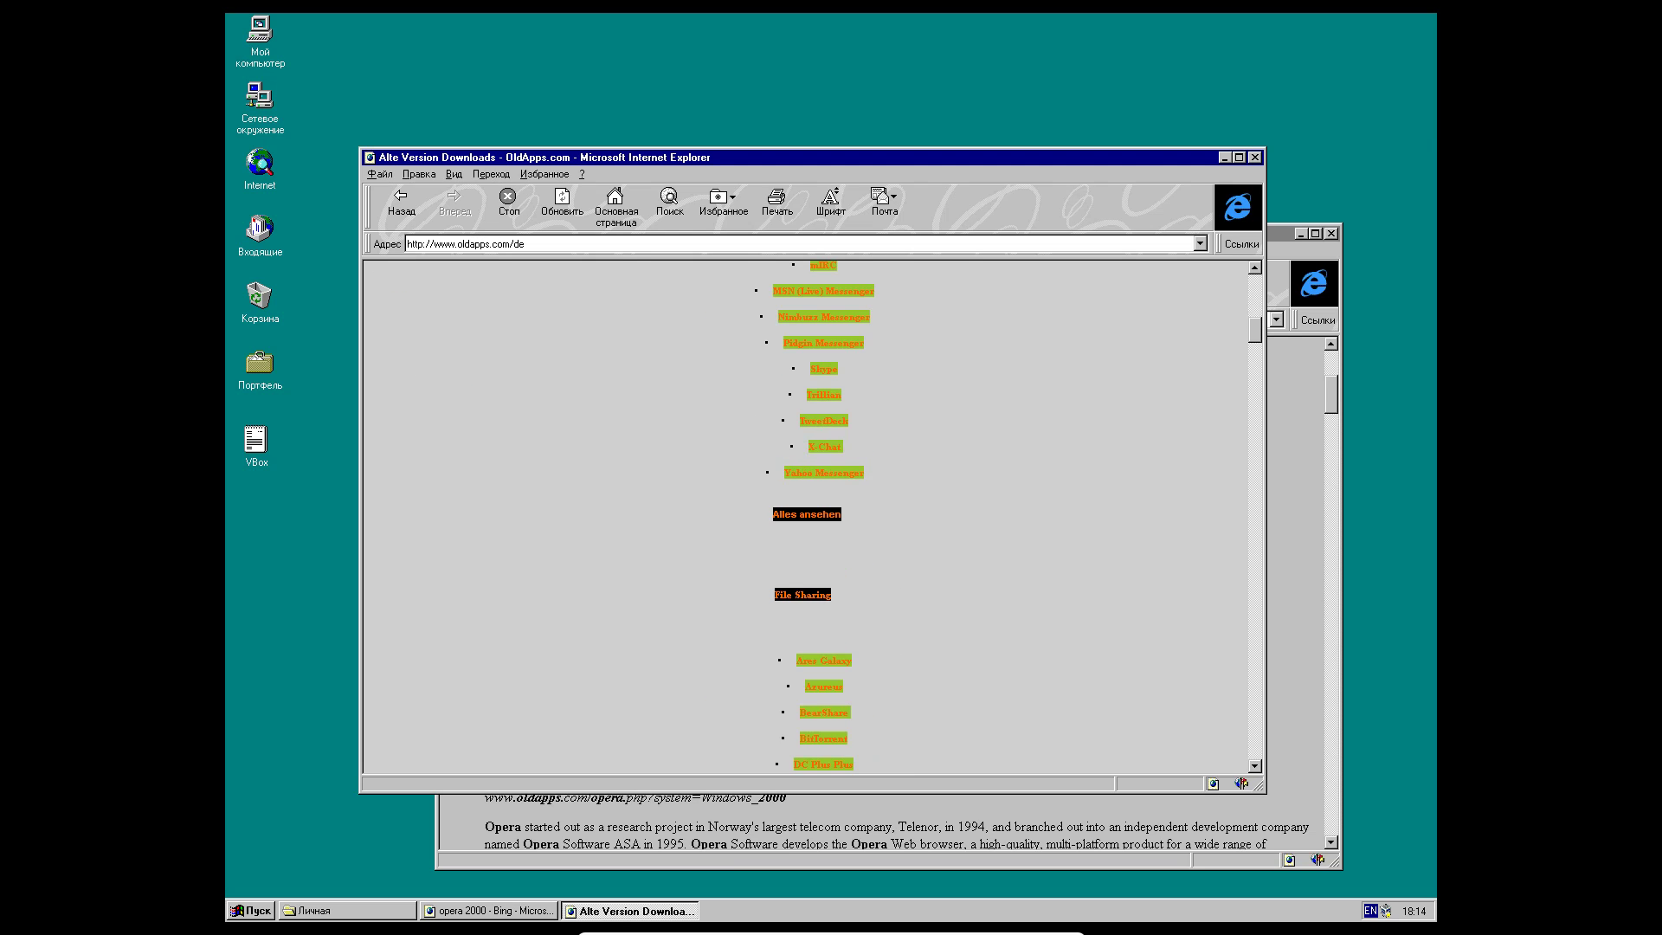
scroll(823, 546, down, 4)
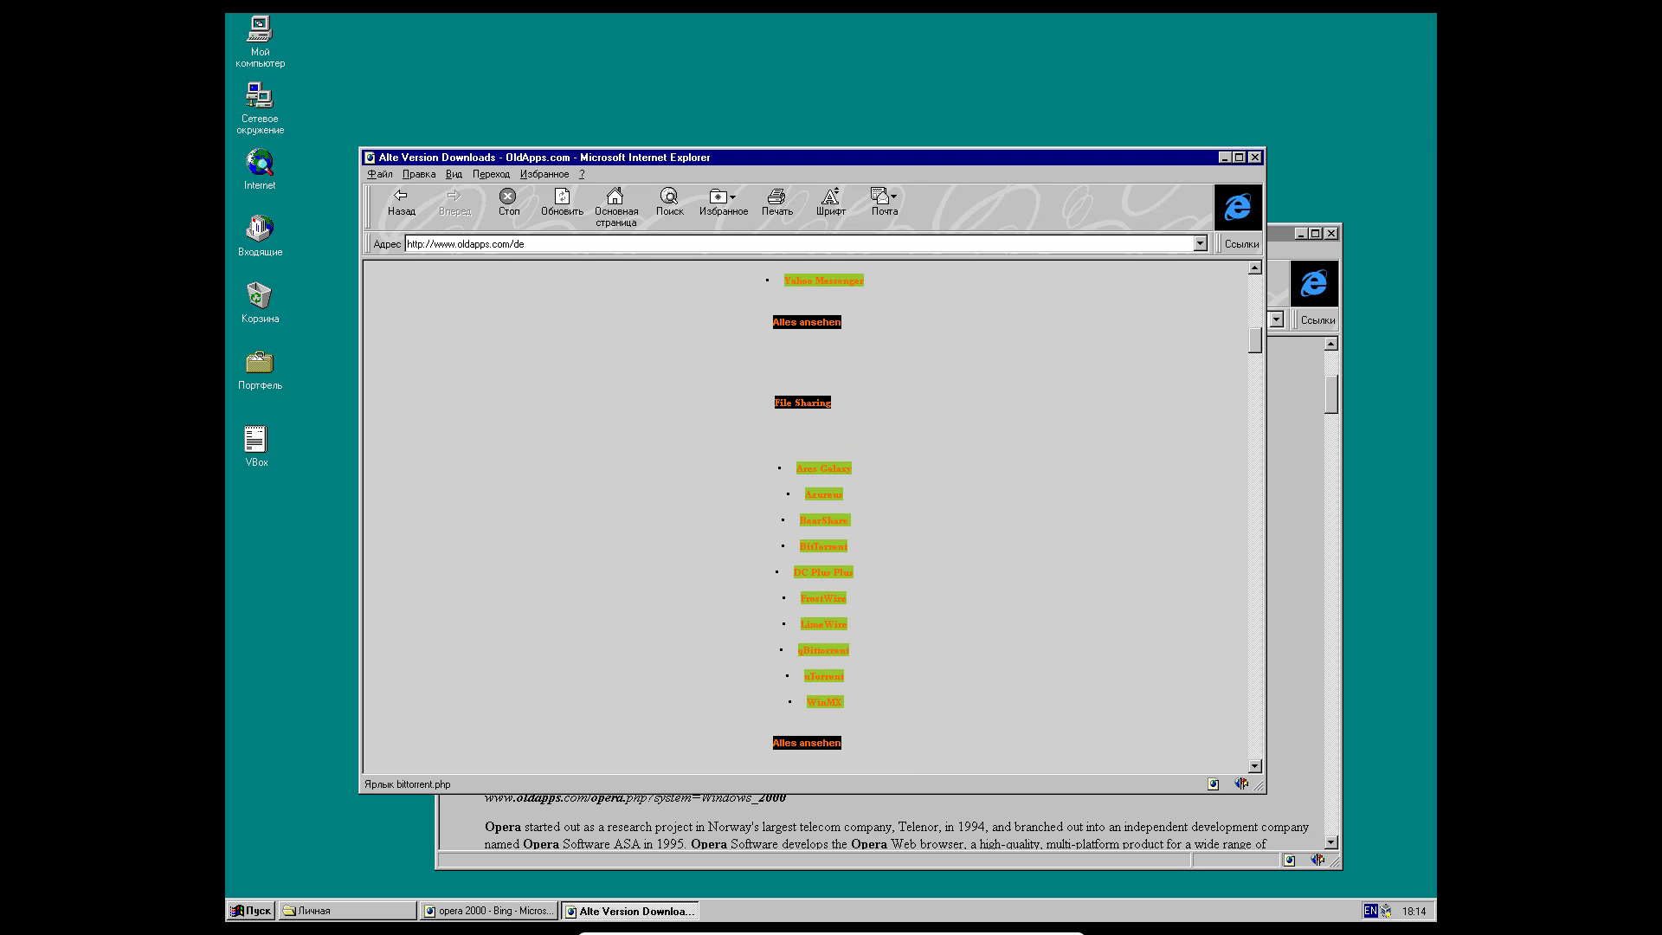
scroll(823, 545, down, 12)
scroll(823, 460, down, 20)
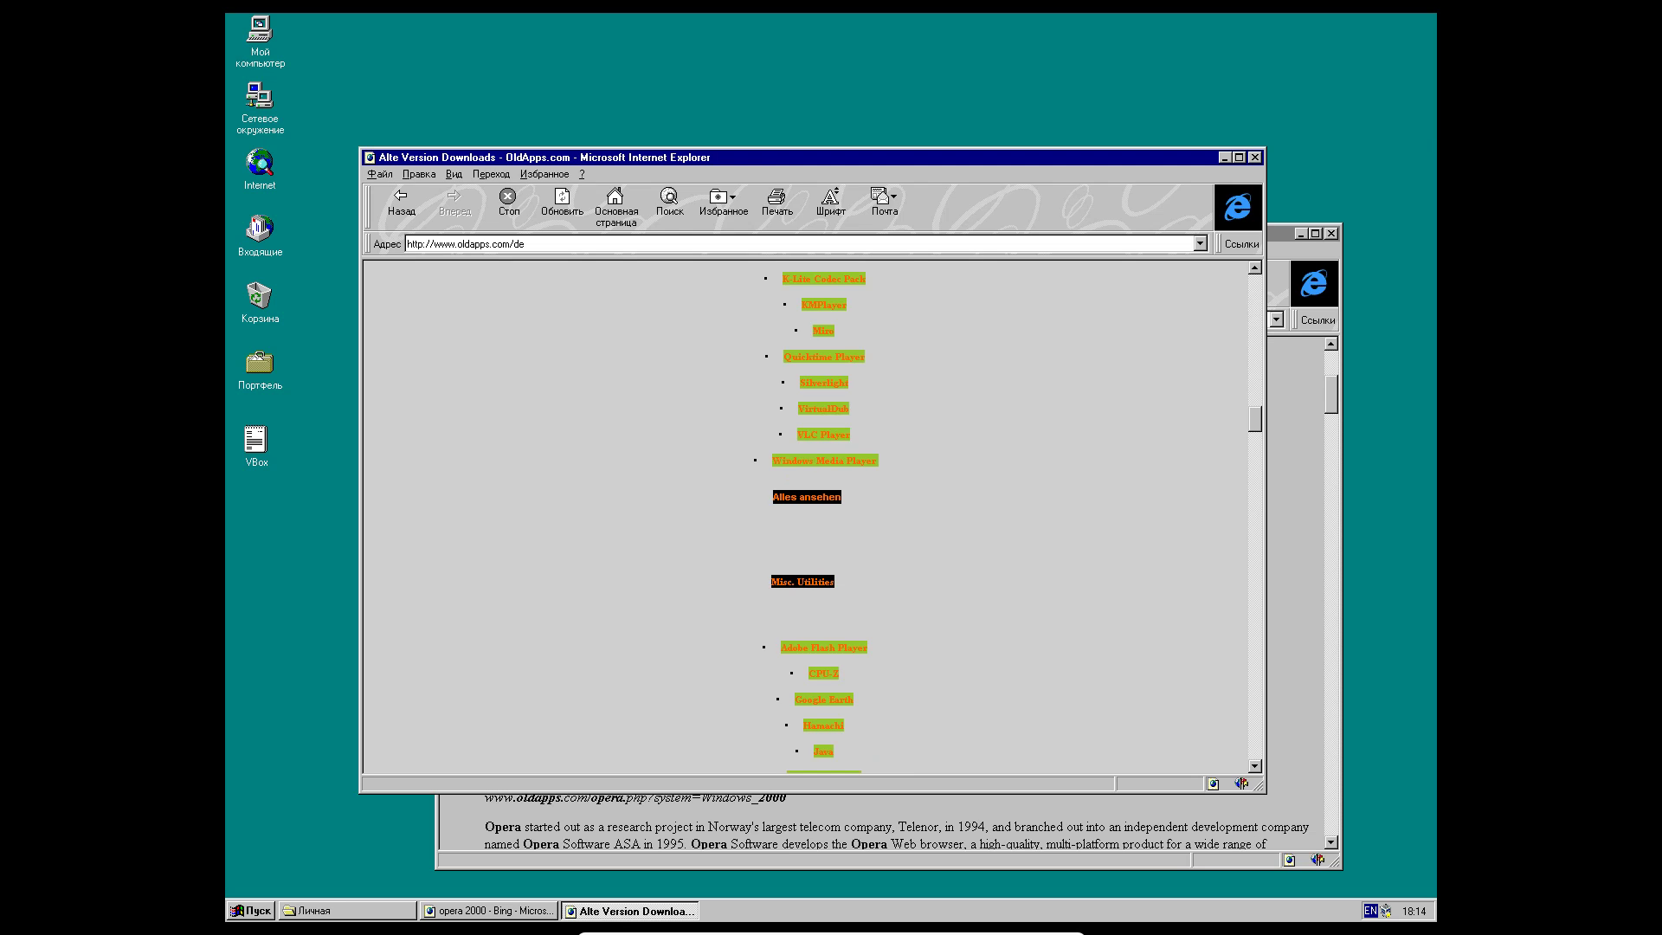
scroll(805, 519, down, 8)
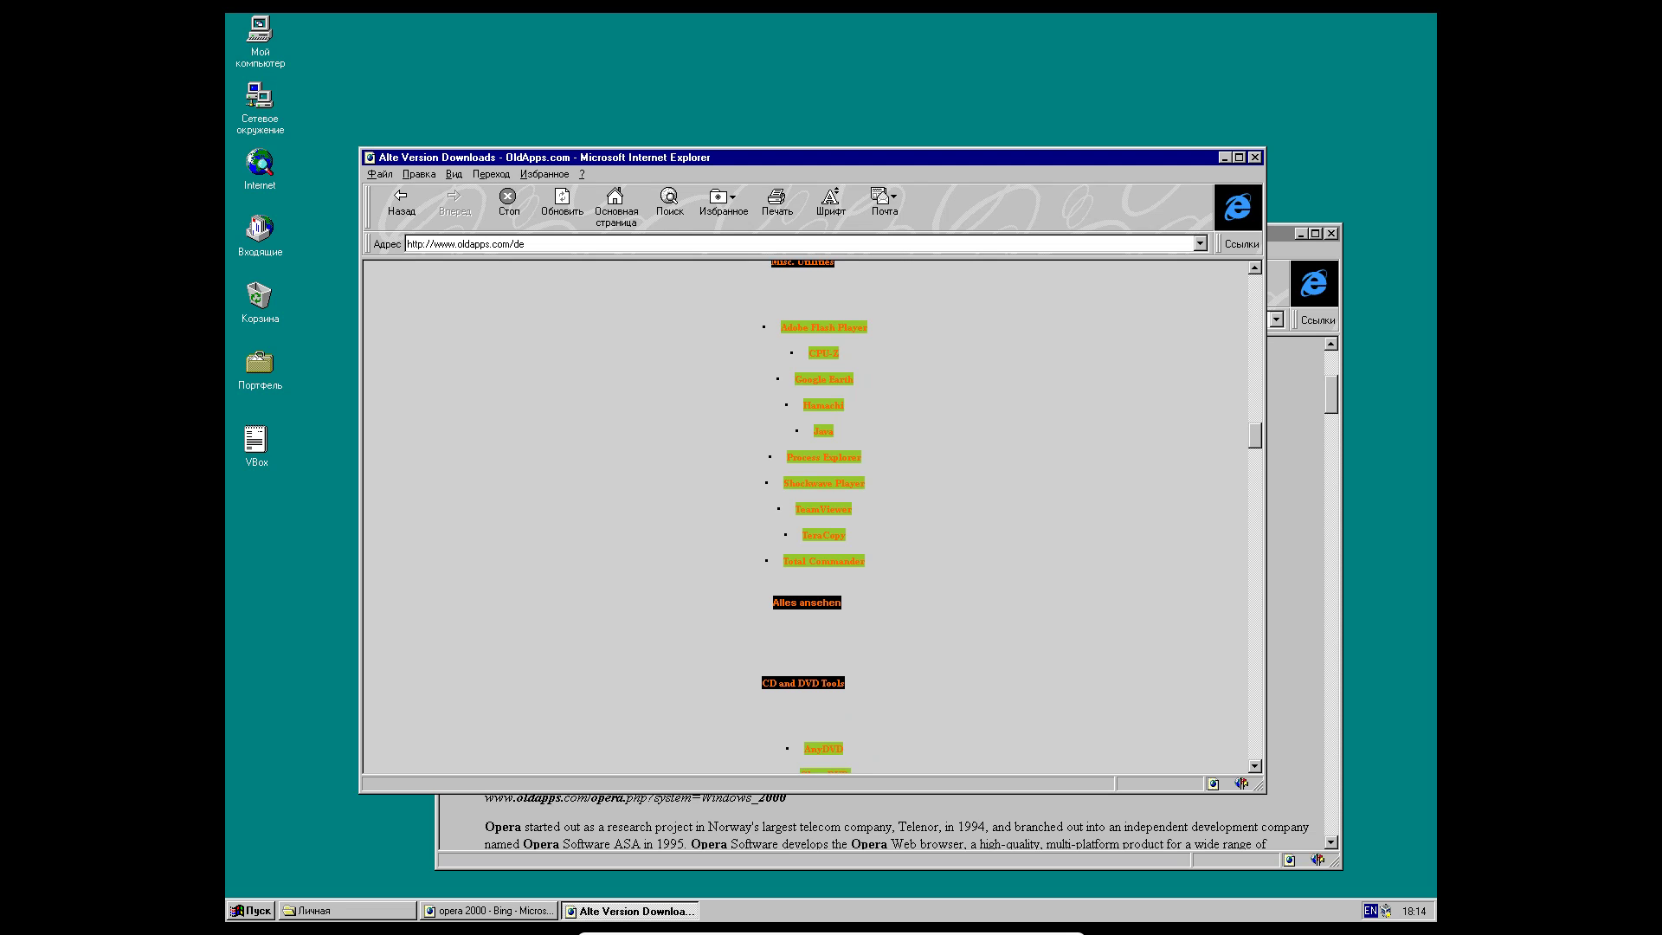
scroll(805, 519, up, 6)
click(401, 204)
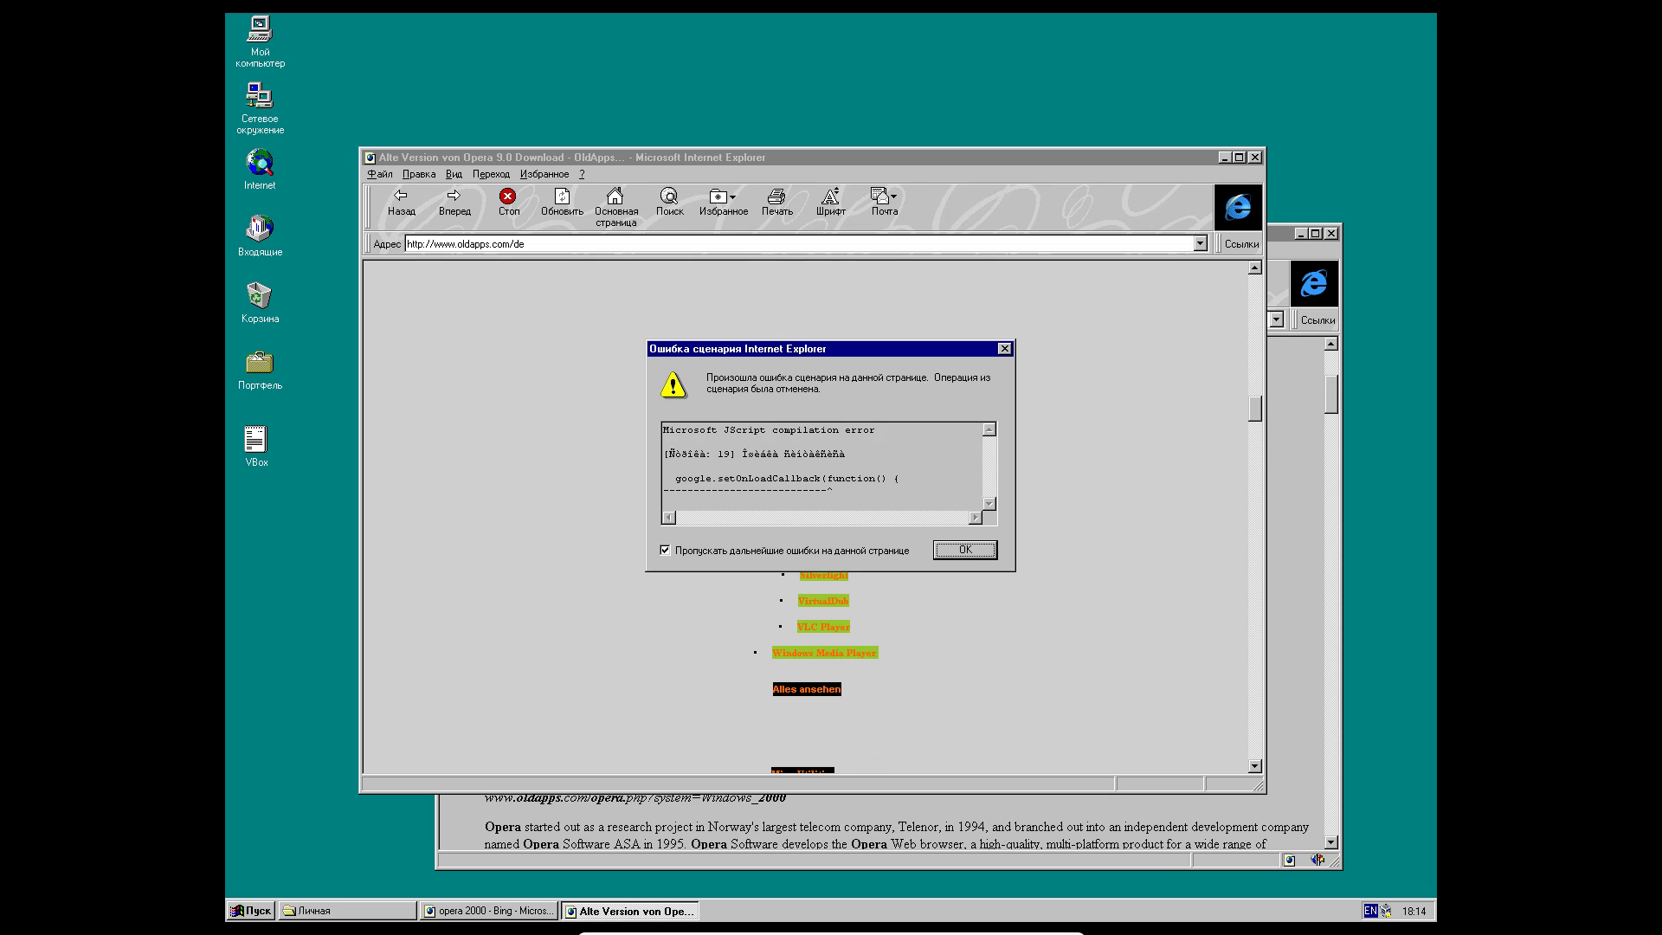
key(Return)
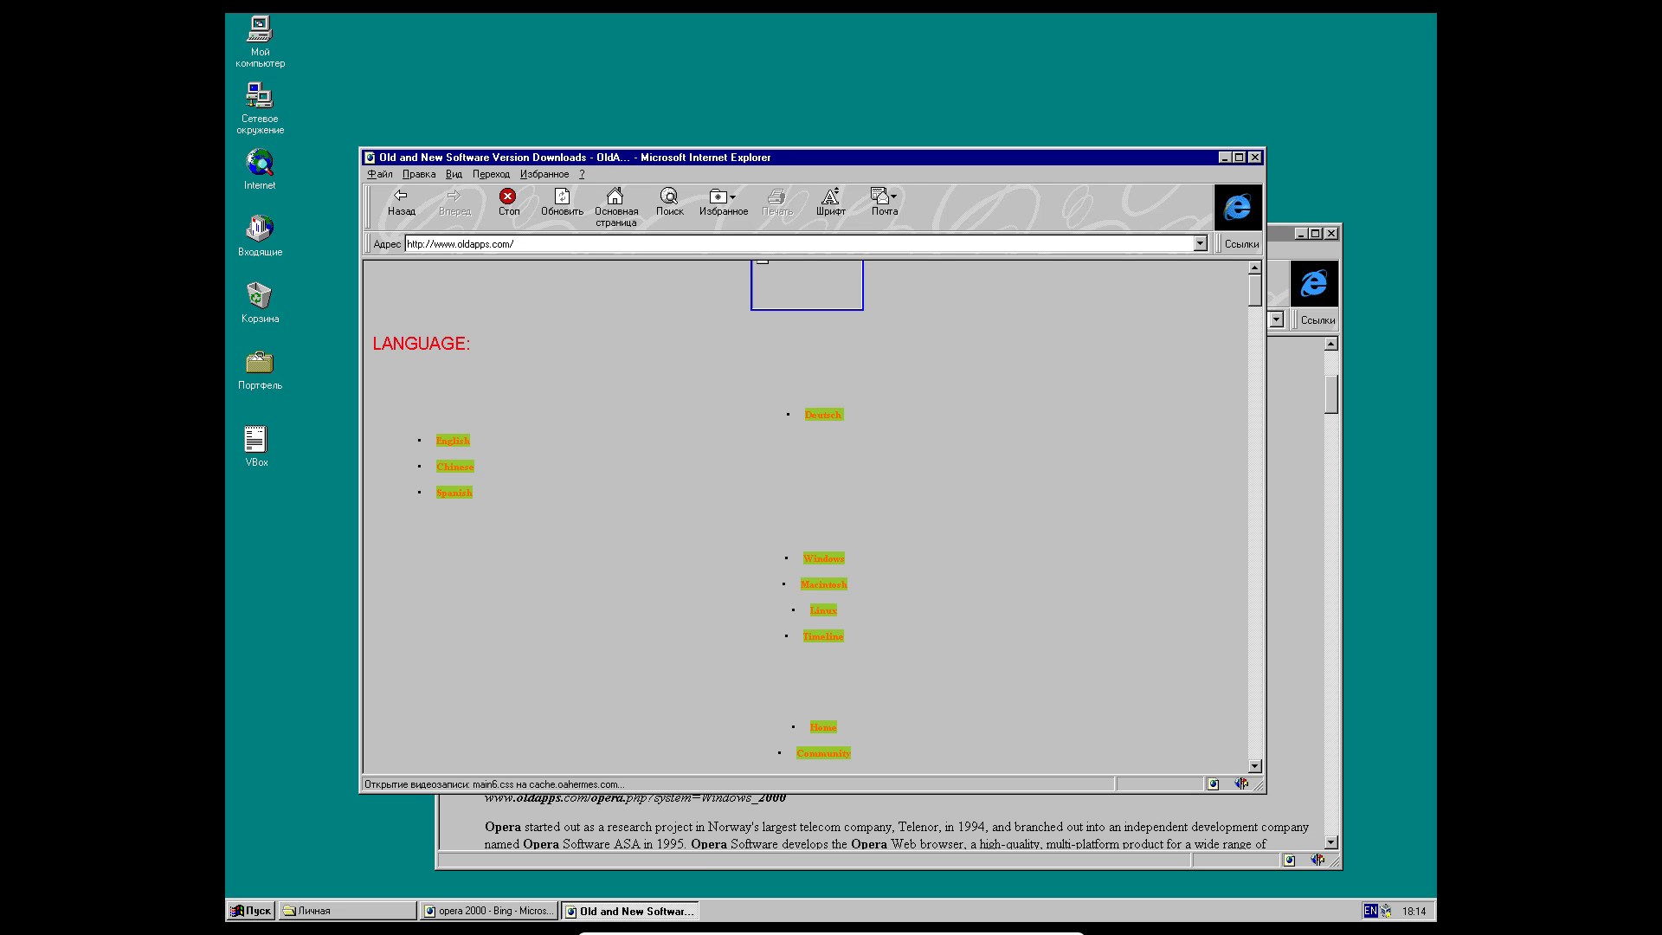
- Dismiss the script errors and go back from the OldApps home page to the Opera 9.0 page
key(Return)
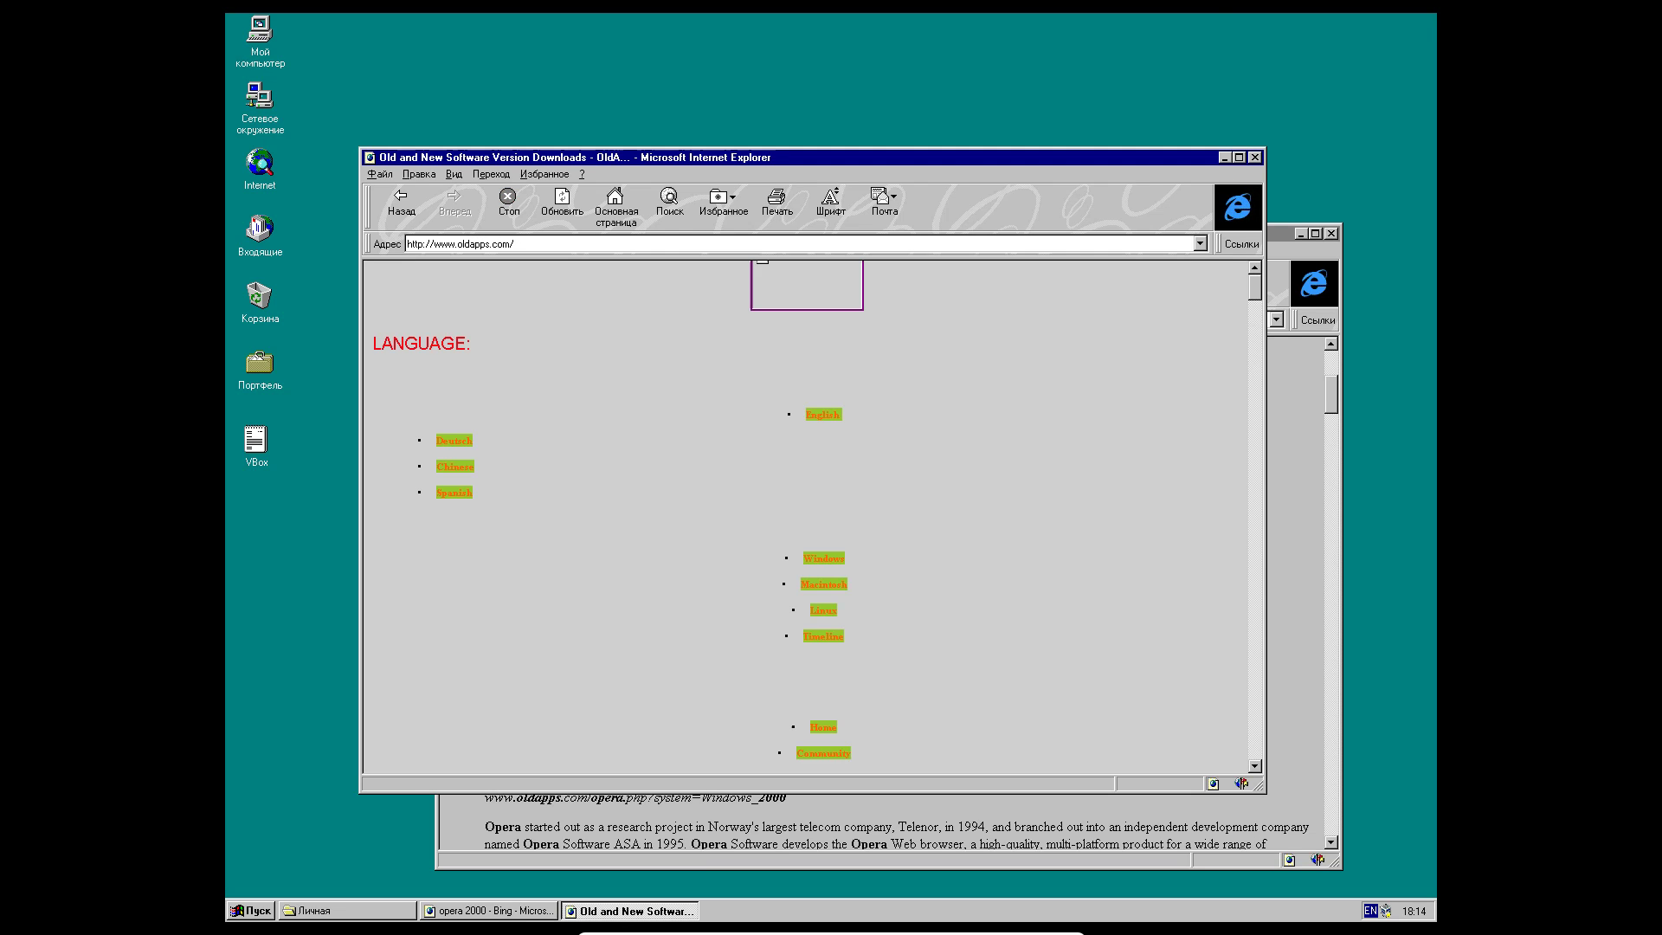
click(402, 202)
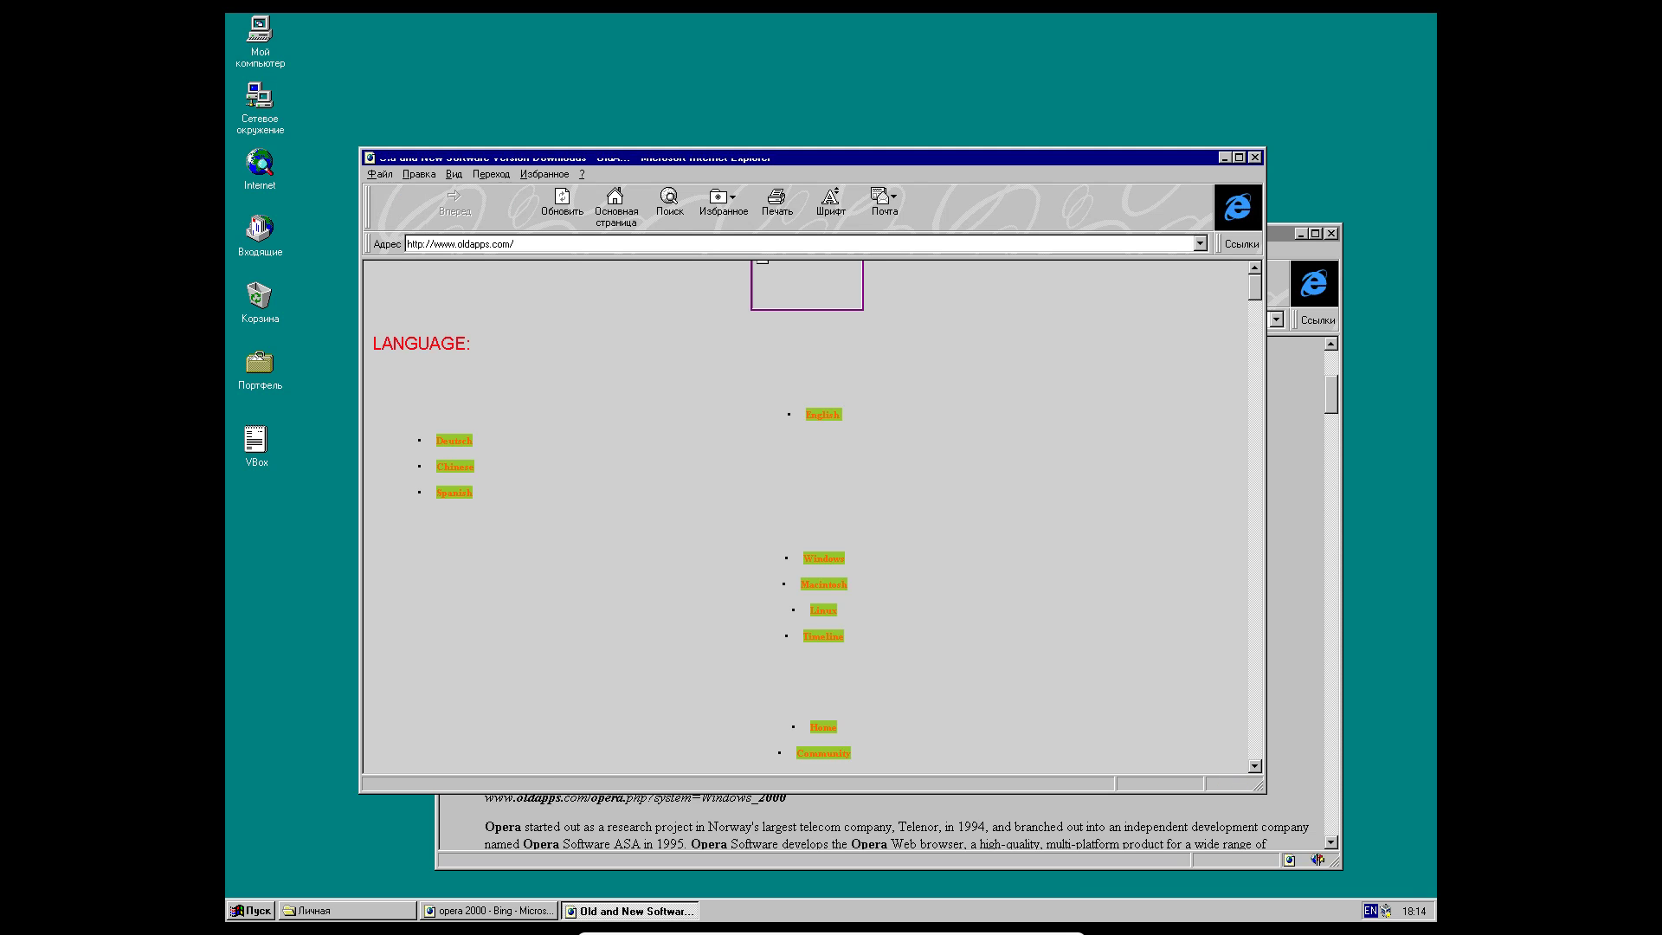
key(Return)
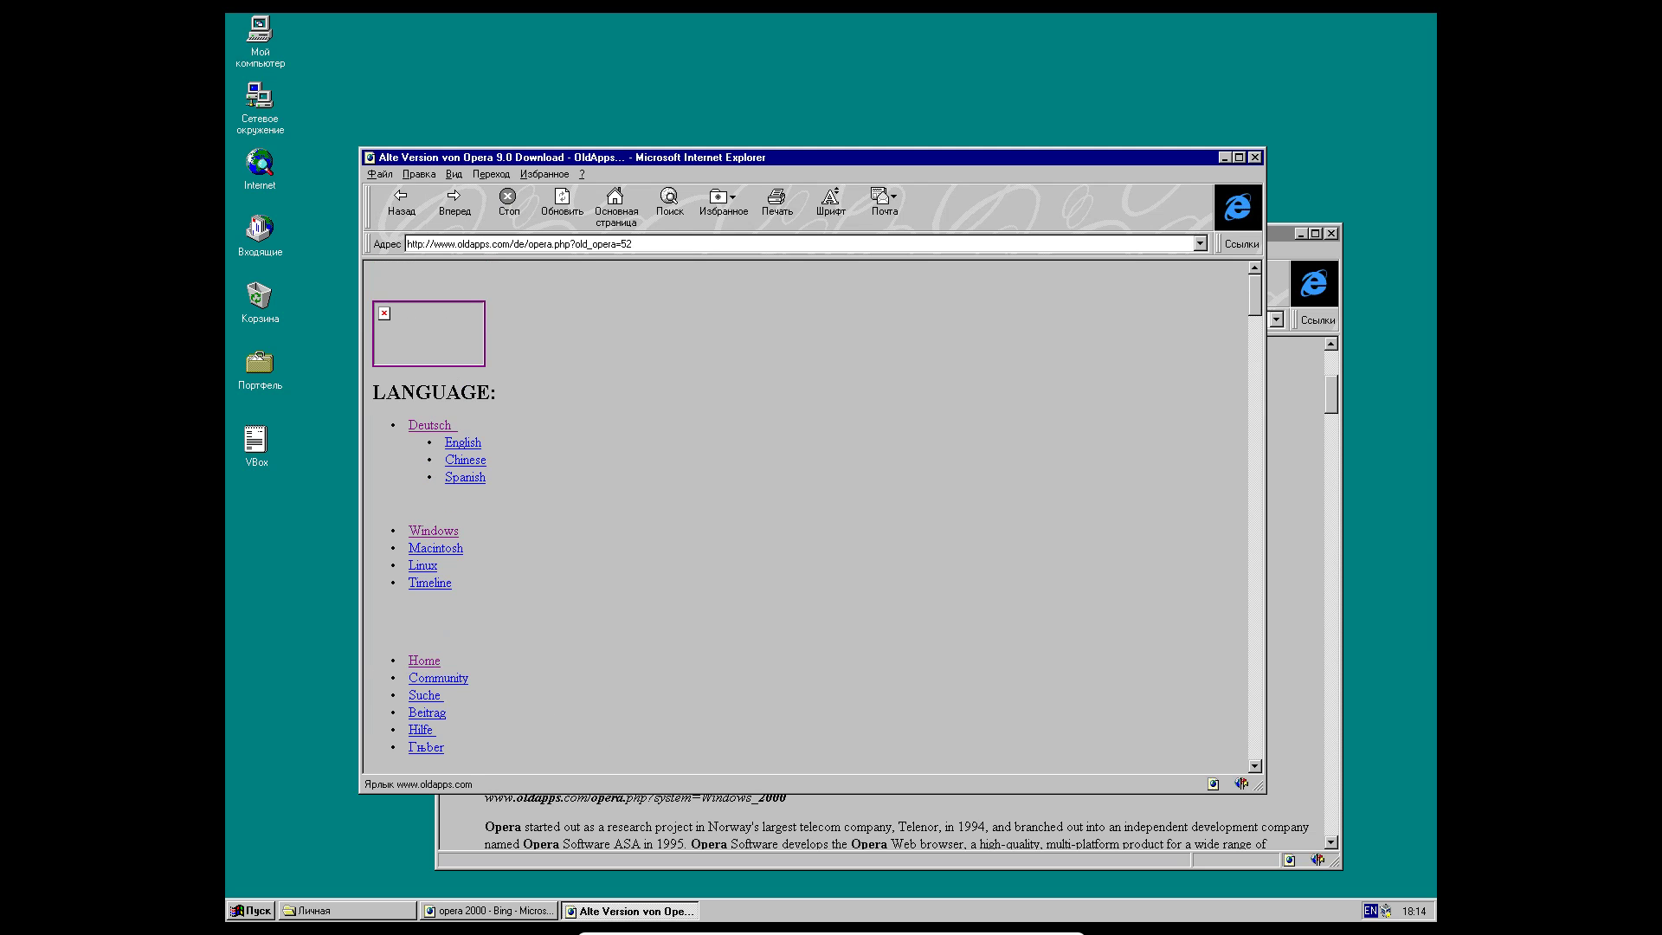
- Open the OldApps home page through the site logo and return to the Opera 9.0 page, dismissing the script errors
click(428, 334)
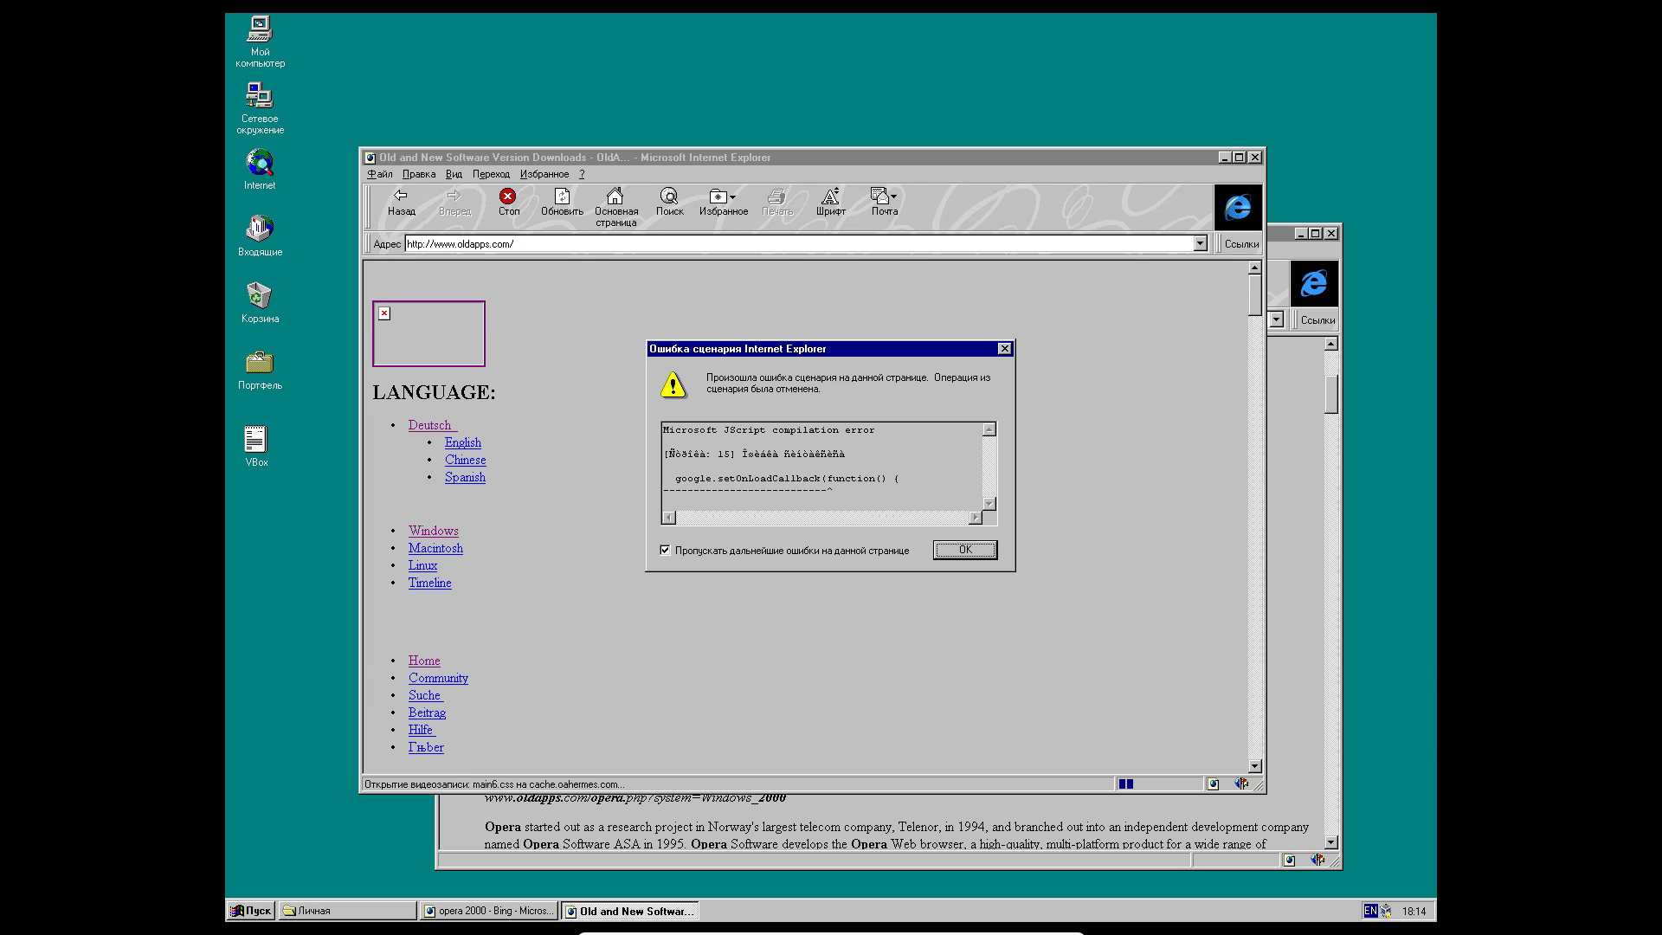
key(Return)
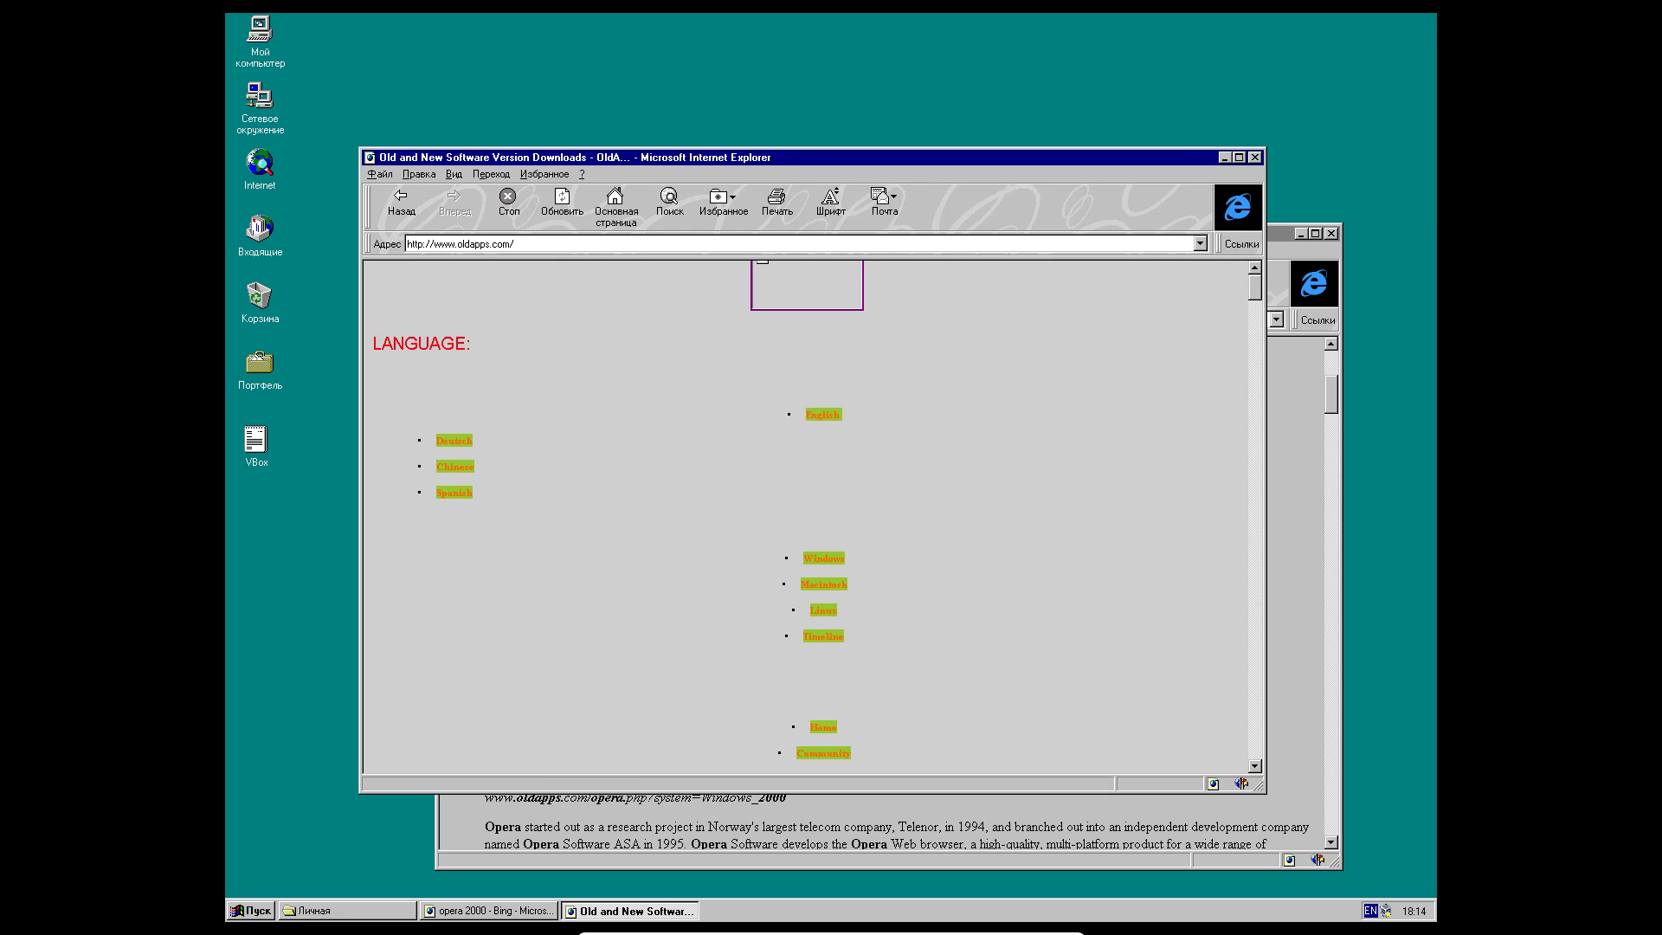
click(401, 204)
key(Return)
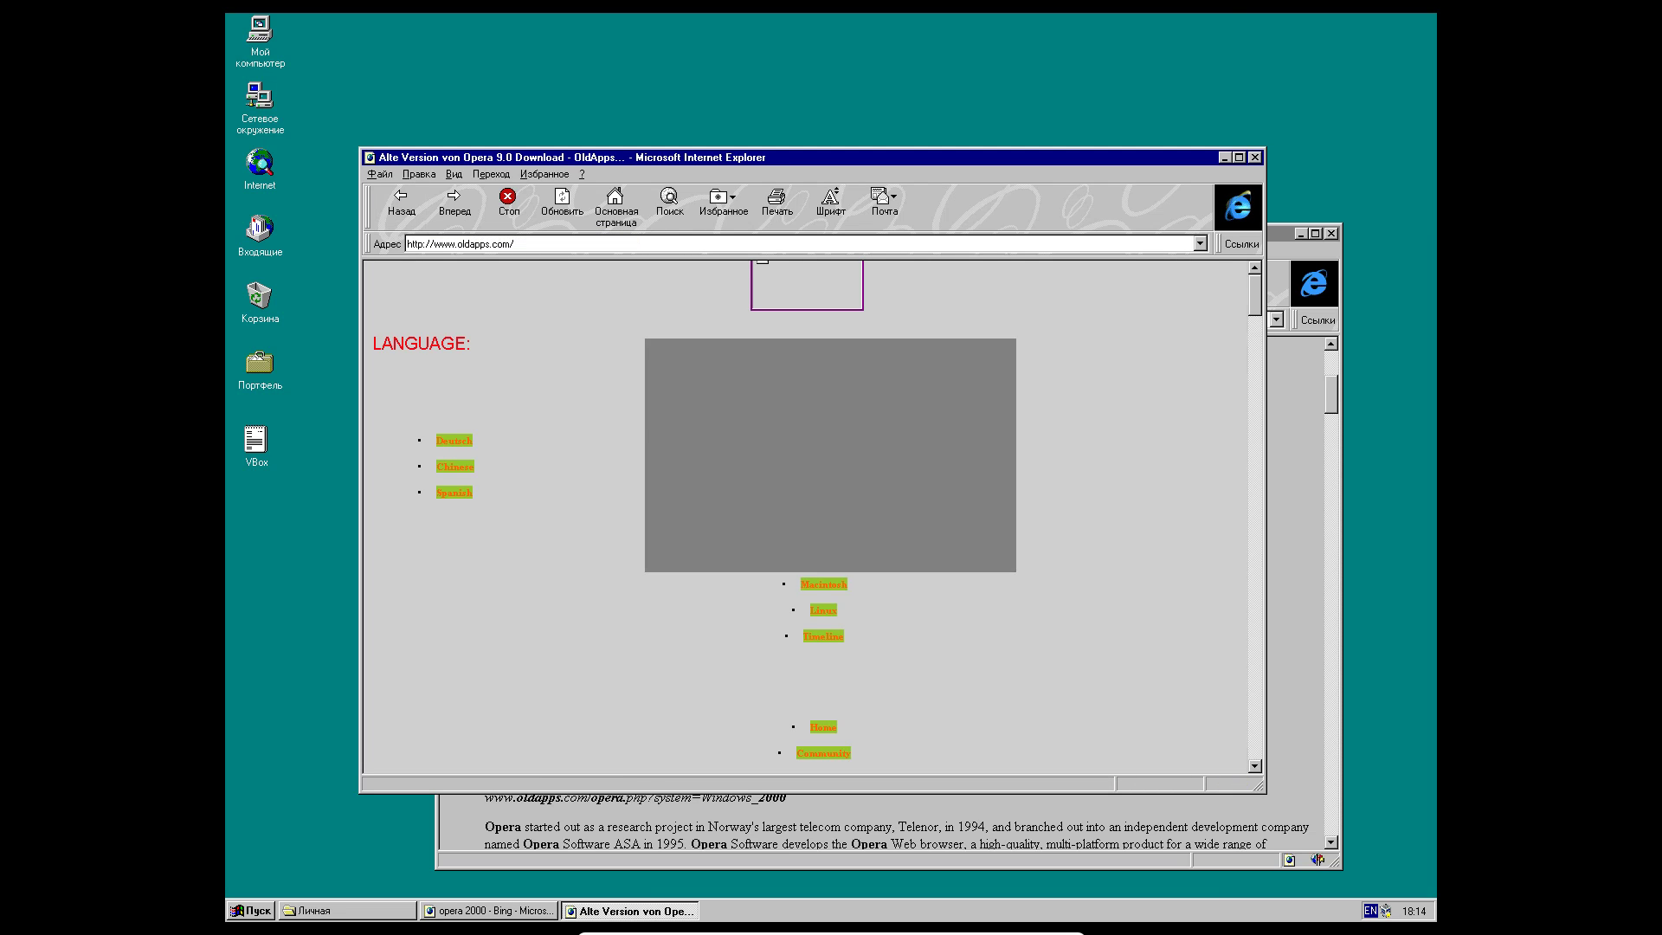
scroll(805, 517, up, 3)
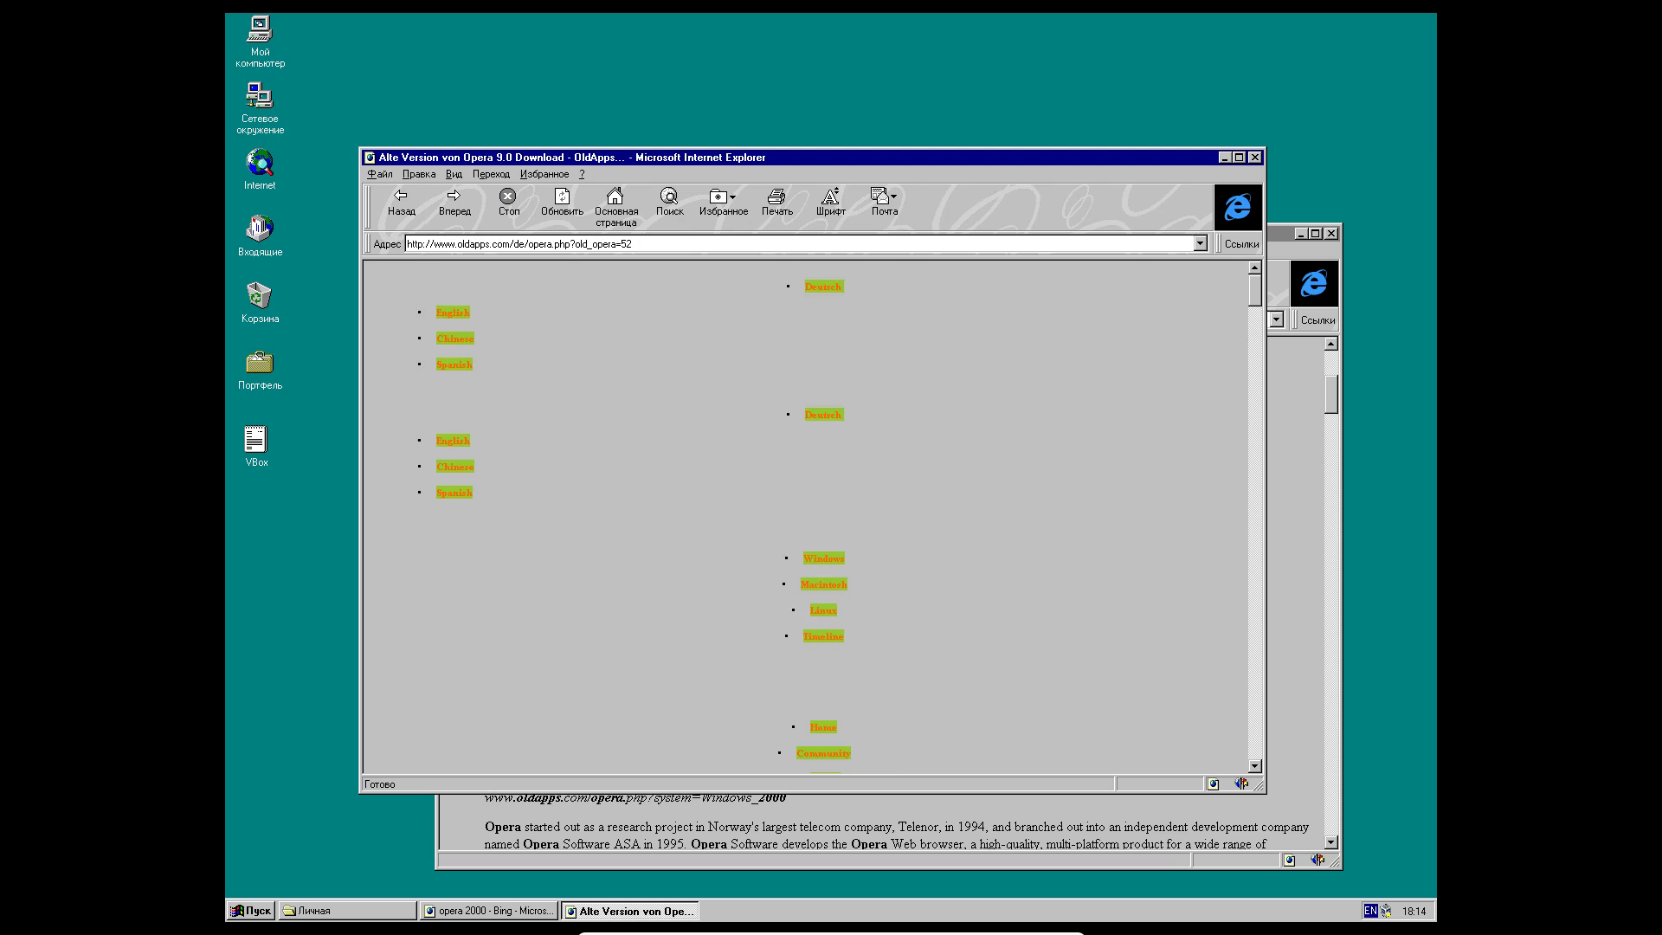
- Go back to the Opera 10.10 page and open Opera 9.52 from the list of older Windows versions, dismissing the script errors
click(401, 204)
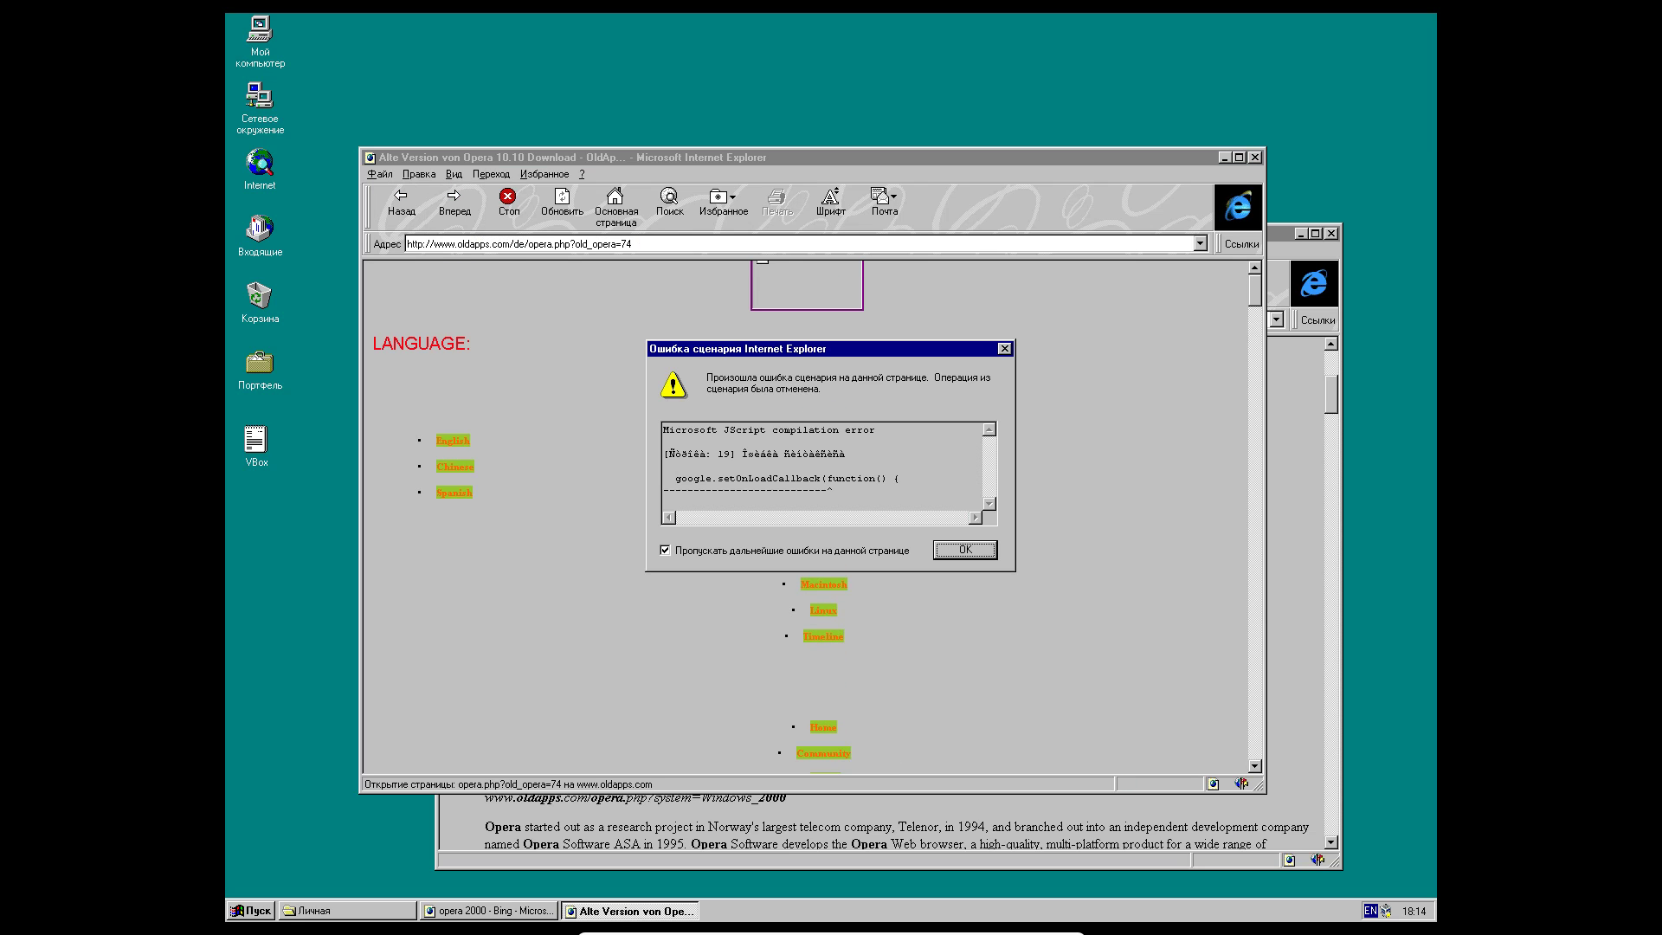
key(Return)
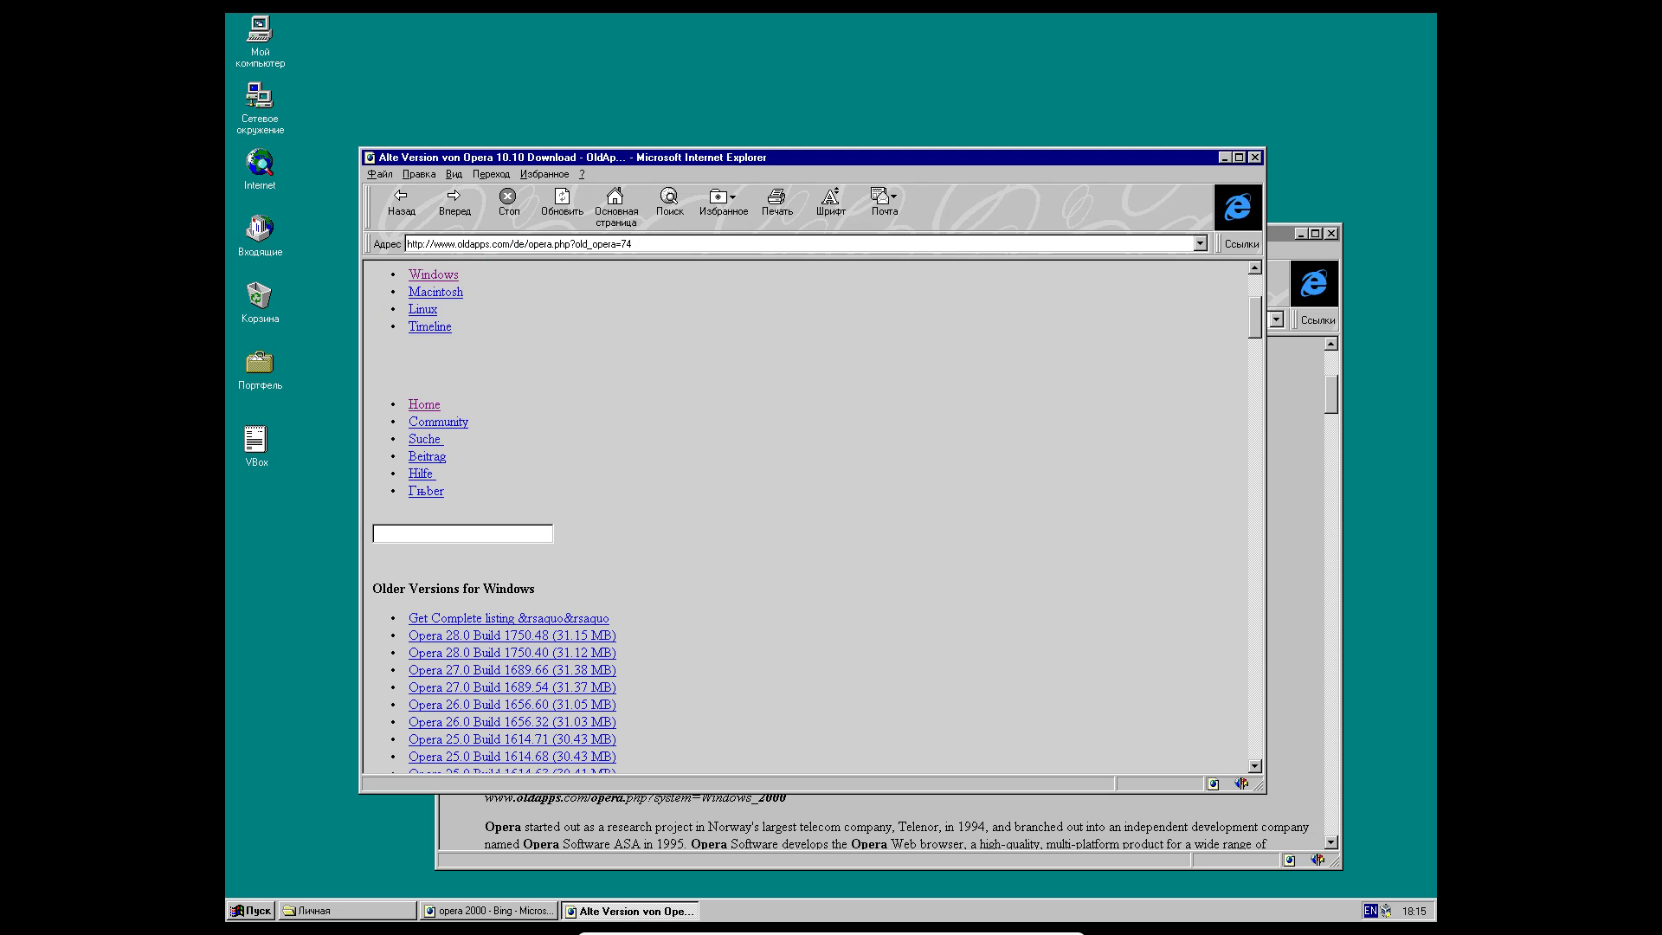
scroll(805, 517, down, 1)
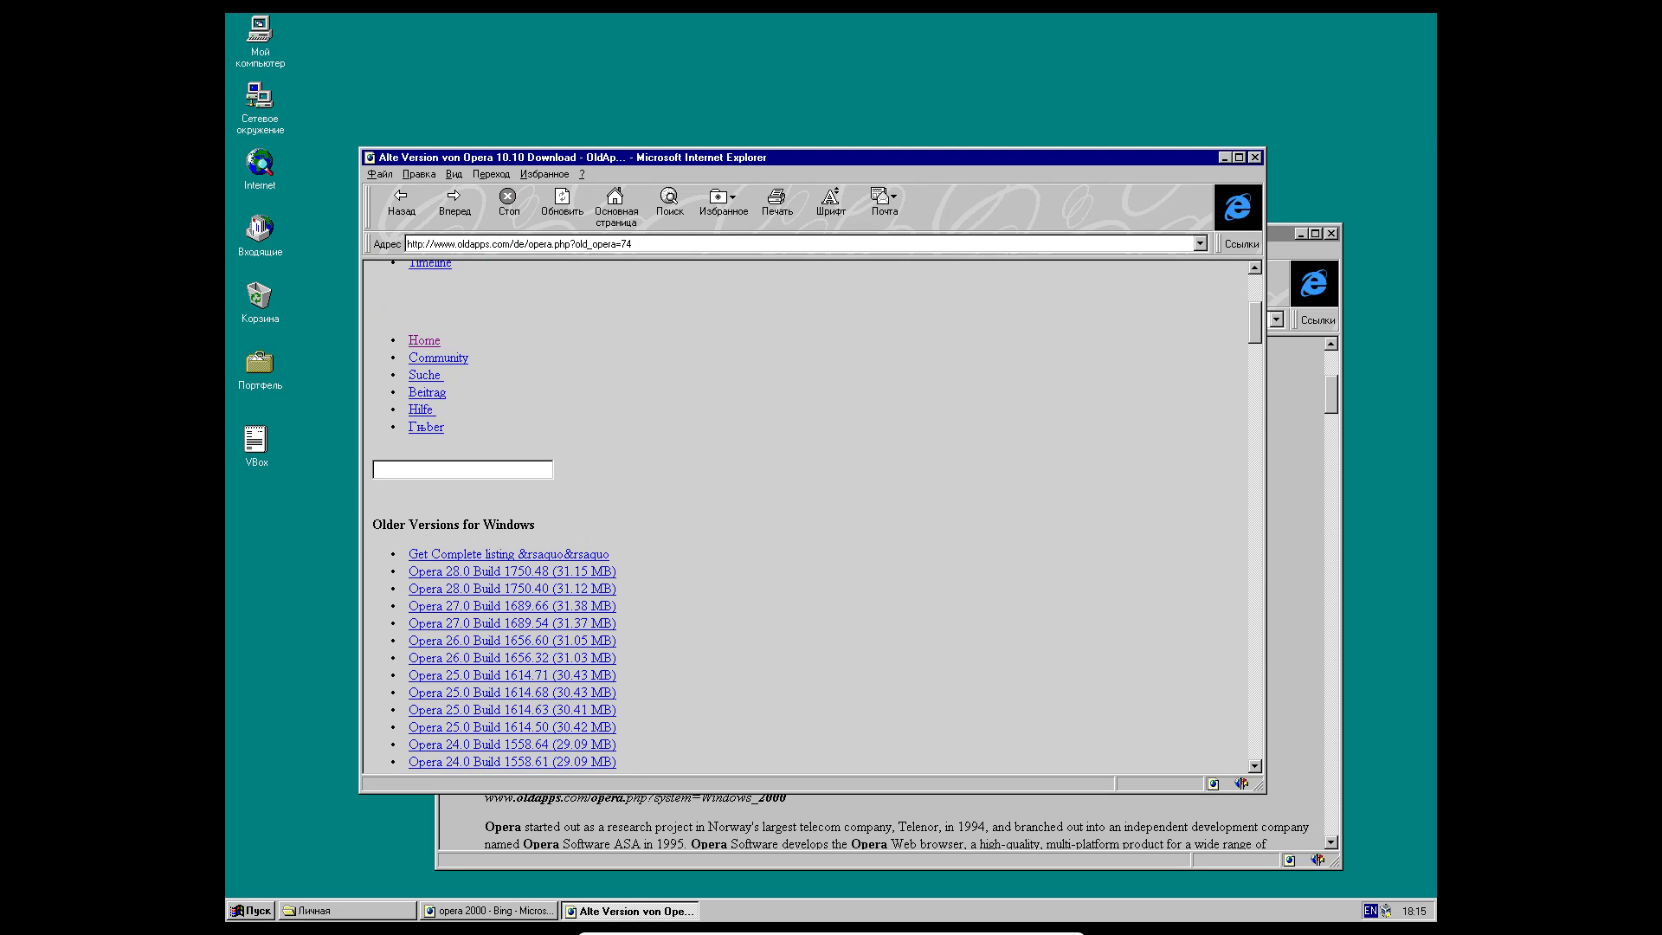
scroll(805, 519, down, 15)
scroll(805, 520, down, 2)
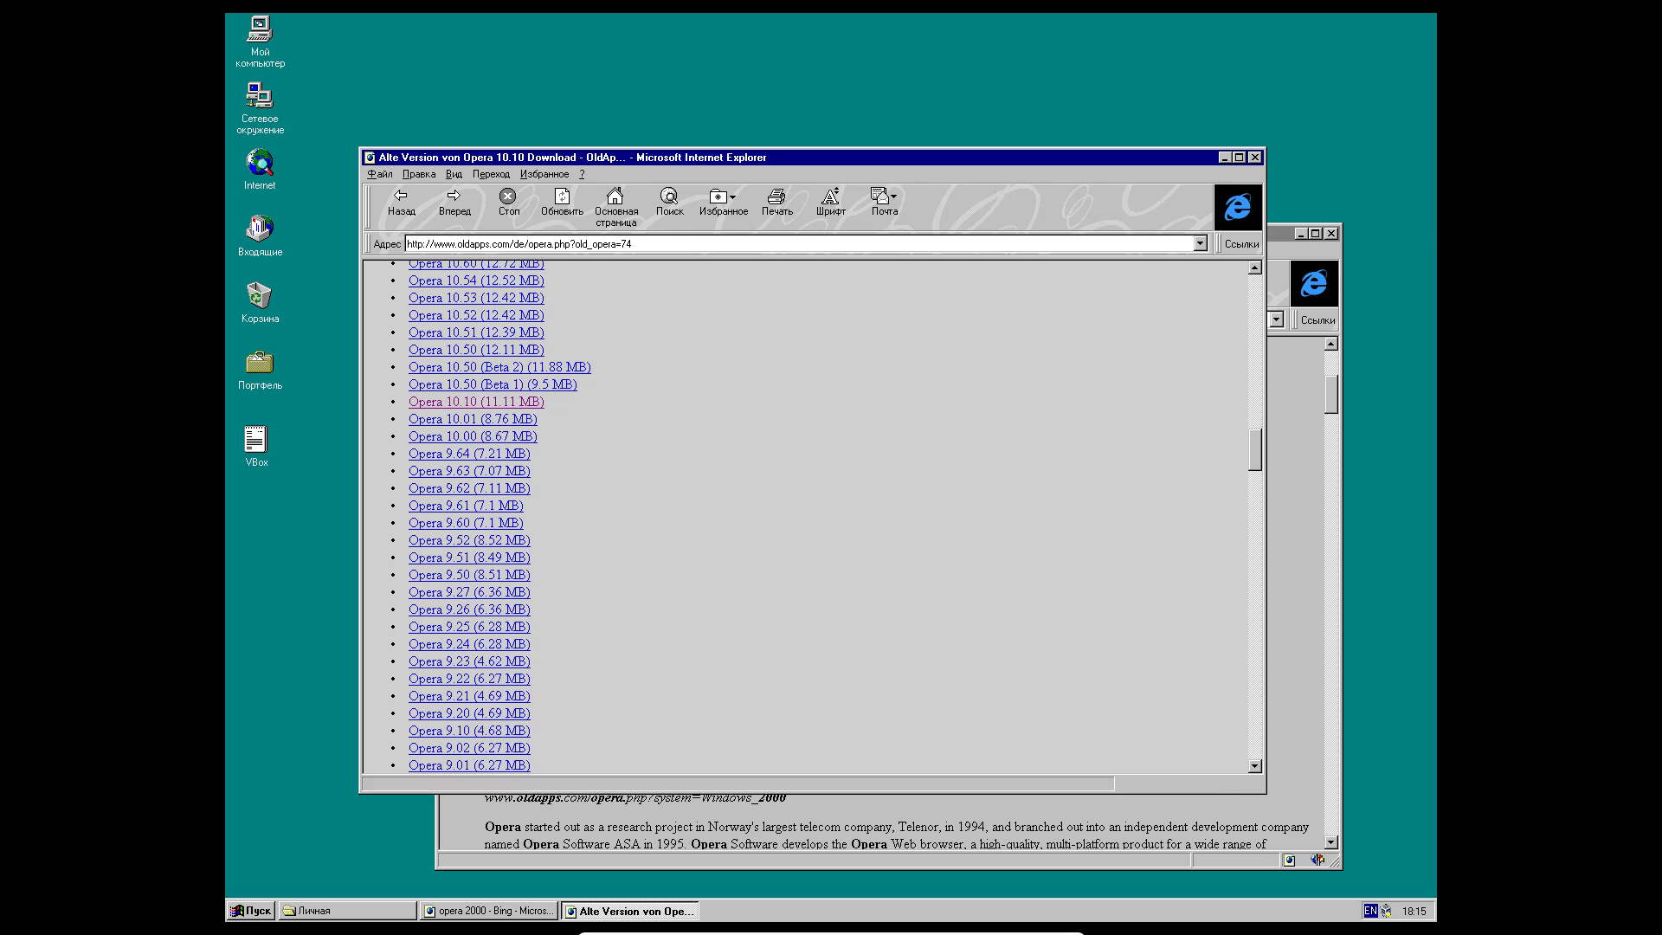
click(467, 540)
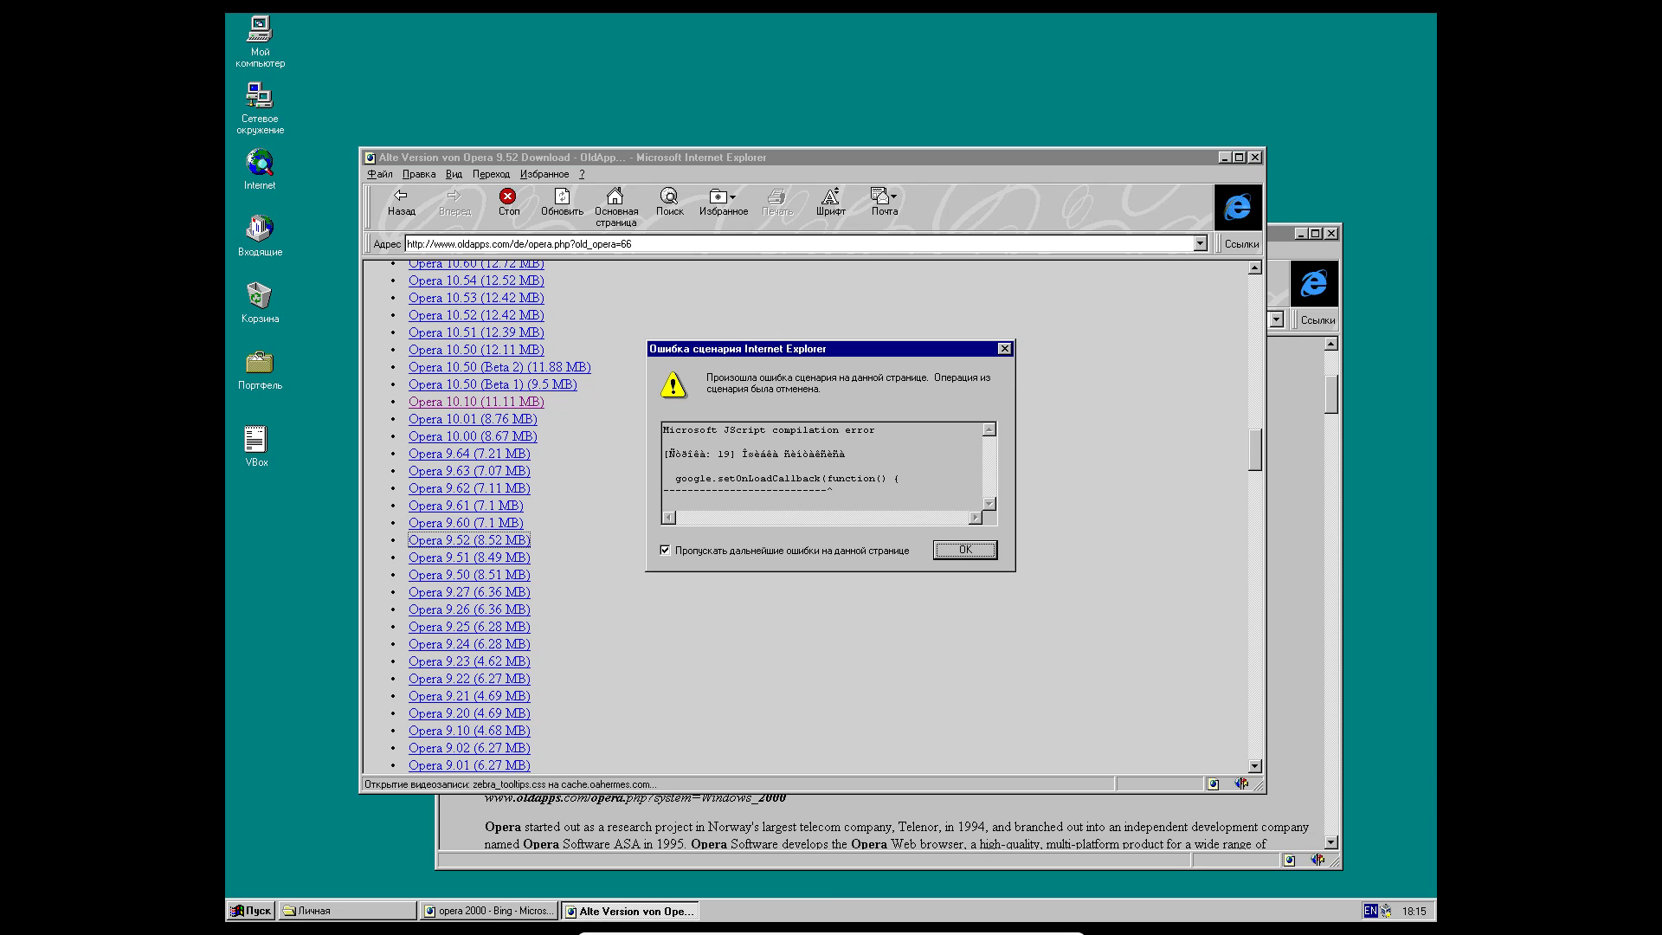
key(Return)
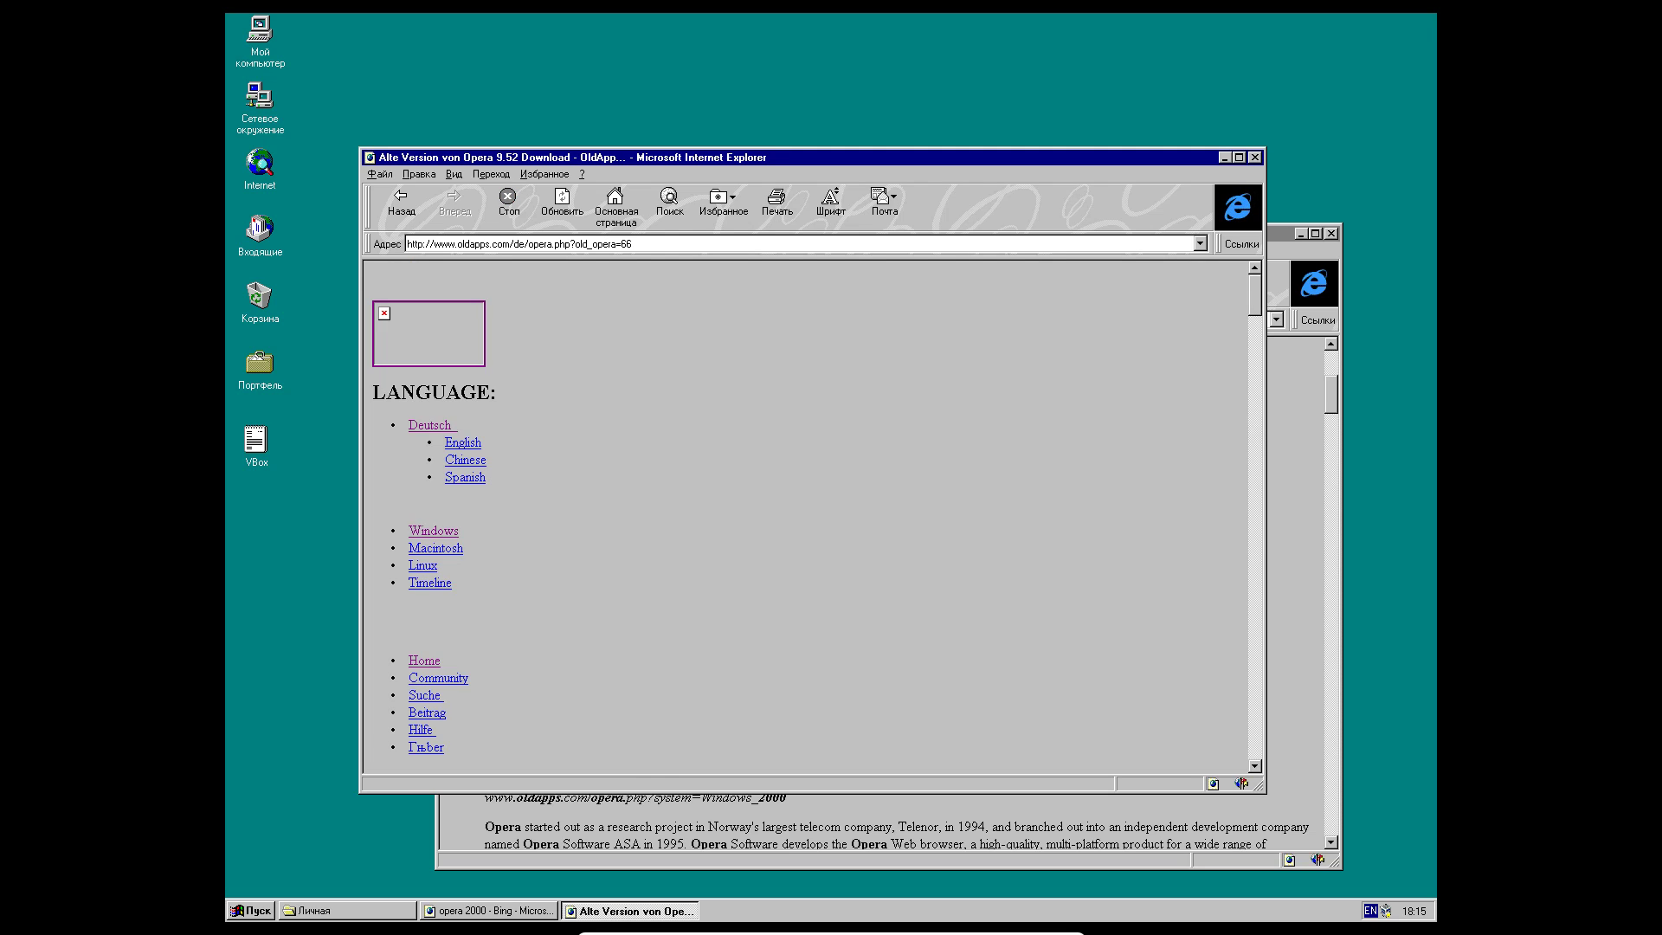
- Start the Opera 9.52 (8.52 MB) download from its OldApps page and dismiss the script error
scroll(804, 517, down, 20)
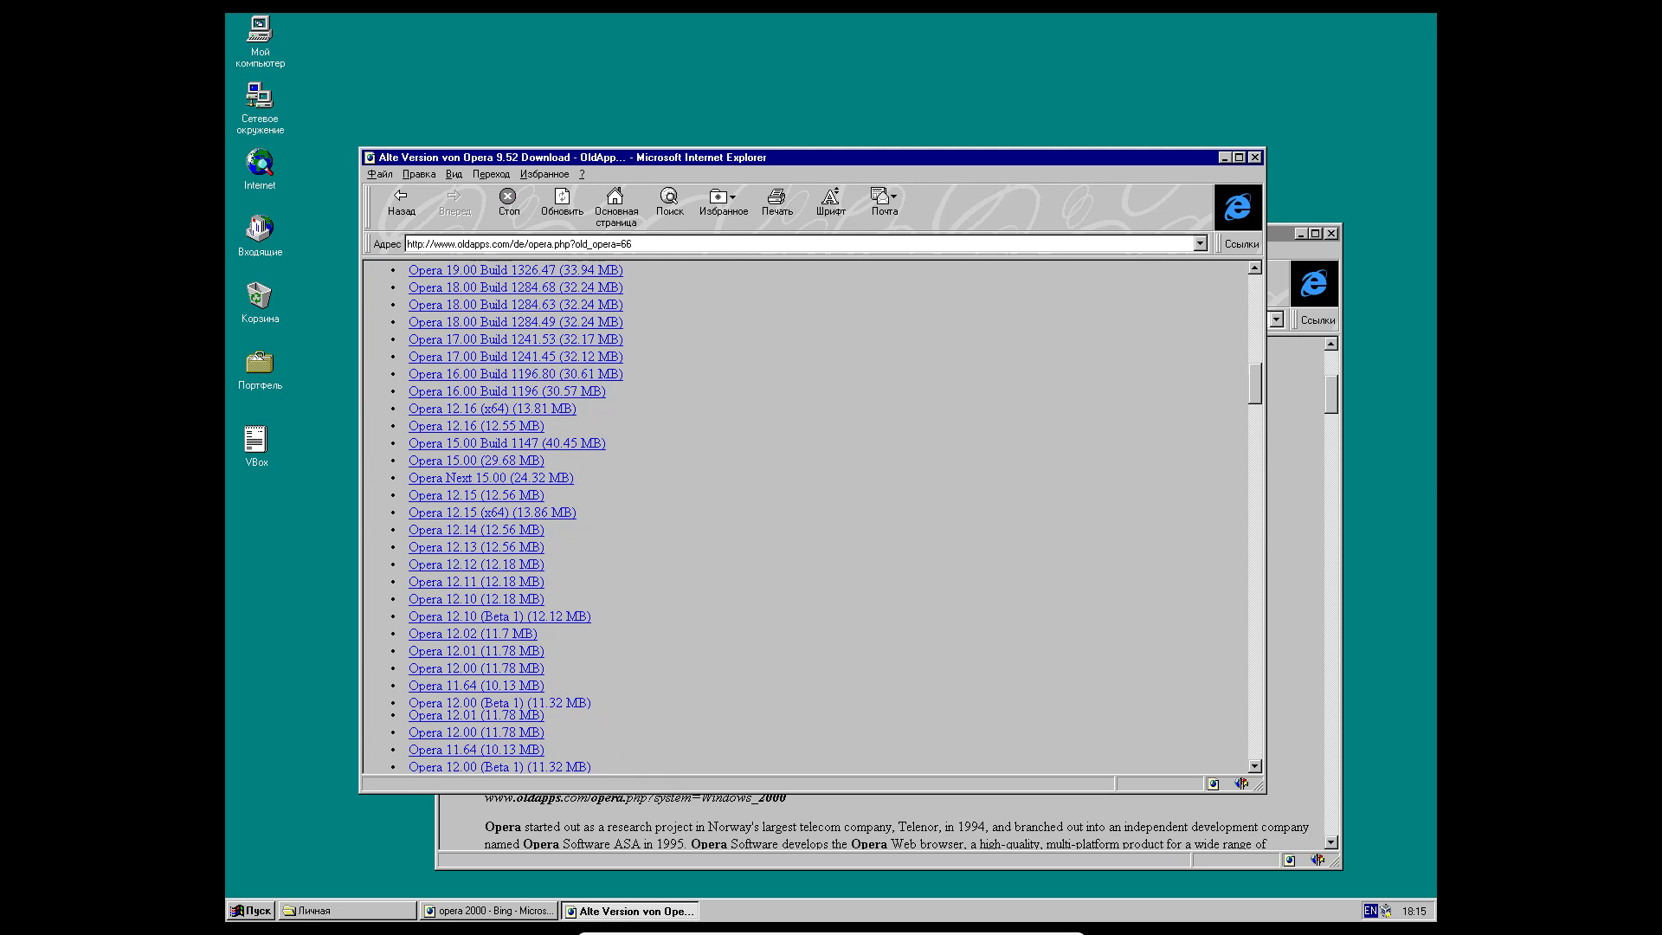
scroll(810, 515, down, 15)
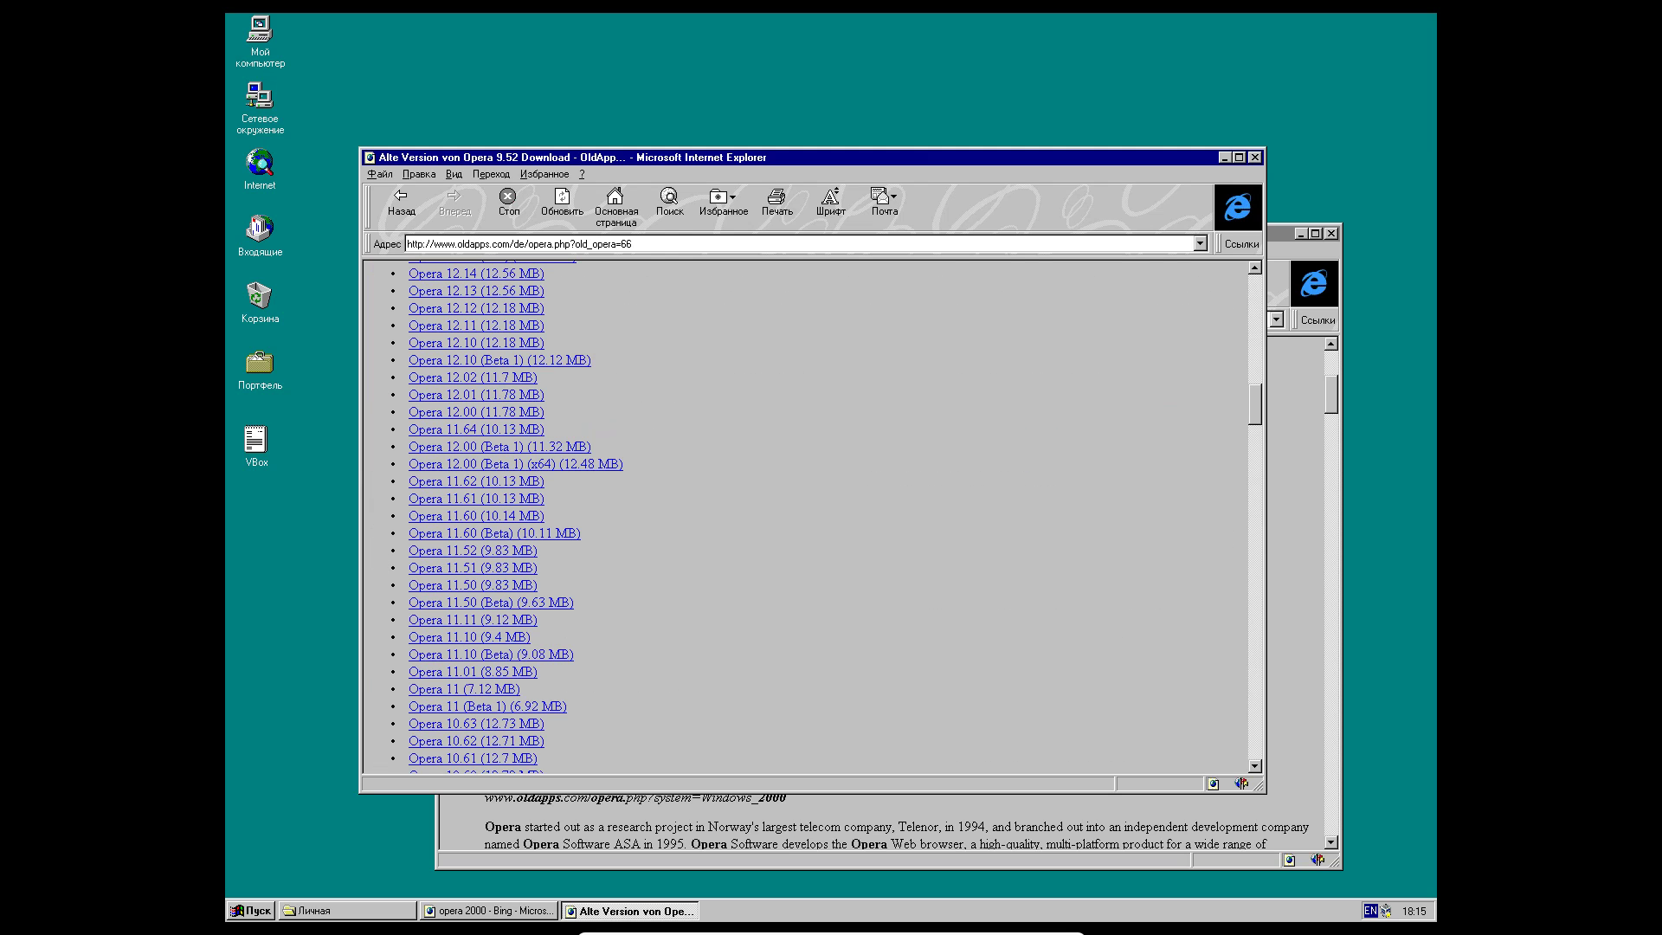
scroll(422, 734, down, 20)
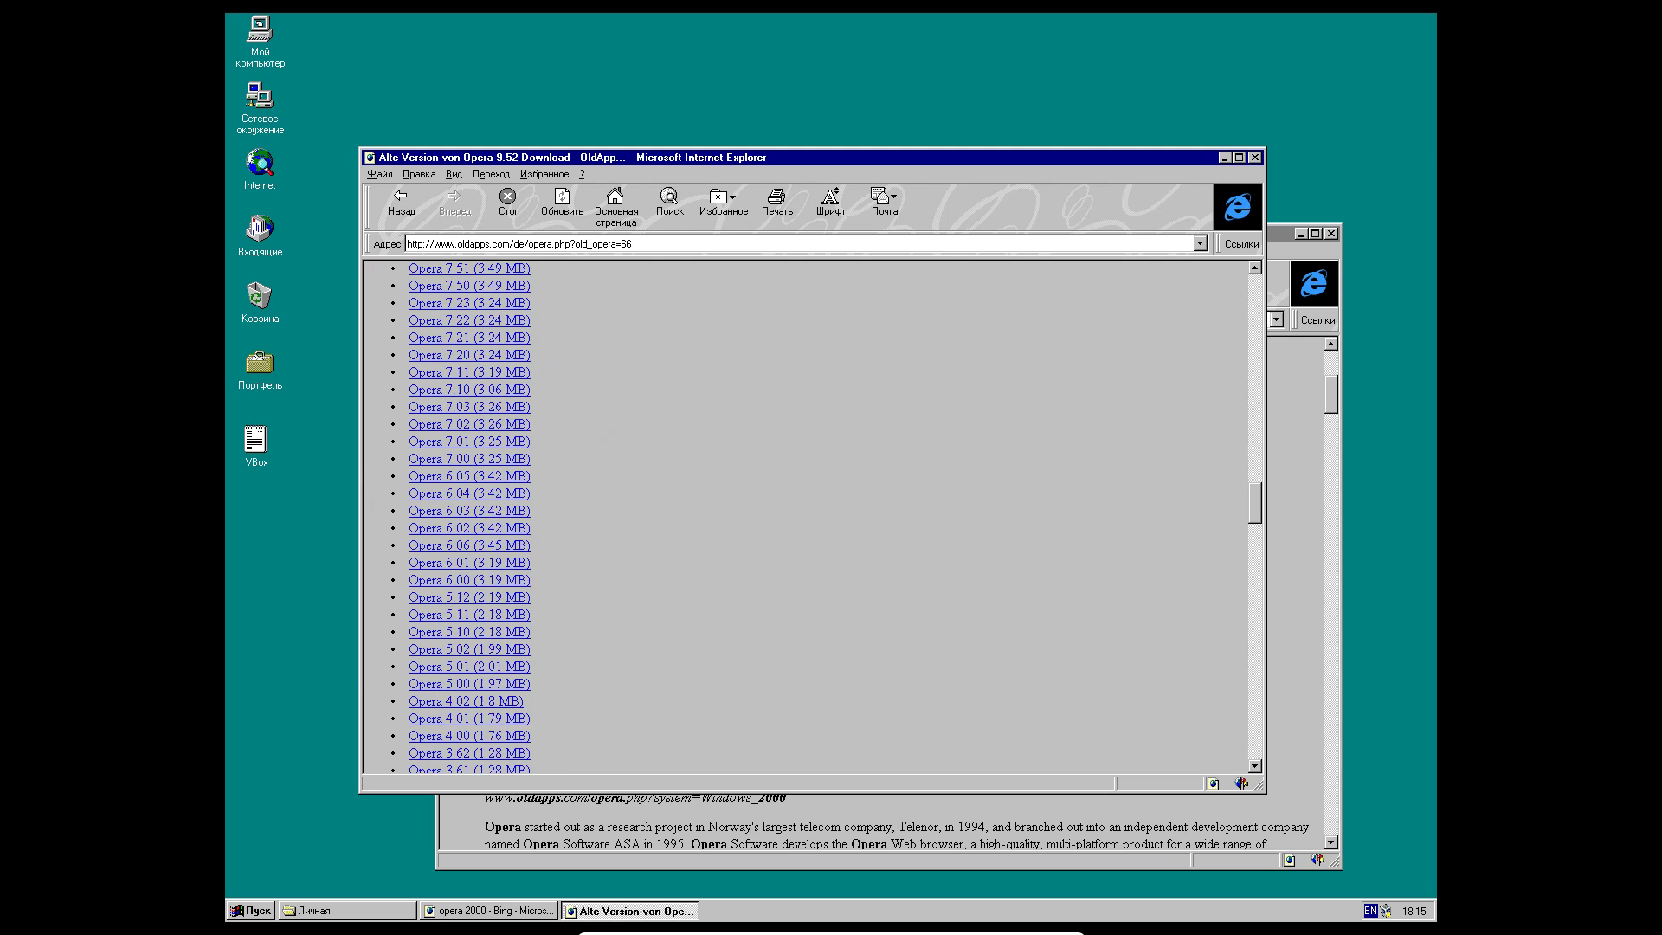
scroll(422, 734, down, 15)
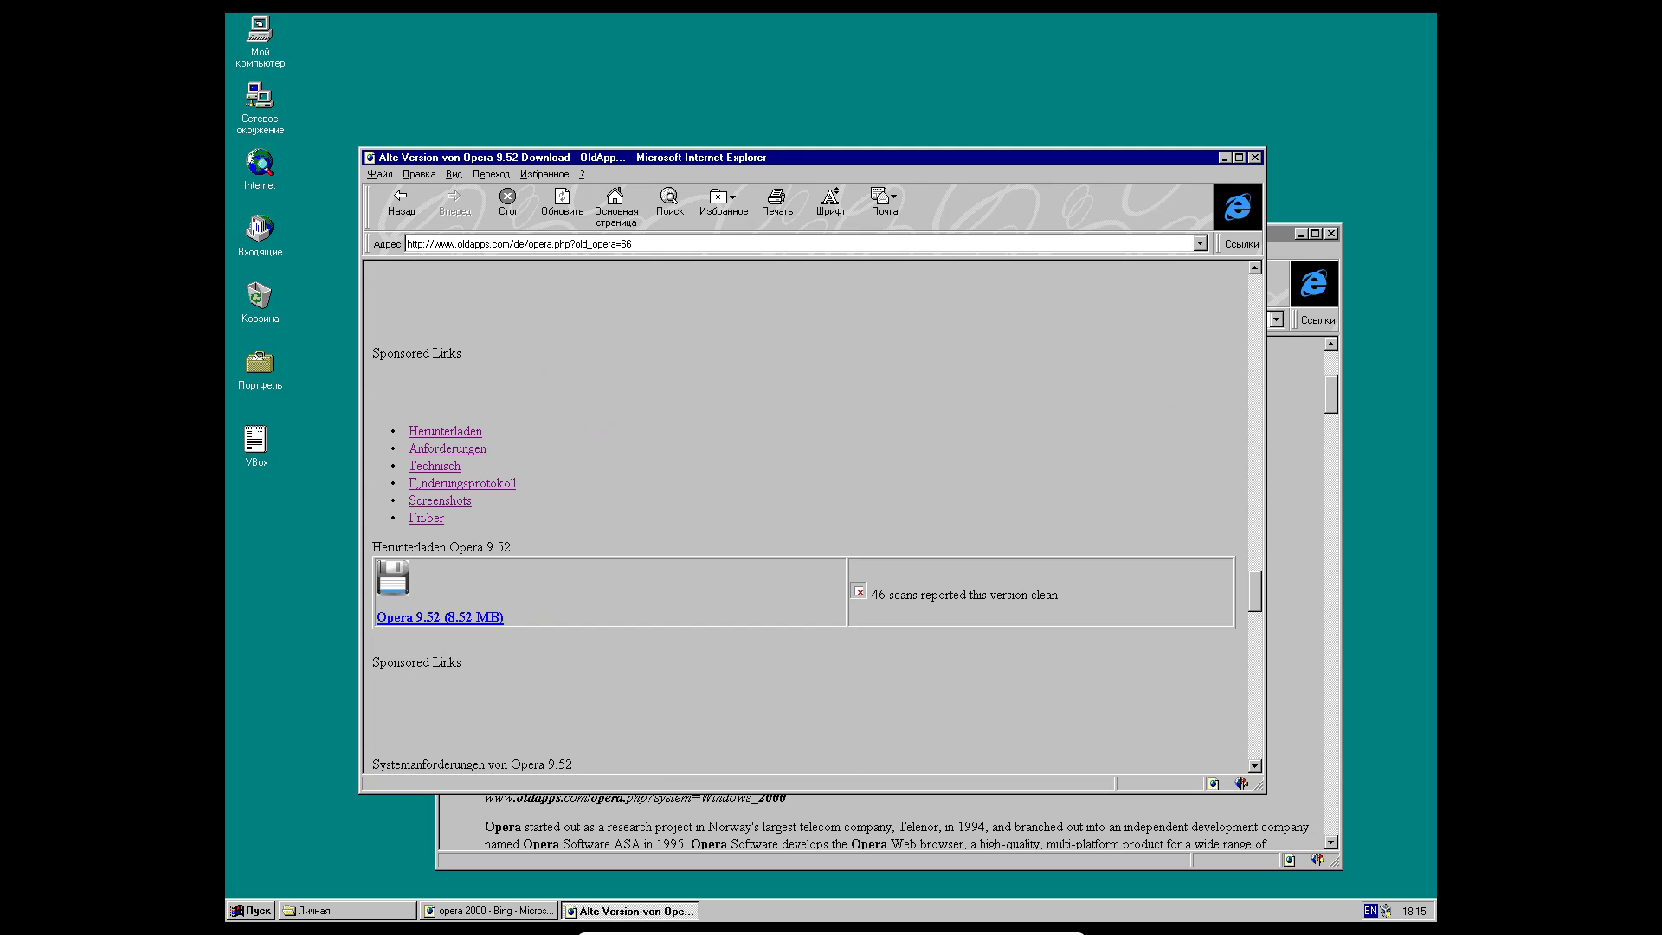
click(440, 618)
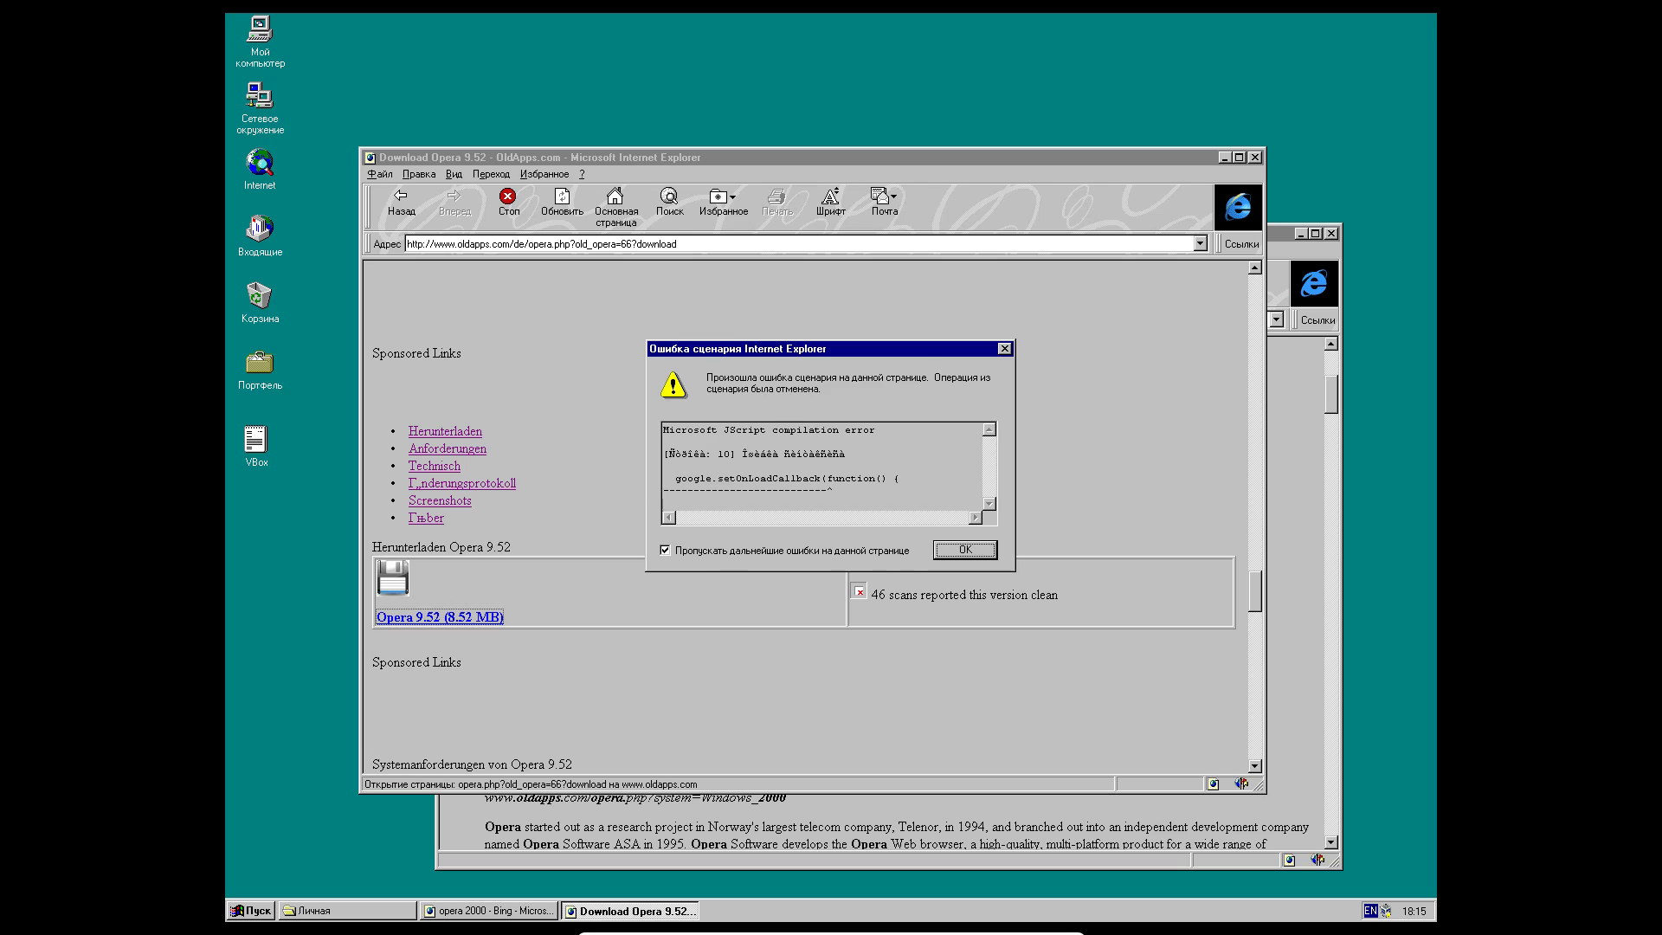
key(Return)
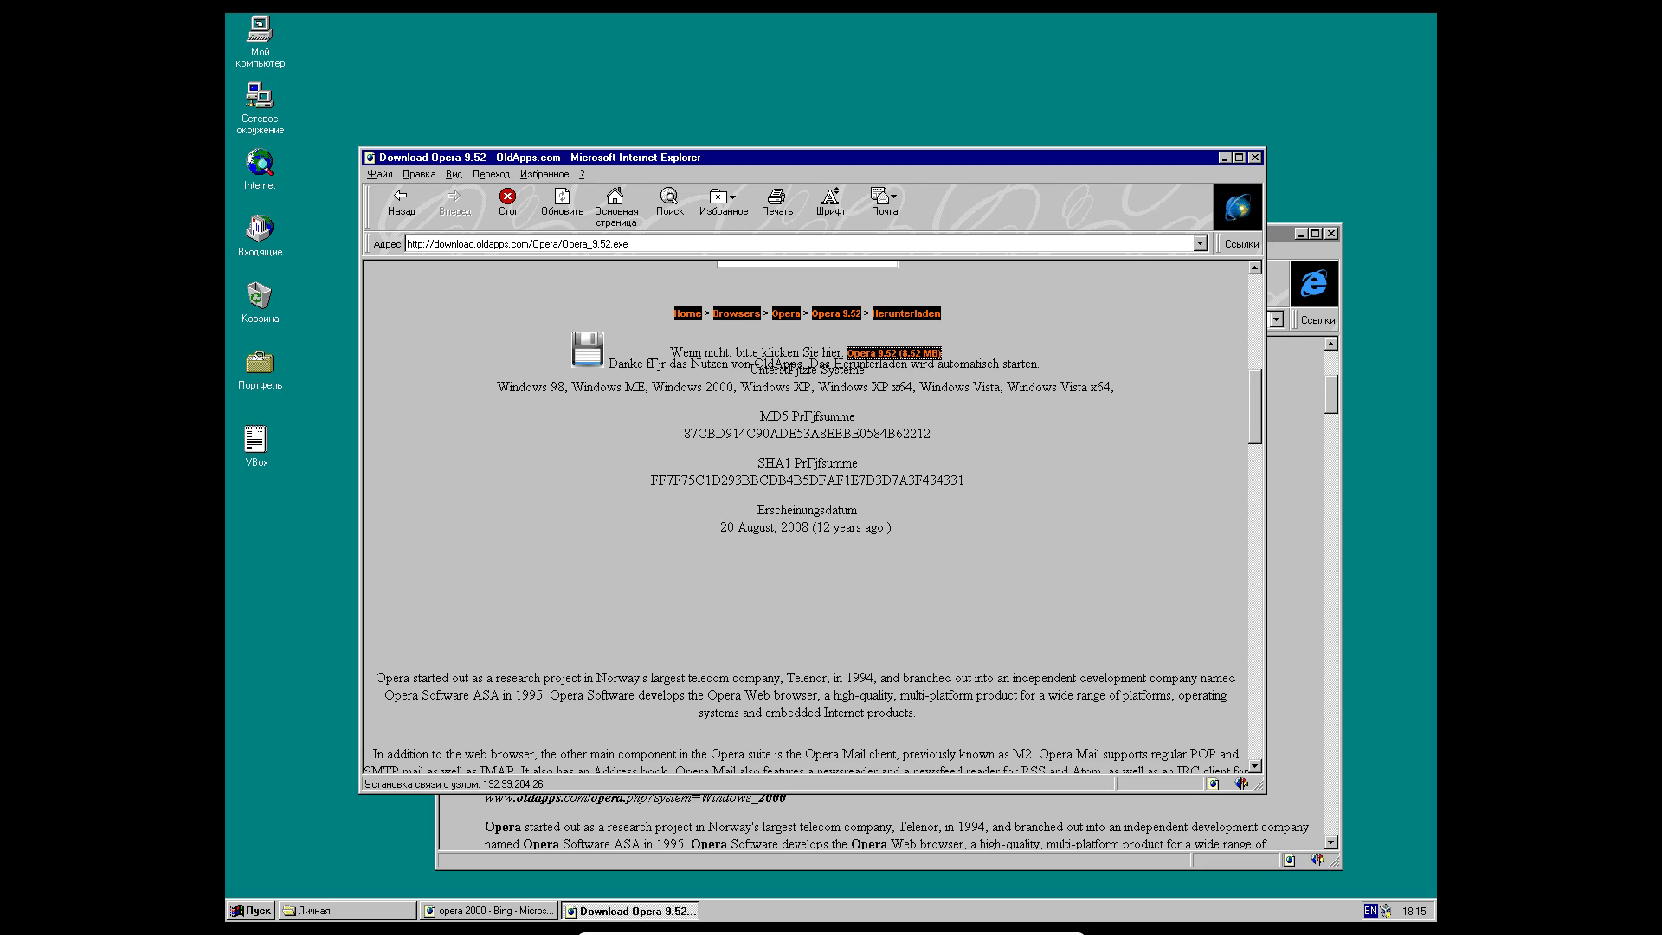
- Bring up the Личная folder window with the Firefox installers and close it
click(348, 911)
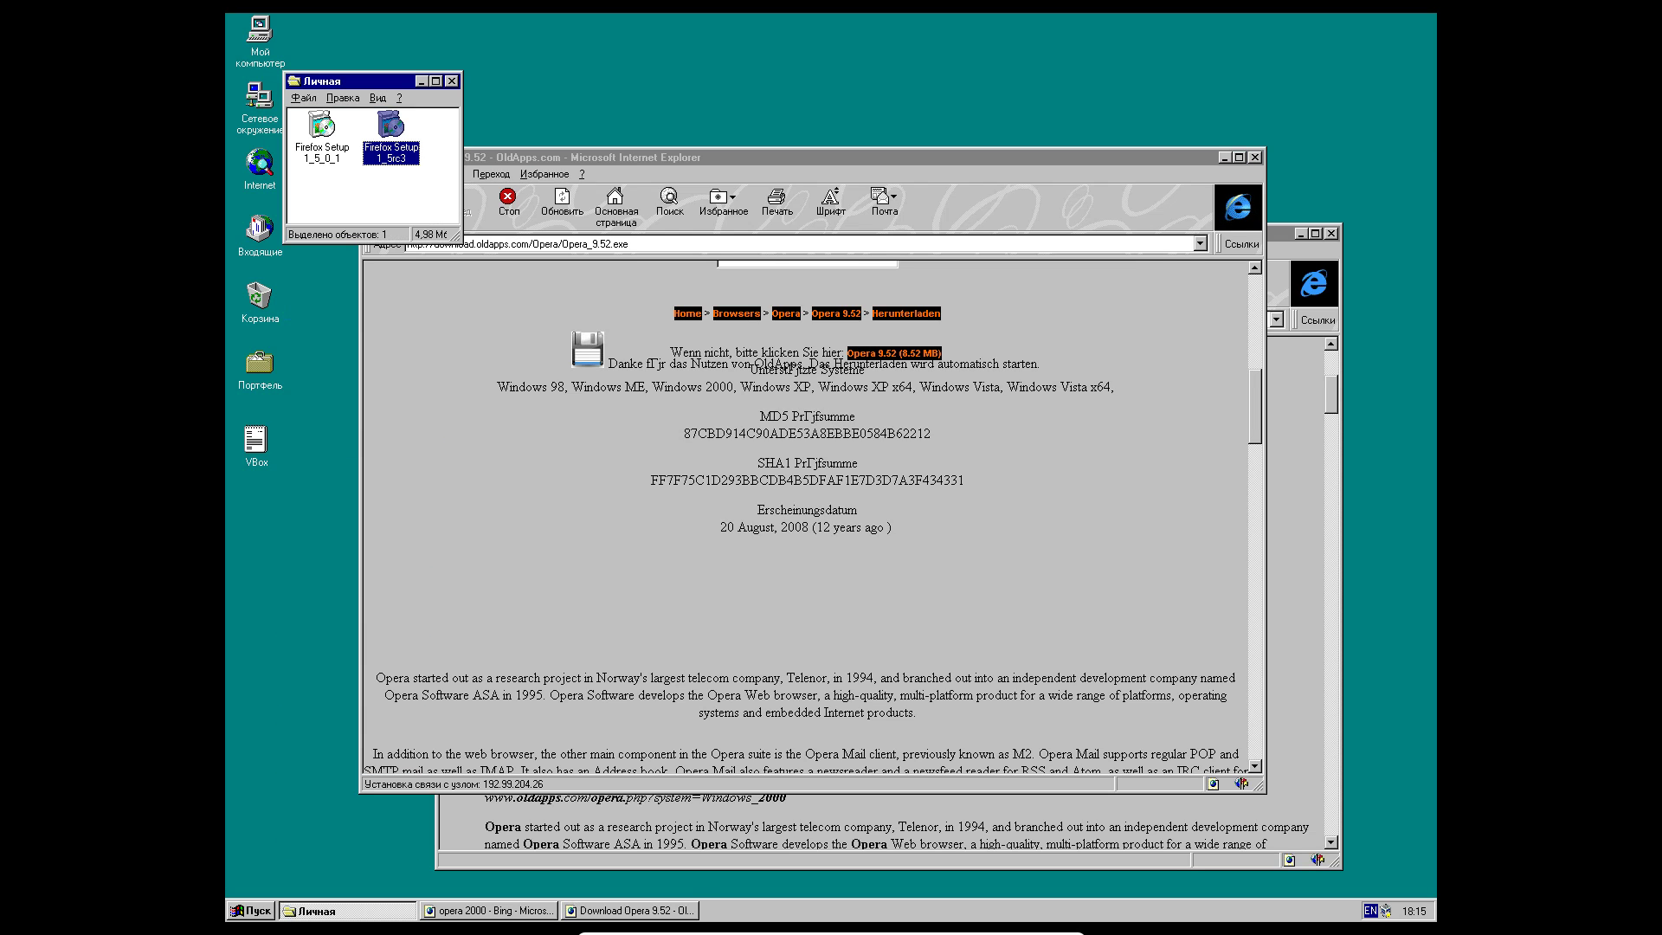
click(452, 81)
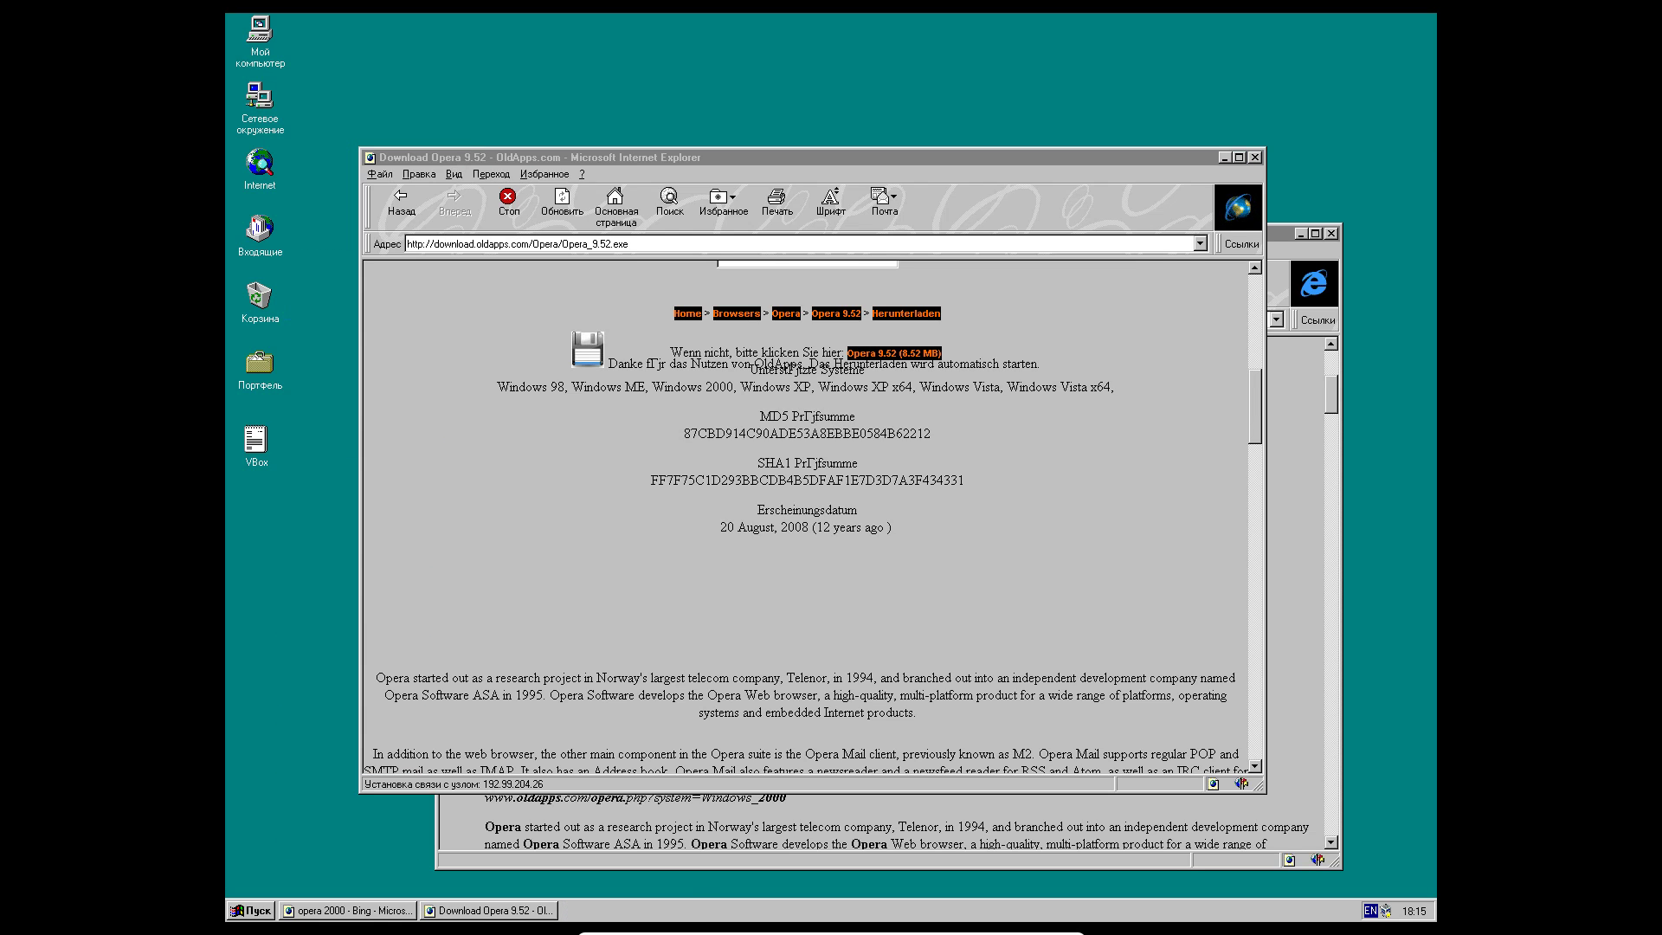
scroll(805, 517, down, 7)
scroll(806, 520, up, 10)
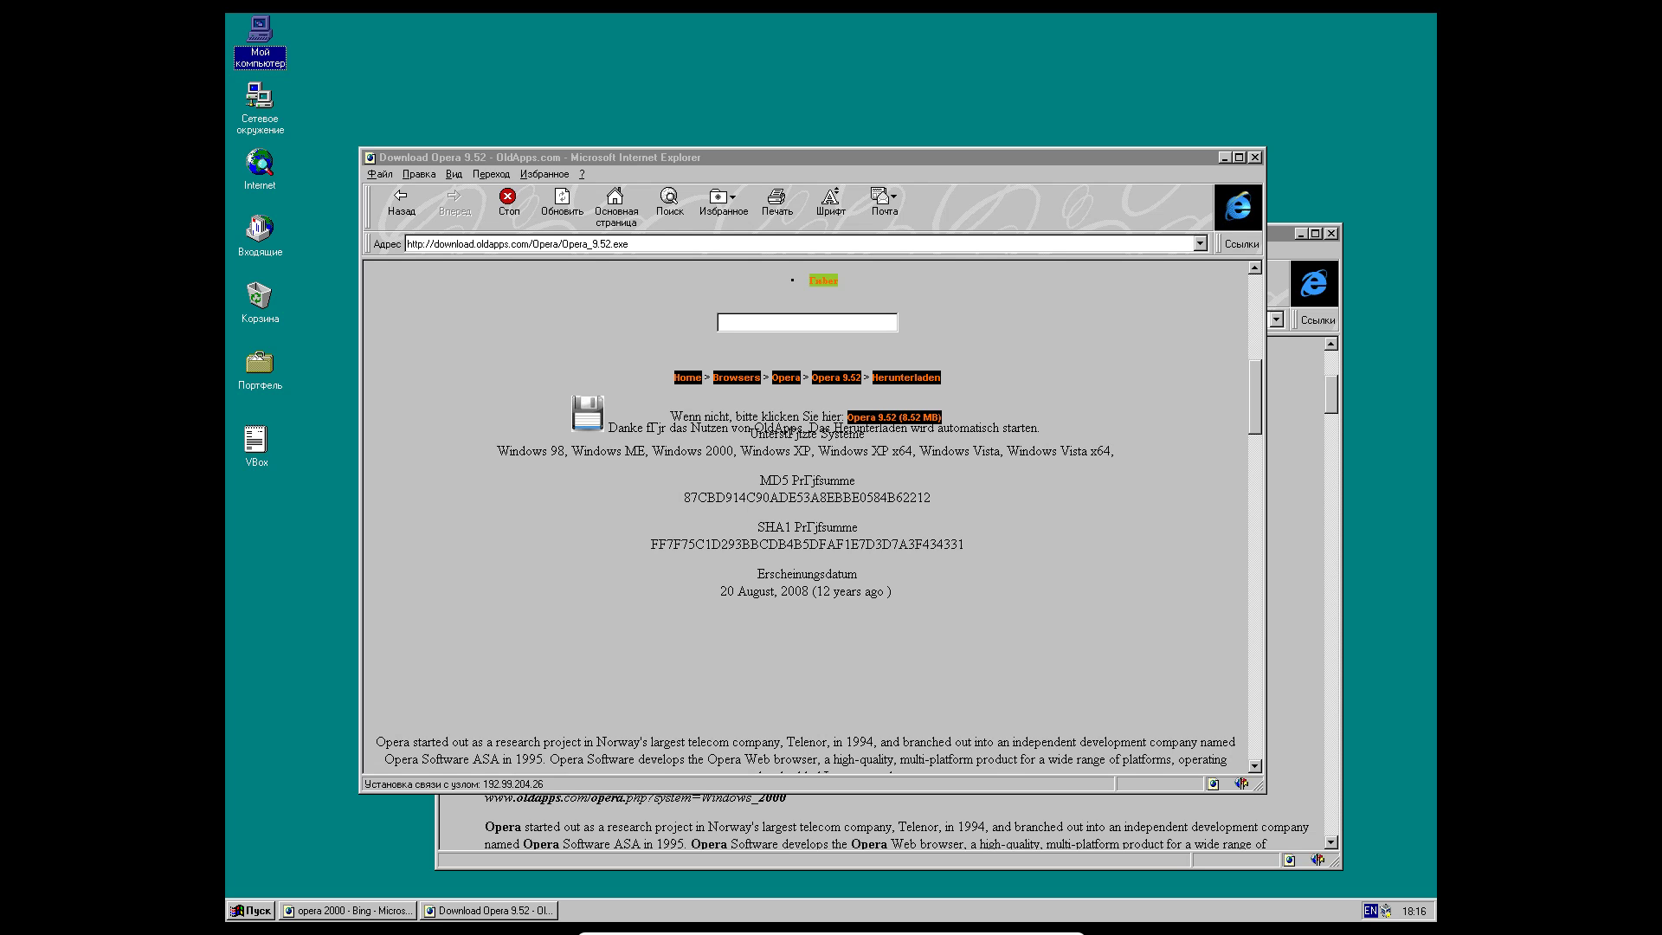
scroll(805, 520, down, 15)
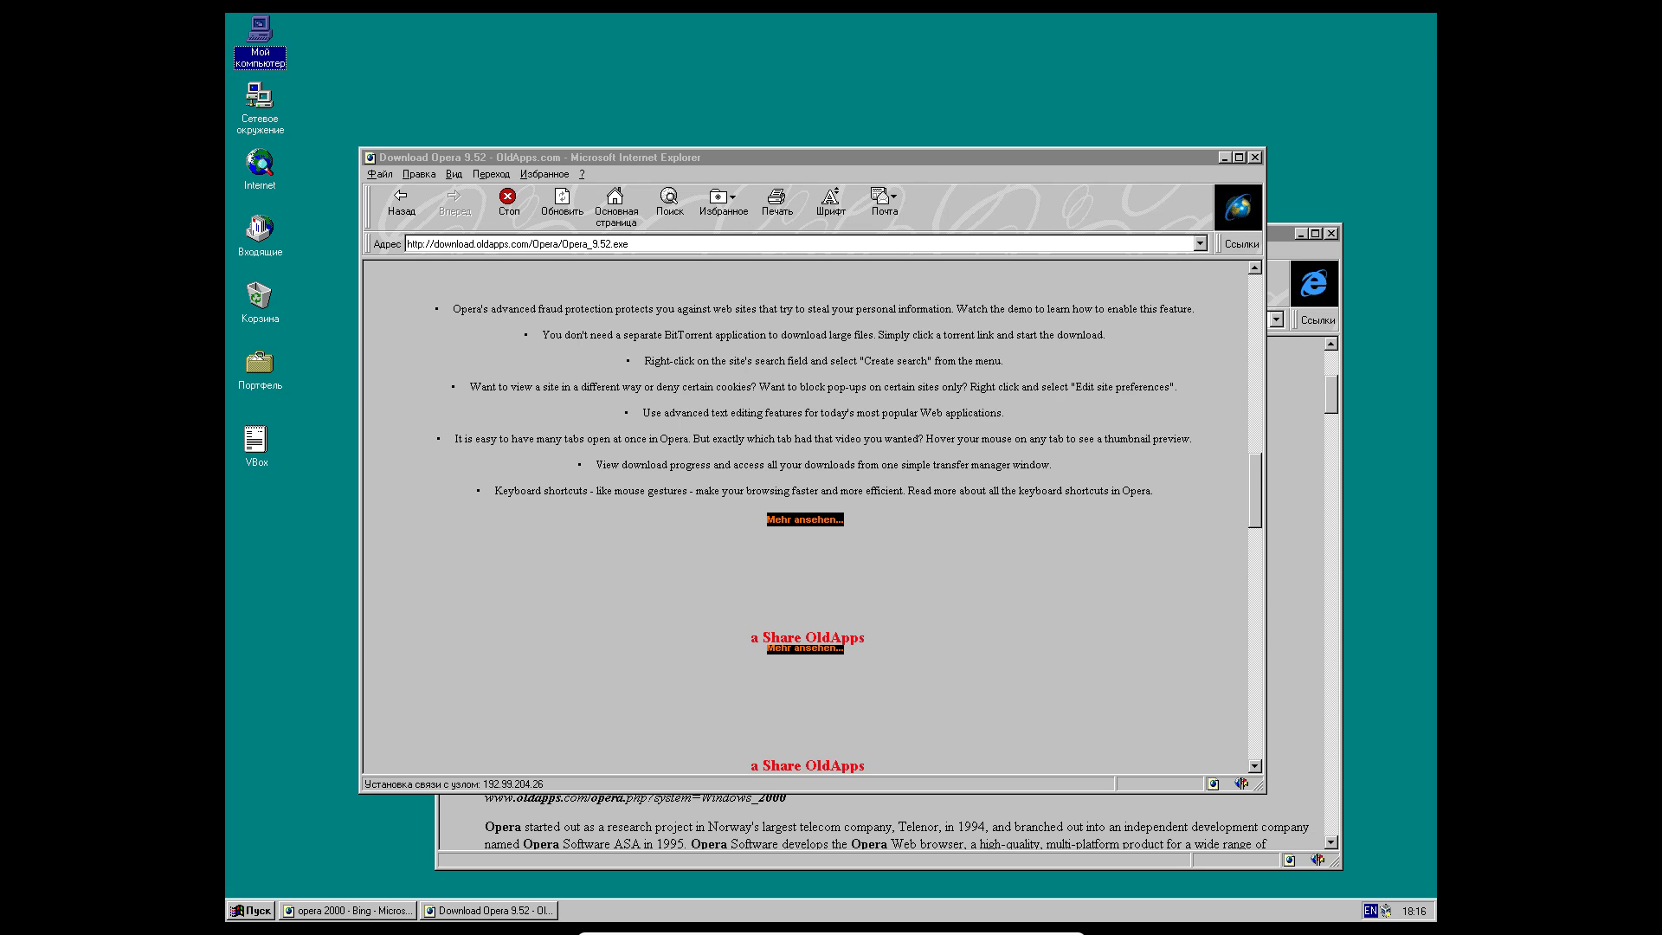
scroll(805, 520, down, 12)
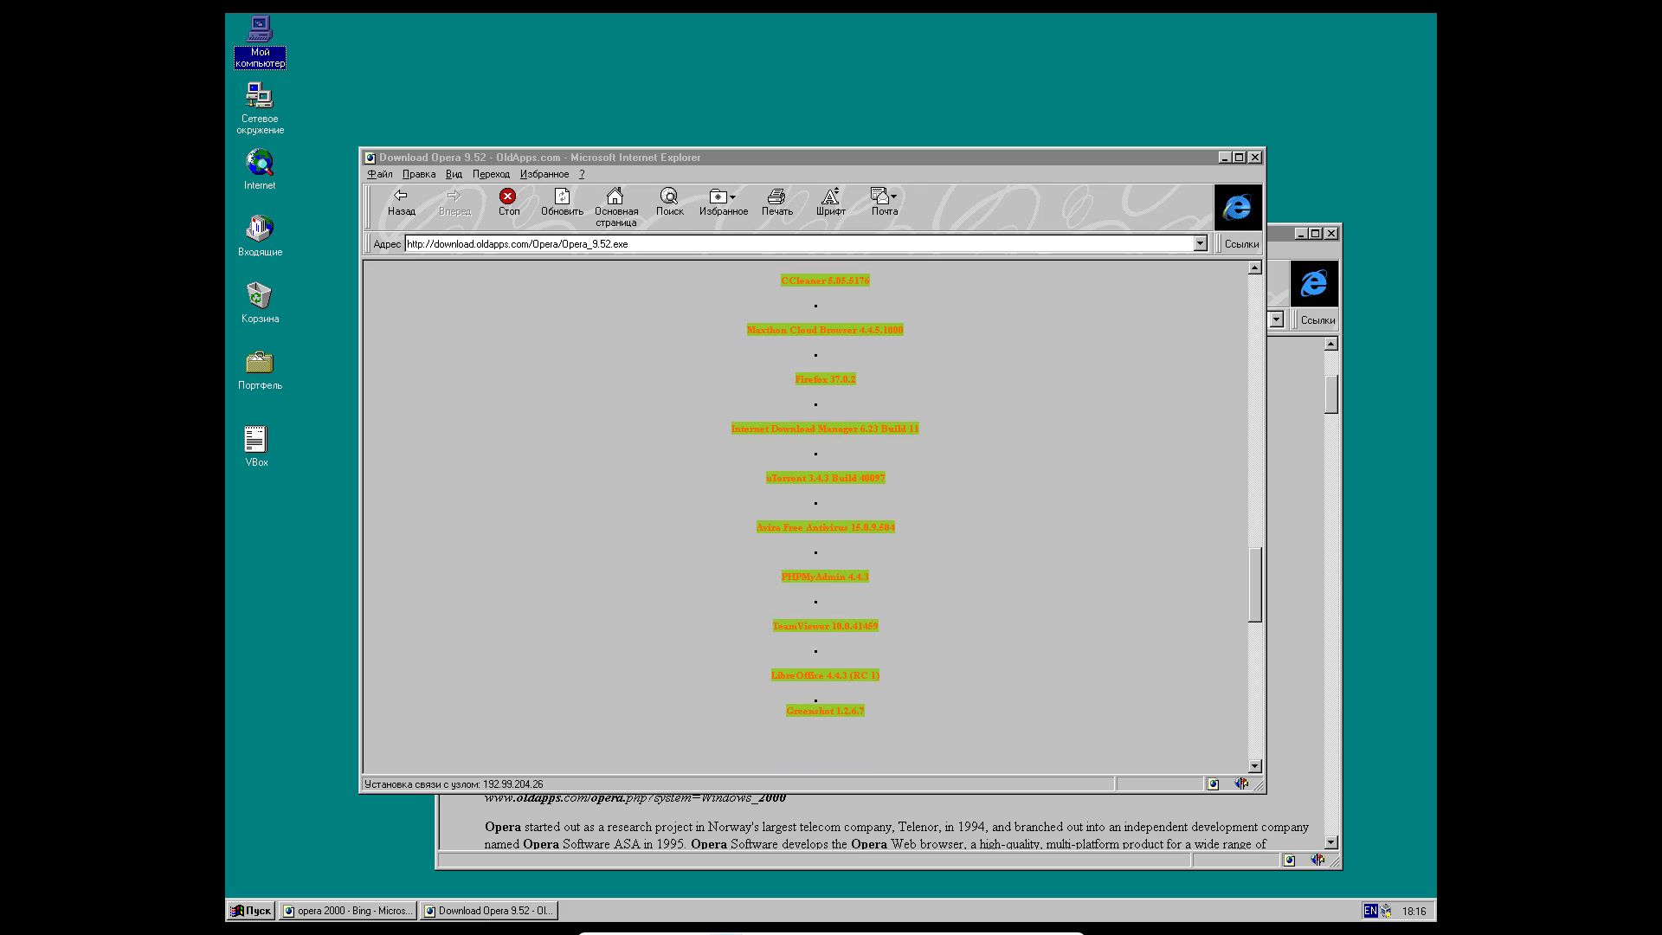
click(929, 13)
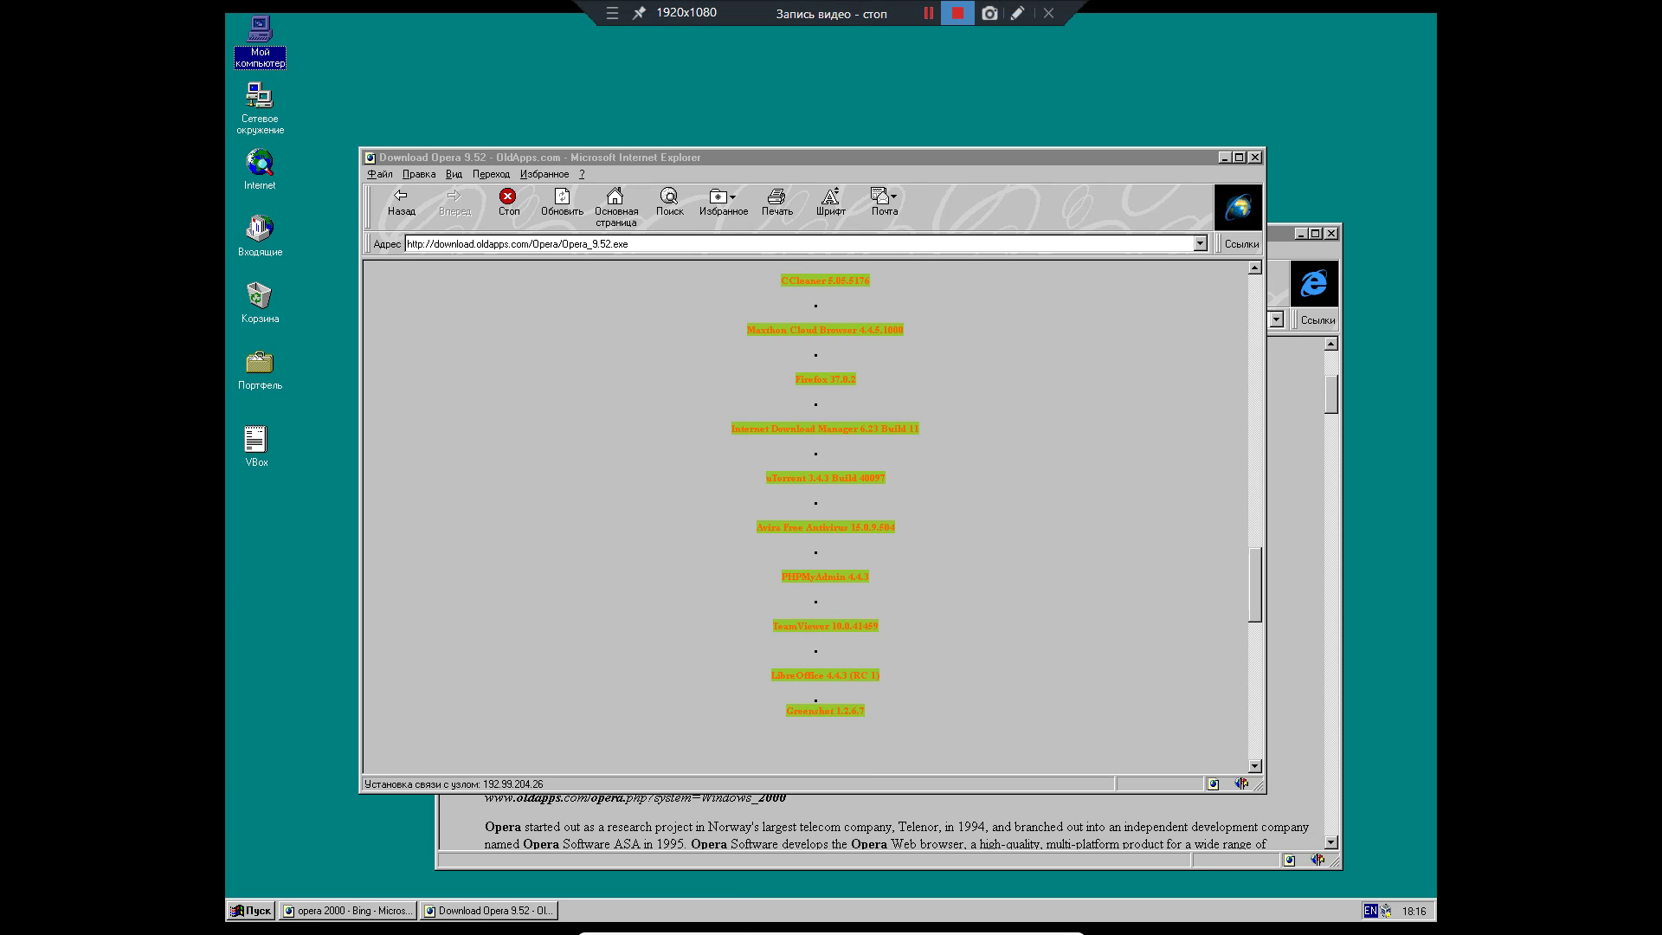